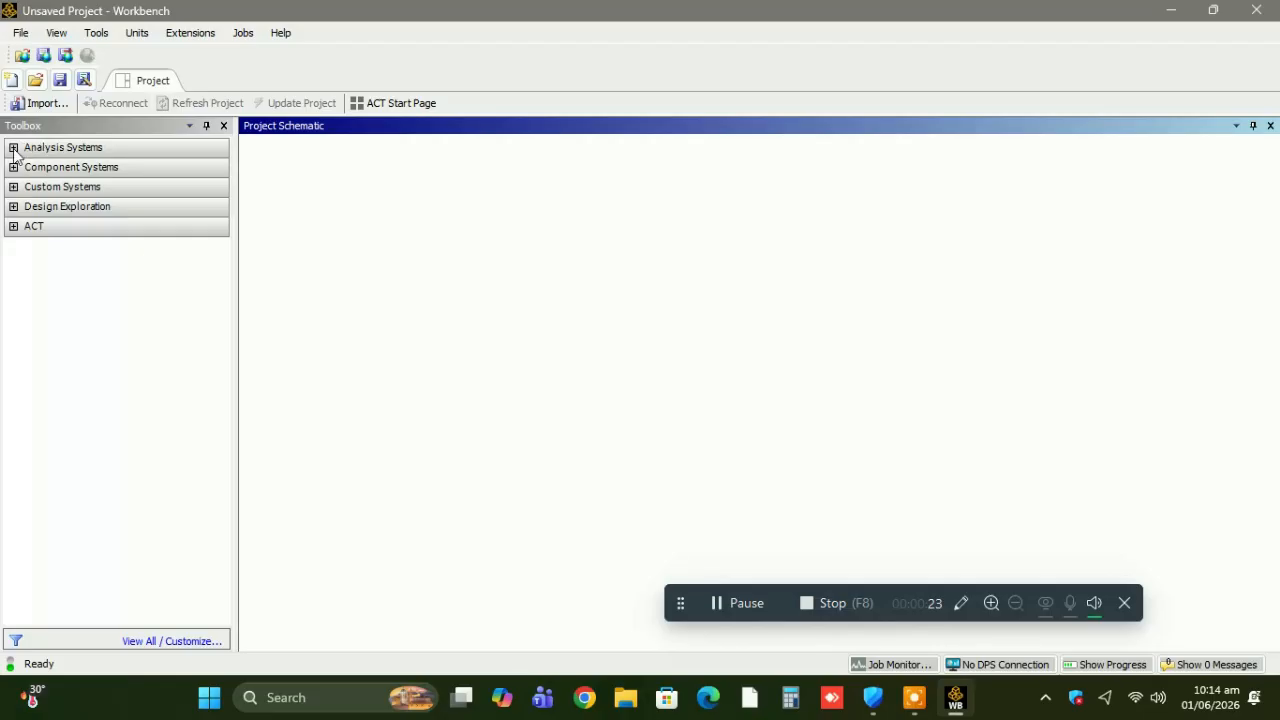
Add a standalone Fluid Flow (Fluent) analysis system to the project schematic.
click(14, 149)
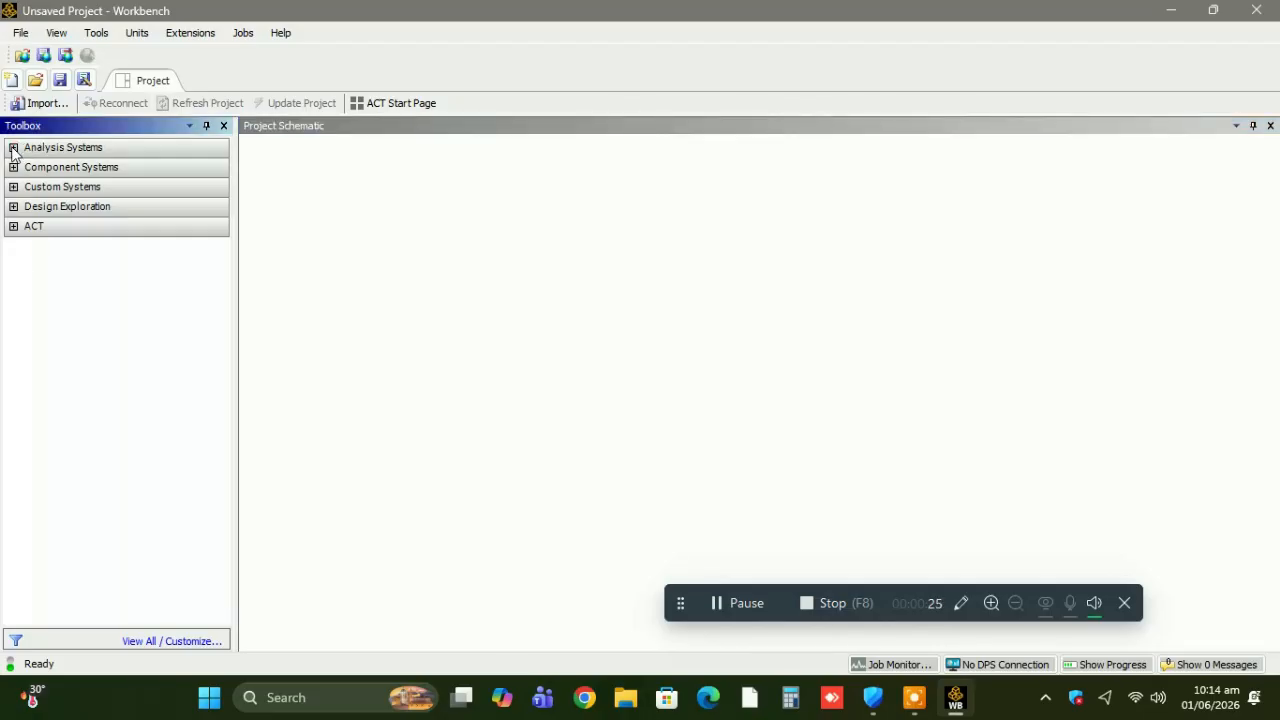
click(13, 148)
drag(110, 352, 316, 230)
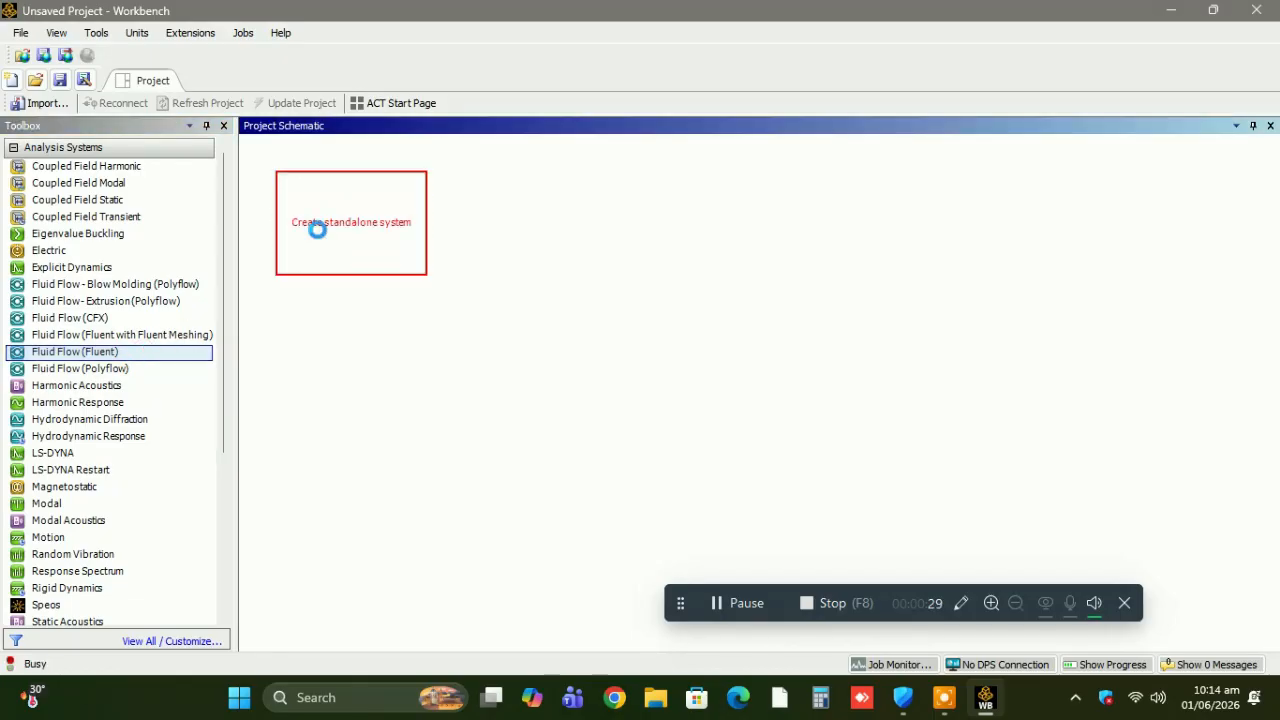
Show the properties of the system's Geometry cell and change its Analysis Type under Advanced Geometry Options.
click(358, 223)
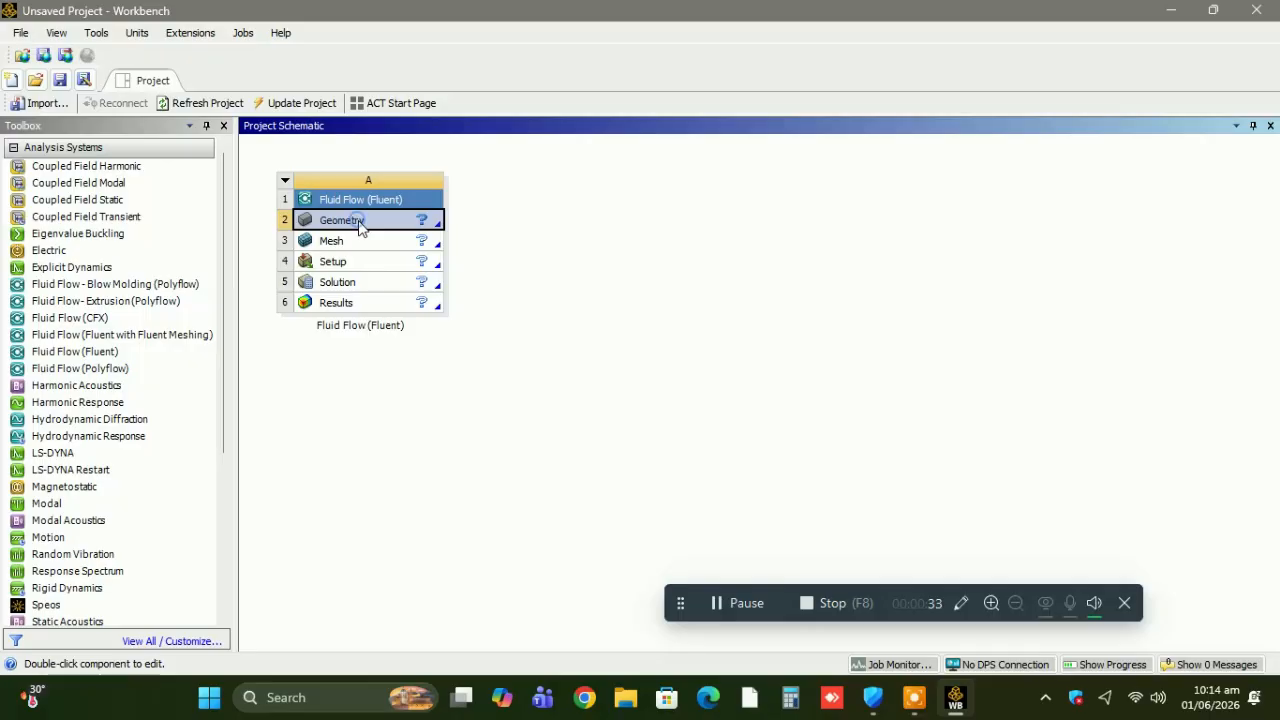
right_click(360, 227)
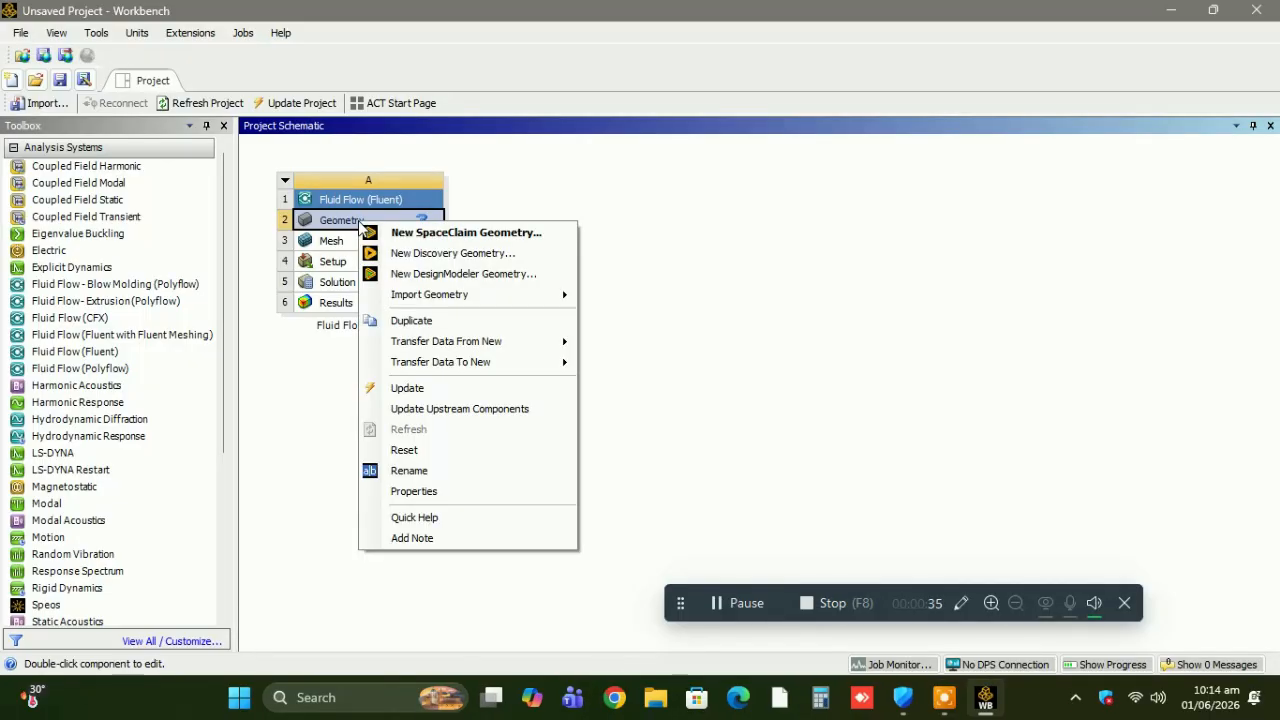
click(443, 495)
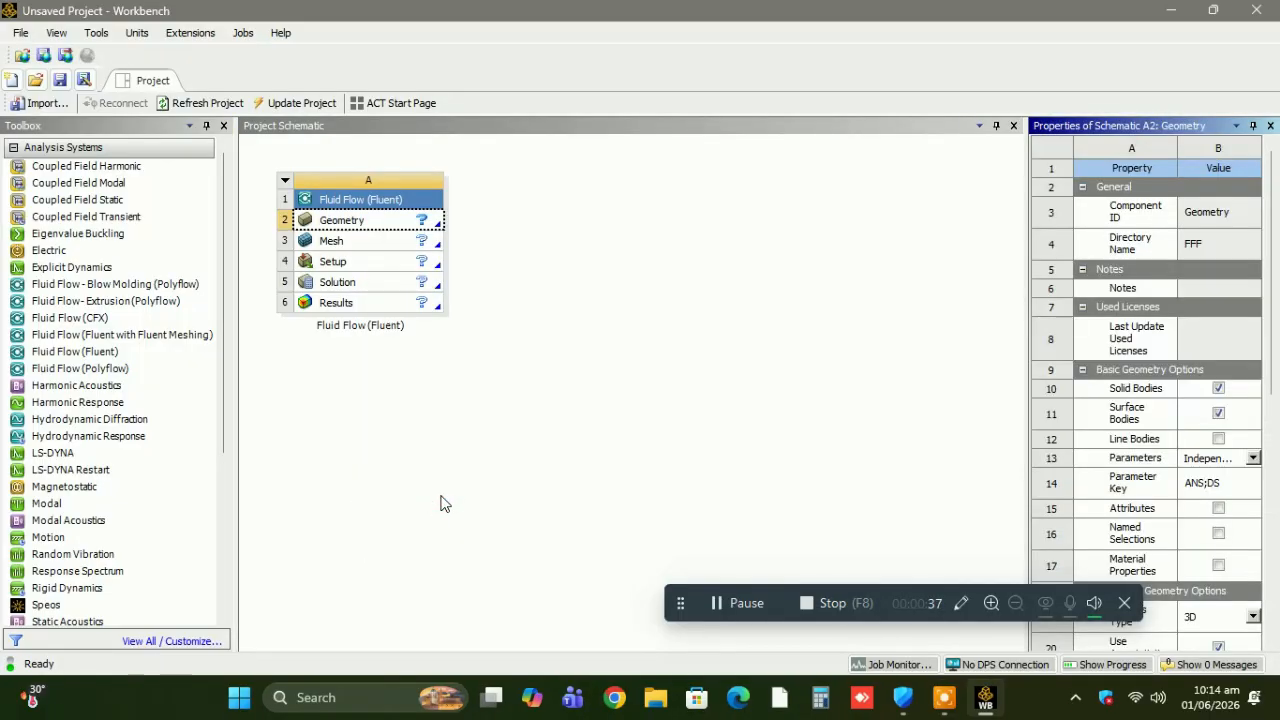
click(1253, 617)
click(1220, 650)
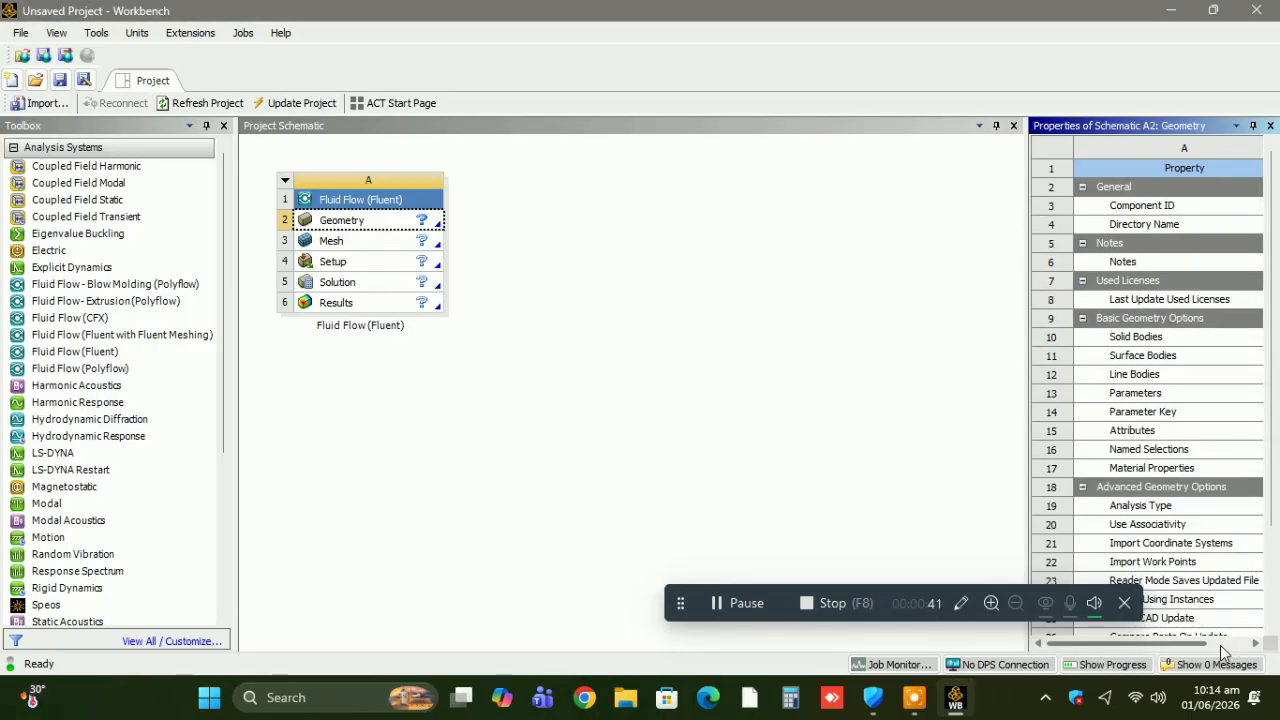
Create a new DesignModeler geometry for the Fluent system and set its length unit to millimeter.
right_click(386, 226)
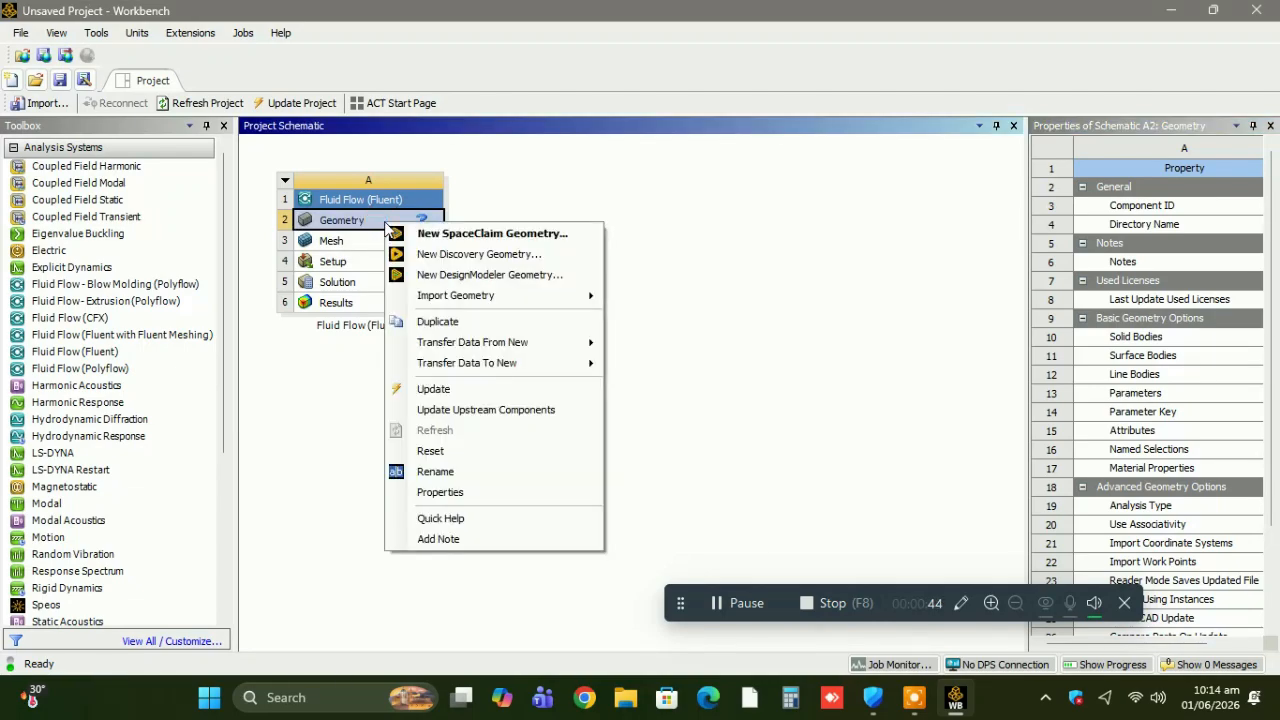
click(478, 275)
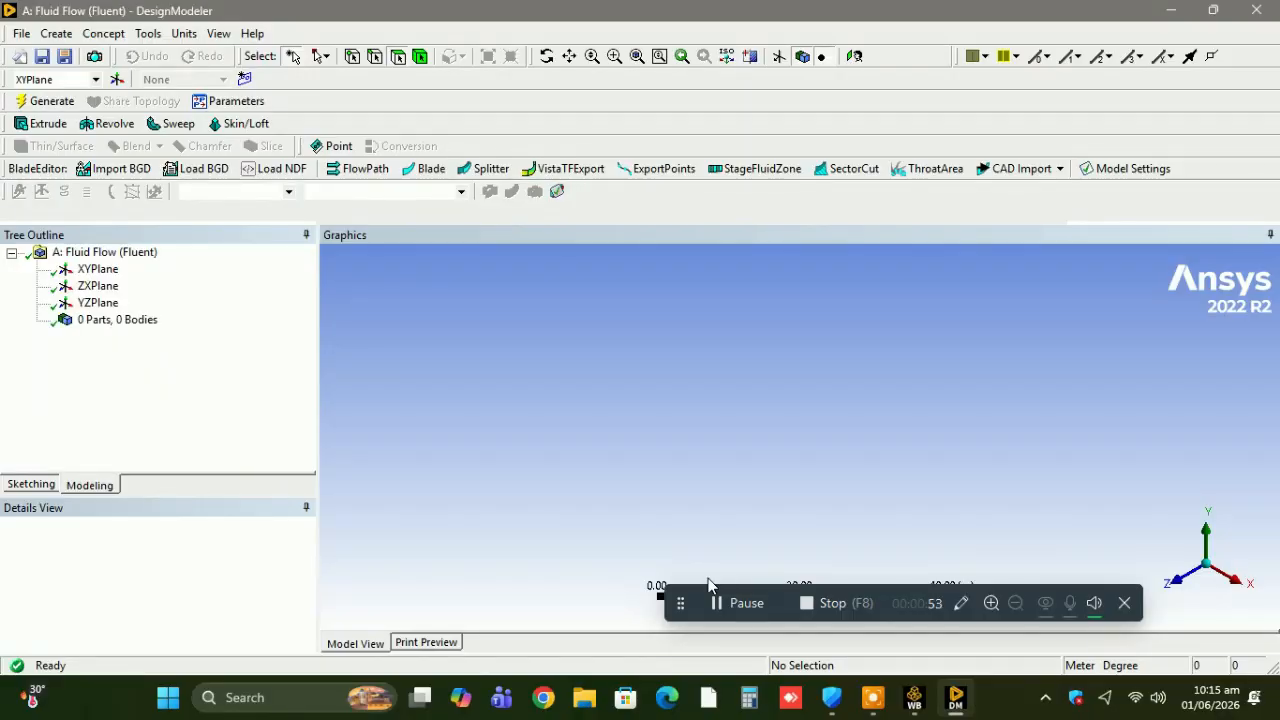
click(97, 269)
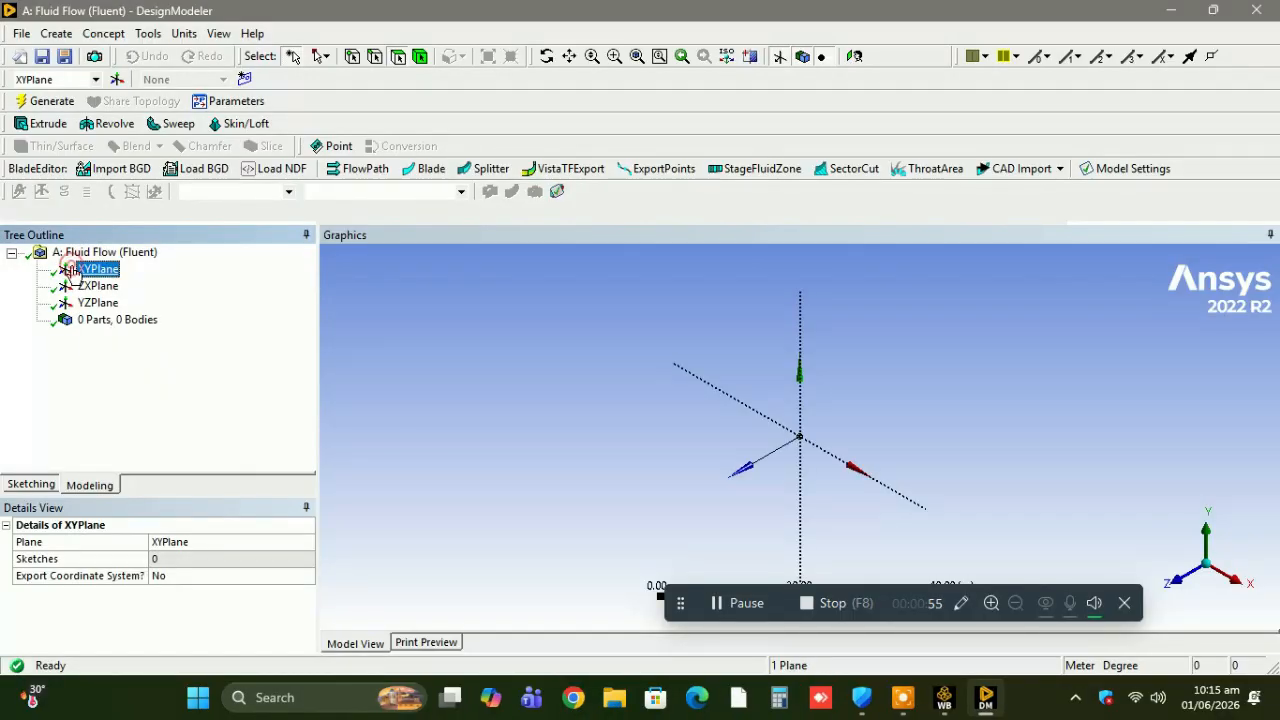
click(184, 33)
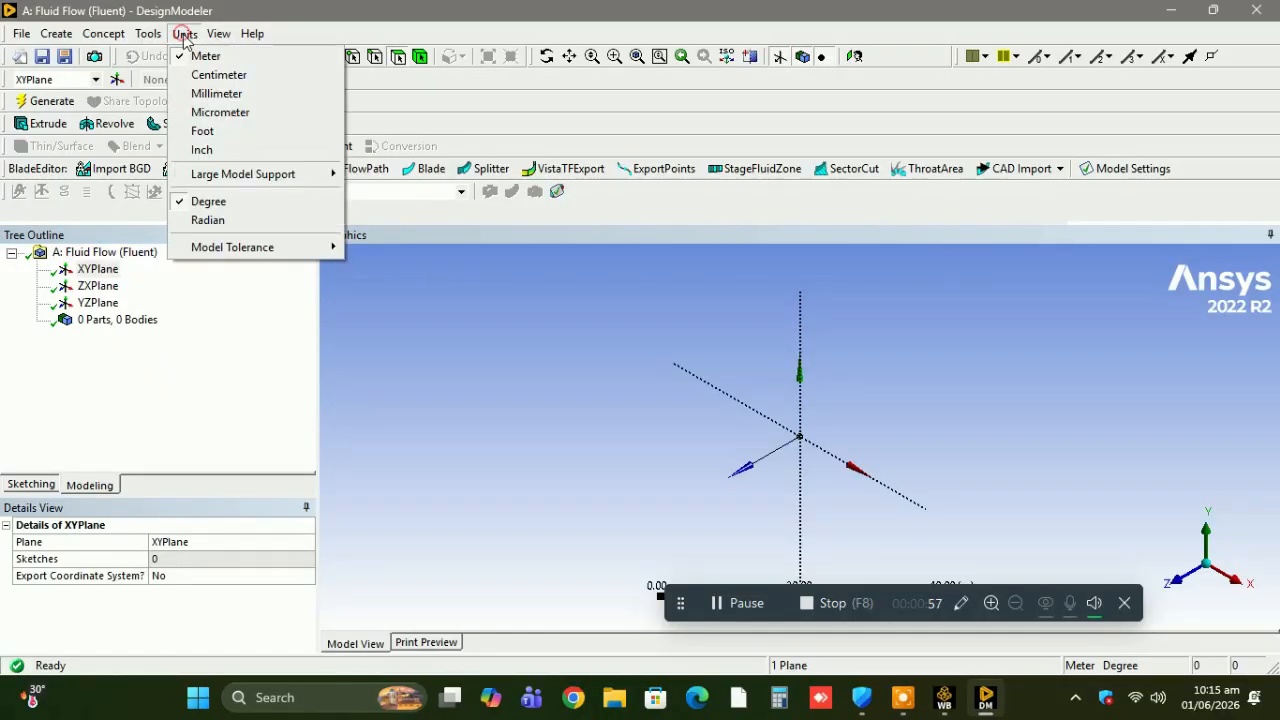
click(205, 94)
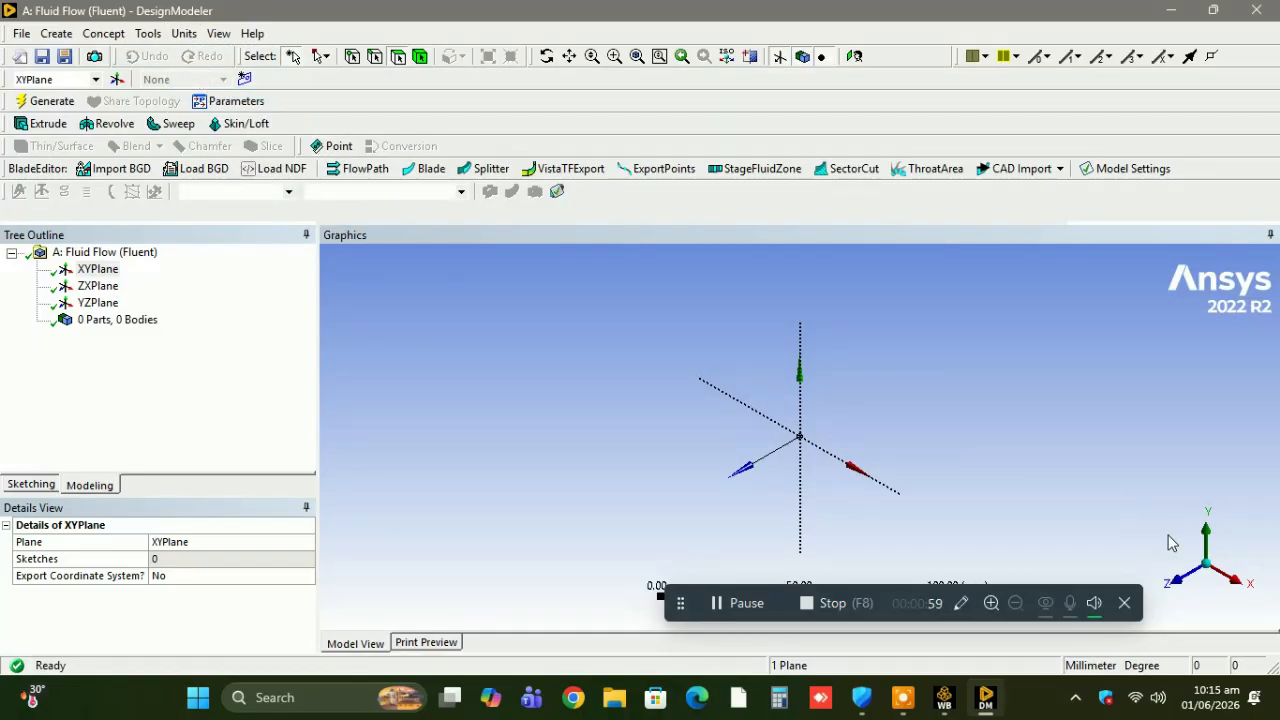
Sketch a rectangle about 15 mm wide and 18 mm high on the XY plane, resting on the X axis and straddling the Y axis.
click(1173, 581)
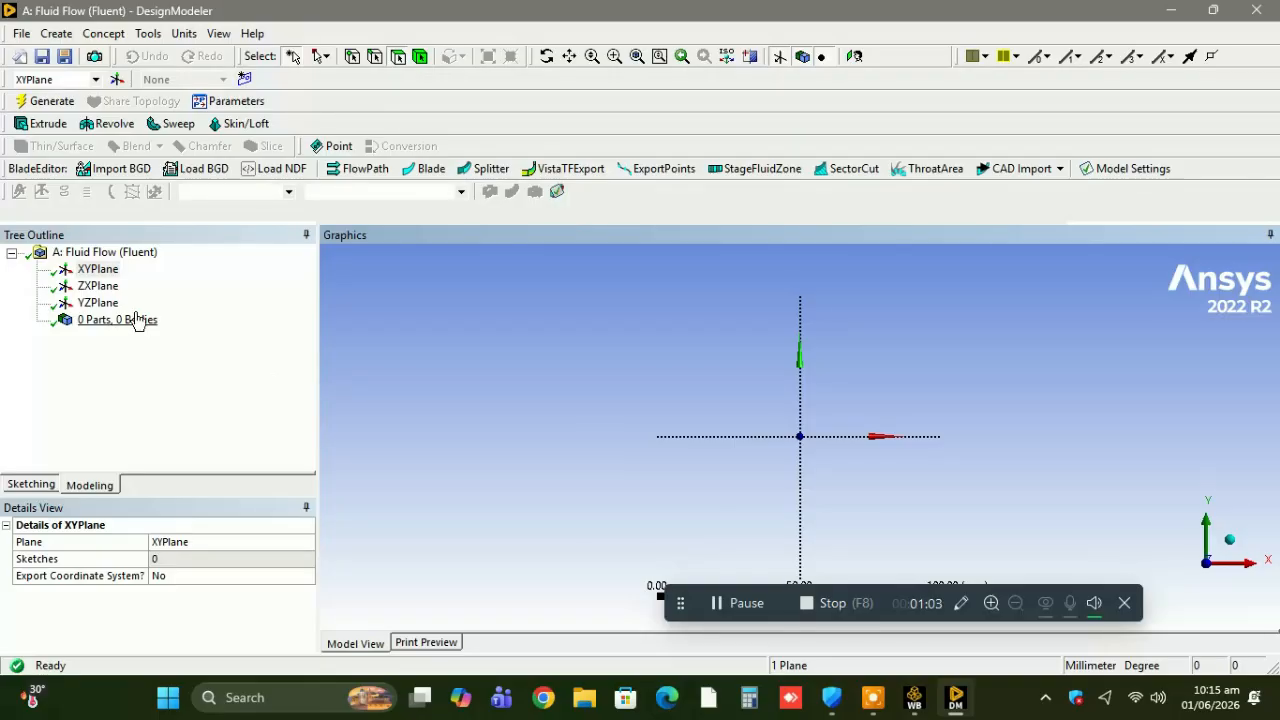
click(30, 484)
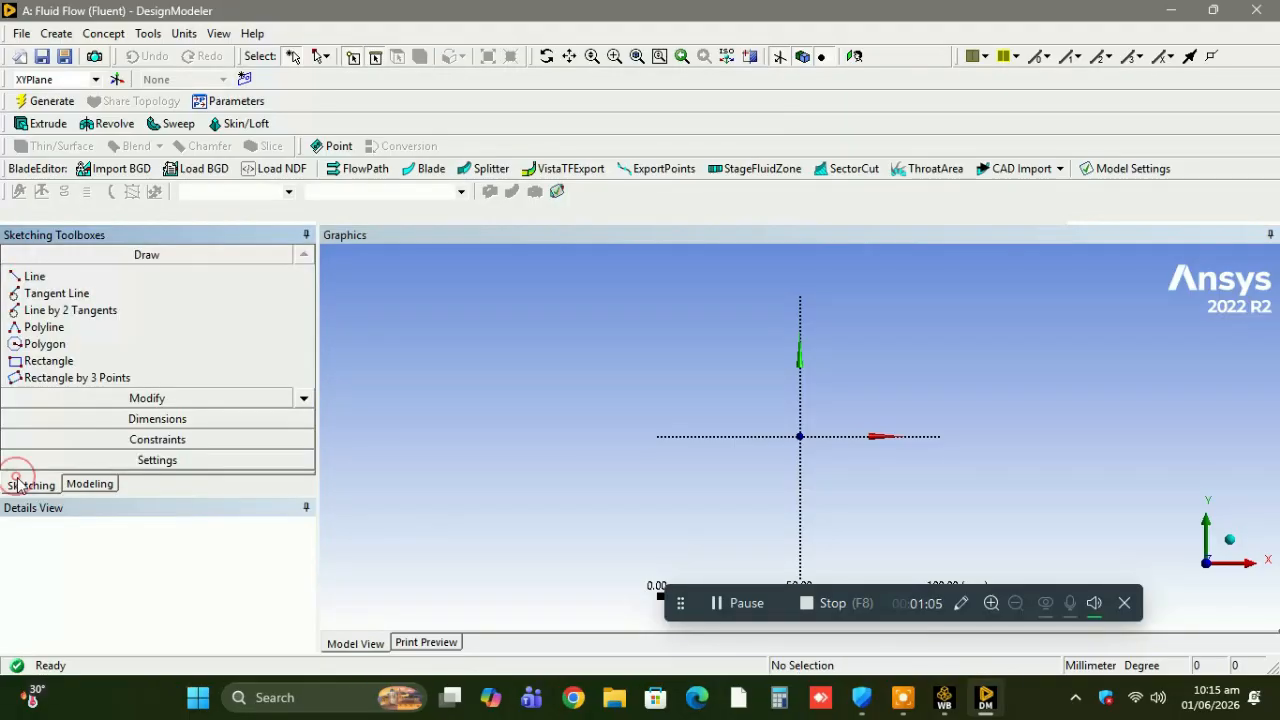
click(79, 365)
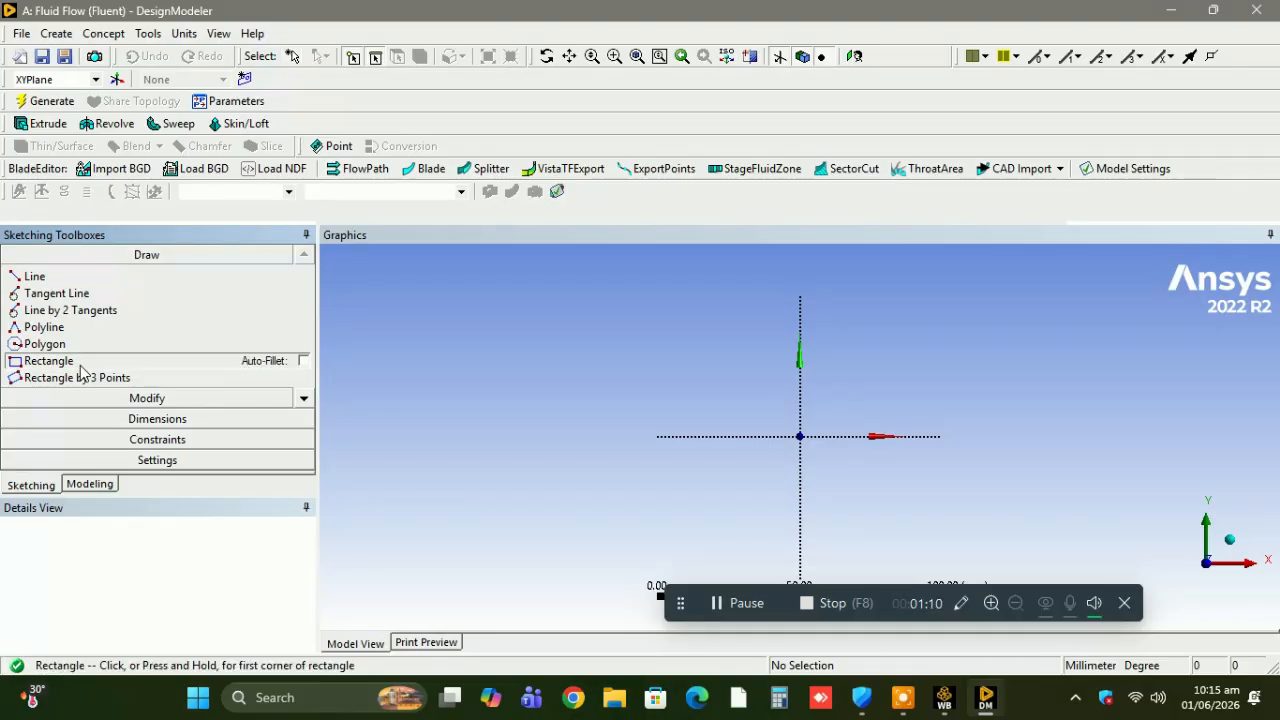
click(780, 437)
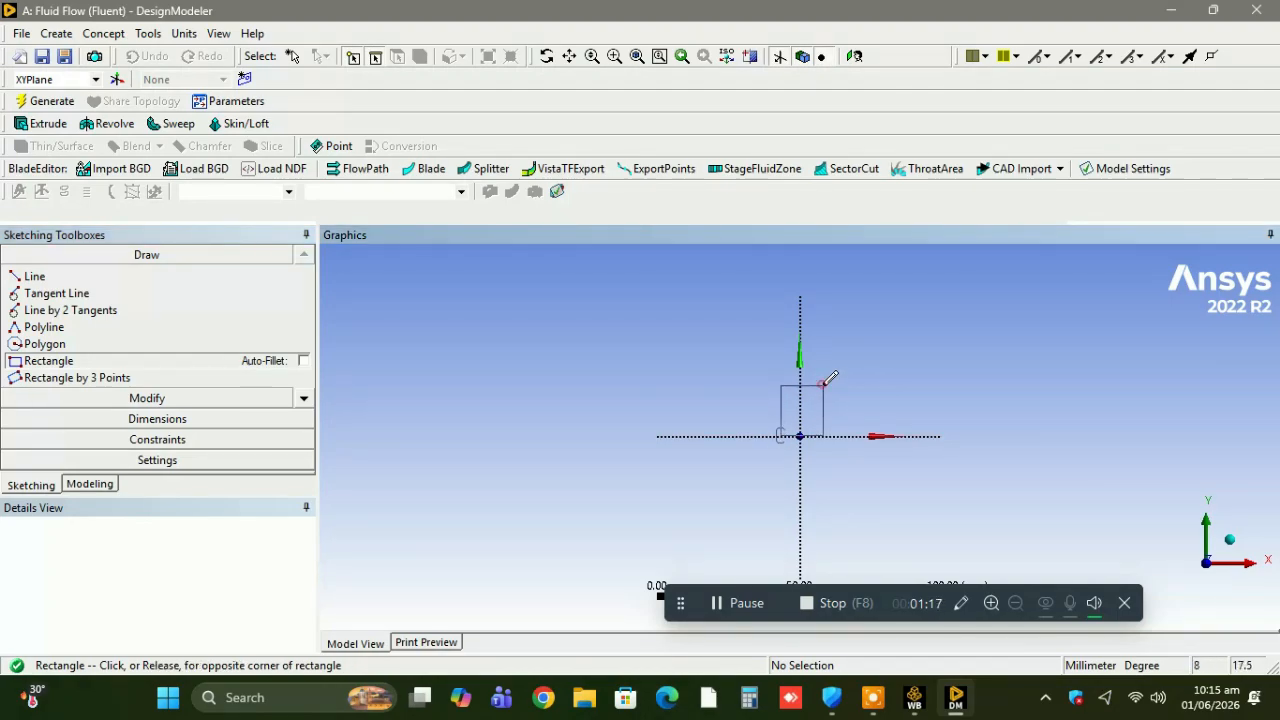
click(823, 385)
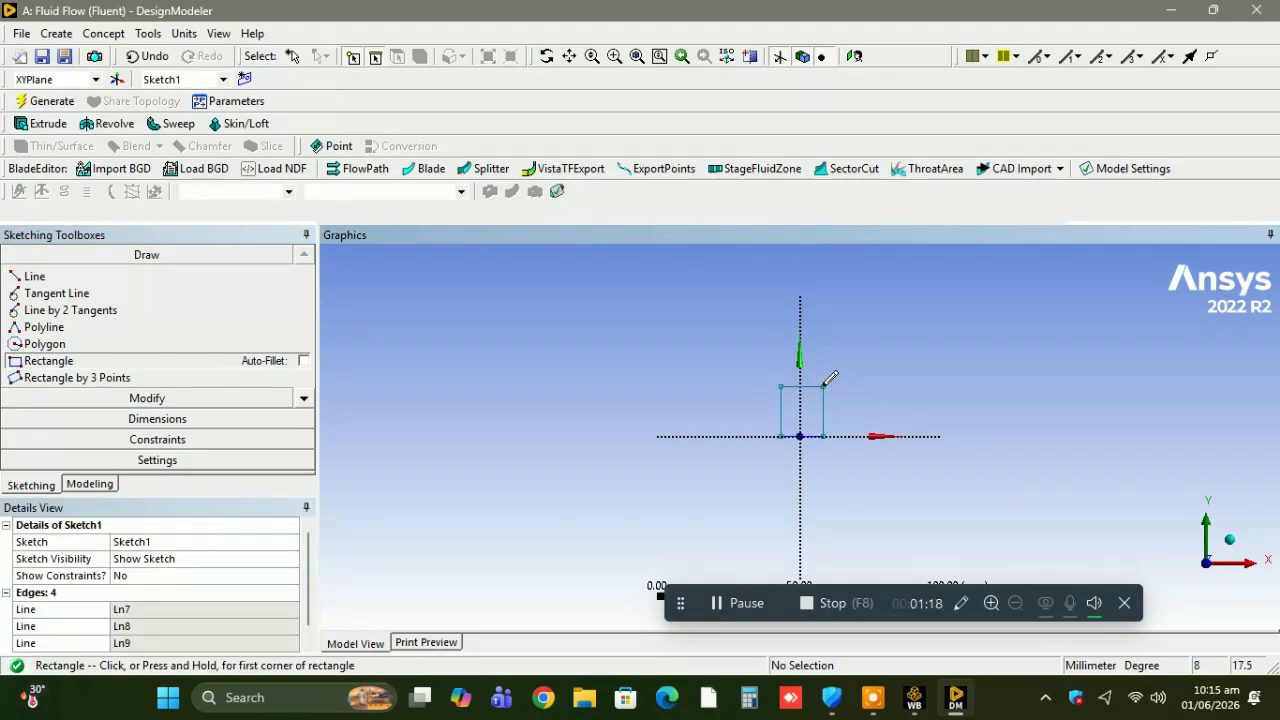
Add general dimensions for the rectangle's height and width.
click(184, 420)
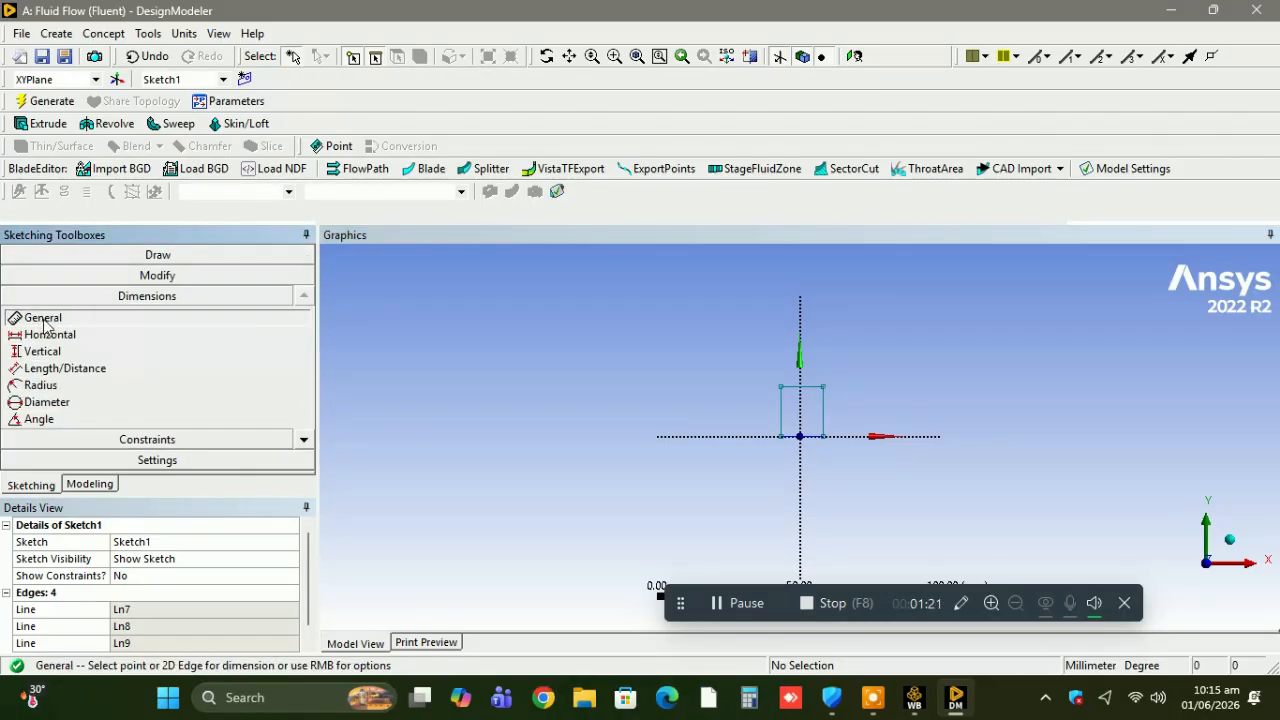
click(782, 412)
click(766, 405)
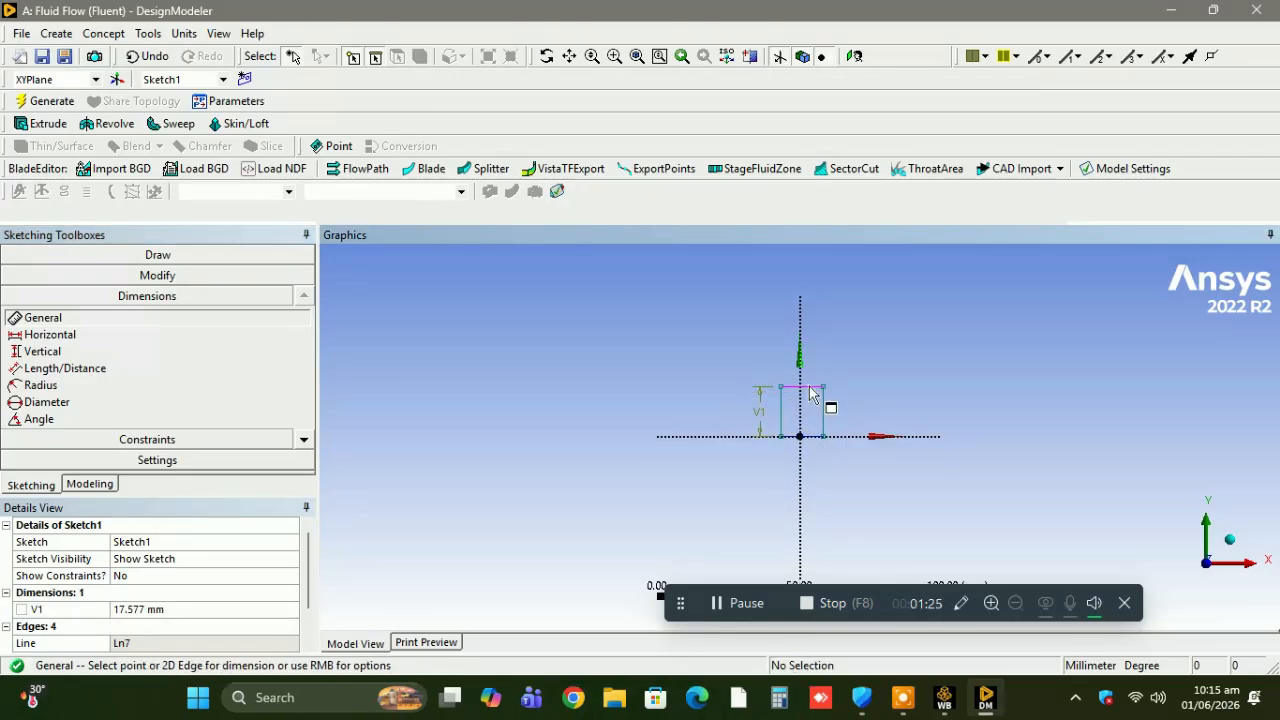
click(809, 386)
click(818, 362)
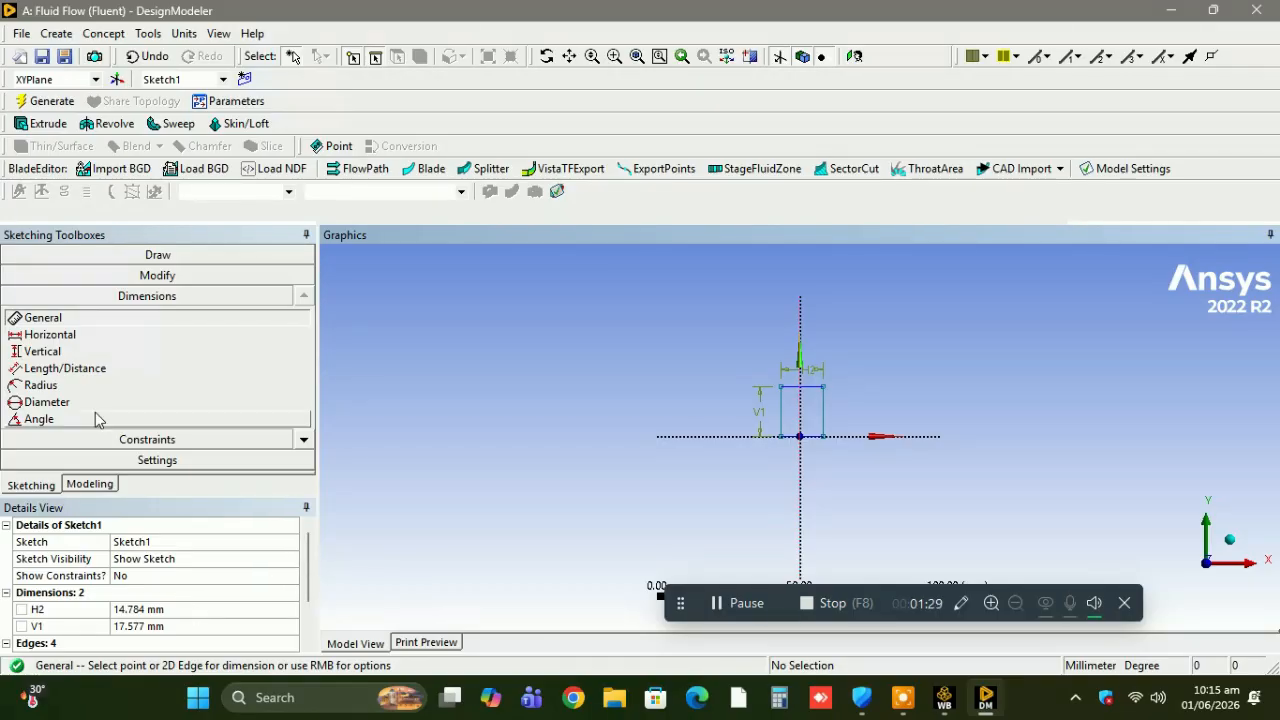
Add a horizontal dimension between the rectangle's left edge and the Y axis.
click(50, 335)
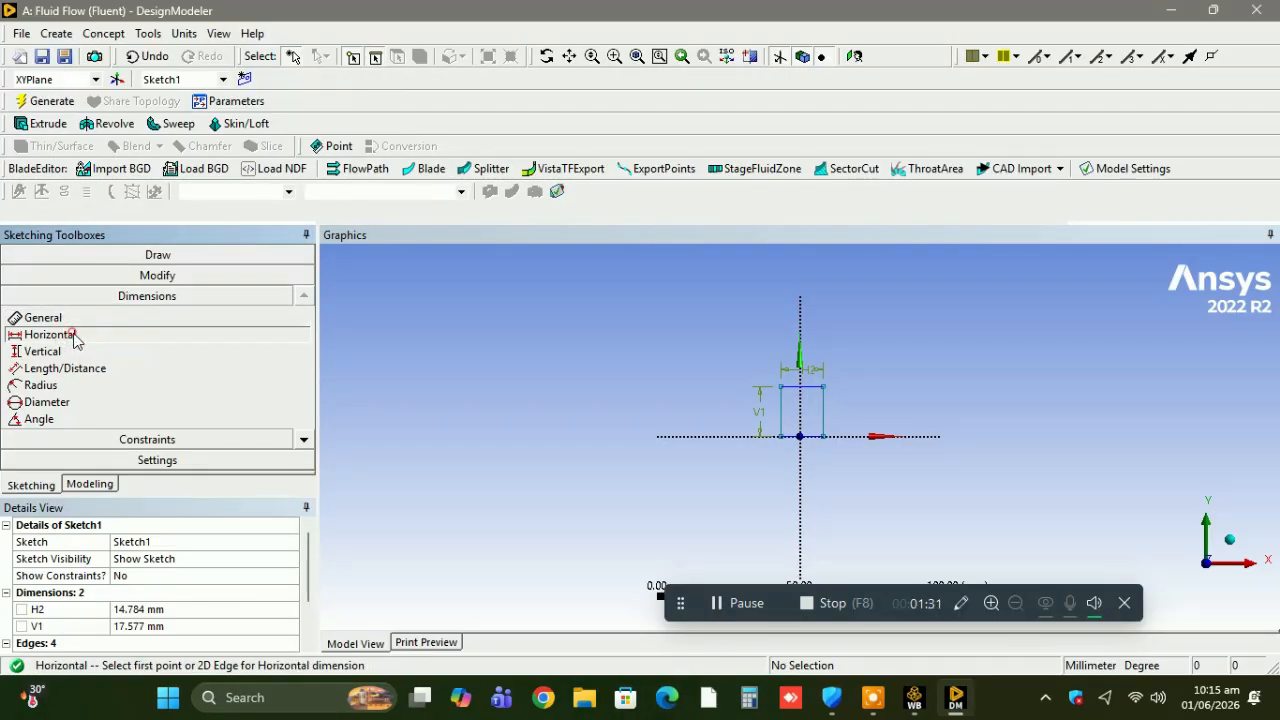
click(800, 404)
click(822, 420)
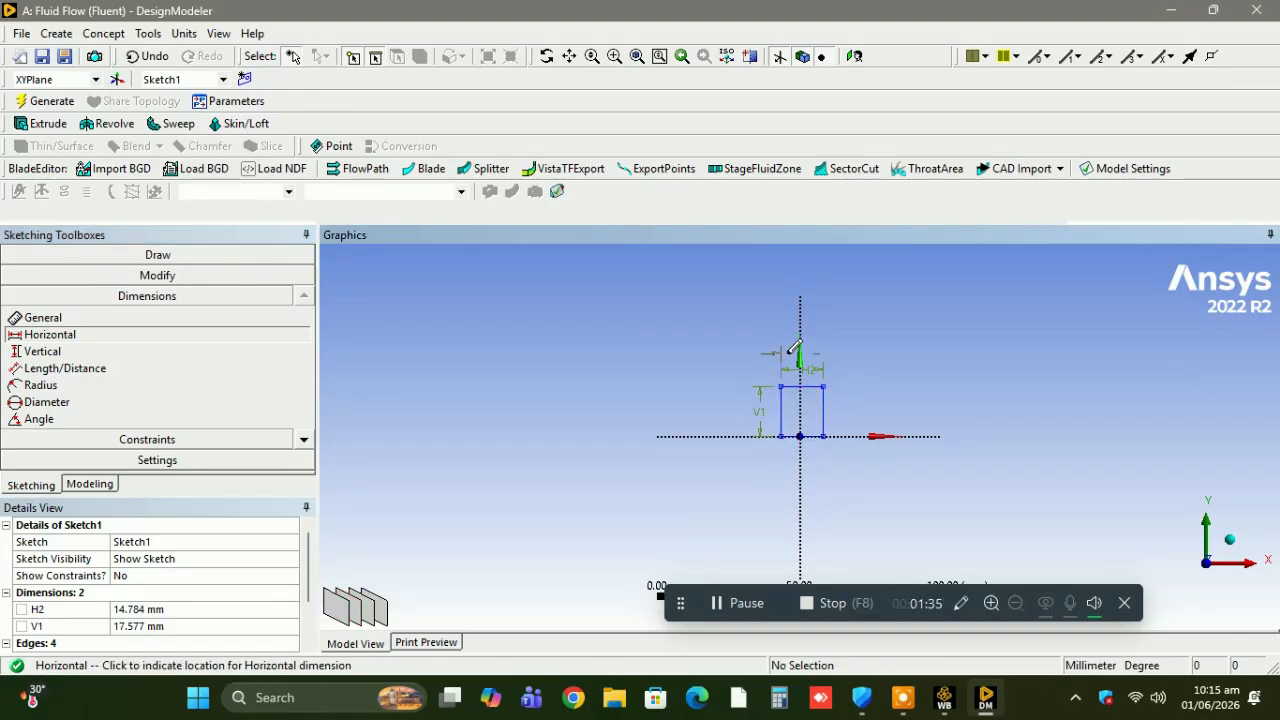
click(795, 347)
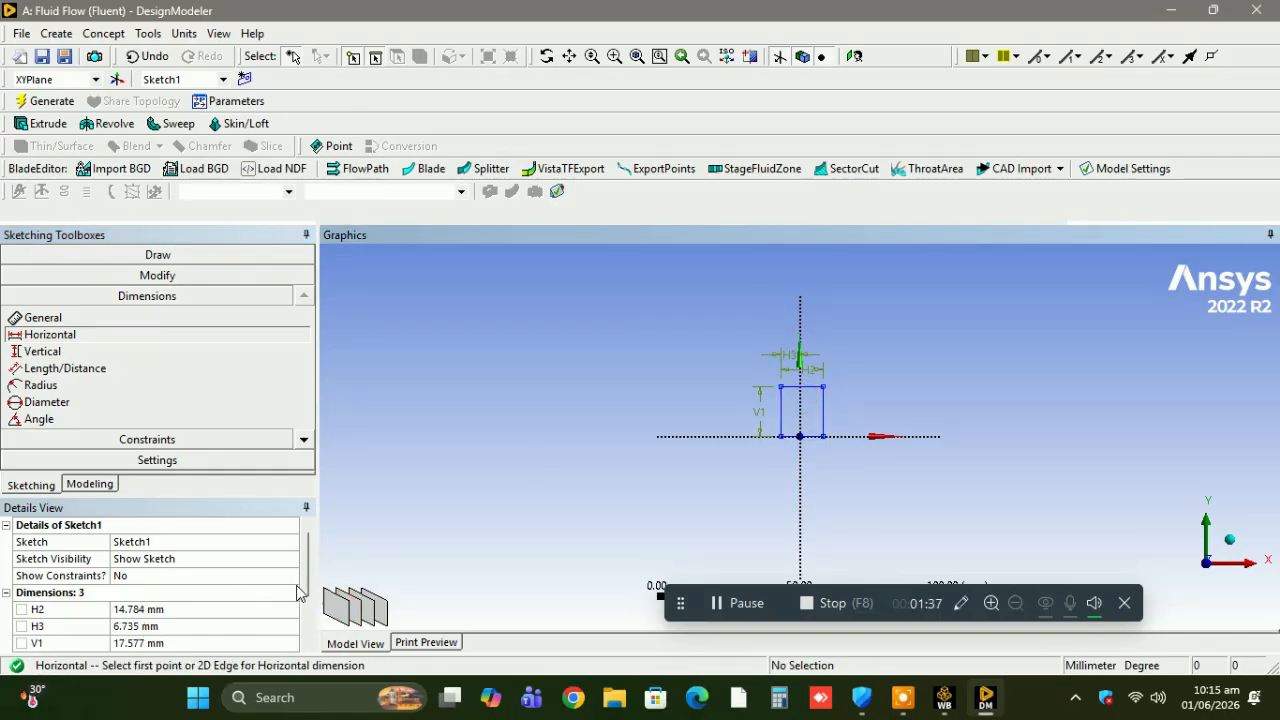
Set the rectangle's height to 20 mm, its width to 10 mm and its left edge's distance from the Y axis to 5 mm.
scroll(308, 590, down, 2)
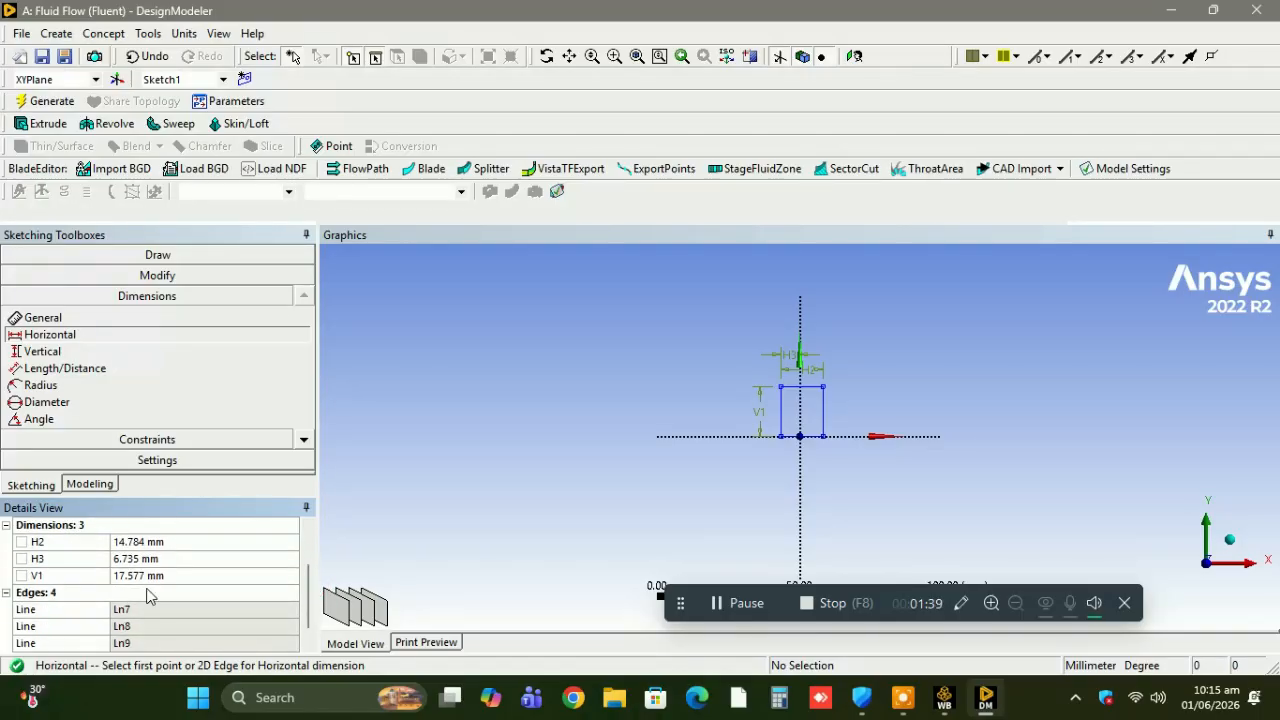
click(145, 575)
text(2)
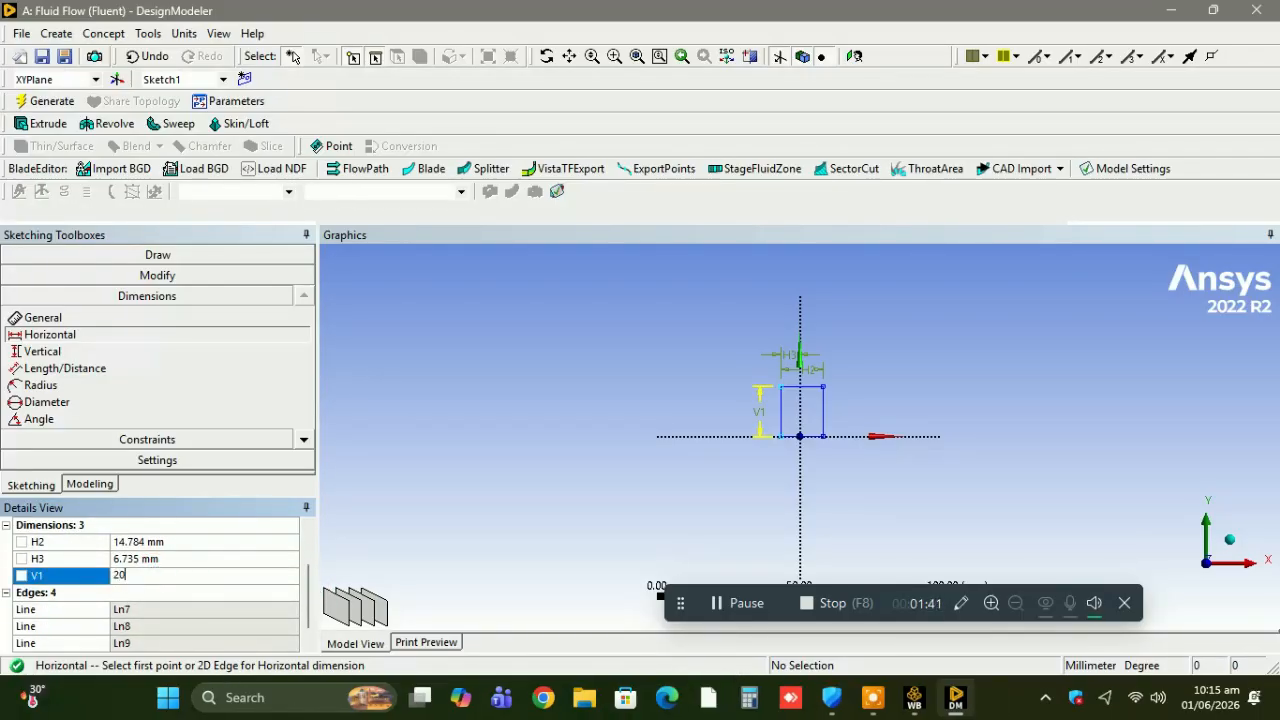
text(0)
key(Return)
click(138, 541)
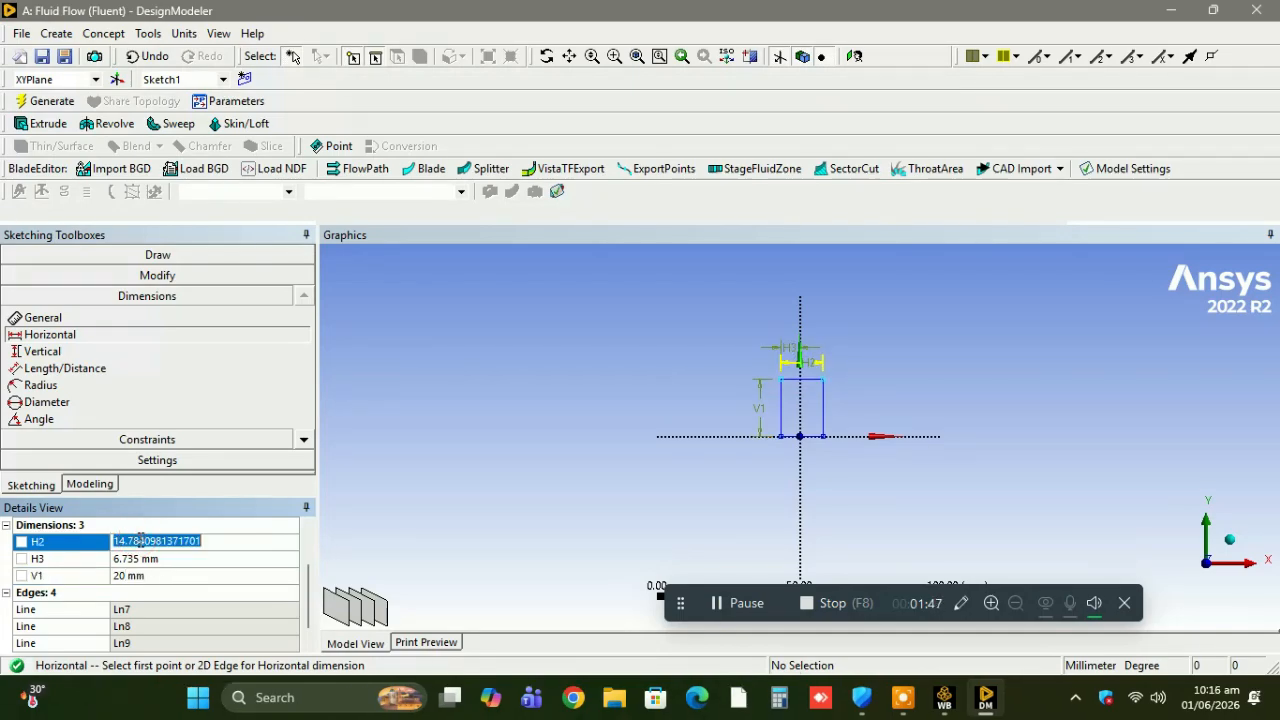
text(10)
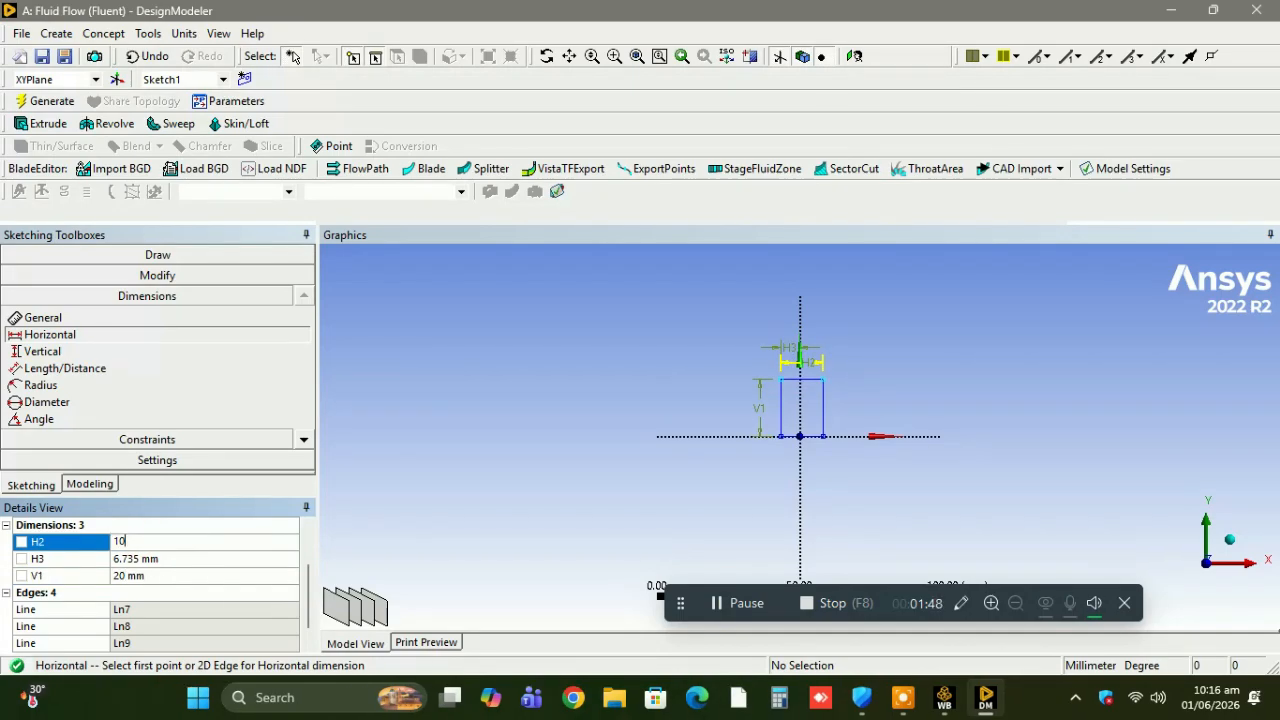
click(138, 559)
text(5)
key(Return)
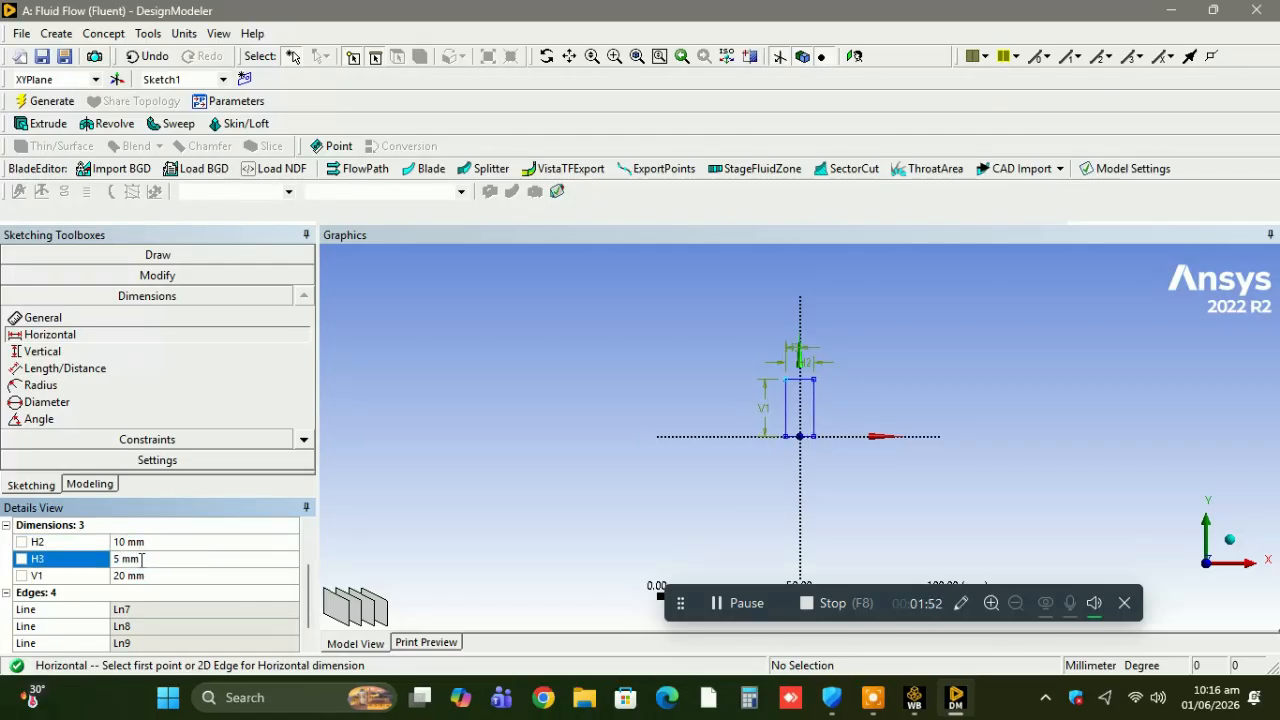
Generate a surface from sketches using Sketch1 on the XY plane as the base object.
click(100, 34)
click(153, 170)
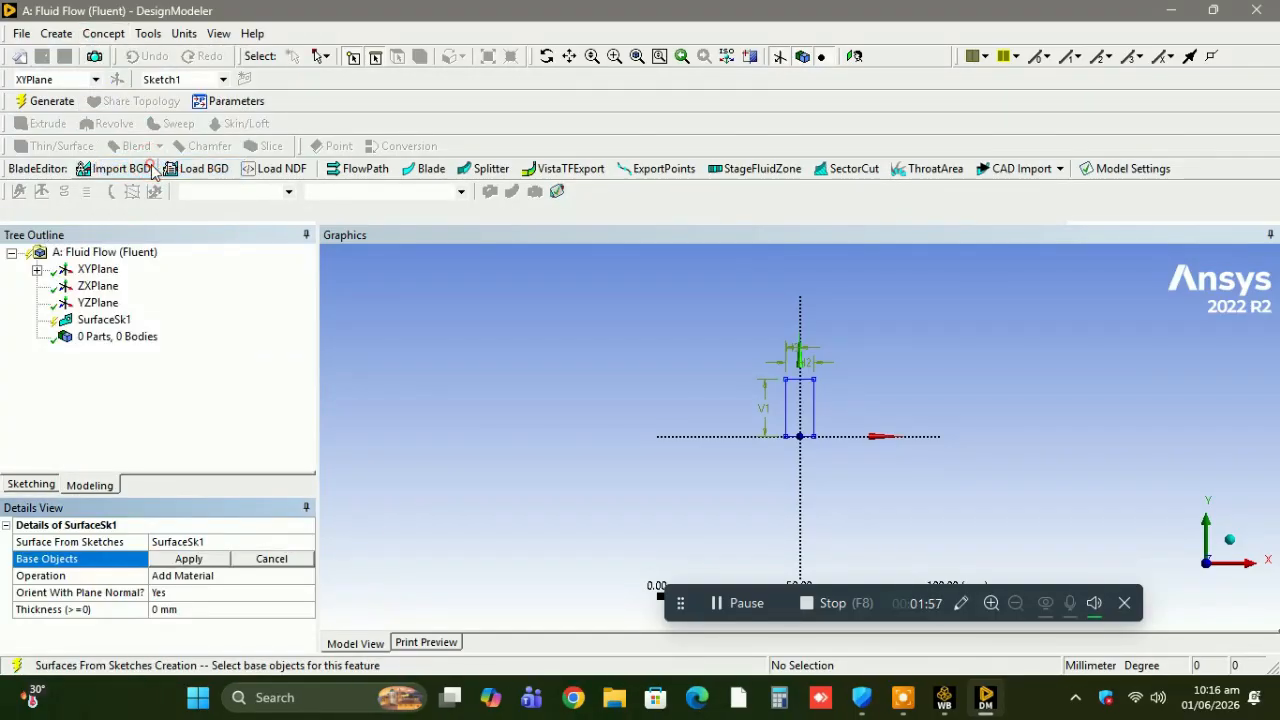
click(205, 560)
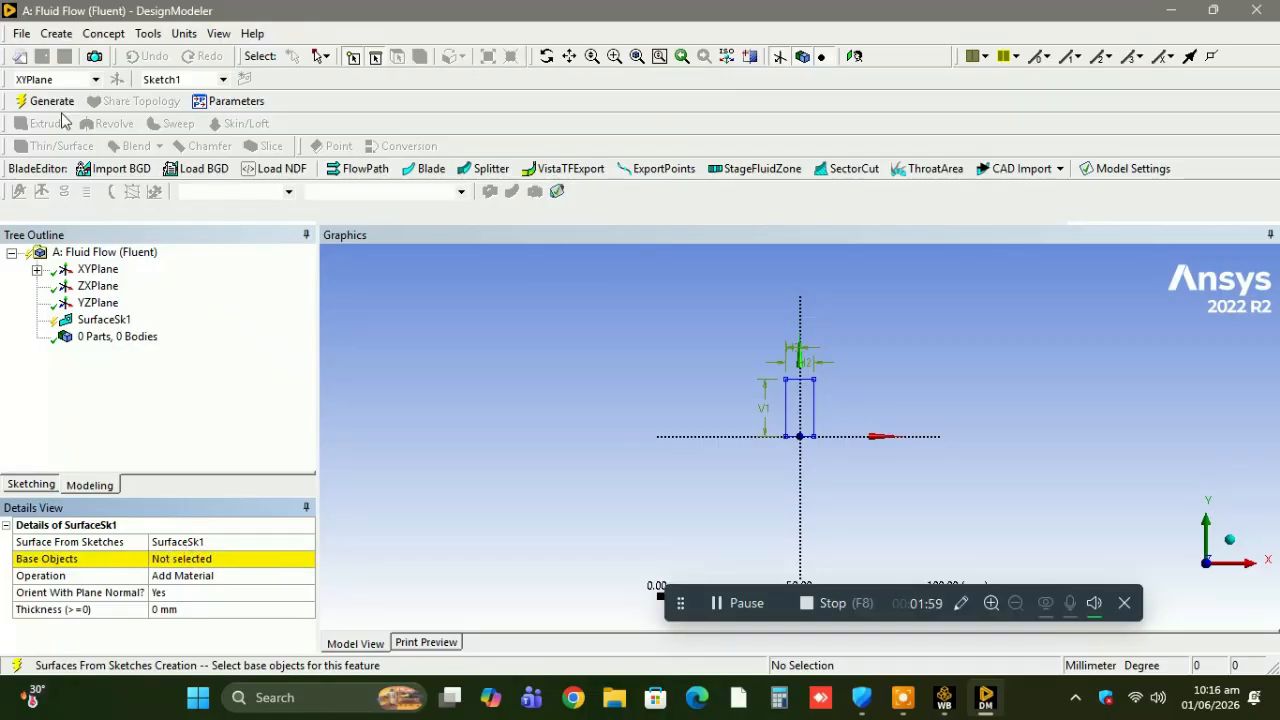
click(37, 269)
click(120, 286)
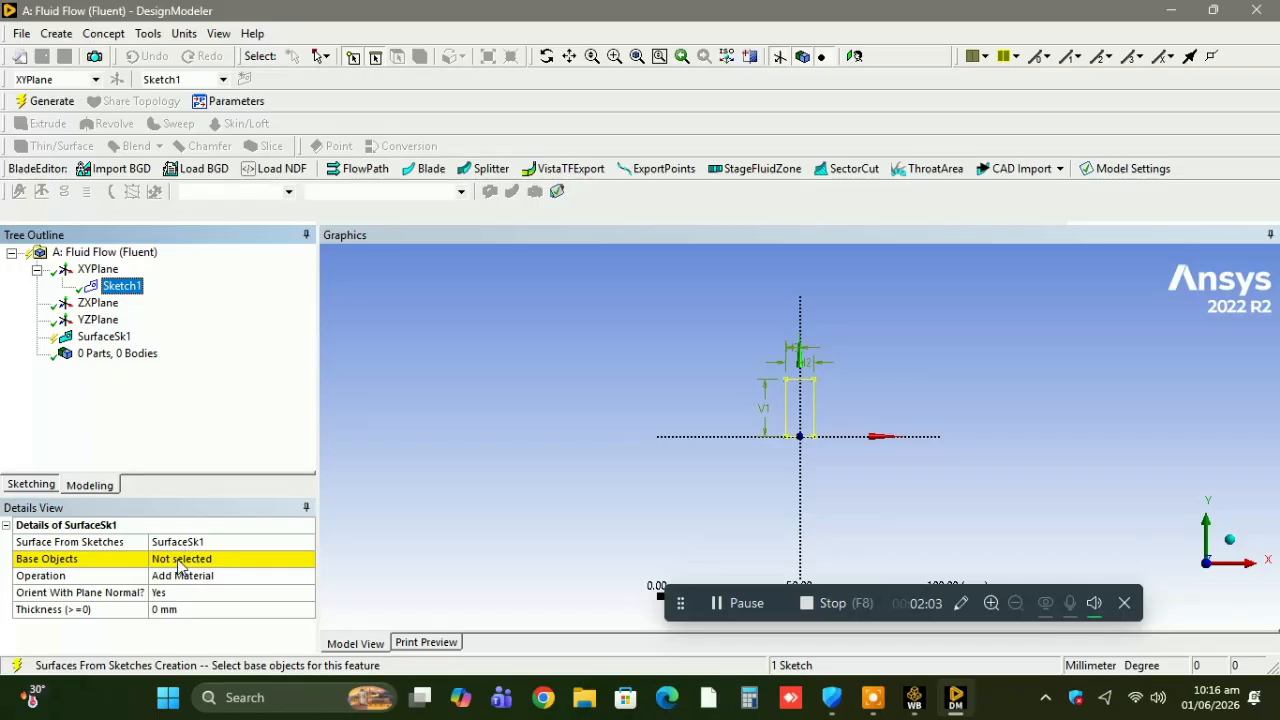
click(187, 558)
click(176, 558)
click(45, 102)
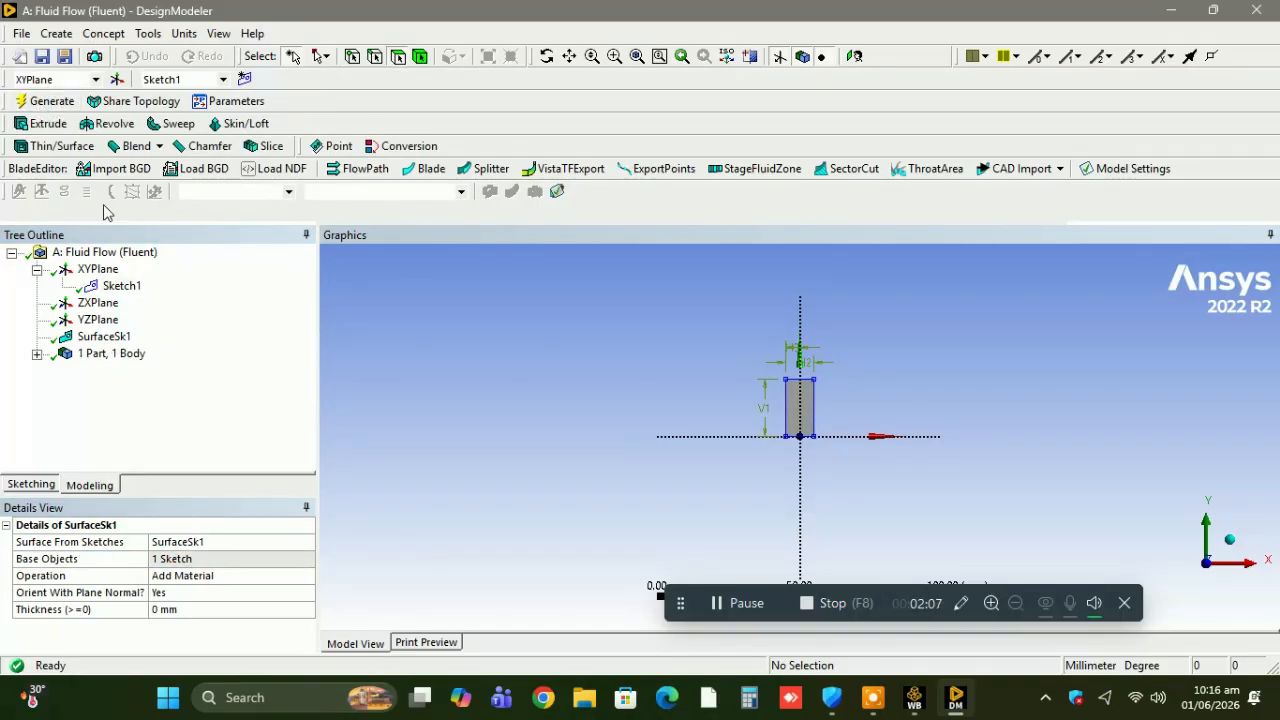
Change the operation of the SurfaceSk1 feature to Add Frozen and regenerate the model.
click(91, 272)
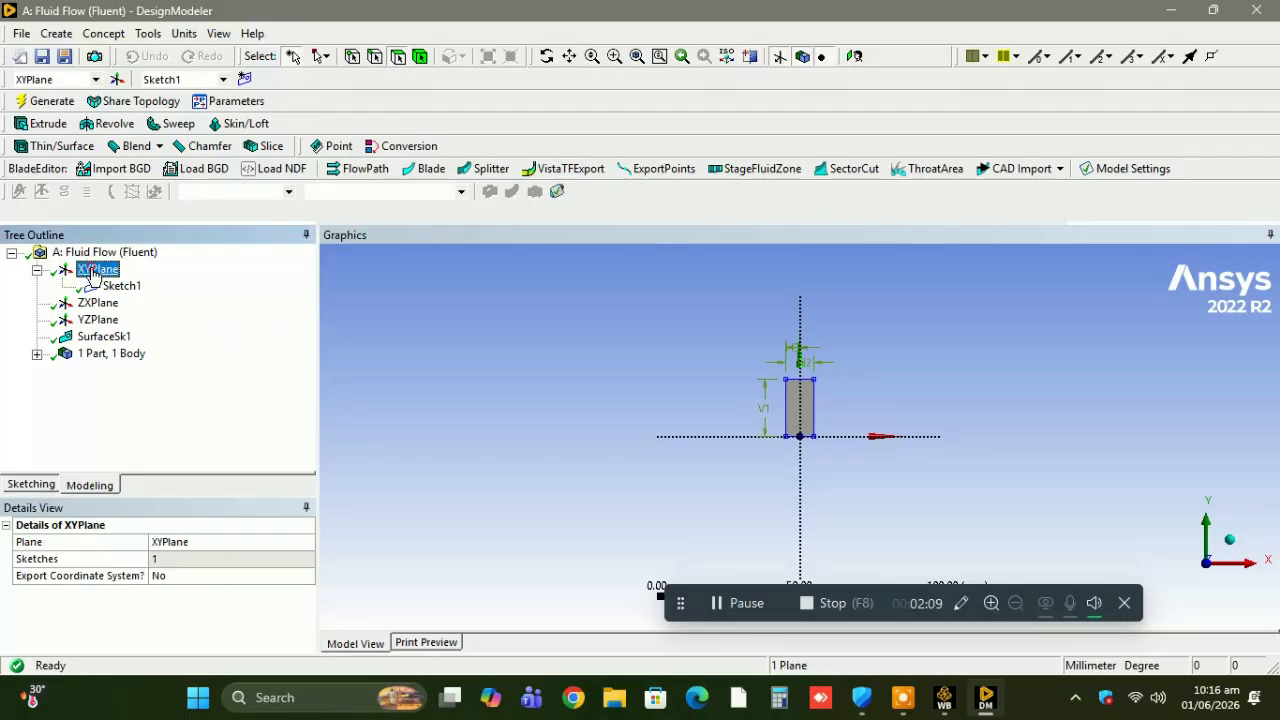
click(102, 338)
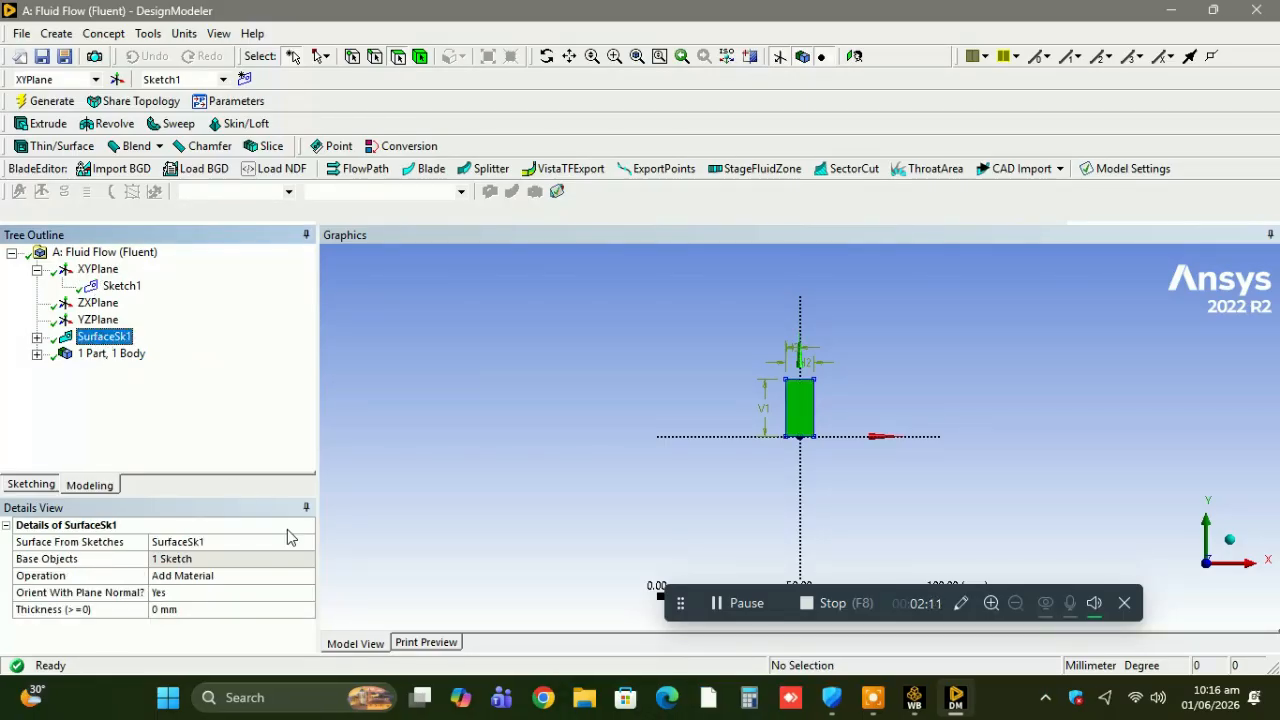
click(307, 576)
click(306, 576)
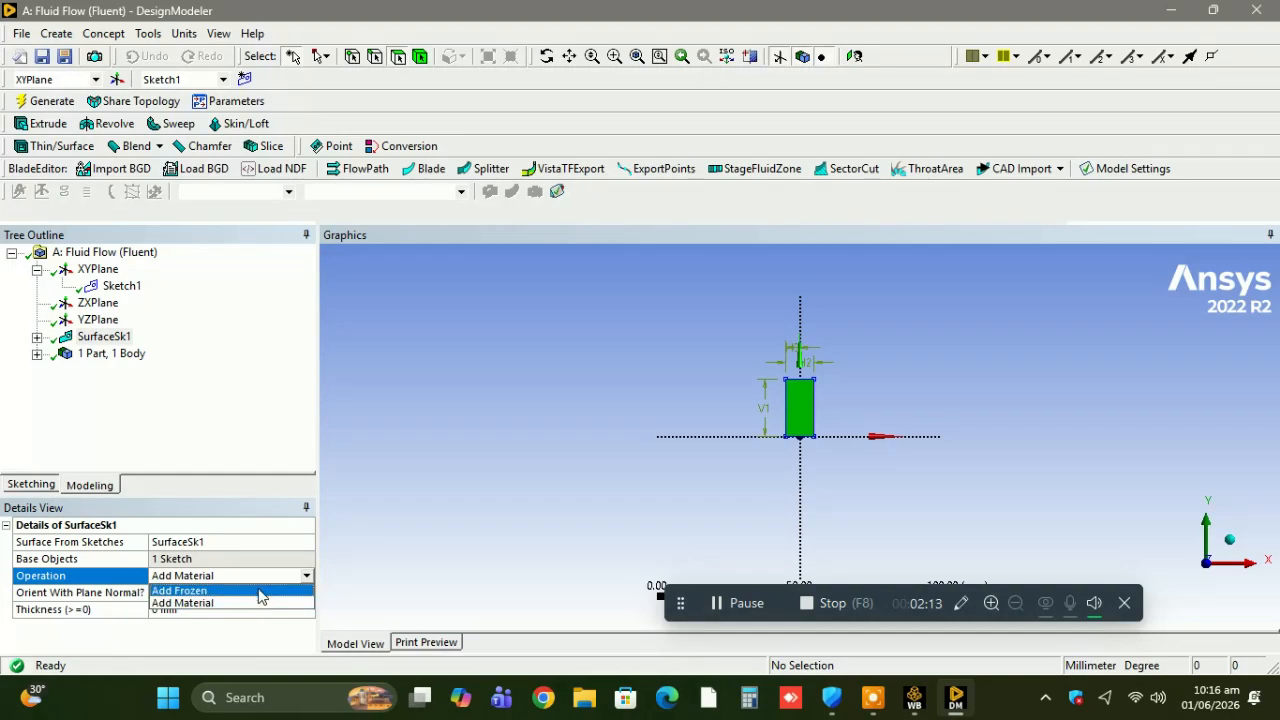
click(257, 590)
click(44, 102)
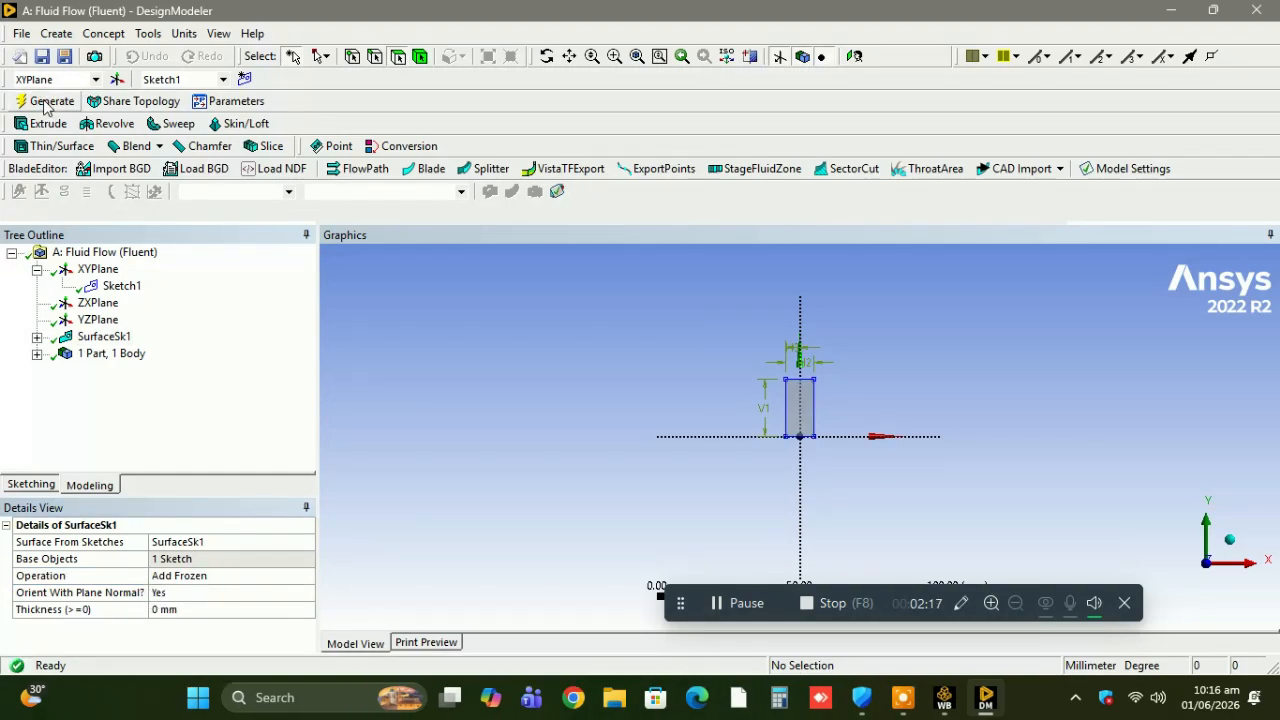
Create a new sketch on the XY plane and draw a rectangle about 120 by 47 mm around the small surface, its base on the X axis.
click(99, 272)
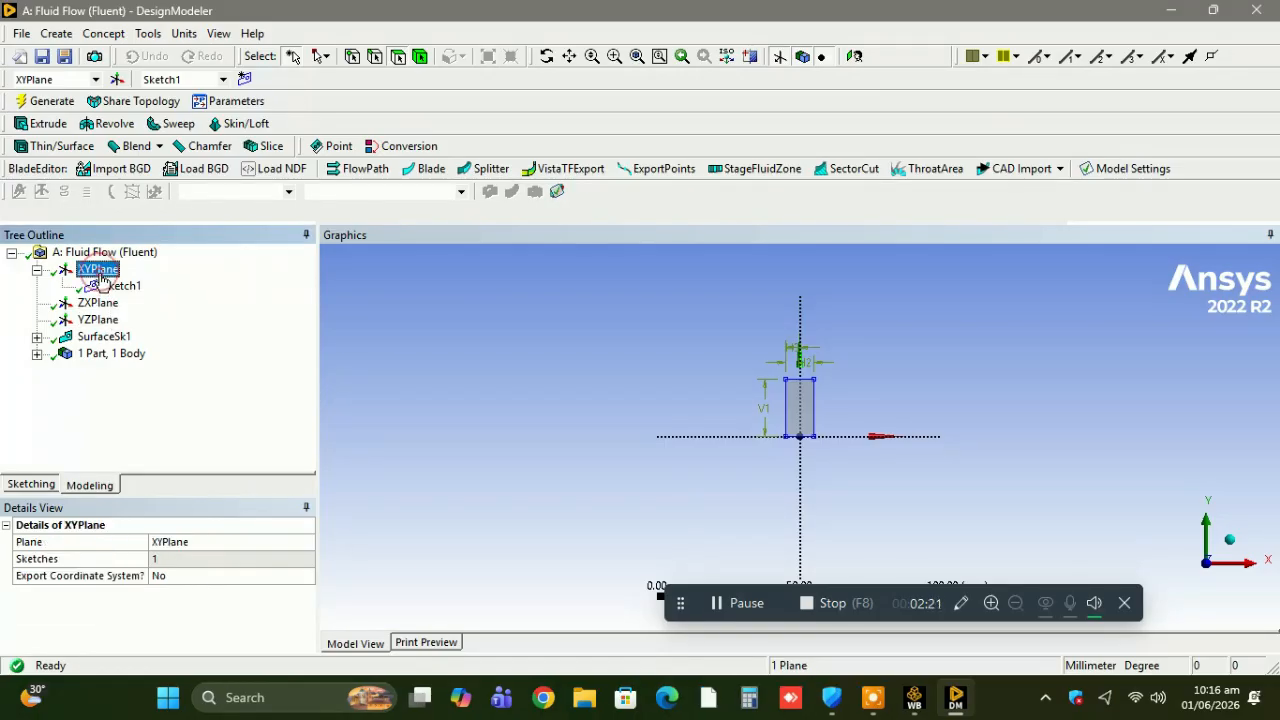
click(243, 80)
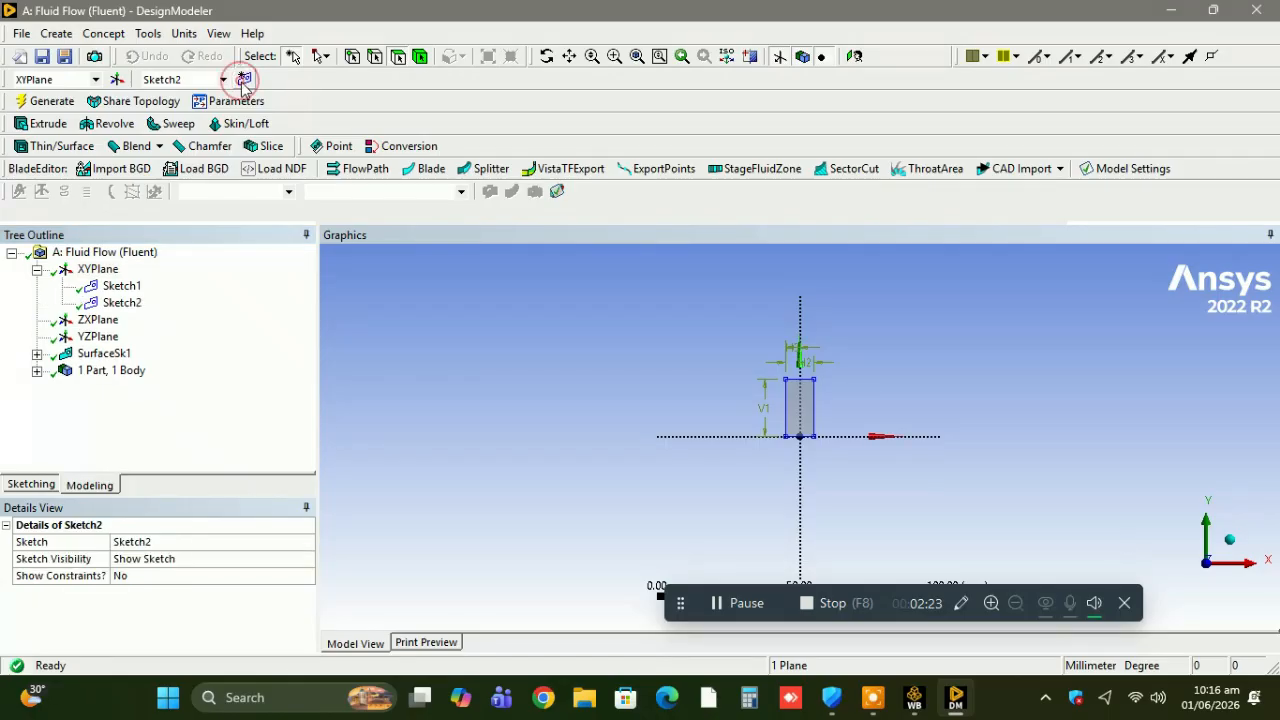
click(30, 486)
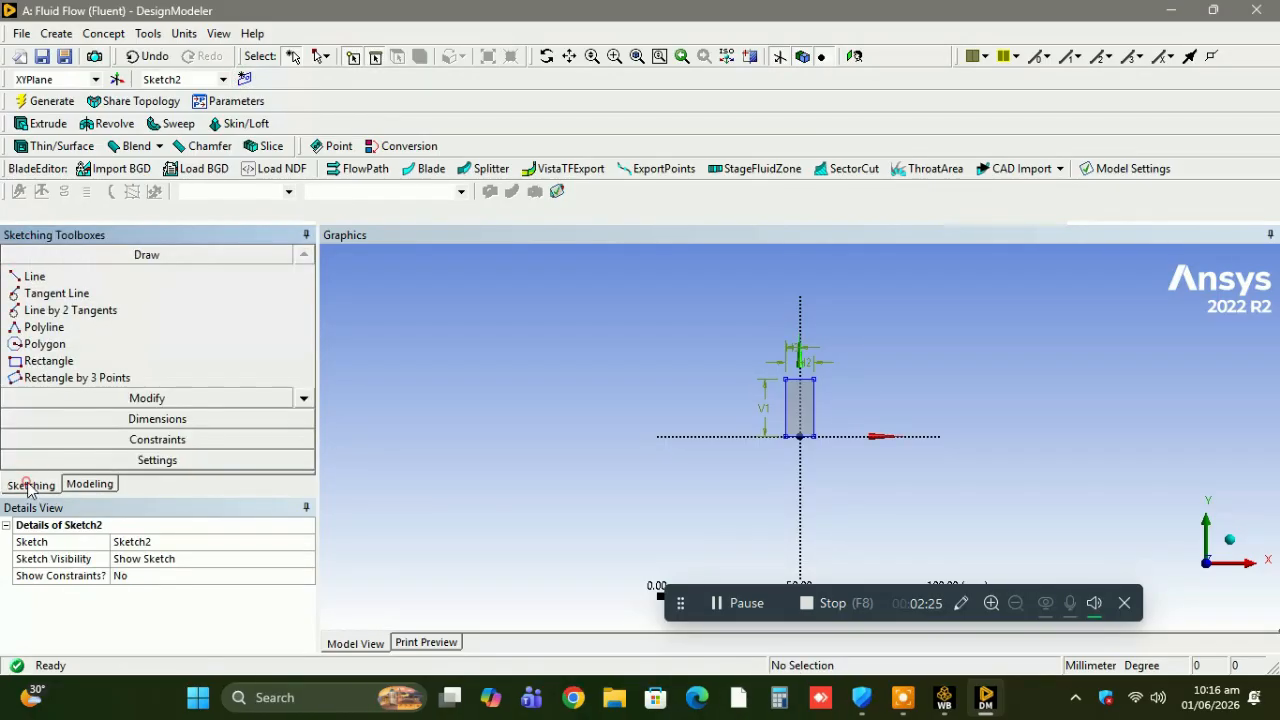
click(55, 363)
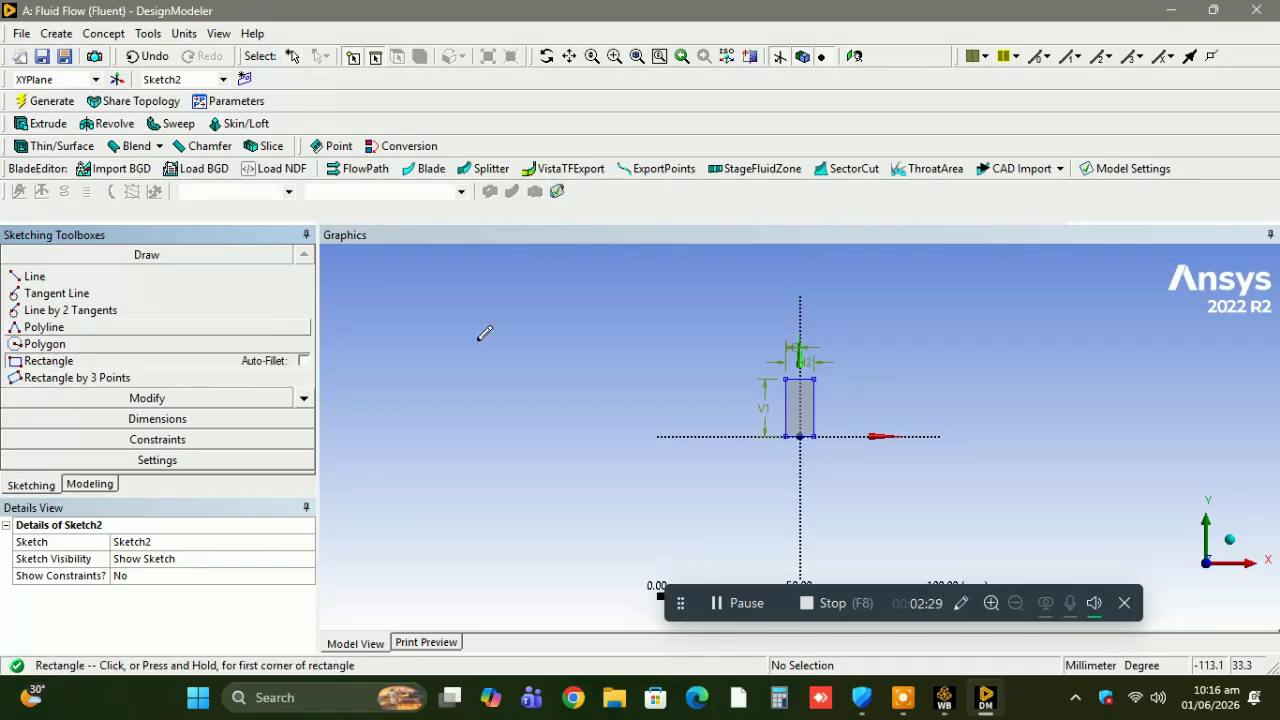
click(654, 436)
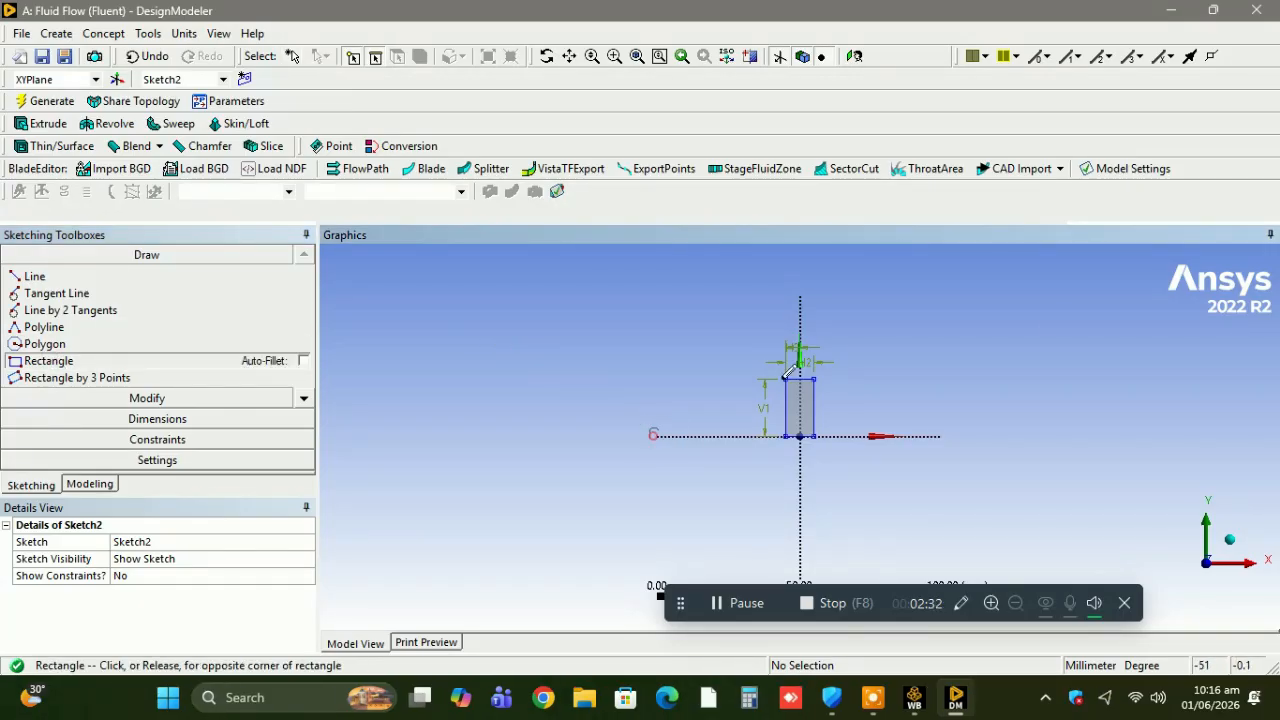
click(998, 300)
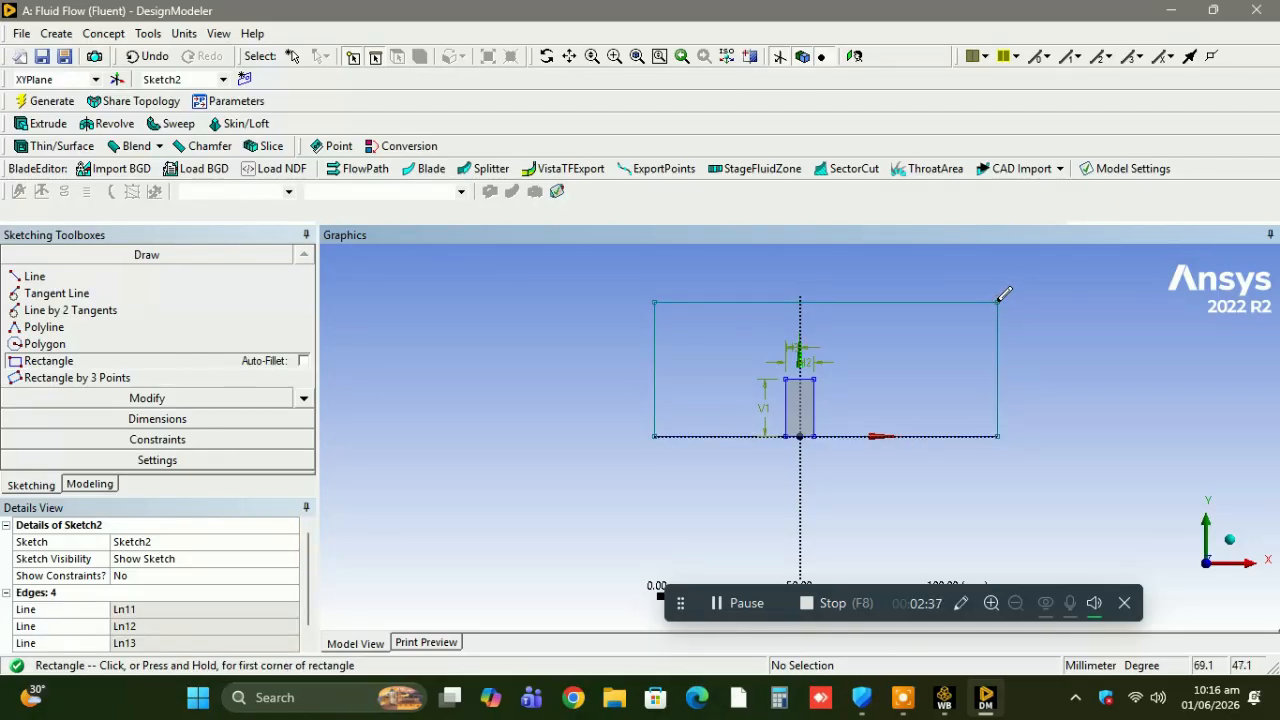
Dimension the large rectangle's height, its width and the horizontal distance from its left edge to the Y axis.
click(163, 420)
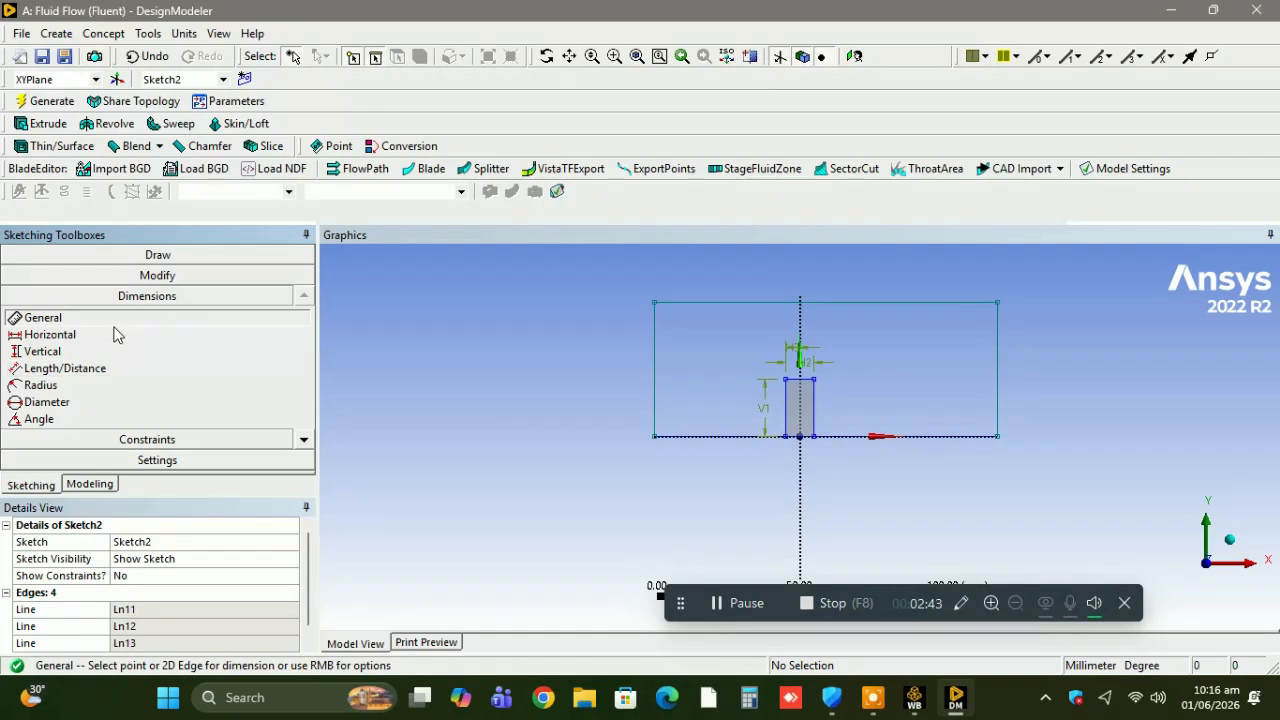
click(655, 340)
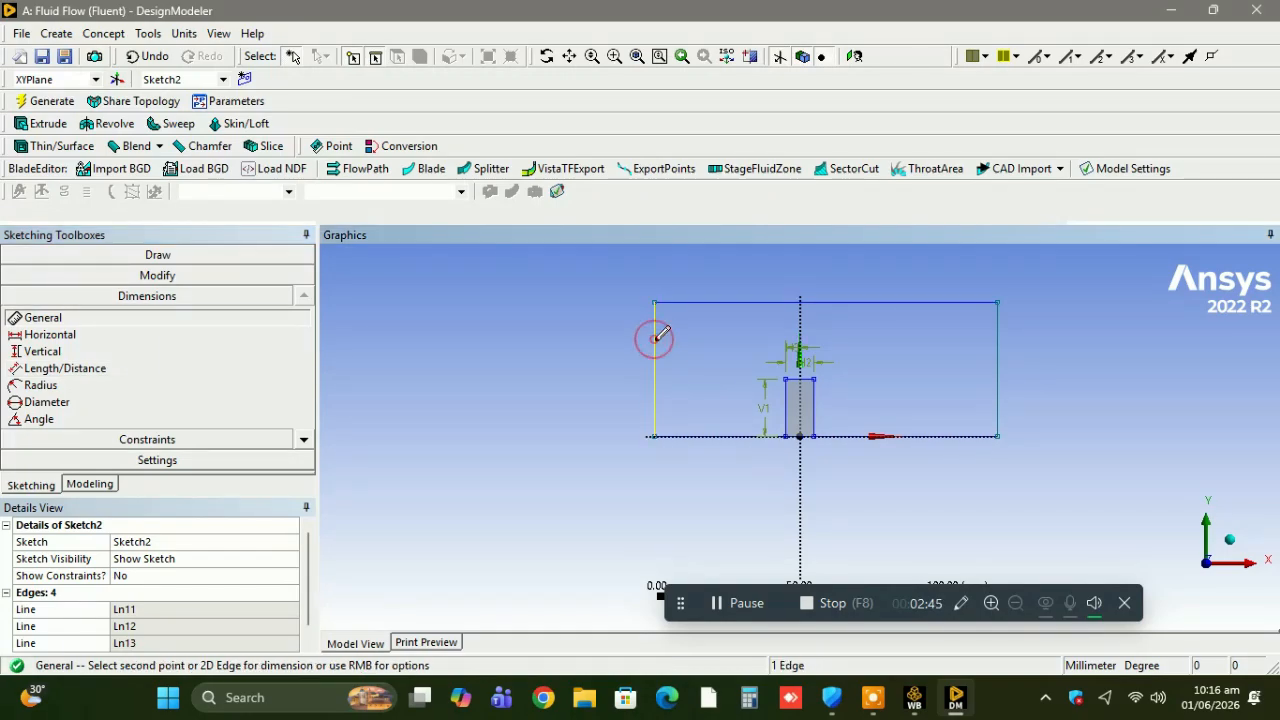
click(611, 339)
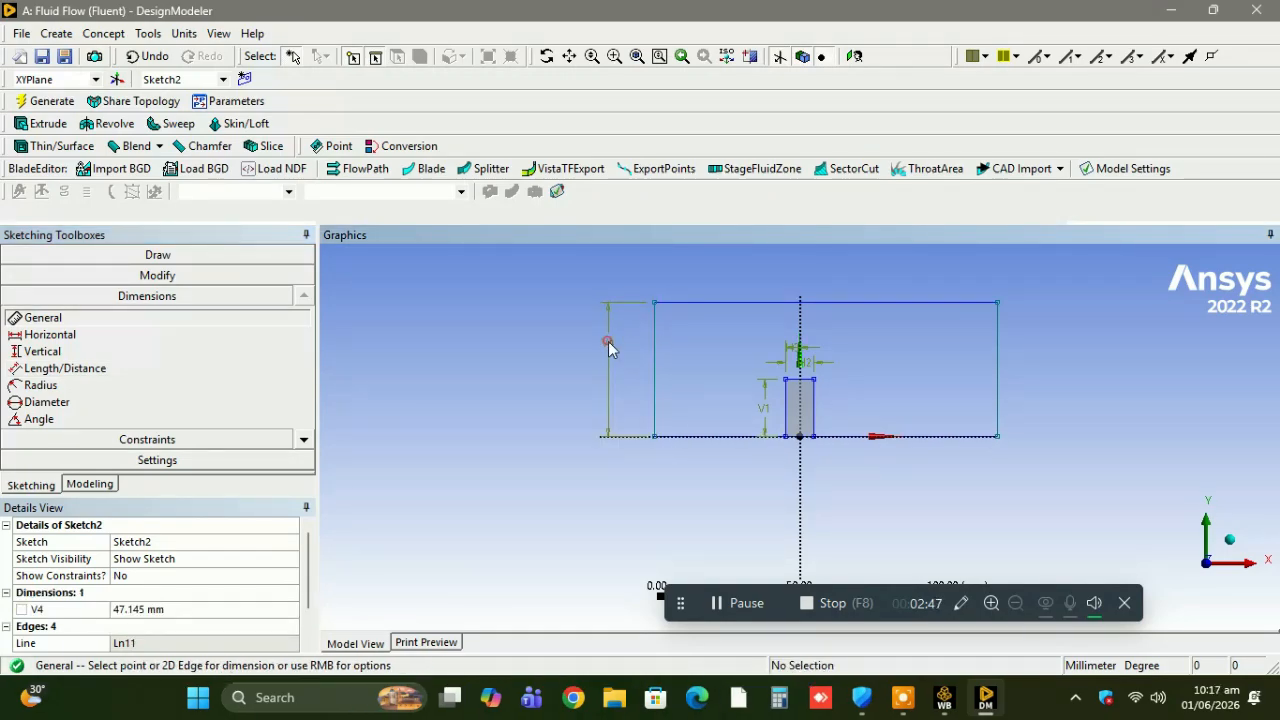
click(726, 302)
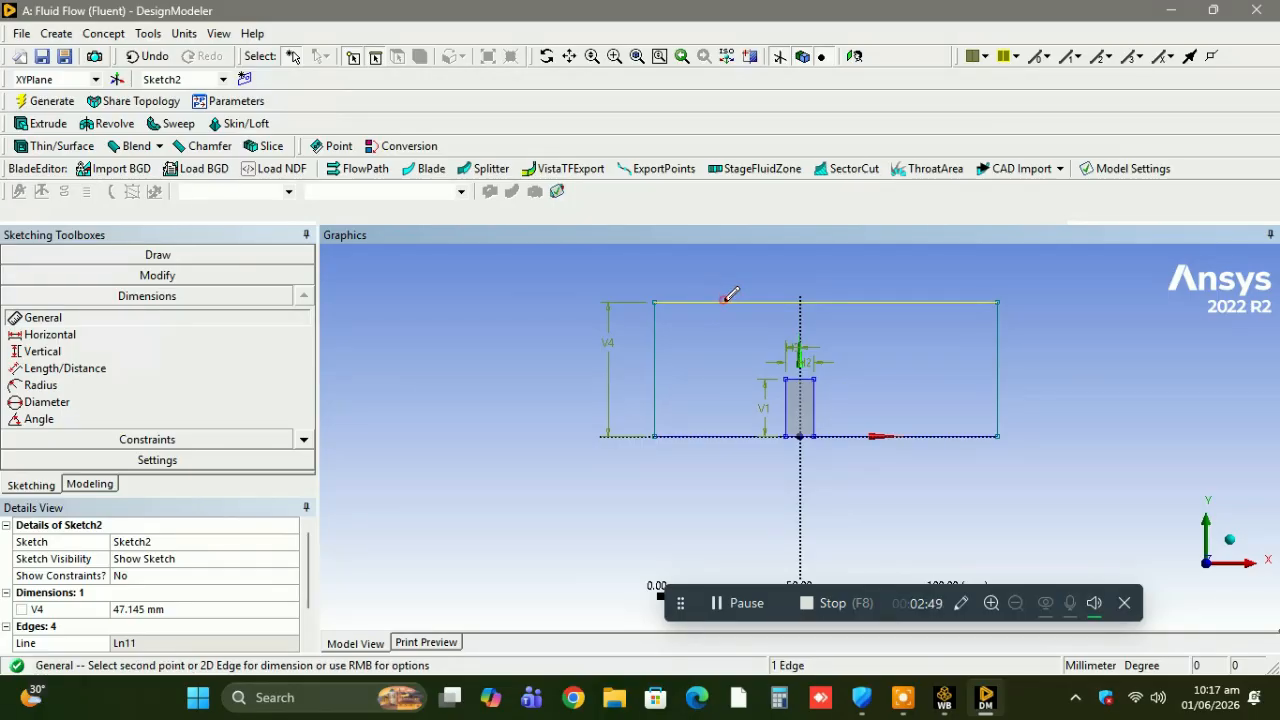
click(725, 272)
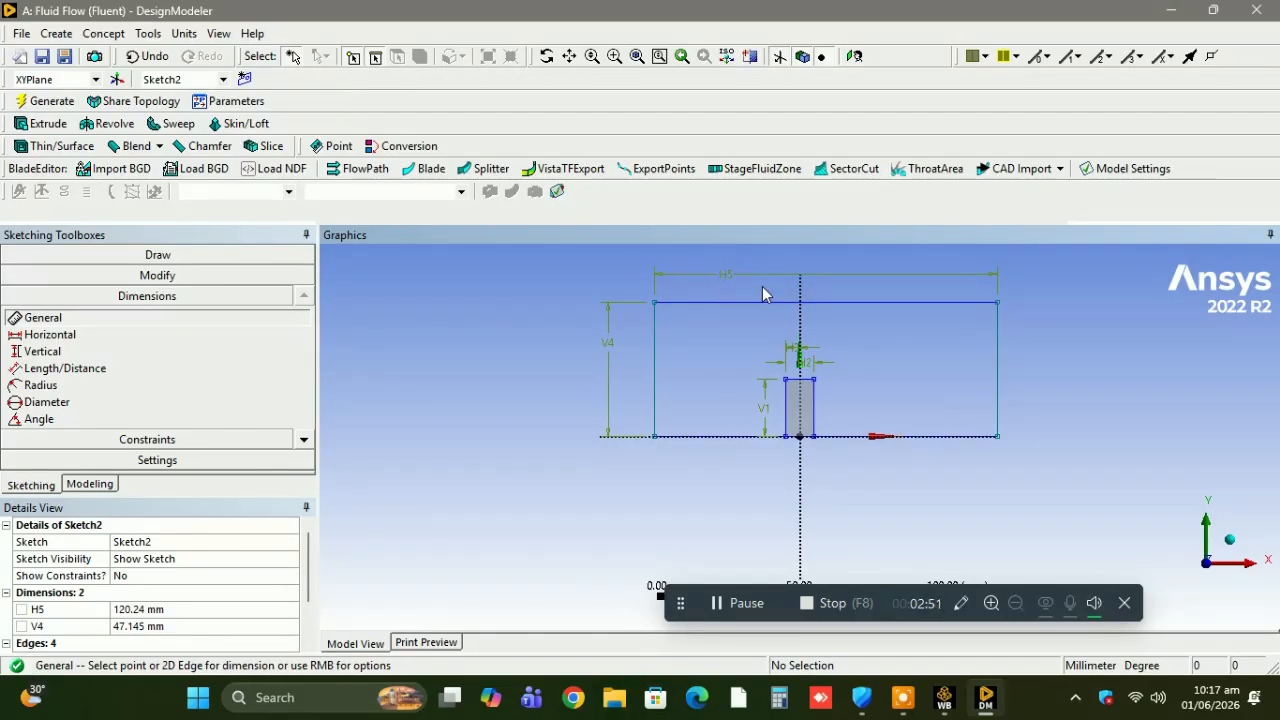
click(655, 302)
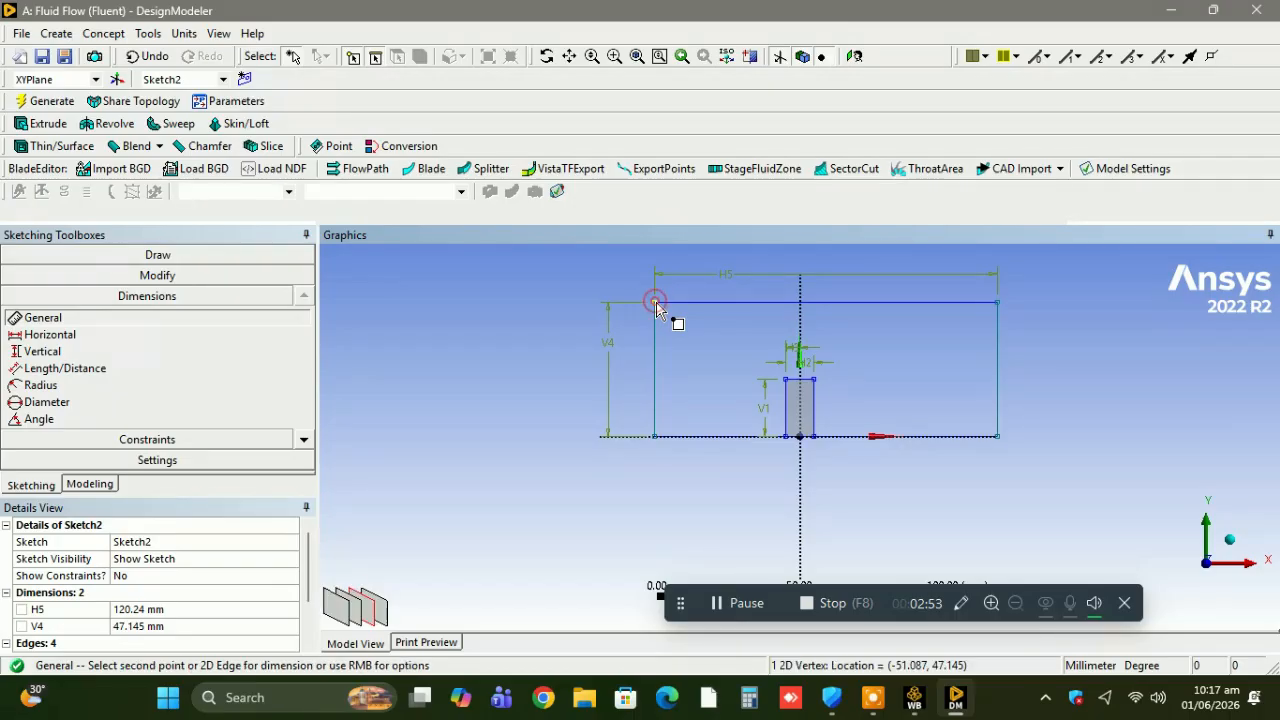
click(799, 318)
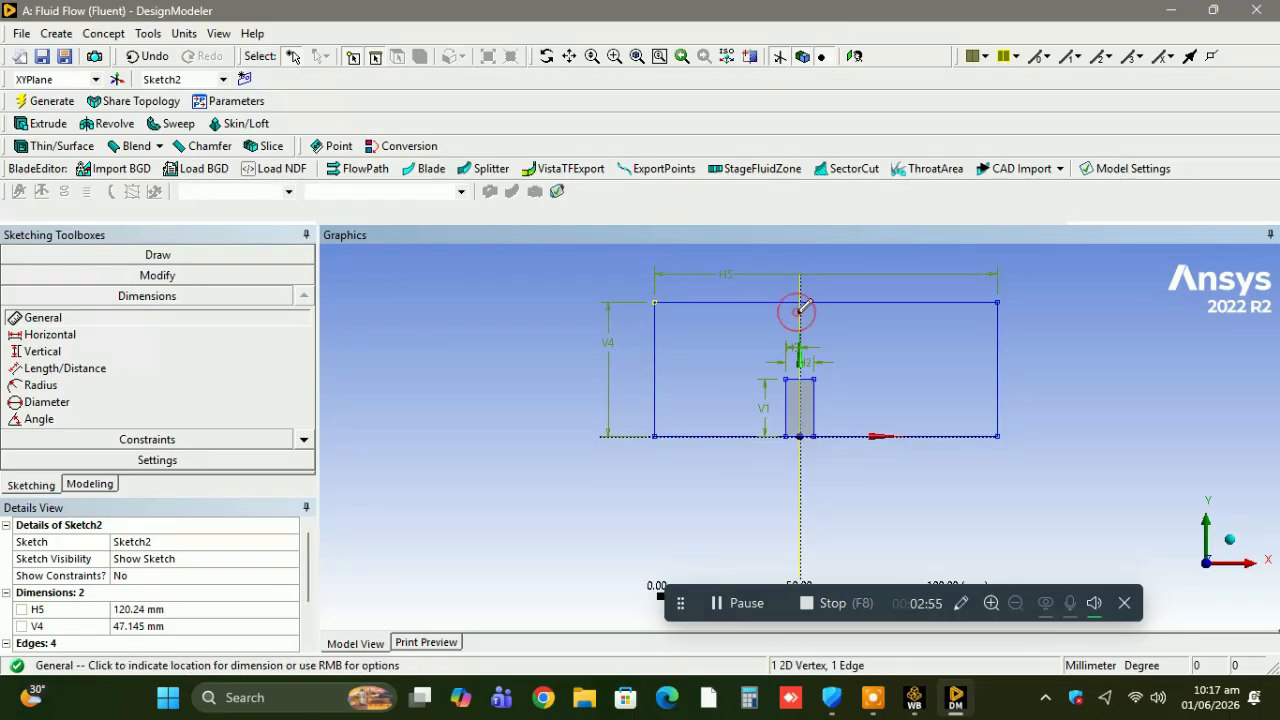
click(758, 328)
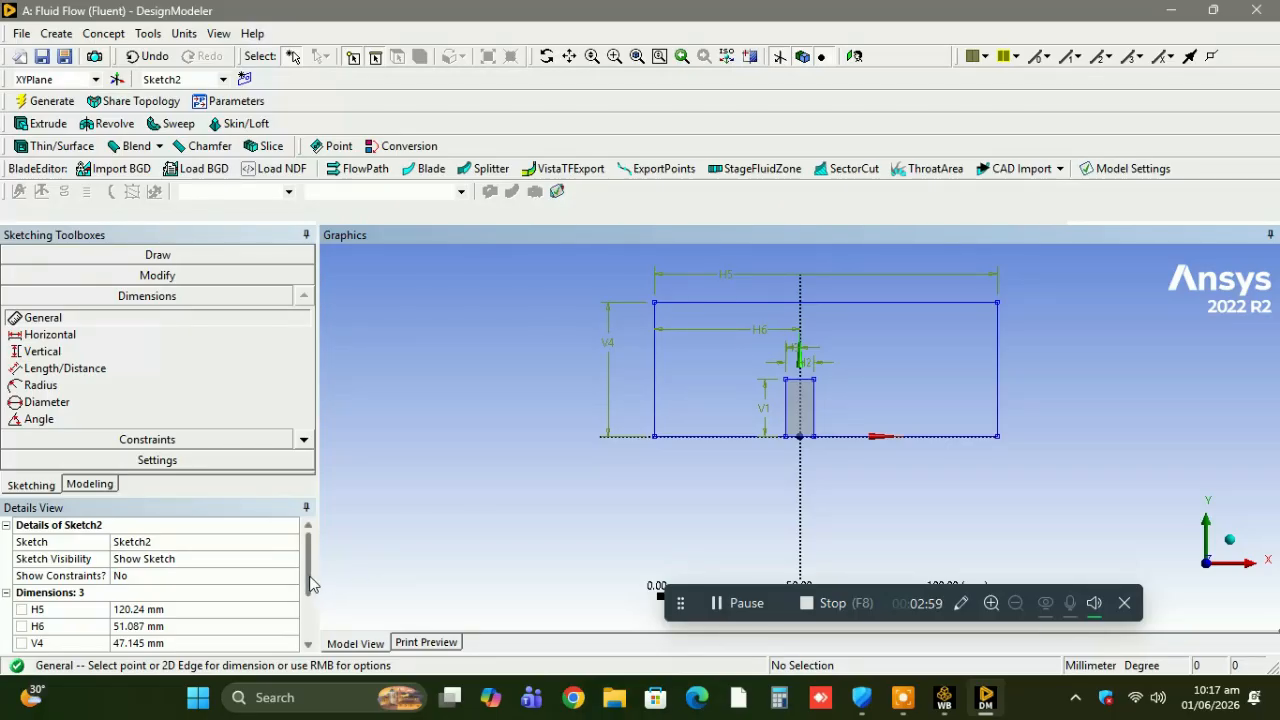
Set the large rectangle's width to 200 mm, its left edge's distance from the Y axis to 100 mm and its height to 40 mm.
drag(310, 584, 310, 602)
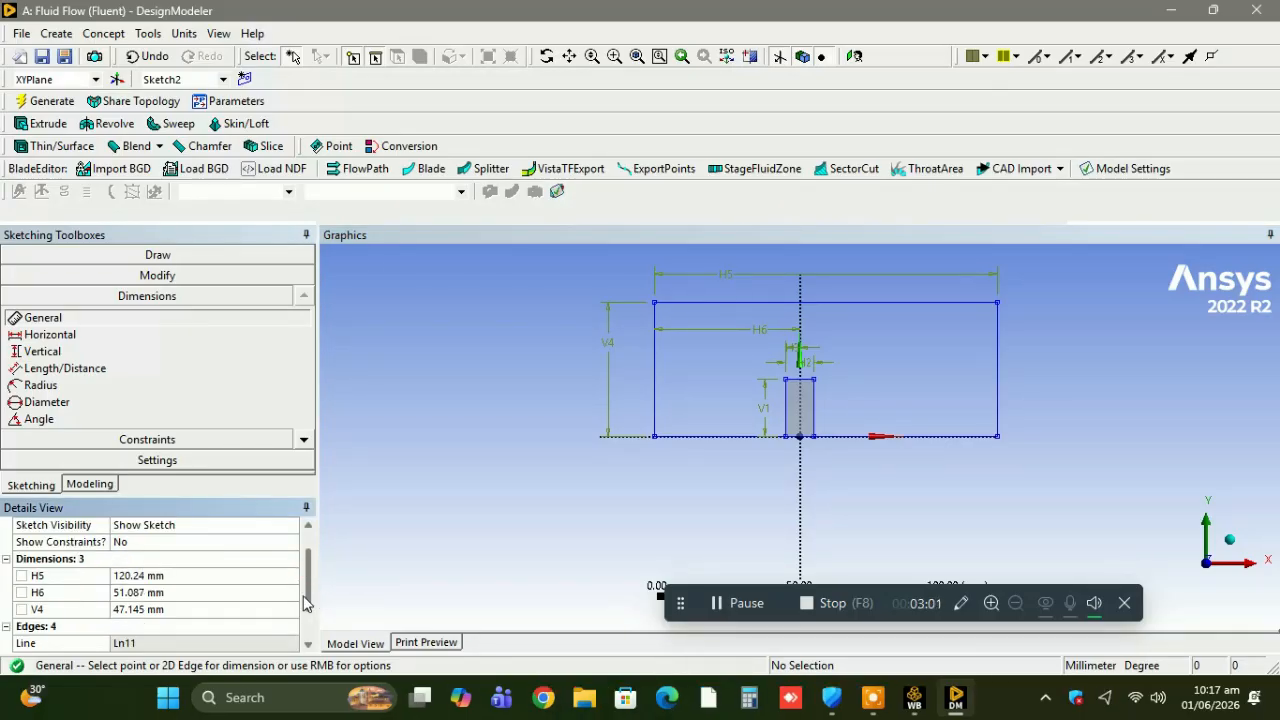
click(212, 572)
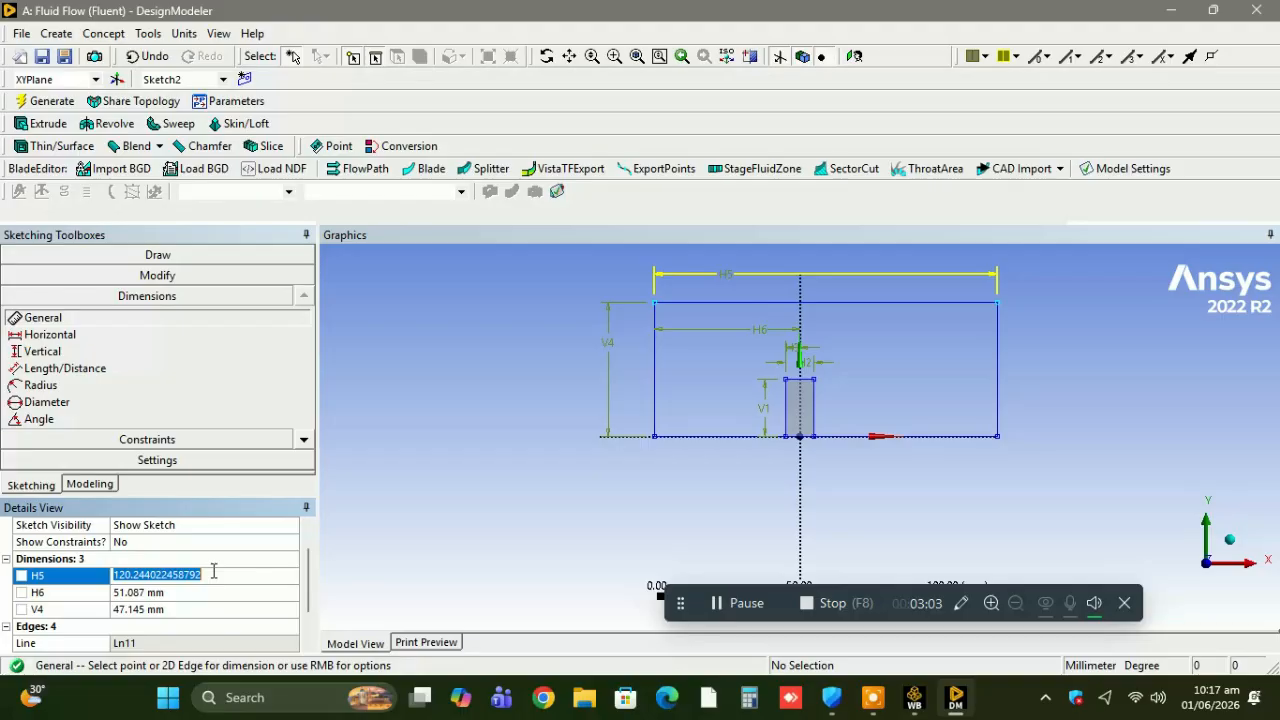
text(200)
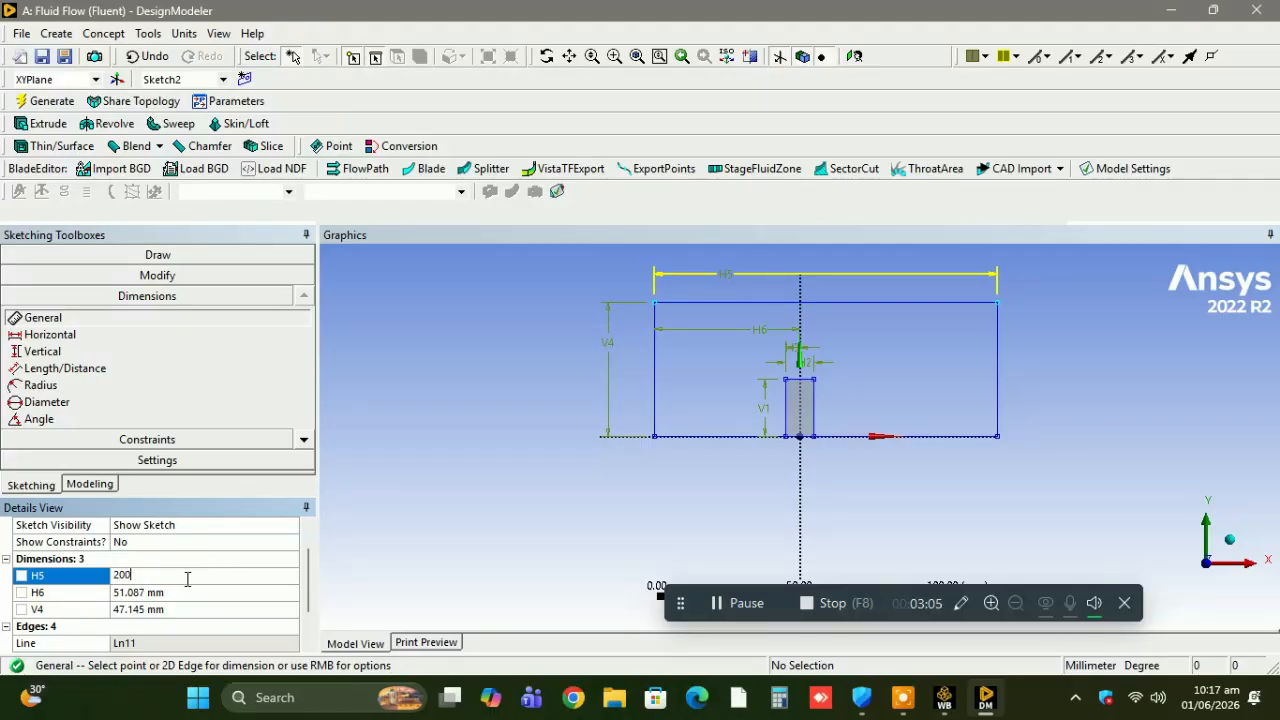
click(165, 592)
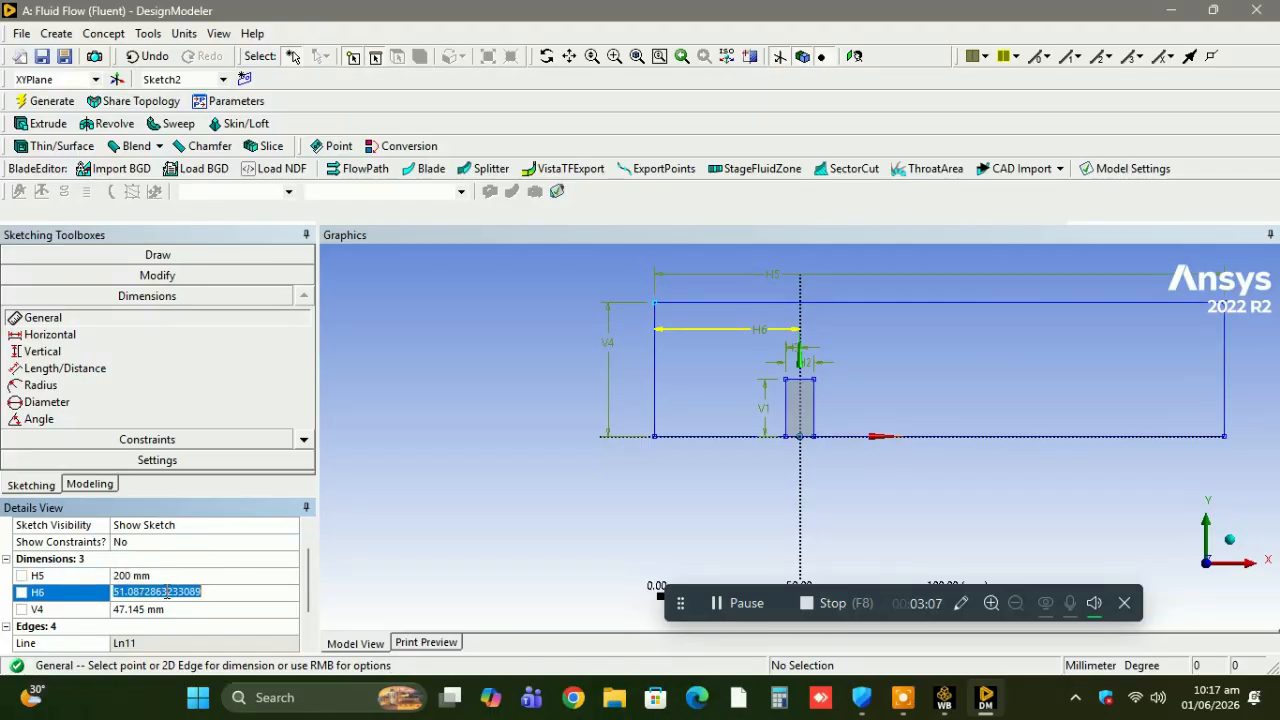
text(100)
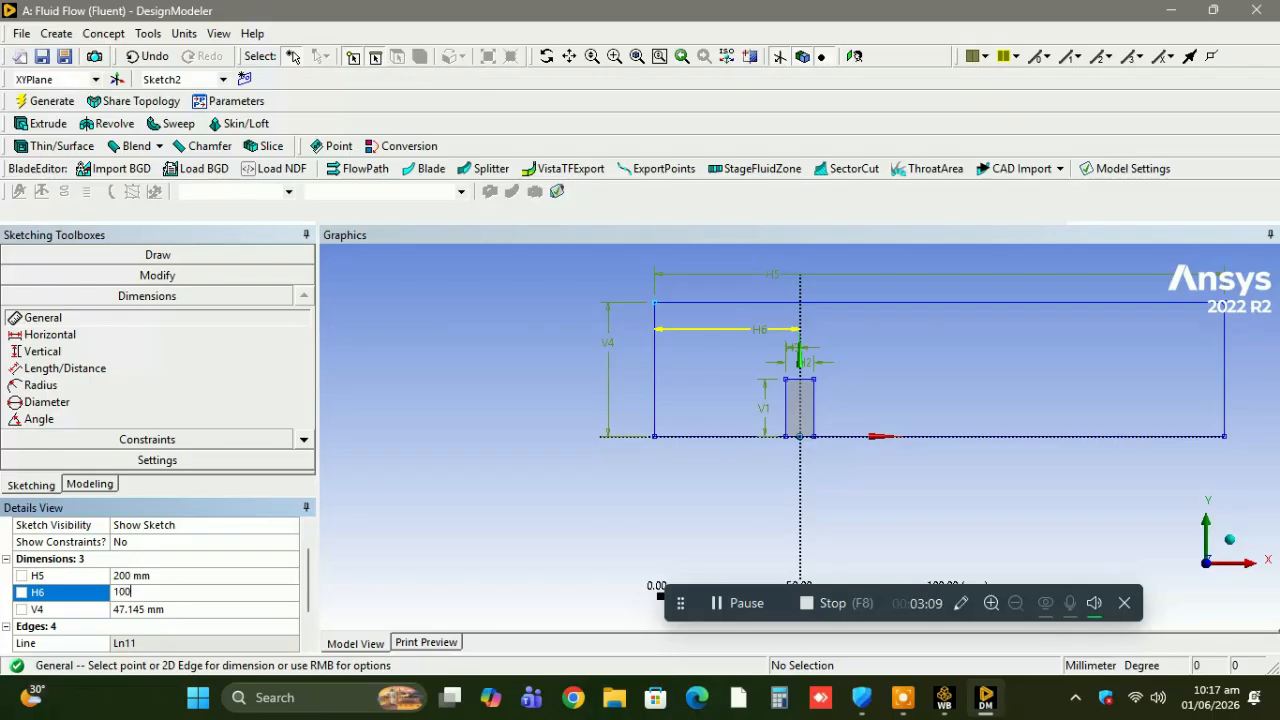
click(161, 609)
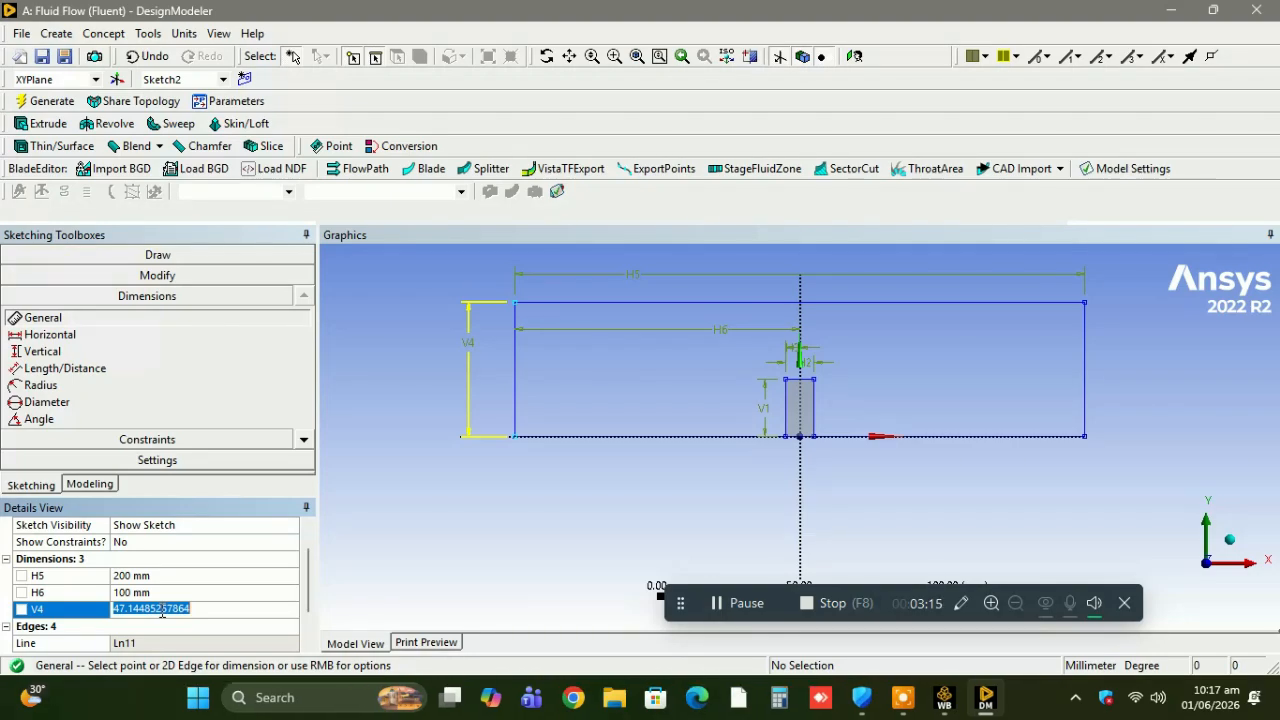
text(40)
key(Return)
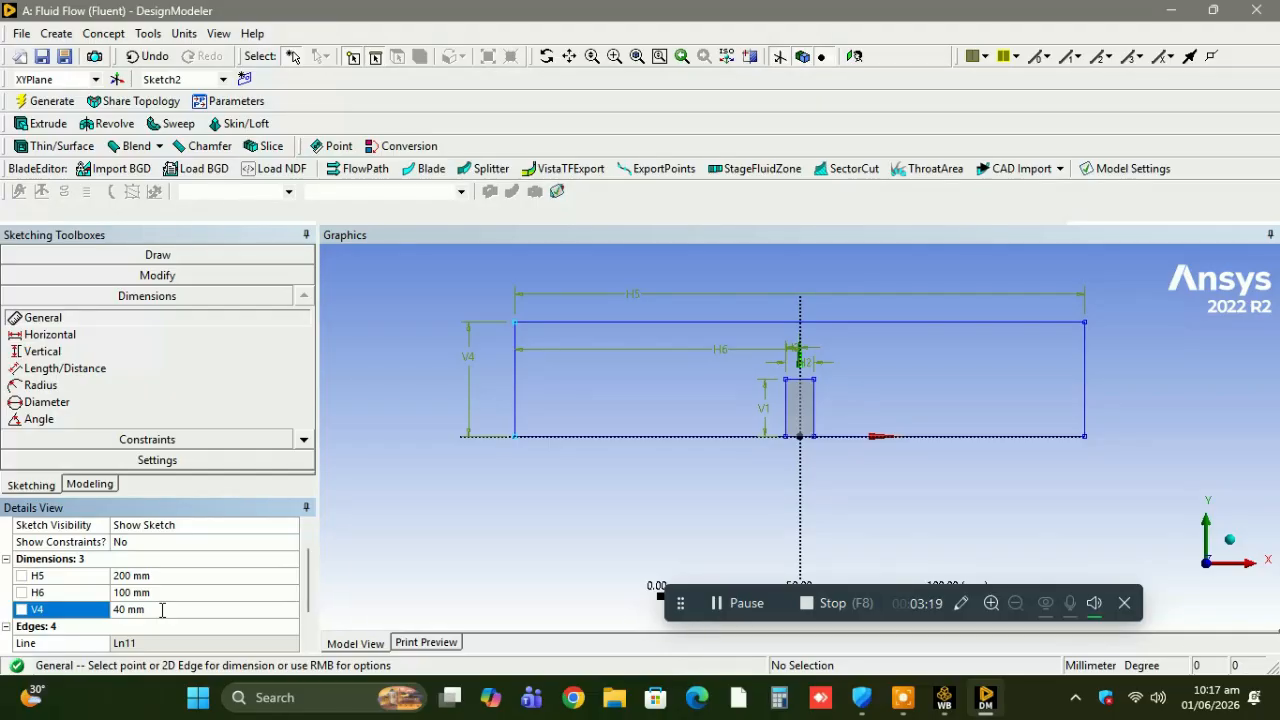
Generate a surface from sketches using Sketch2 as the base object, with the Add Material operation.
click(57, 34)
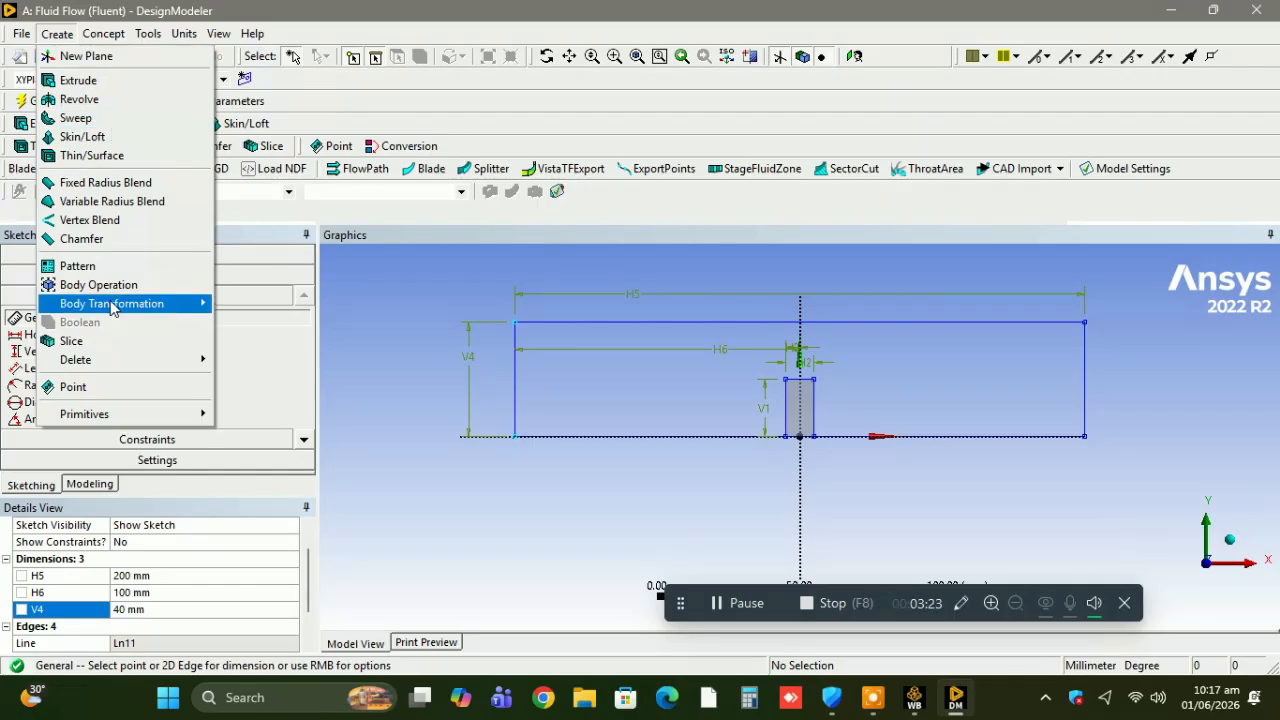
click(104, 34)
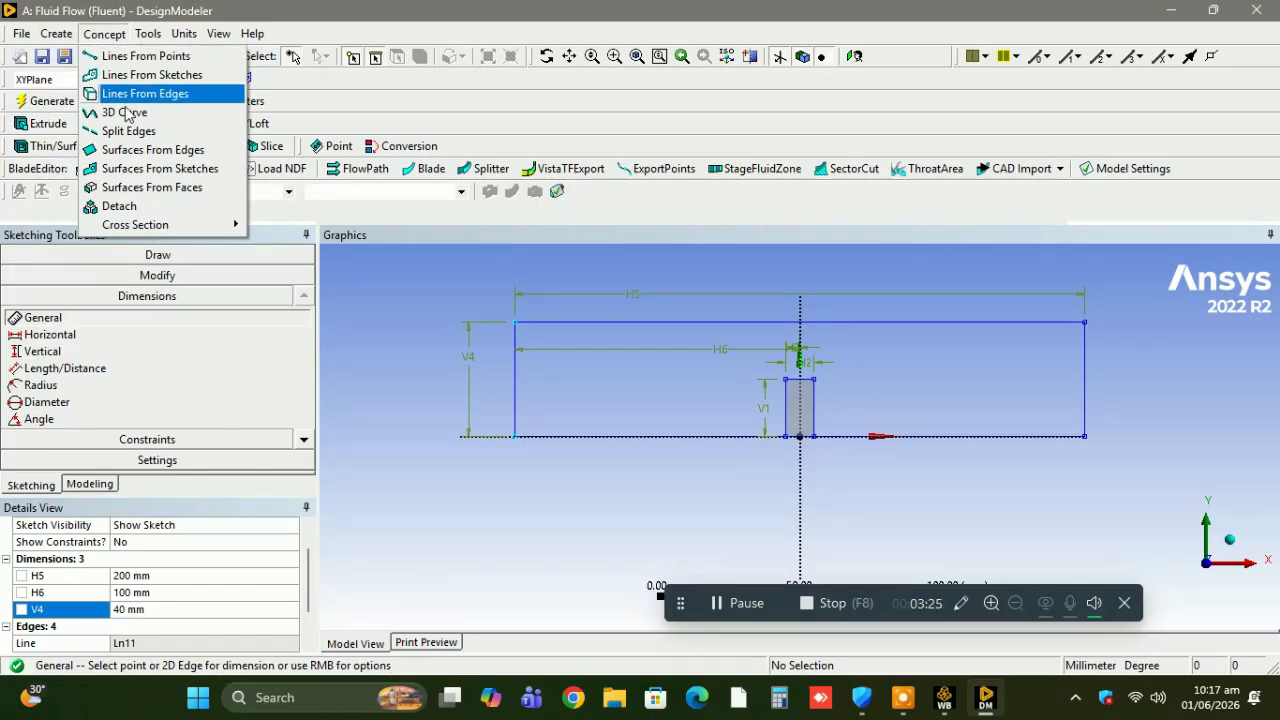
click(140, 168)
click(122, 302)
click(203, 558)
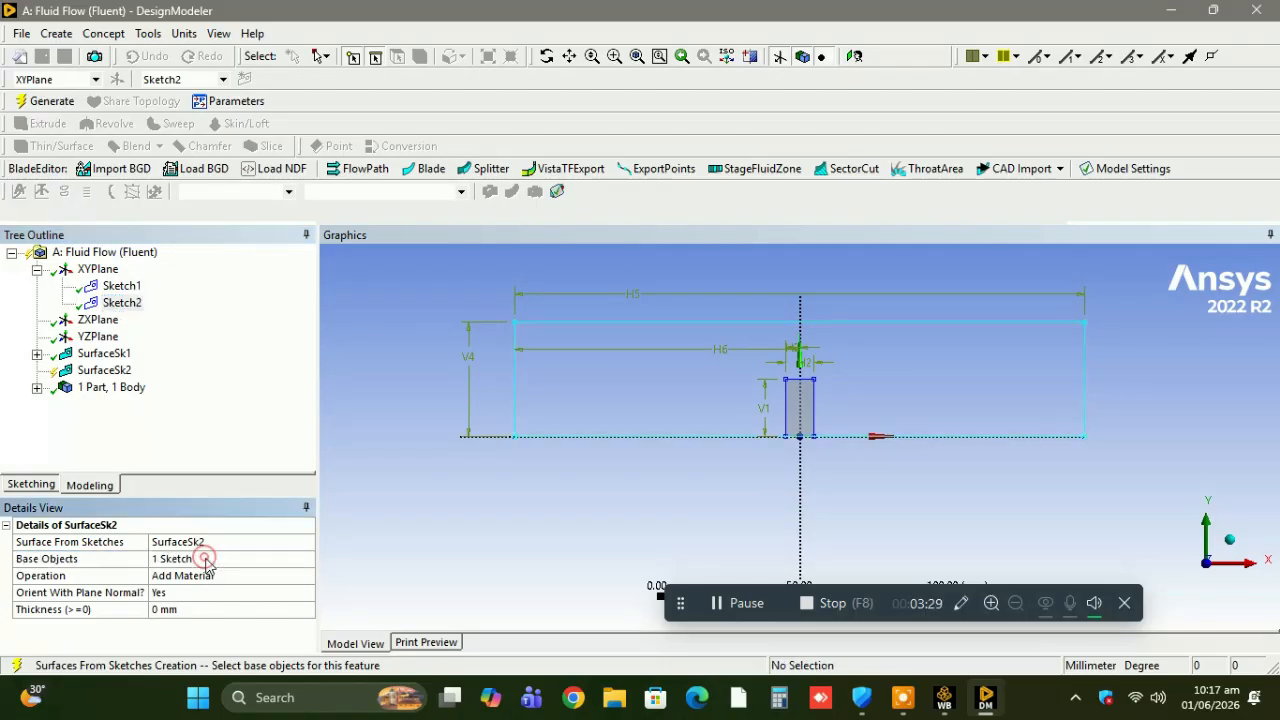
click(40, 103)
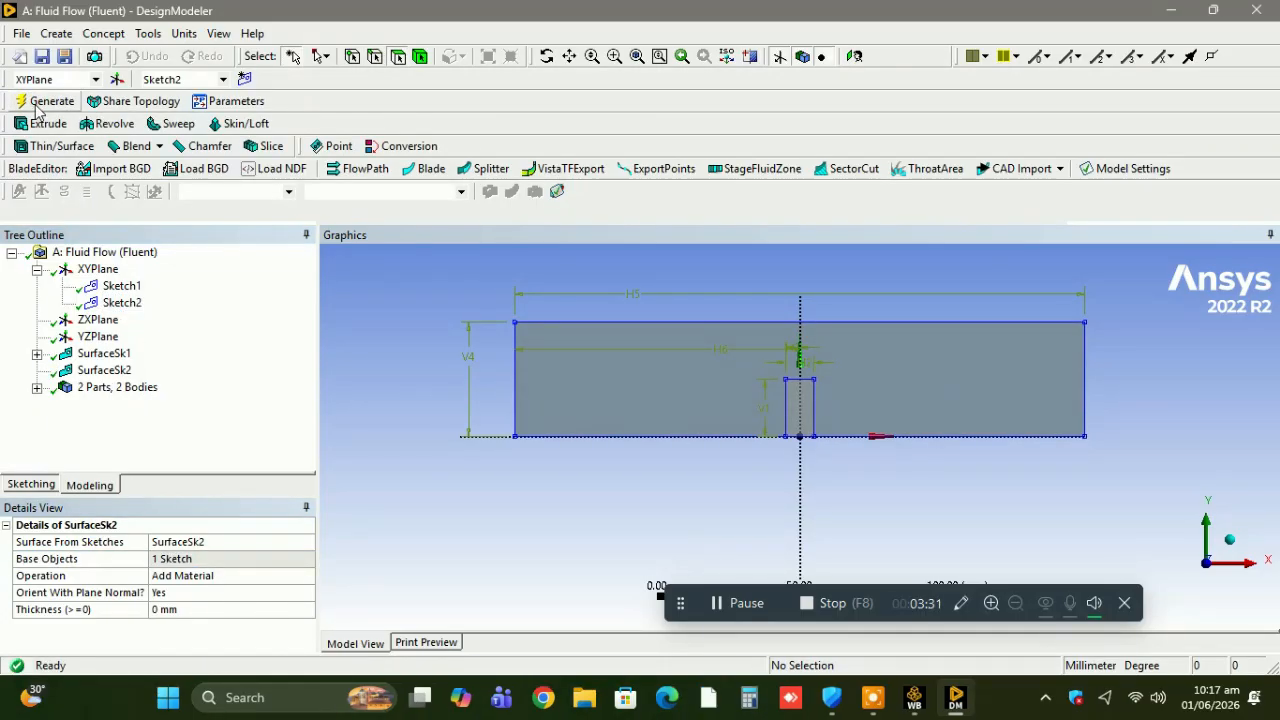
Create a Boolean feature with the Subtract operation and assign the large rectangular surface body as its target body.
click(57, 33)
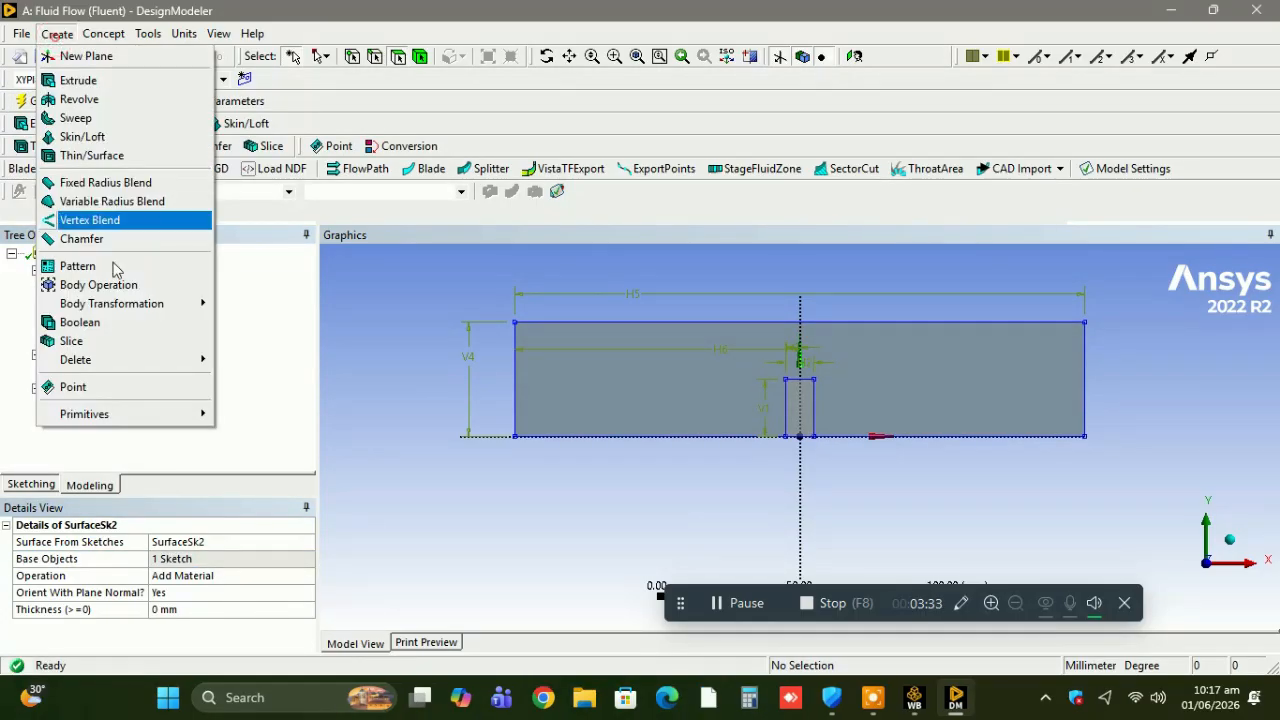
click(146, 322)
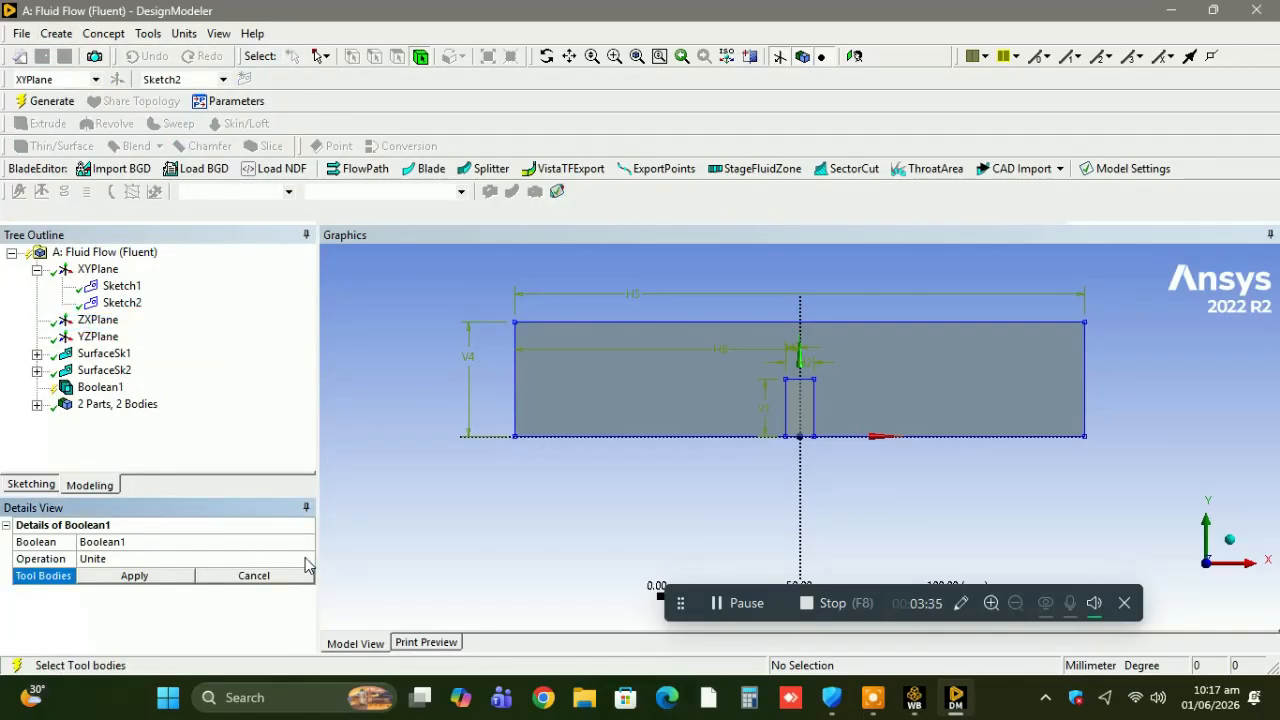
click(306, 562)
click(306, 559)
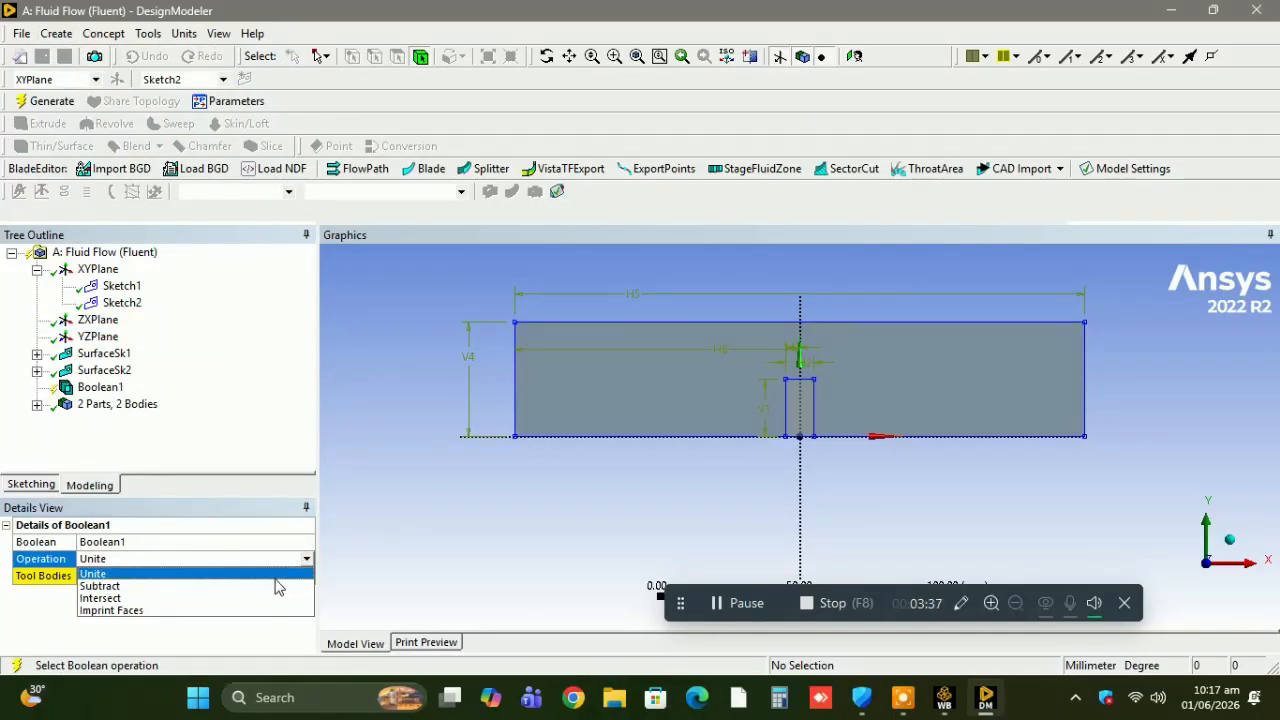
click(278, 586)
click(37, 405)
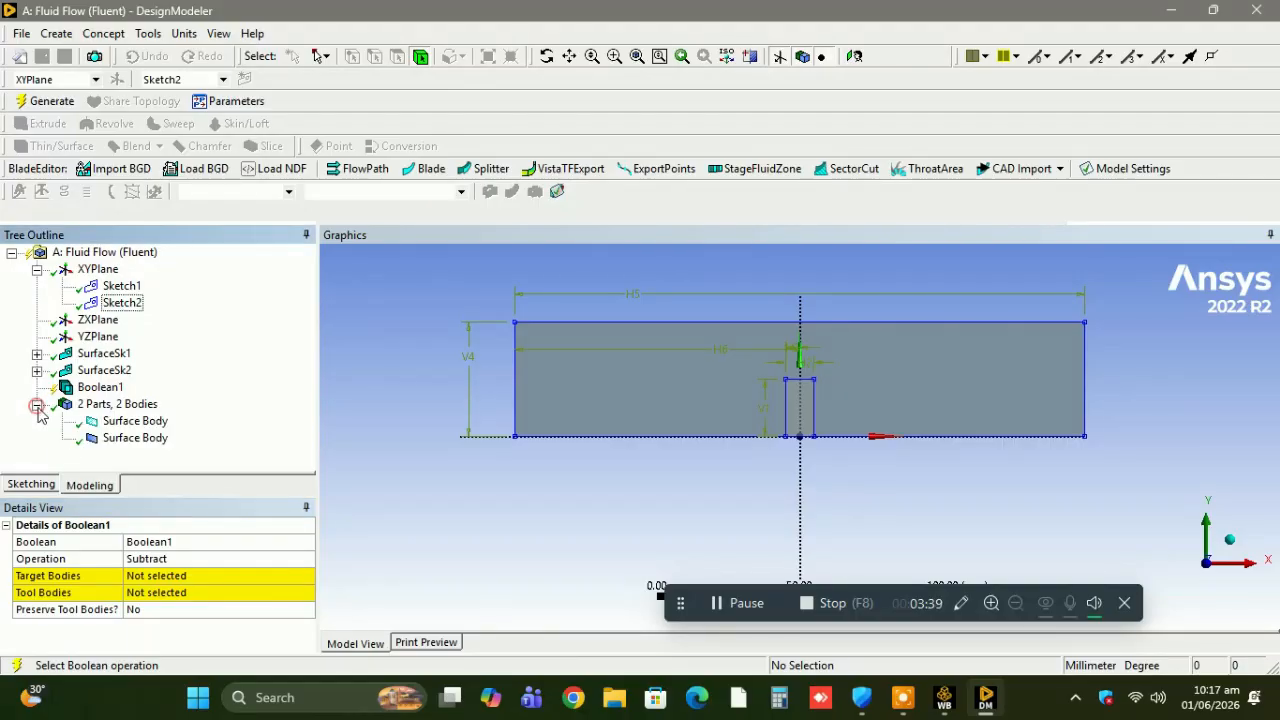
click(125, 421)
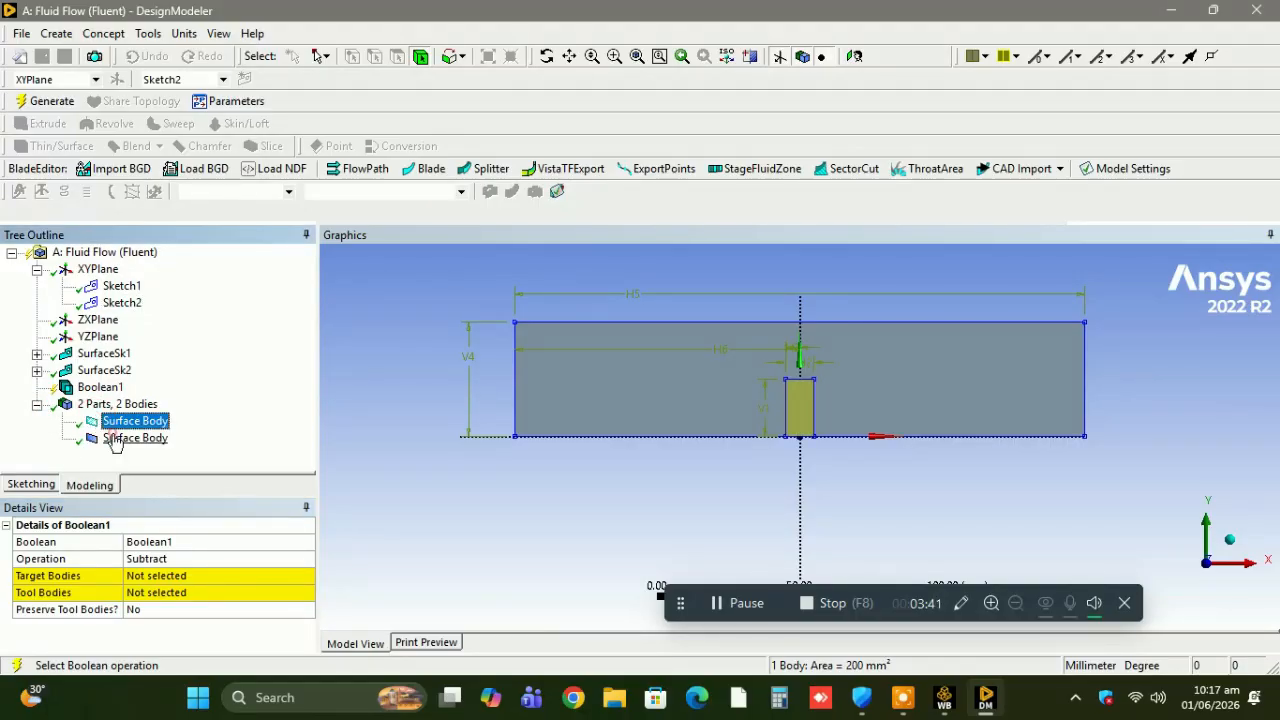
click(118, 438)
click(150, 577)
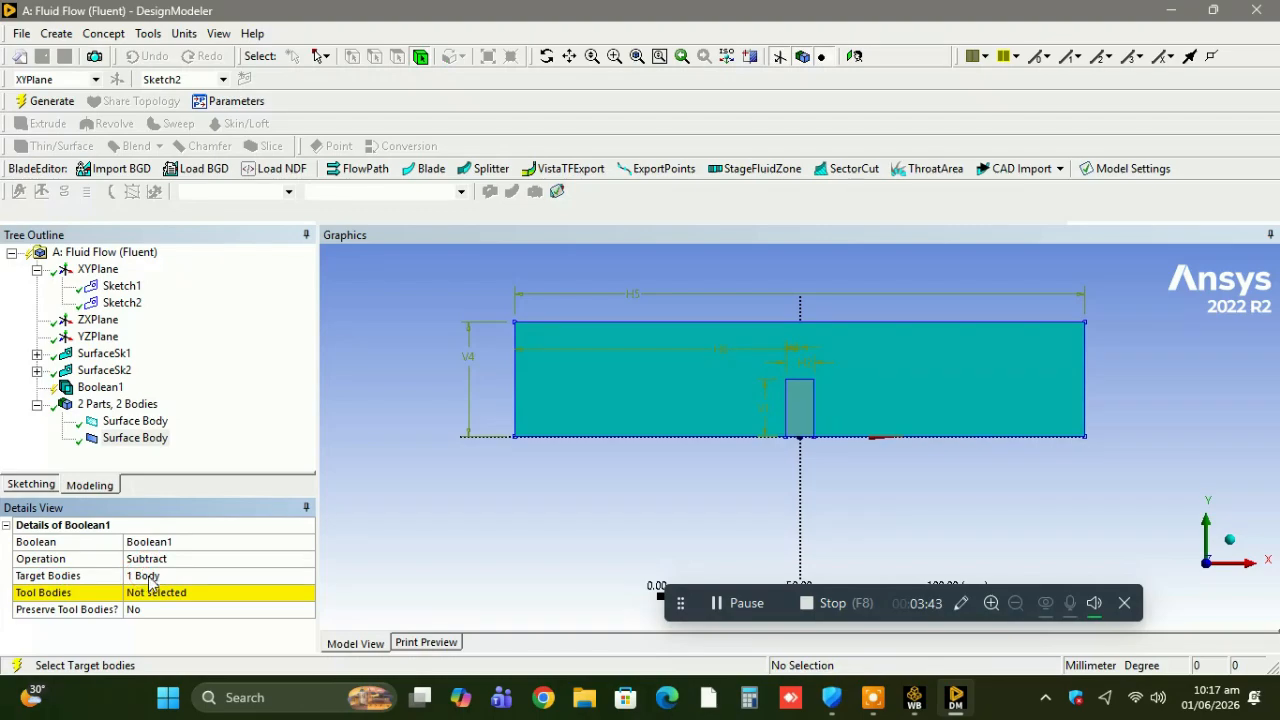
Assign the small rectangular surface body as the Boolean's tool body and set Preserve Tool Bodies to Yes.
click(155, 592)
click(140, 424)
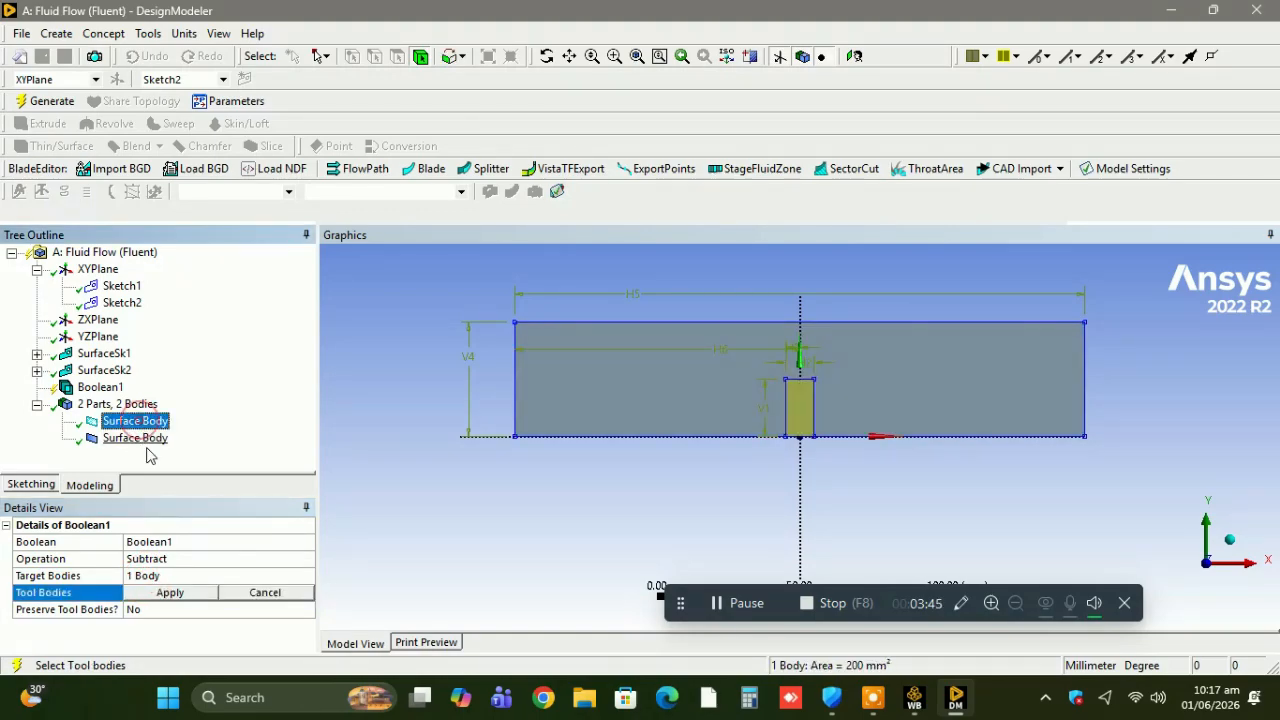
click(170, 593)
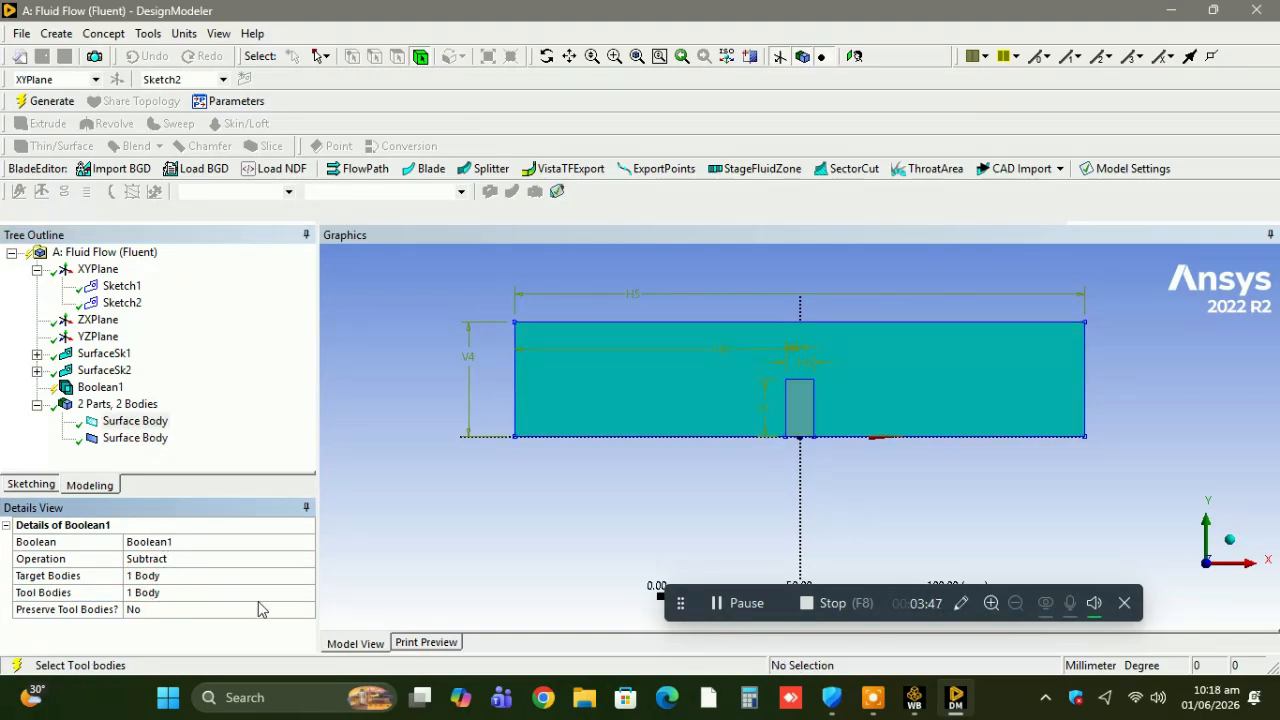
click(290, 610)
click(306, 609)
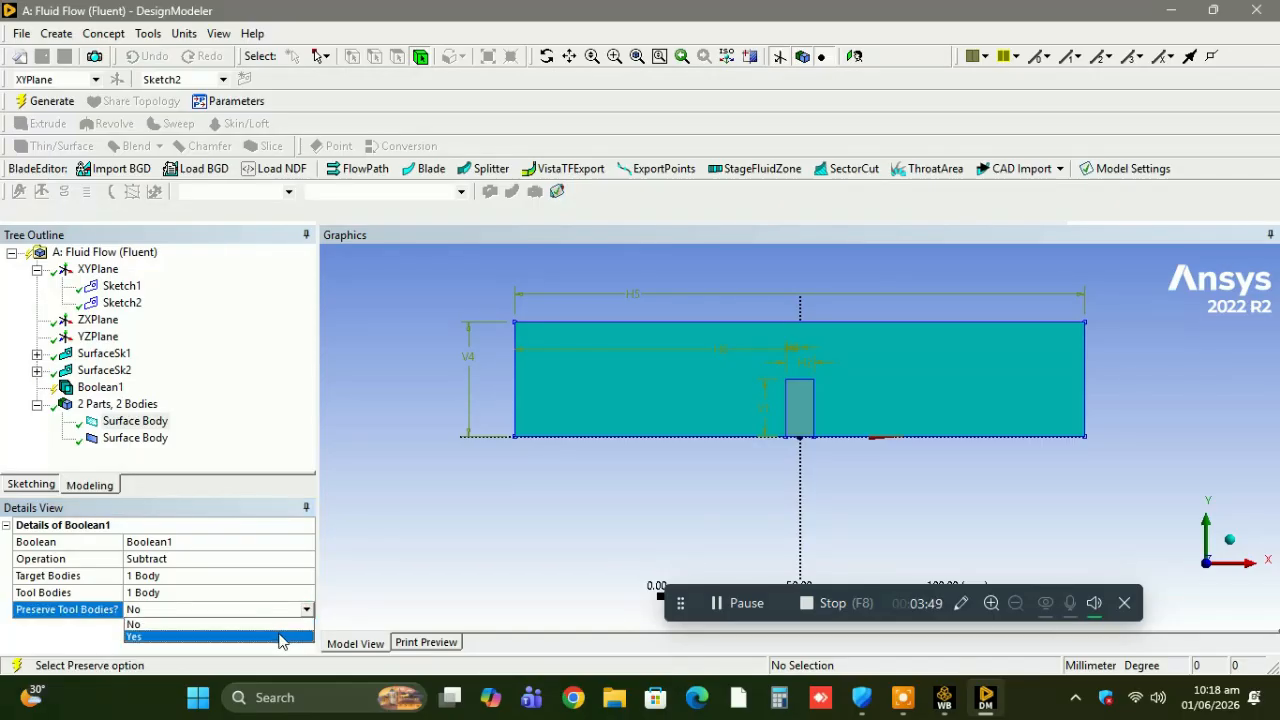
click(285, 637)
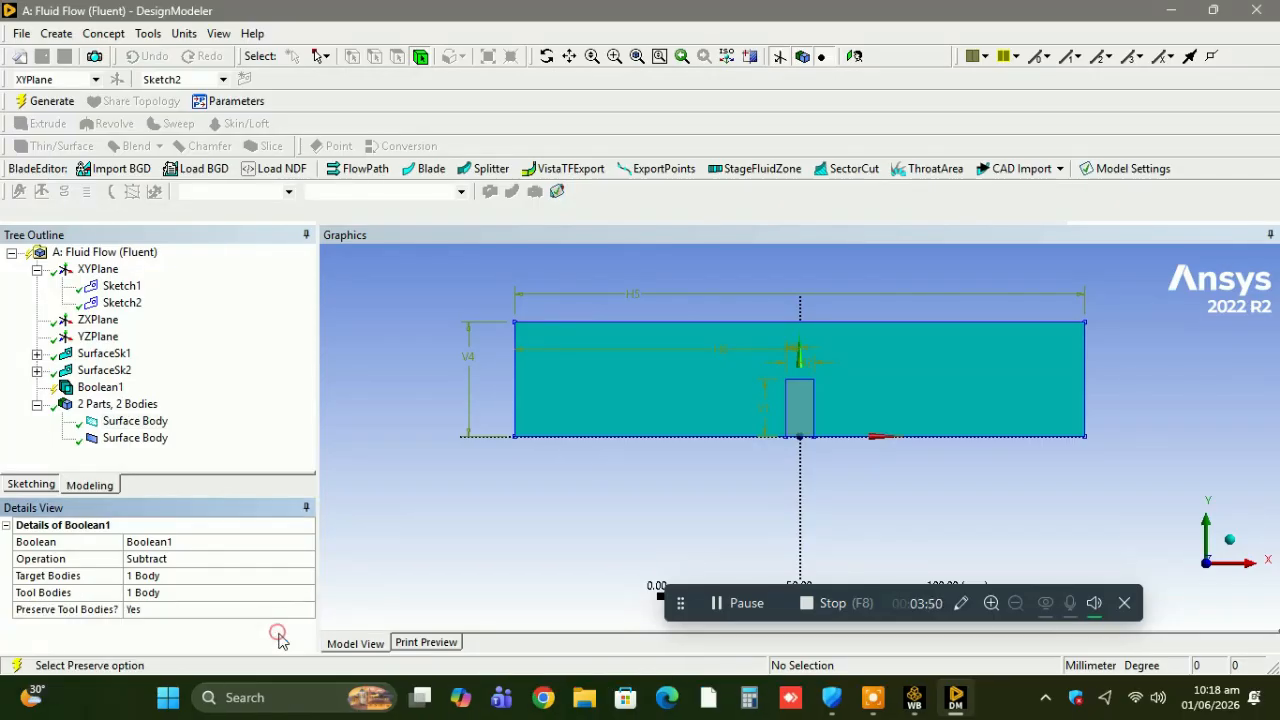
Generate the Boolean subtraction and close DesignModeler.
click(50, 102)
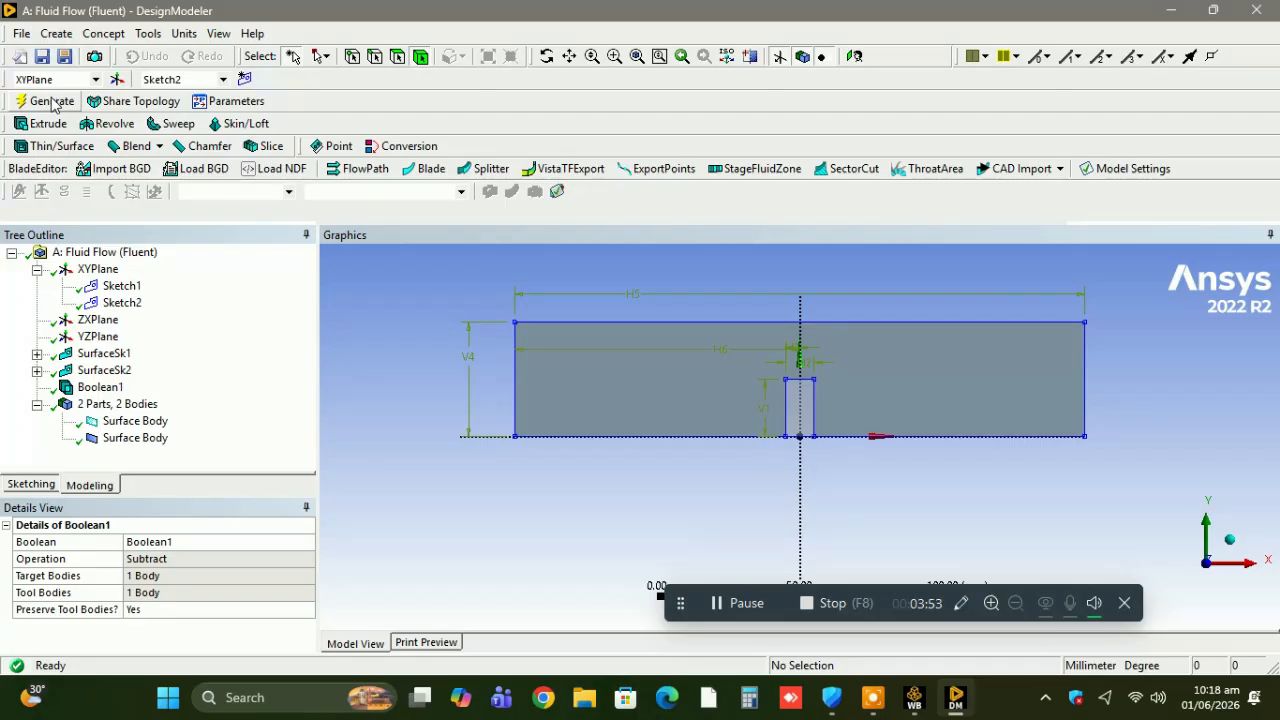
click(19, 34)
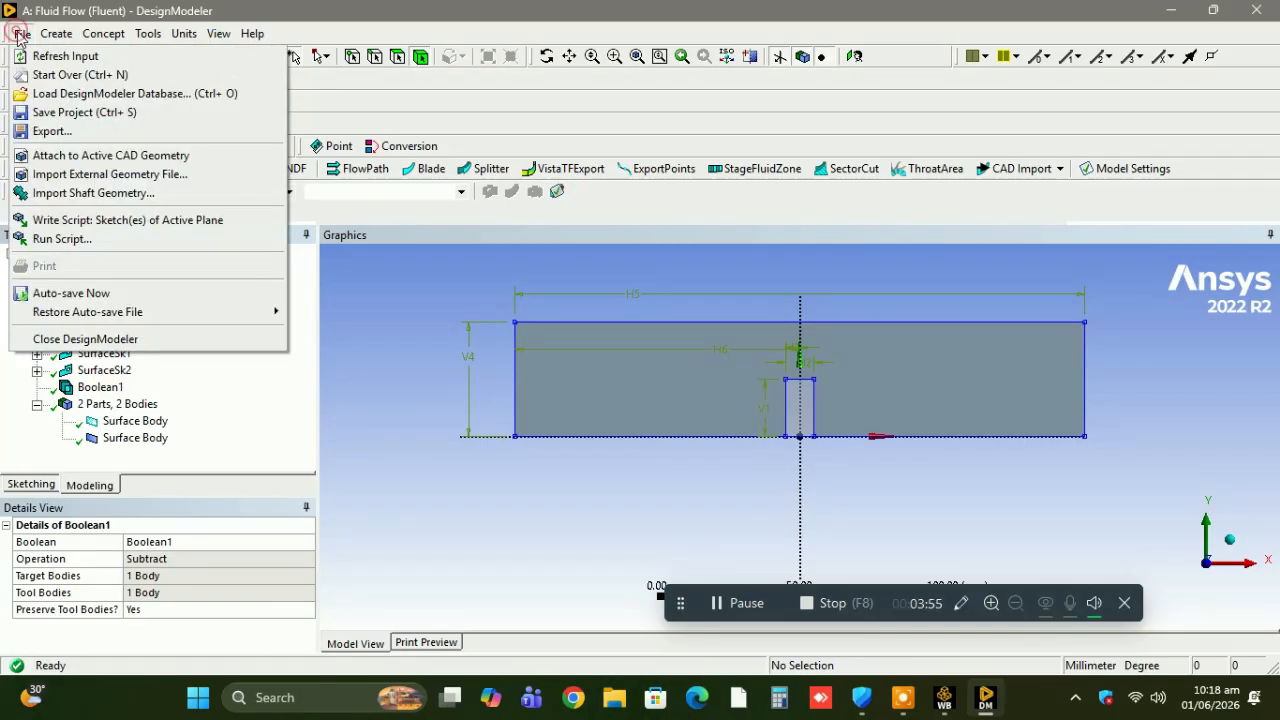
click(99, 345)
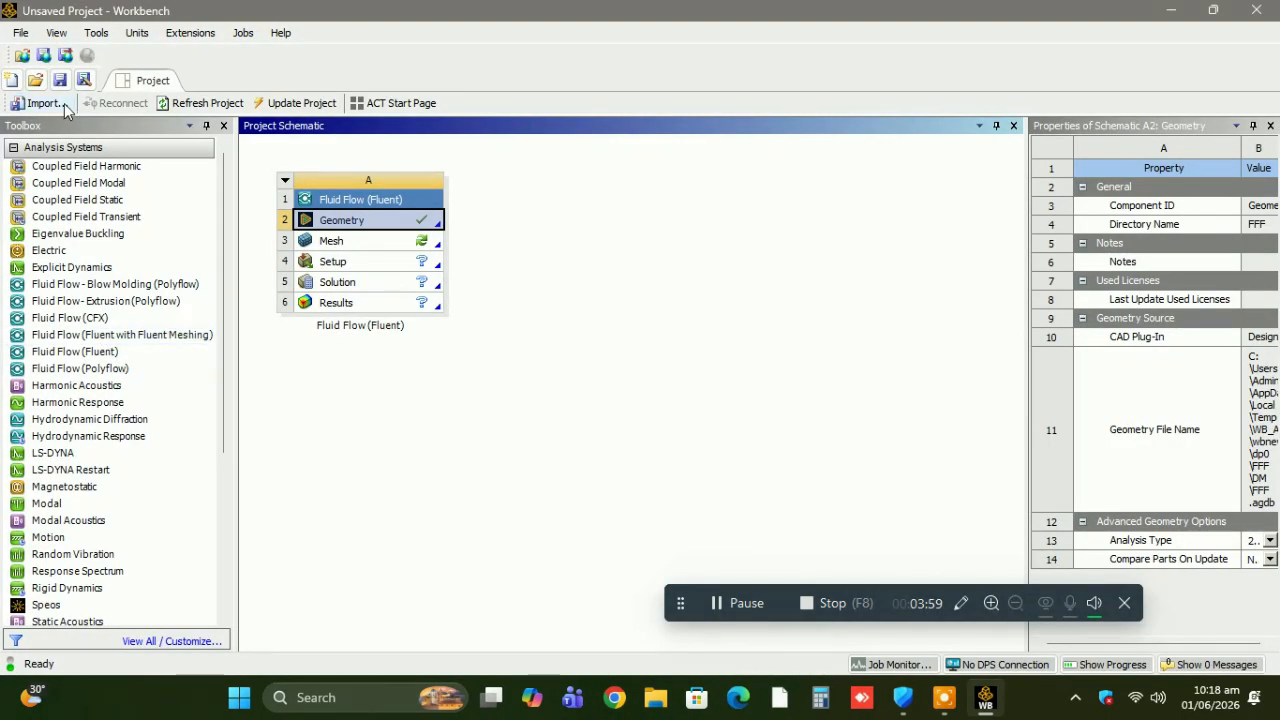
Start saving the project and create a folder named querysolver on the Desktop.
click(61, 81)
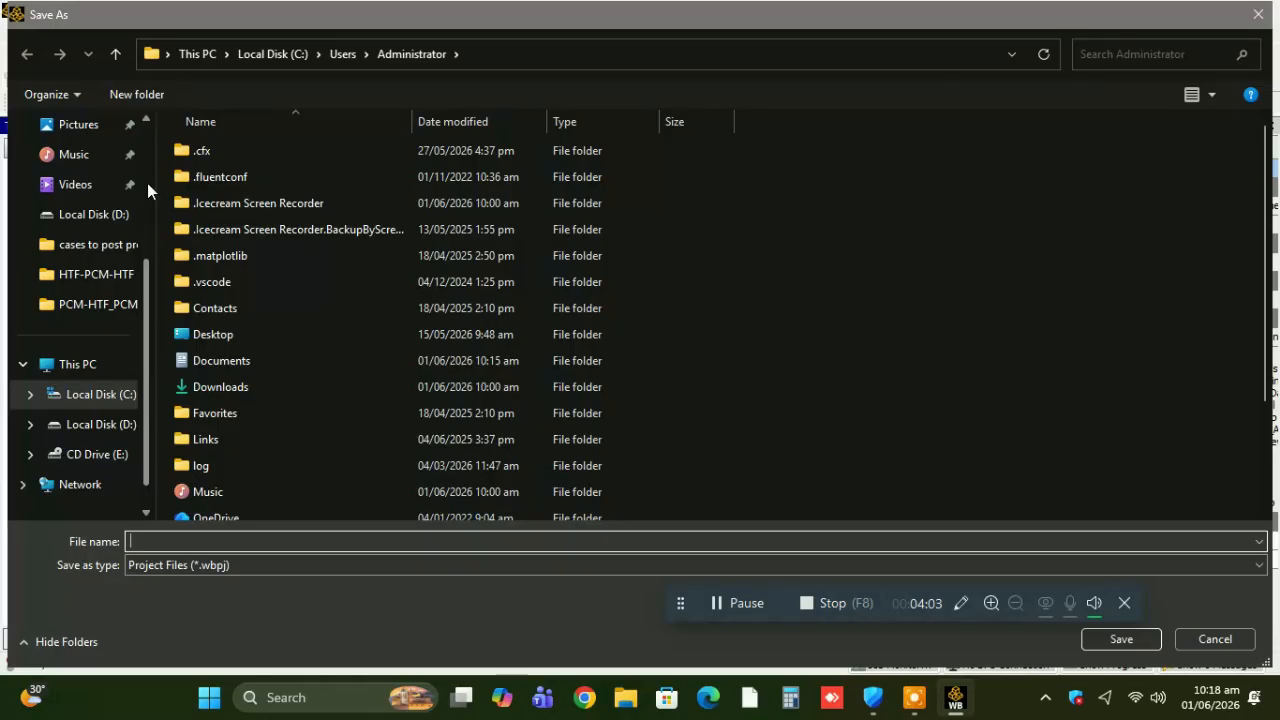
scroll(147, 183, up, 3)
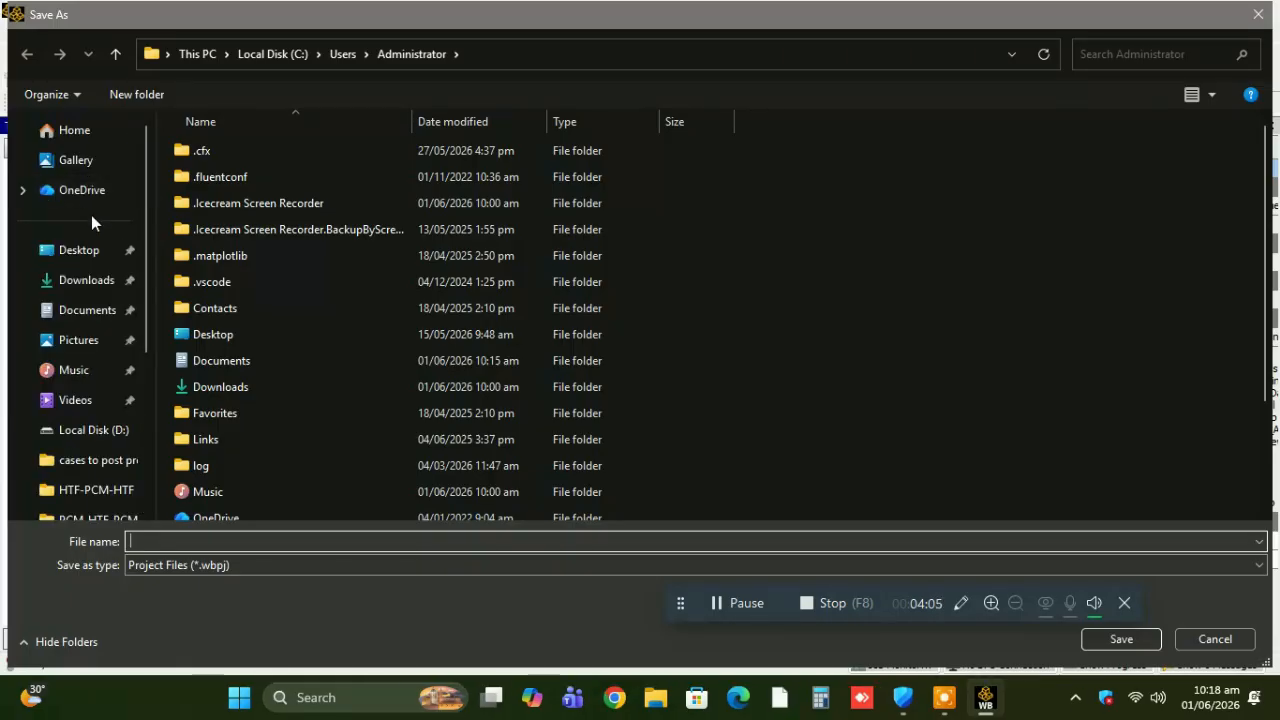
click(72, 257)
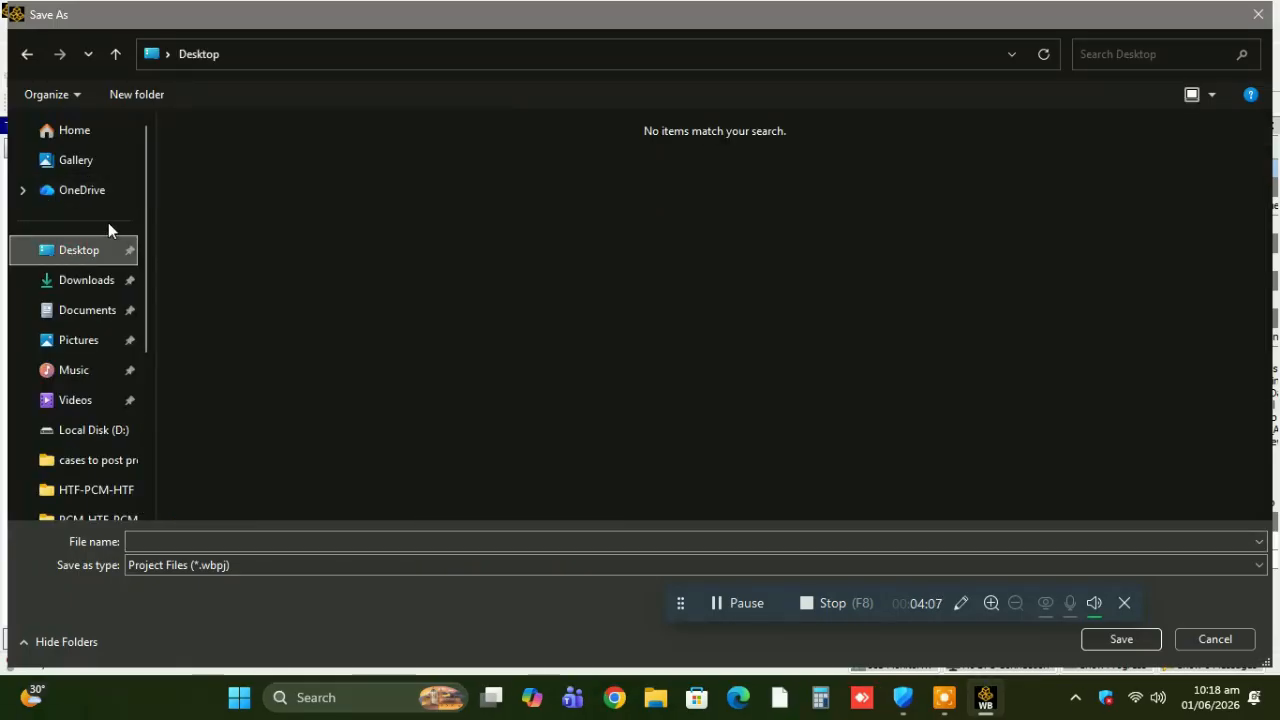
click(145, 96)
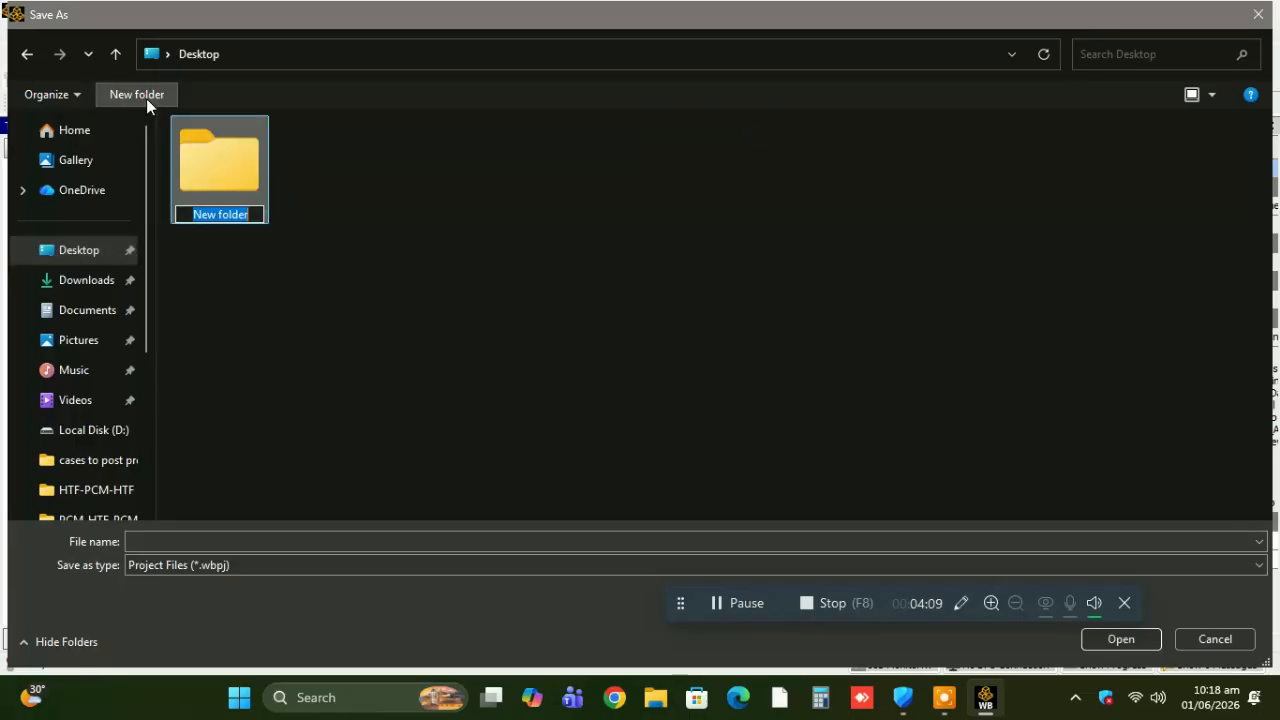
text(que)
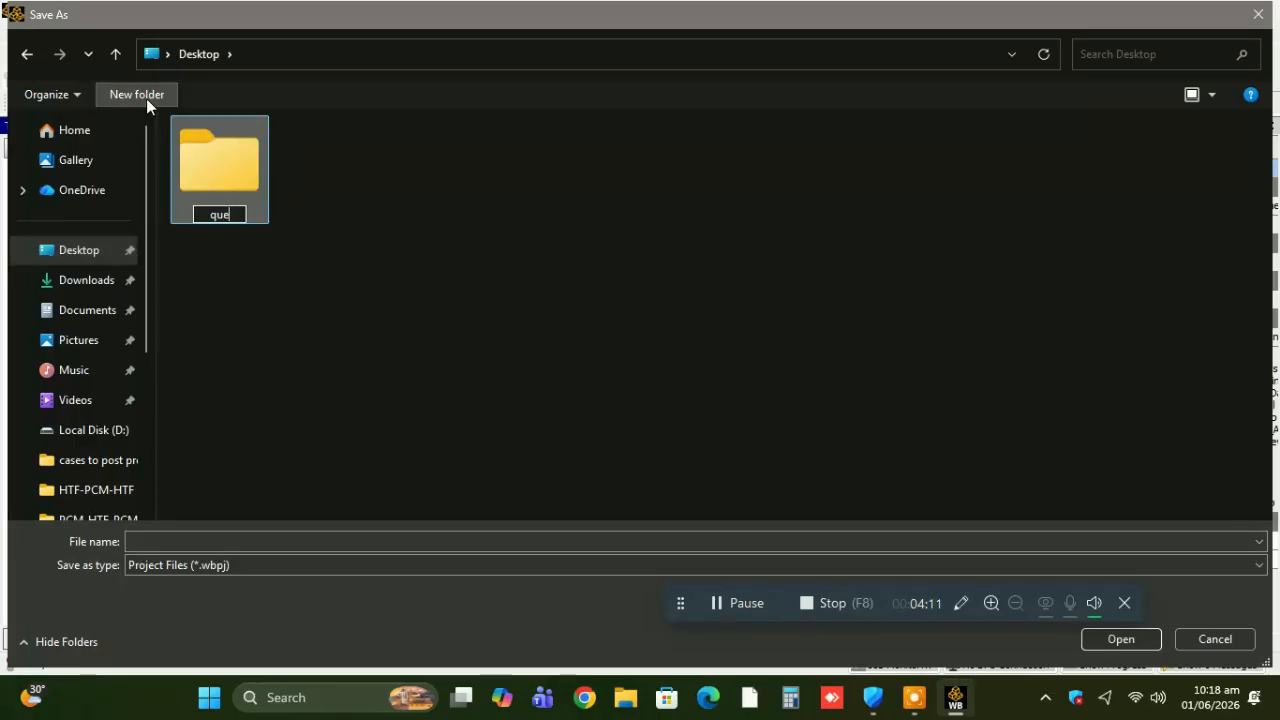
text(rysolver)
key(Return)
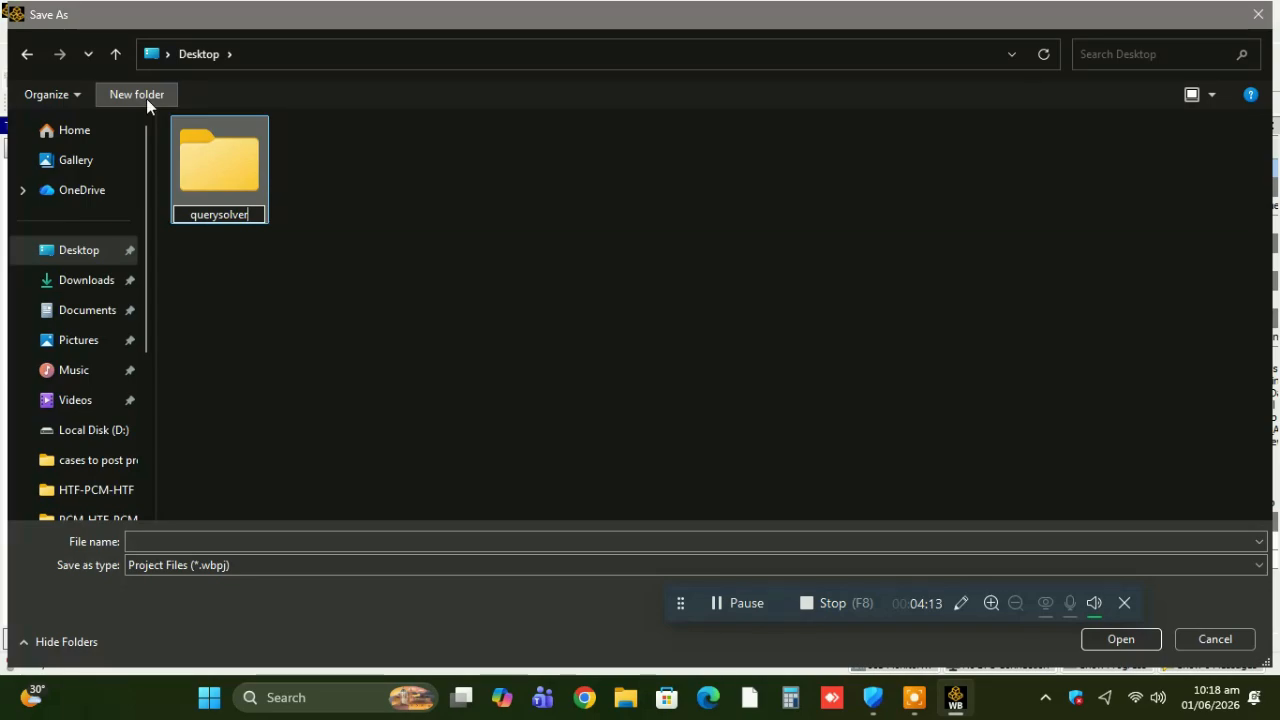
Save the project as FSI inside the querysolver folder.
key(Return)
click(296, 542)
text(FFF)
key(Return)
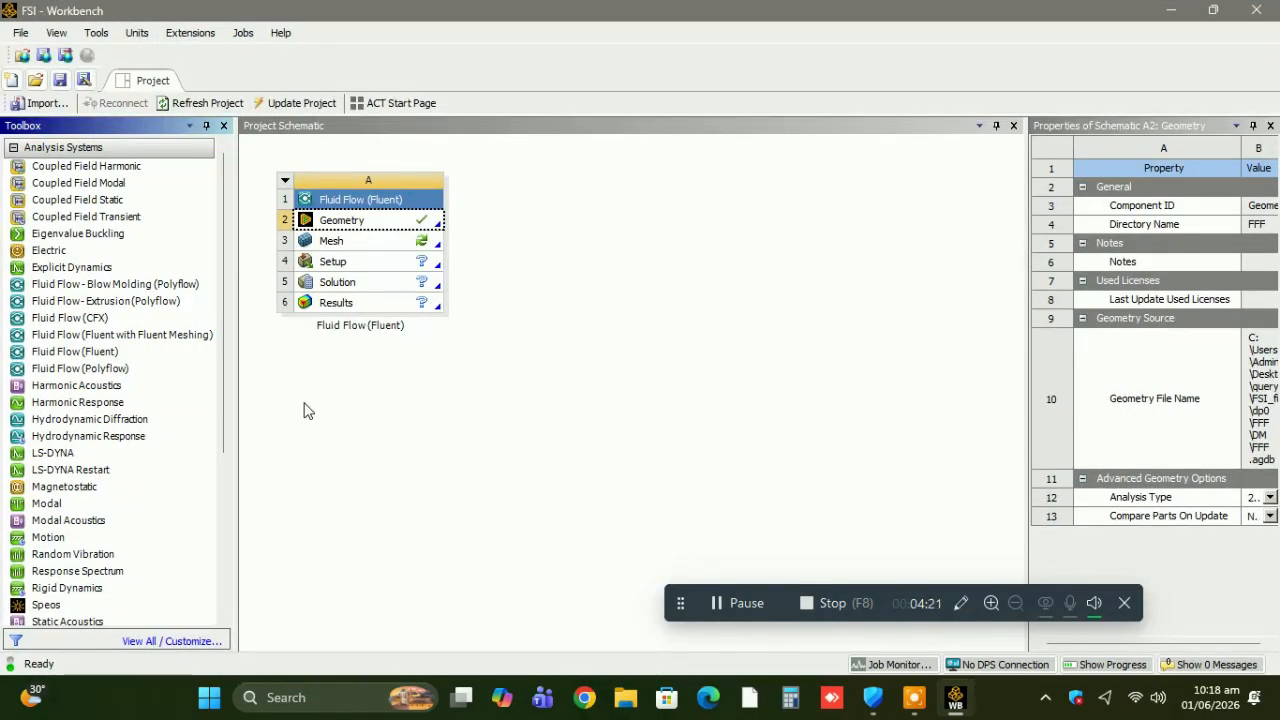
Open the Fluid Flow system's Mesh cell in Meshing and dismiss the script error.
click(373, 244)
double_click(373, 244)
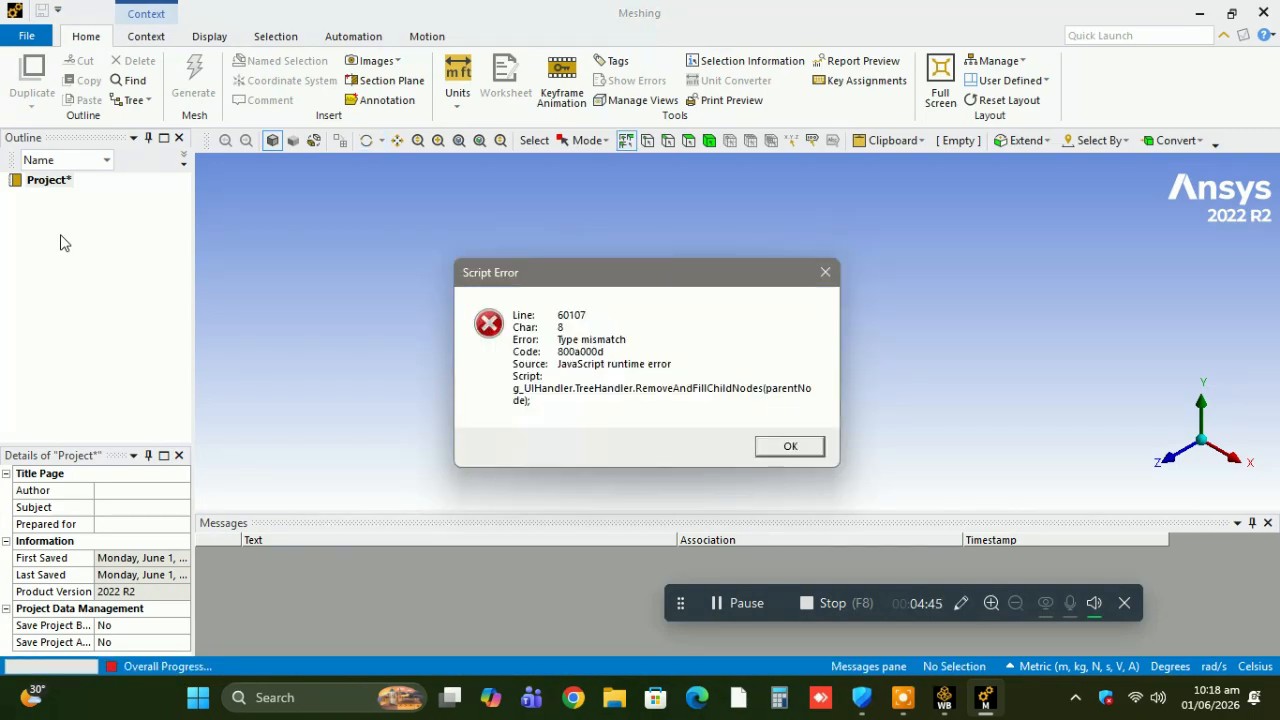
click(793, 450)
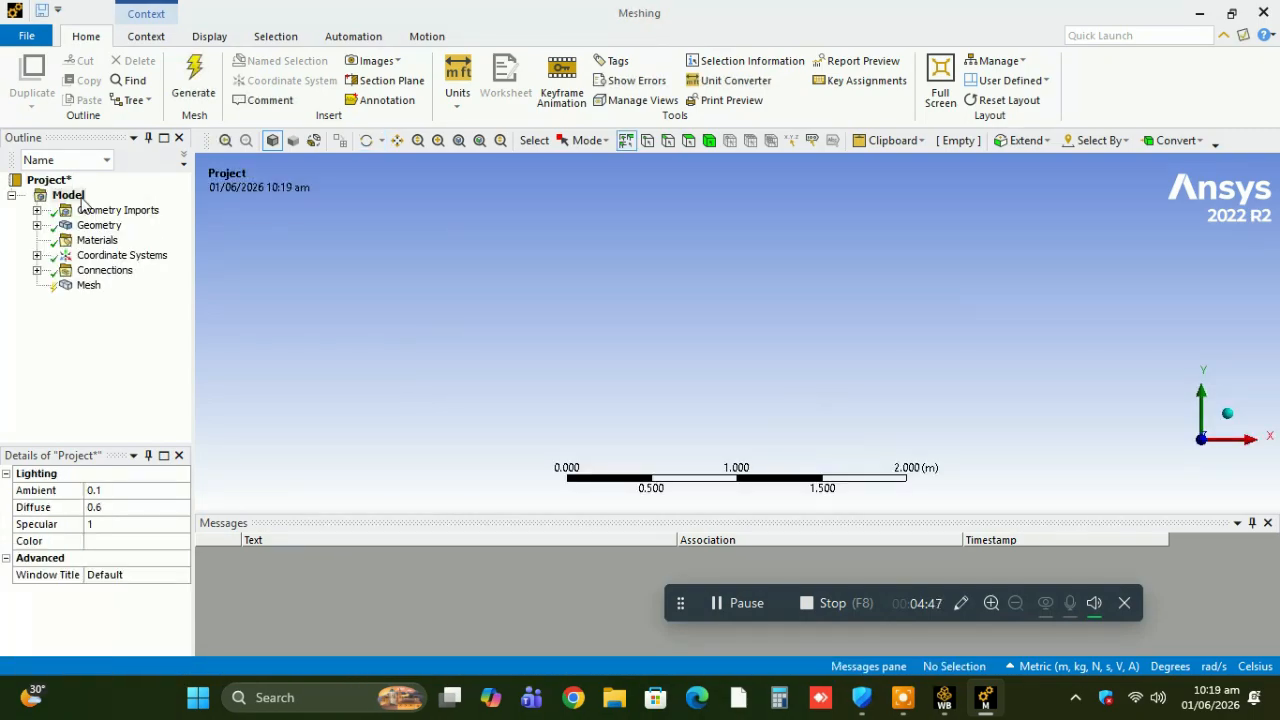
Check the contact region under the model's Connections and close Meshing.
click(37, 270)
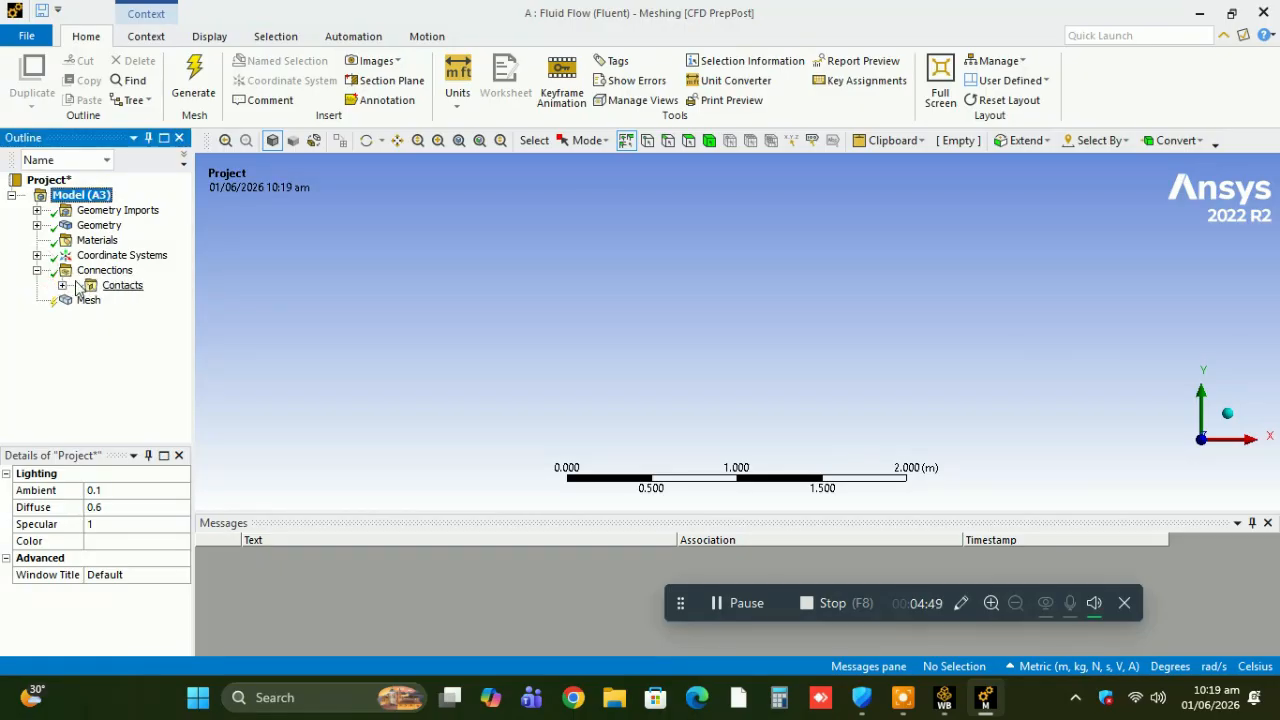
click(62, 285)
click(122, 285)
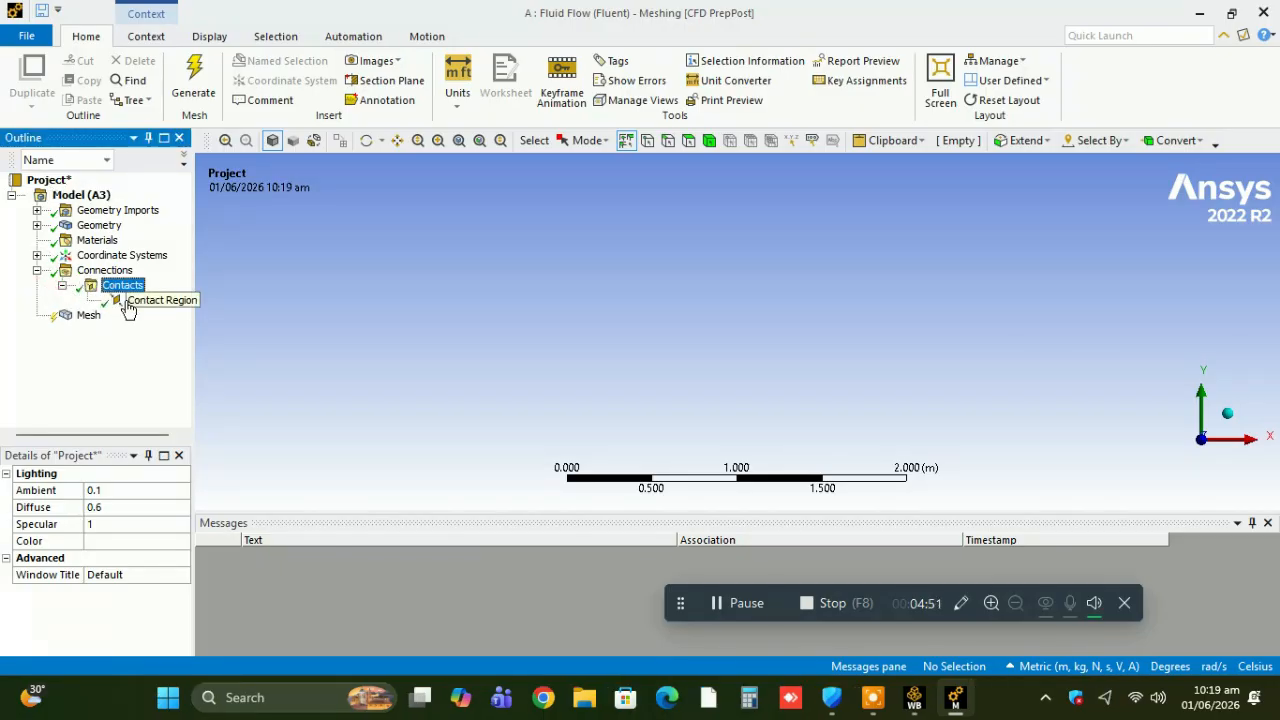
click(128, 302)
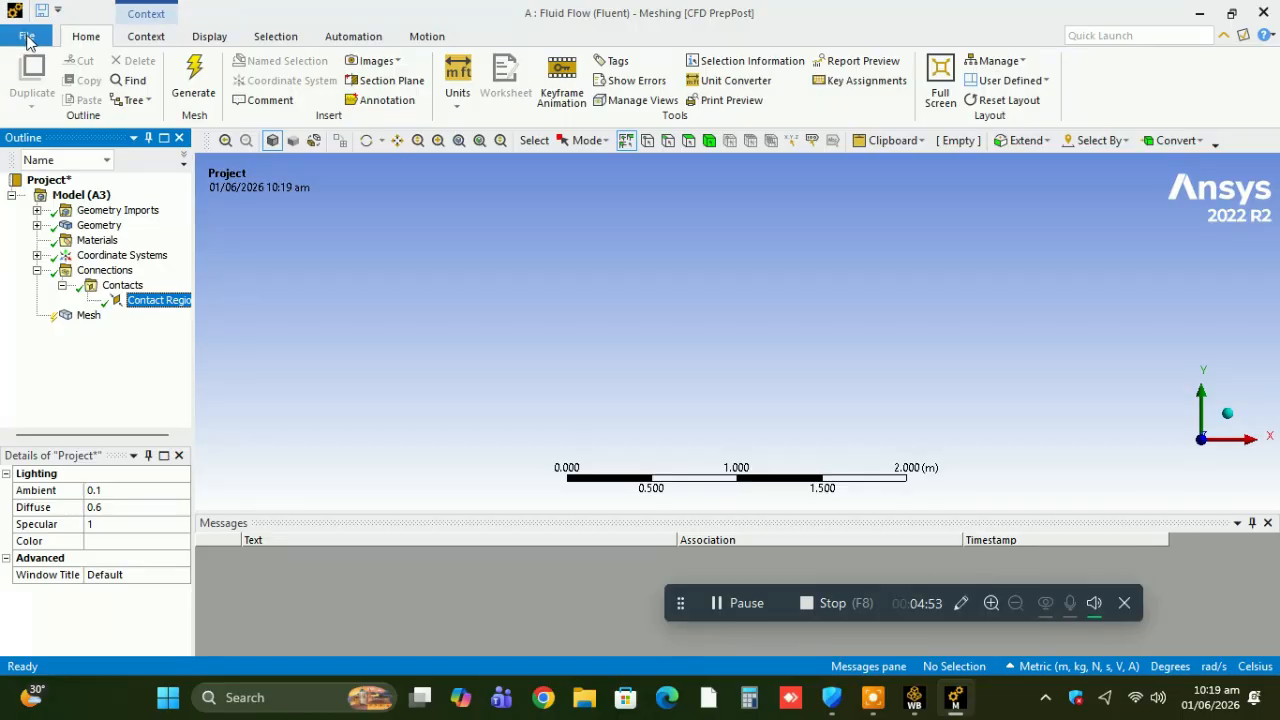
click(27, 38)
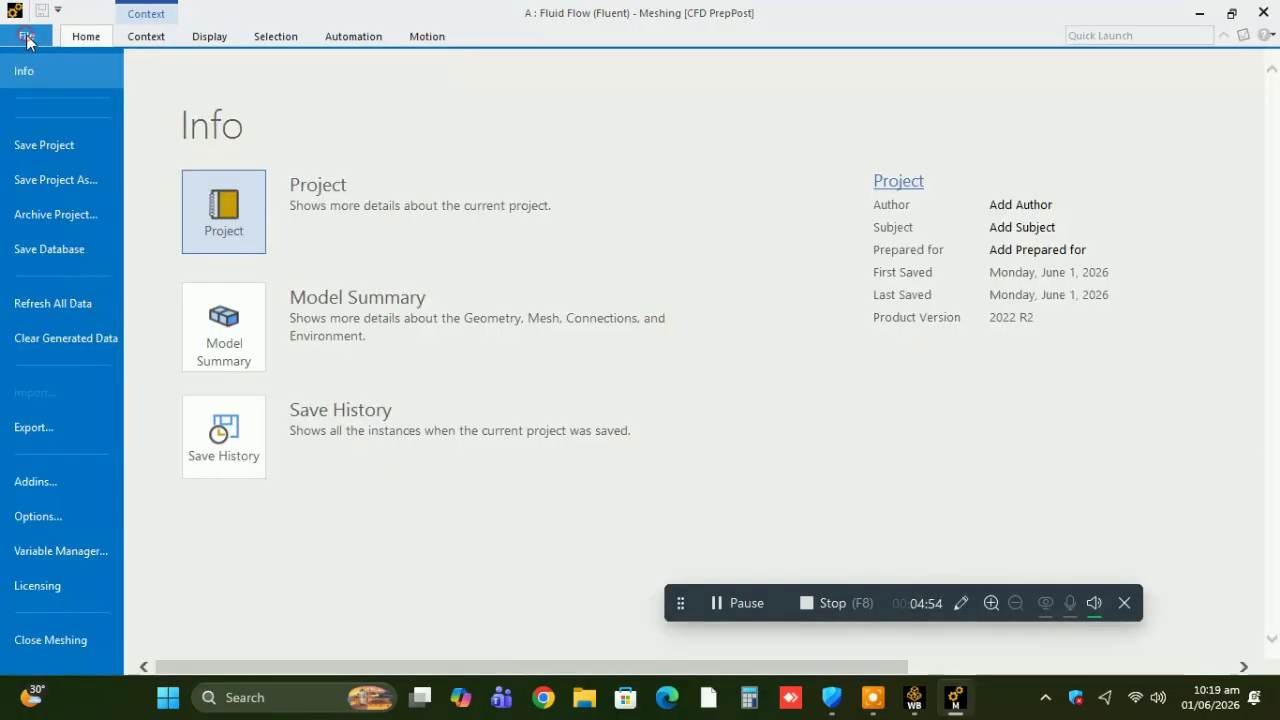
click(50, 640)
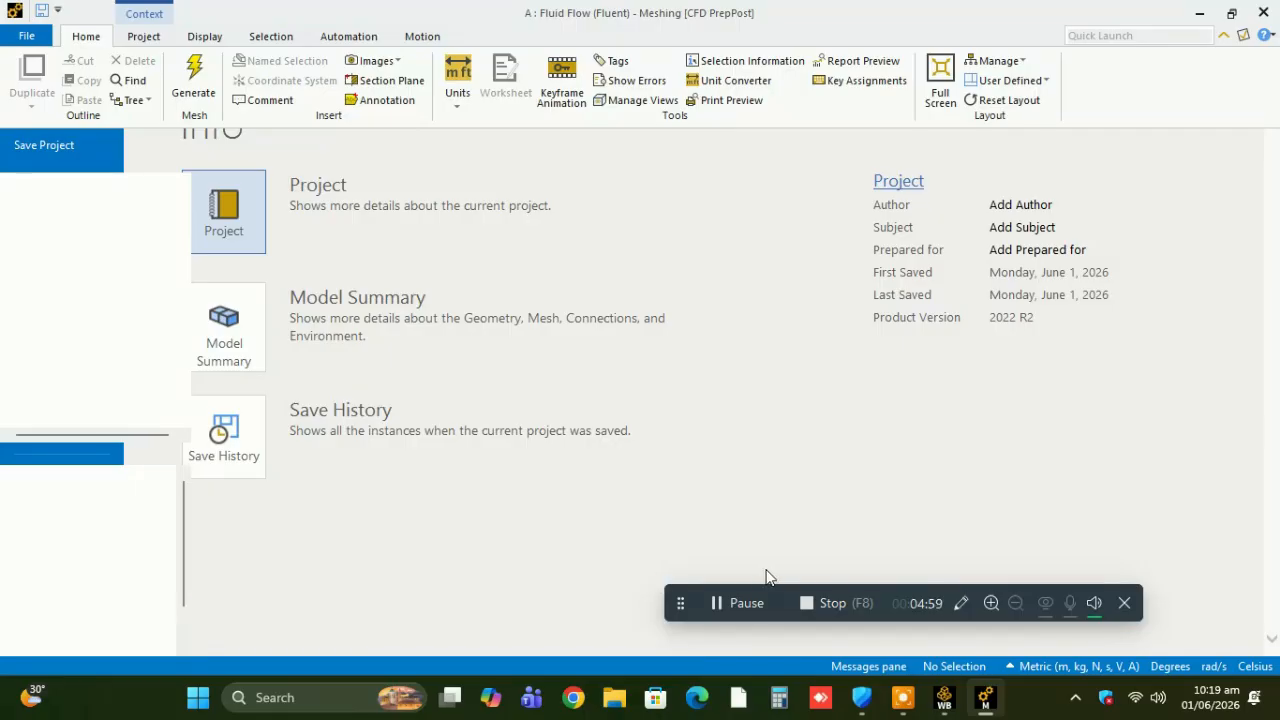
Switch to Workbench and reopen the Geometry cell in DesignModeler.
mouse_move(914, 697)
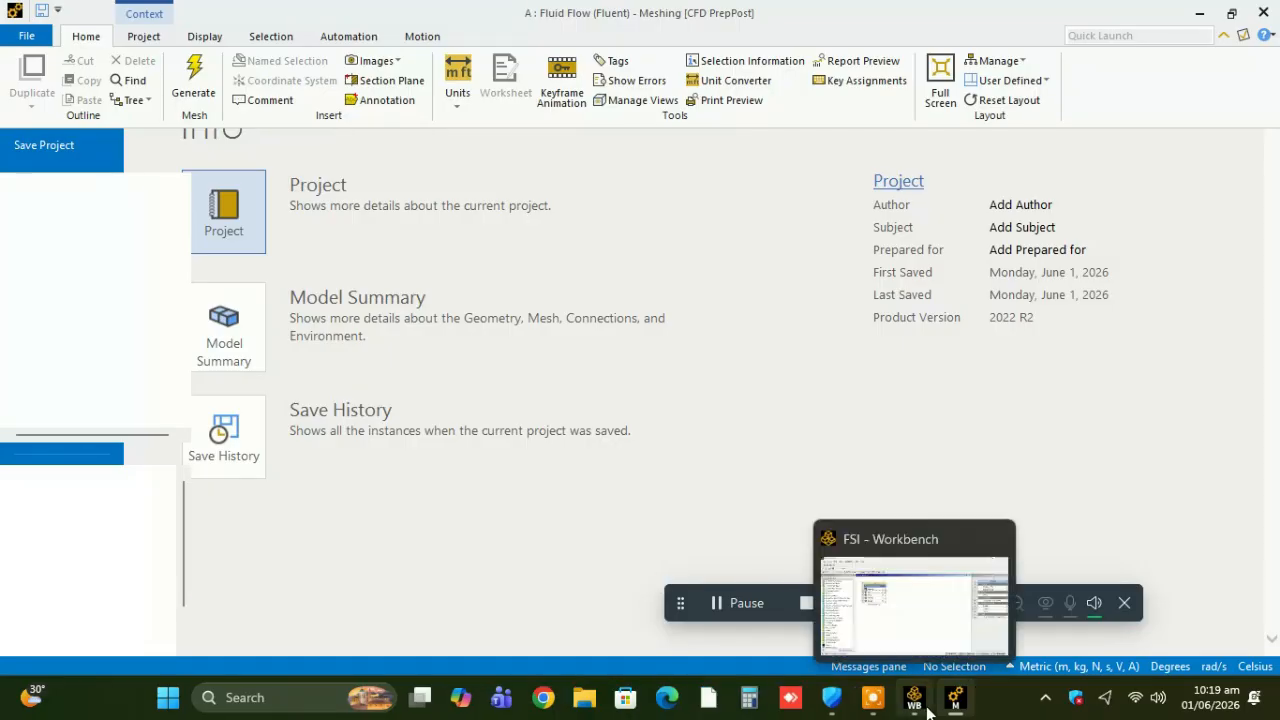
click(906, 625)
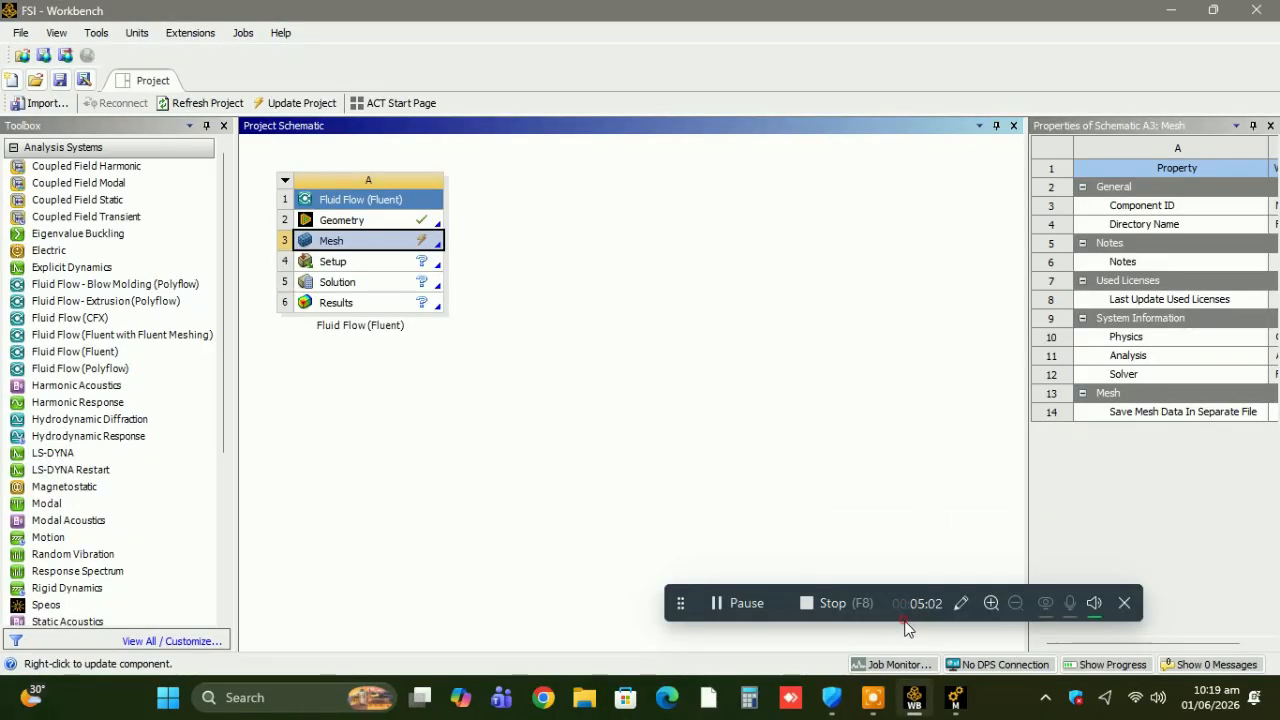
double_click(362, 222)
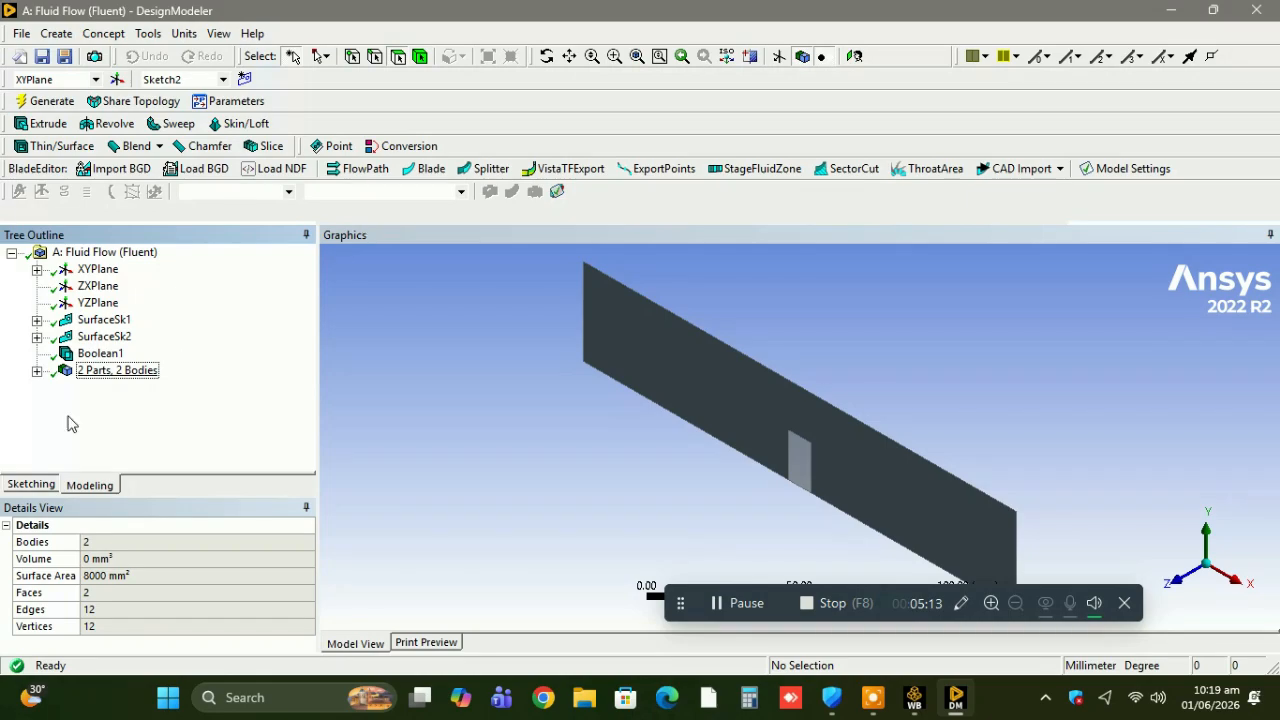
Form a new part from the two surface bodies and regenerate the geometry.
click(37, 372)
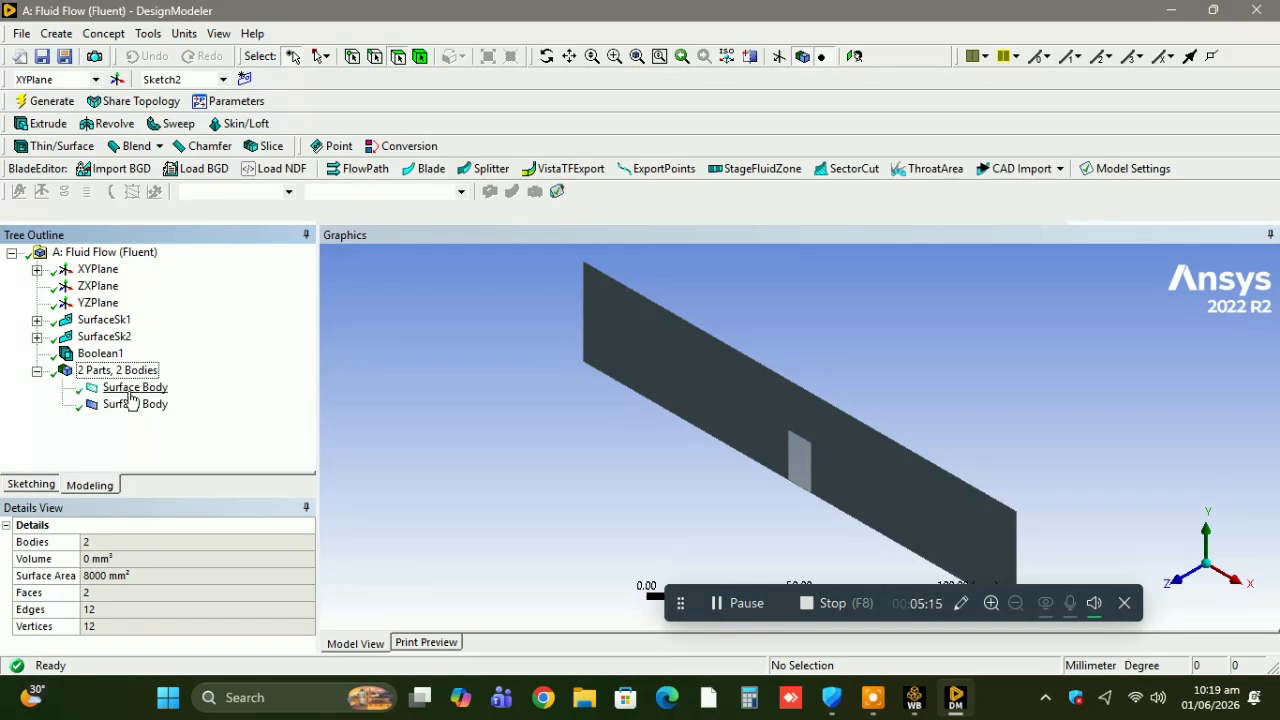
click(128, 390)
ctrl+click(128, 405)
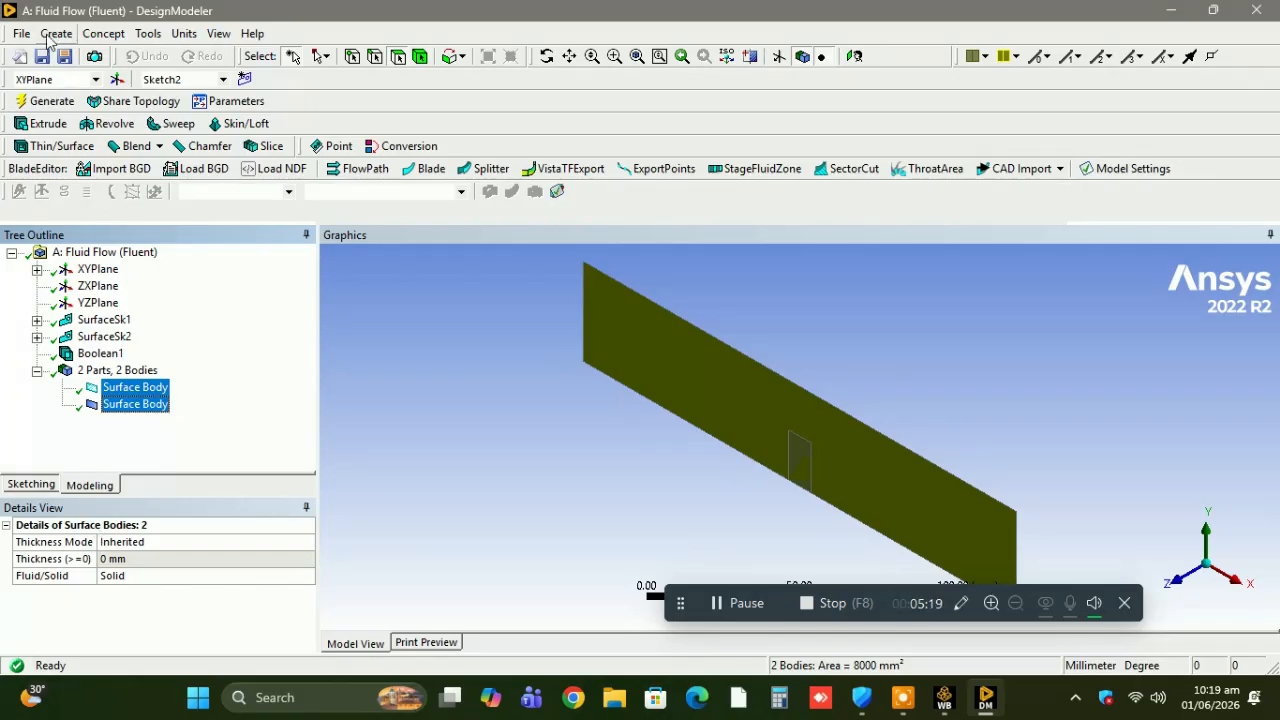
right_click(149, 410)
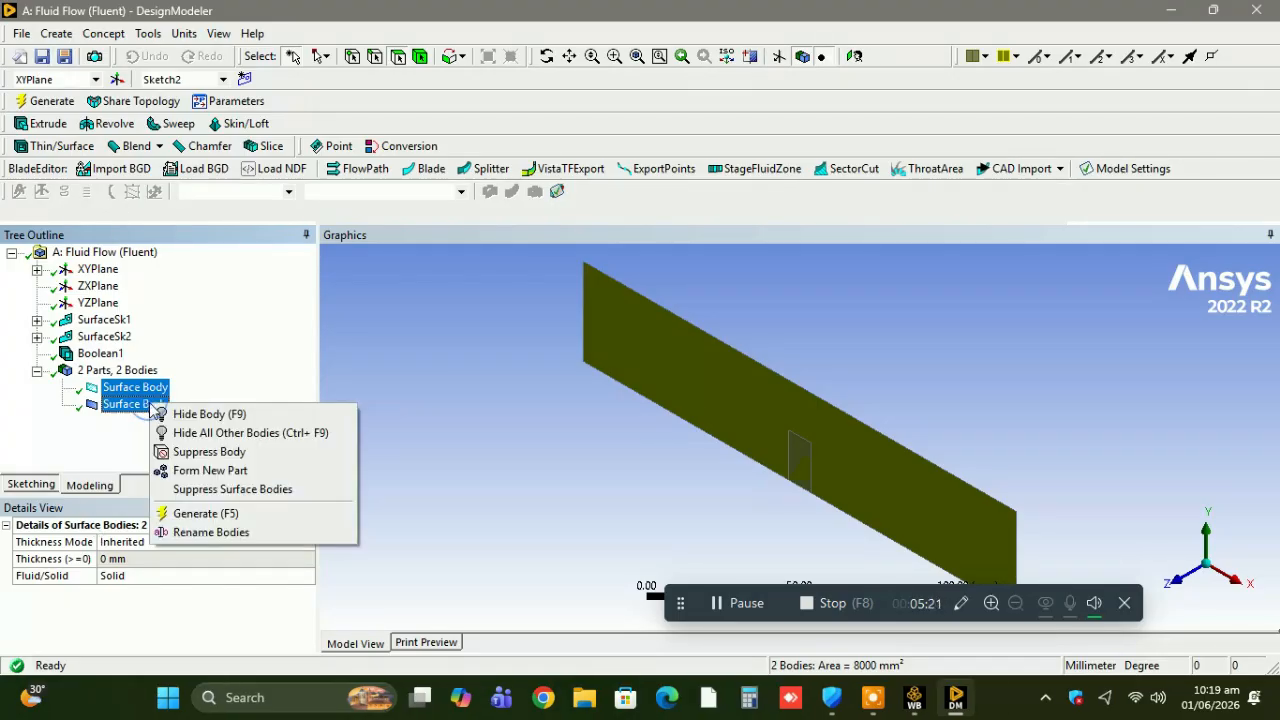
click(201, 470)
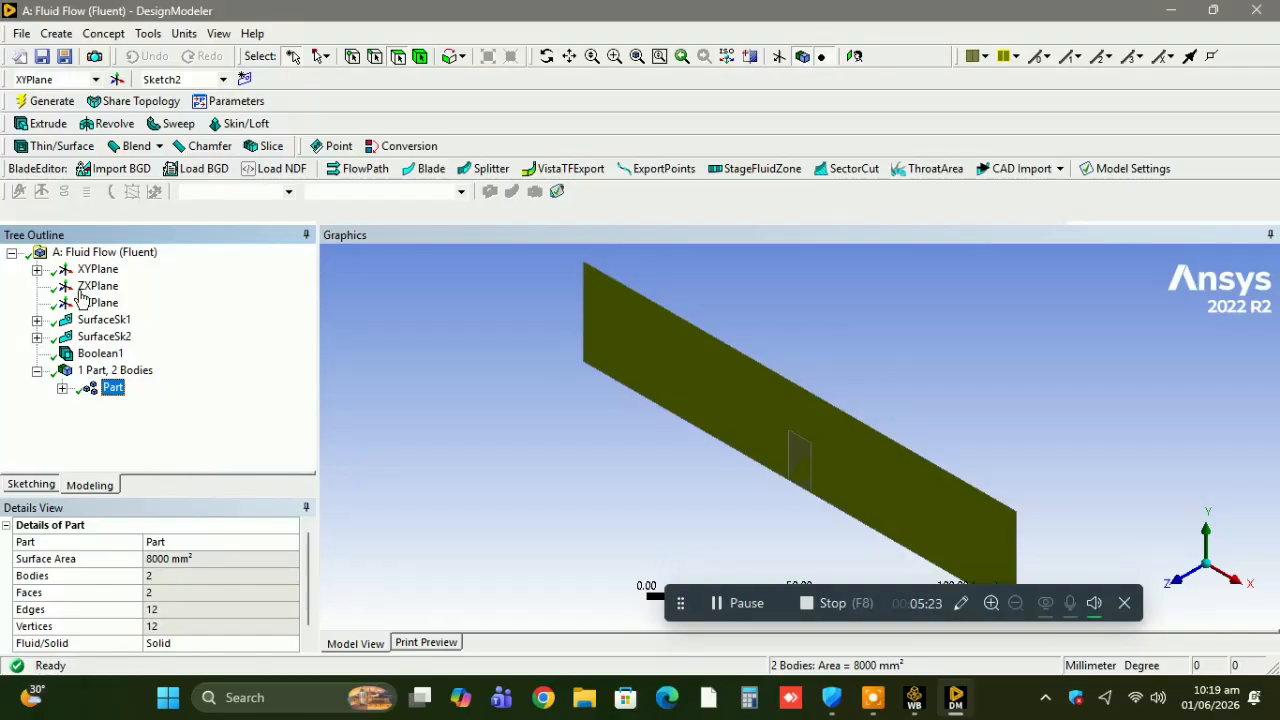
click(37, 104)
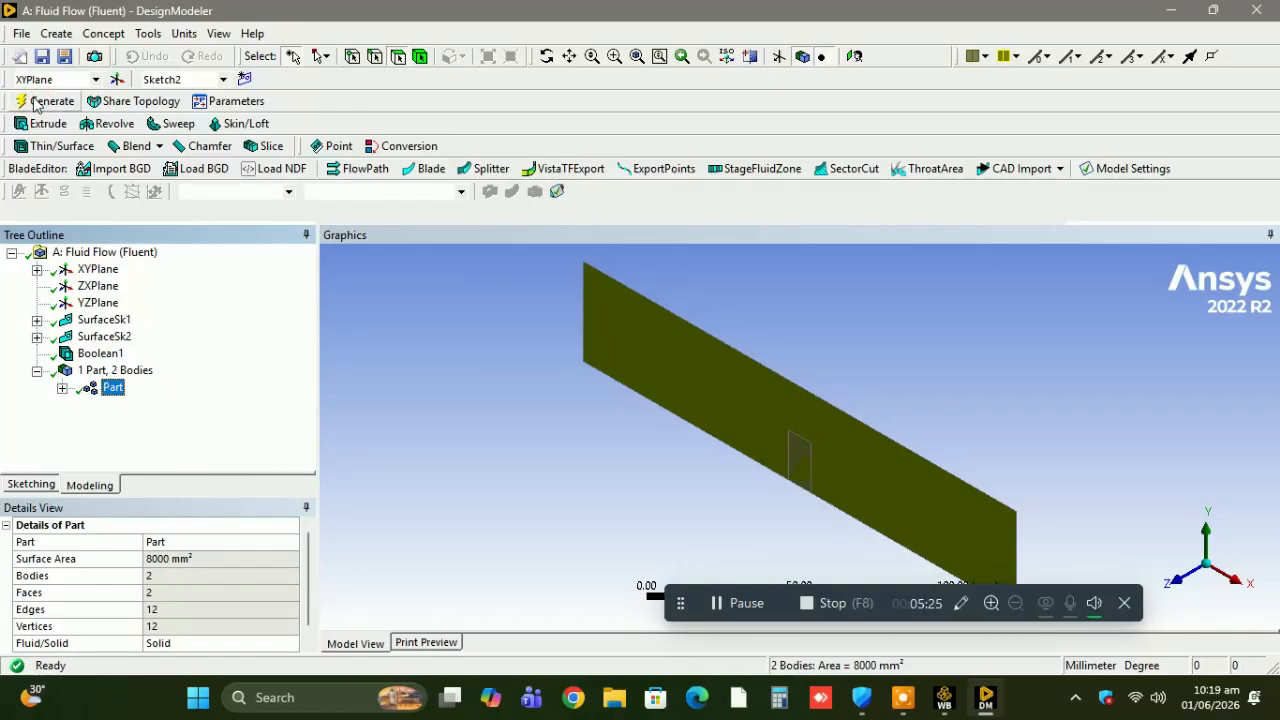
Close DesignModeler and reopen the Mesh cell, re-reading the upstream data.
click(21, 34)
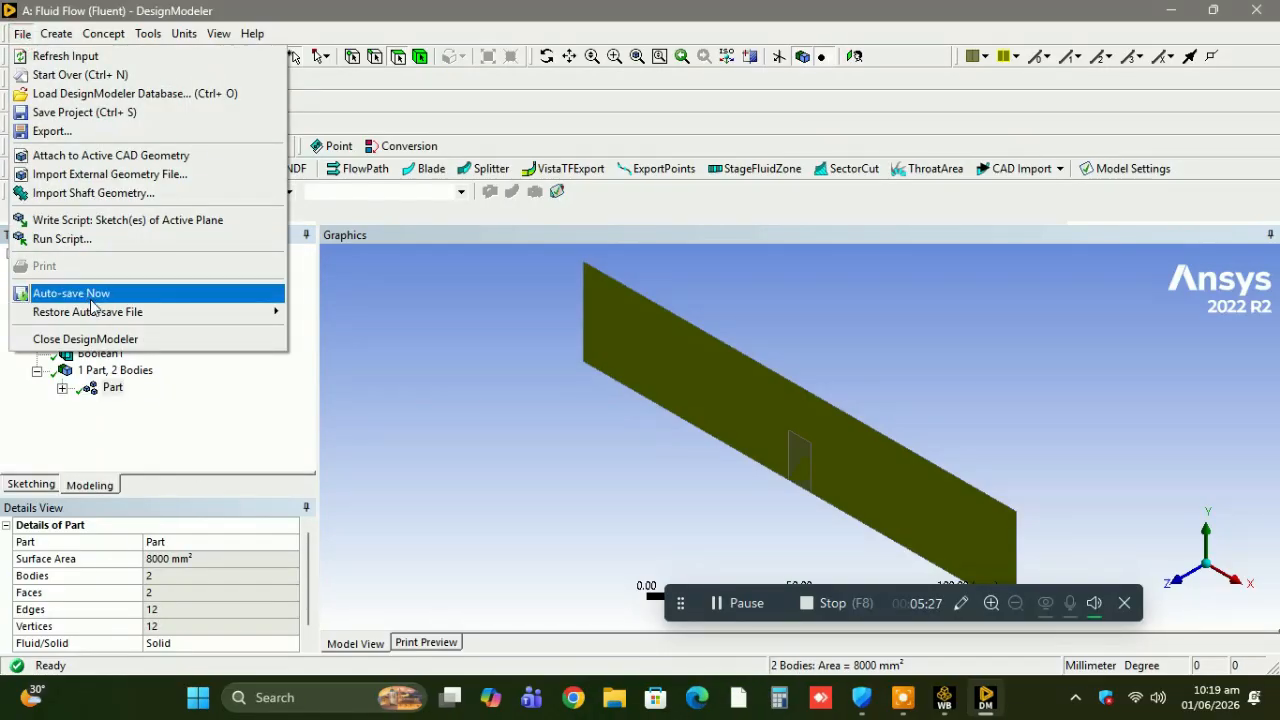
click(100, 338)
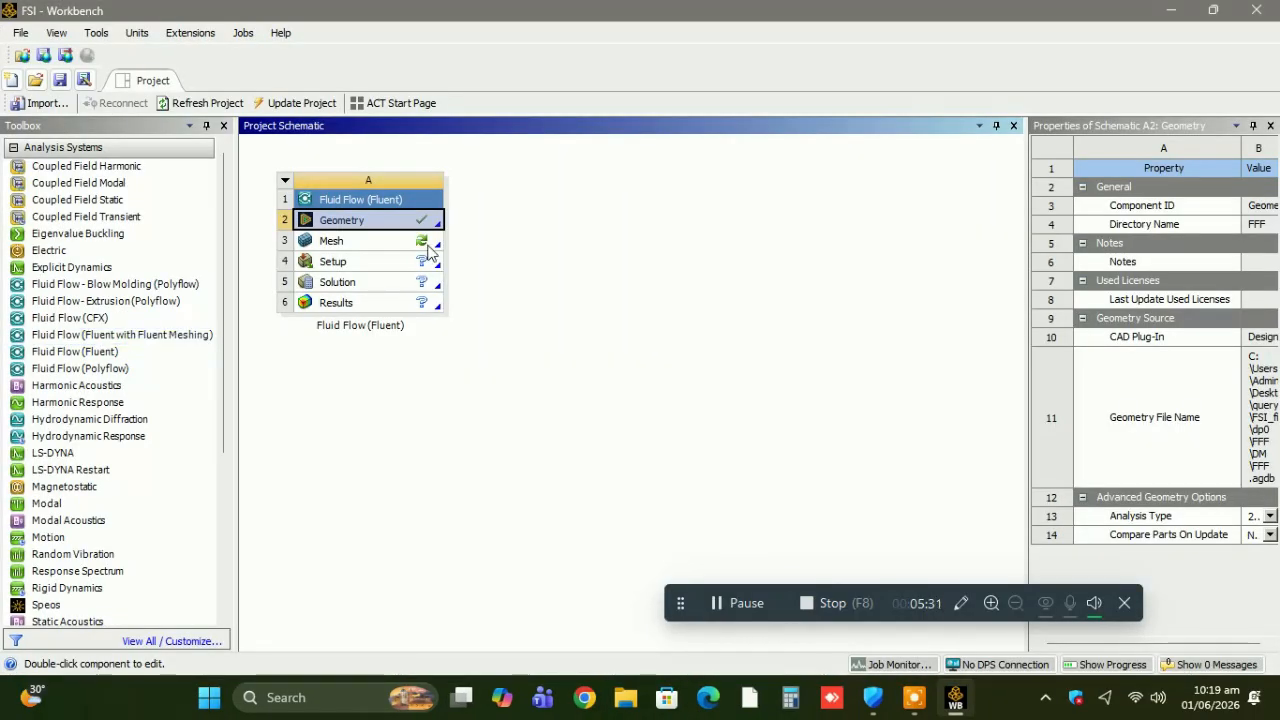
double_click(425, 245)
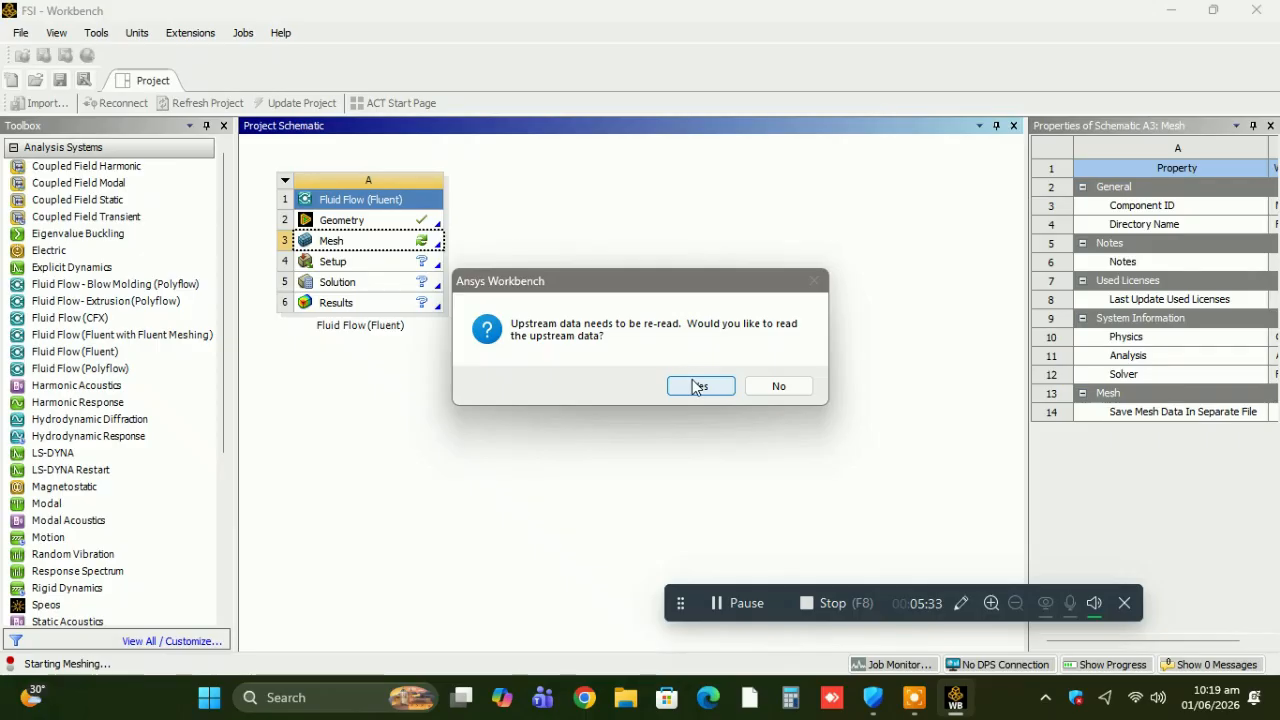
click(697, 387)
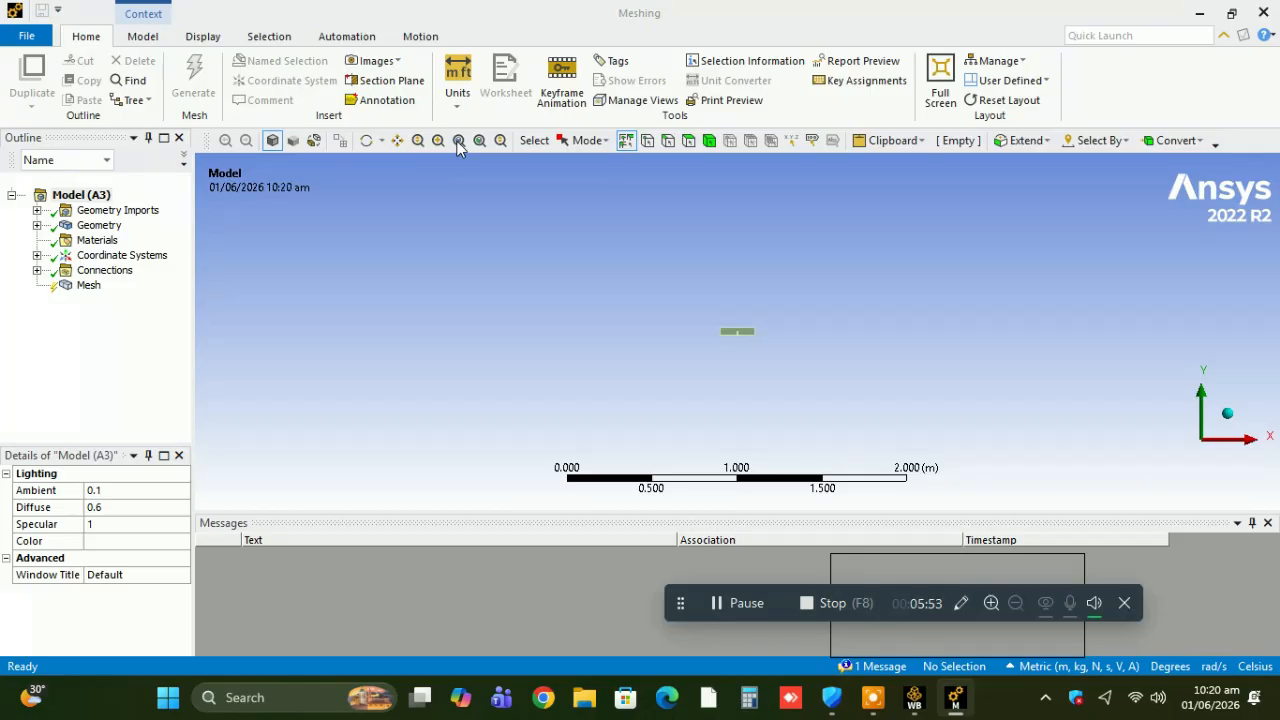
Check the Contacts under the model's Connections and generate the mesh with the default settings.
click(457, 141)
click(457, 141)
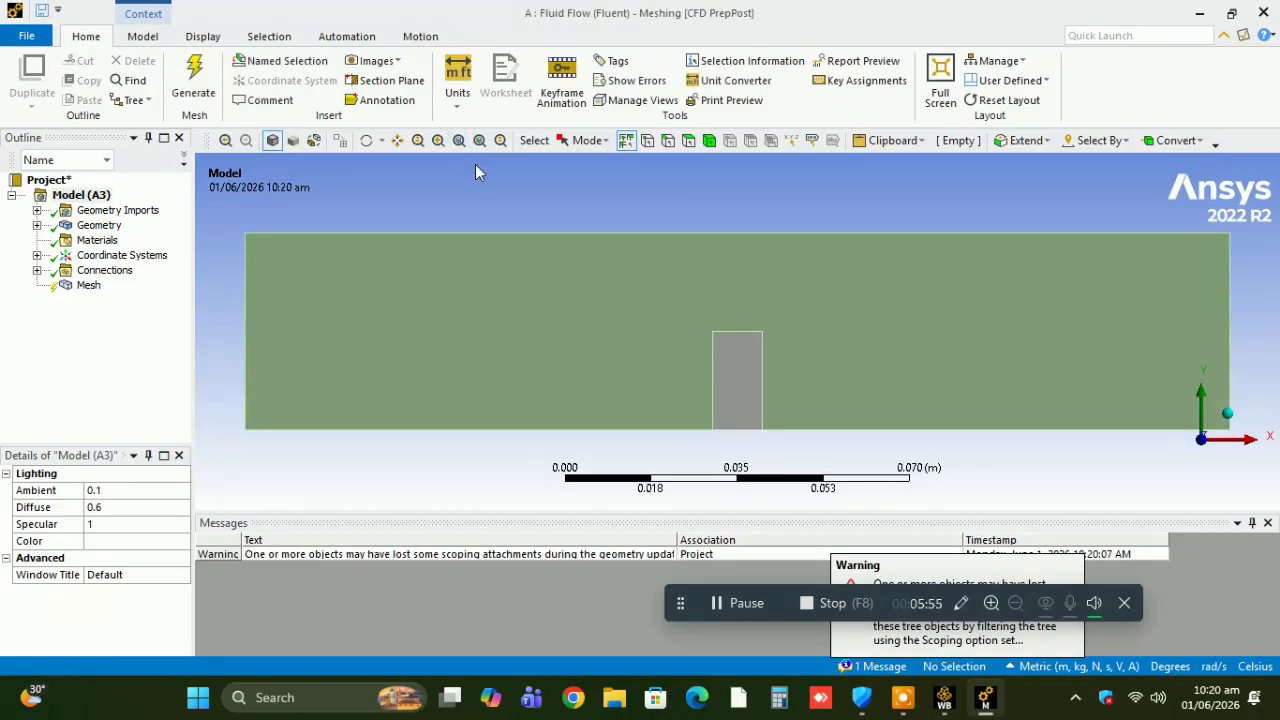
click(36, 271)
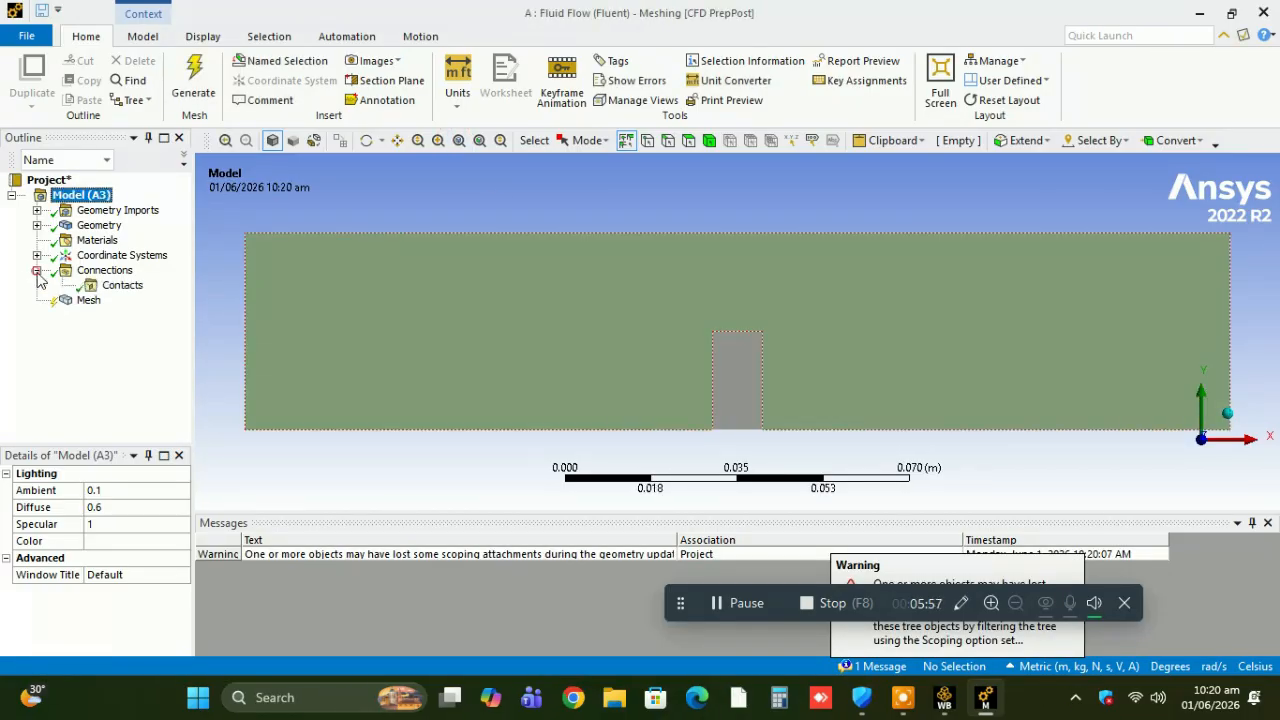
click(88, 300)
click(195, 75)
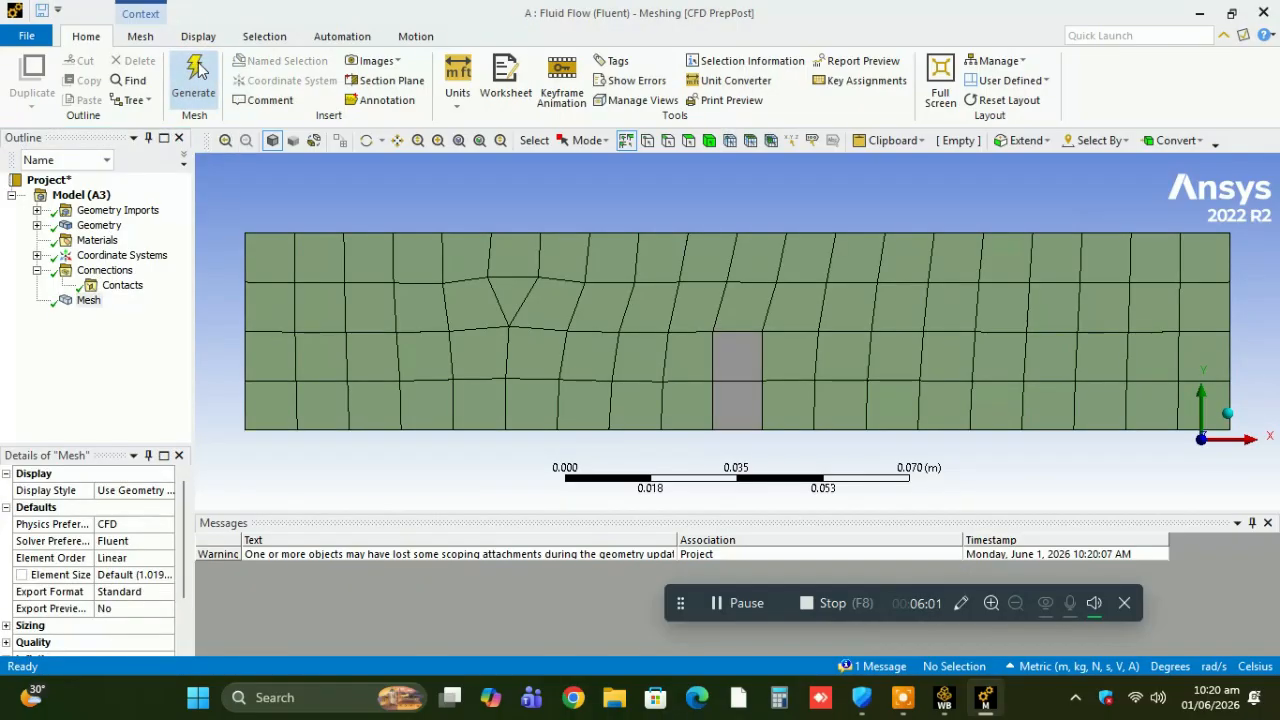
Widen the mesh details and set the unit system to Metric (mm, kg, N, s, mV, mA).
click(87, 304)
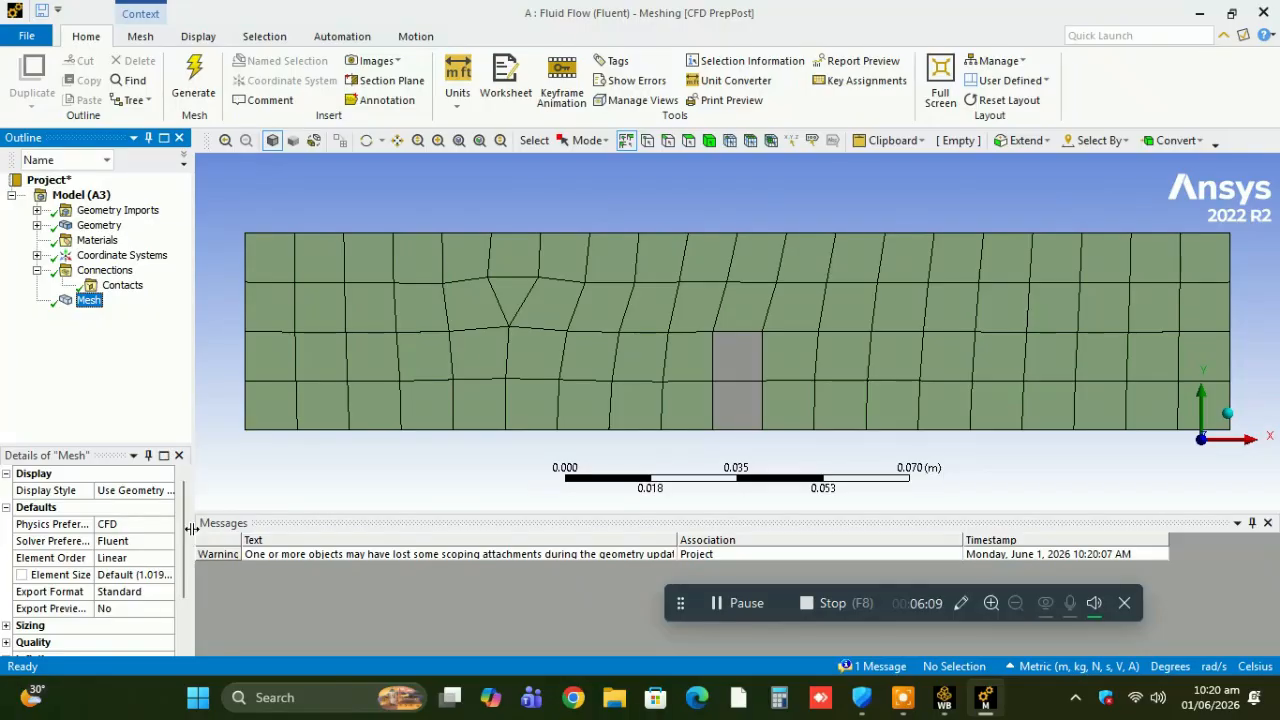
drag(190, 537, 272, 526)
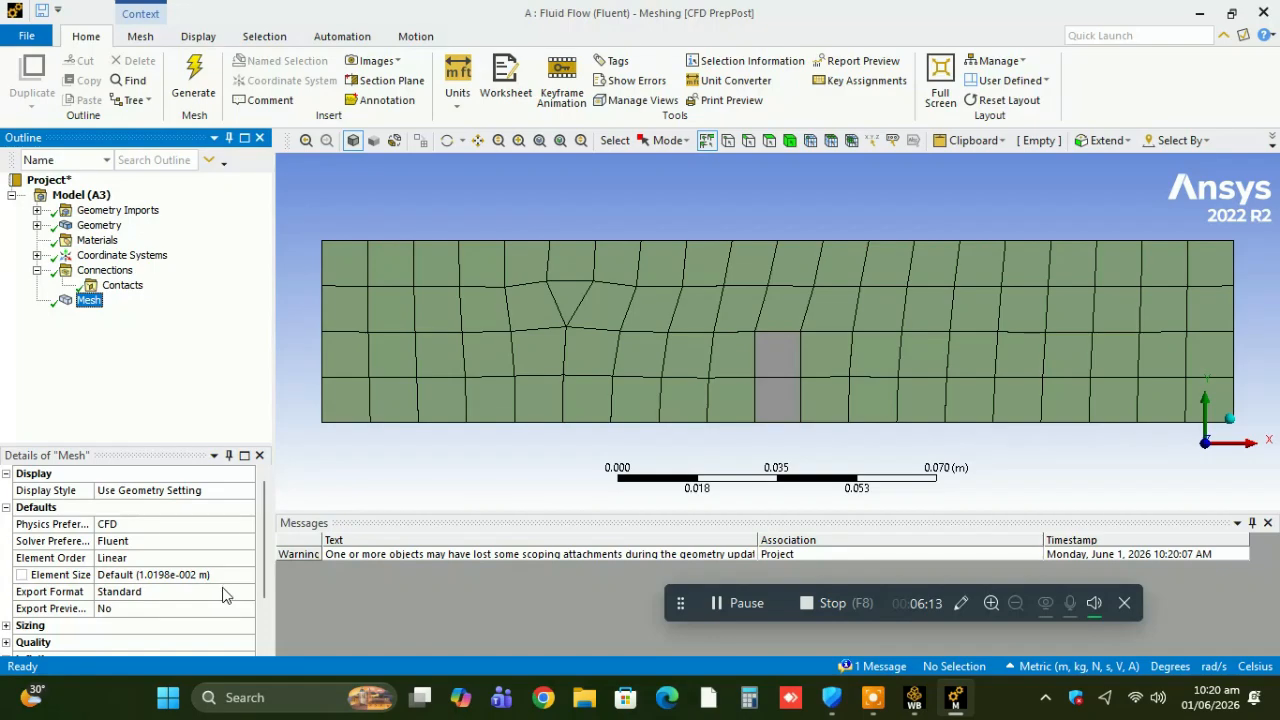
click(462, 112)
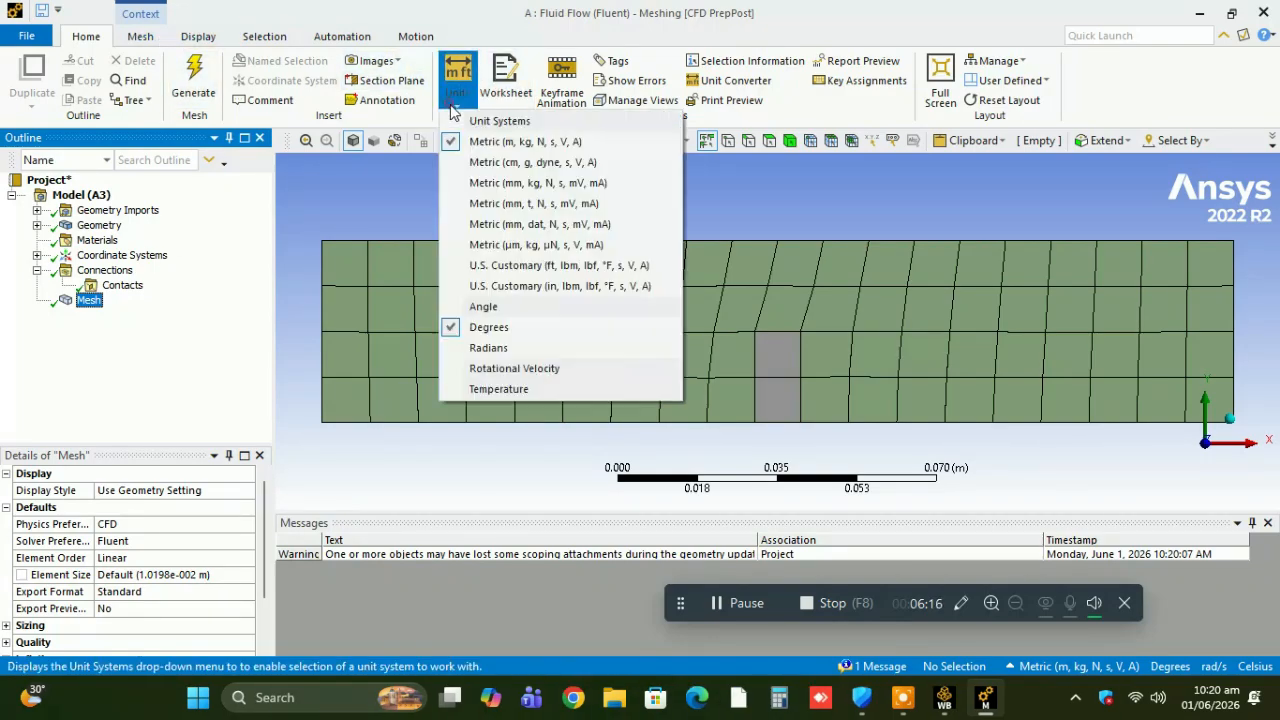
click(481, 186)
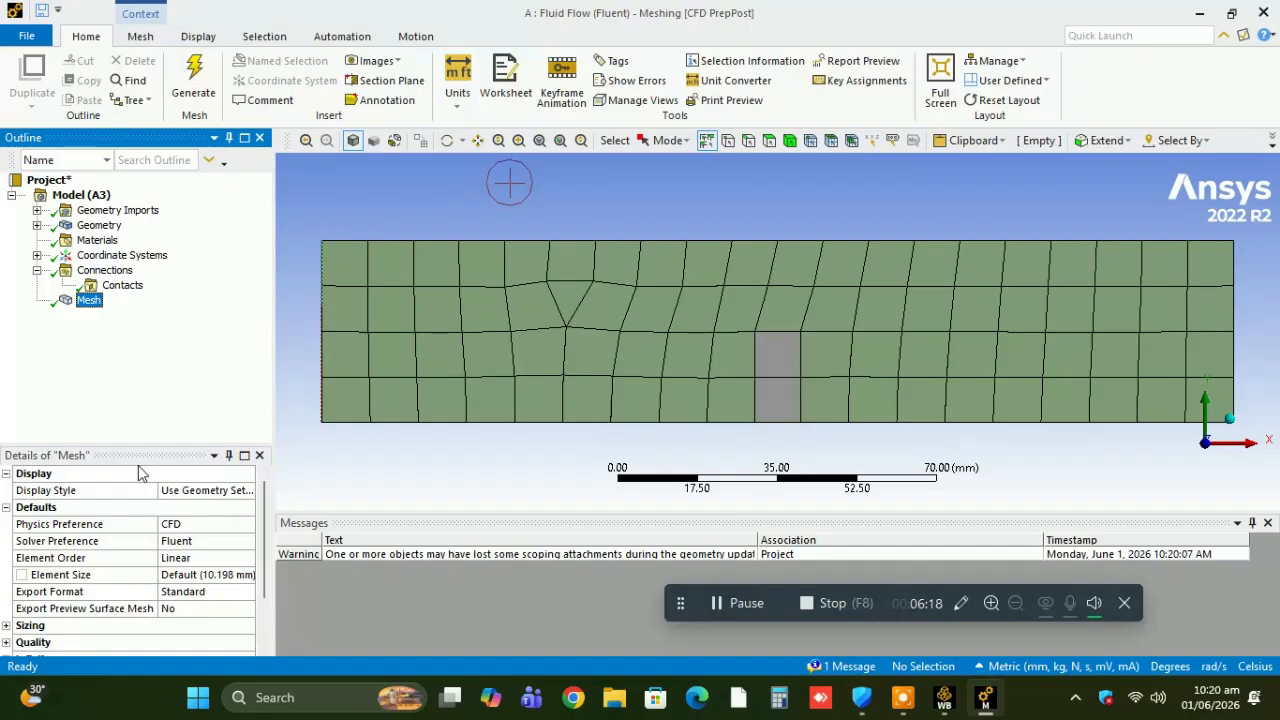
Set the mesh's element size to 2 mm, dismiss the script error, and regenerate the mesh.
click(234, 576)
text(2)
key(Return)
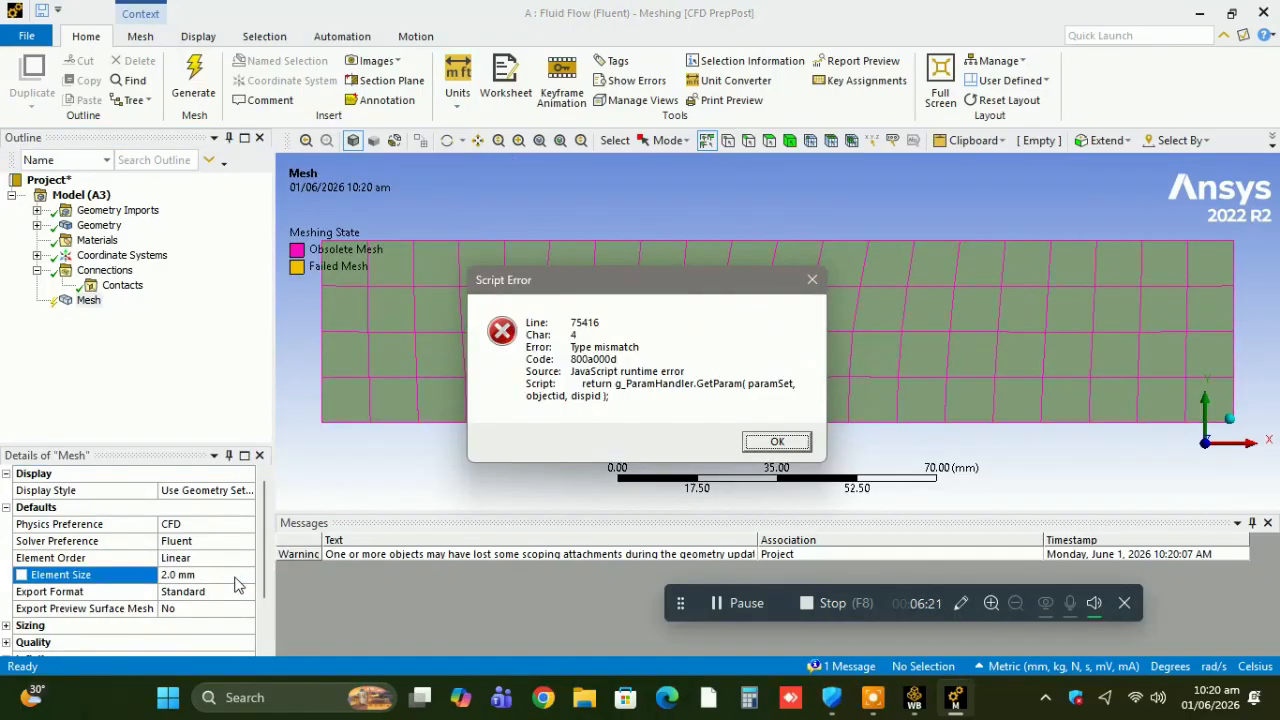
click(772, 443)
click(195, 80)
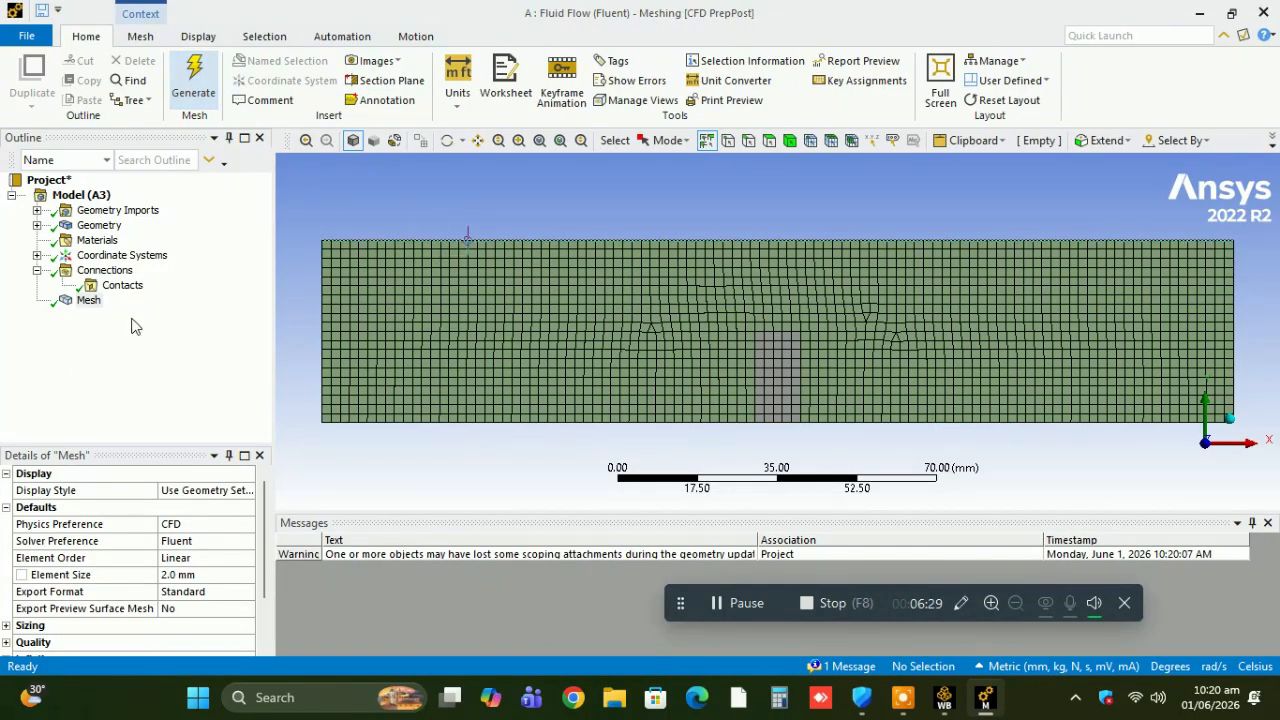
Create a named selection "inlet" from the channel's left vertical edge.
click(748, 141)
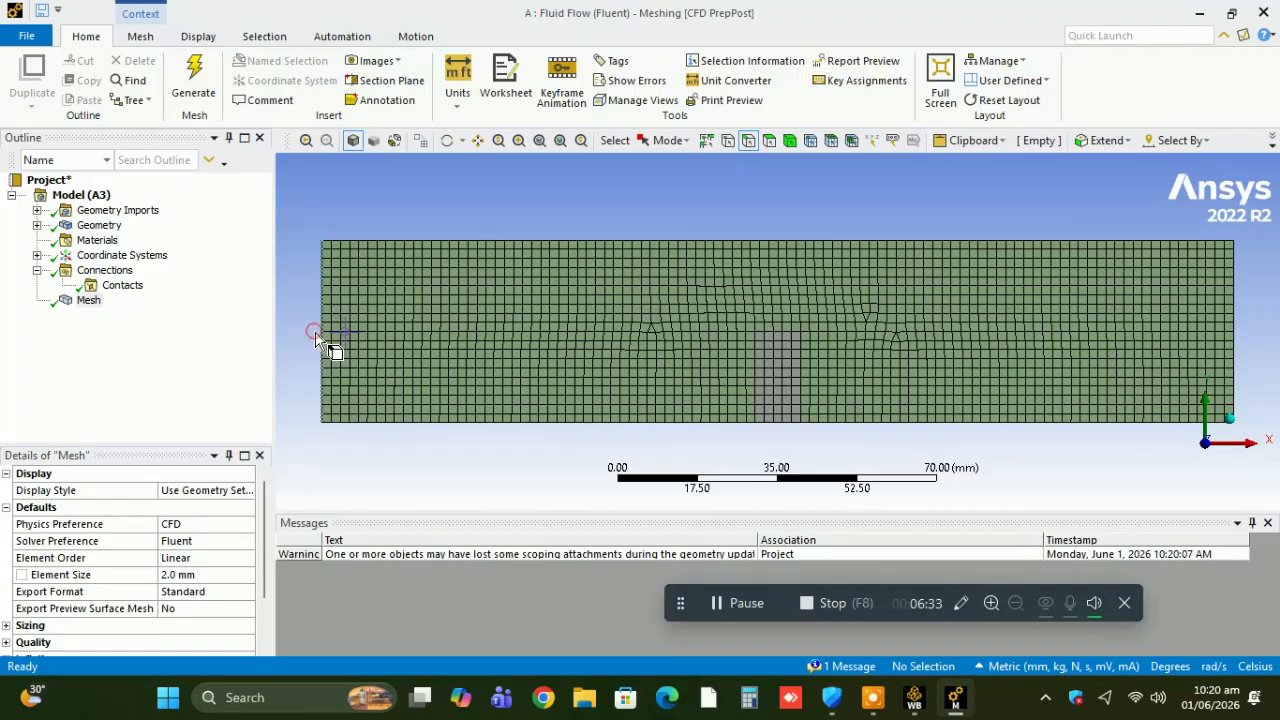
click(316, 338)
right_click(318, 340)
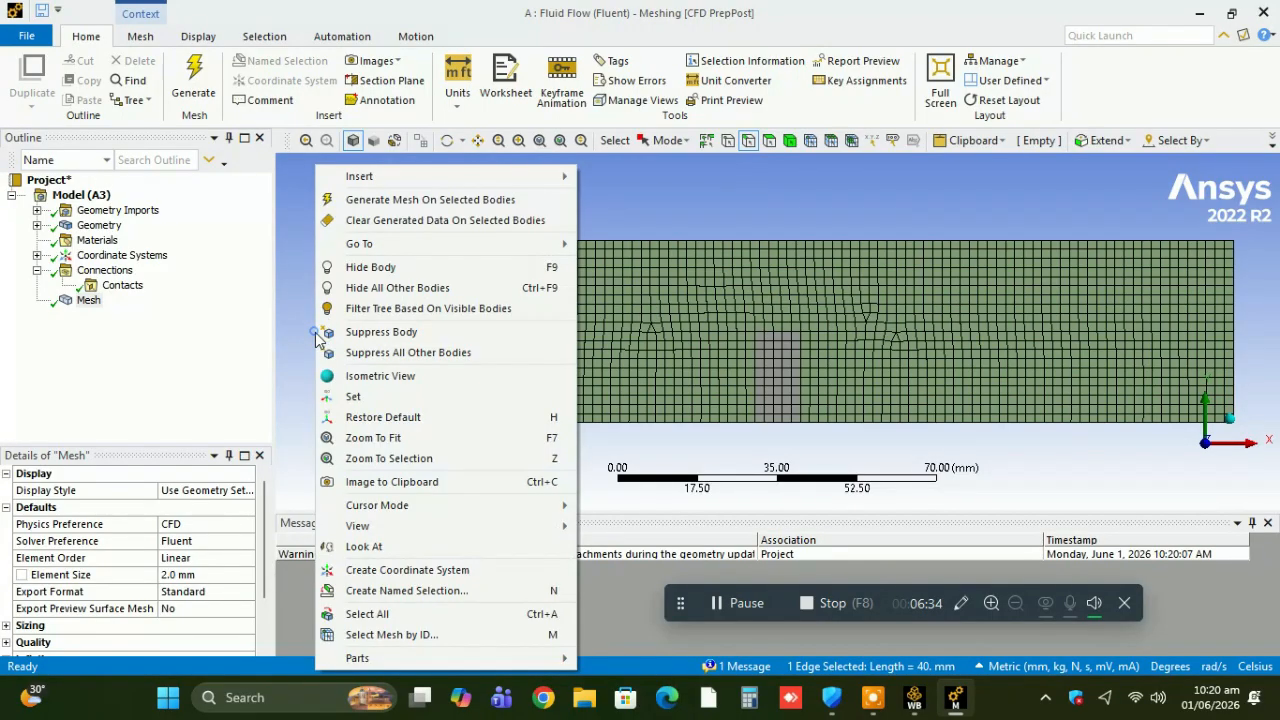
click(374, 588)
text(in)
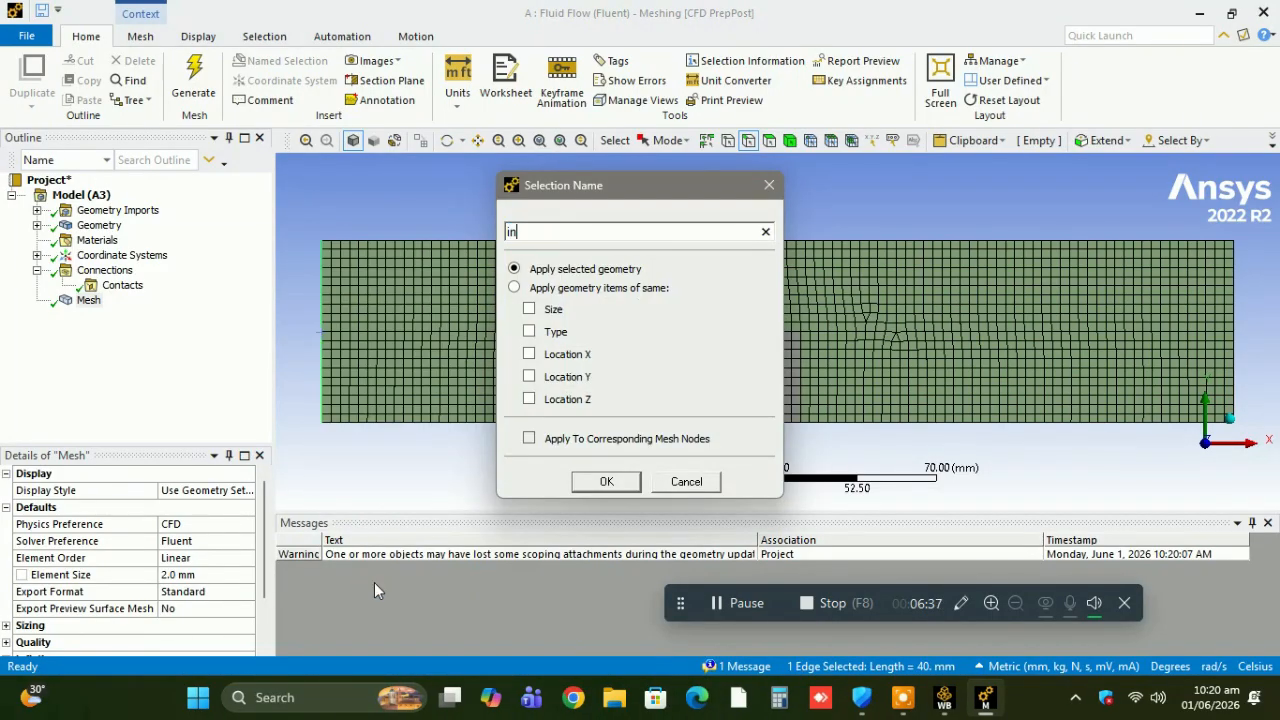
text(let)
key(Return)
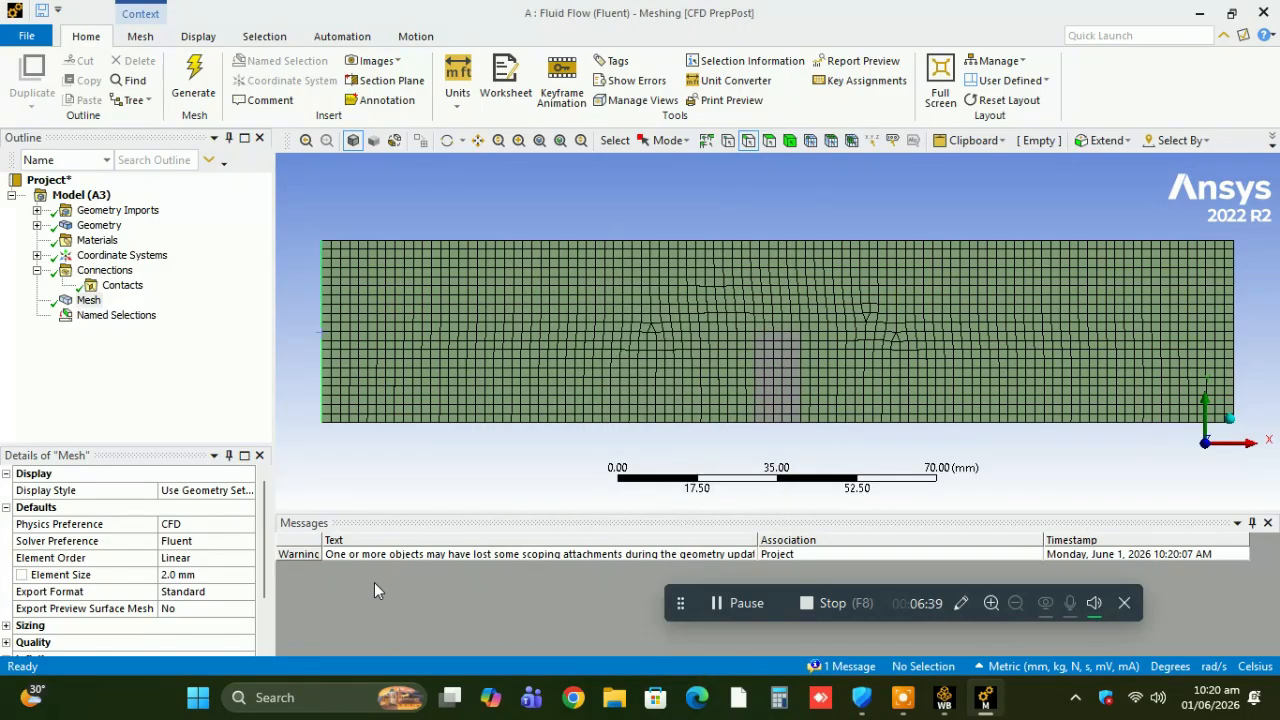
Create a named selection "outlet" from the channel's right vertical edge.
click(1233, 358)
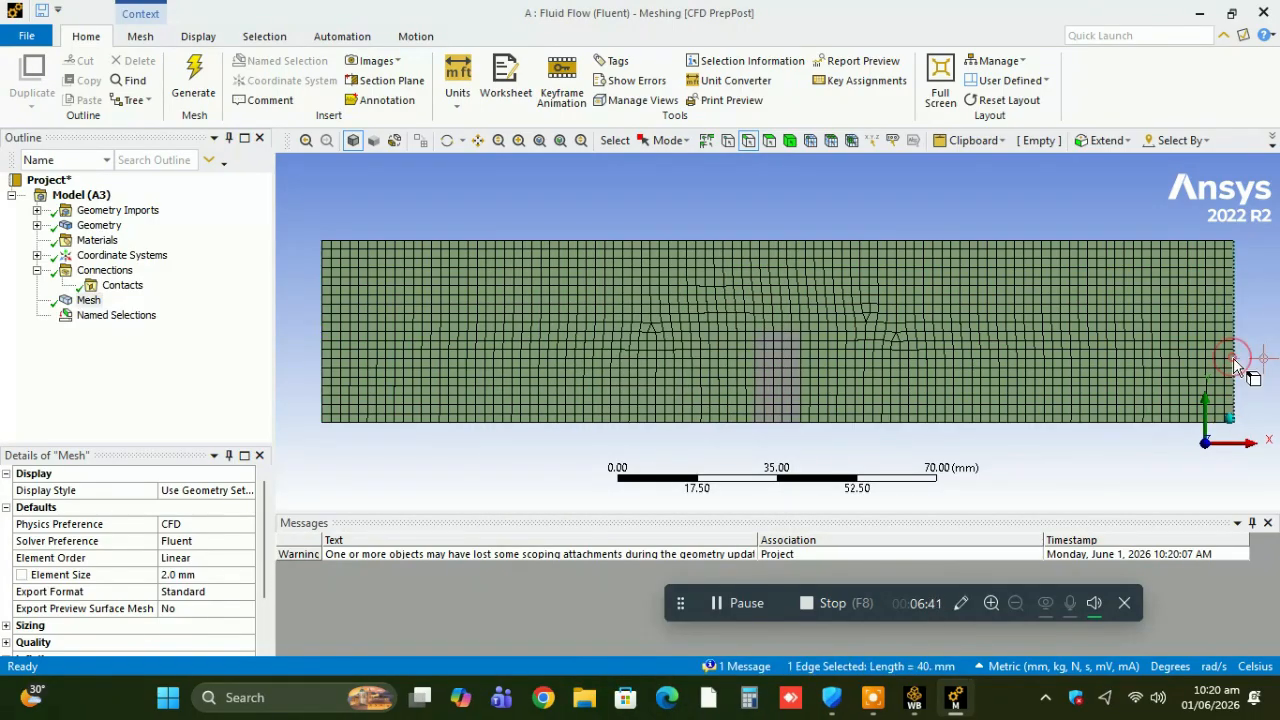
right_click(1233, 360)
mouse_move(1236, 366)
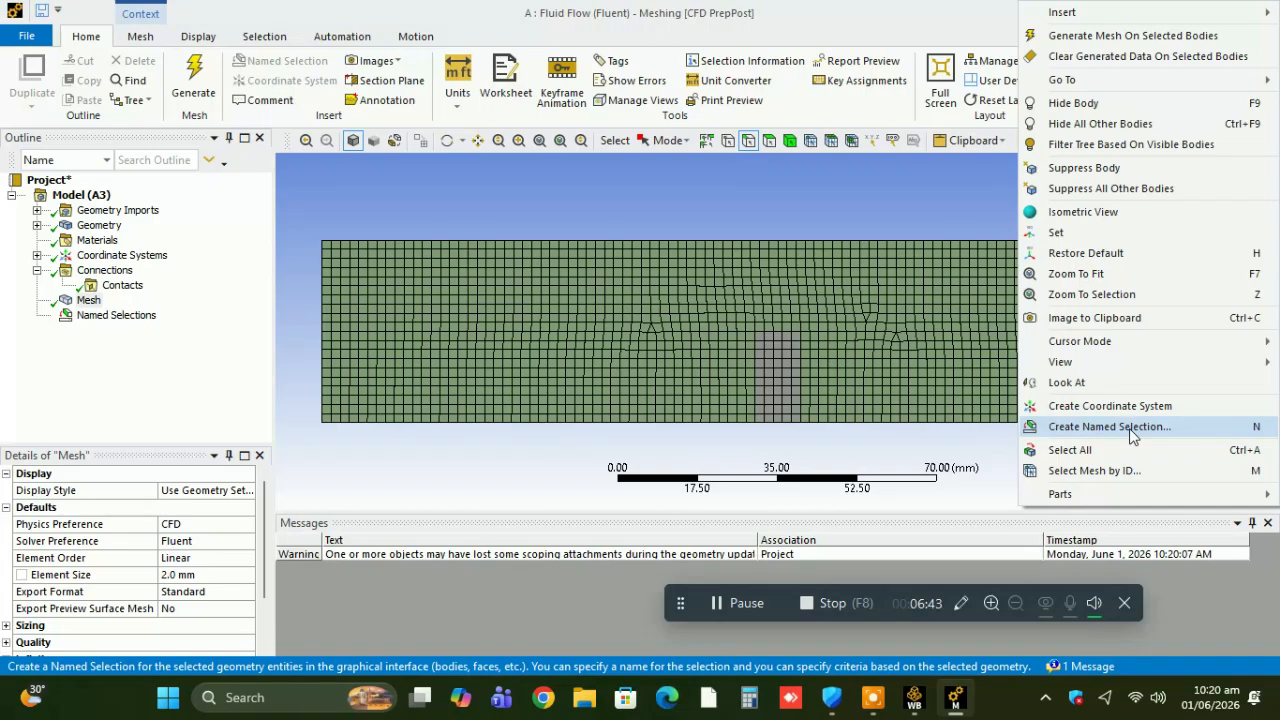
click(1129, 427)
text(out)
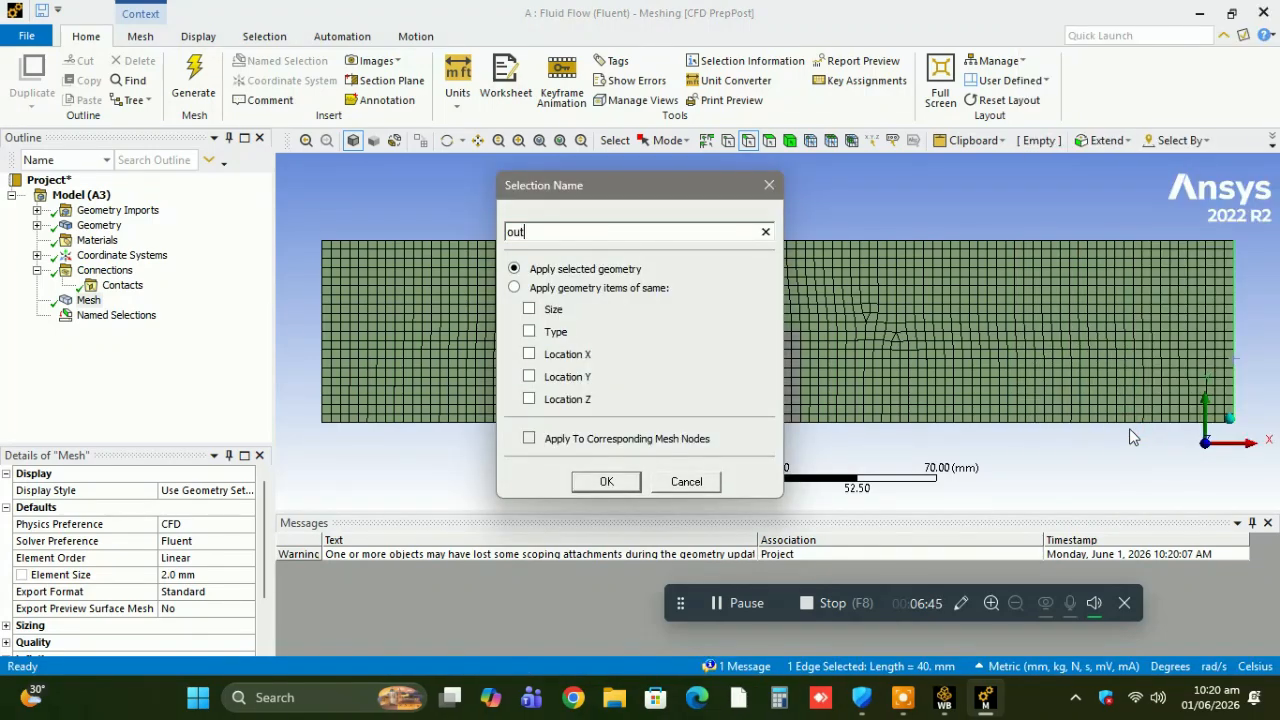
key(Return)
click(1129, 428)
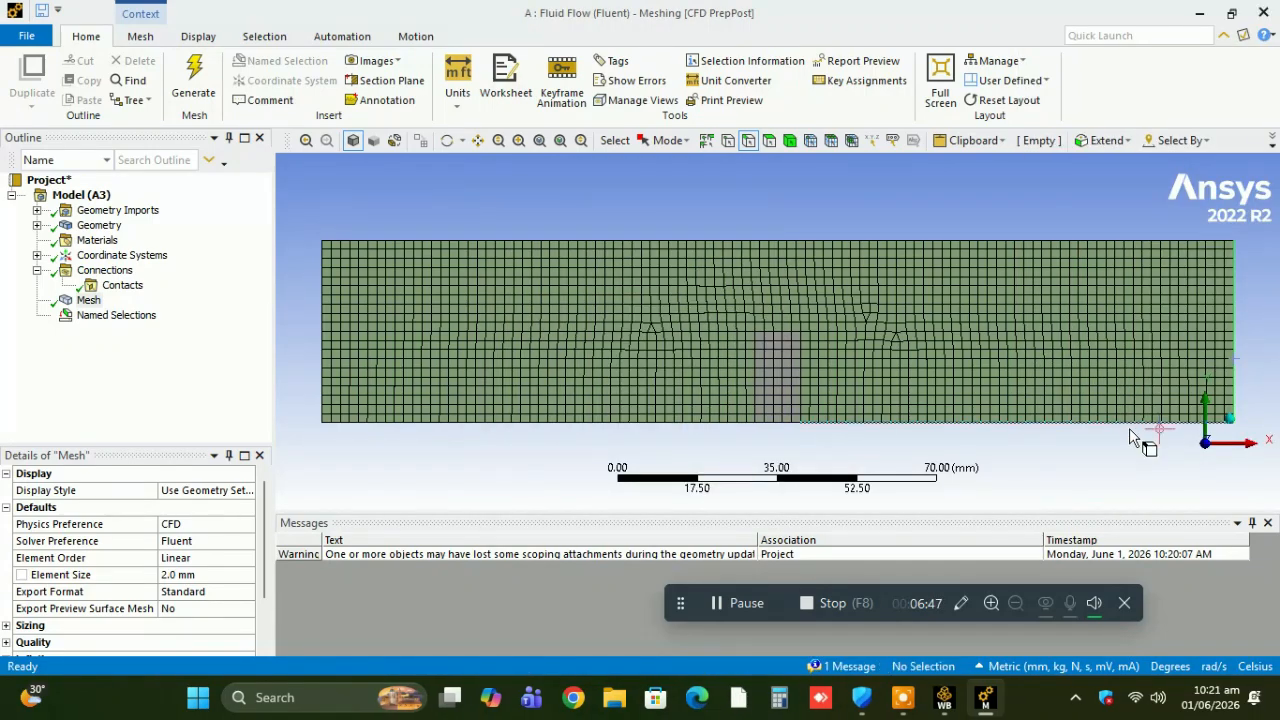
Create a named selection "fixed layer" from the bottom edge of the small block.
click(777, 432)
right_click(777, 432)
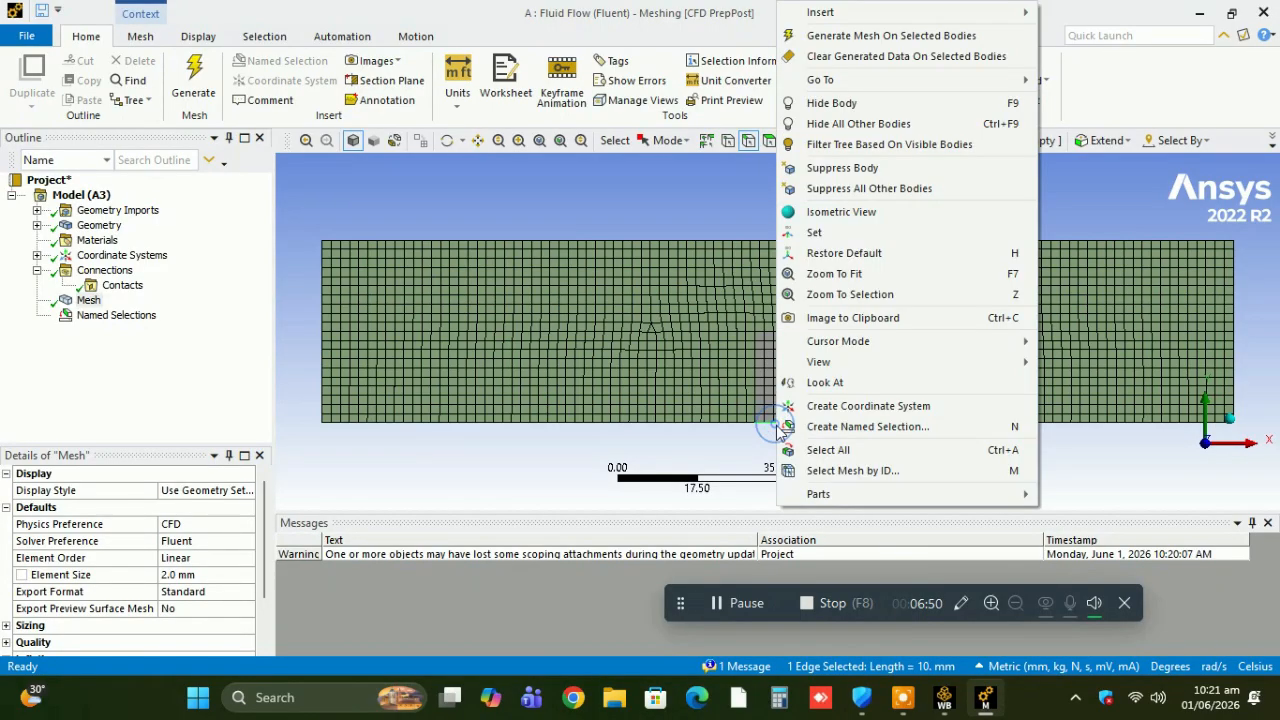
click(820, 430)
text(fixed layer)
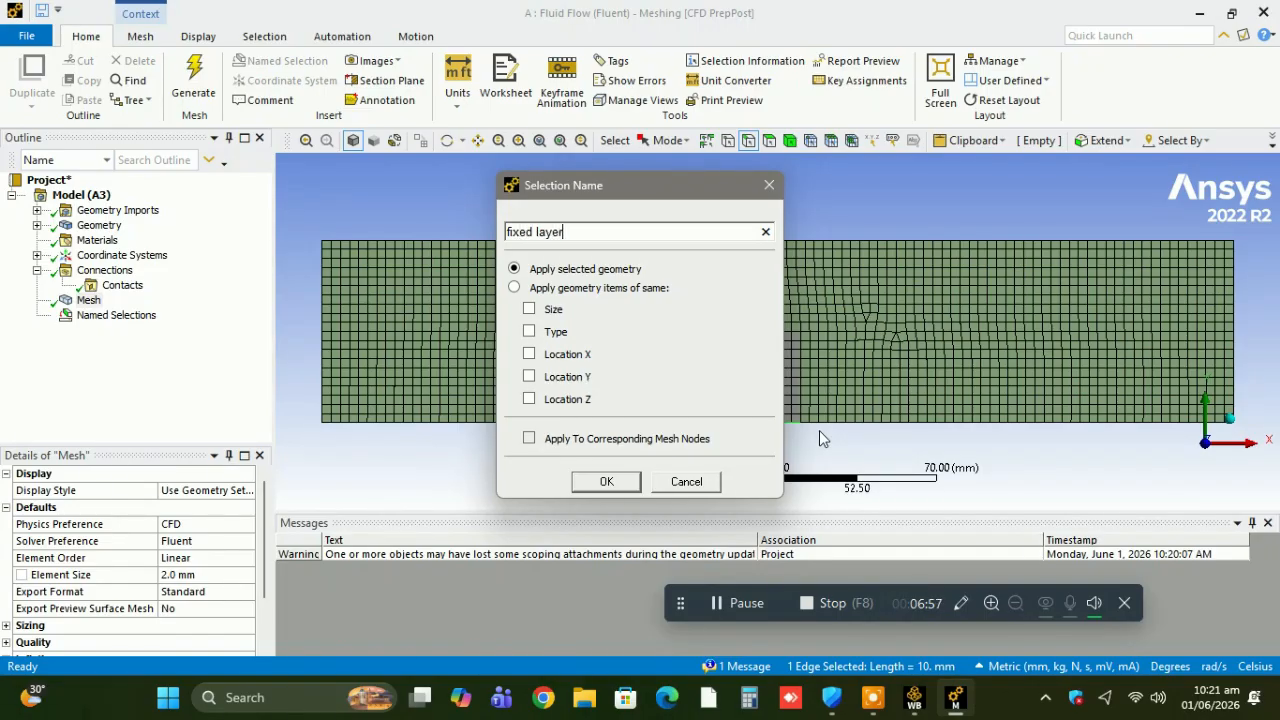
key(Return)
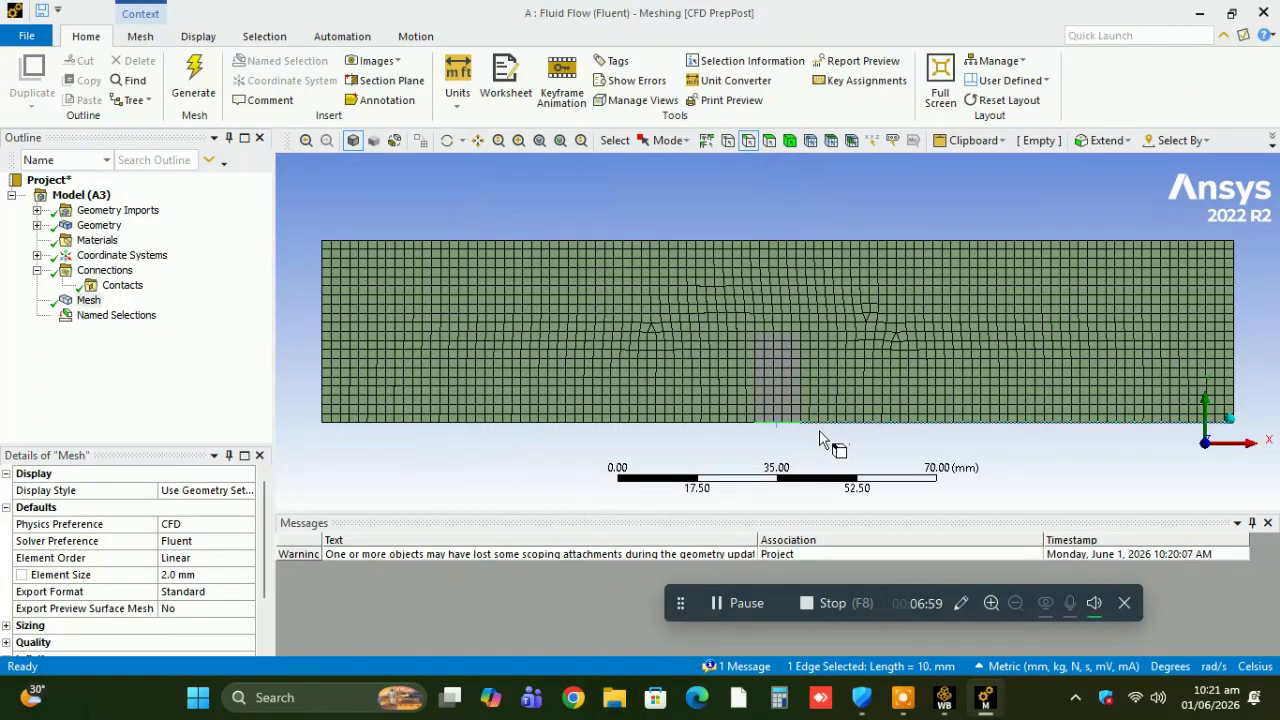
Hide the channel's surface body so that only the small block is displayed.
click(38, 226)
click(62, 241)
click(118, 258)
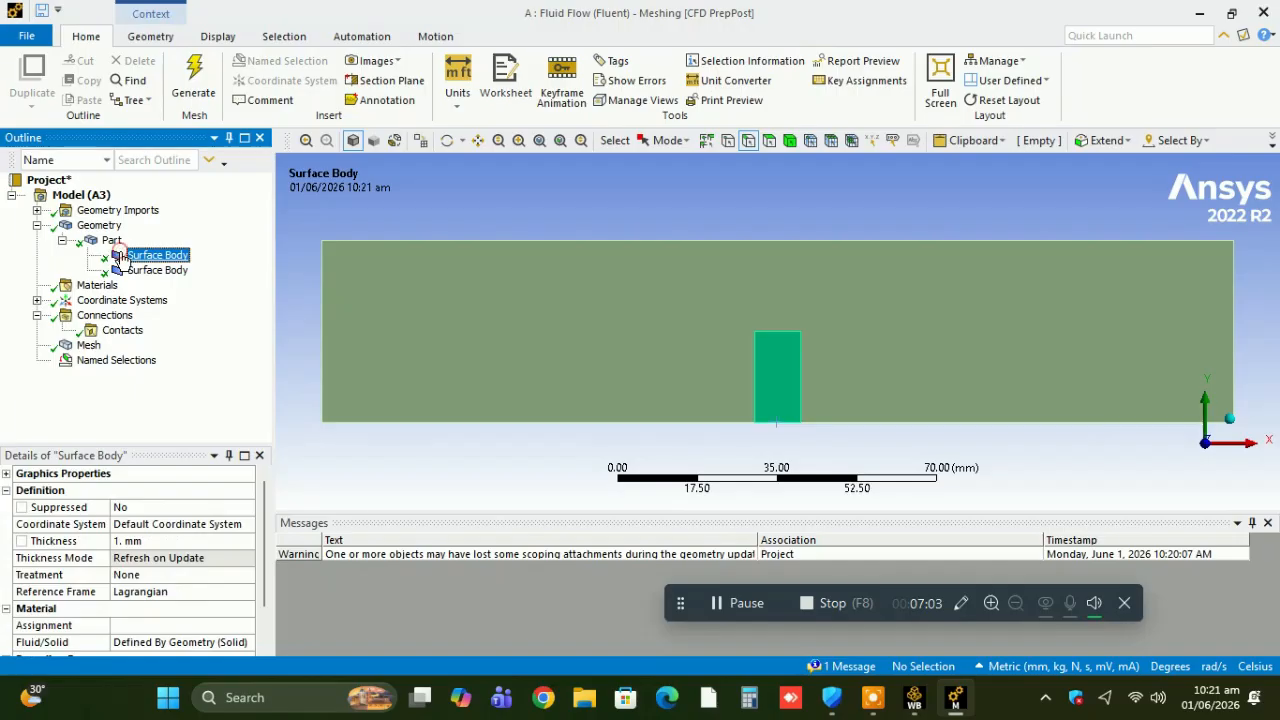
click(130, 272)
right_click(130, 274)
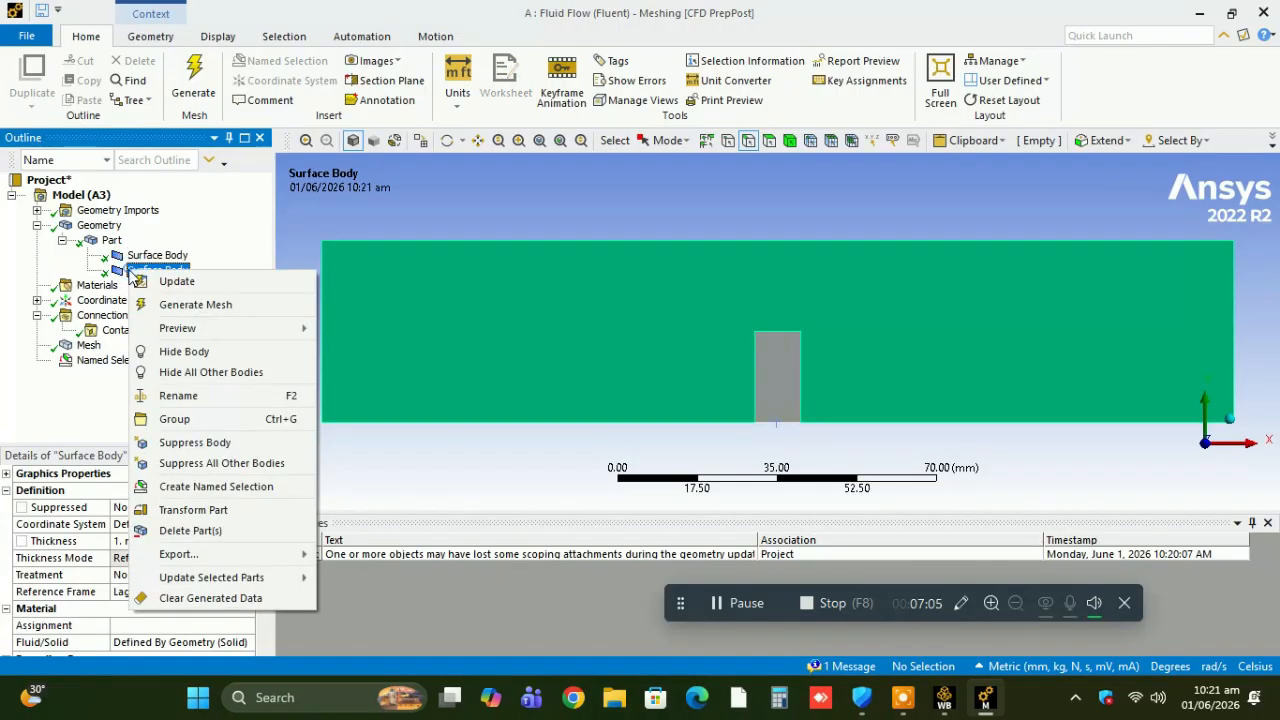
click(172, 352)
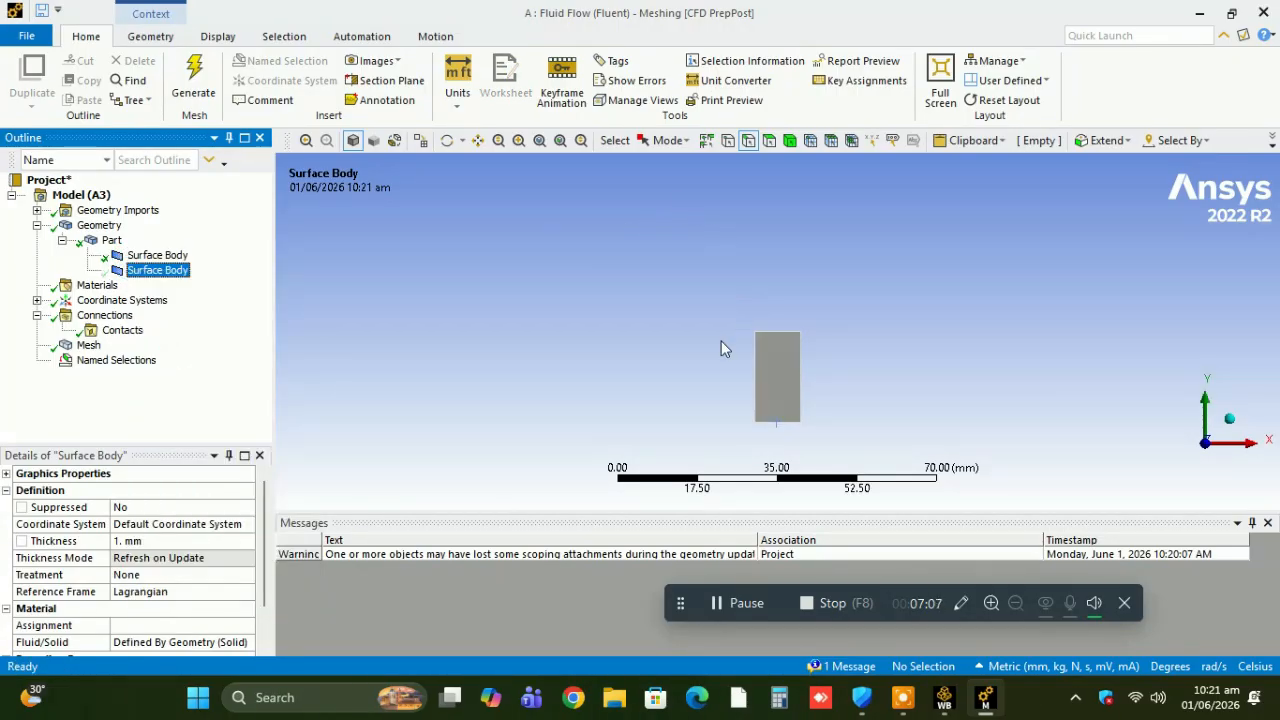
Create a named selection "wall solid body" from the block's left, top and right edges.
click(754, 374)
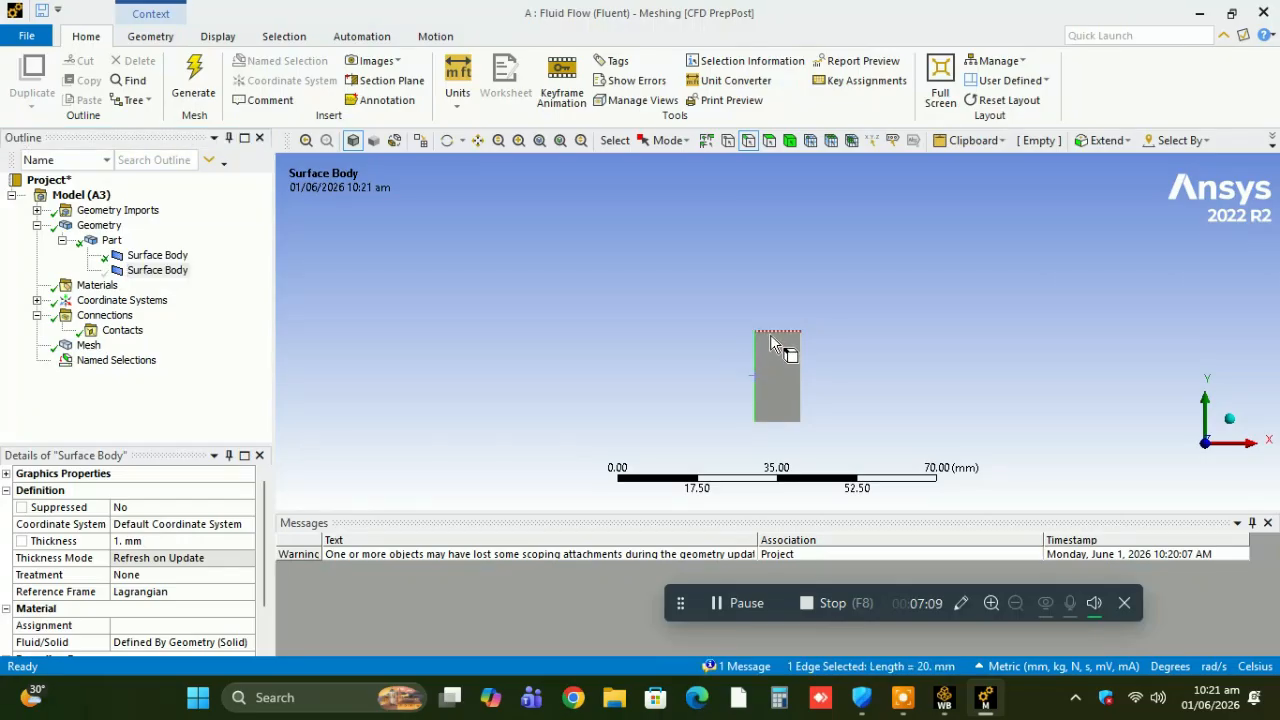
ctrl+click(770, 333)
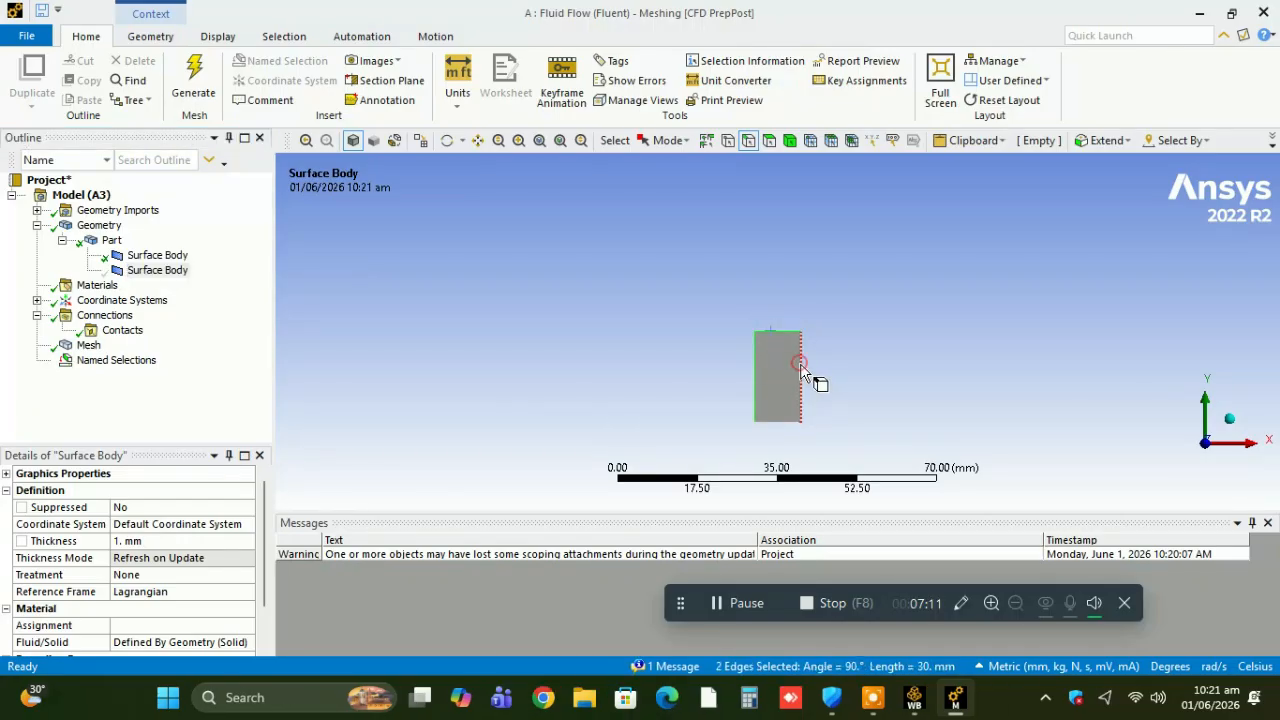
ctrl+click(800, 363)
right_click(800, 363)
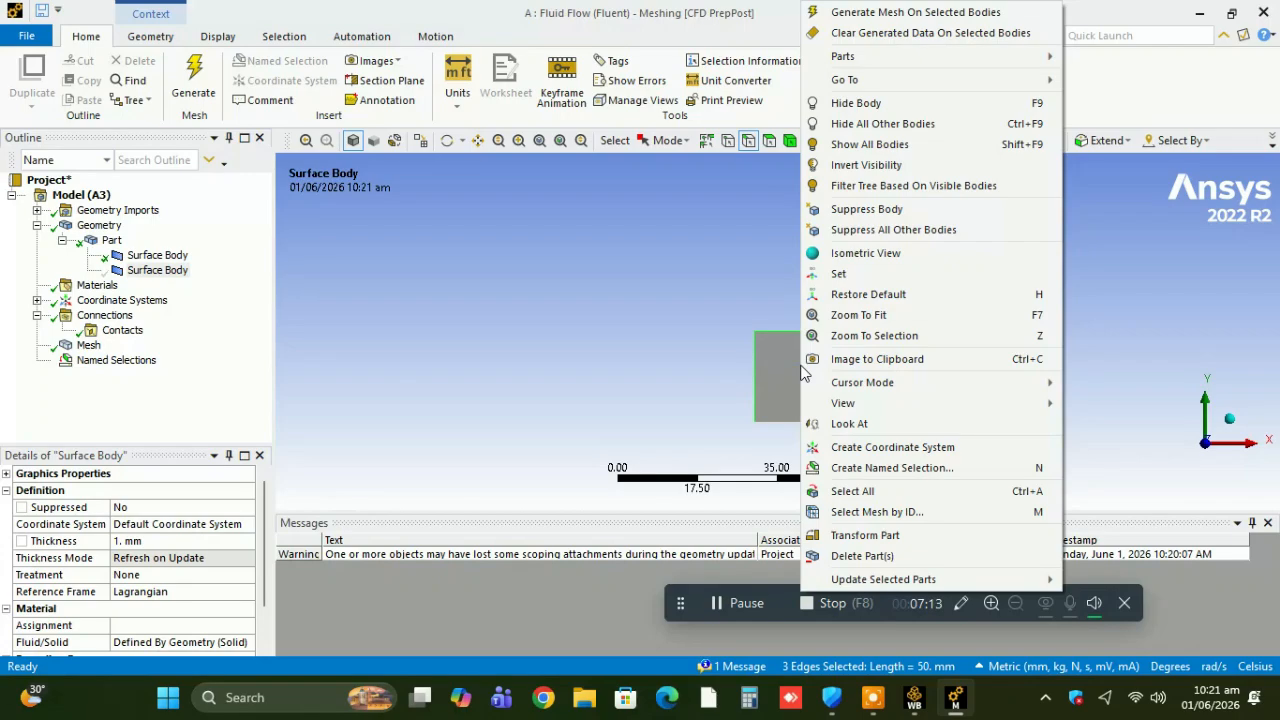
click(893, 468)
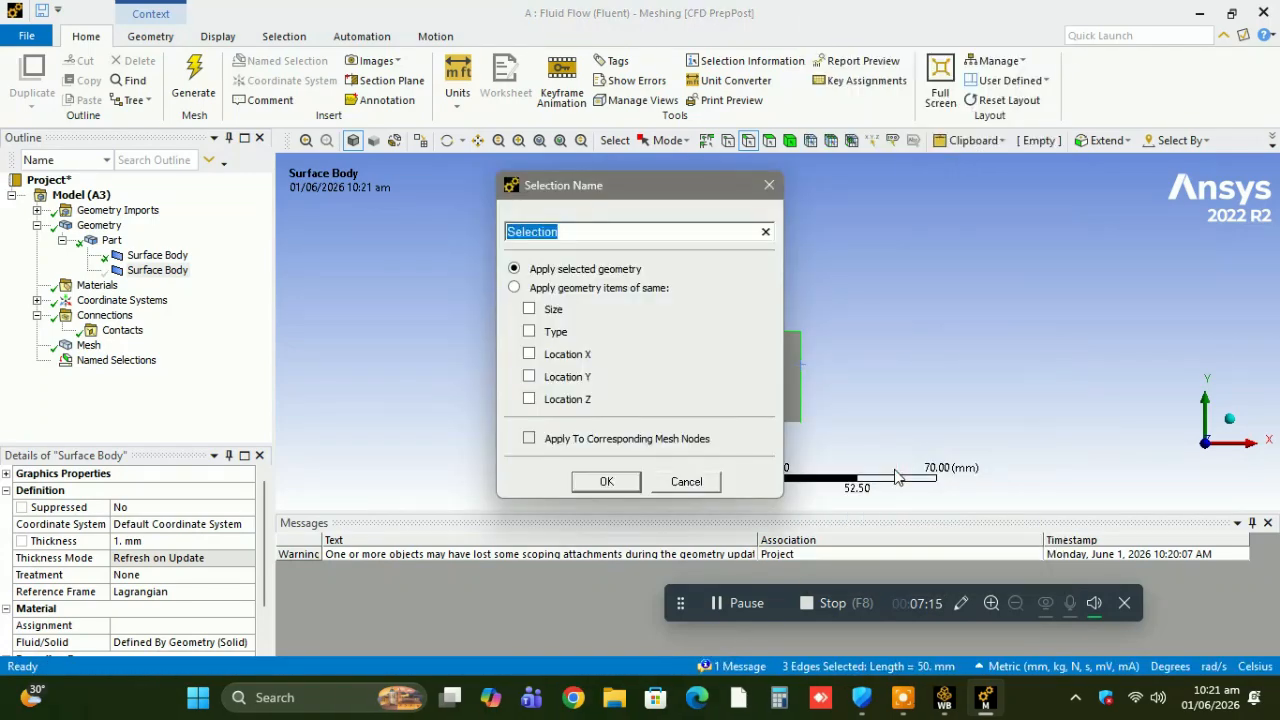
text(wa)
text(ll wher)
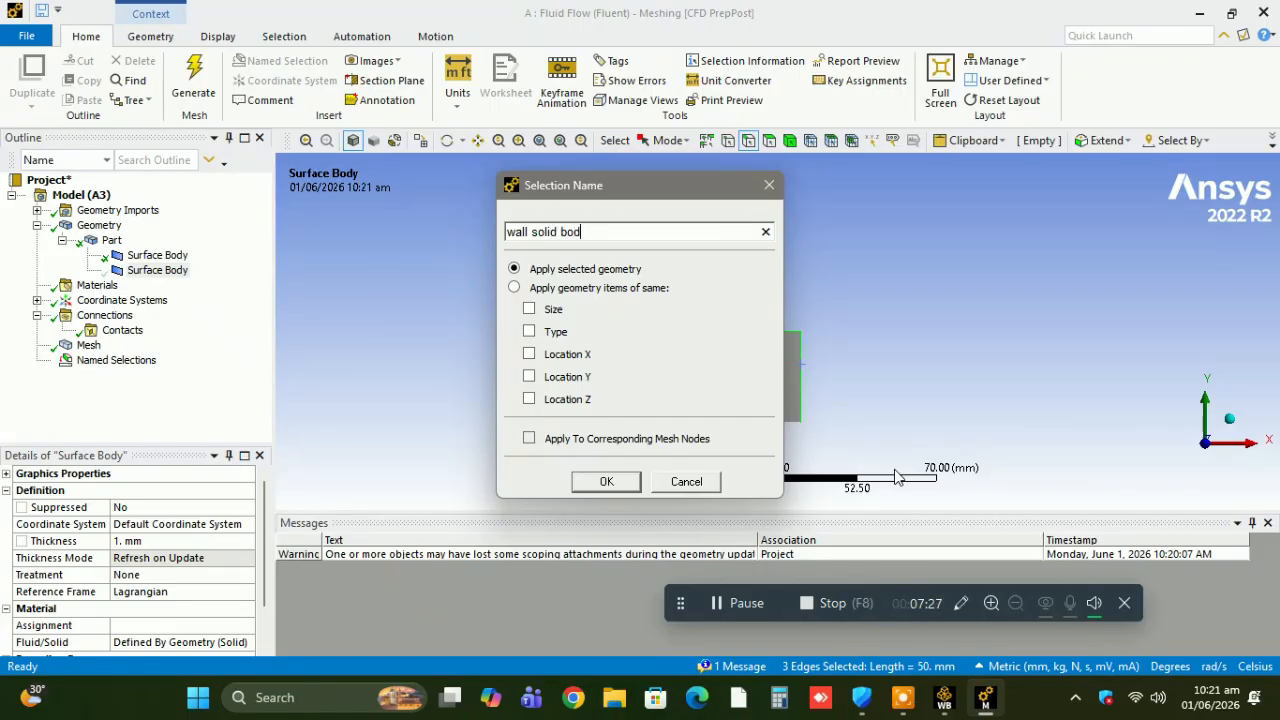
key(Return)
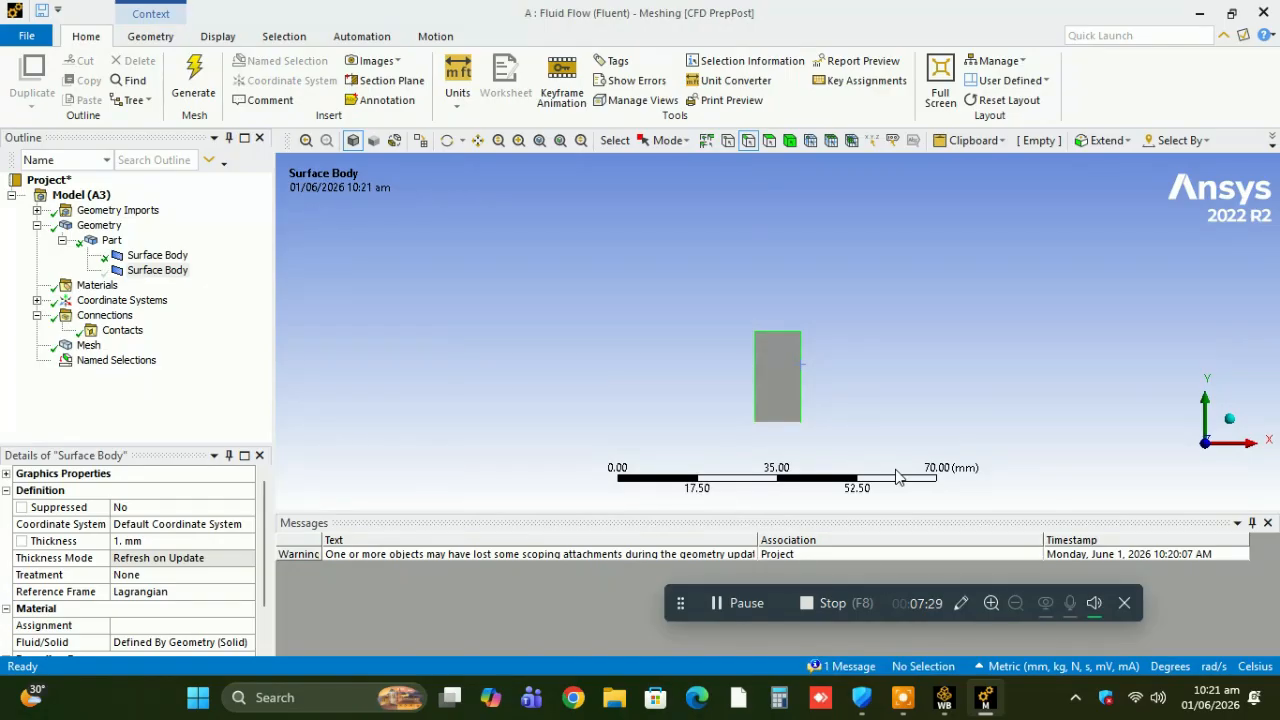
Review the inlet, outlet, fixed layer and wall solid body named selections with the channel hidden.
click(37, 360)
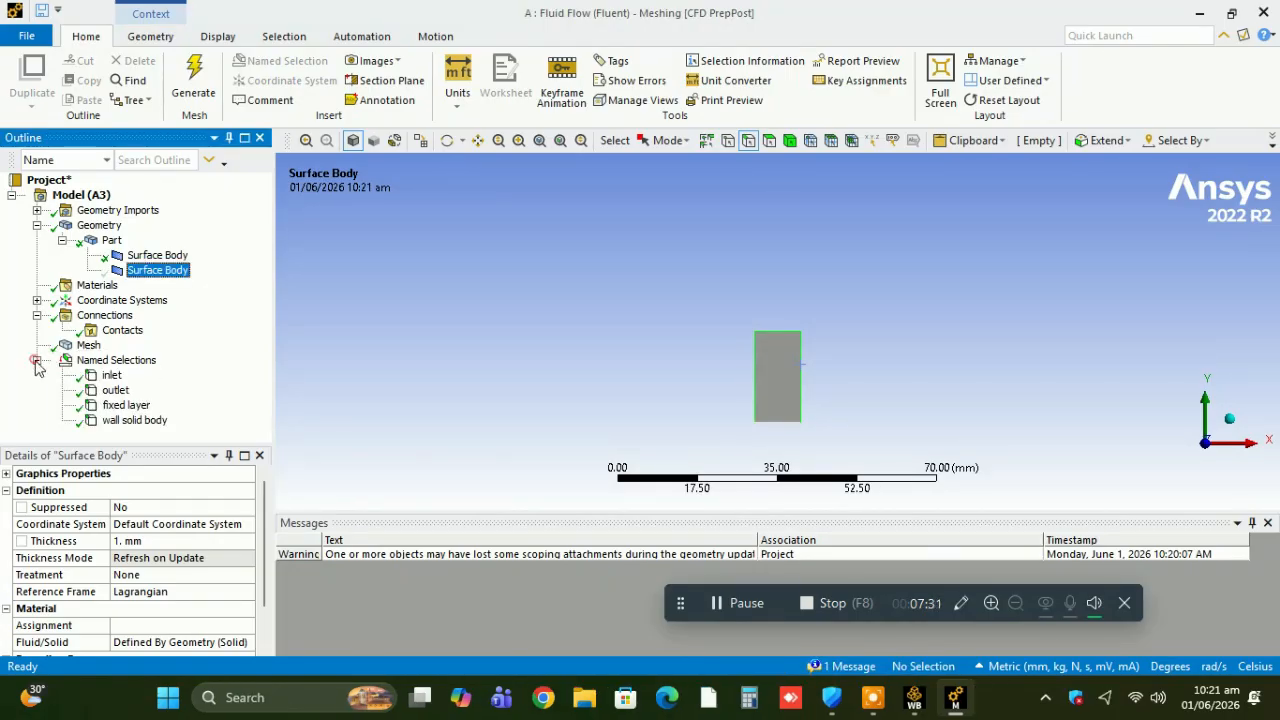
click(100, 376)
ctrl+click(114, 390)
ctrl+click(113, 406)
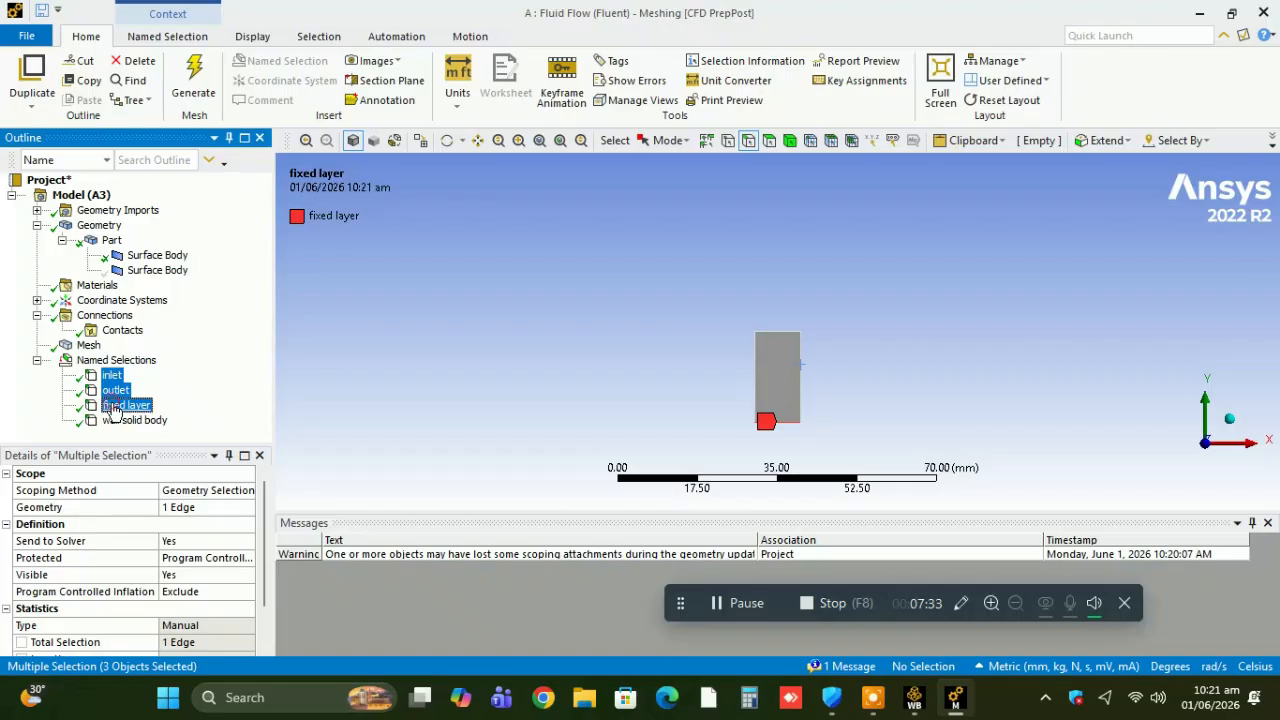
ctrl+click(120, 420)
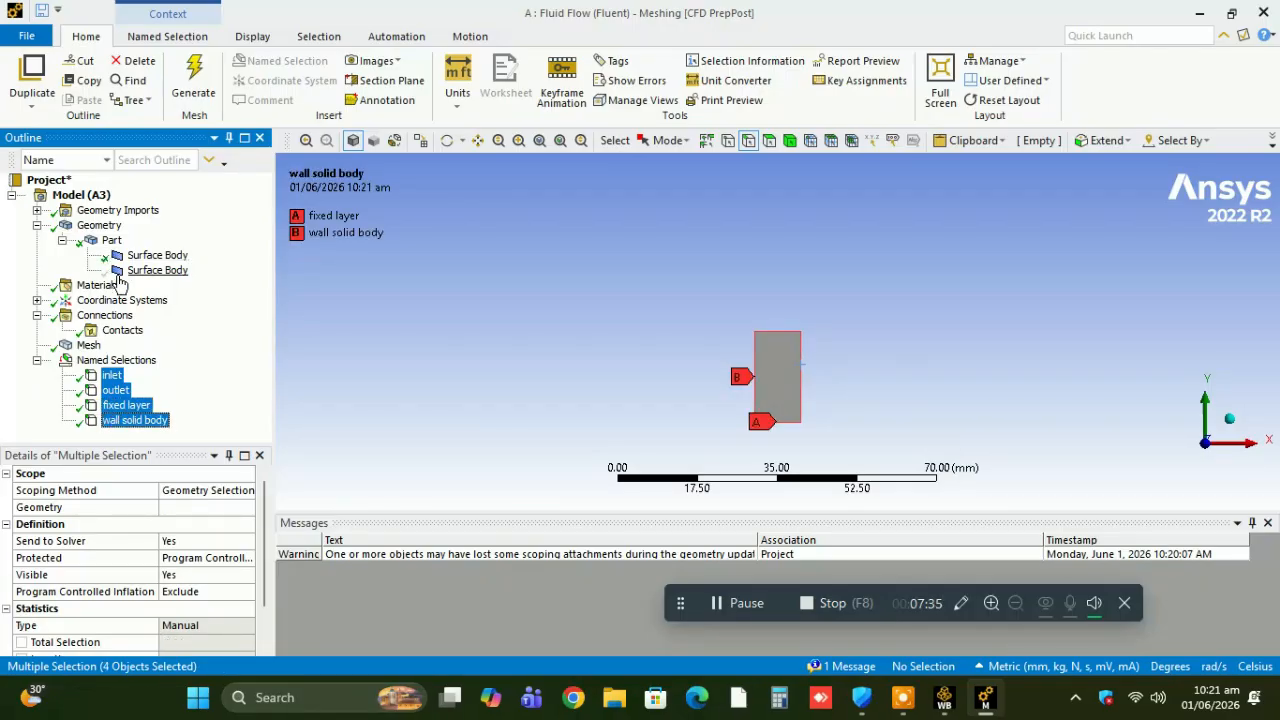
Show all bodies and highlight the four named selections together on the full model.
click(121, 272)
right_click(121, 274)
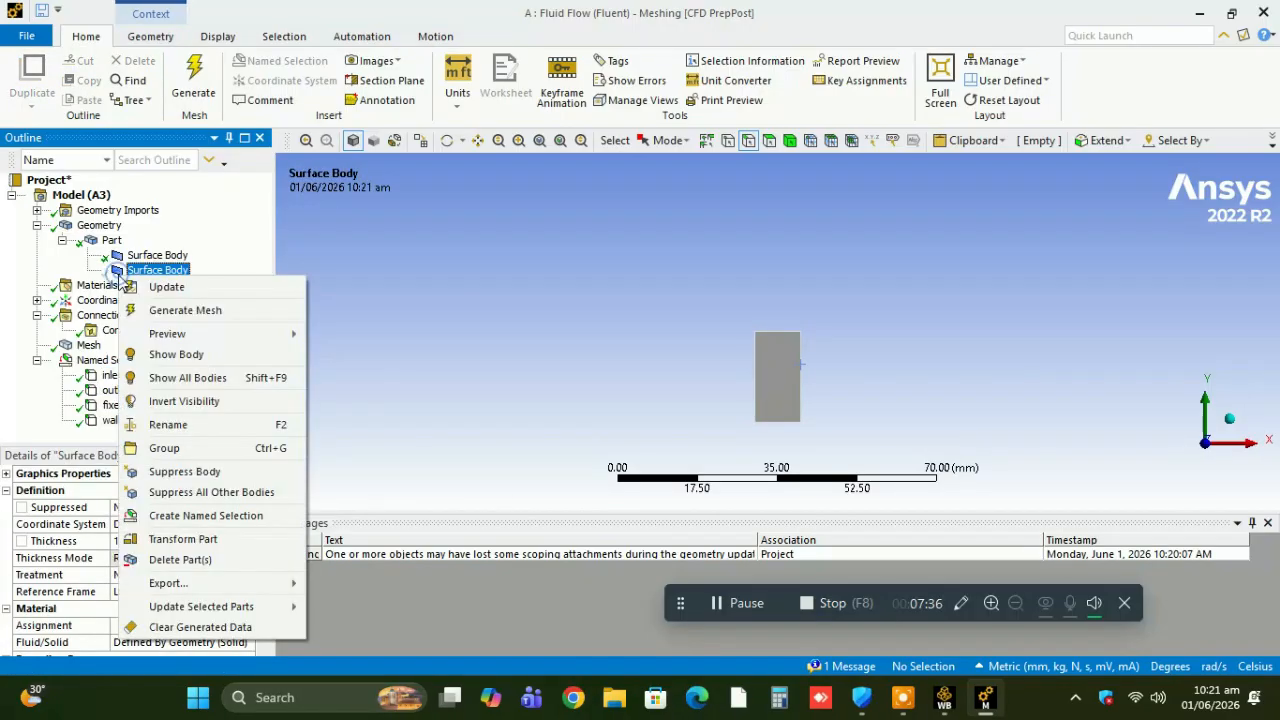
click(186, 378)
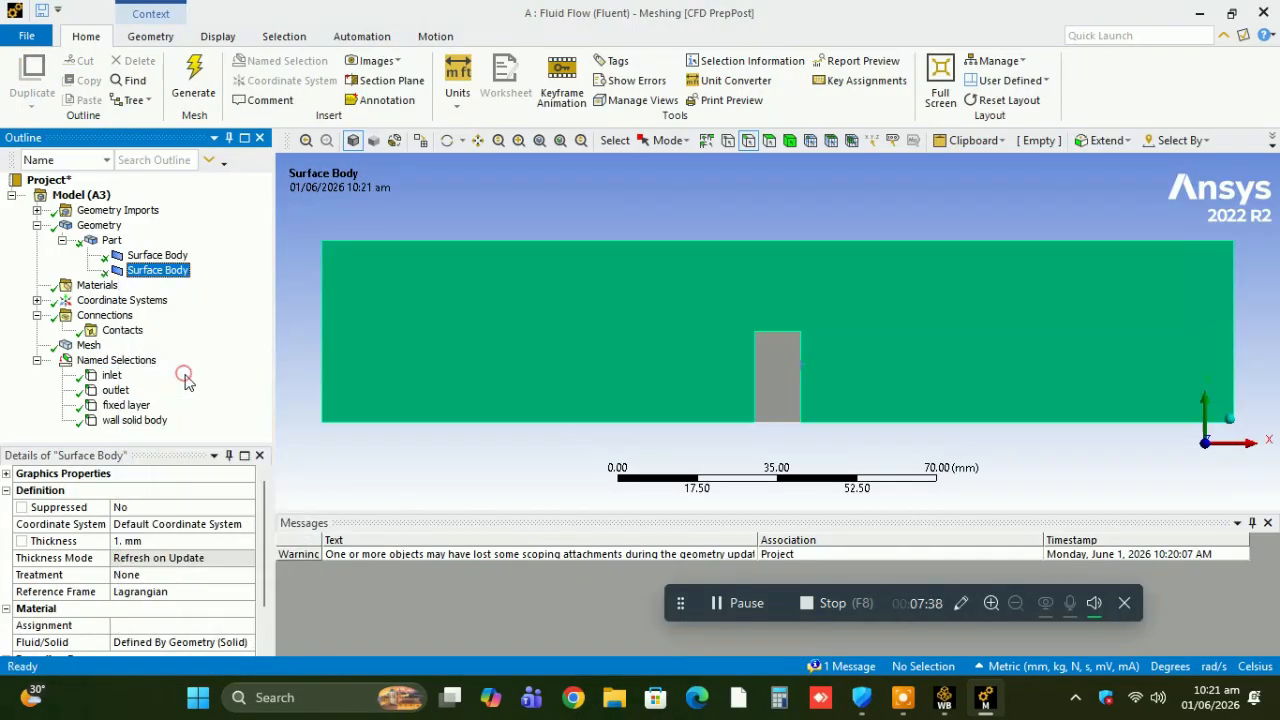
click(111, 376)
ctrl+click(115, 390)
ctrl+click(120, 405)
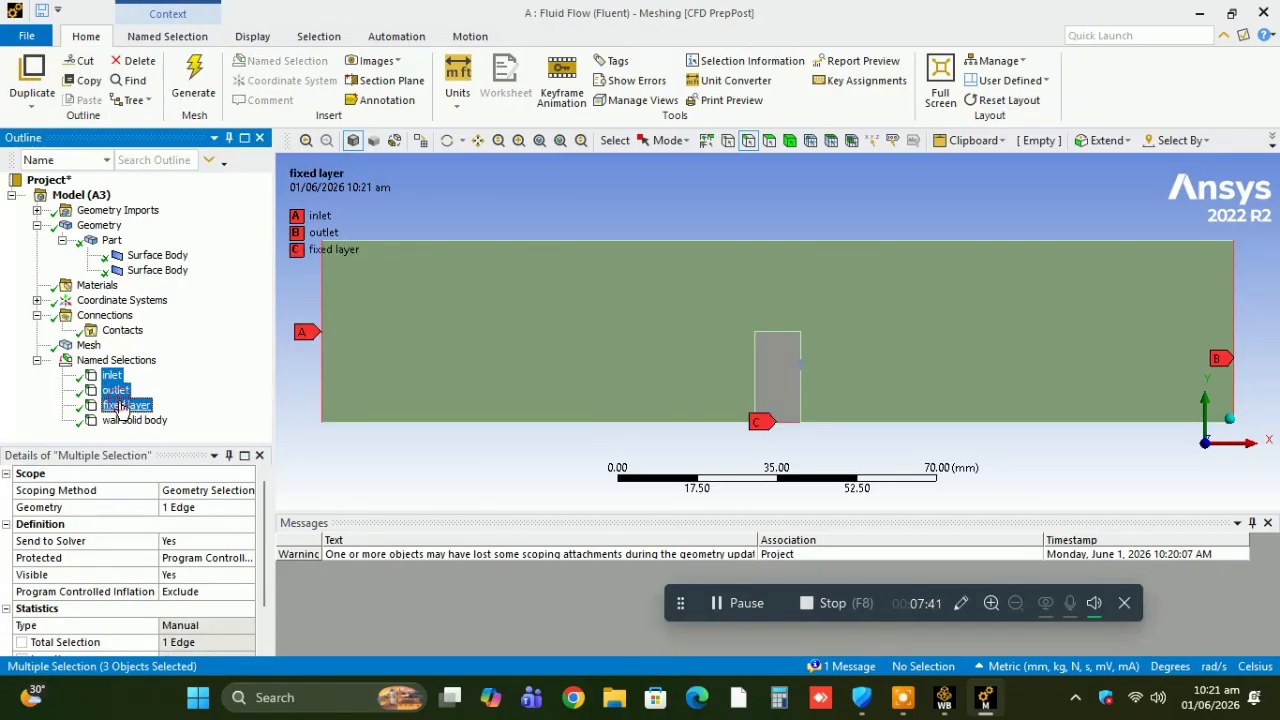
ctrl+click(127, 421)
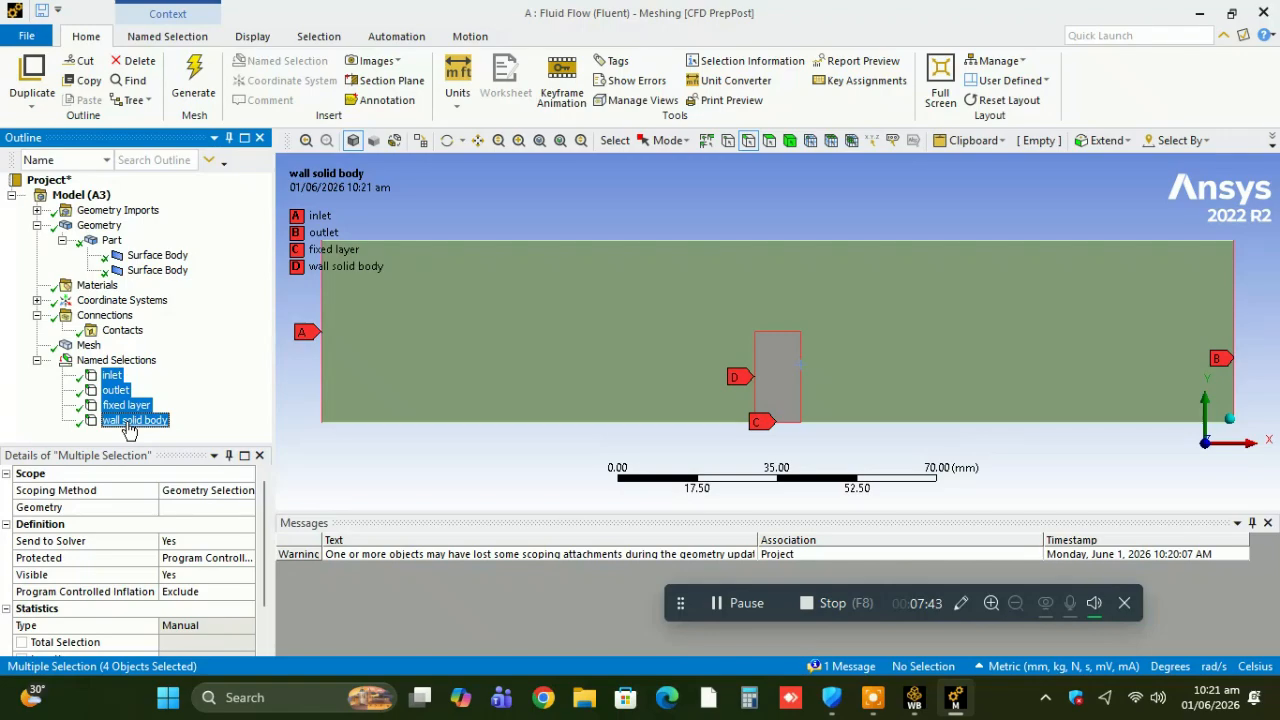
Save the project with the four named selections and close the Meshing editor.
click(38, 14)
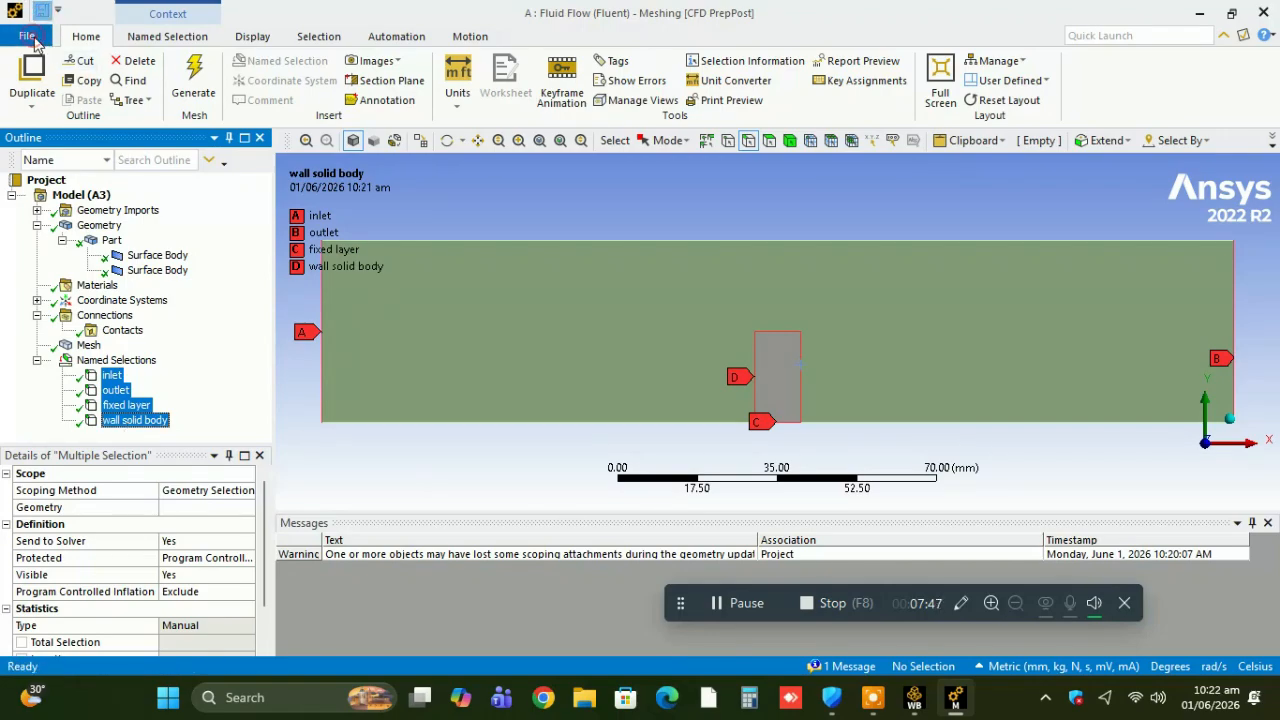
click(30, 37)
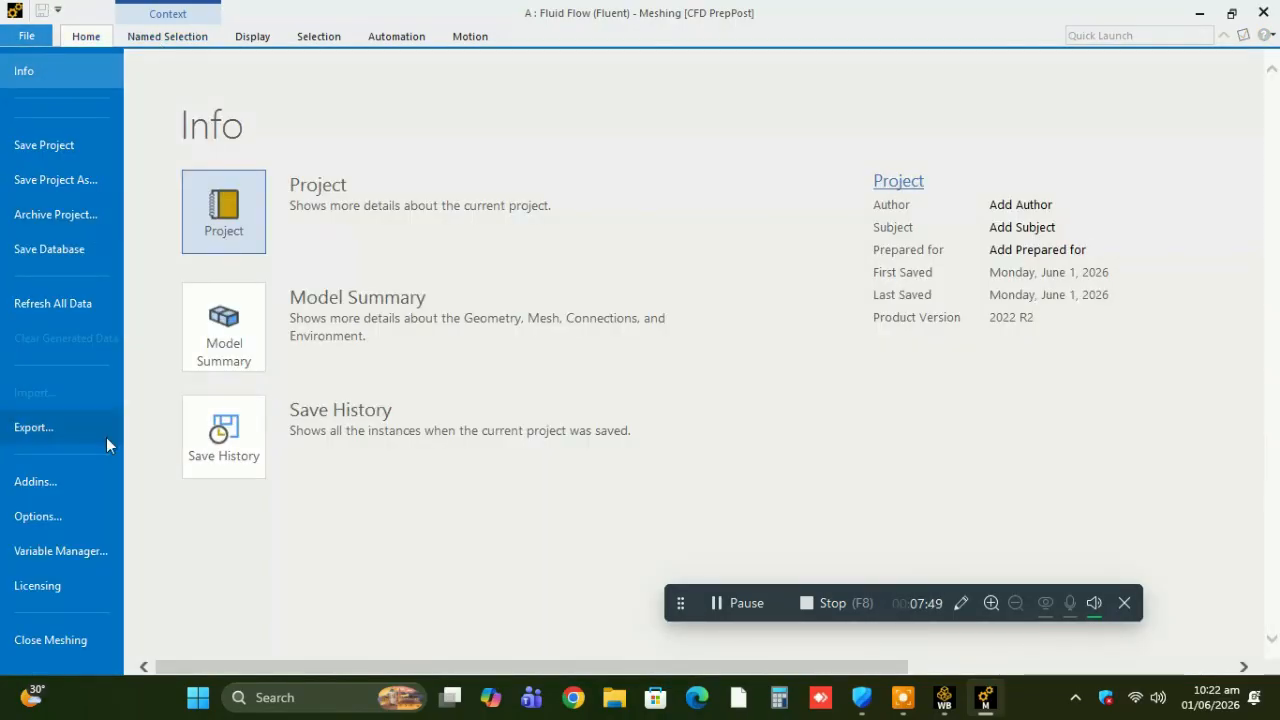
click(45, 638)
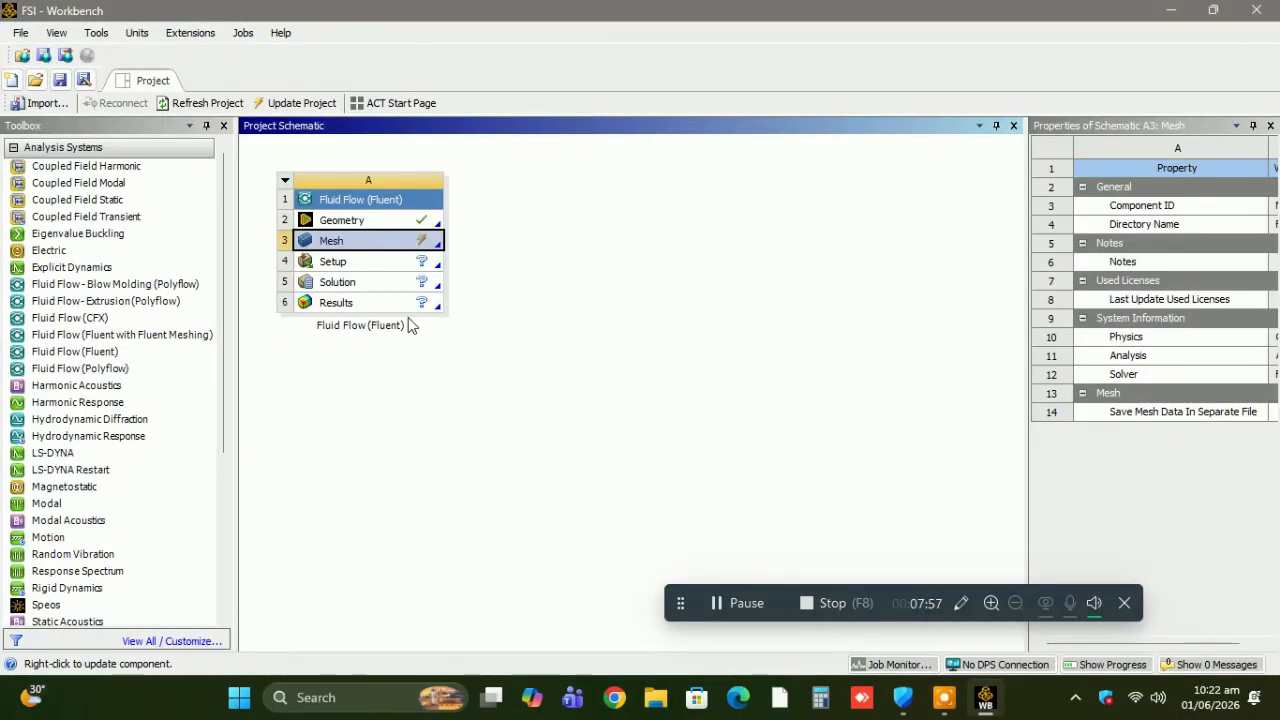
Update the Setup cell of the Fluid Flow (Fluent) system in the Workbench project schematic.
click(380, 264)
right_click(382, 268)
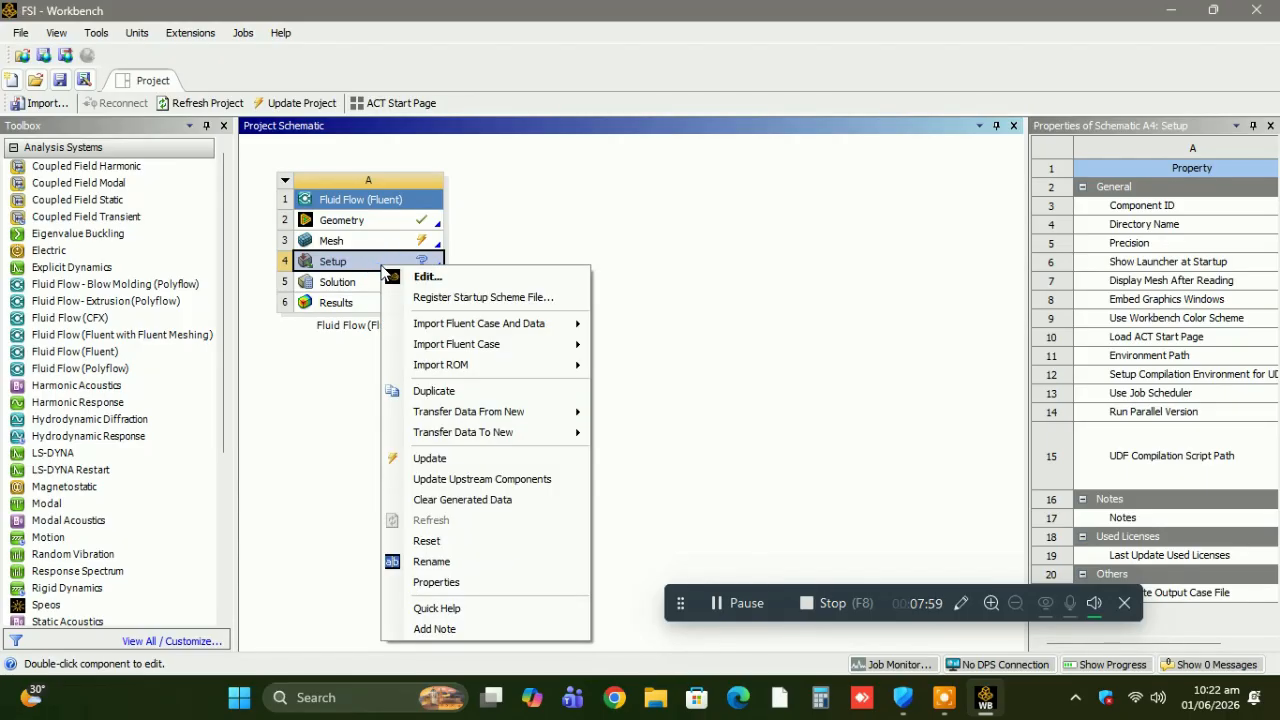
click(464, 462)
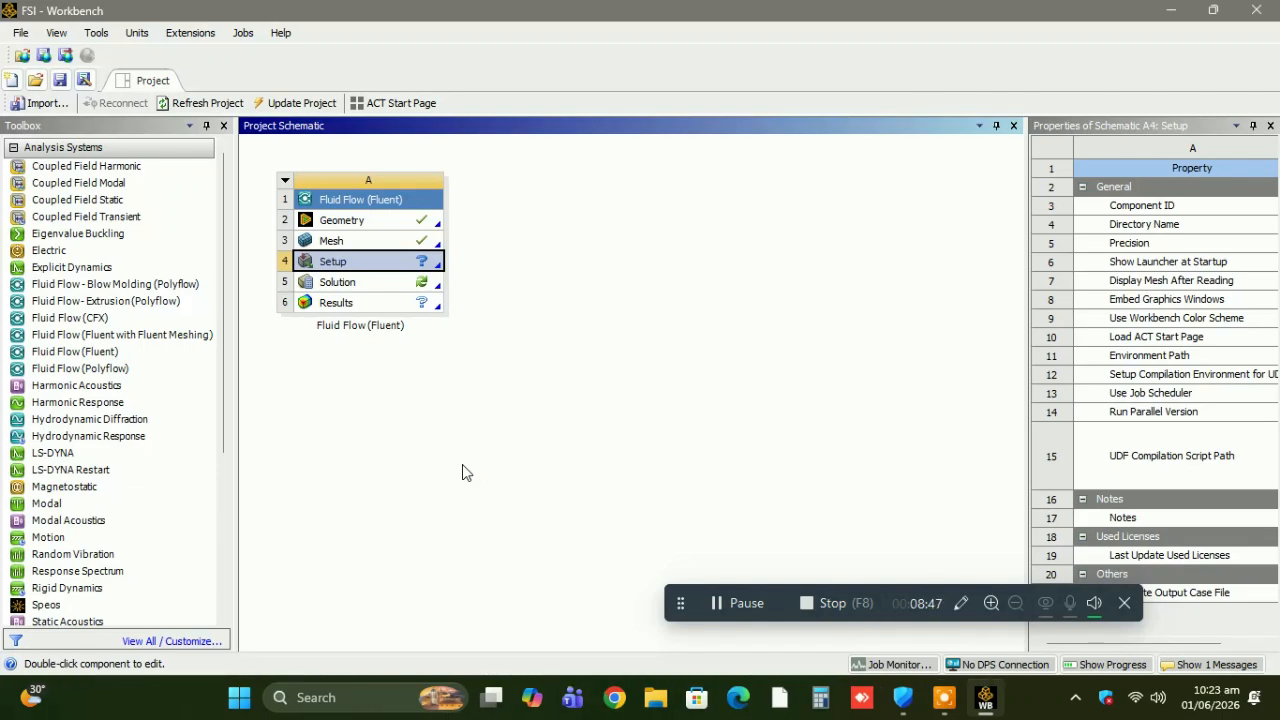
Open the Setup cell and start Fluent with the launcher's default options.
double_click(401, 264)
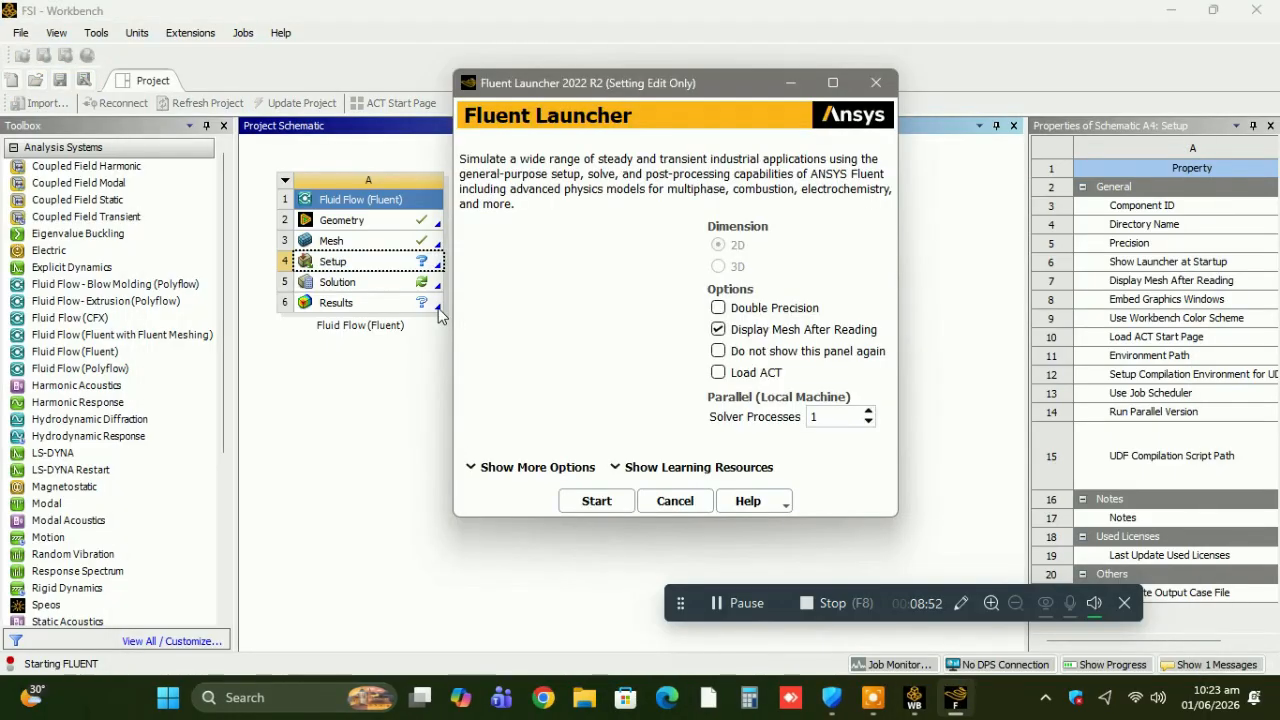
click(571, 500)
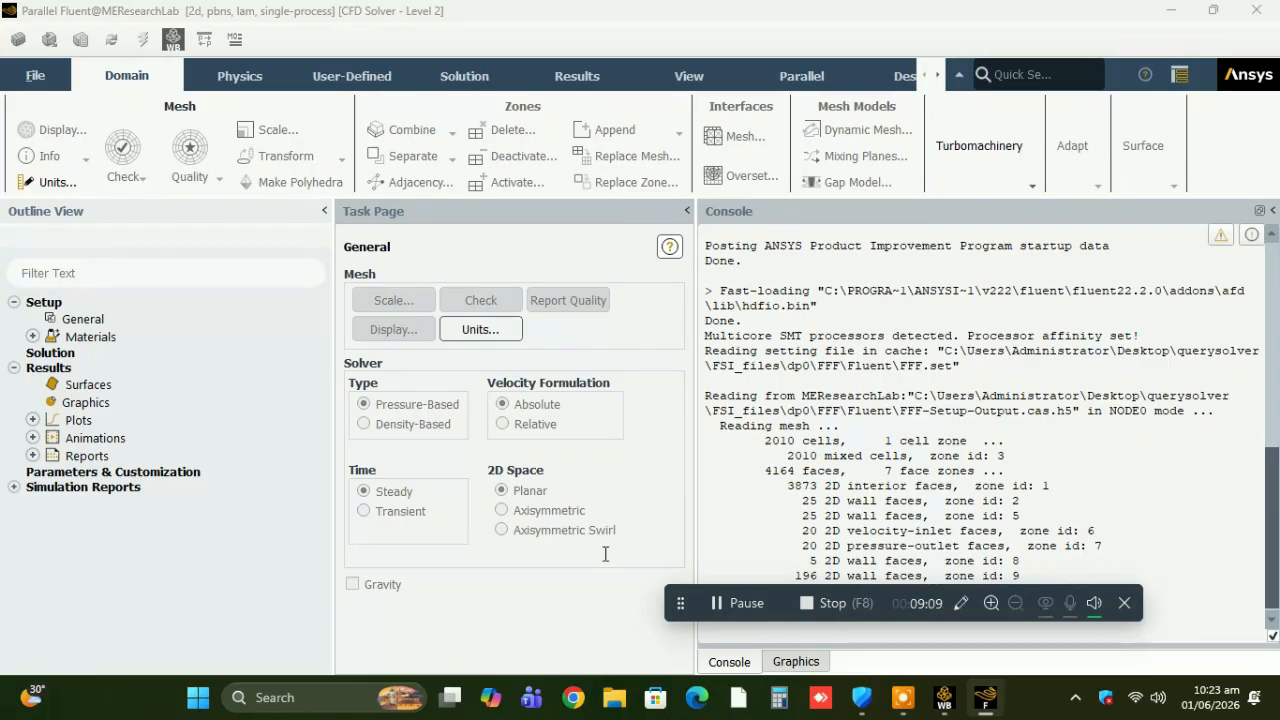
click(190, 390)
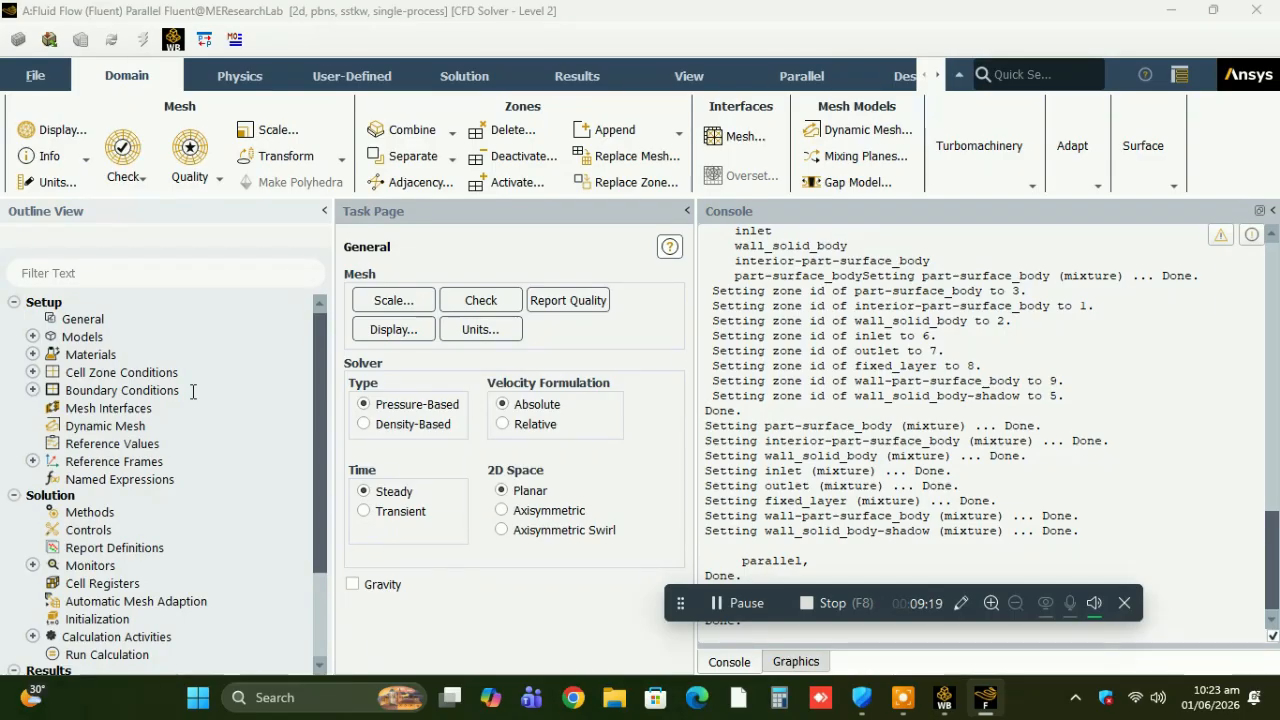
Expand the models, materials and cell zone conditions to examine which fluid and solid cell zones exist.
click(32, 336)
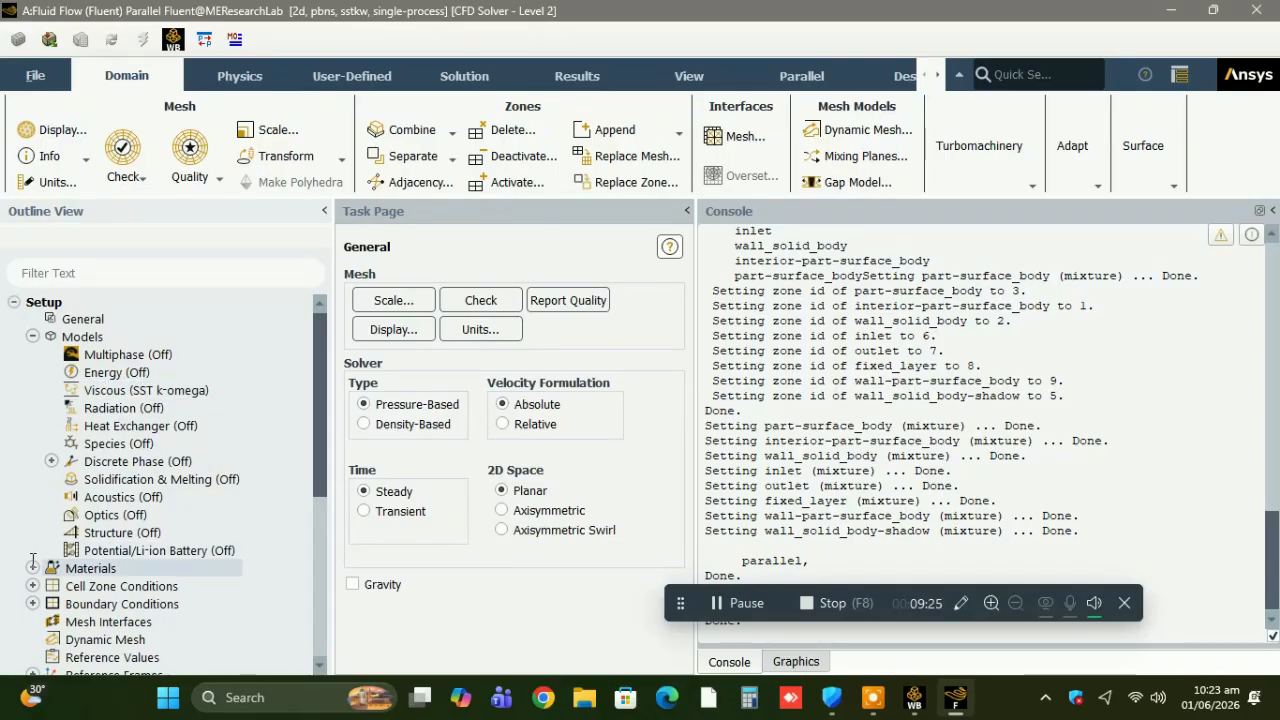
click(31, 568)
click(51, 586)
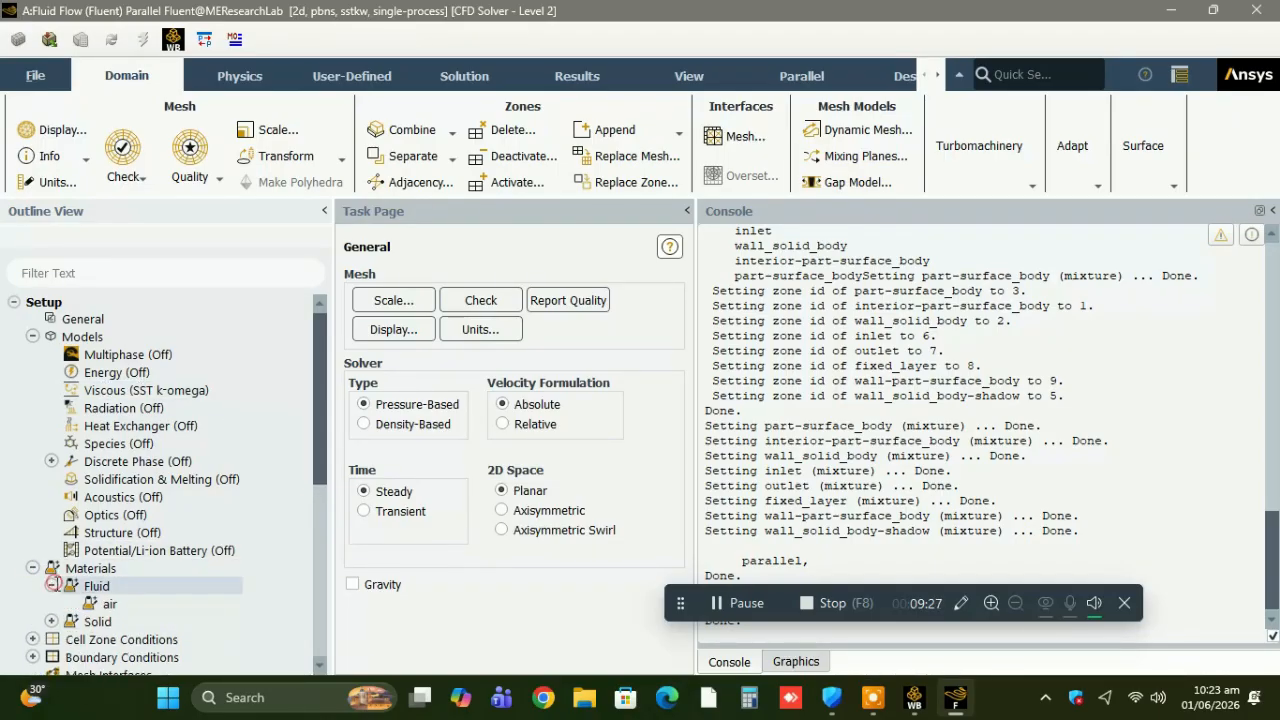
click(32, 637)
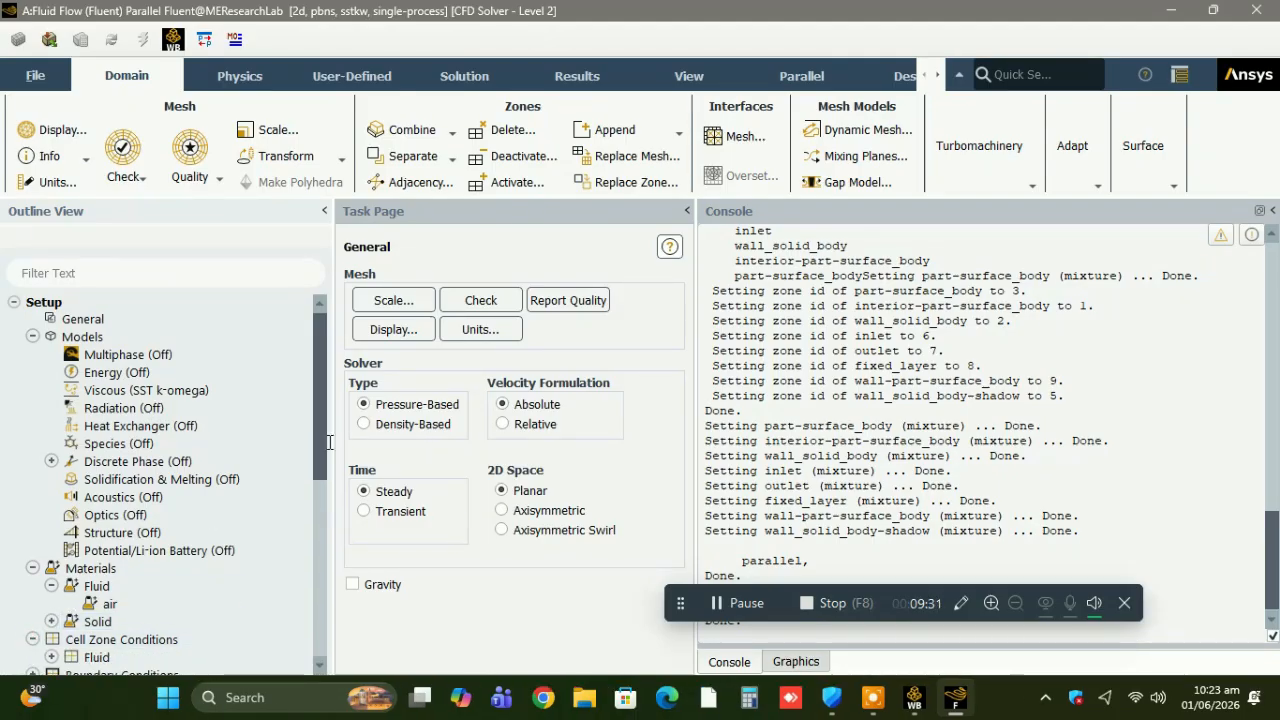
drag(326, 443, 328, 521)
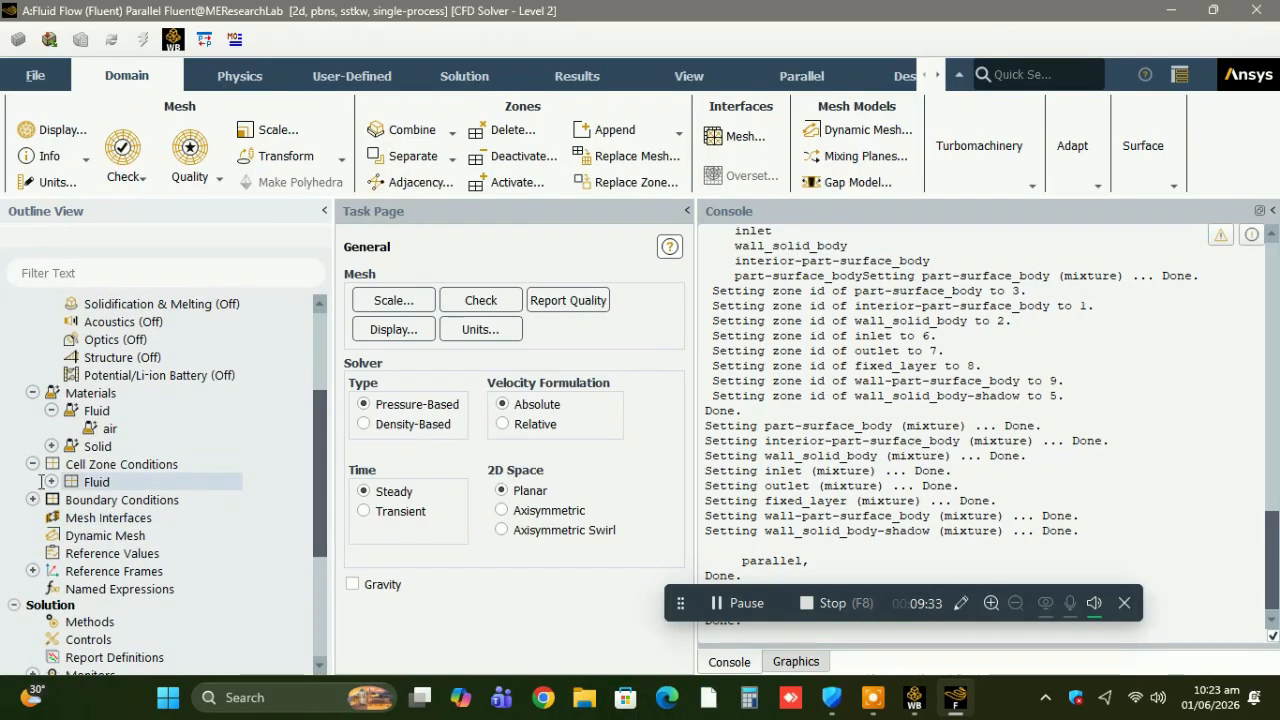
double_click(94, 482)
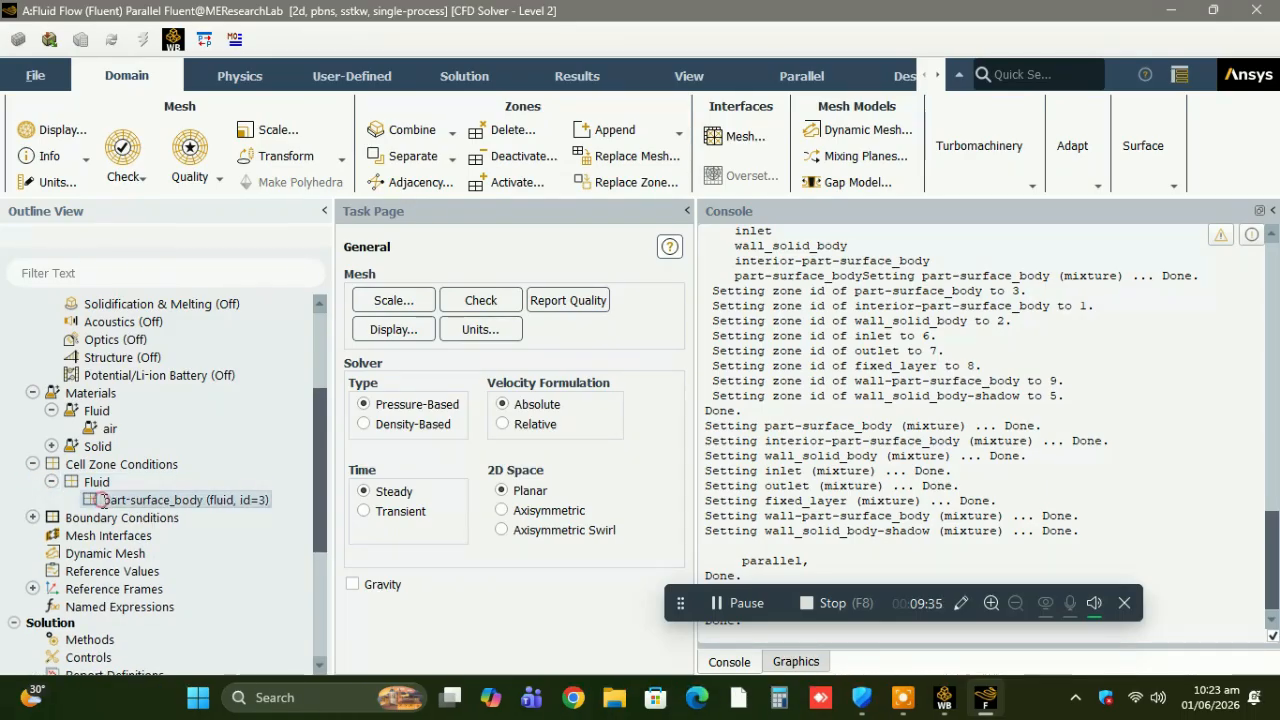
Display the mesh of the part-surface_body cell zone in the graphics view.
right_click(103, 501)
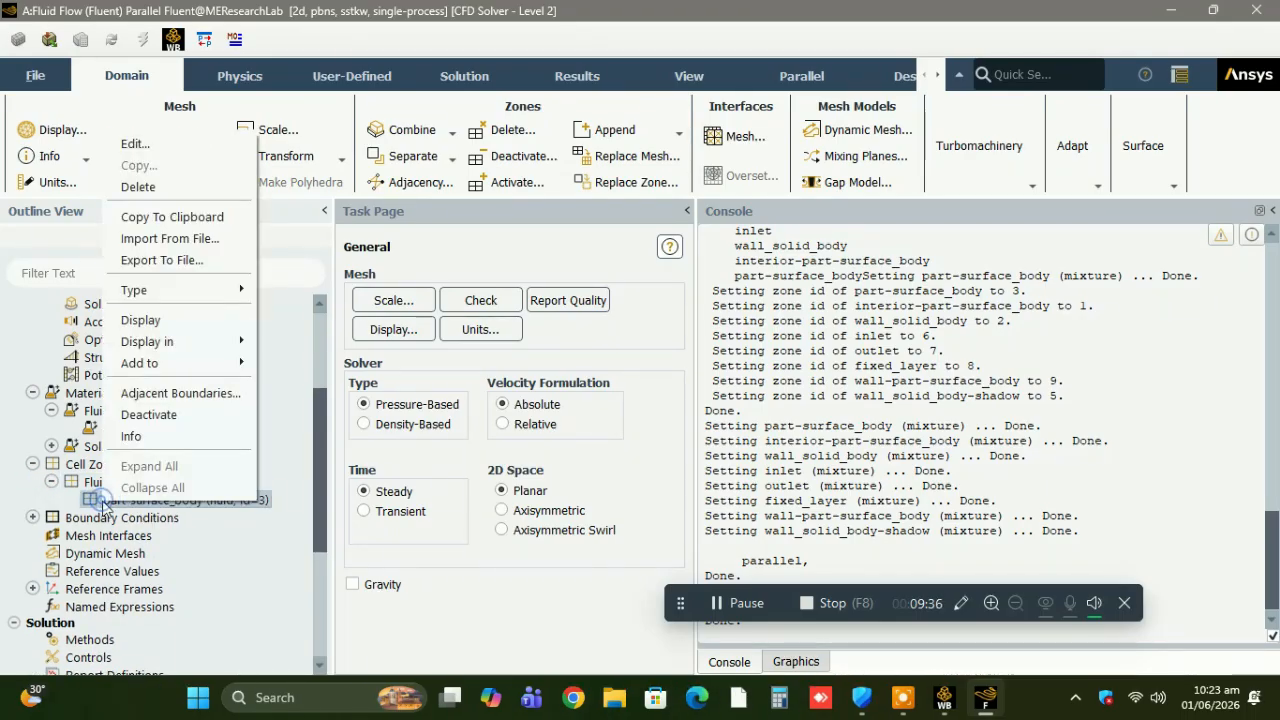
click(137, 319)
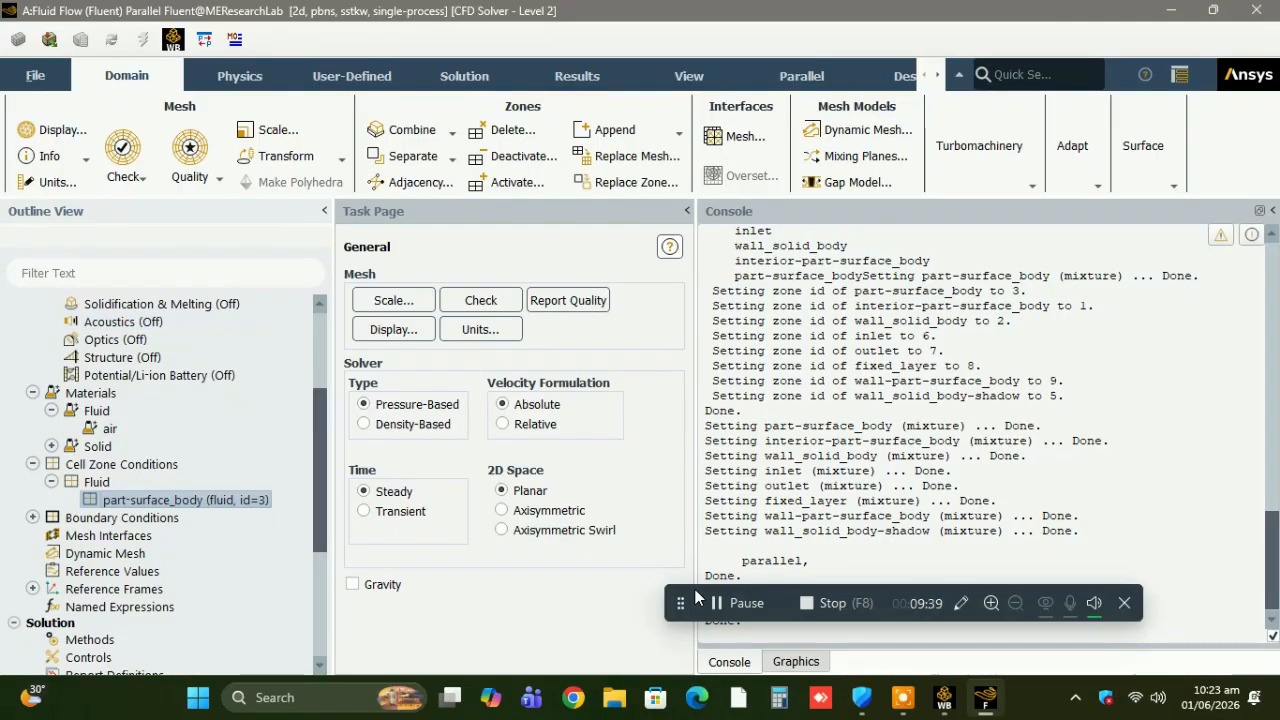
click(796, 662)
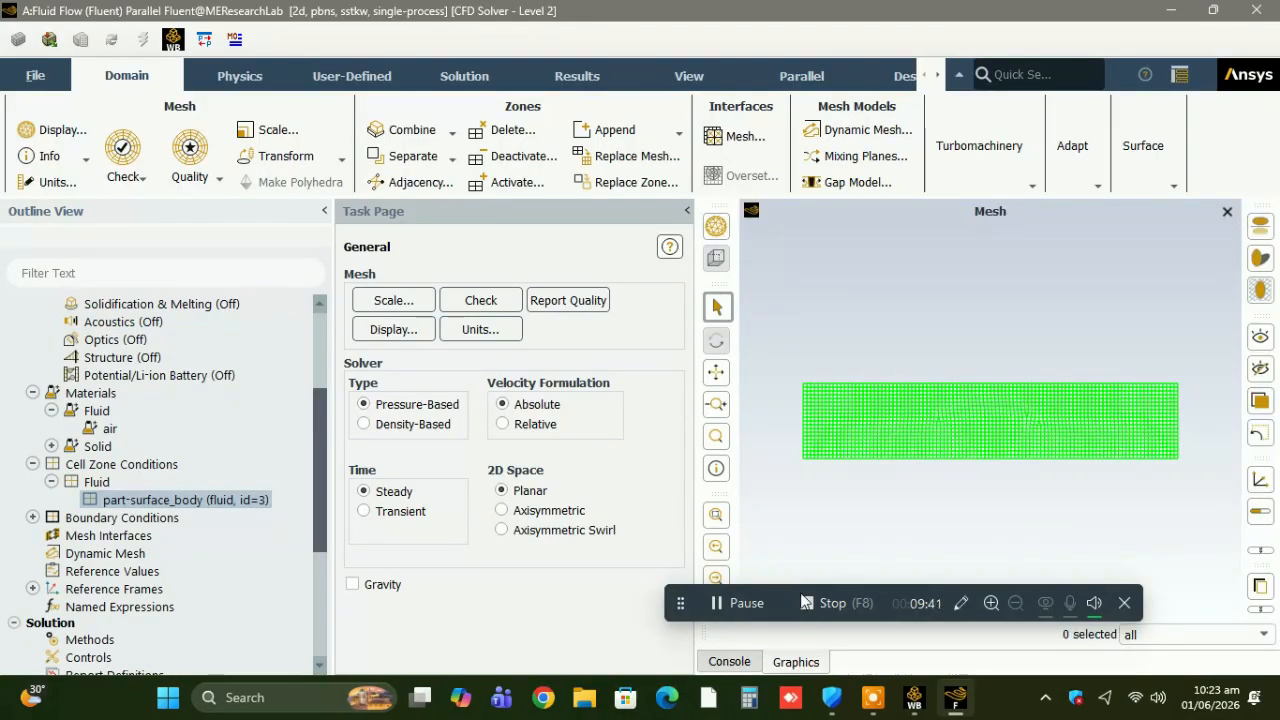
Reopen the Mesh cell from Workbench, close Fluent, and switch to the Meshing editor.
click(916, 699)
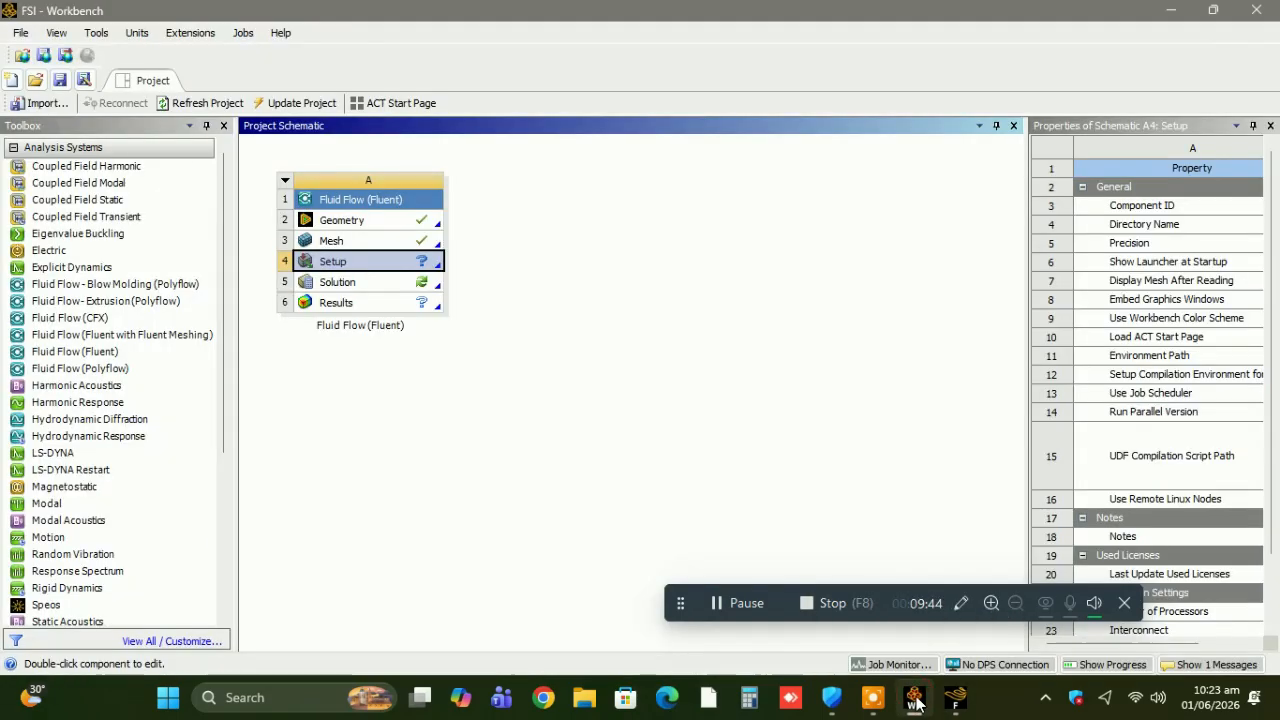
double_click(403, 245)
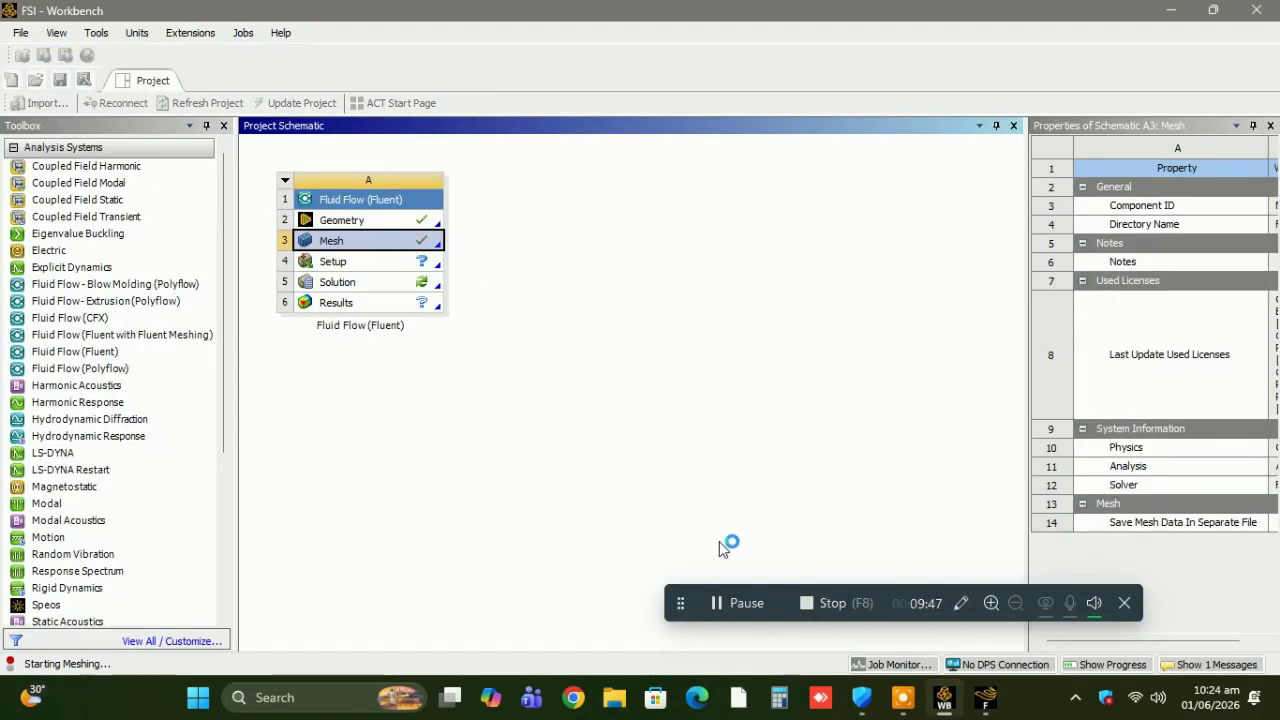
click(986, 699)
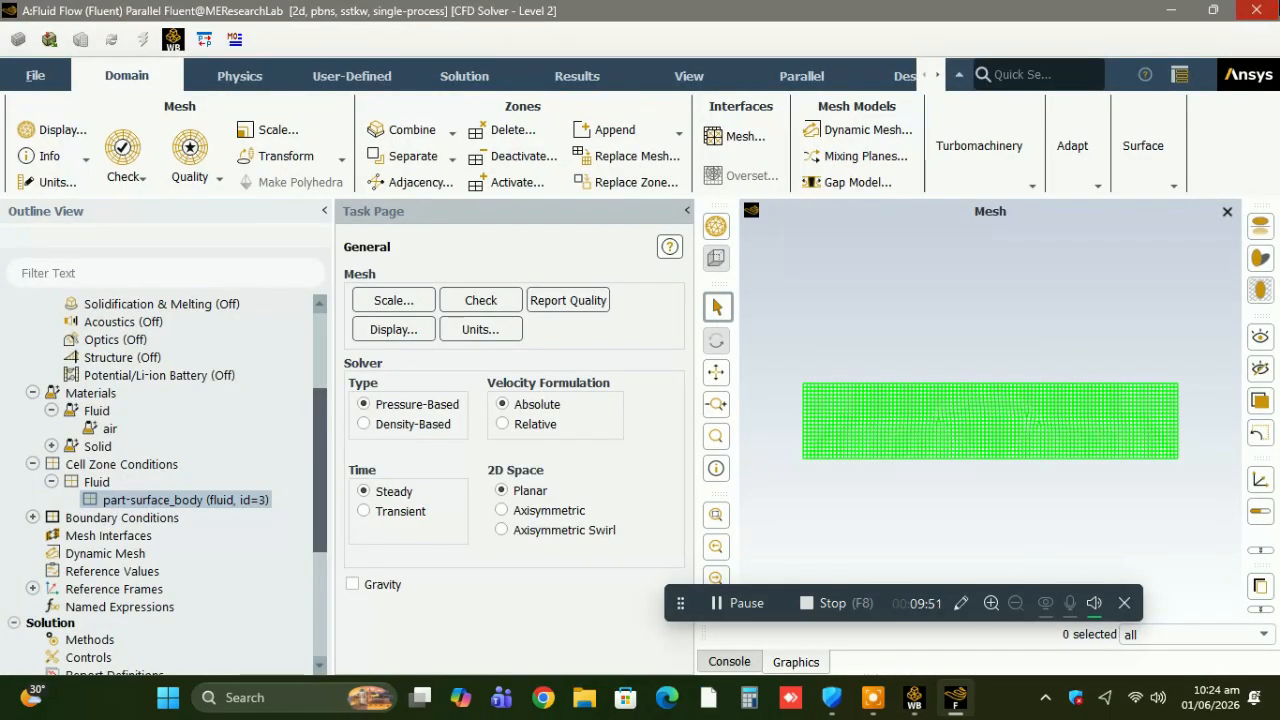
click(1255, 10)
click(646, 374)
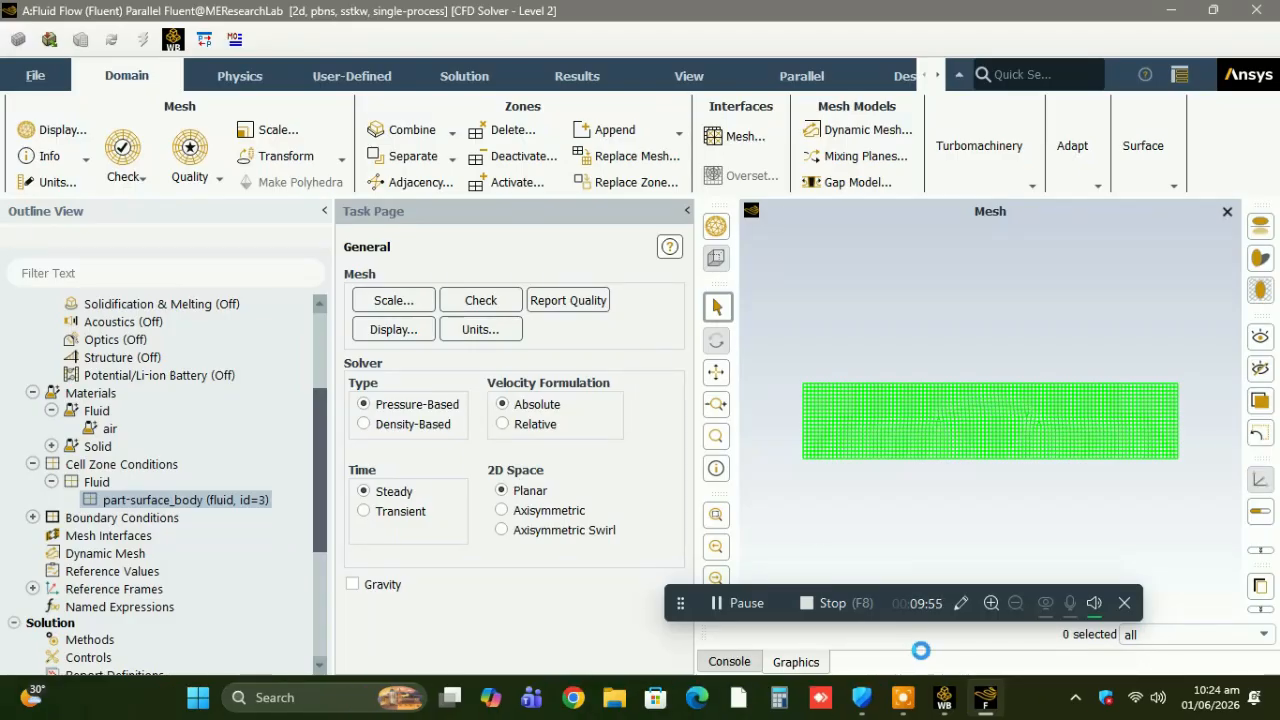
click(945, 698)
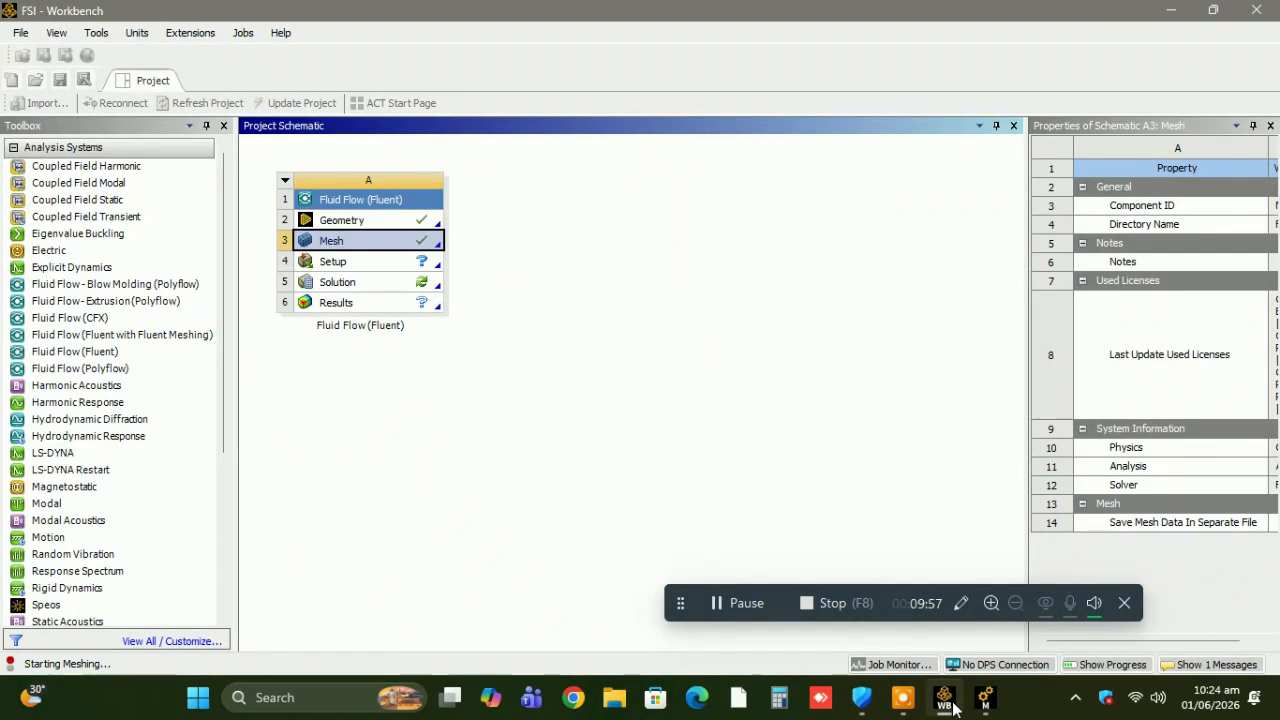
click(985, 698)
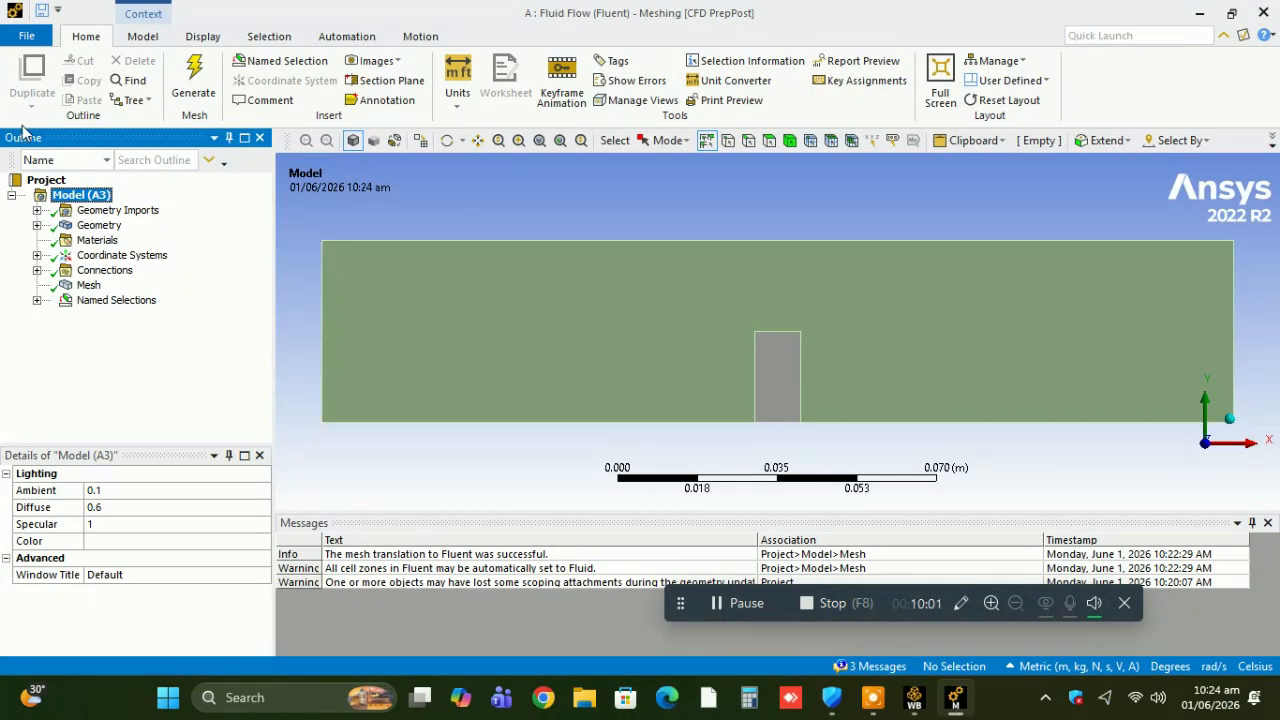
Expand the geometry tree down to the part and inspect its two surface bodies one by one.
click(36, 210)
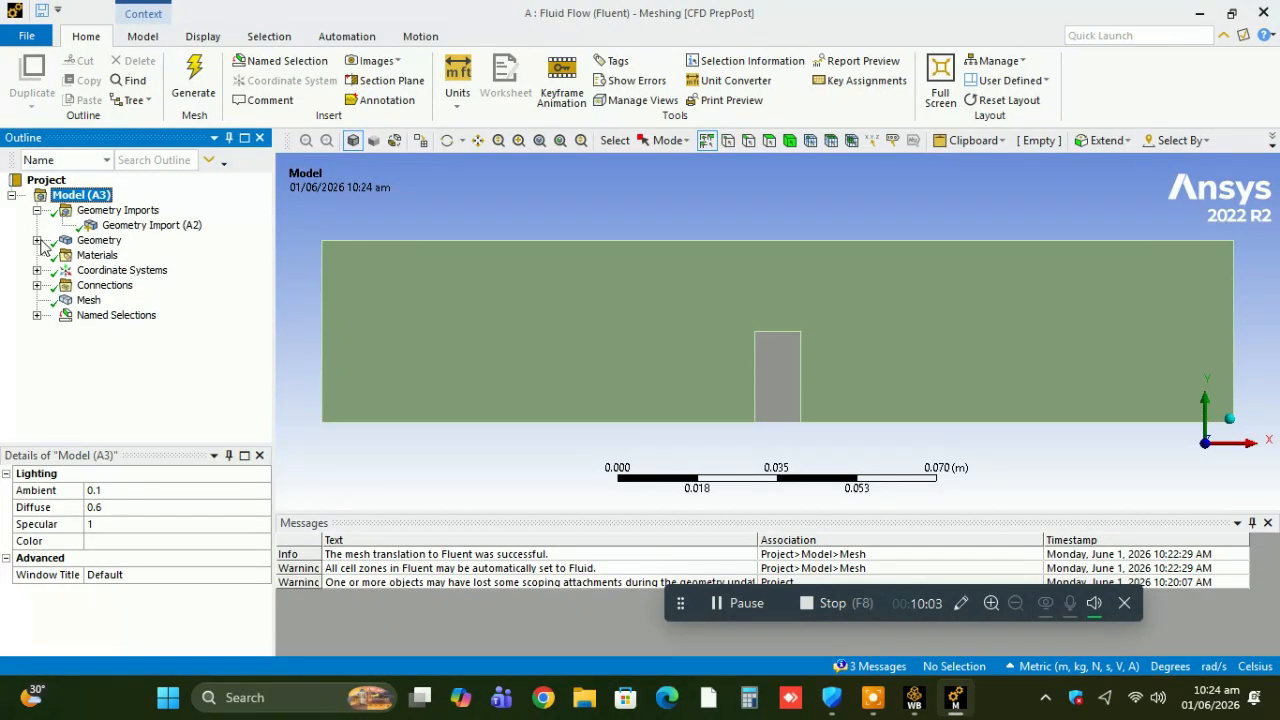
click(36, 240)
click(62, 255)
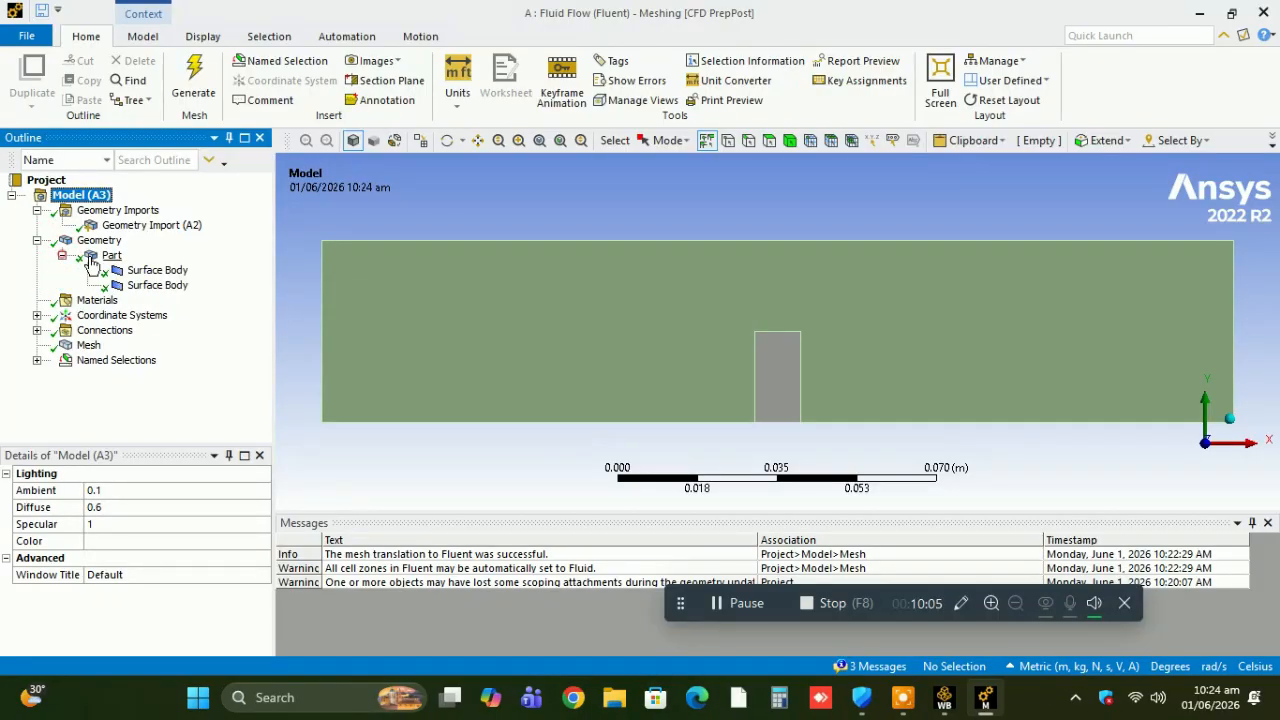
click(115, 257)
click(158, 271)
click(158, 285)
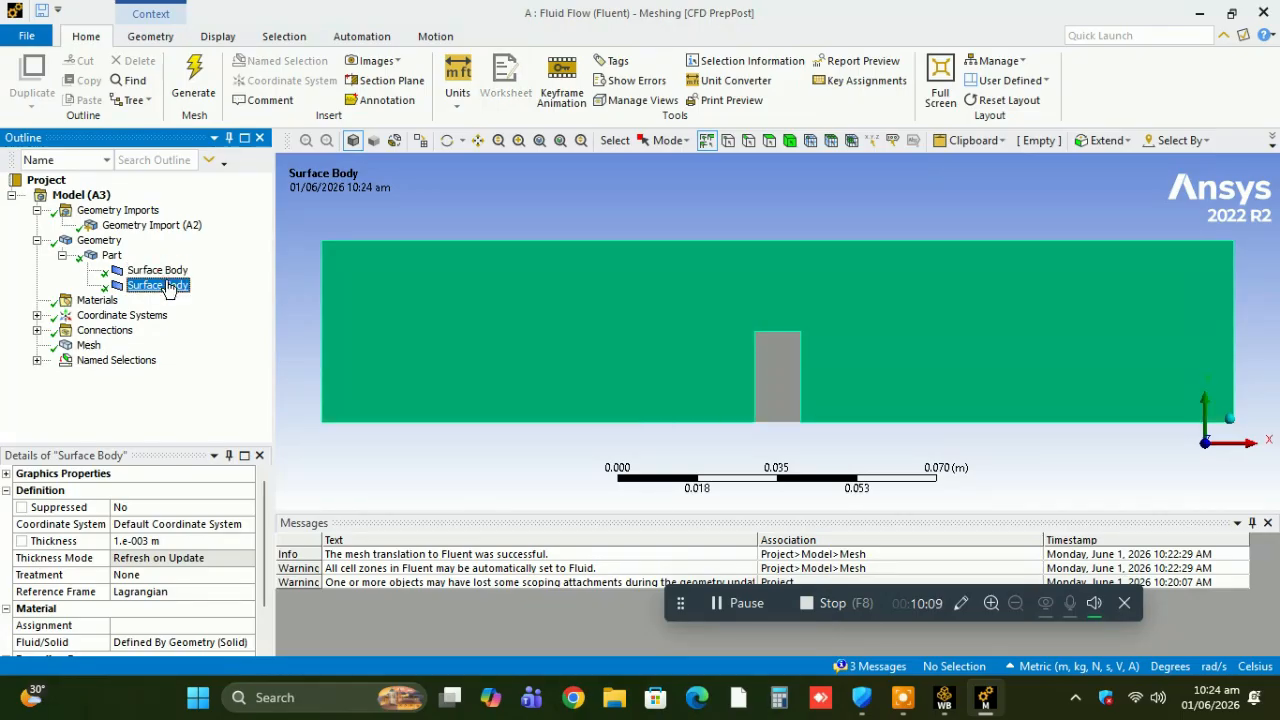
Create a named selection from the channel's face, naming it as the fluid region.
click(662, 299)
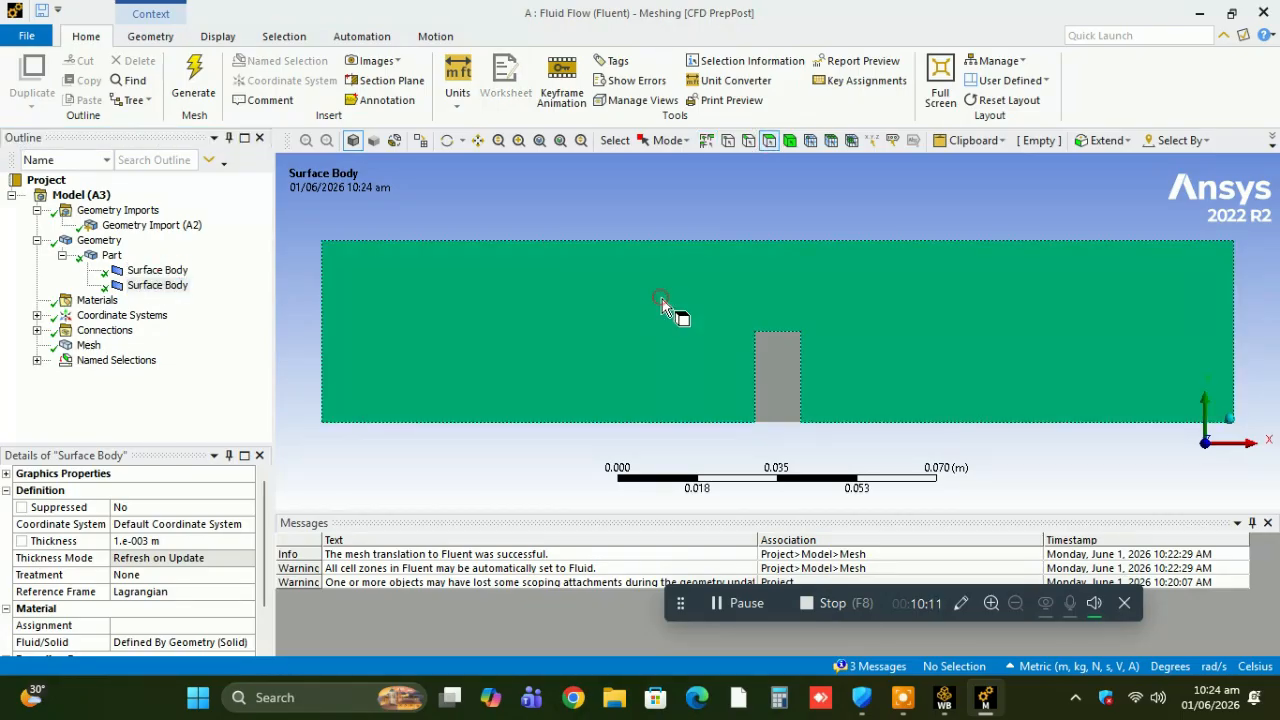
right_click(663, 300)
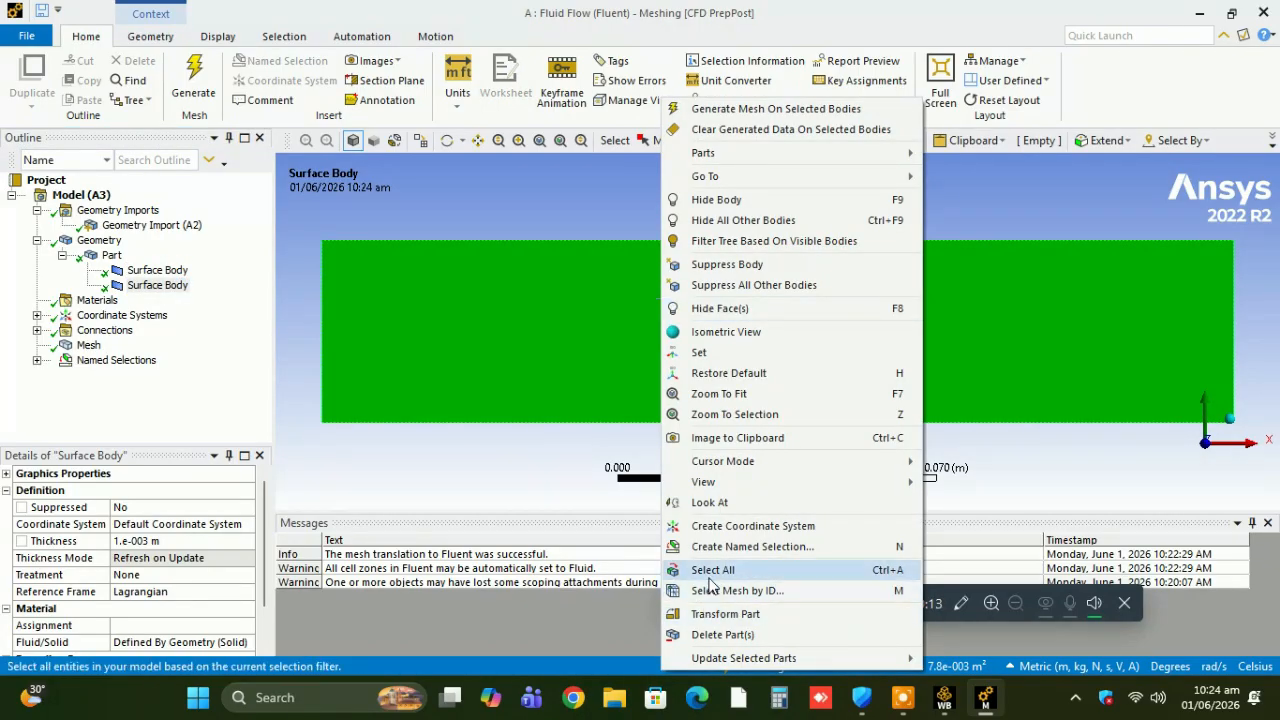
click(724, 548)
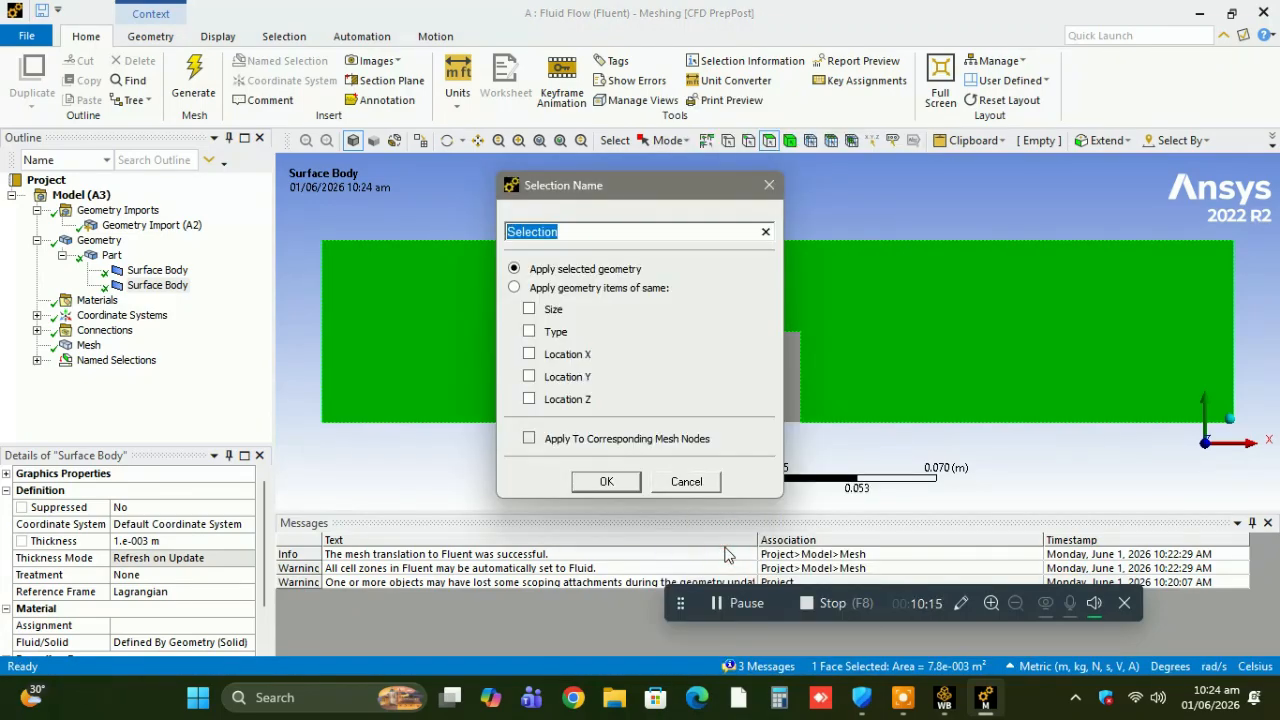
text(fluid)
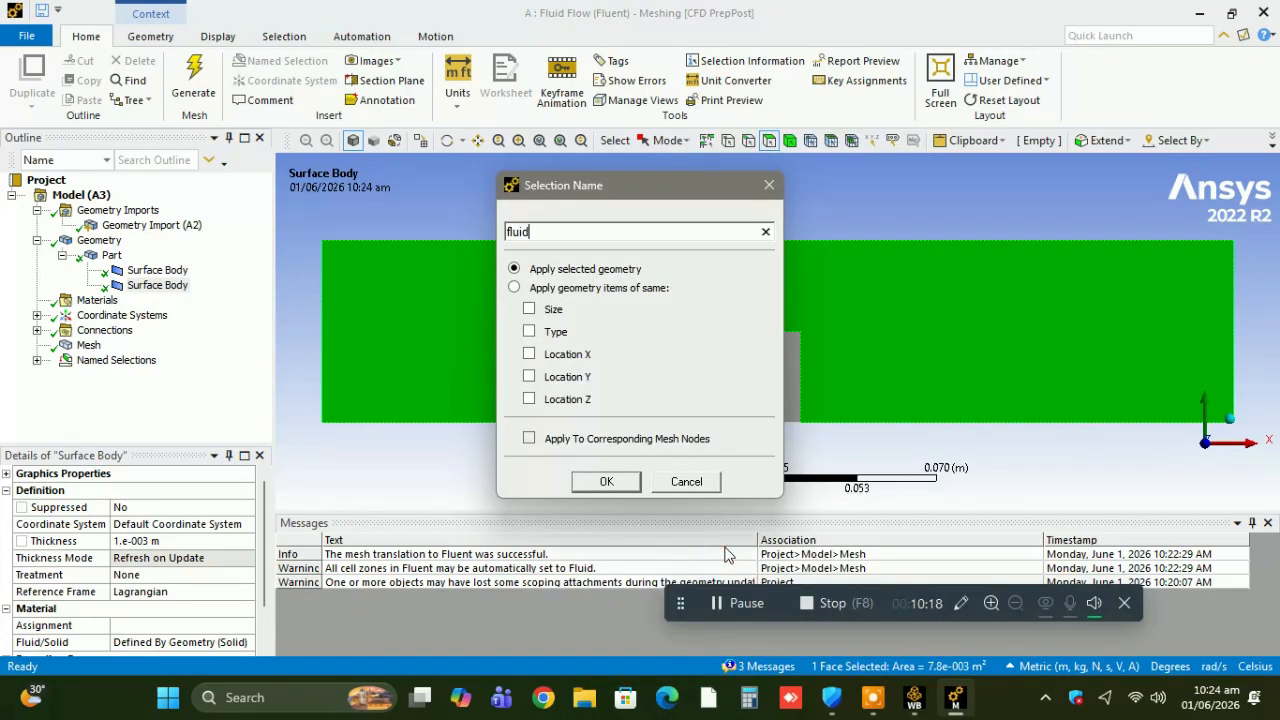
key(Return)
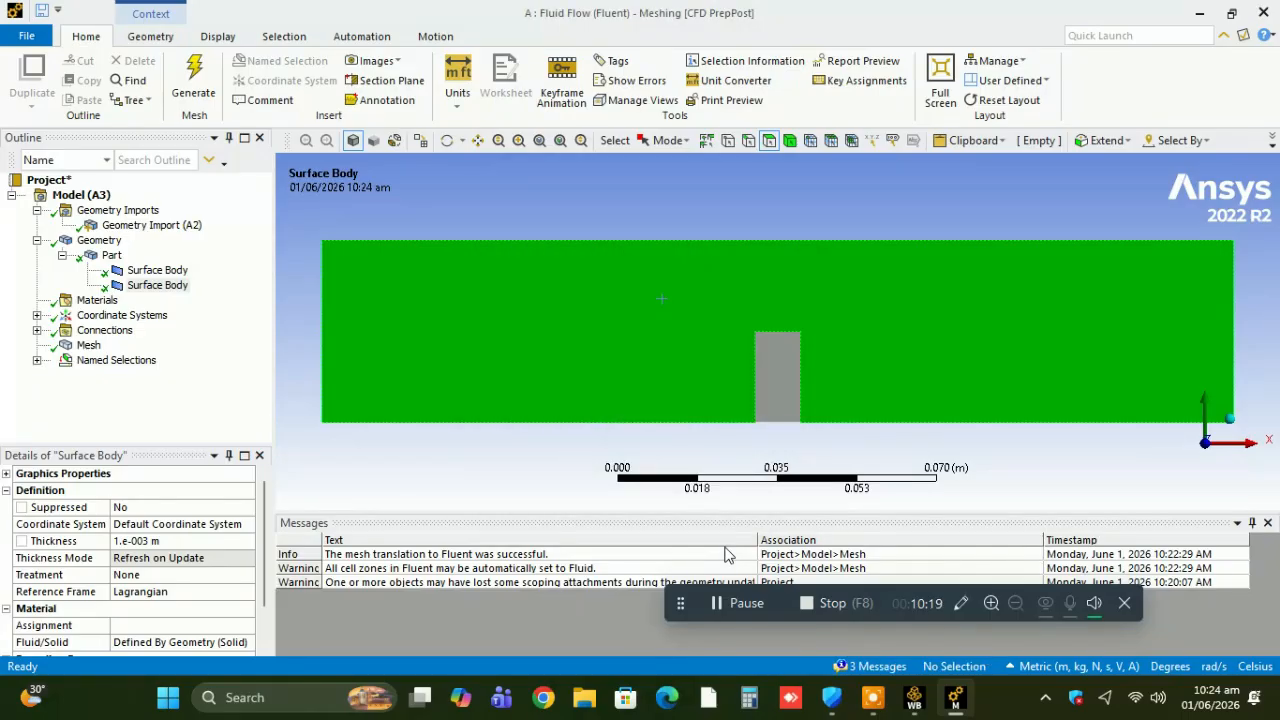
Create a named selection from the small block's face, naming it as the solid region.
click(774, 352)
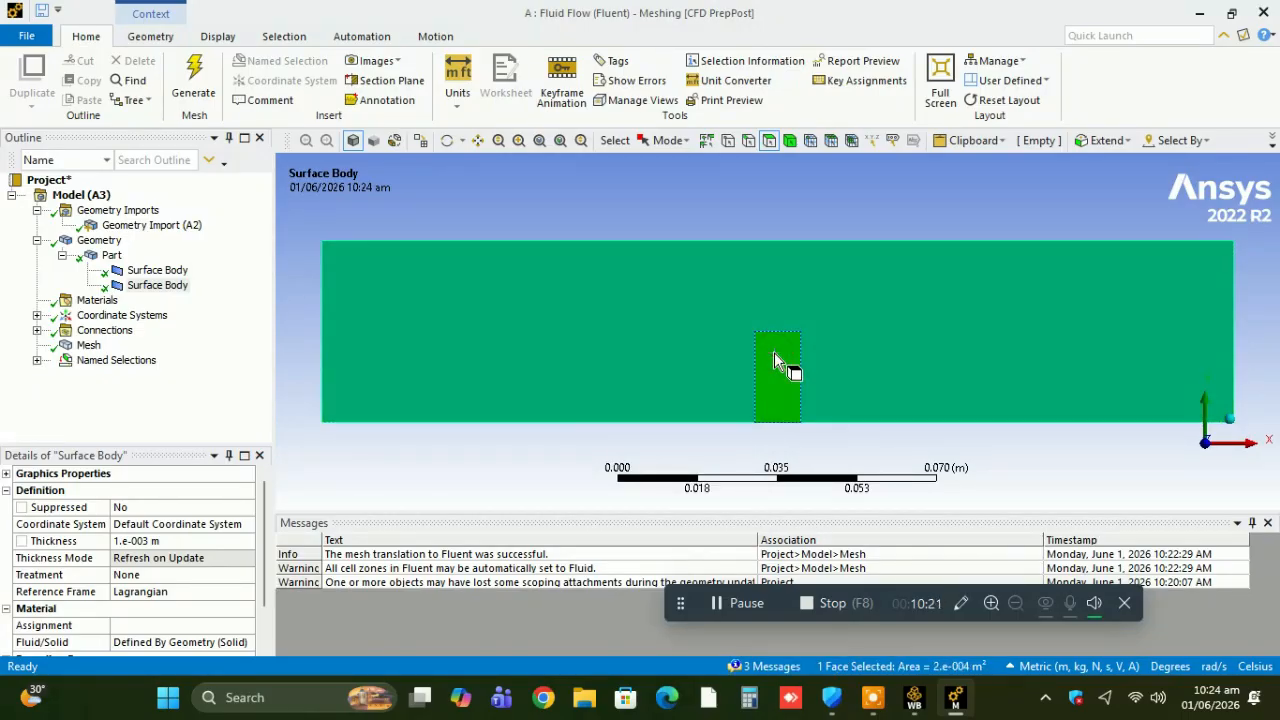
right_click(774, 352)
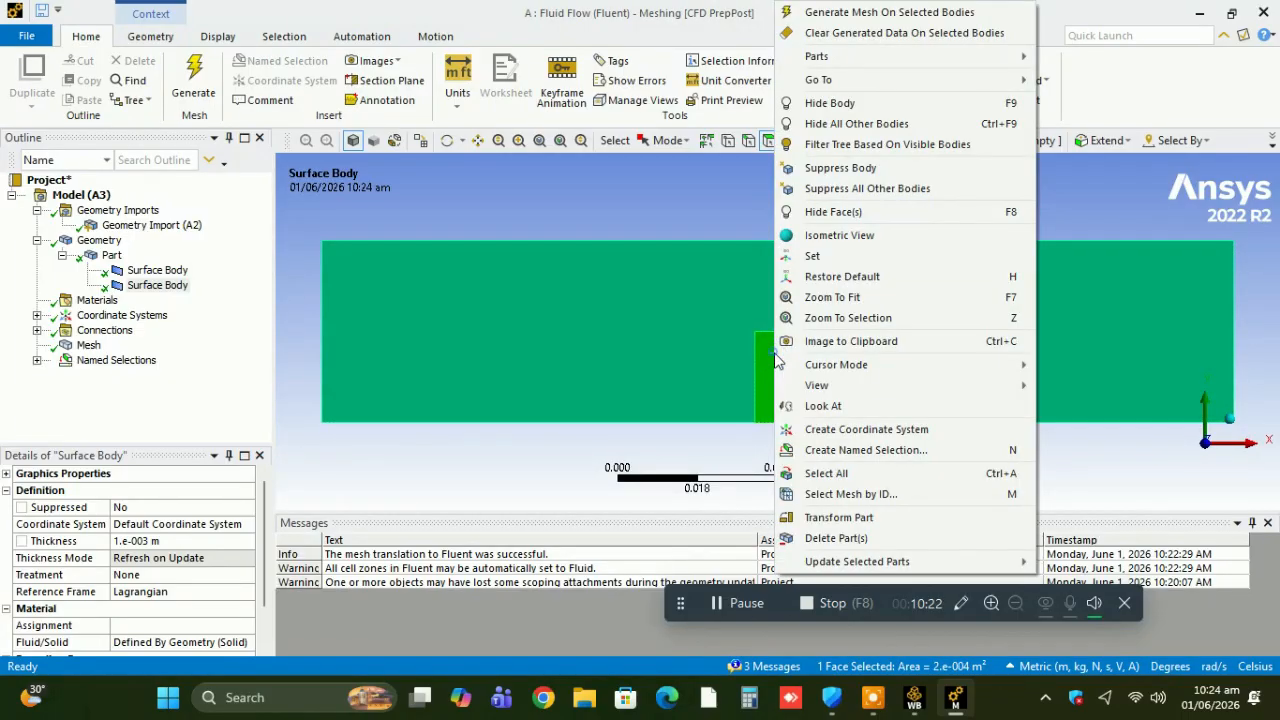
click(847, 455)
text(solid)
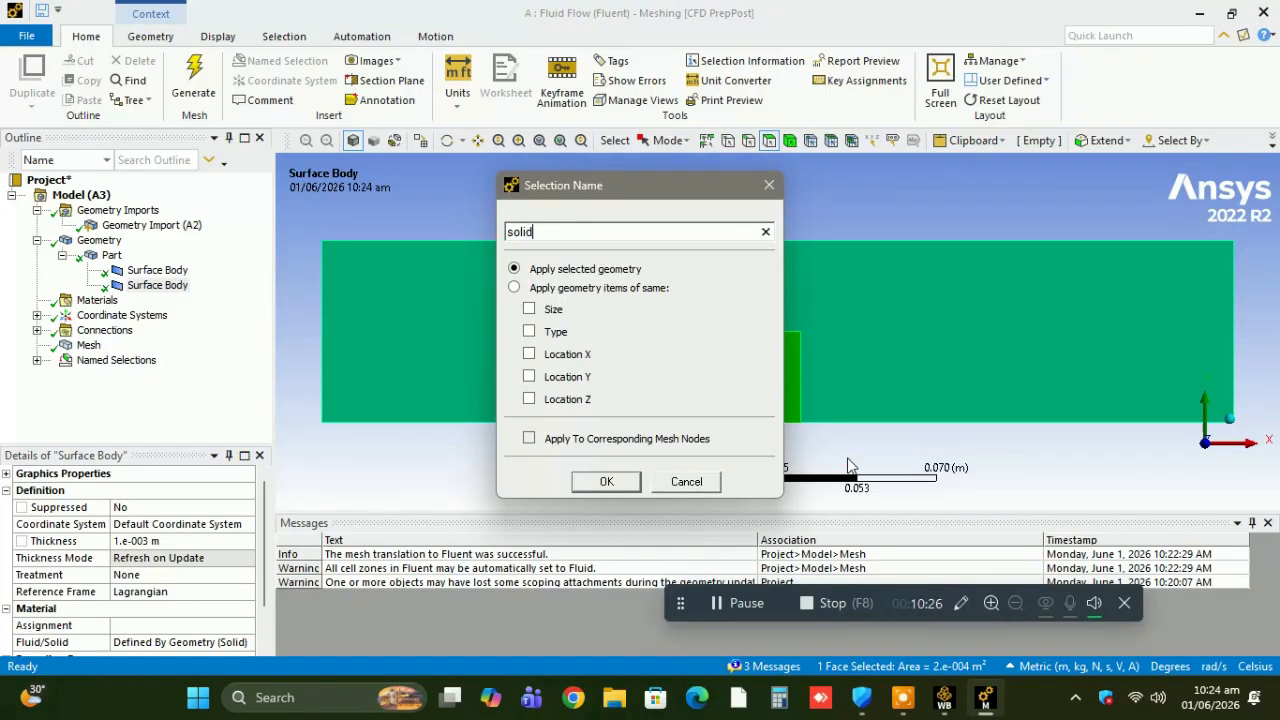
key(Return)
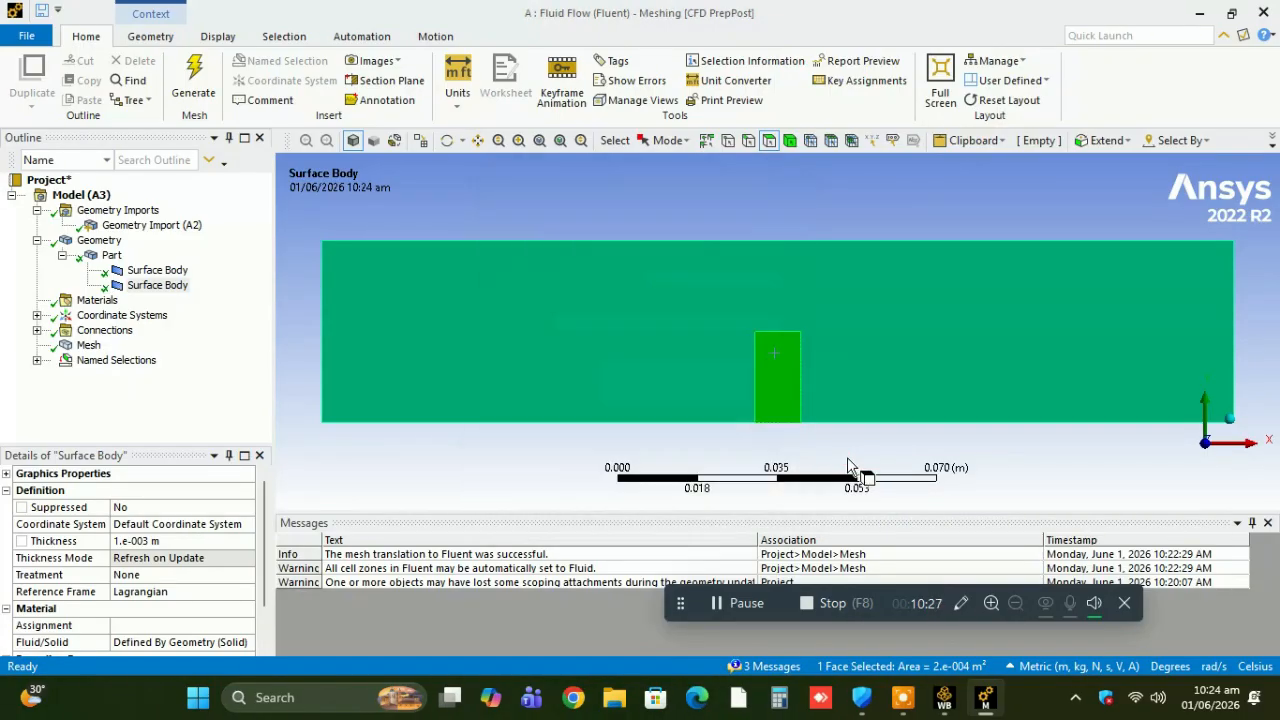
Close the Meshing editor and switch to Workbench.
click(30, 35)
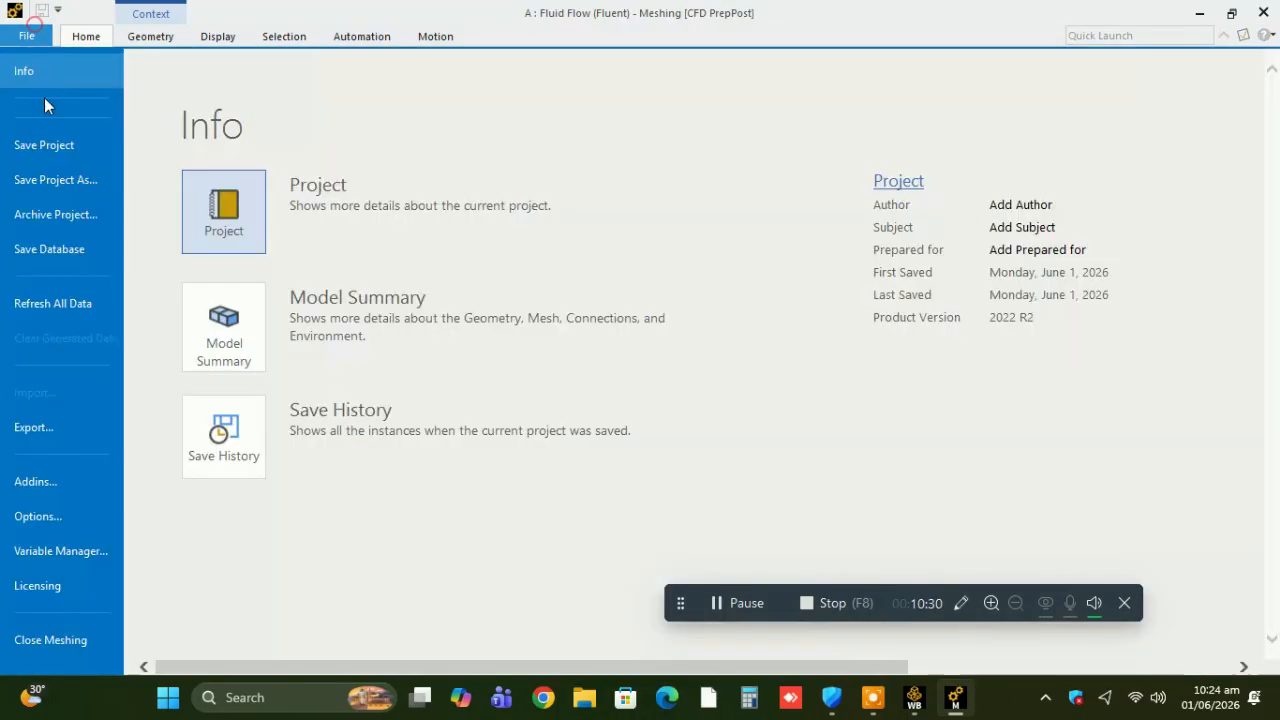
click(52, 640)
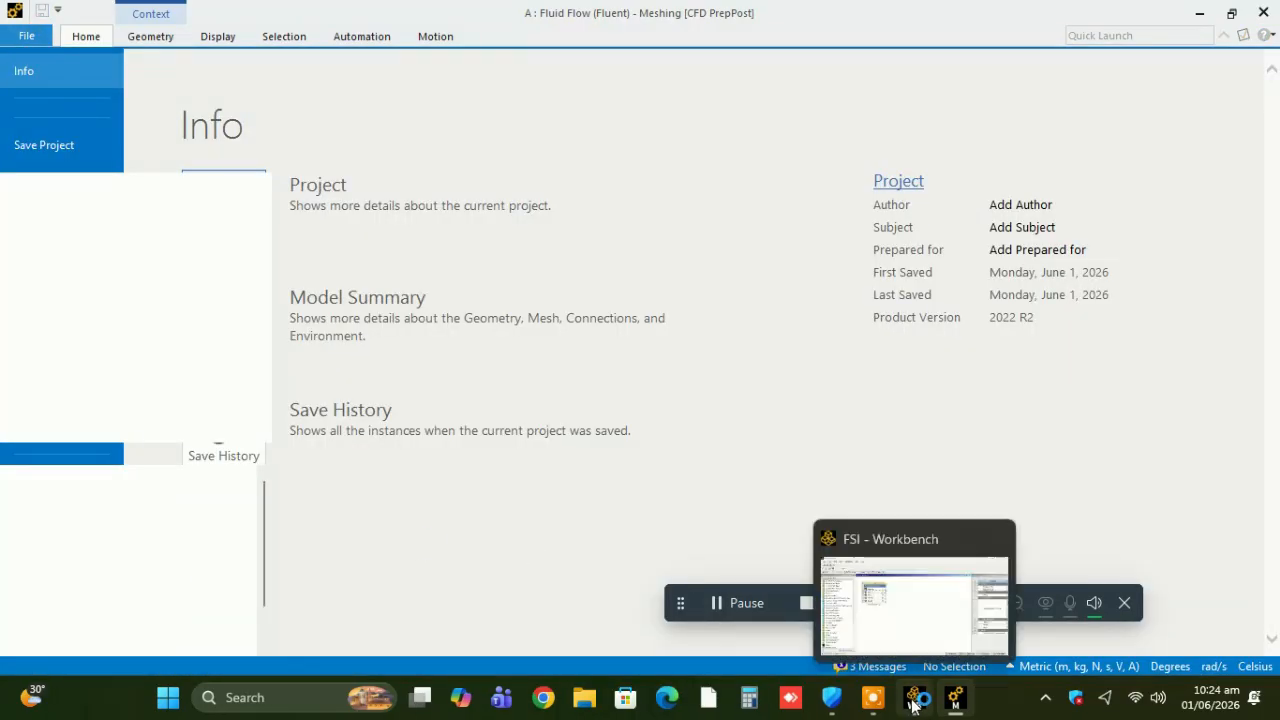
click(912, 700)
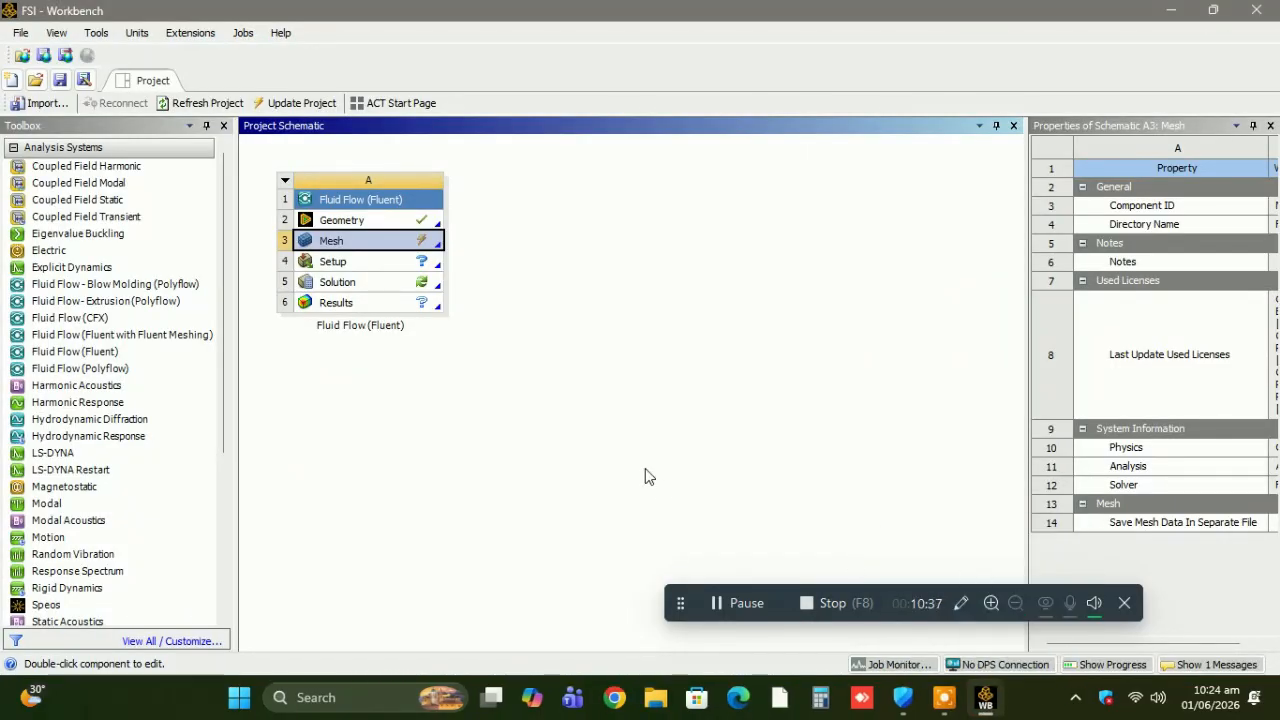
Reset the Setup cell of the Fluid Flow (Fluent) system, confirming the reset.
click(360, 259)
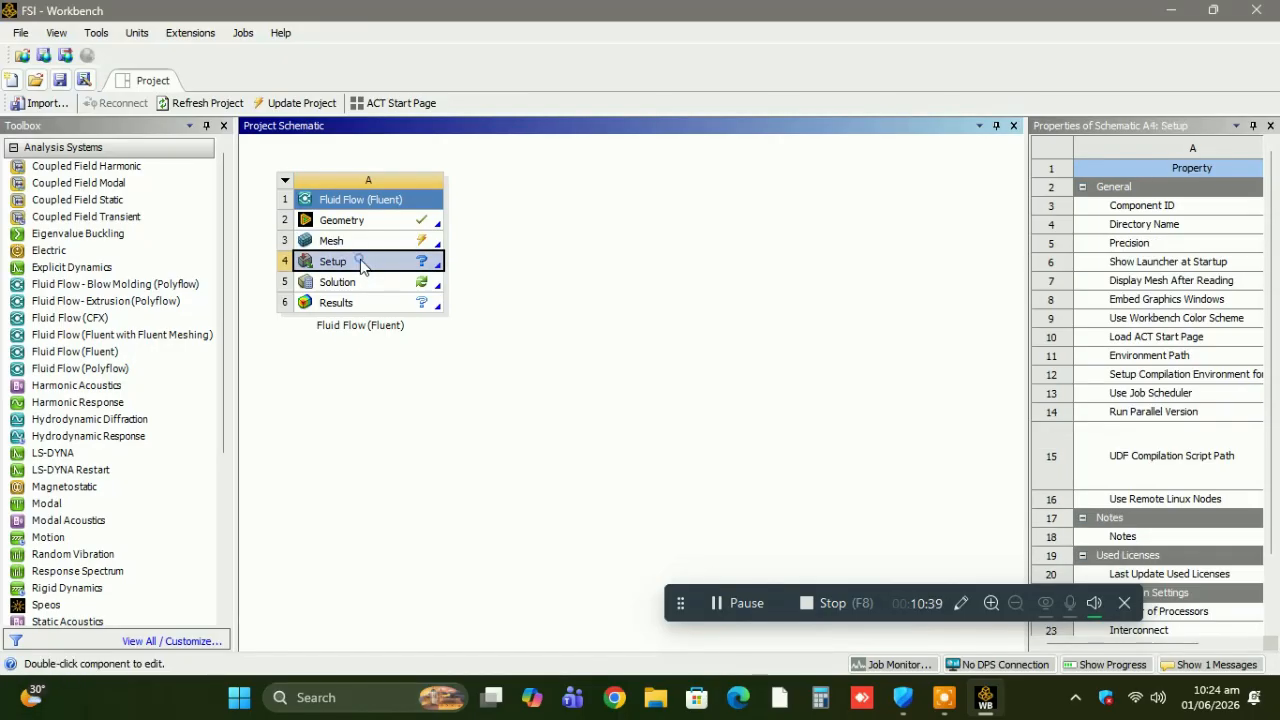
right_click(358, 260)
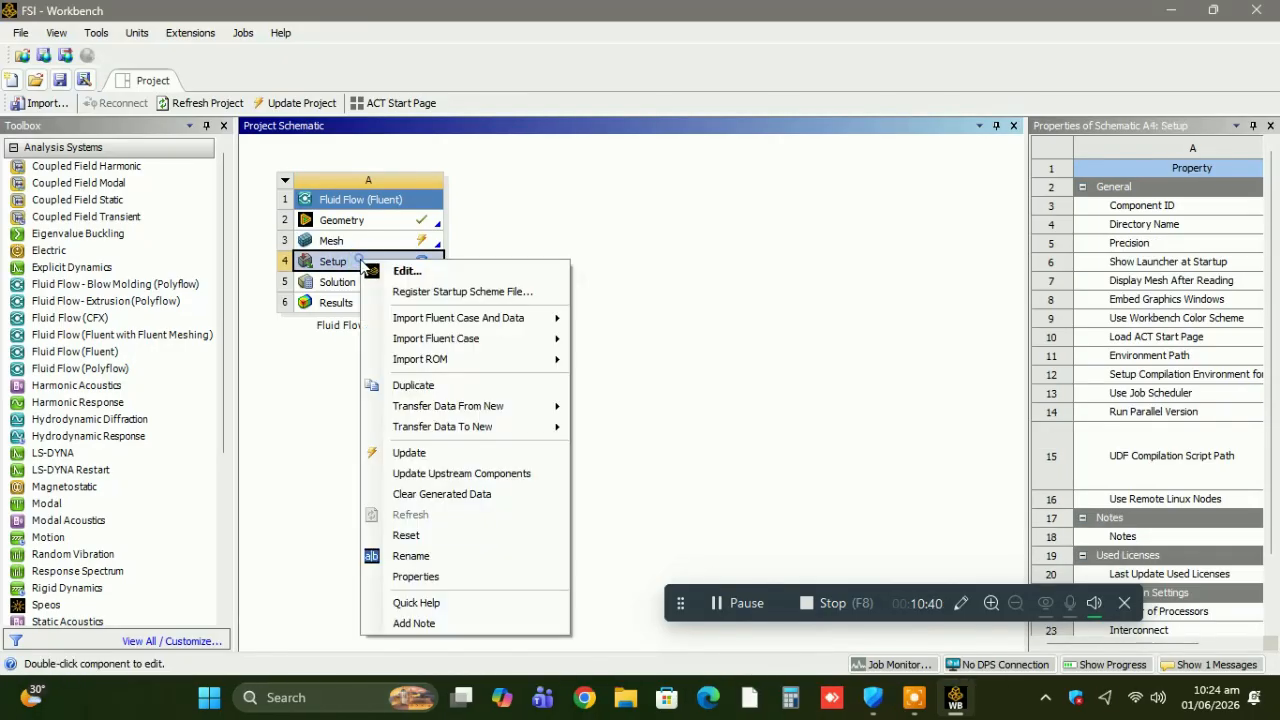
click(420, 536)
click(690, 376)
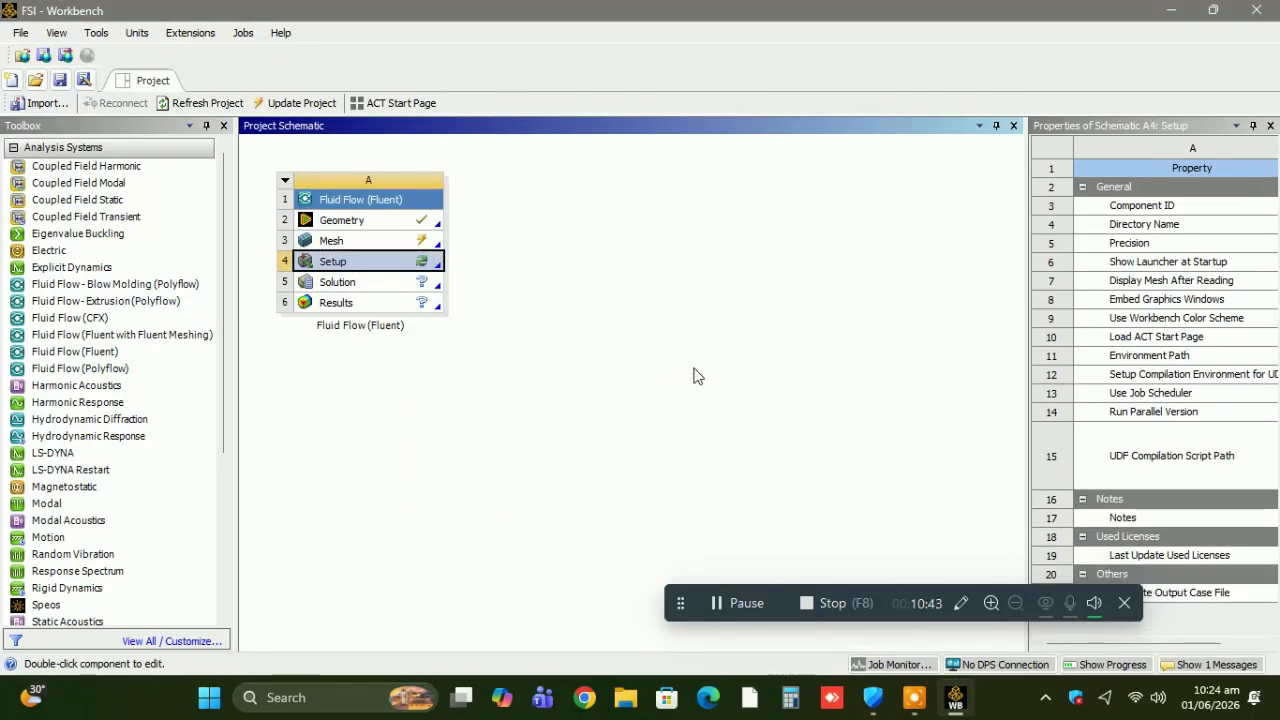
Update the Setup cell with the revised mesh, and start Fluent from it with 2D, single precision and one solver process.
right_click(374, 265)
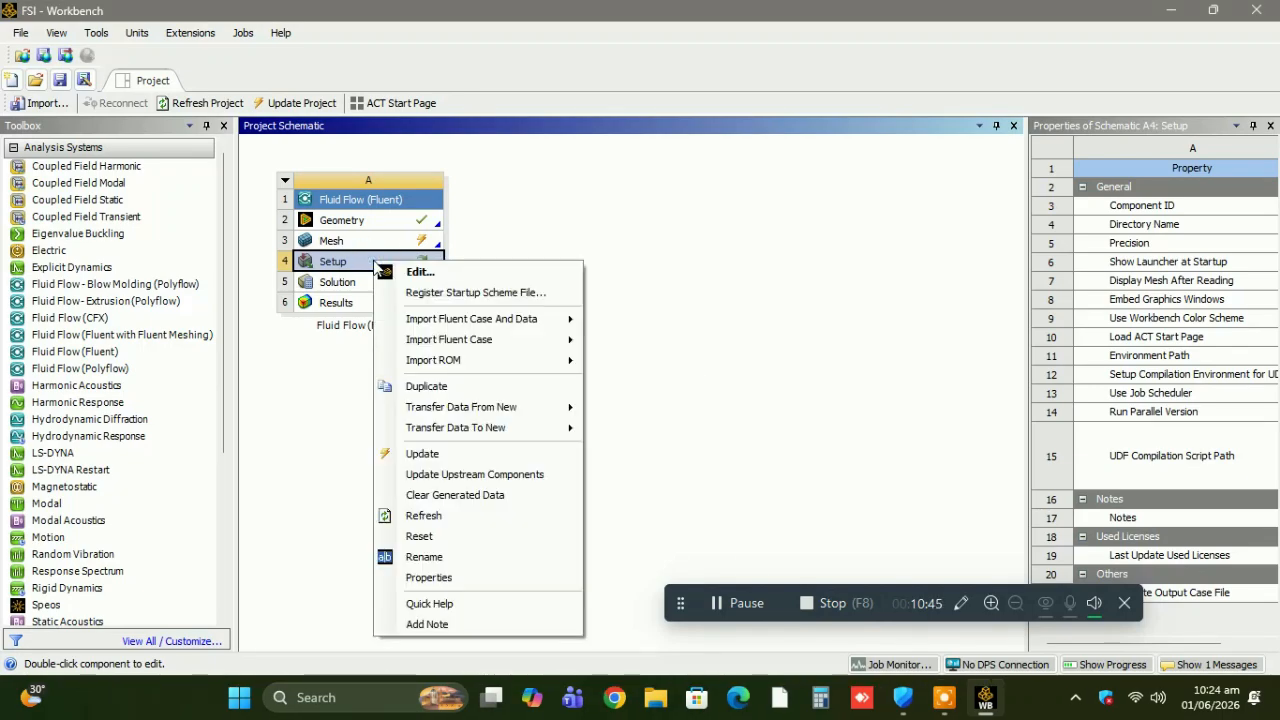
click(422, 454)
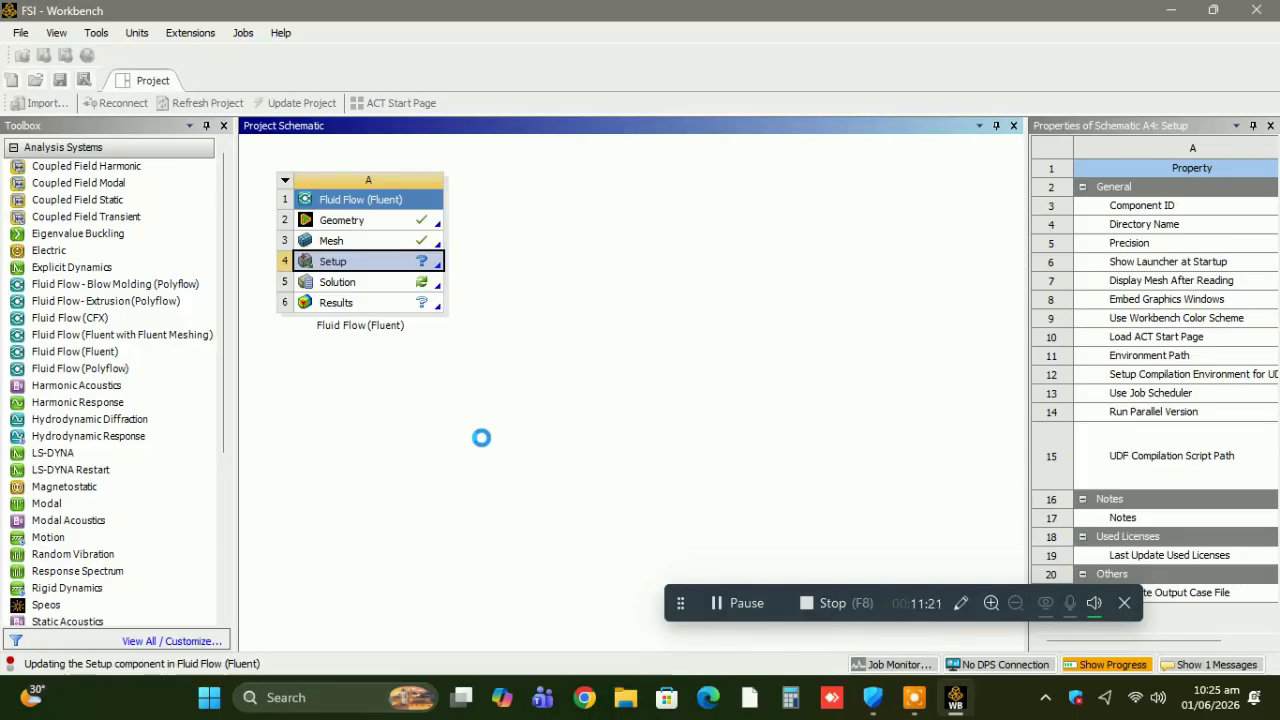
double_click(395, 270)
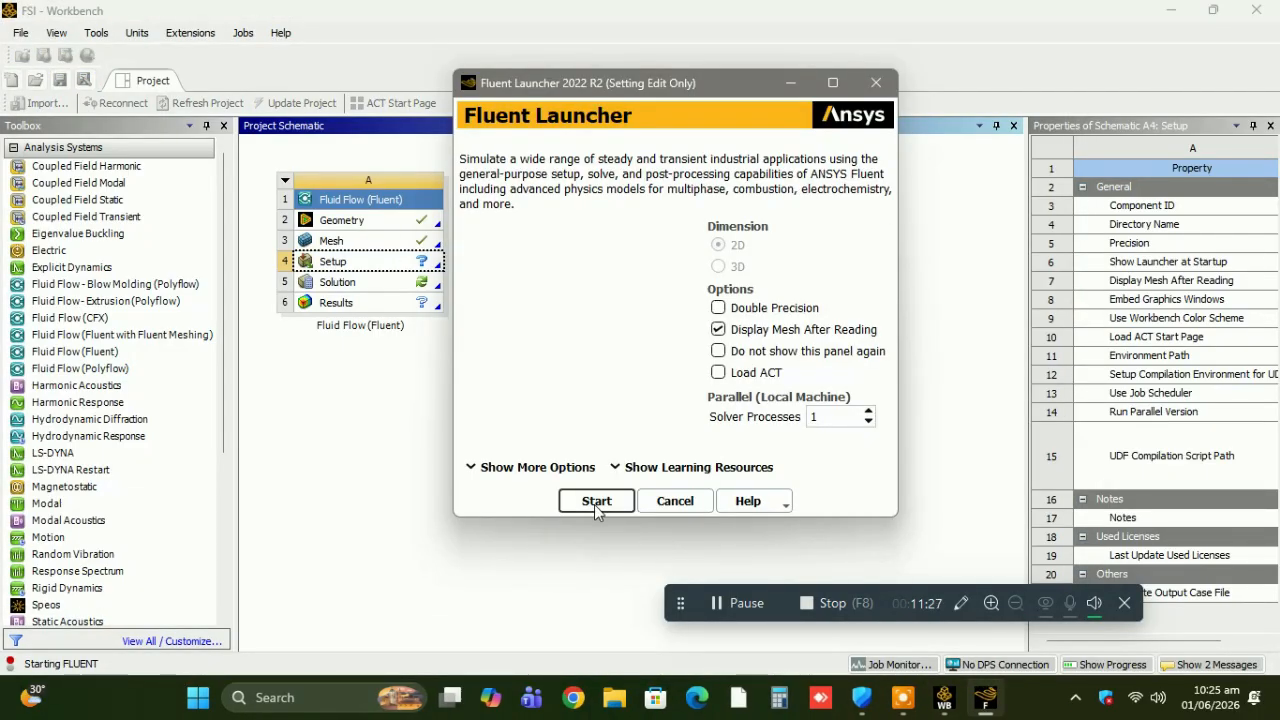
click(596, 502)
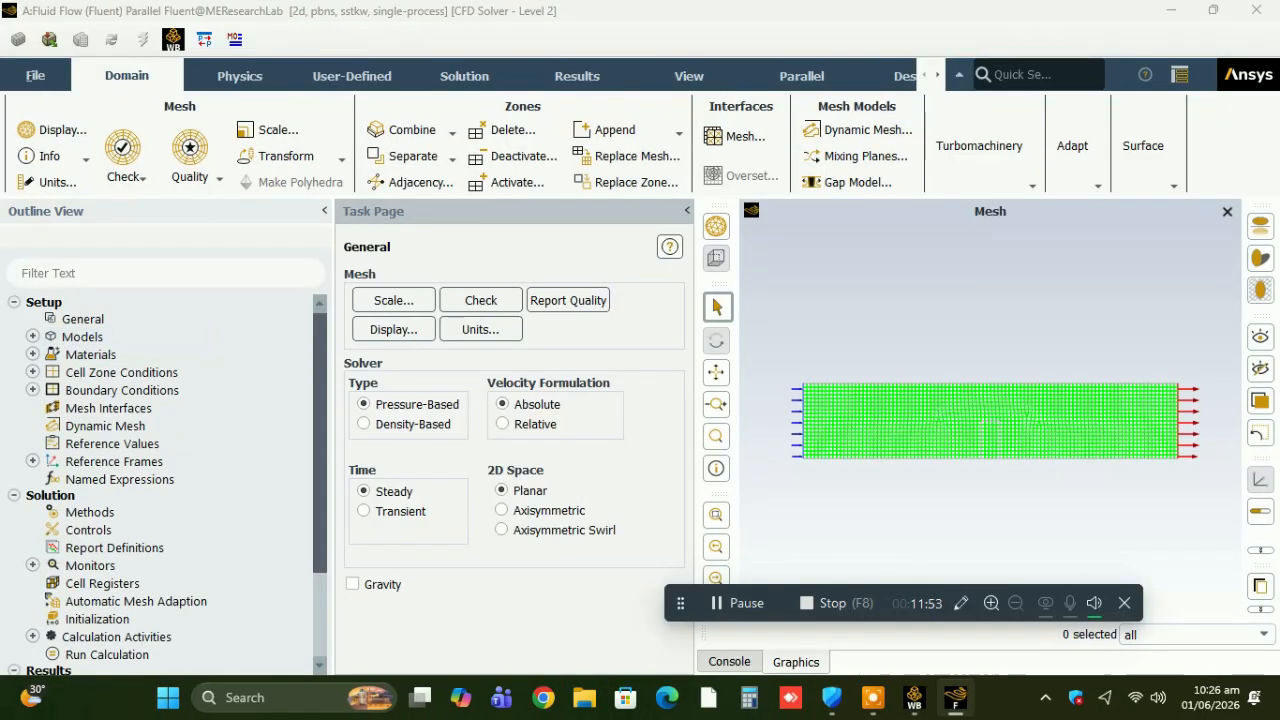
Expand the models and cell zone conditions to examine which fluid and solid zones the mesh contains.
click(32, 336)
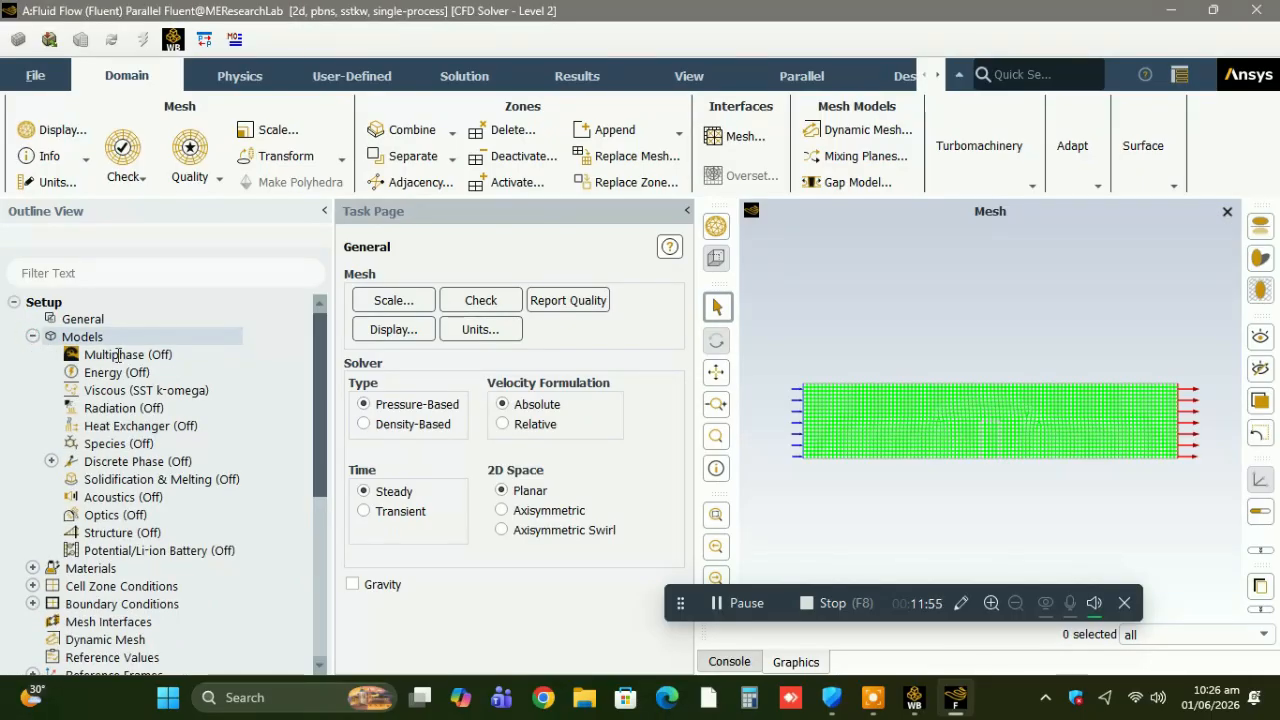
drag(314, 410, 315, 478)
click(32, 446)
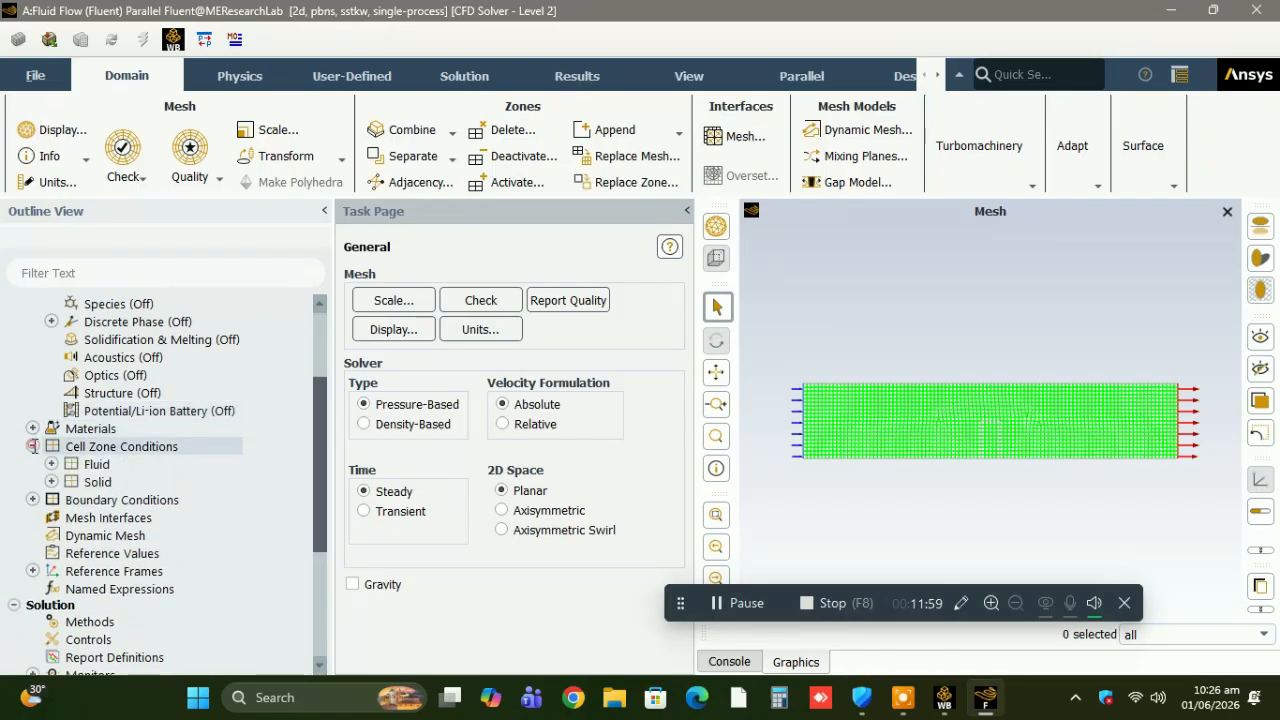
click(50, 481)
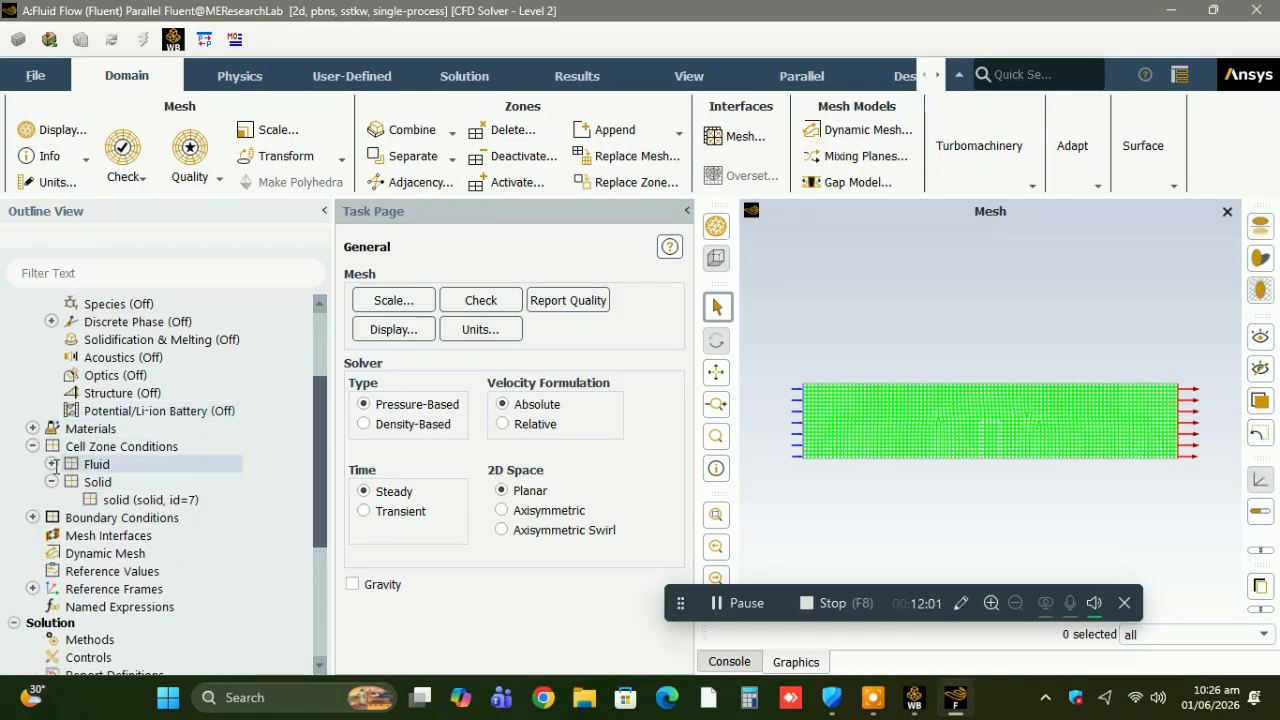
click(52, 464)
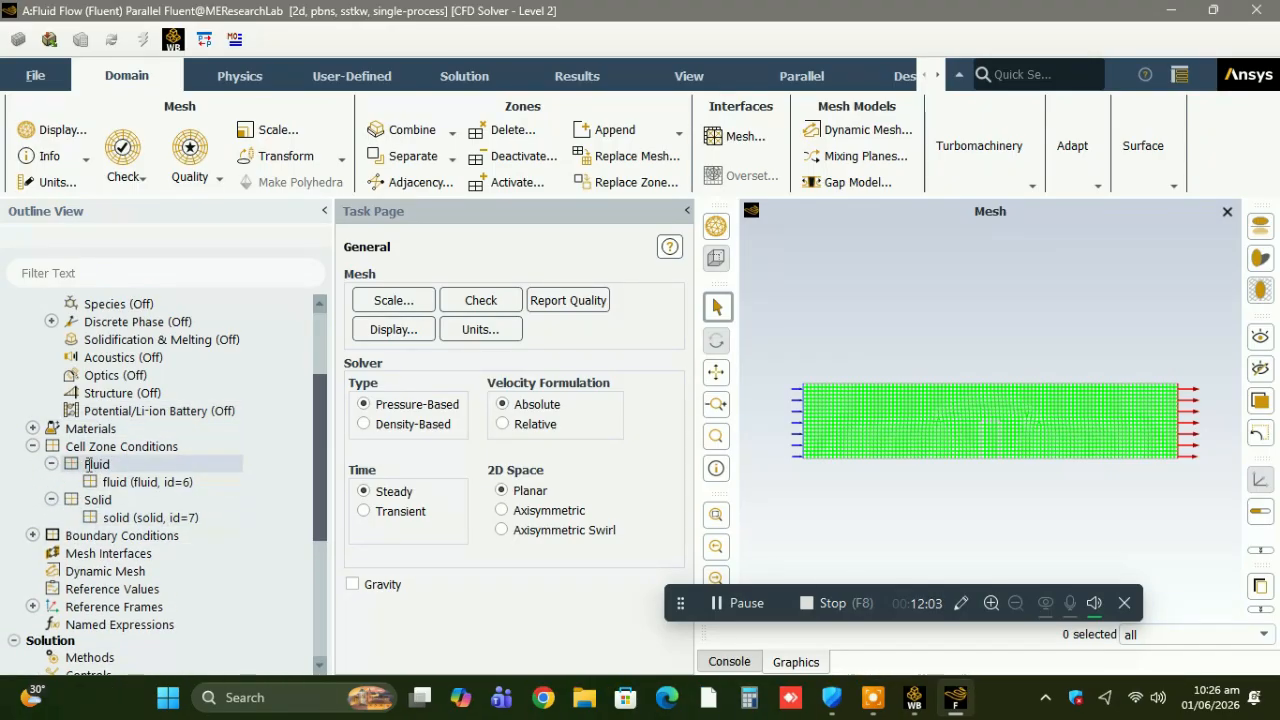
Set the velocity magnitude of the inlet boundary to 30 m/s and apply it.
click(33, 535)
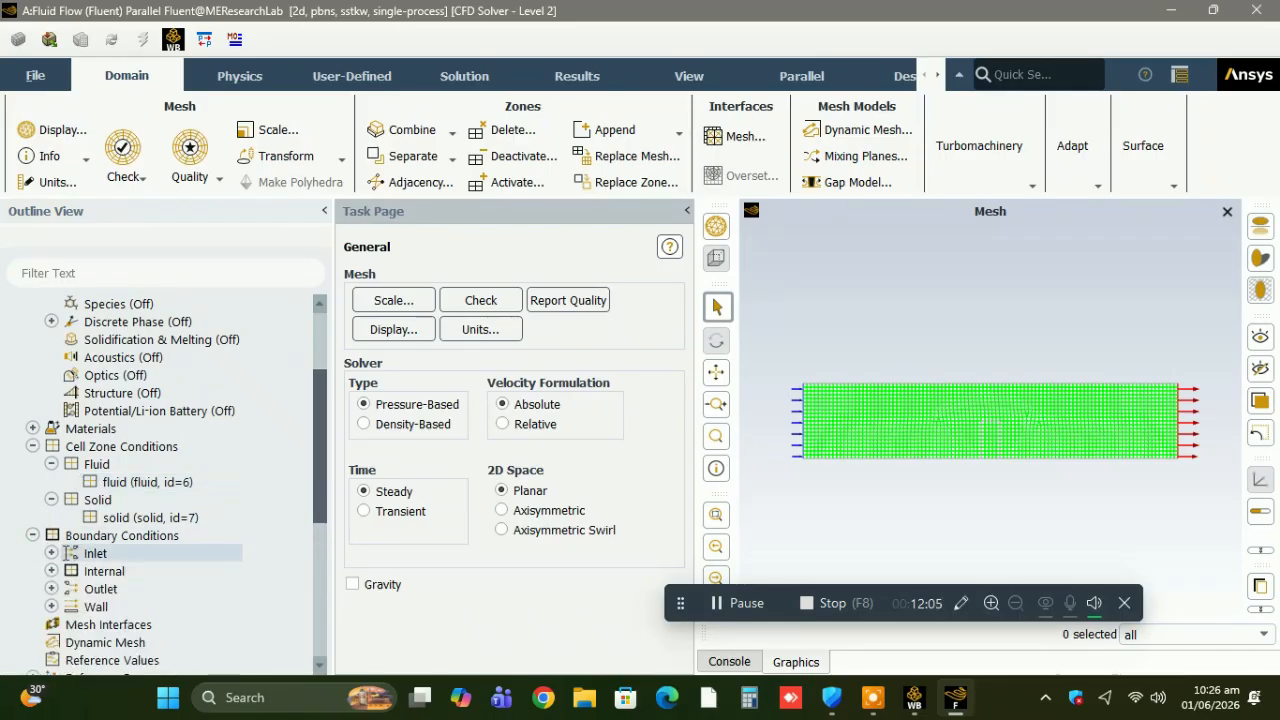
click(50, 552)
click(96, 566)
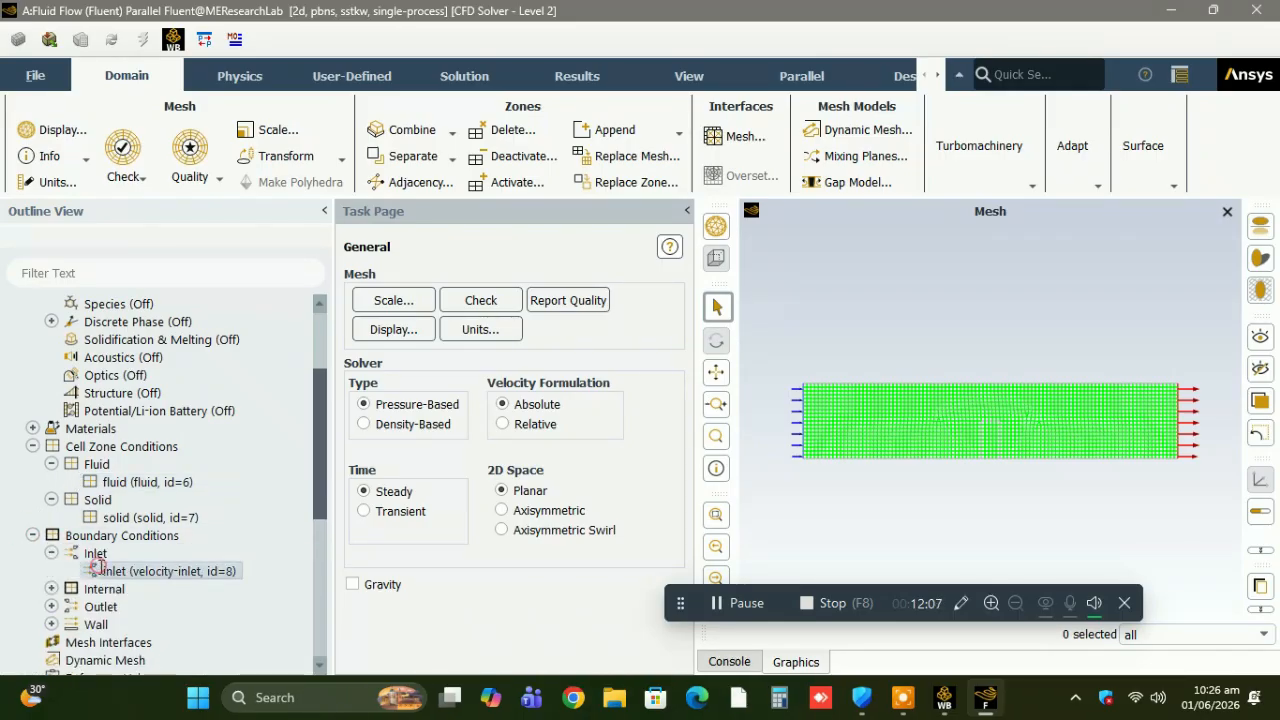
double_click(97, 567)
double_click(692, 319)
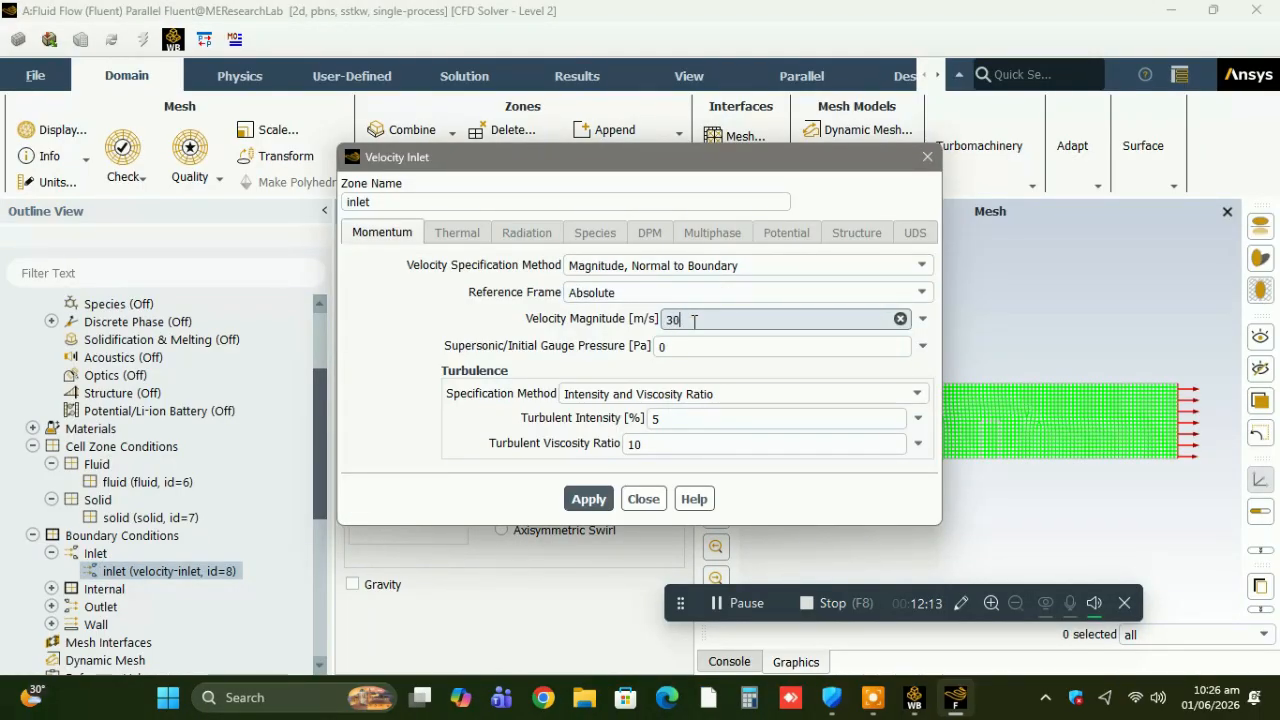
click(590, 504)
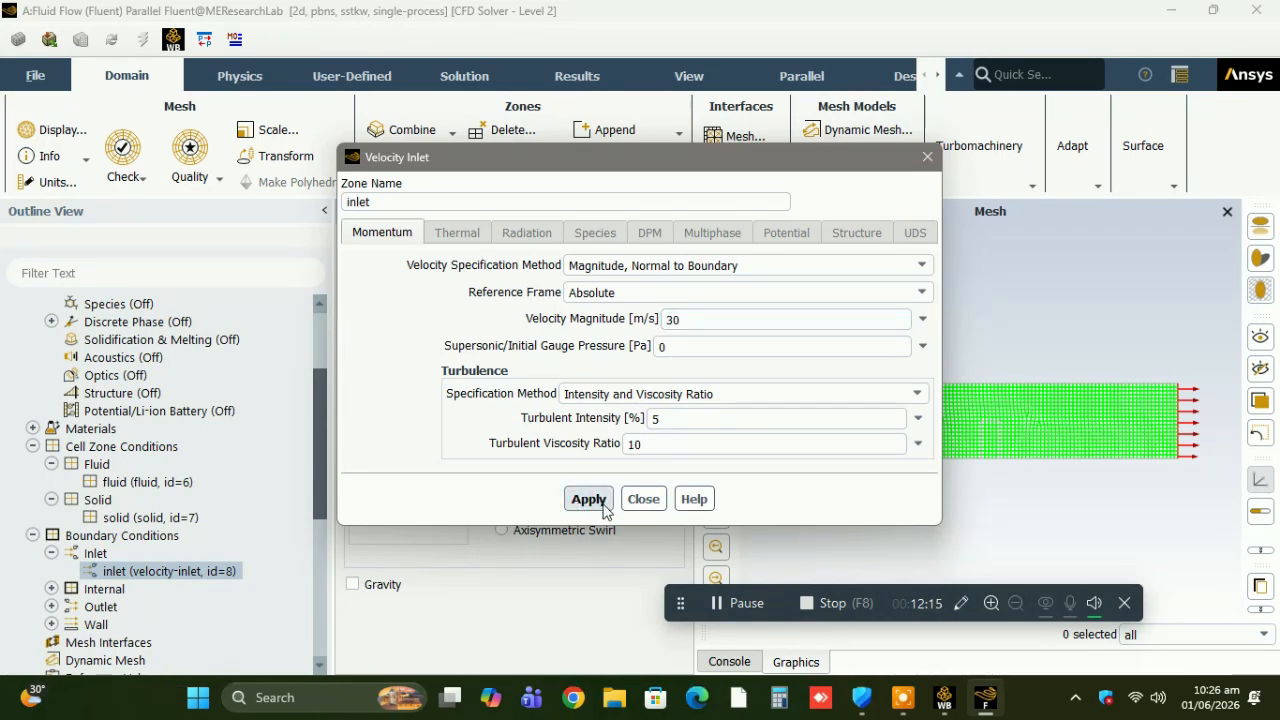
click(643, 498)
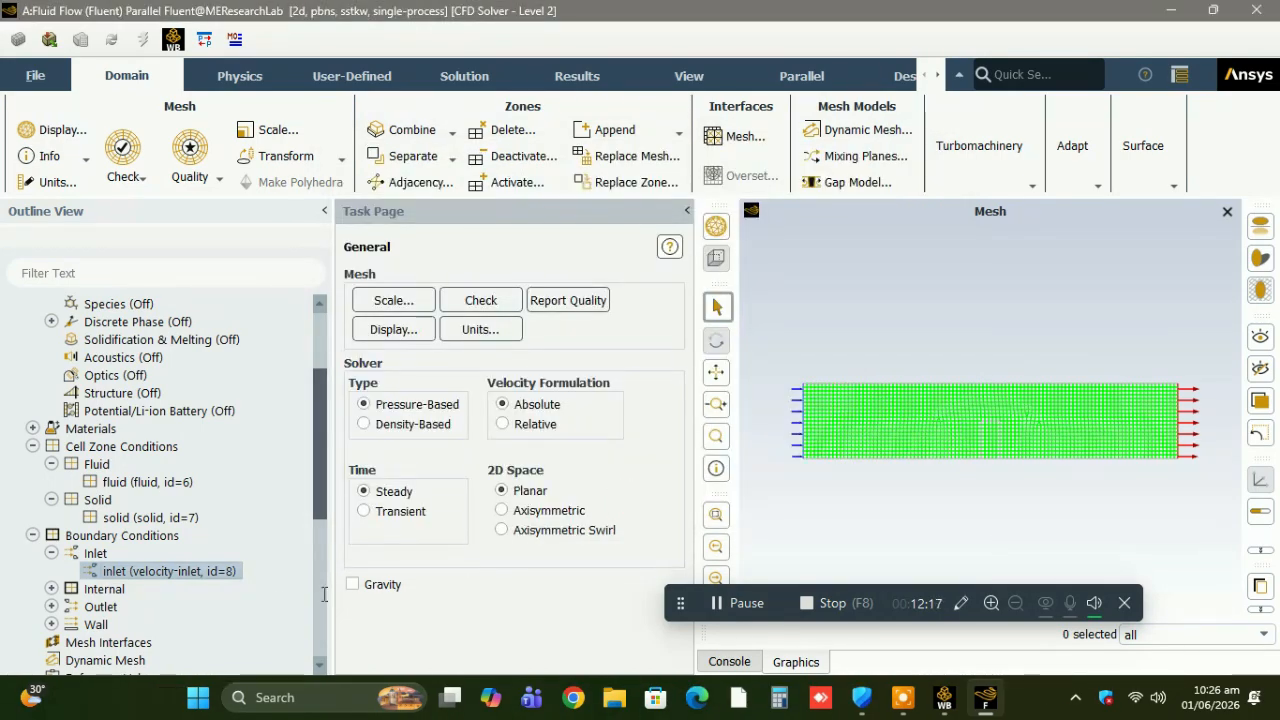
Initialize the solution with the Hybrid Initialization method.
scroll(324, 594, down, 7)
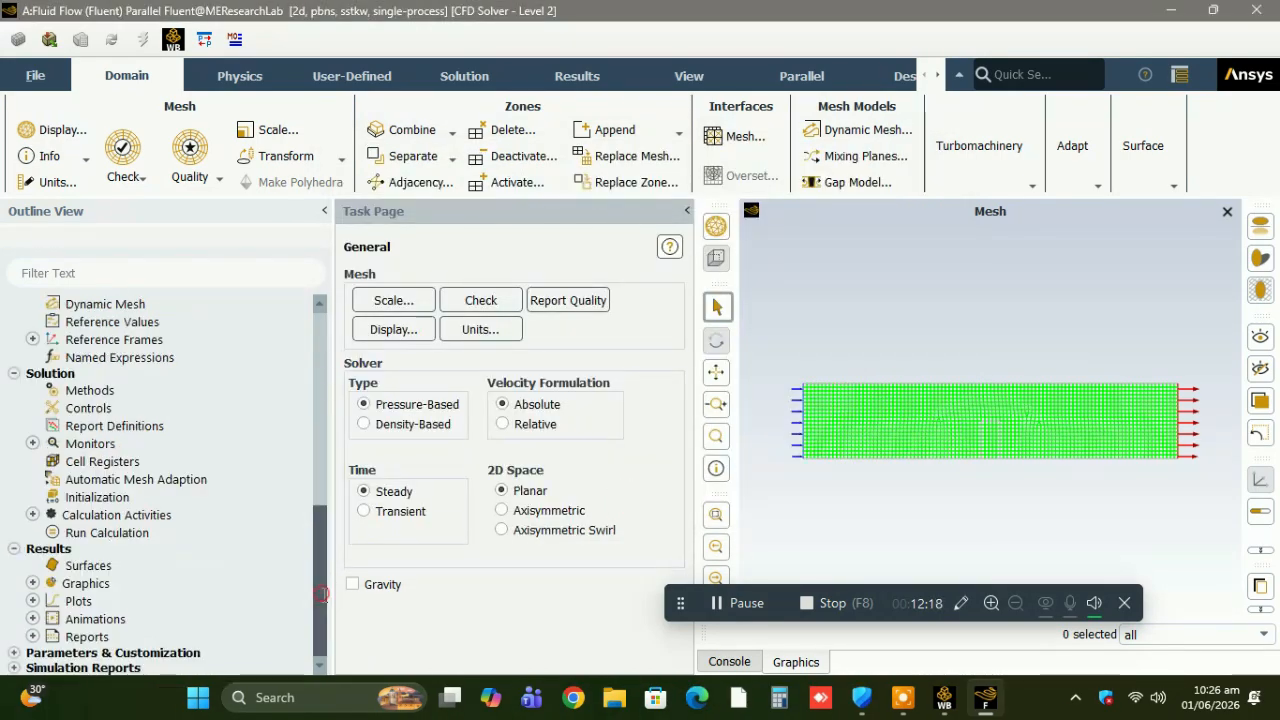
click(85, 492)
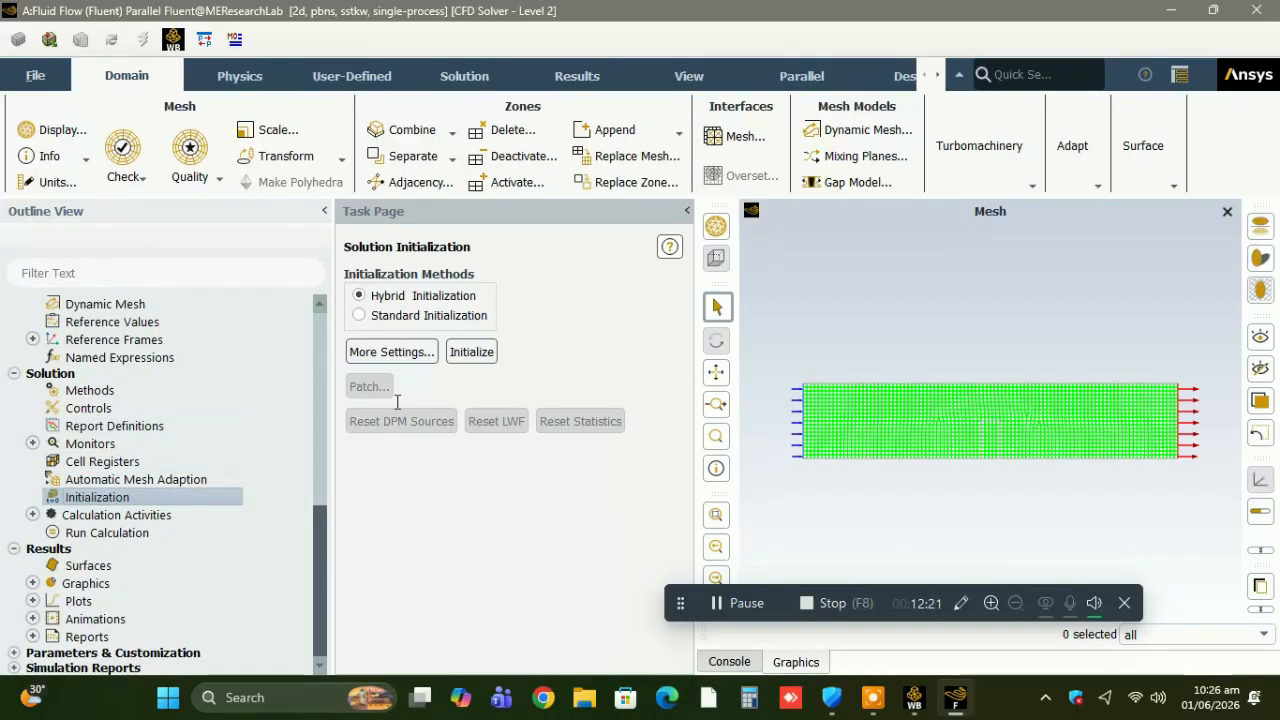
click(469, 352)
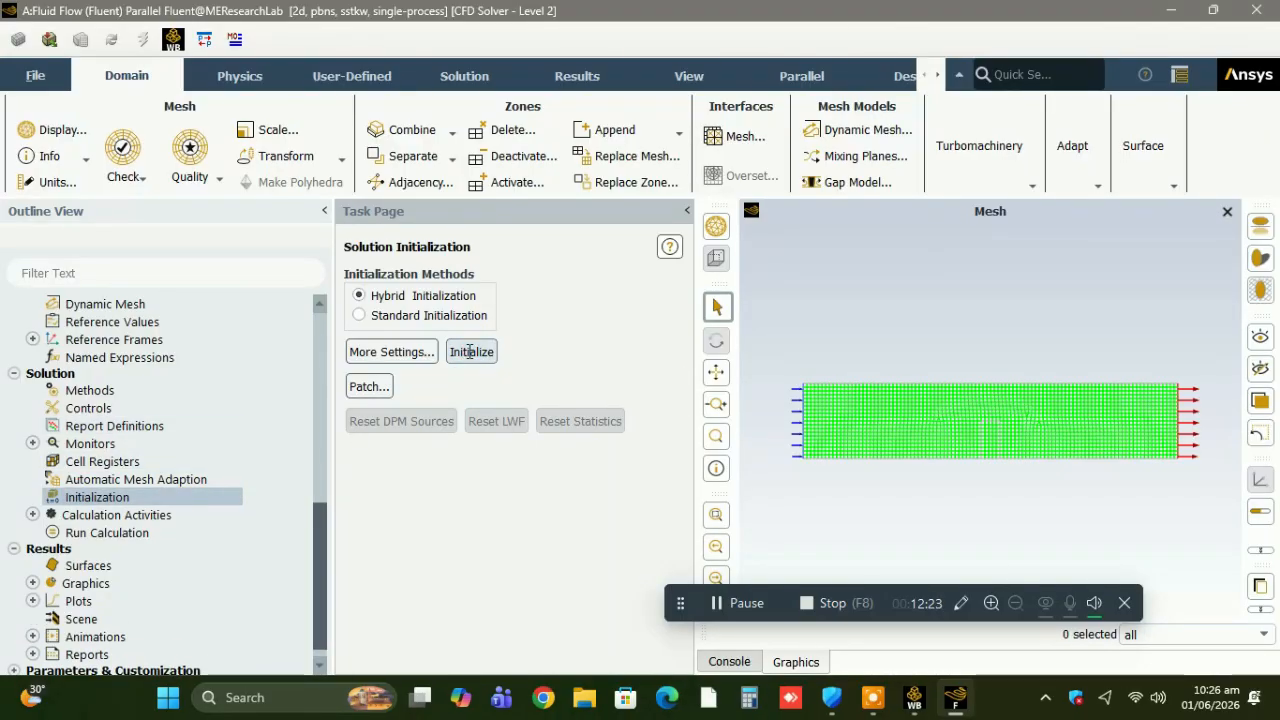
Set the number of iterations to 10000 and run the calculation through to completion.
click(151, 530)
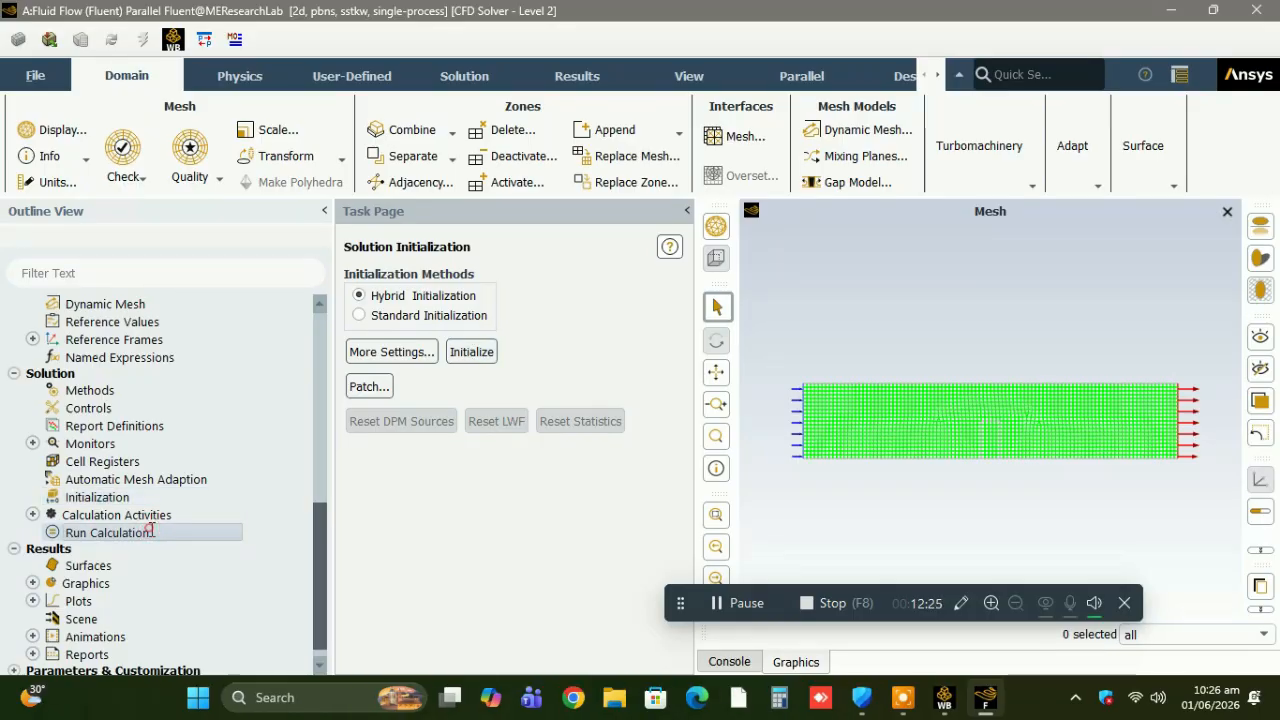
double_click(393, 497)
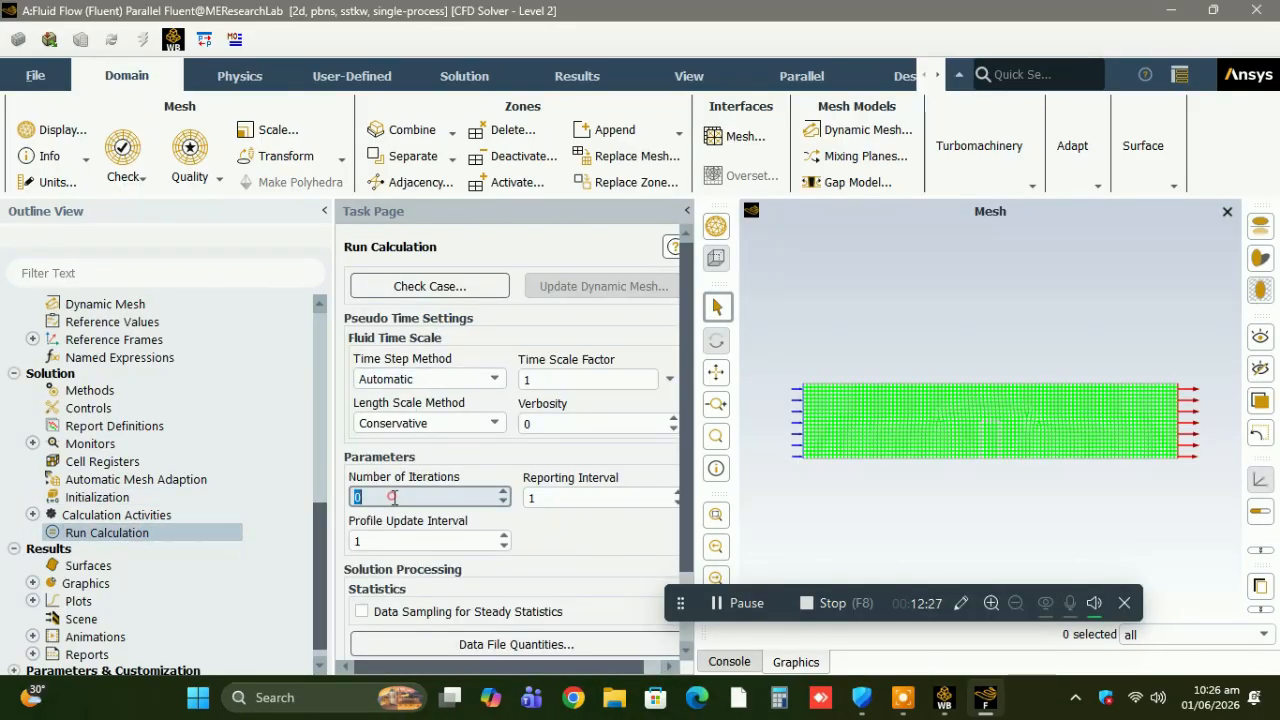
text(10000)
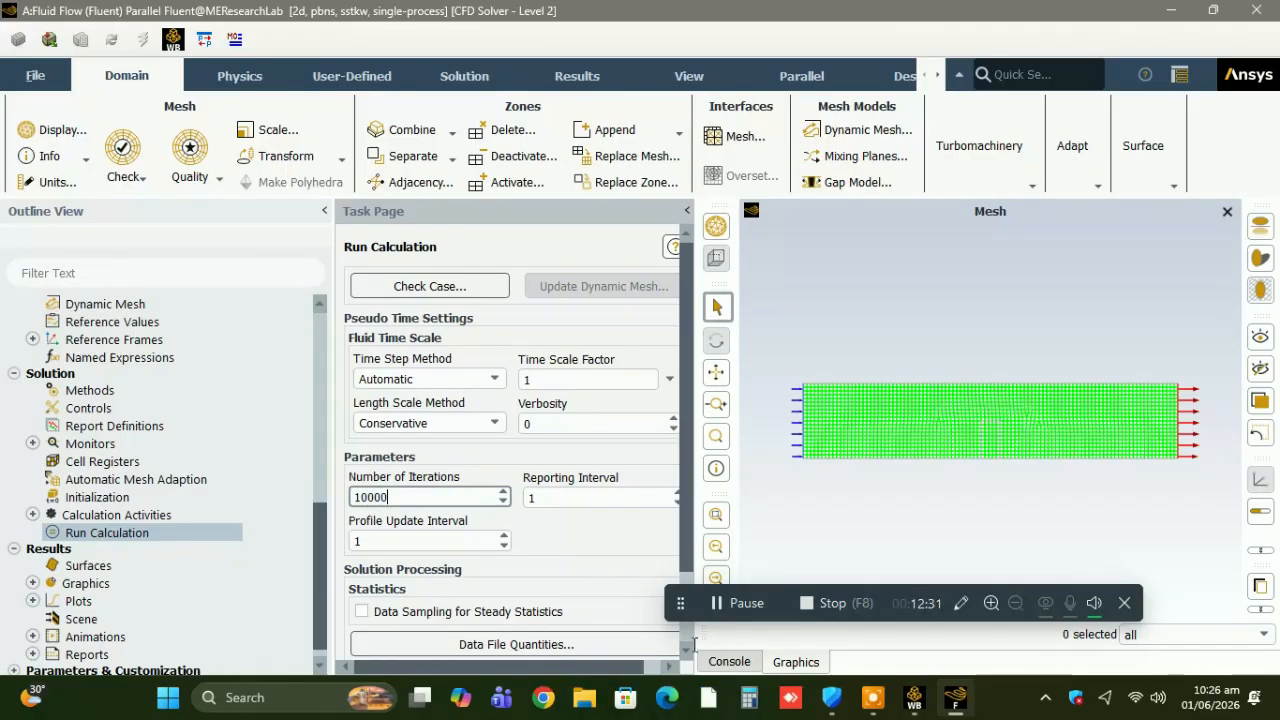
scroll(686, 641, down, 3)
click(625, 613)
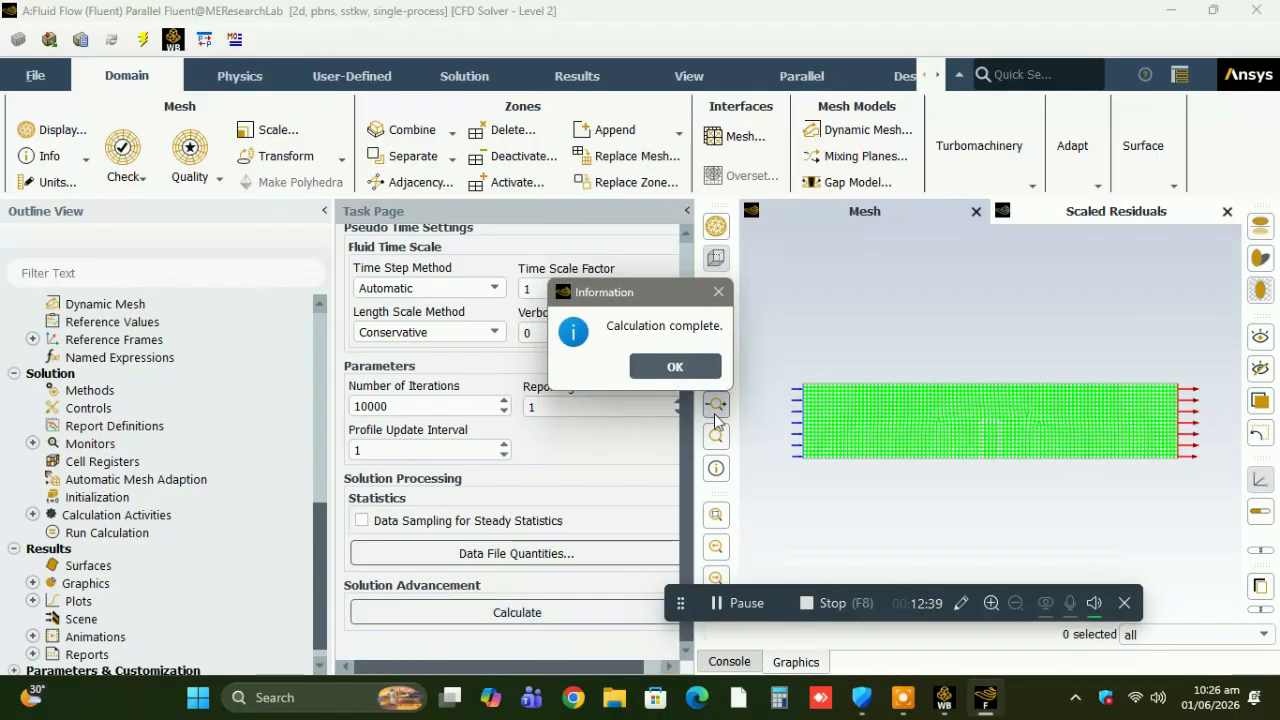
click(710, 372)
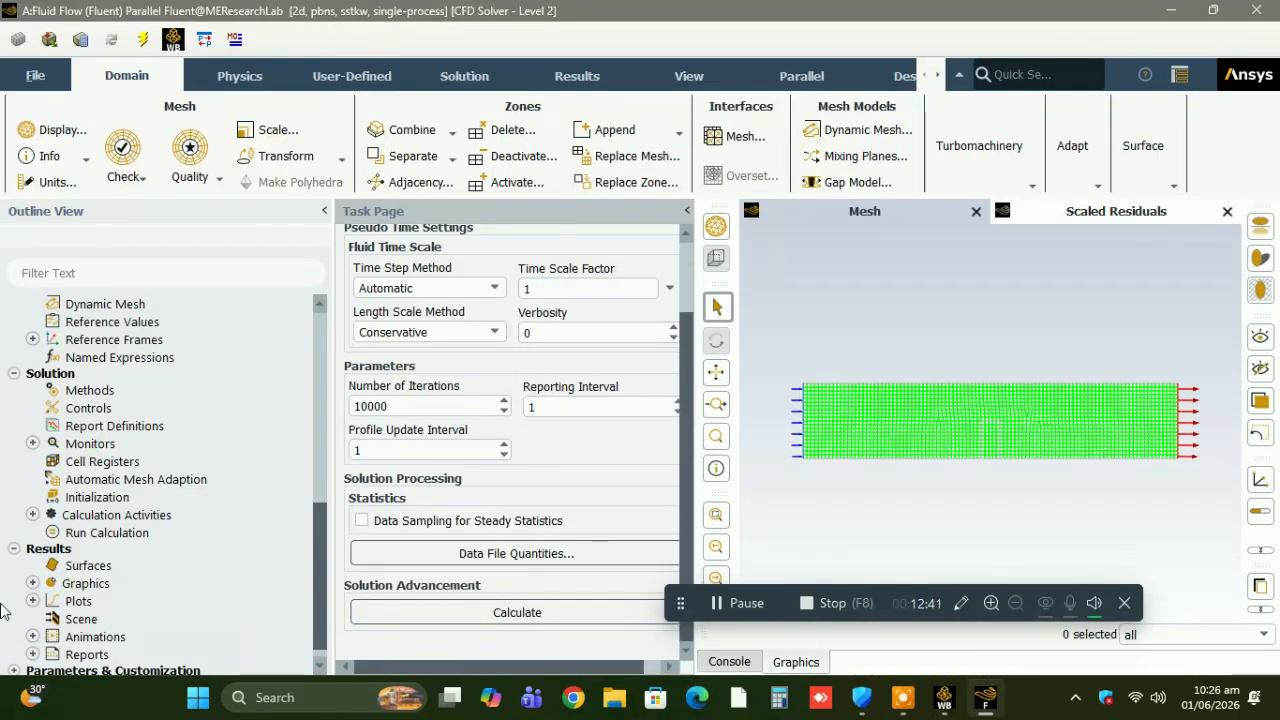
Create and display a filled contour plot of static pressure using the default options.
click(32, 584)
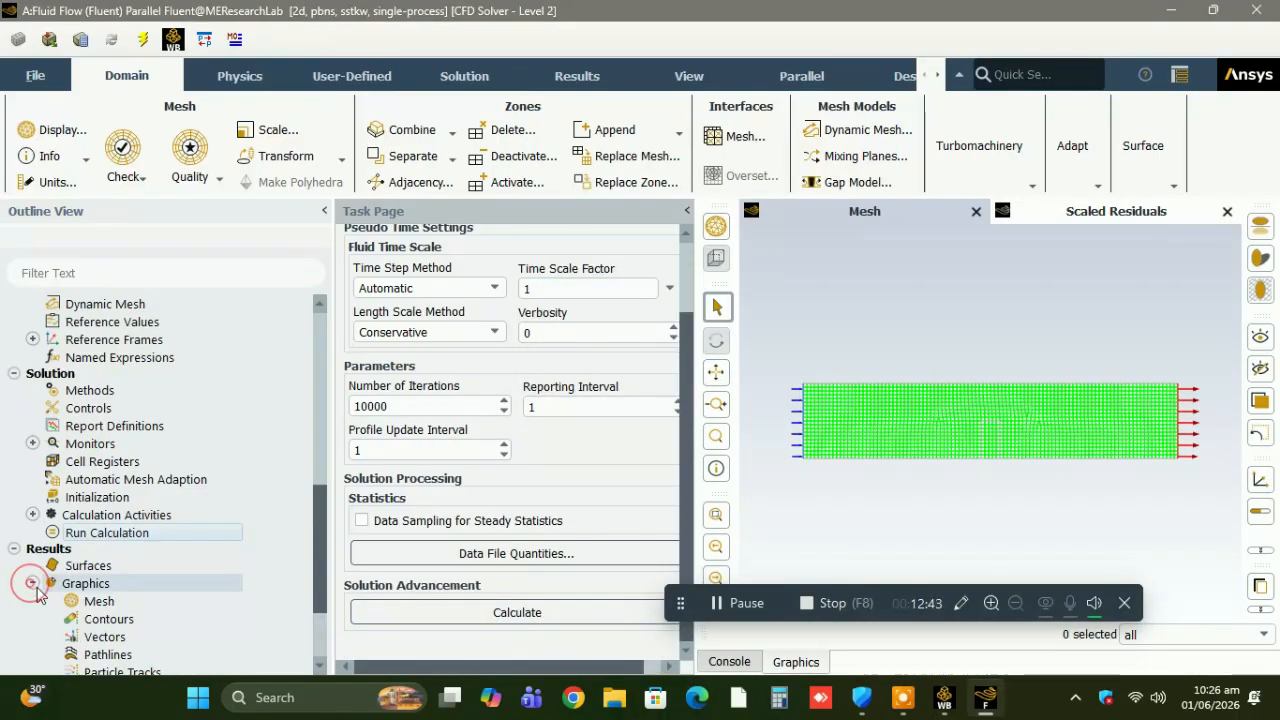
right_click(90, 620)
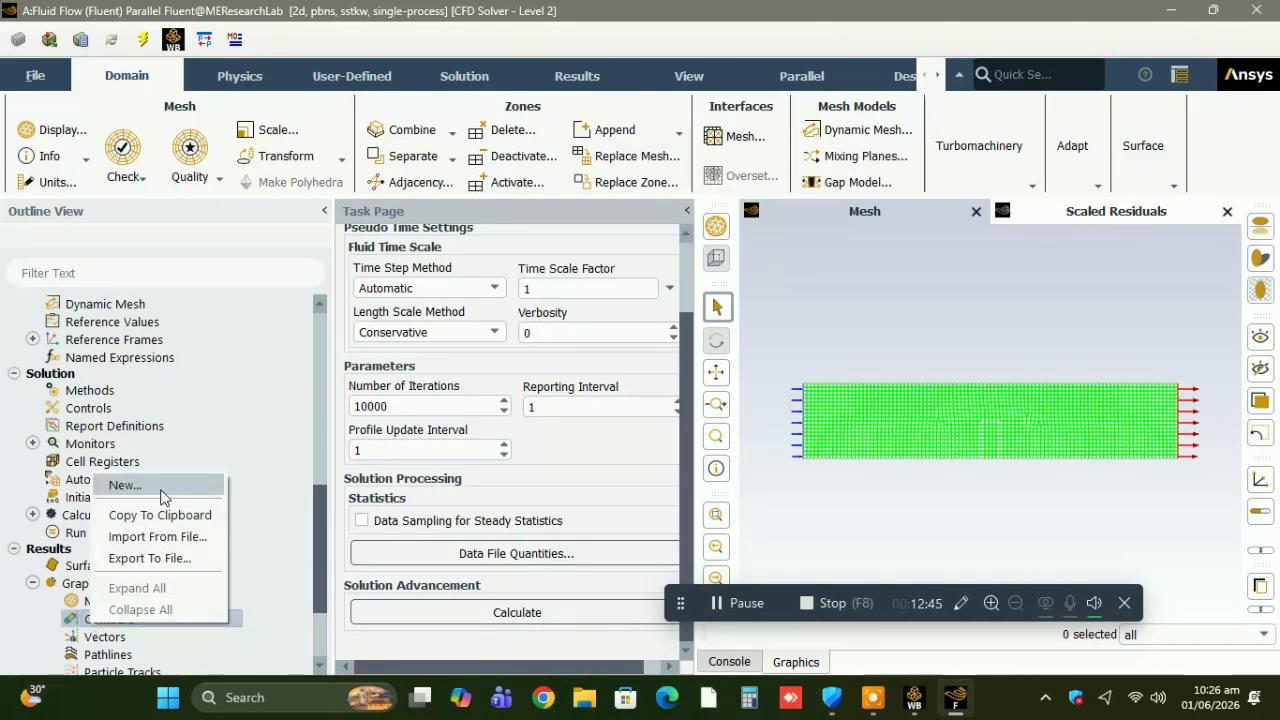
click(125, 485)
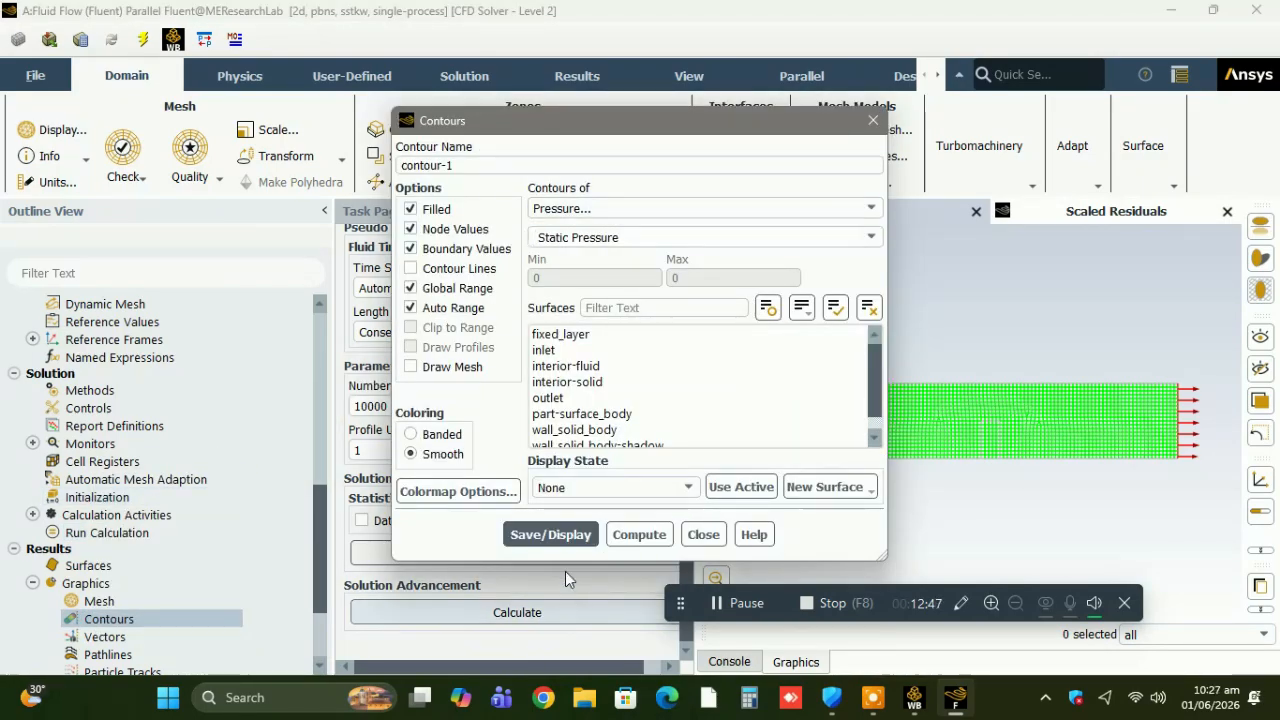
click(570, 534)
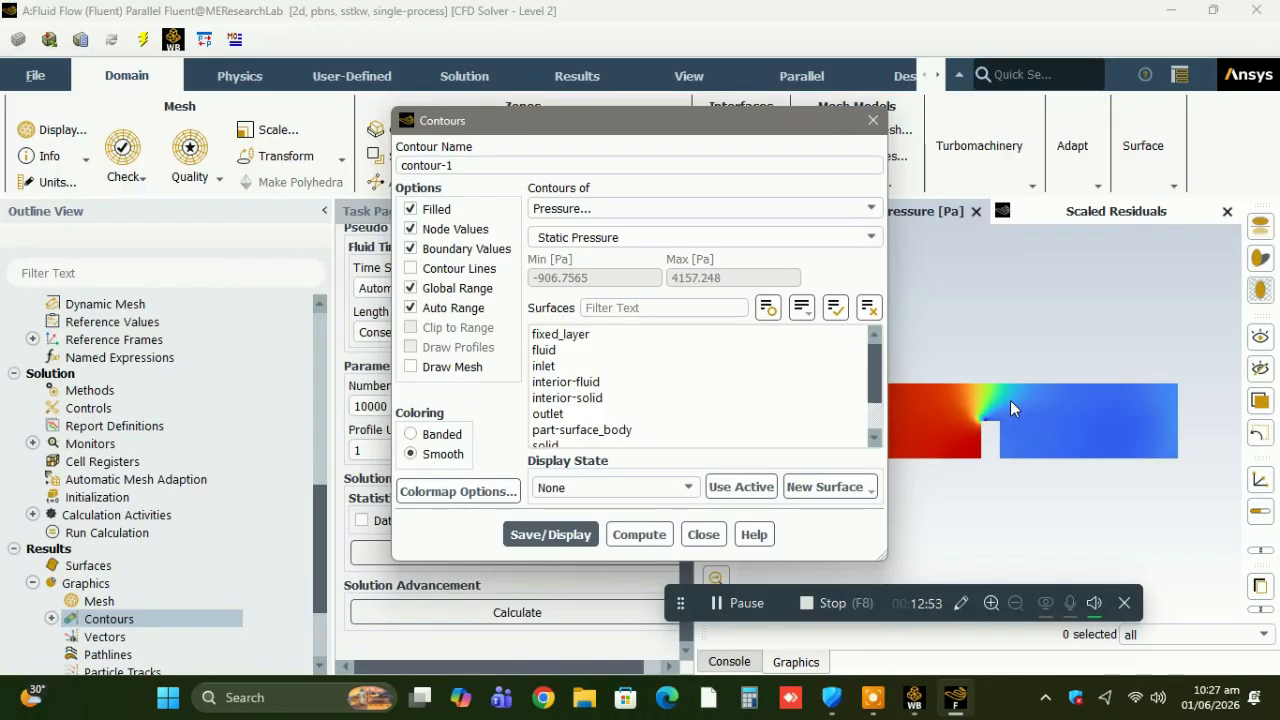
click(701, 535)
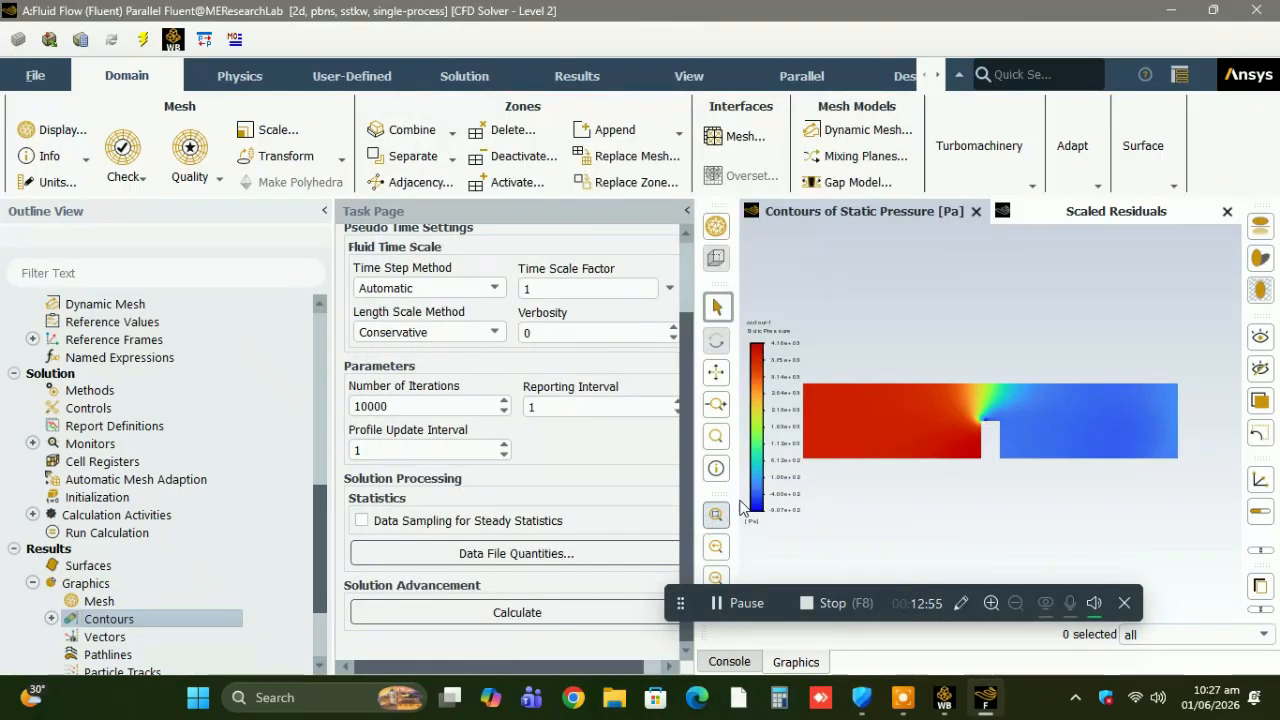
click(50, 86)
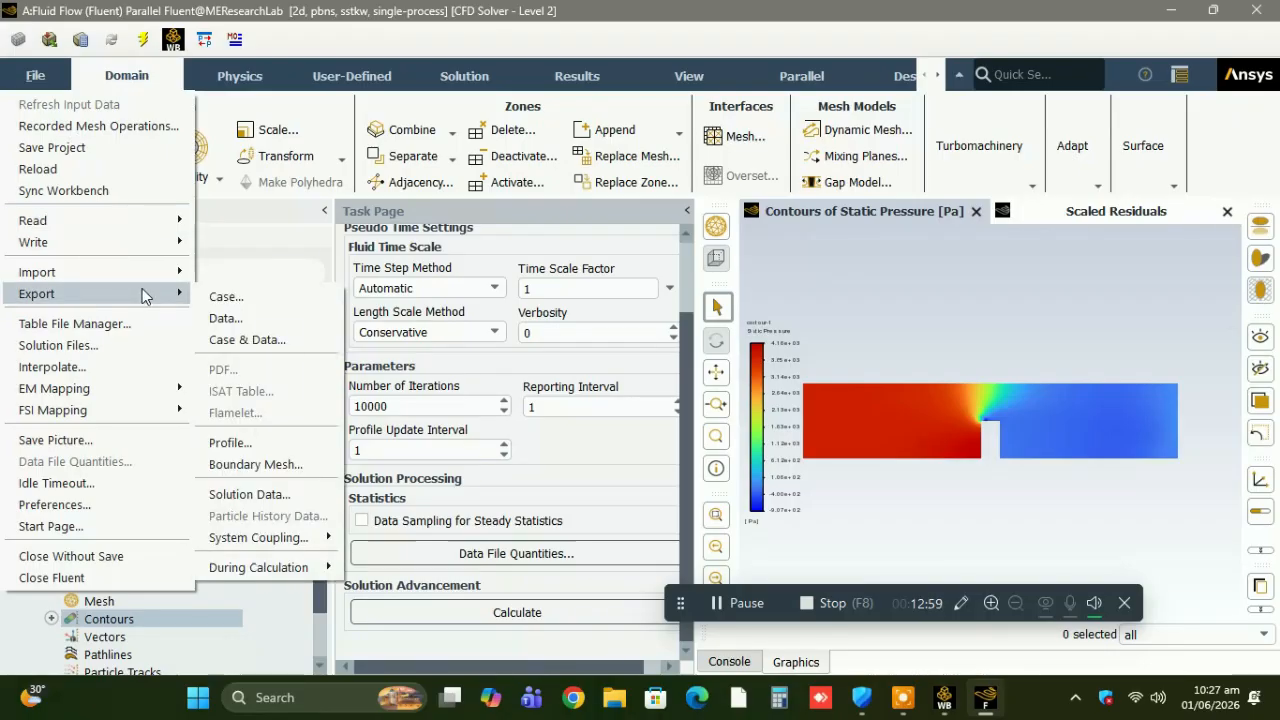
click(662, 466)
Try to enable the structural model with the Linear Elasticity option.
scroll(320, 337, up, 10)
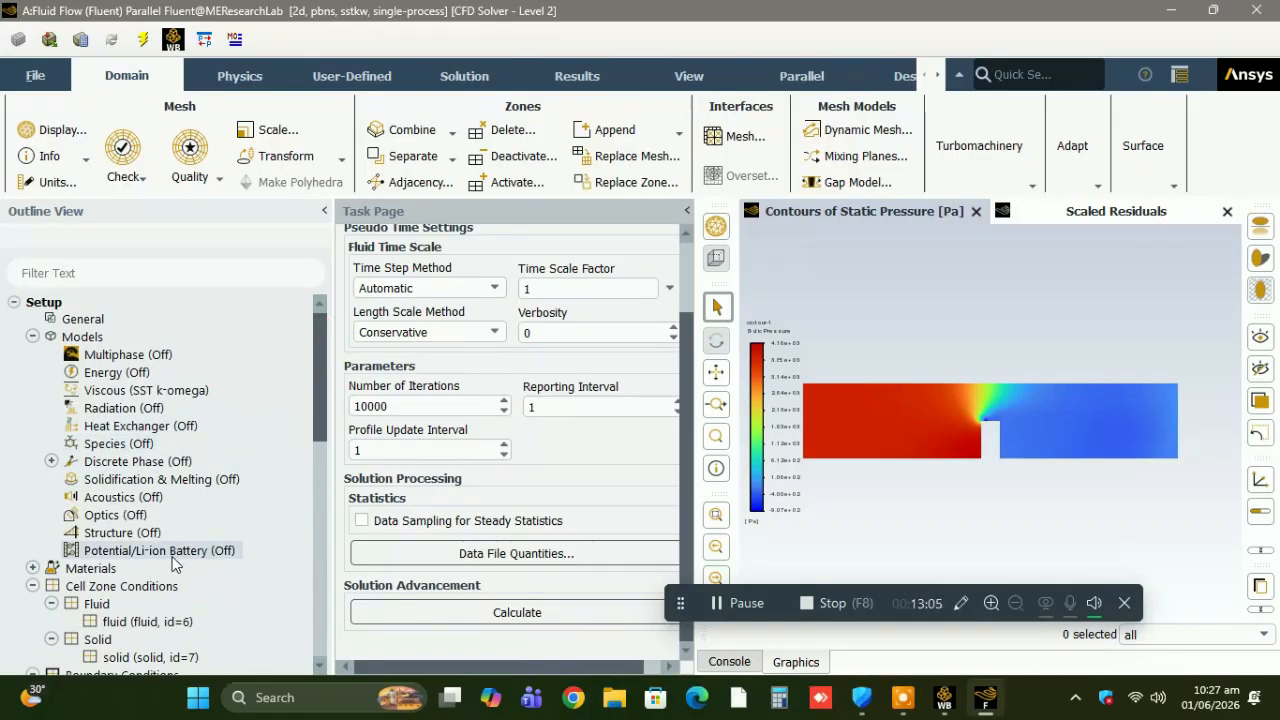
double_click(158, 533)
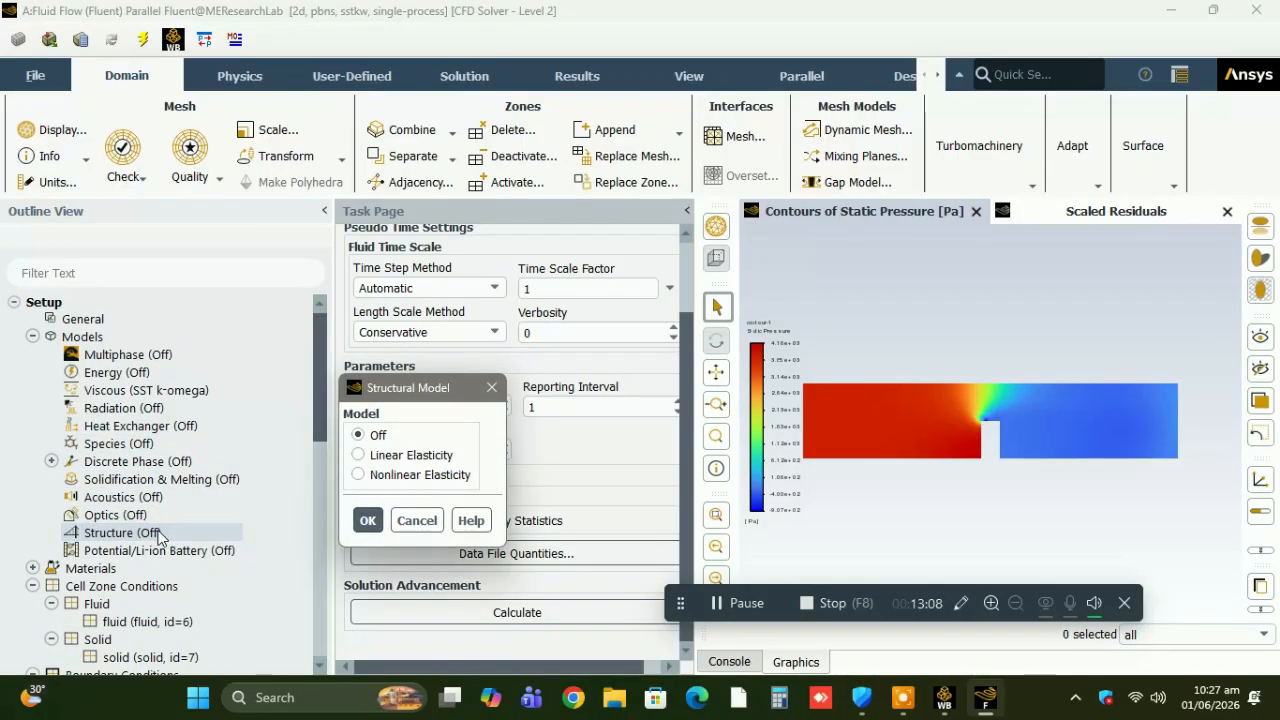
click(424, 455)
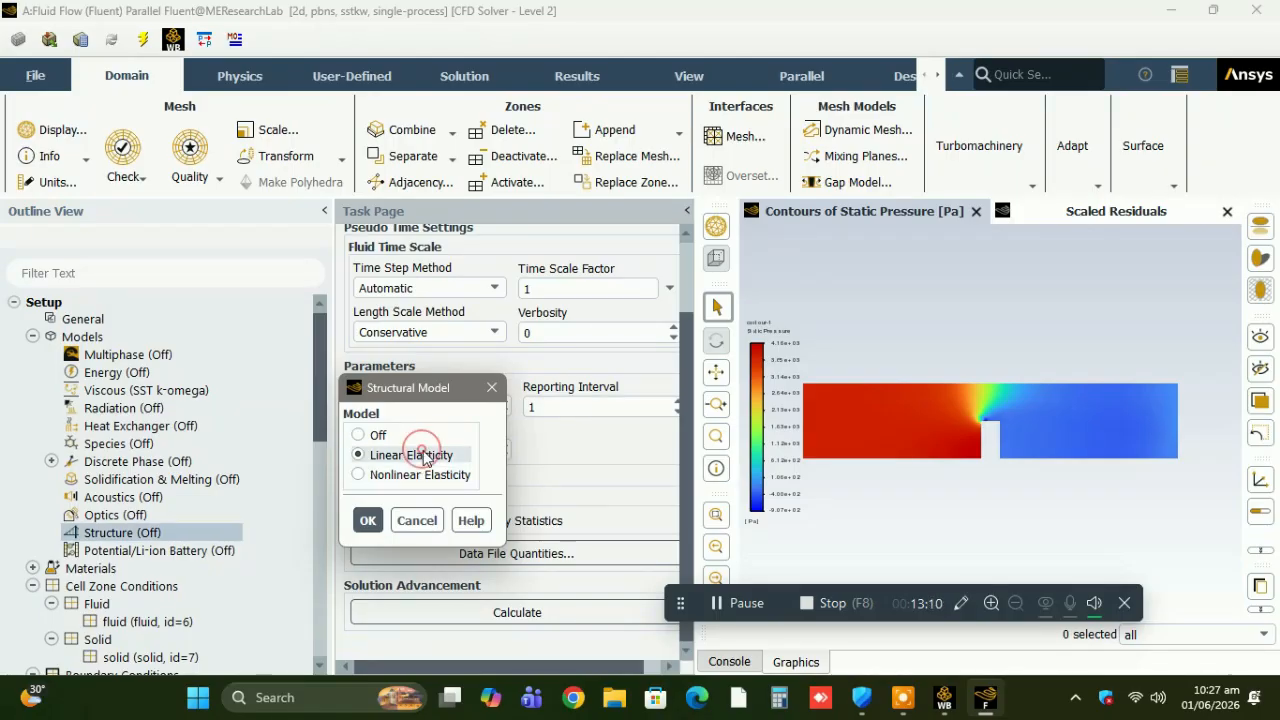
click(368, 521)
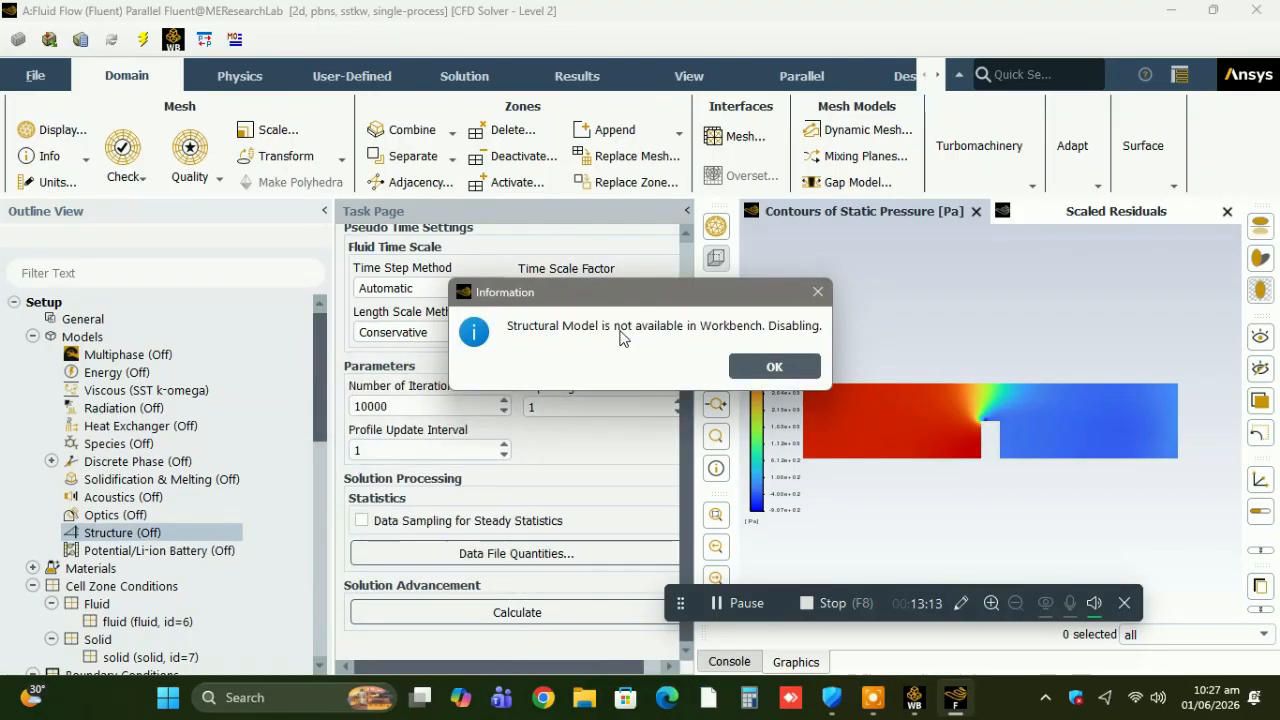
click(772, 366)
Export the case and data as FFF.1-Setup-Output.cas.h5 into the querysolver folder on the Desktop.
click(29, 85)
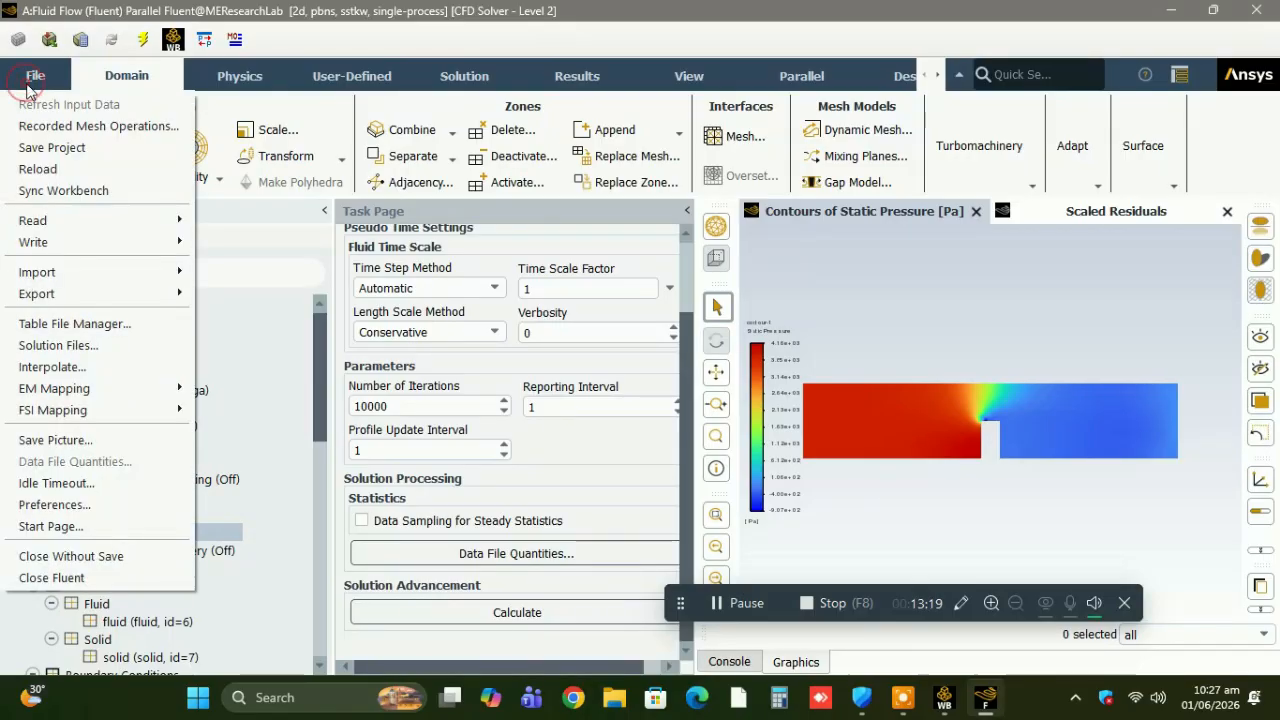
mouse_move(131, 242)
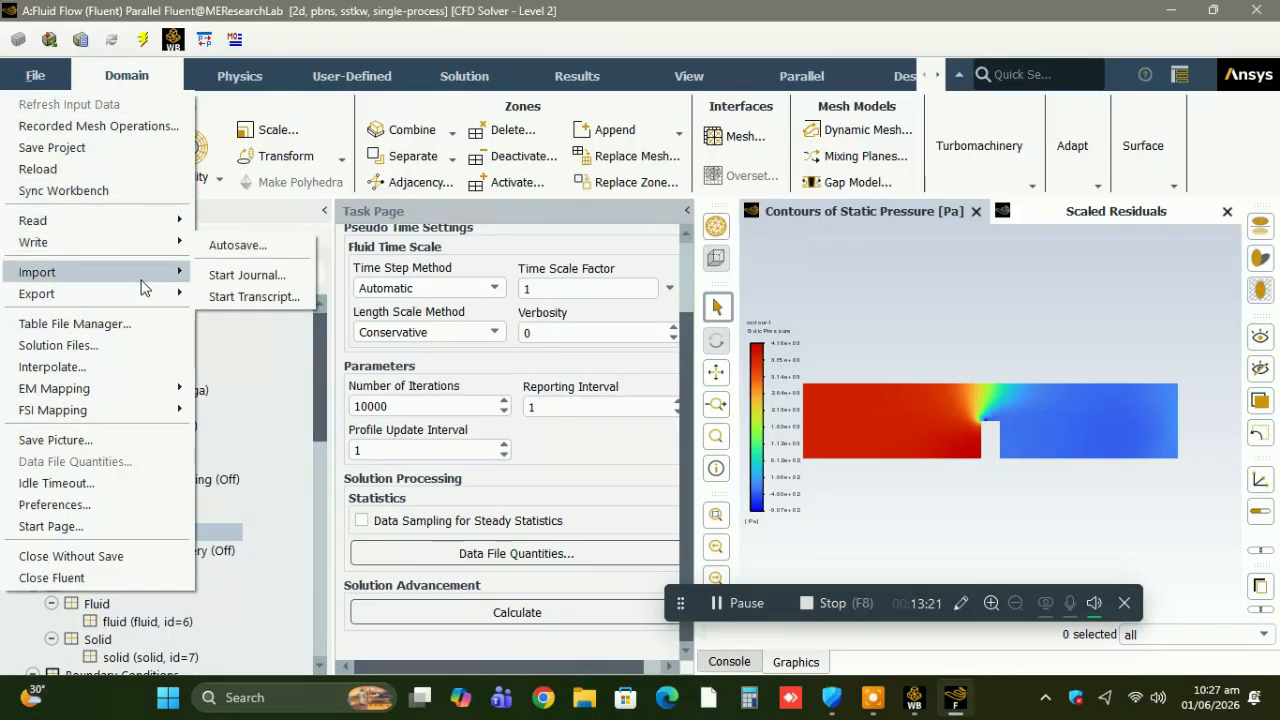
mouse_move(147, 293)
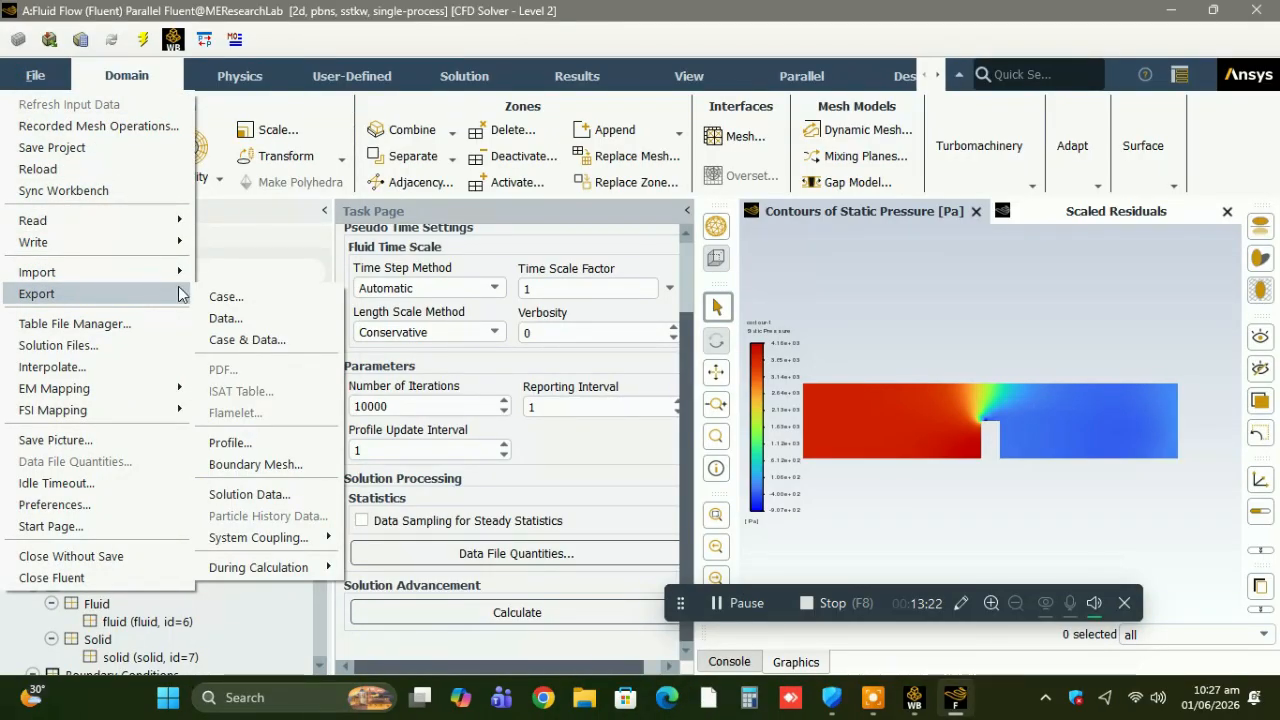
click(251, 339)
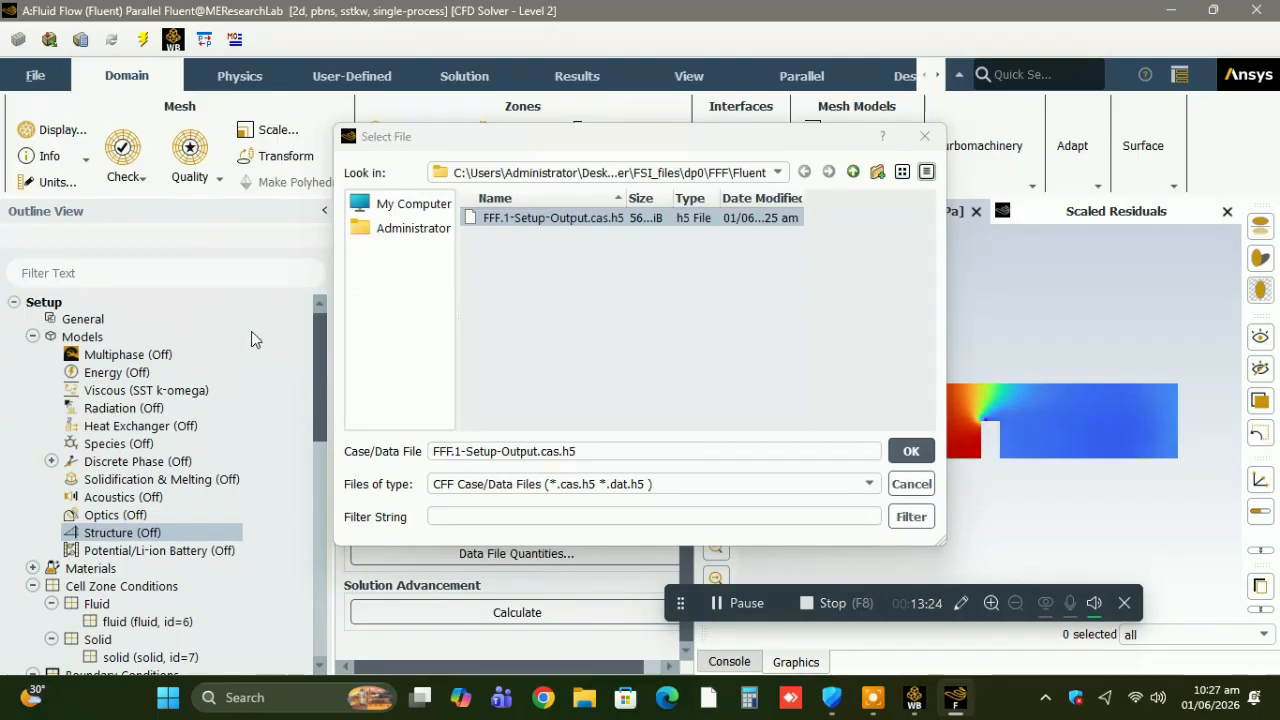
click(415, 227)
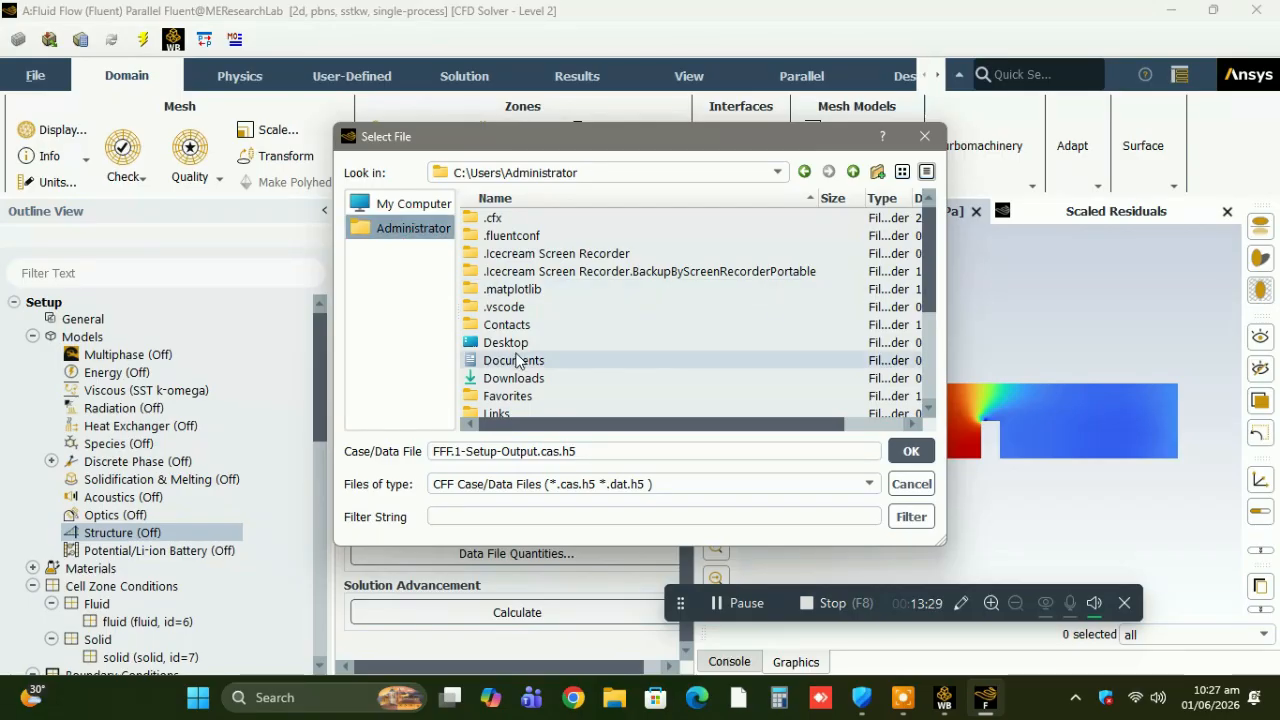
double_click(515, 342)
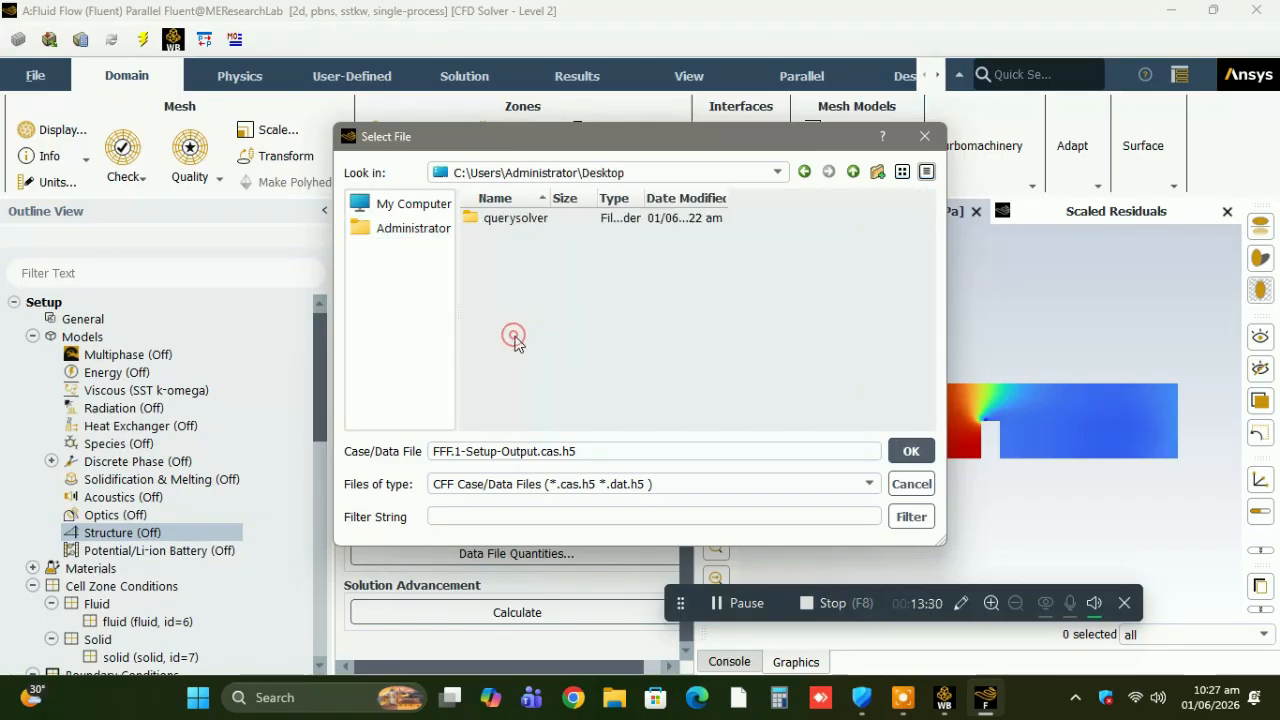
double_click(519, 232)
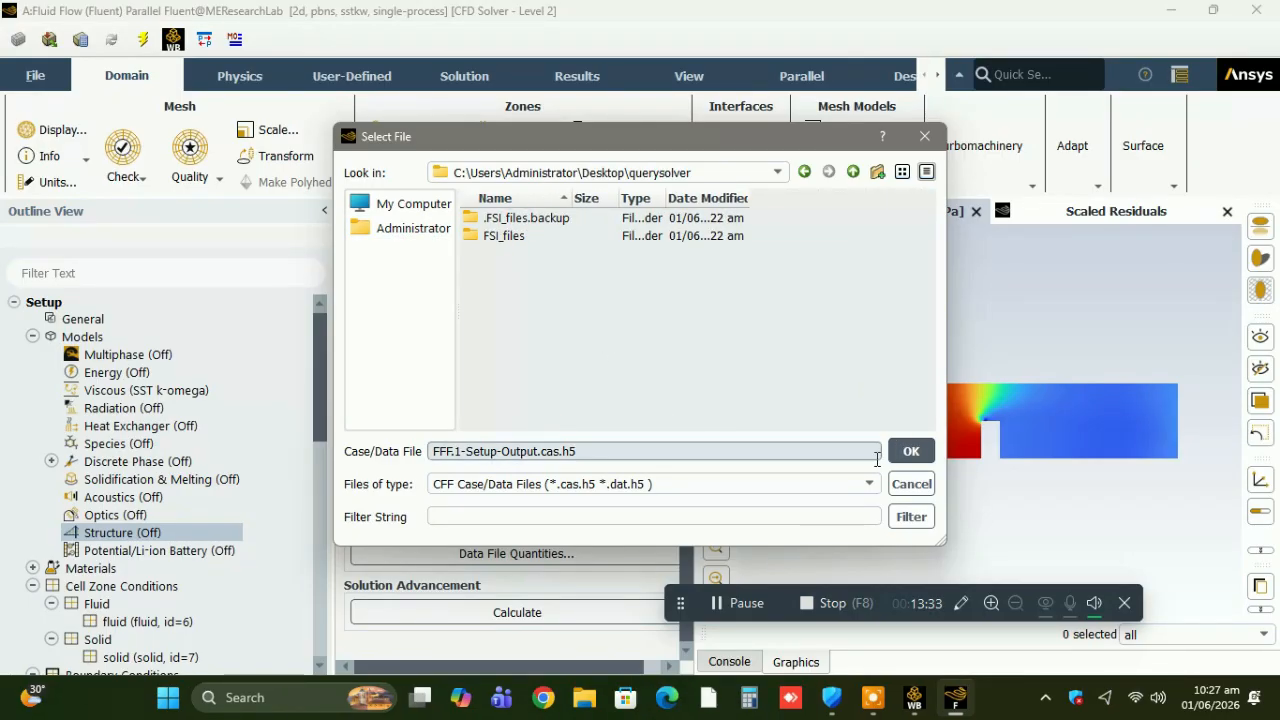
click(911, 453)
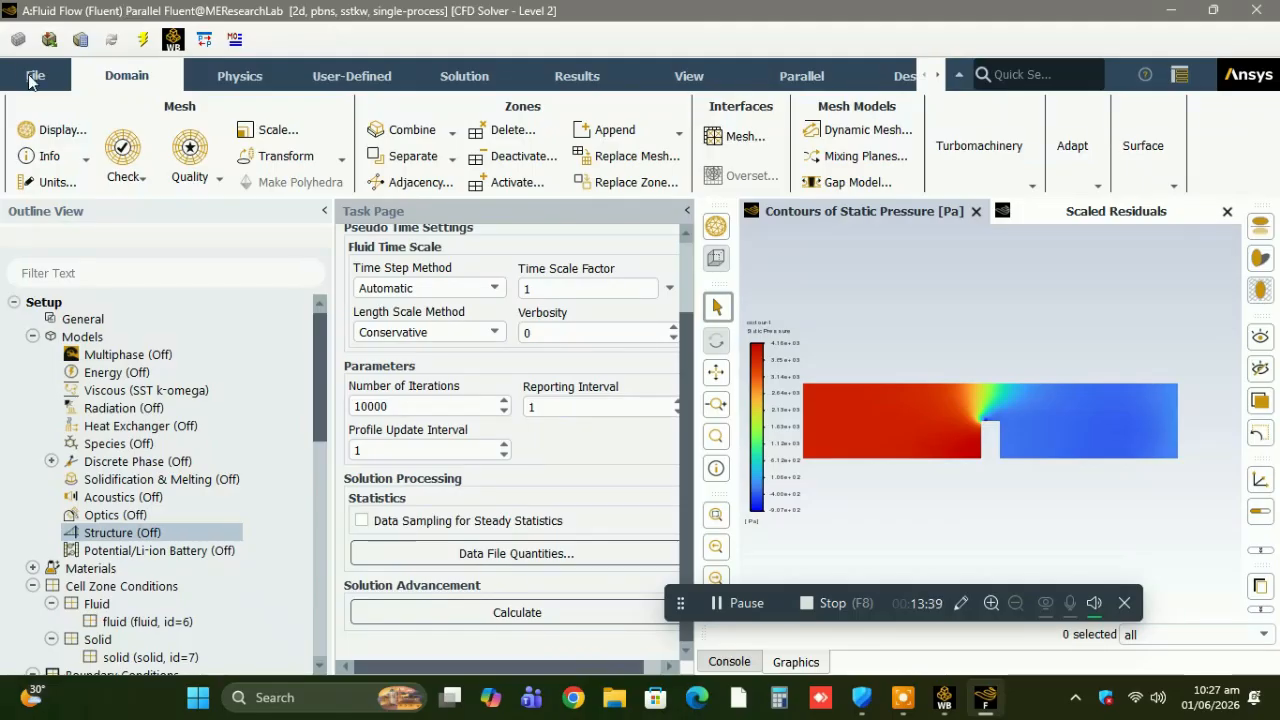
Search Windows for Fluent and launch standalone Fluent 2022 R2 outside Workbench.
click(322, 697)
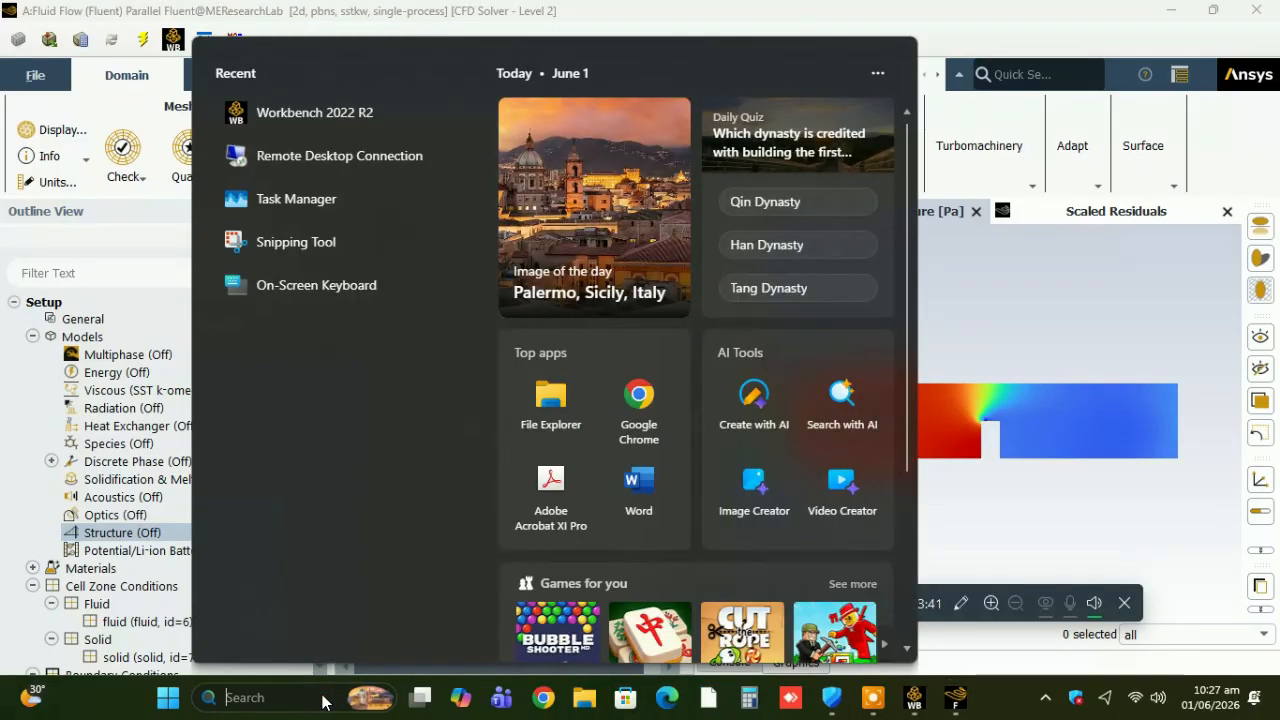
text(flu)
text(en)
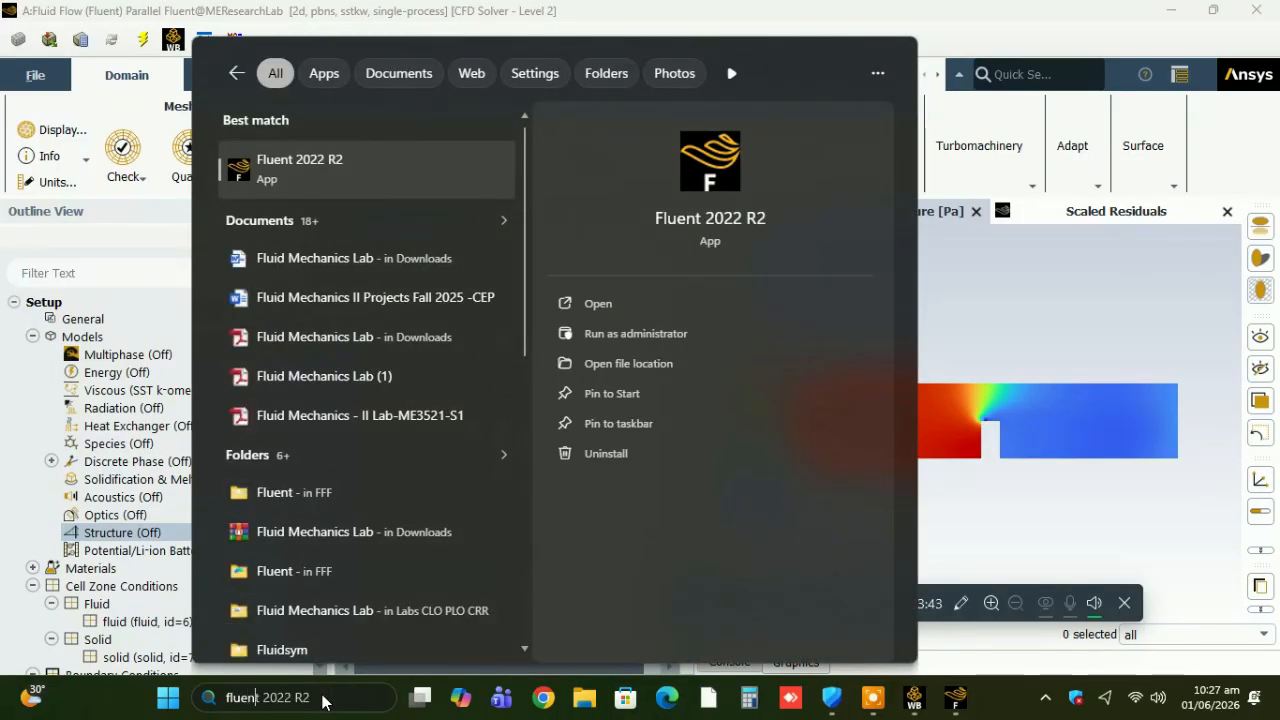
key(Return)
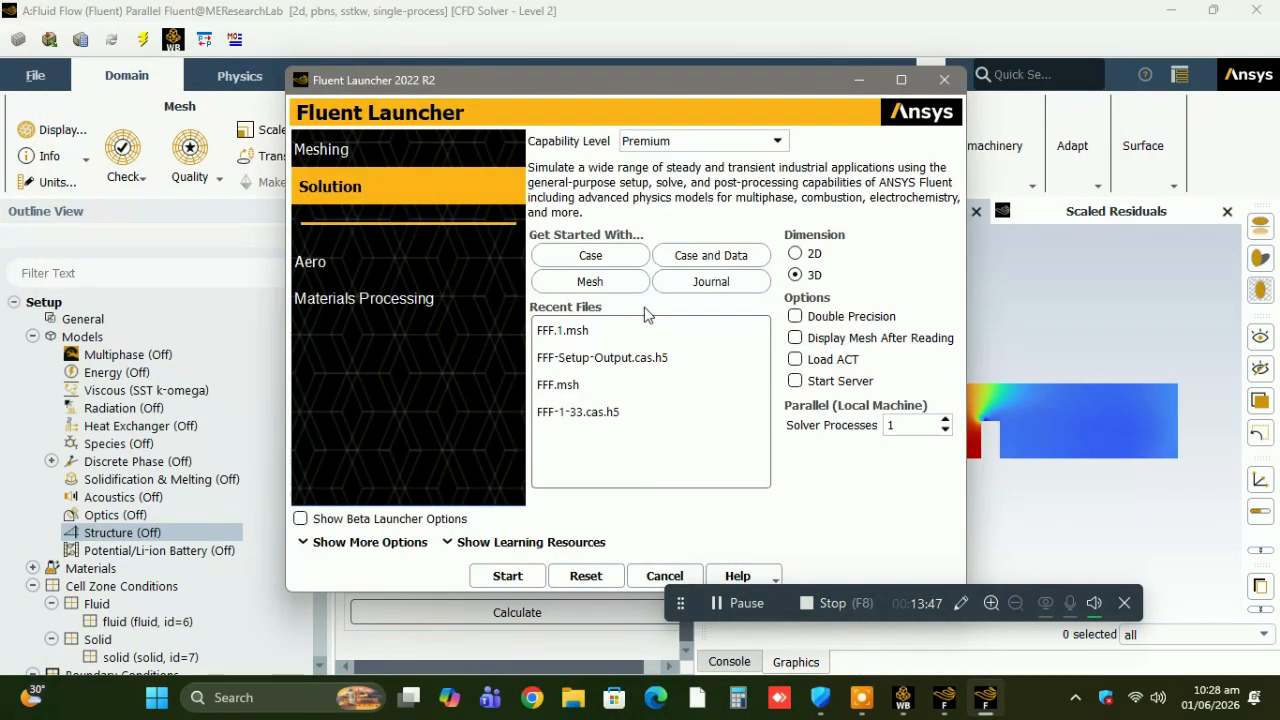
Choose the case file FFF.1-Setup-Output.cas.h5 from the Desktop's querysolver folder and start the solver with the selected options.
click(618, 257)
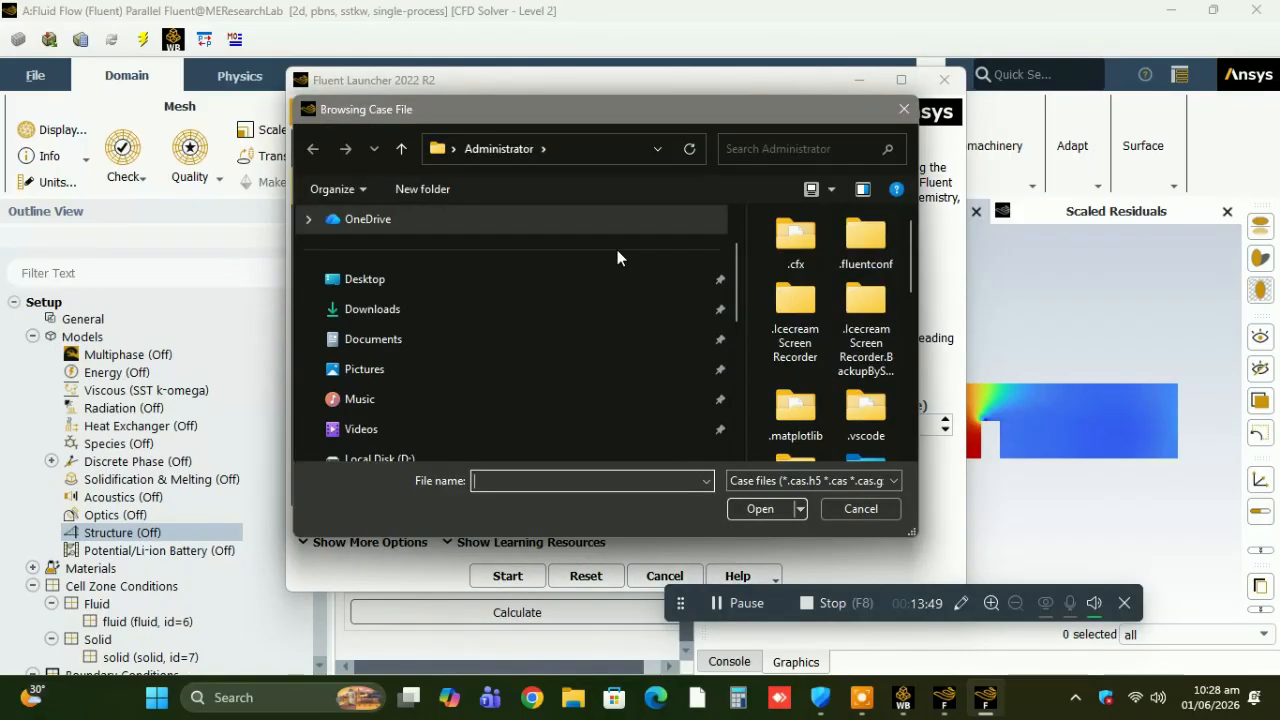
click(350, 285)
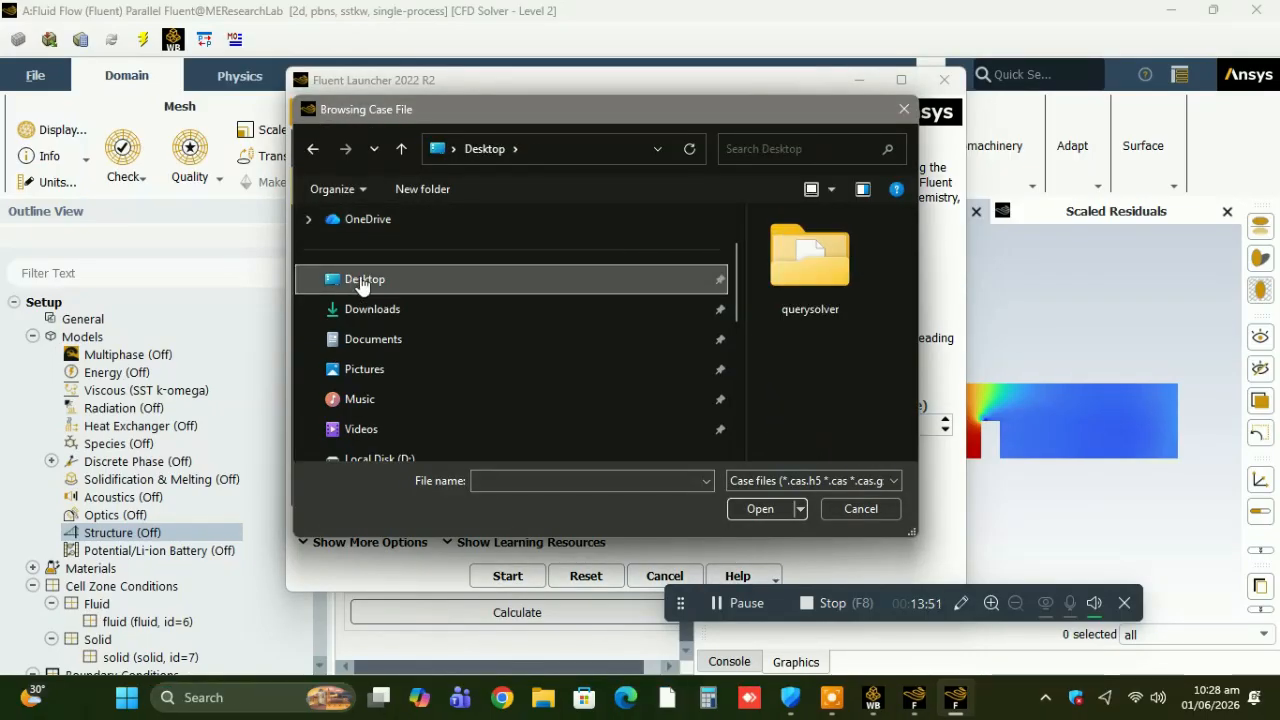
double_click(810, 262)
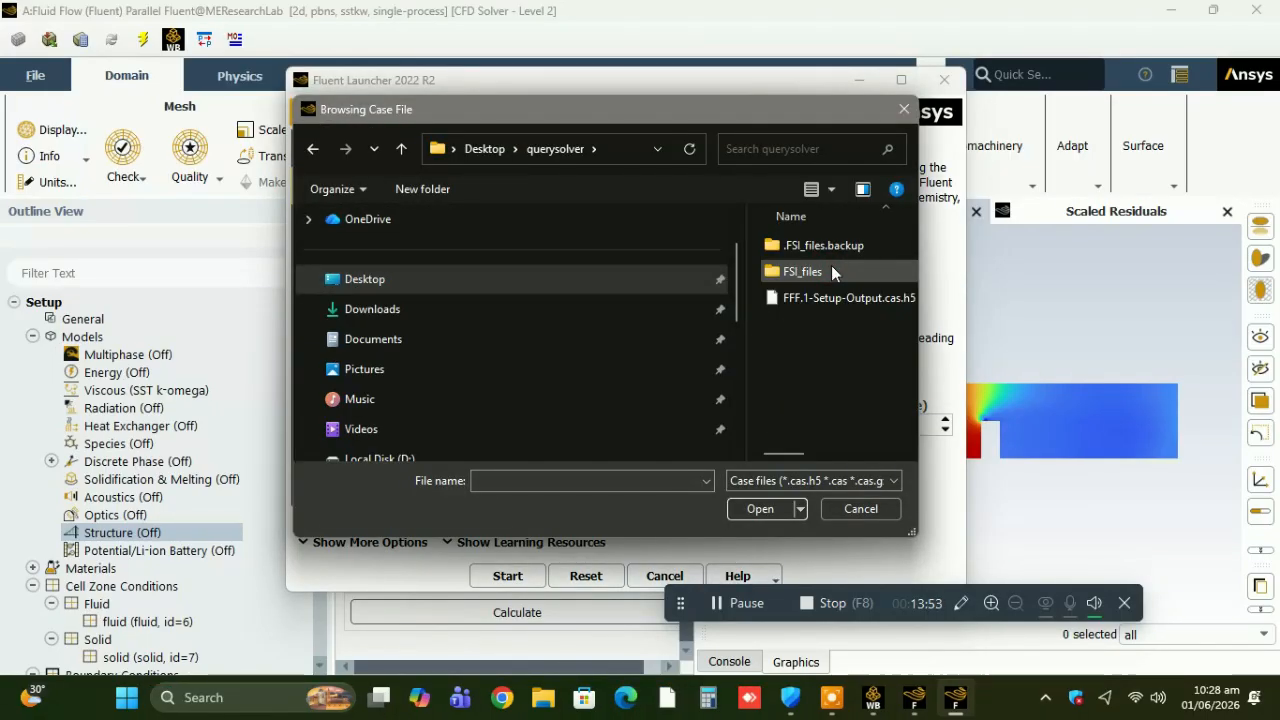
click(830, 297)
click(759, 509)
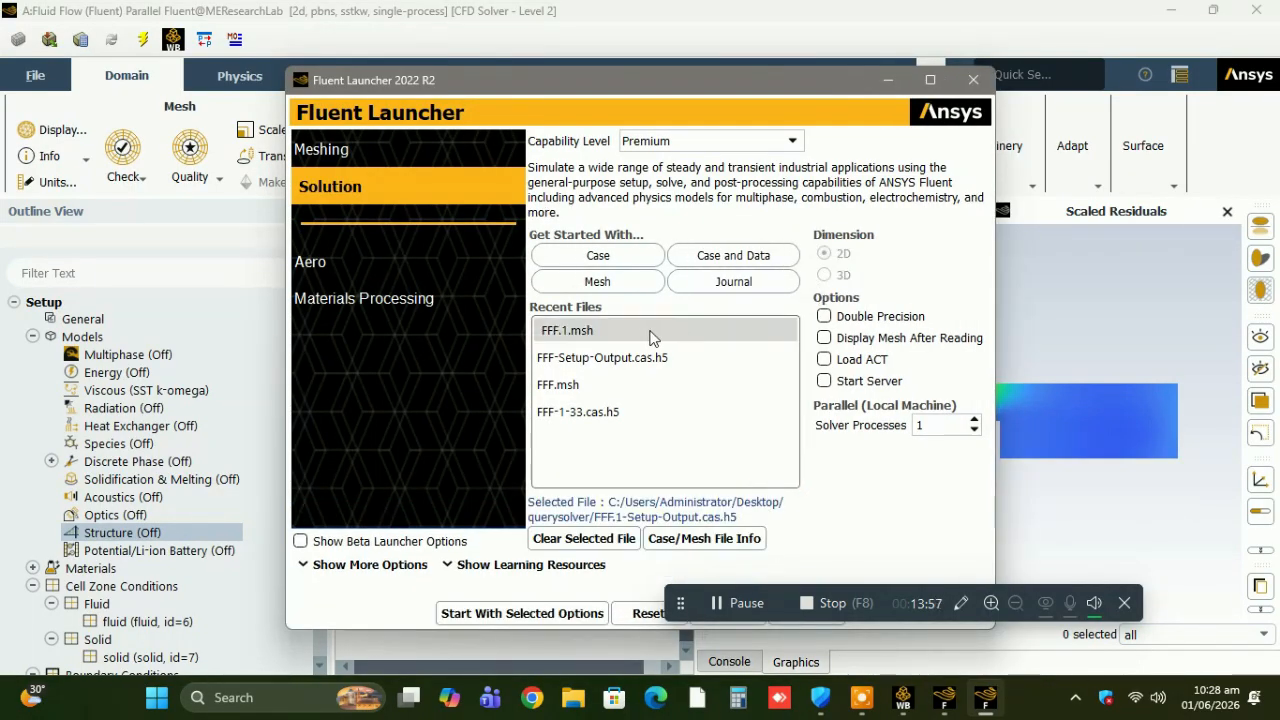
click(538, 612)
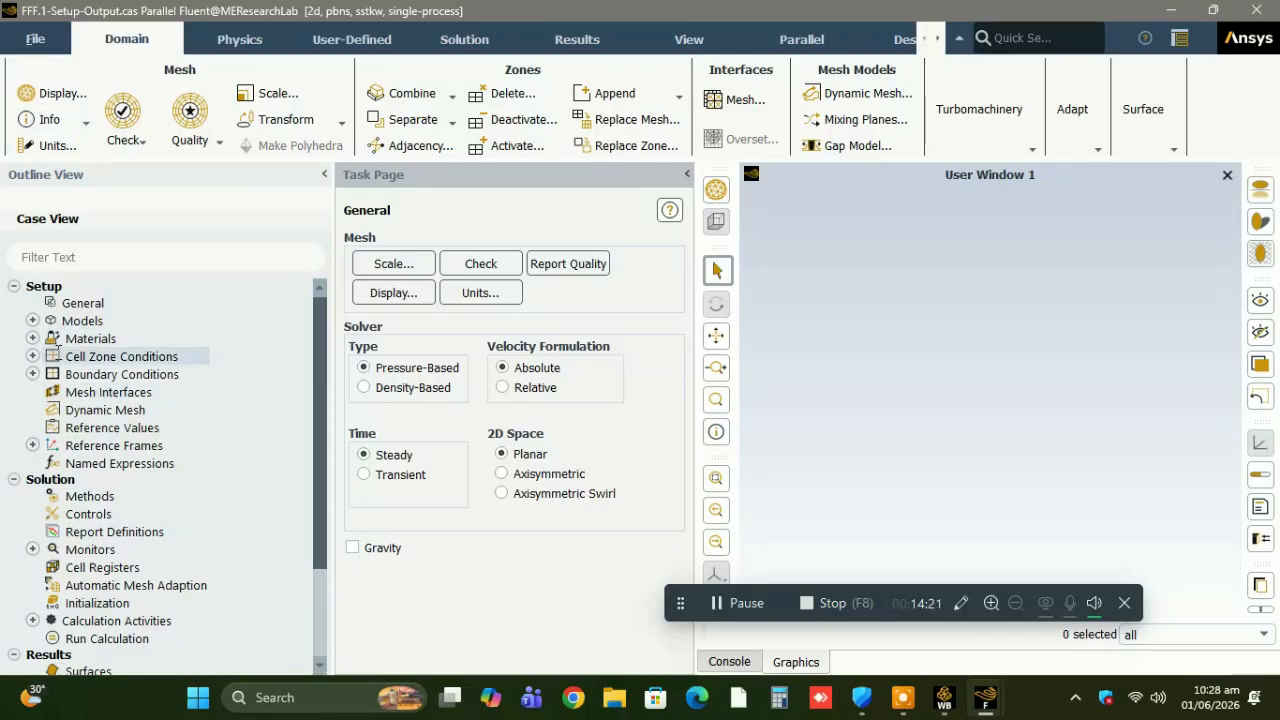
Read the solution data file FFF.1-Setup-Output.dat.h5 into the loaded case.
click(36, 40)
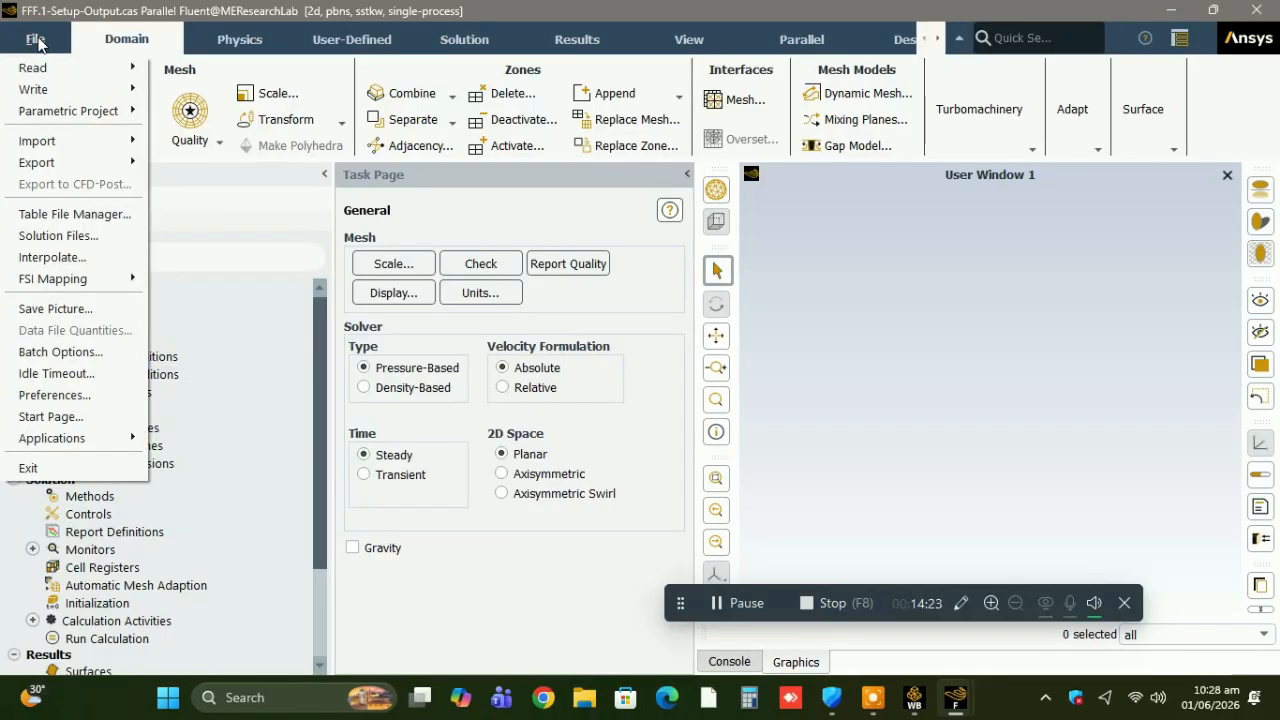
mouse_move(110, 145)
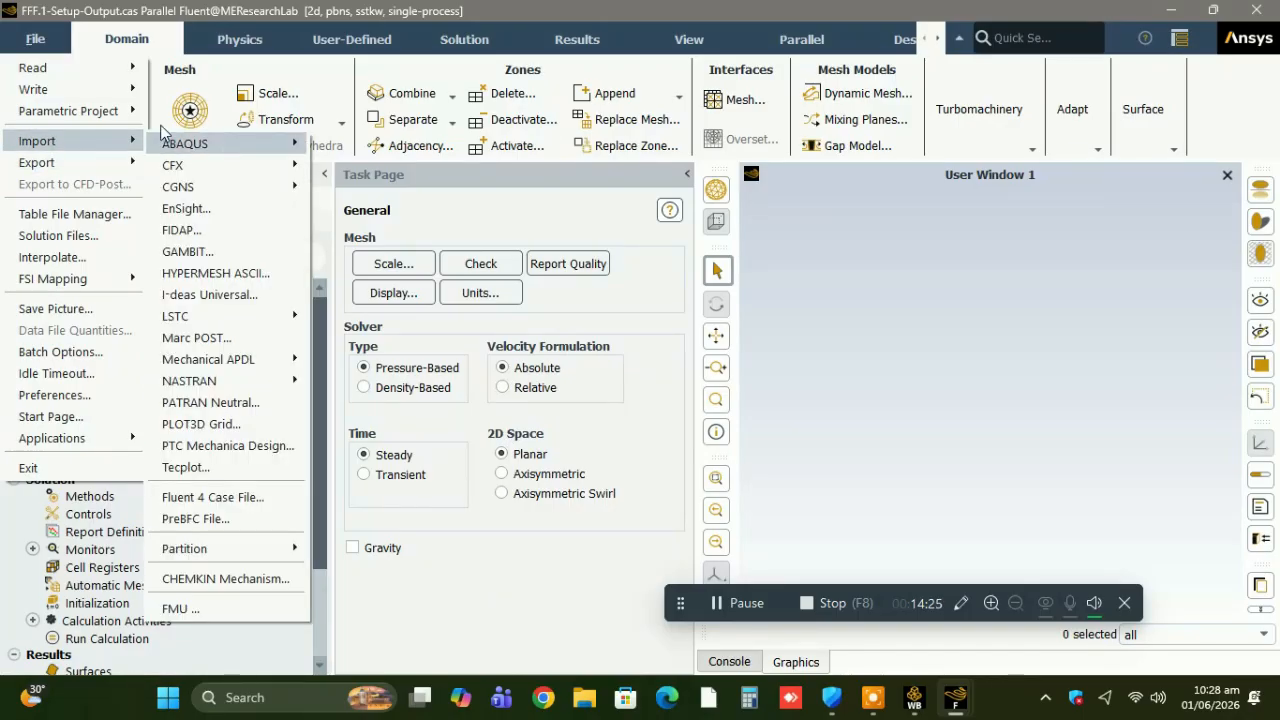
mouse_move(124, 72)
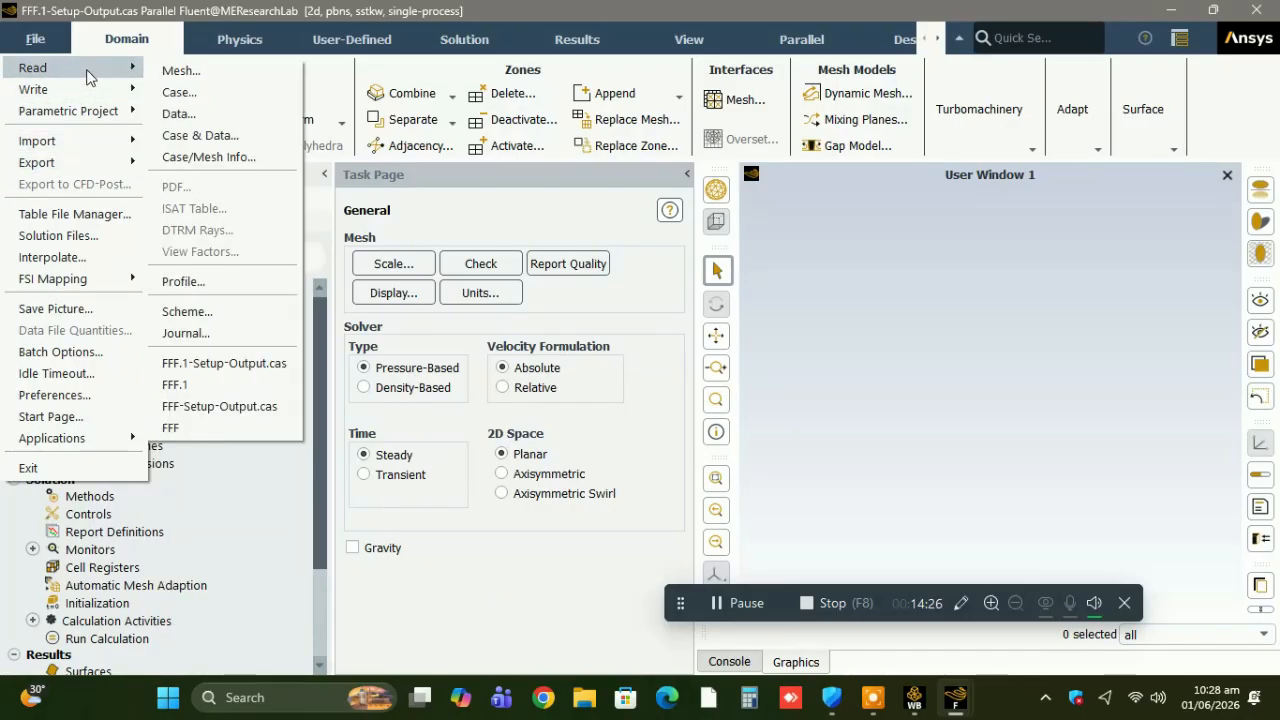
click(172, 113)
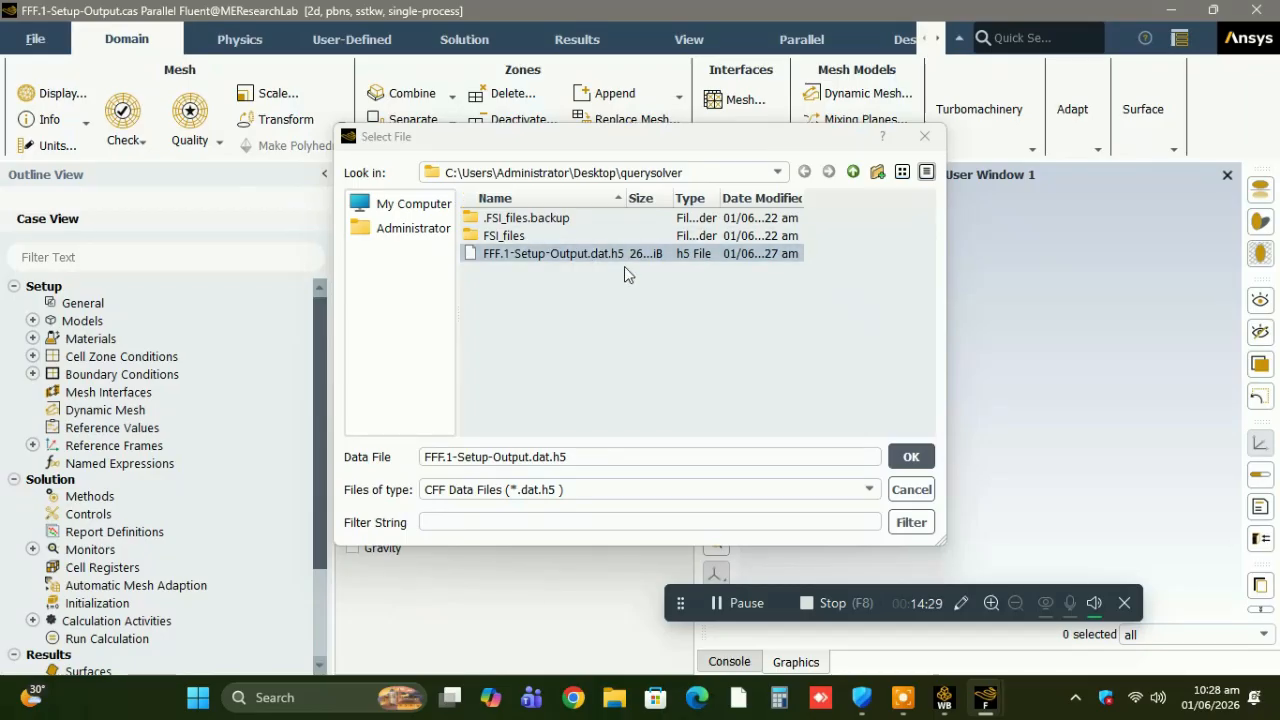
click(897, 463)
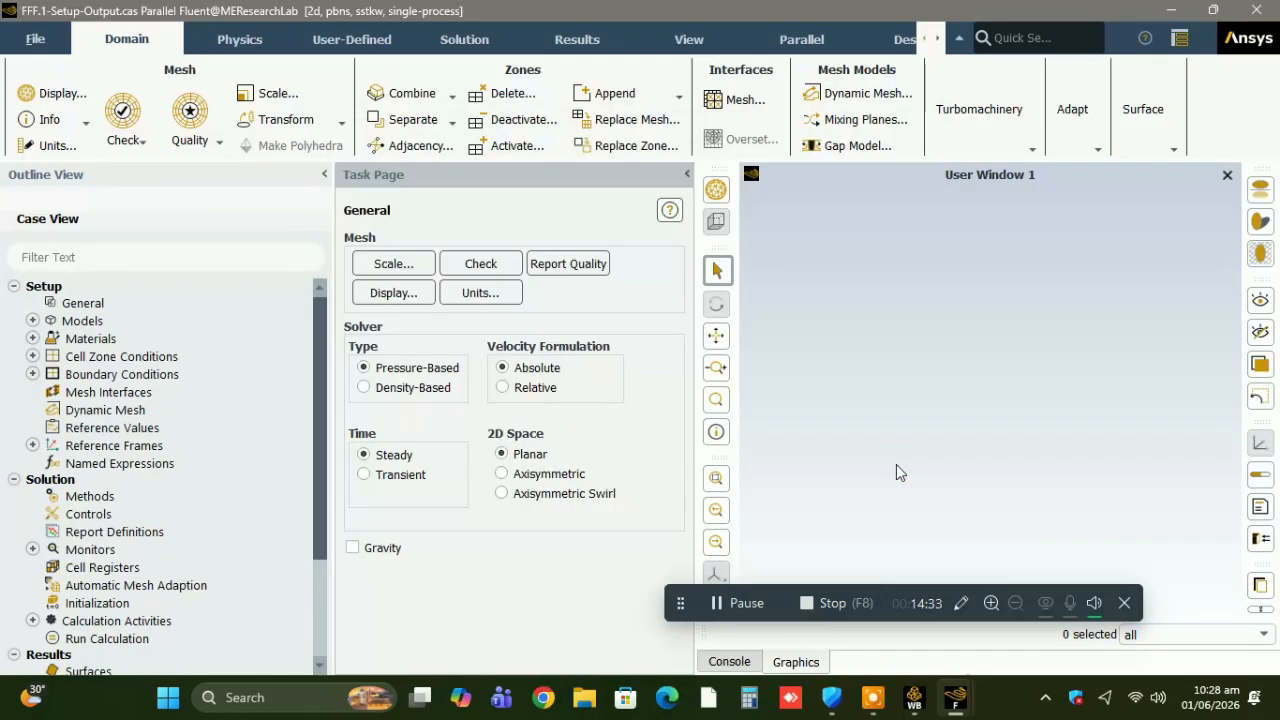
Display the saved static pressure contour, contour-1, from the loaded results.
scroll(323, 591, down, 3)
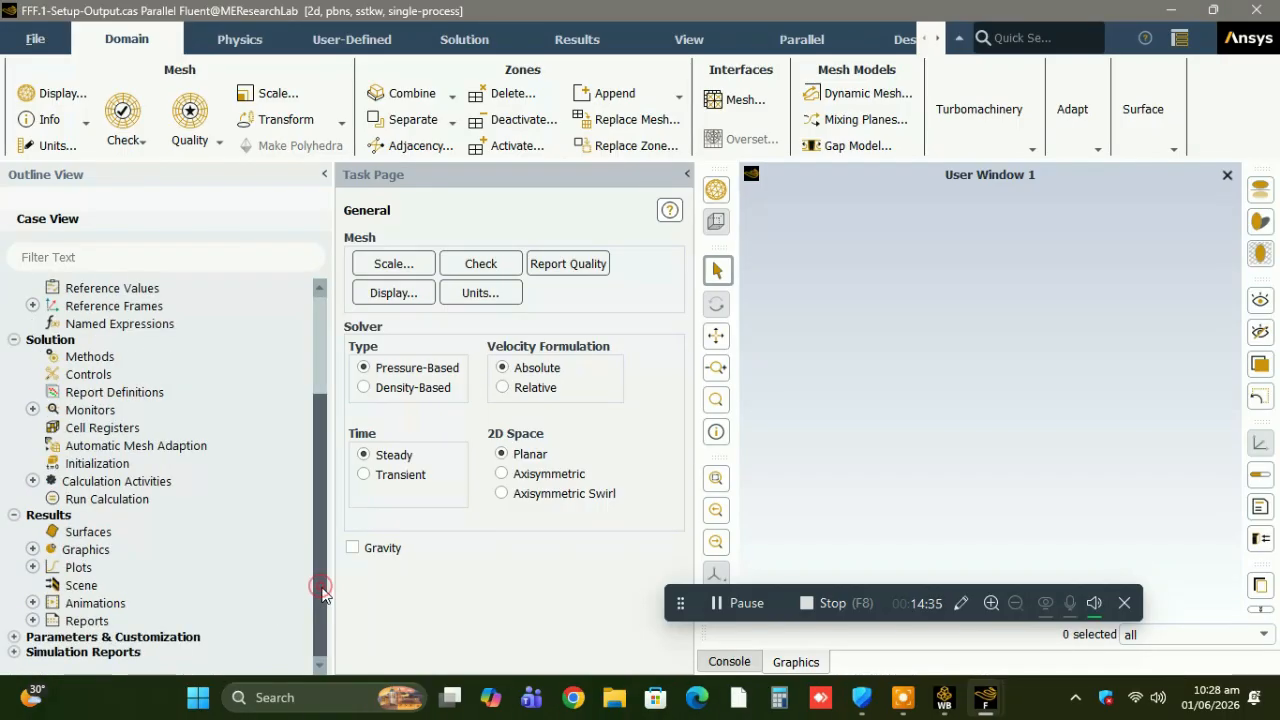
click(33, 549)
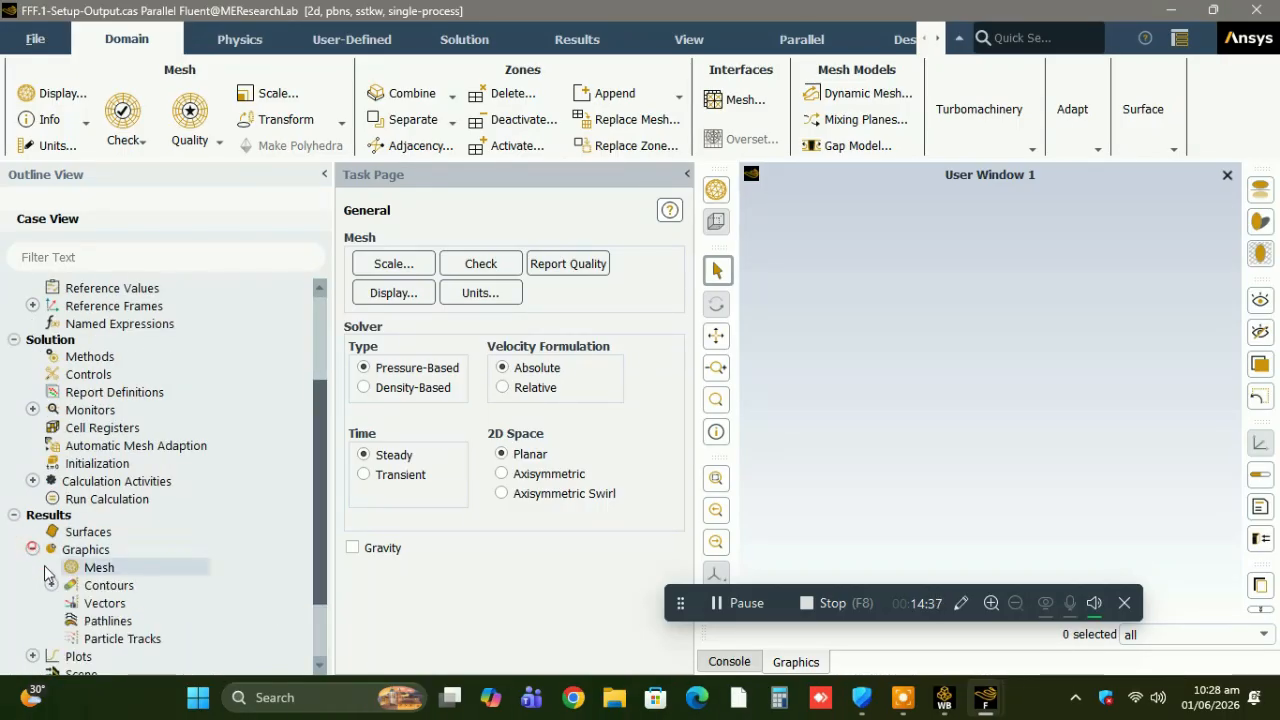
click(51, 585)
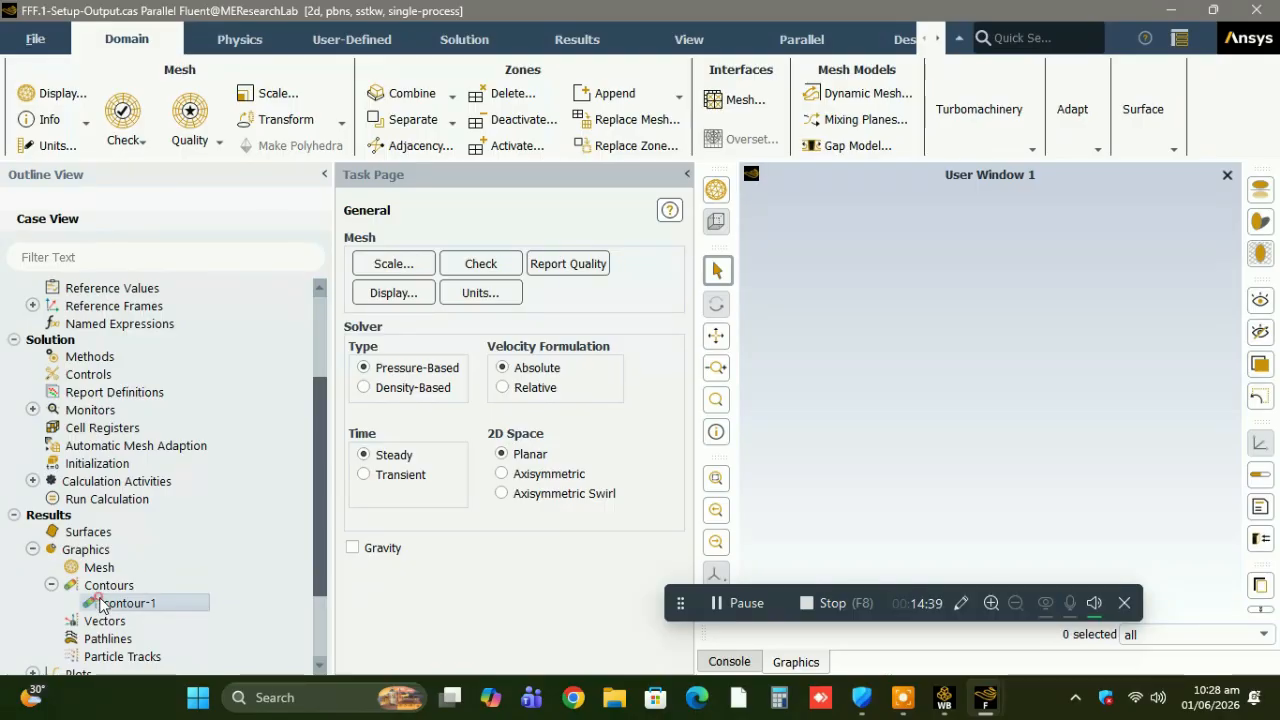
right_click(103, 603)
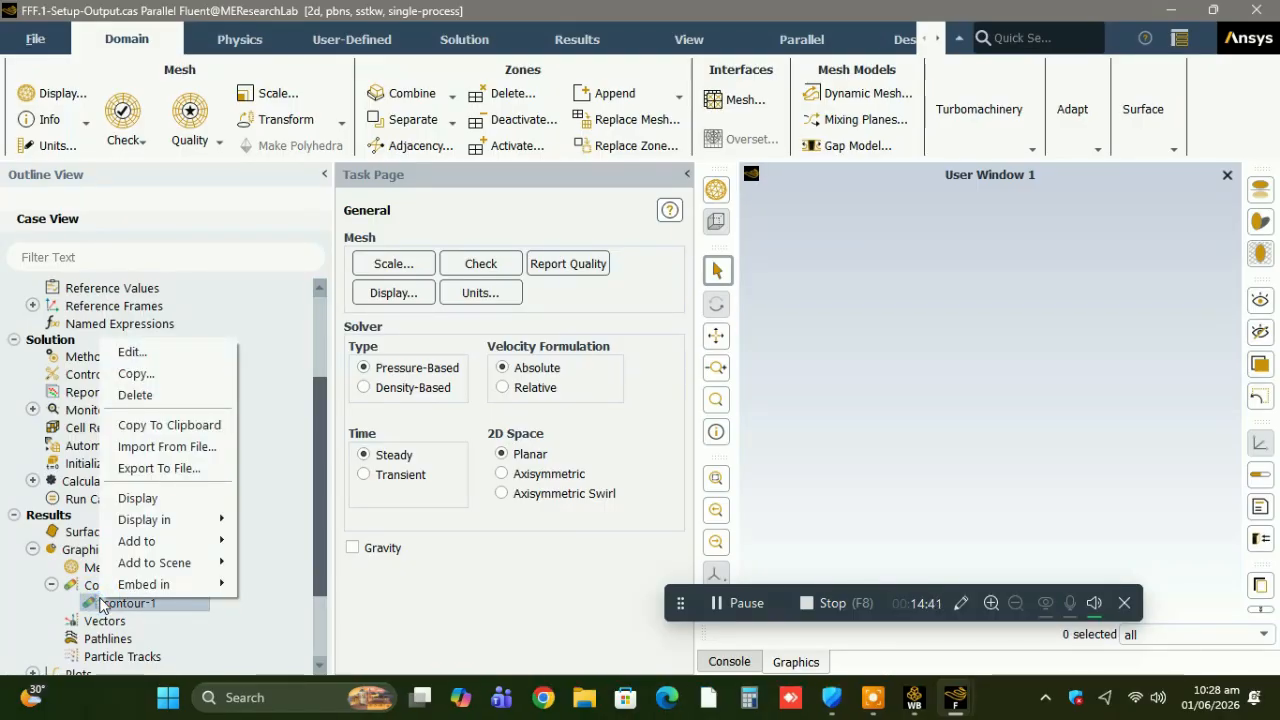
click(140, 498)
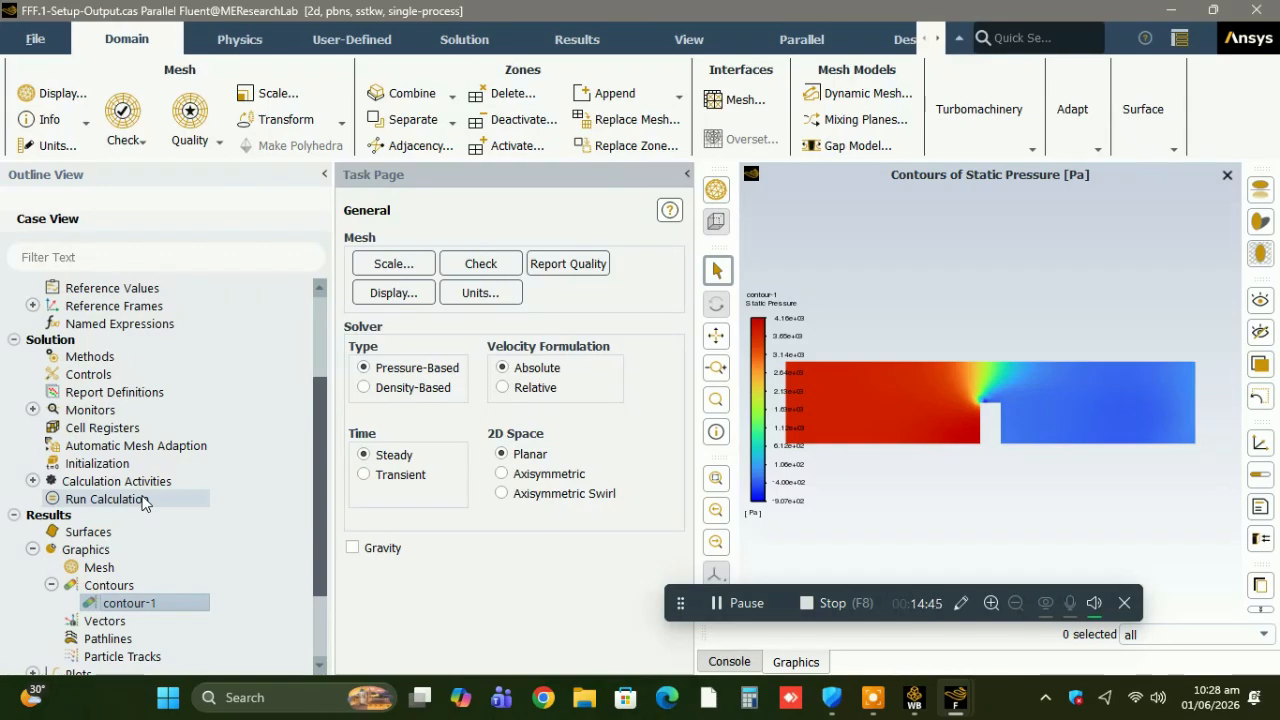
Examine the loaded case's list of physical models and its fluid and solid materials, including air and aluminum.
scroll(318, 303, up, 3)
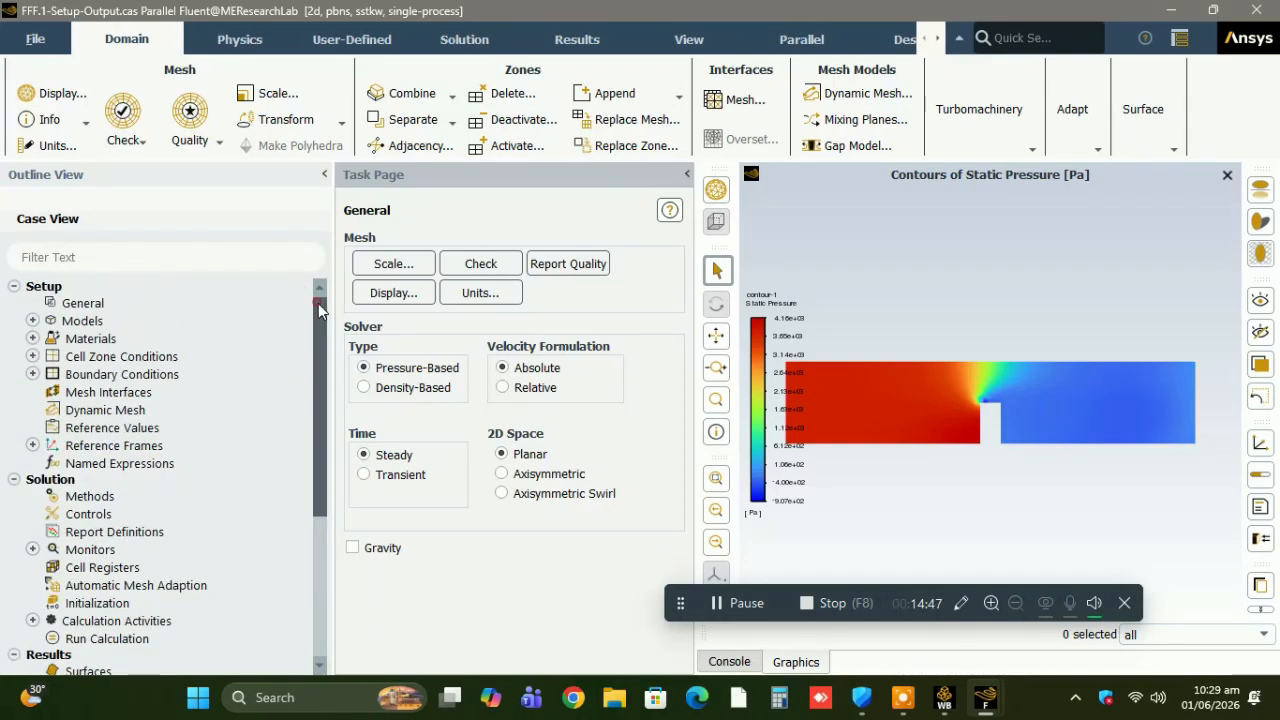
click(32, 320)
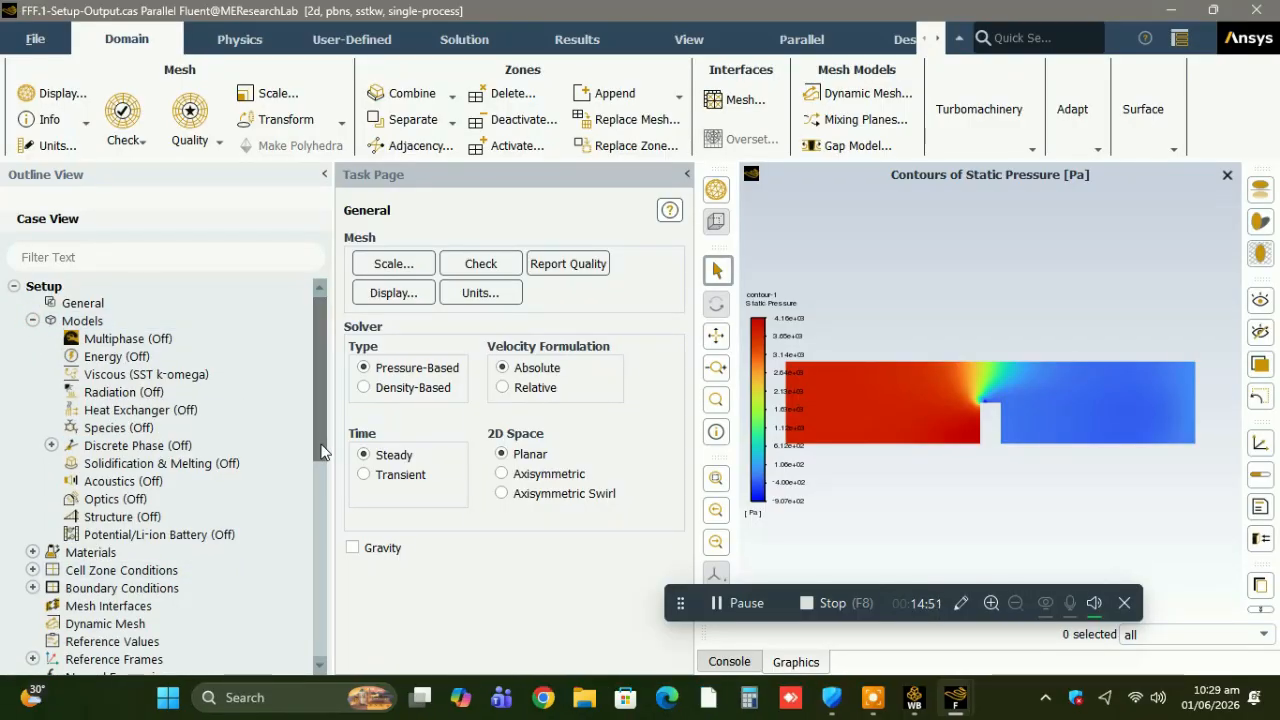
scroll(40, 530, down, 2)
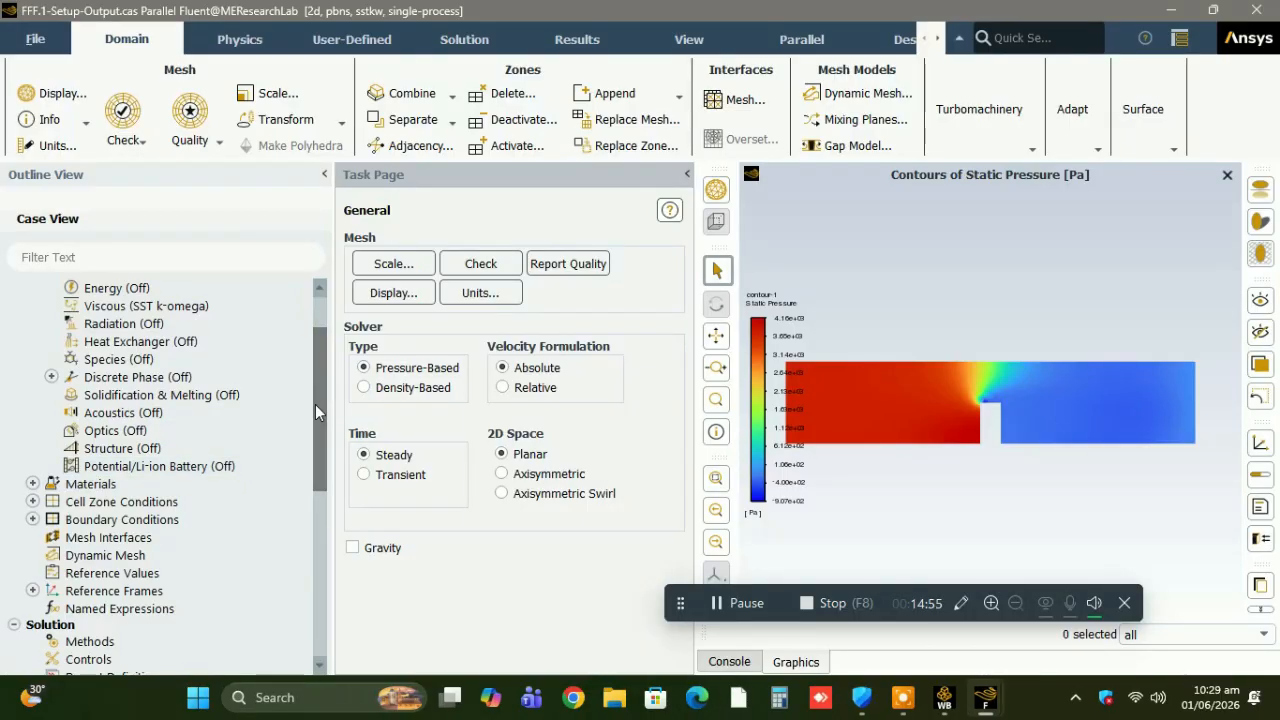
mouse_move(316, 405)
mouse_down()
mouse_move(316, 368)
mouse_move(318, 403)
mouse_up()
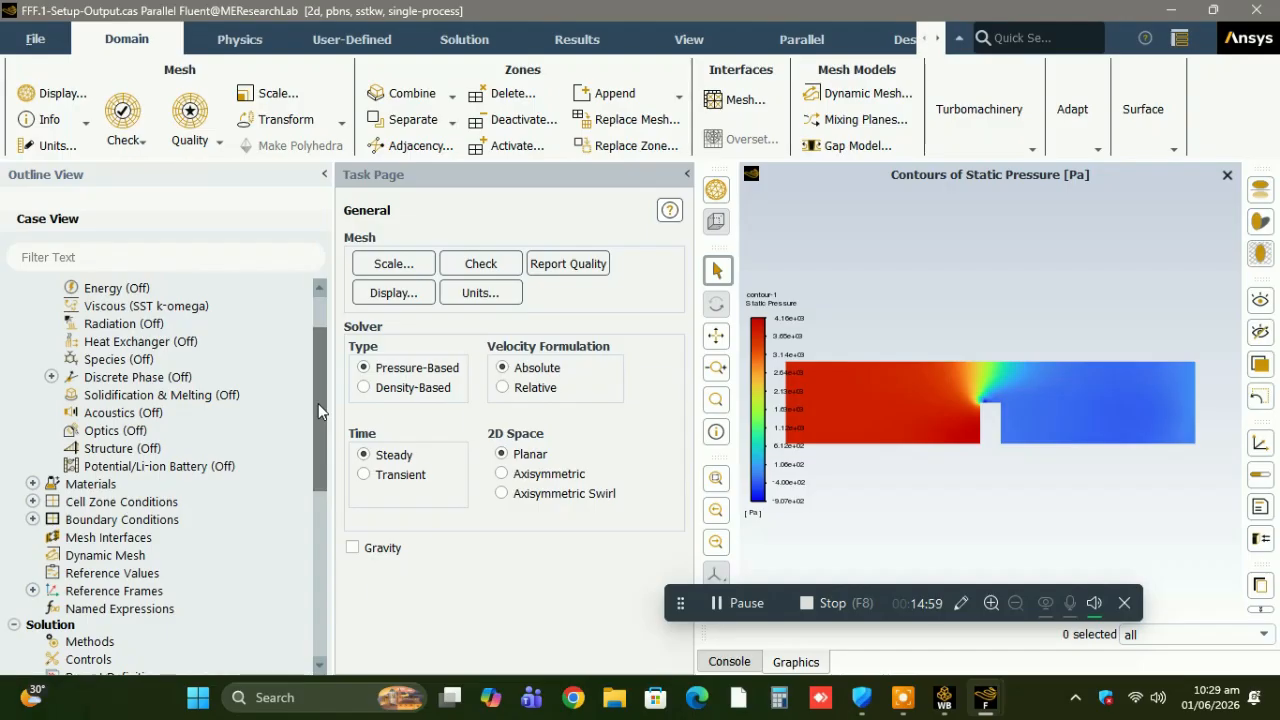
click(33, 484)
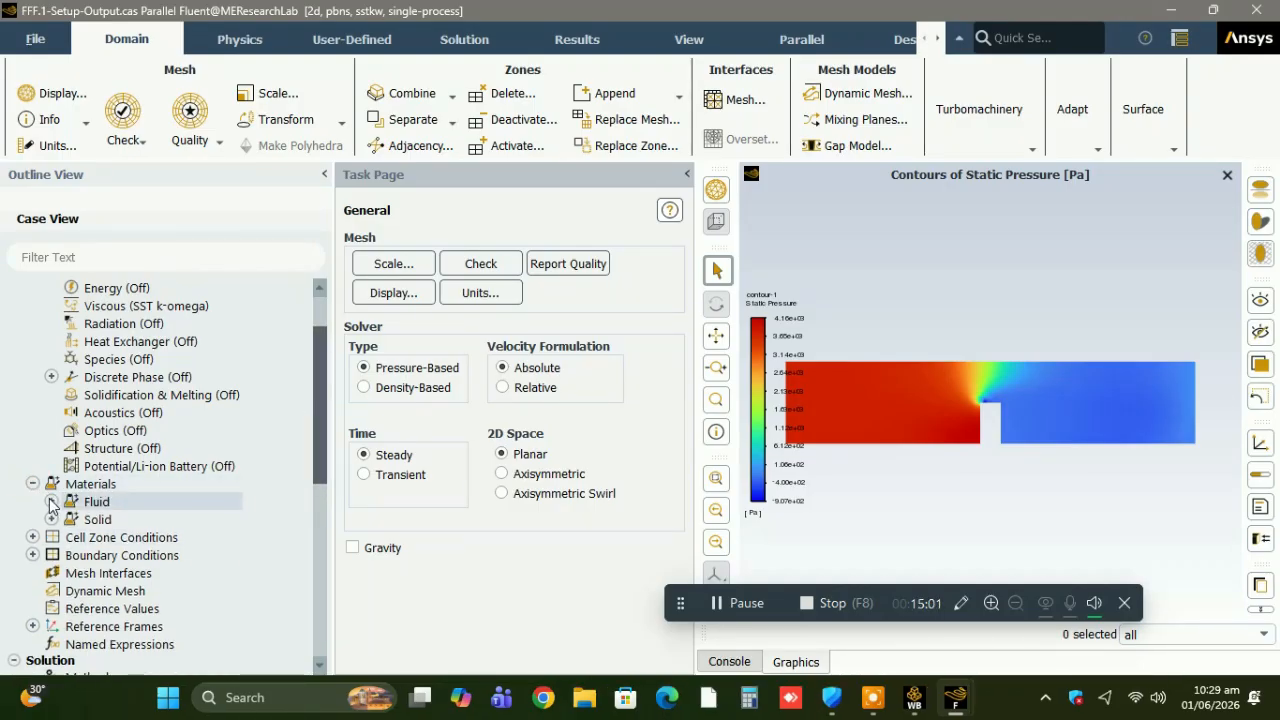
click(50, 502)
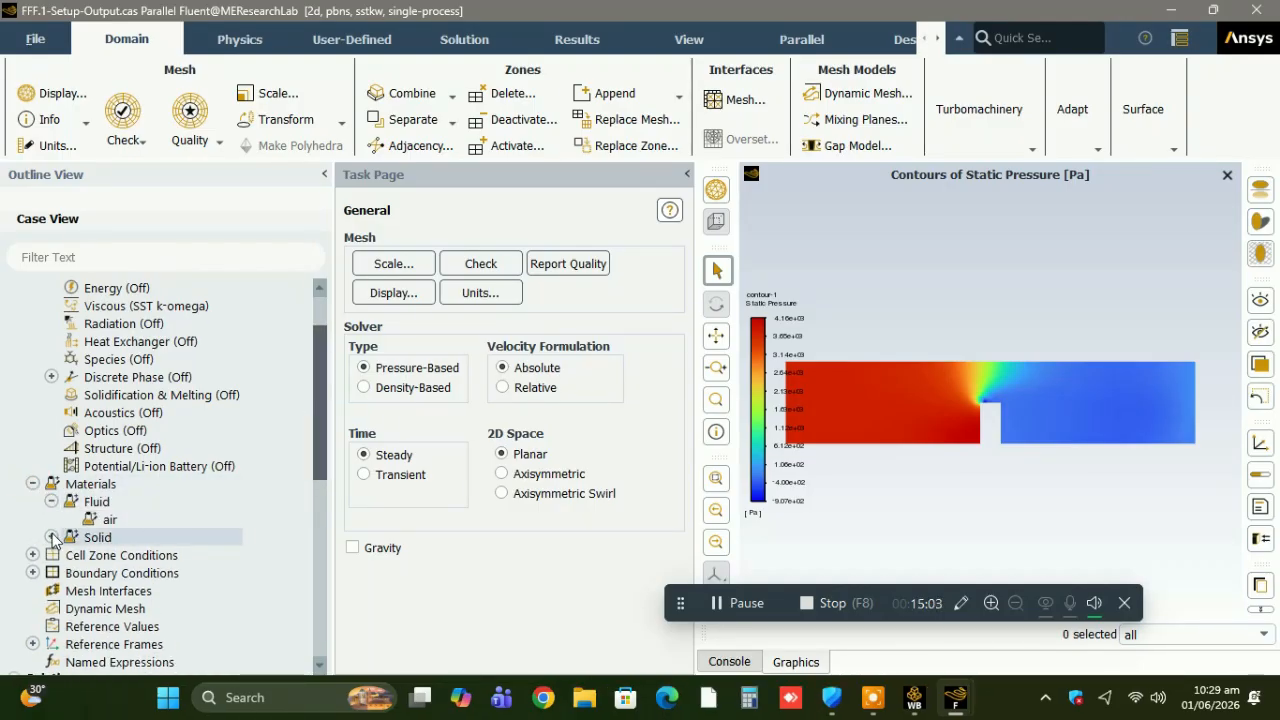
click(50, 537)
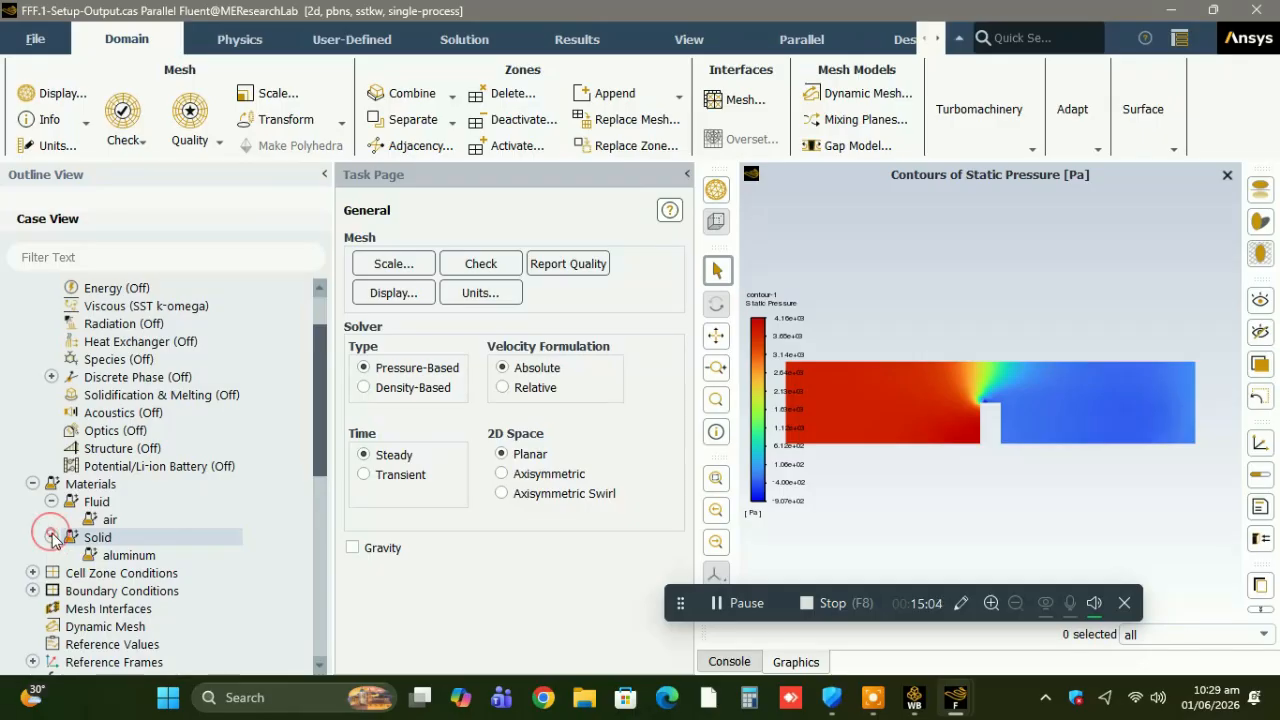
right_click(112, 553)
click(440, 520)
double_click(369, 137)
click(703, 564)
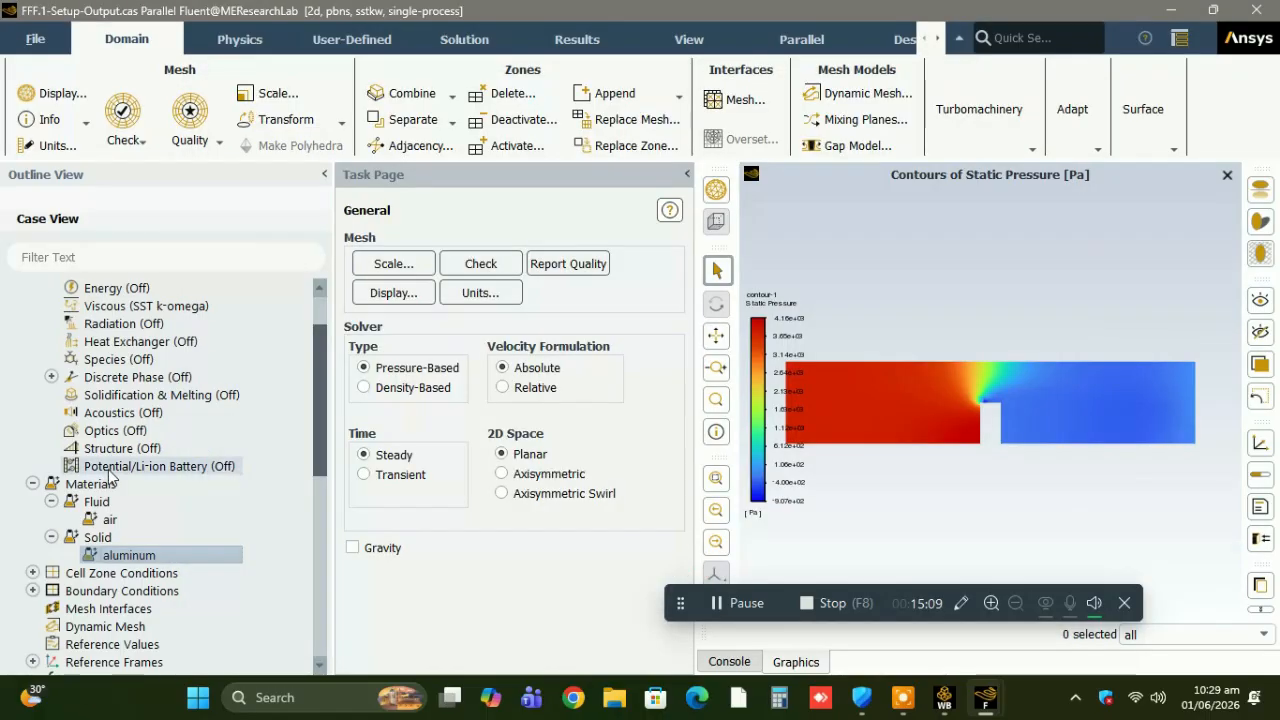
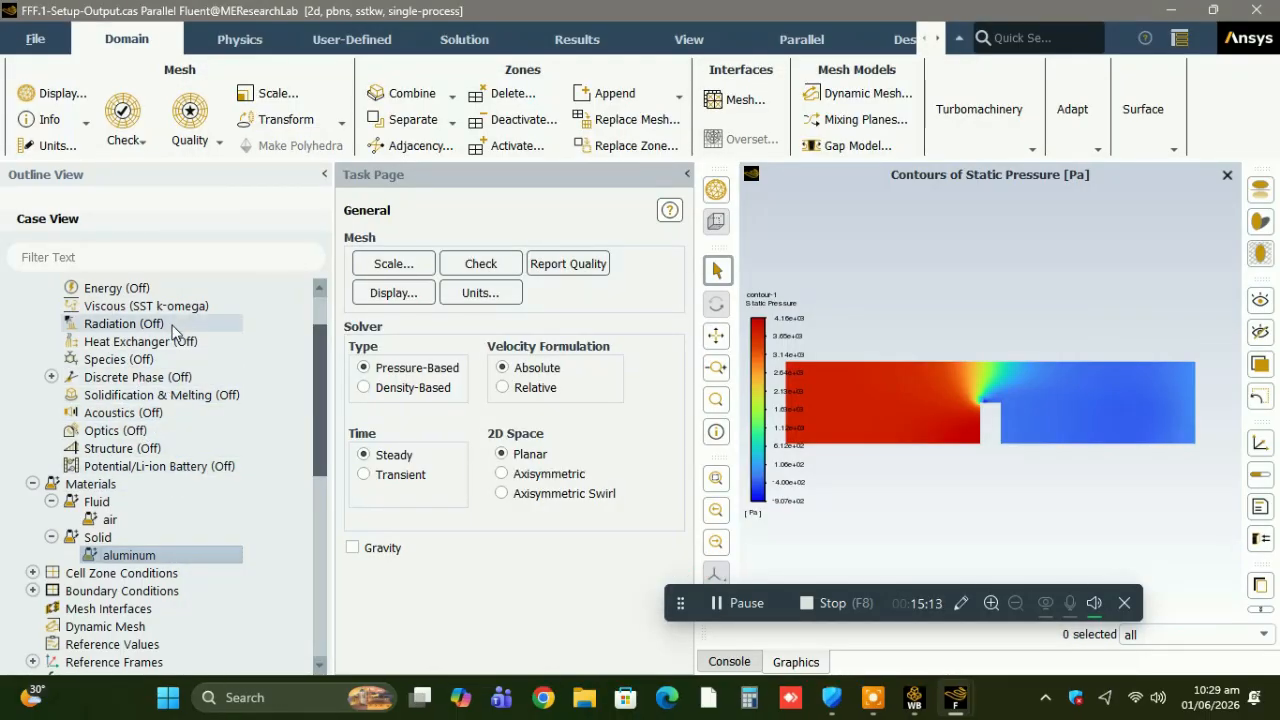
Enable the Linear Elasticity structural model for the case.
click(122, 450)
double_click(122, 450)
click(412, 430)
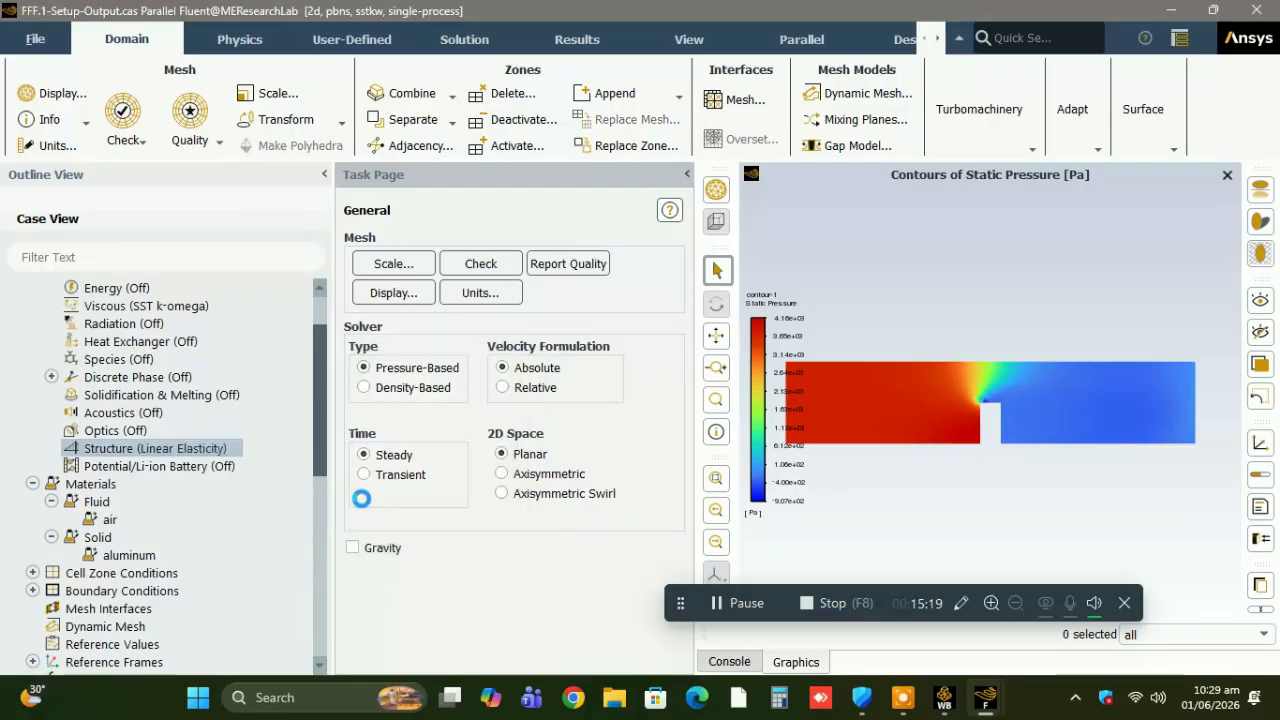
click(366, 496)
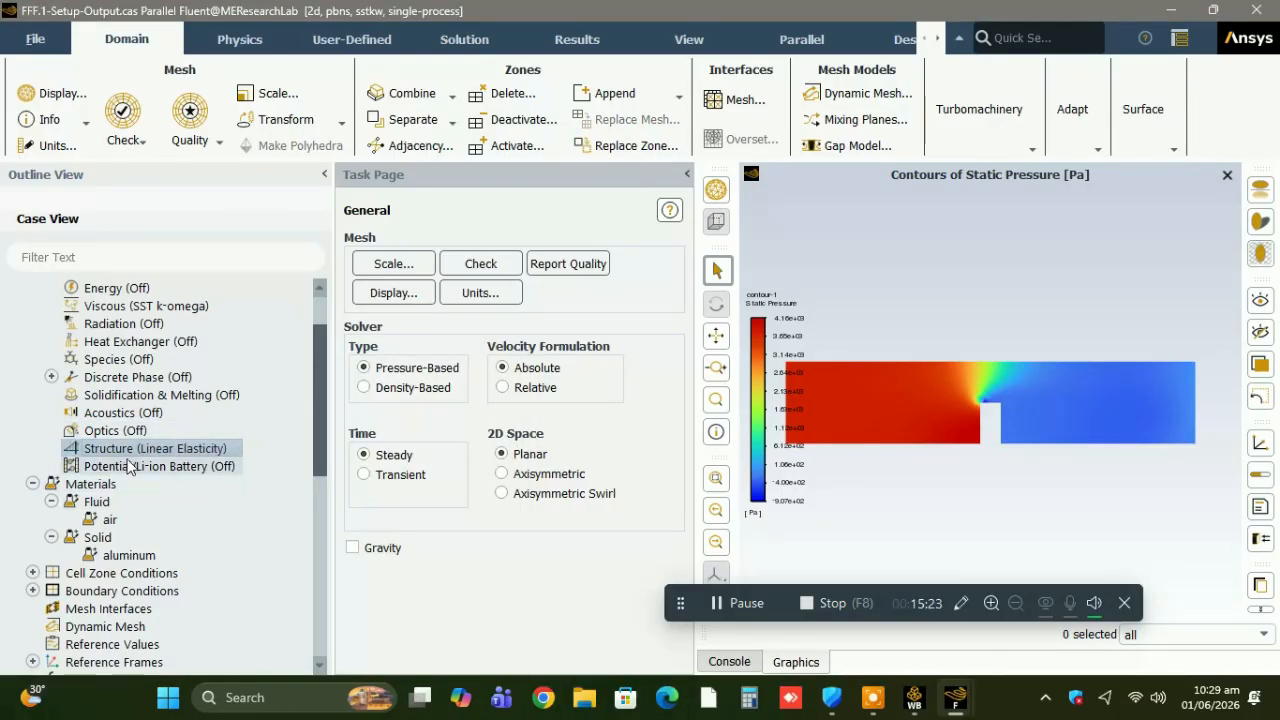
Open the solid material aluminum for editing, rename it rubber and clear its chemical formula.
double_click(143, 557)
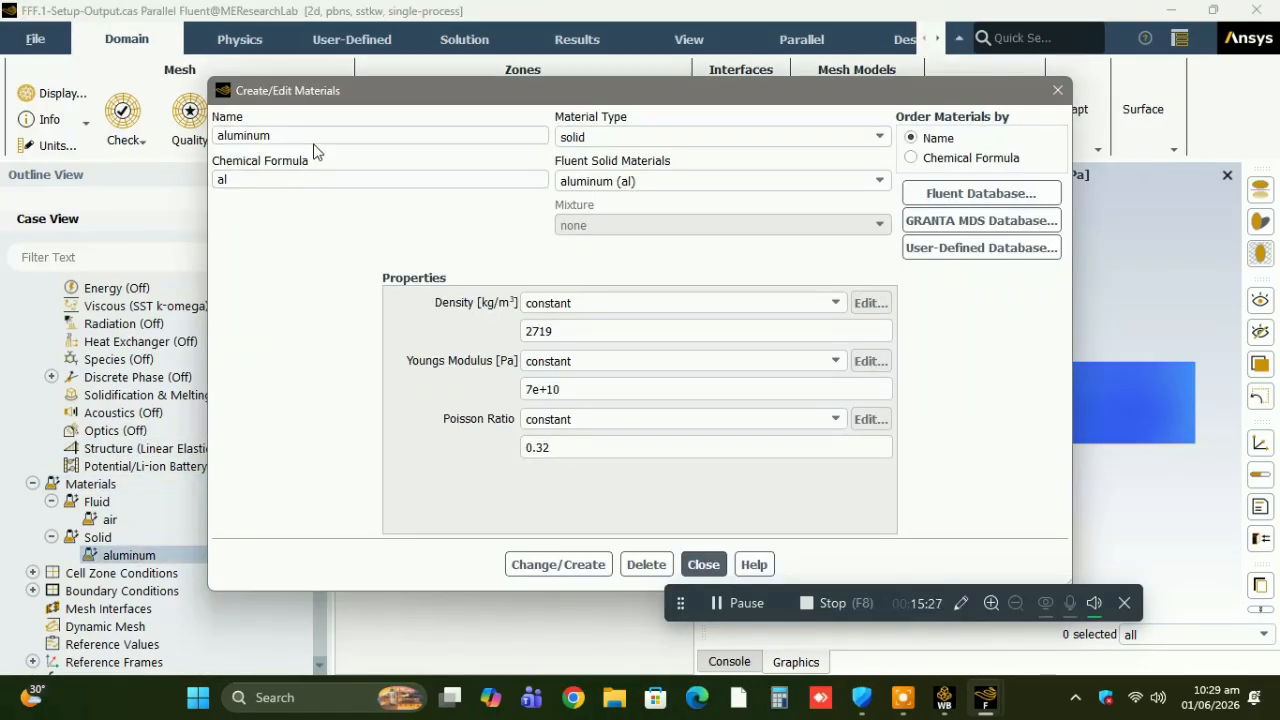
double_click(320, 130)
text(rubber)
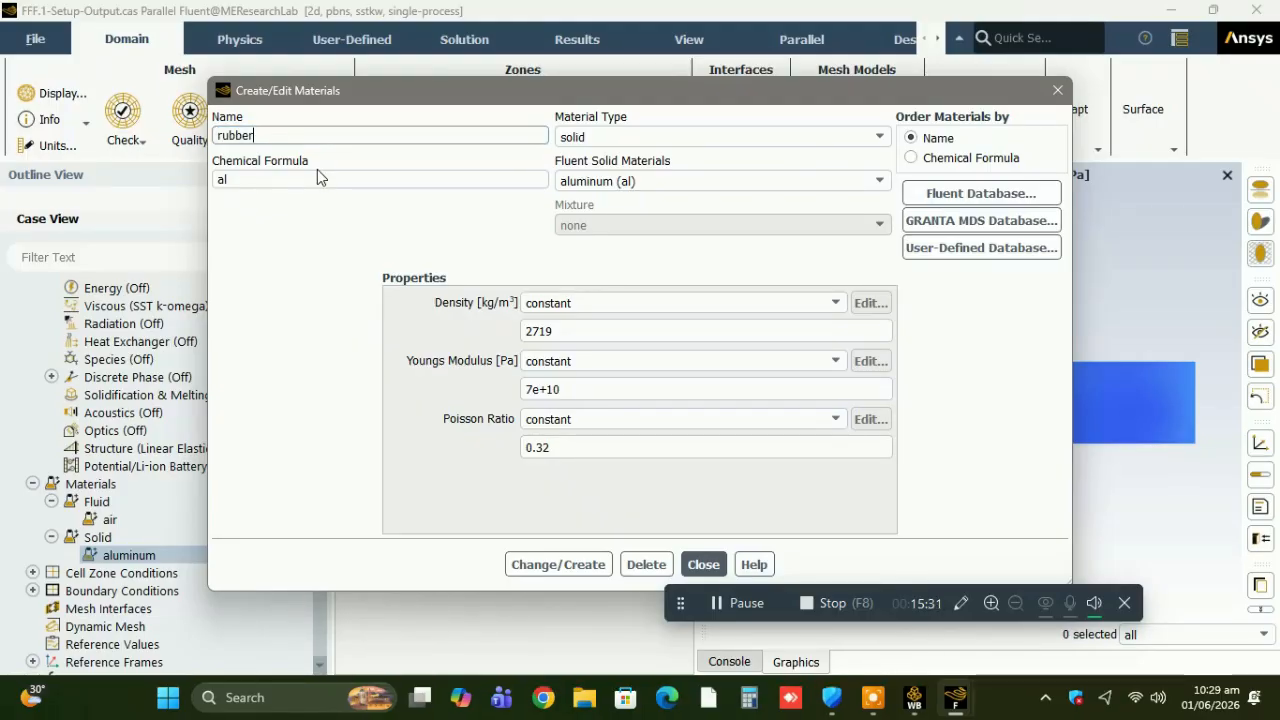
double_click(316, 177)
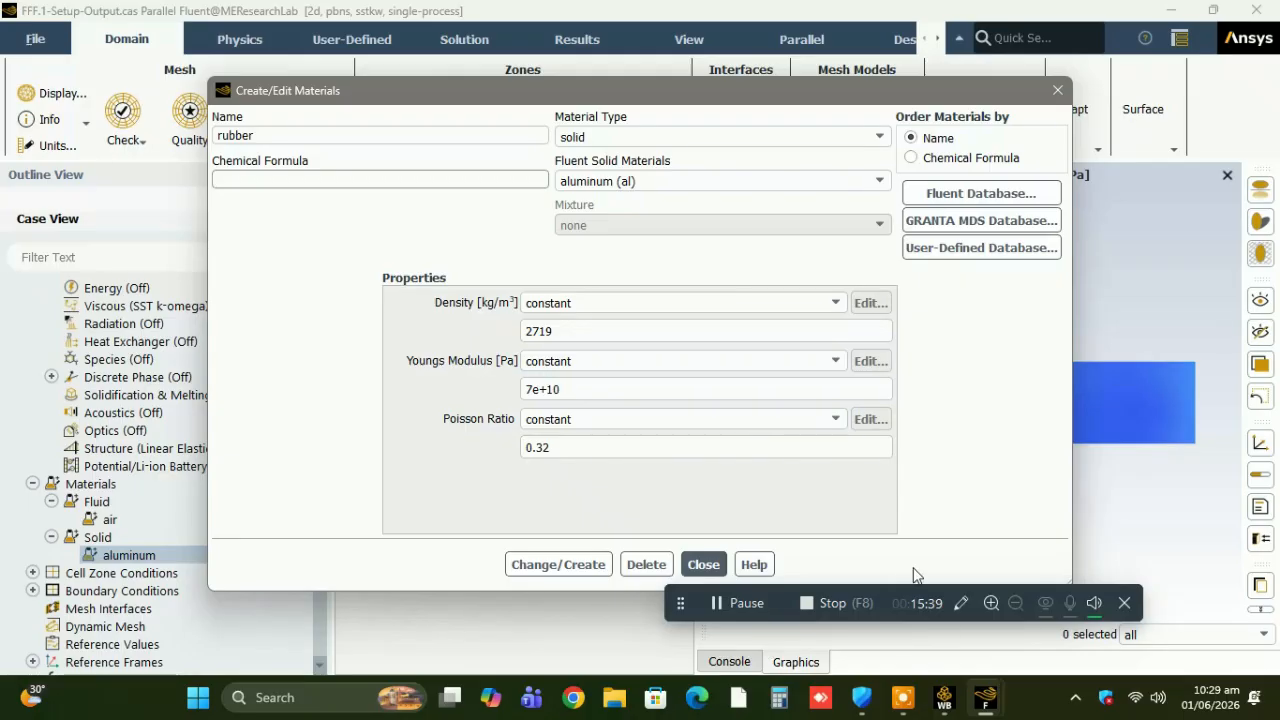
click(743, 603)
click(743, 603)
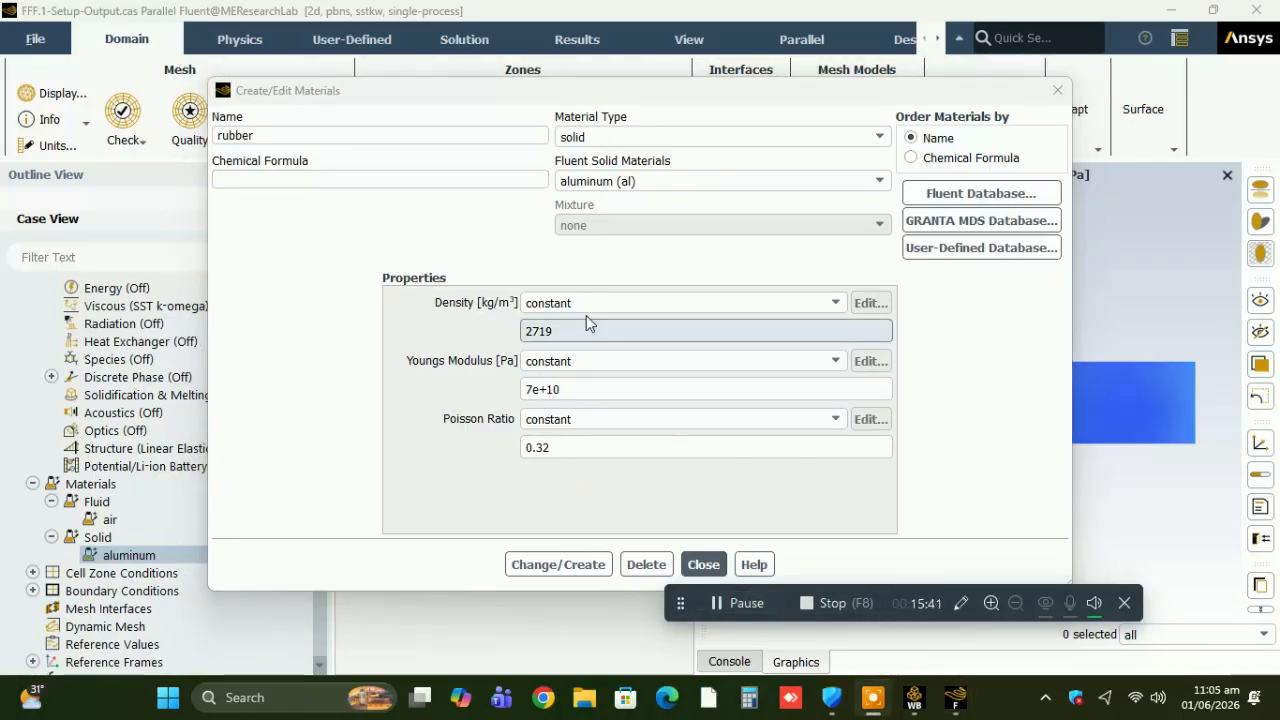
Set rubber's density to 1600 kg/m³, Young's modulus to 1e6 Pa and Poisson ratio to 0.47.
double_click(591, 336)
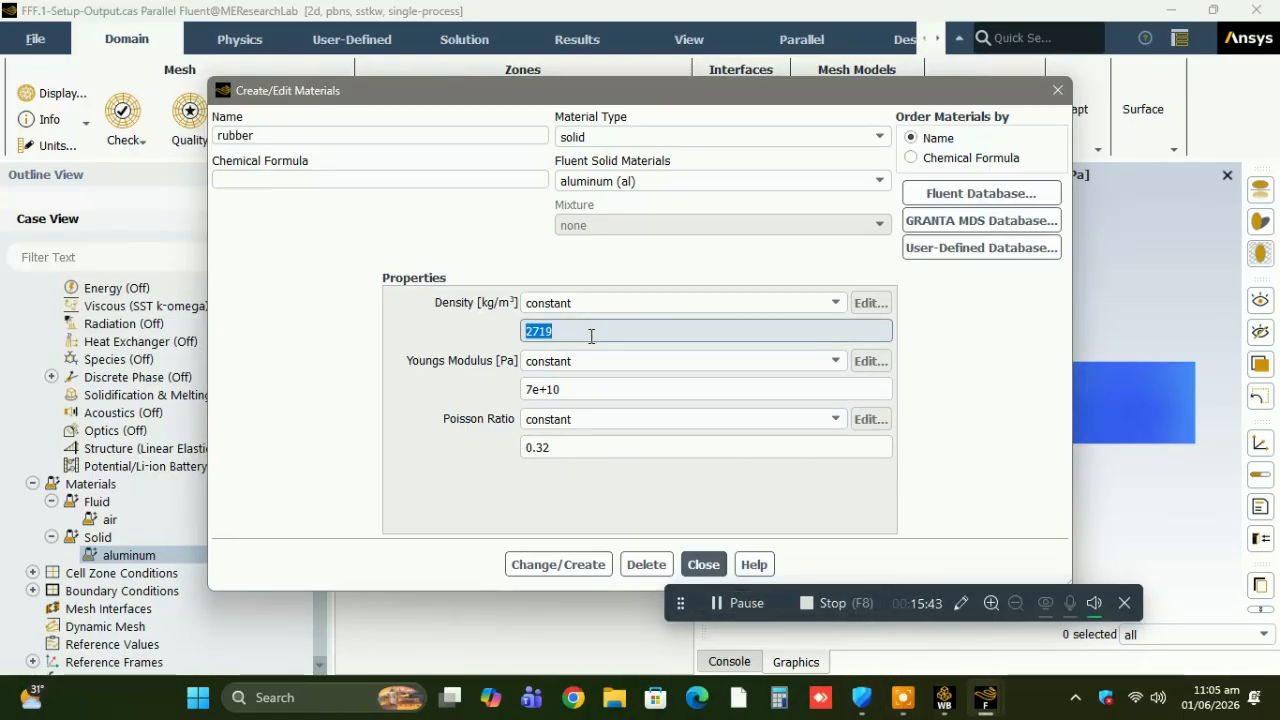
text(1600)
double_click(620, 389)
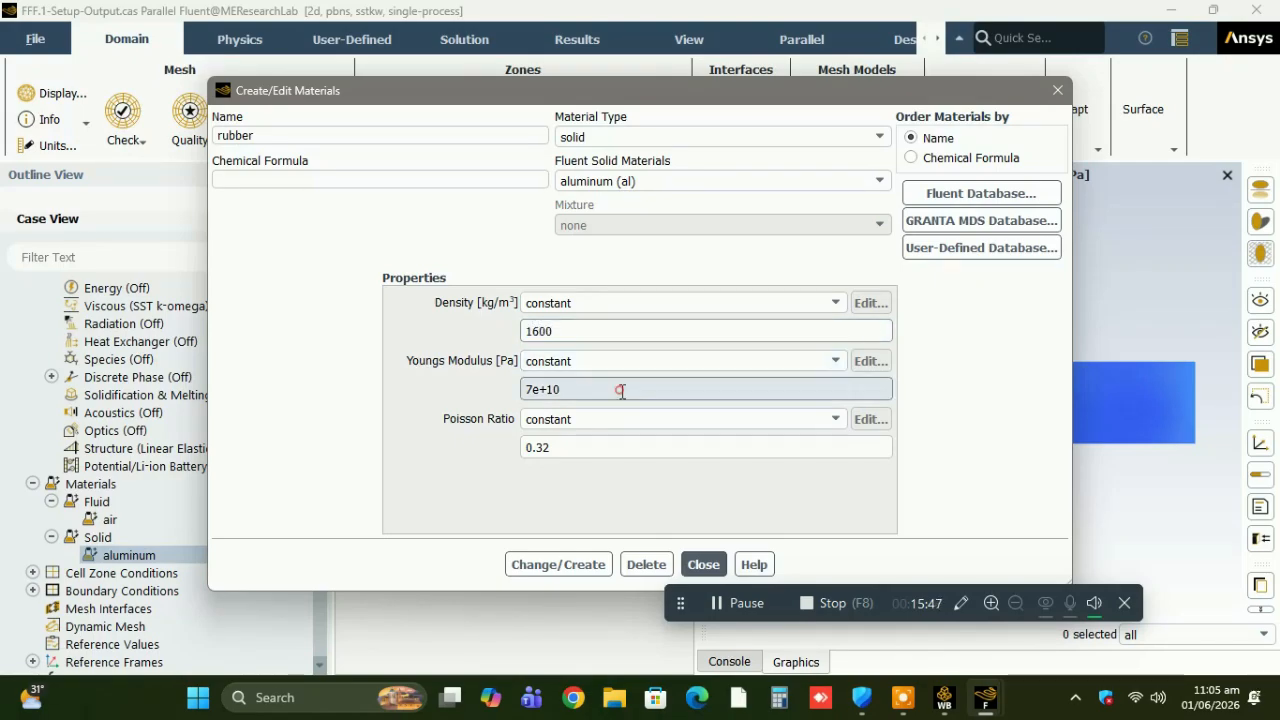
triple_click(620, 389)
text(1e6)
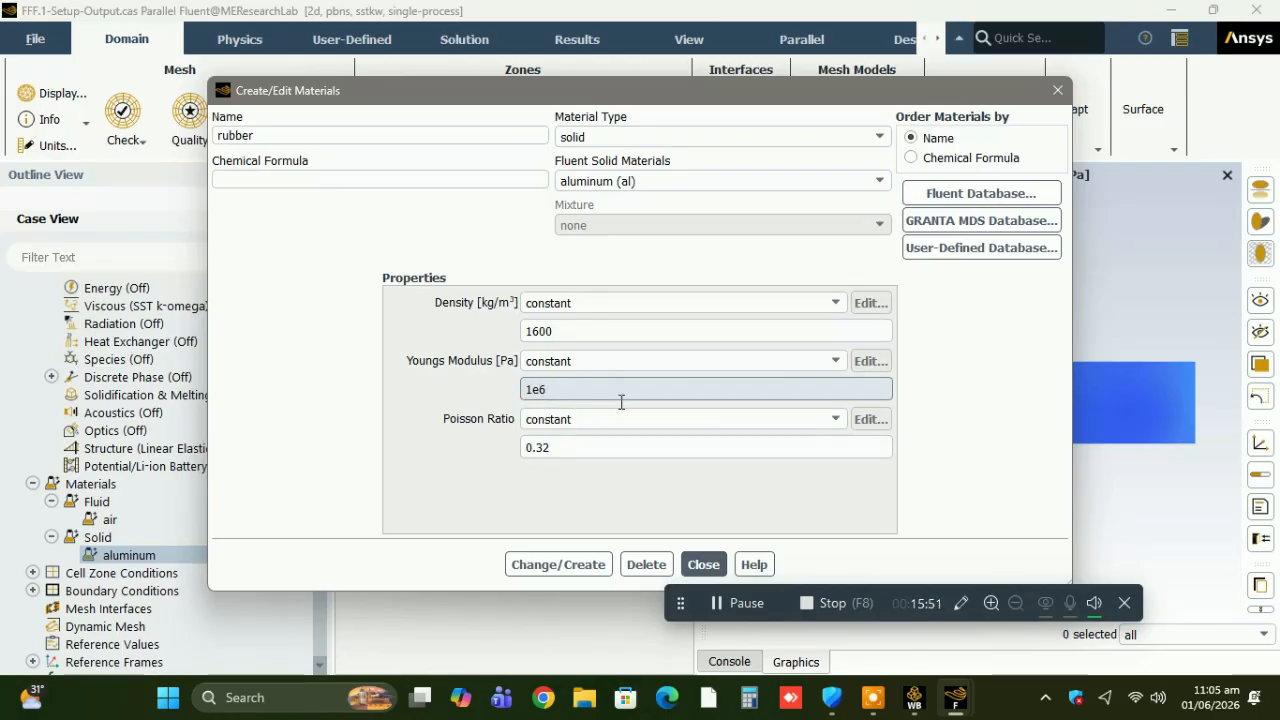
double_click(576, 448)
text(0.47)
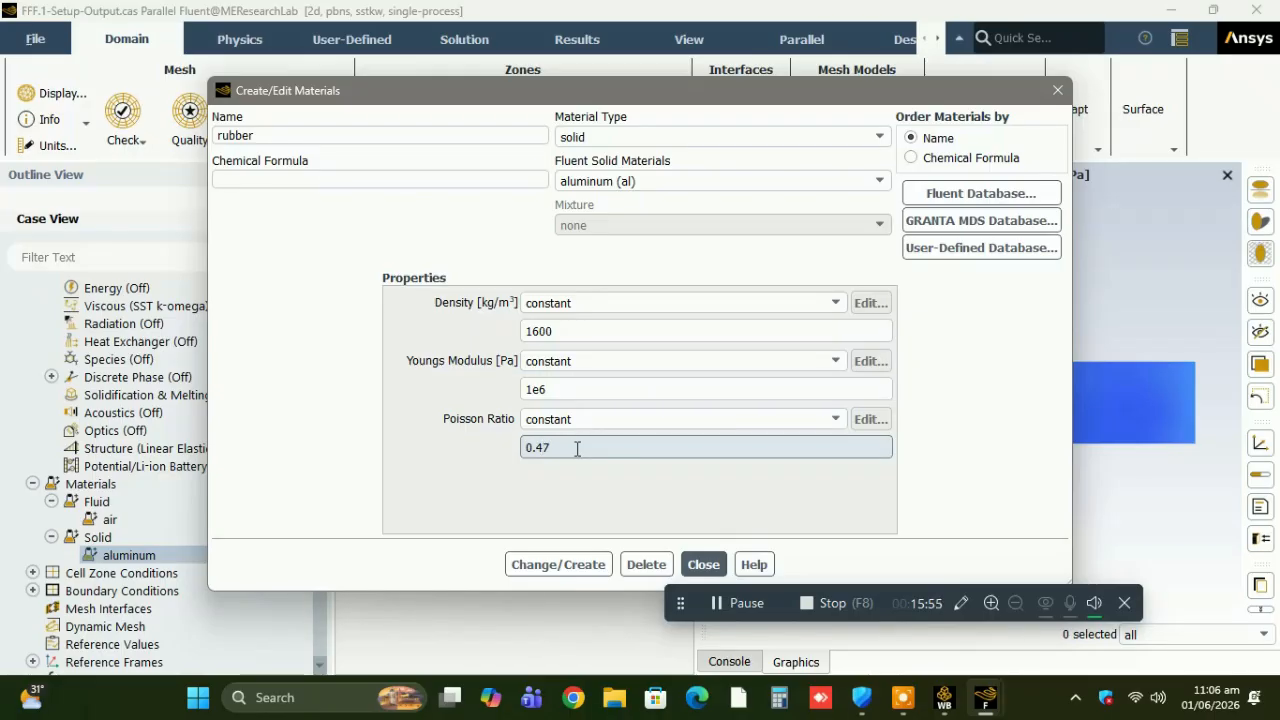
Save the rubber material, overwriting aluminum, and finish editing materials.
click(550, 565)
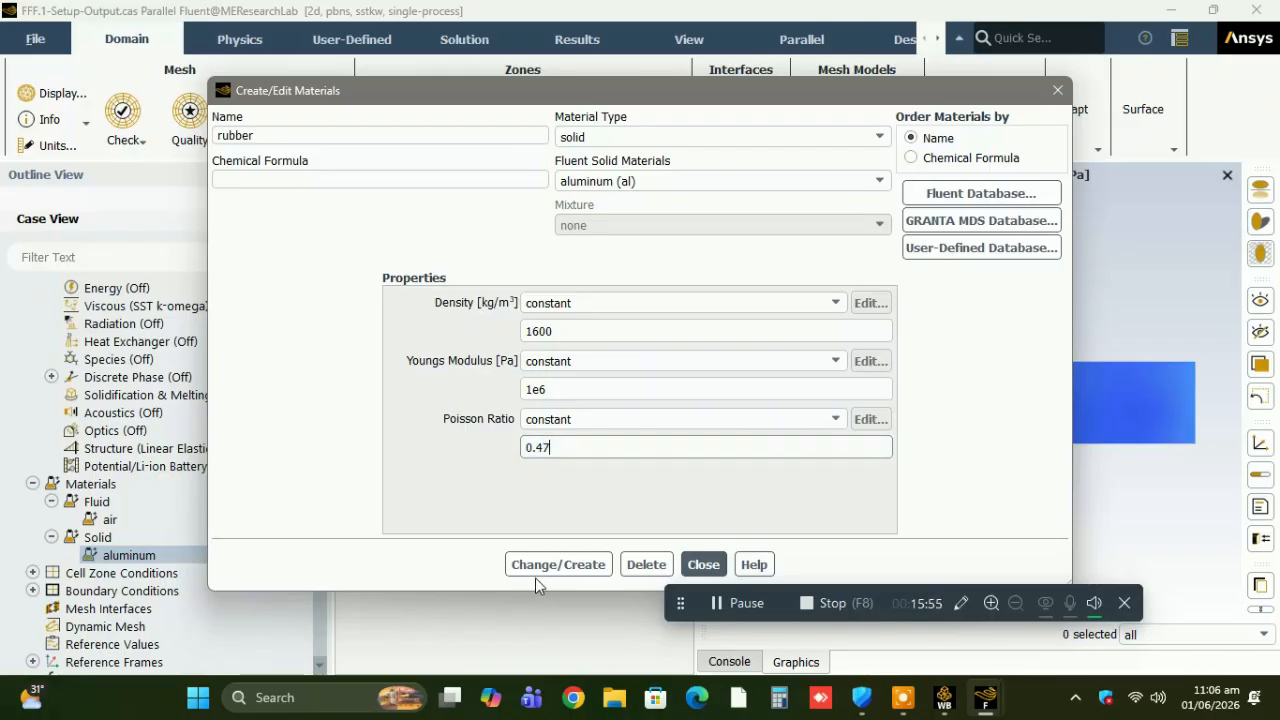
click(546, 566)
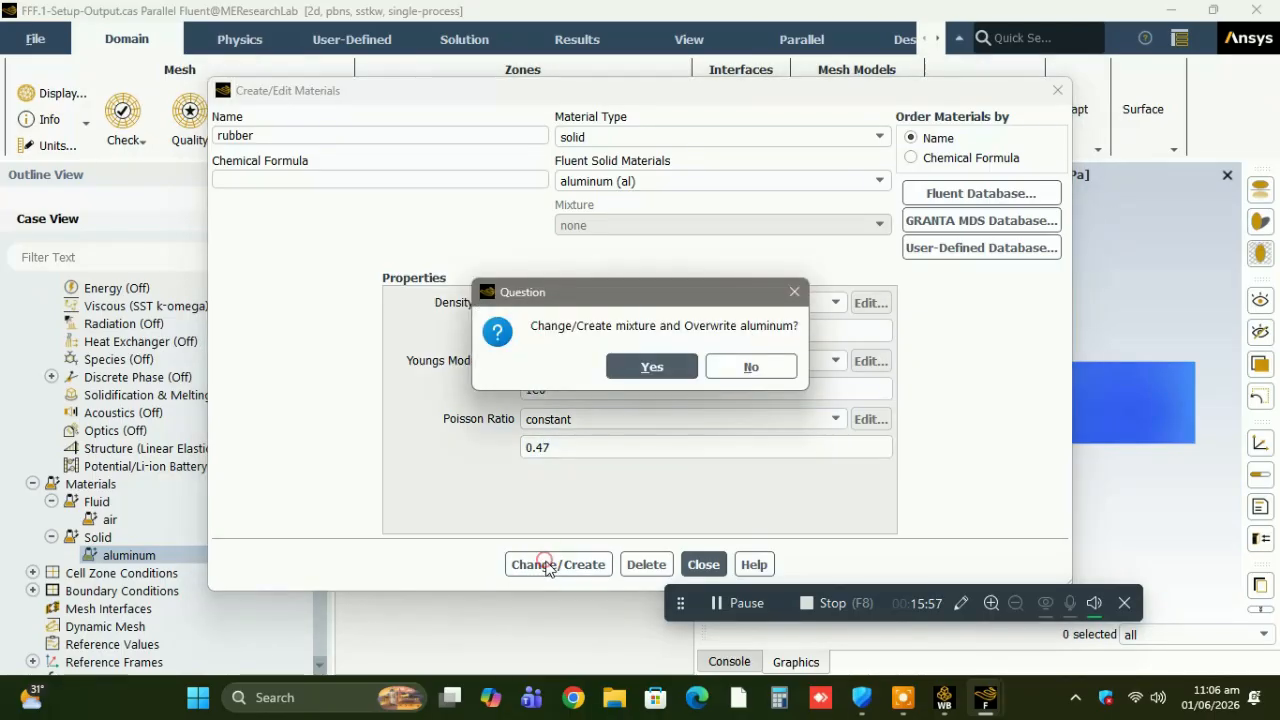
click(651, 366)
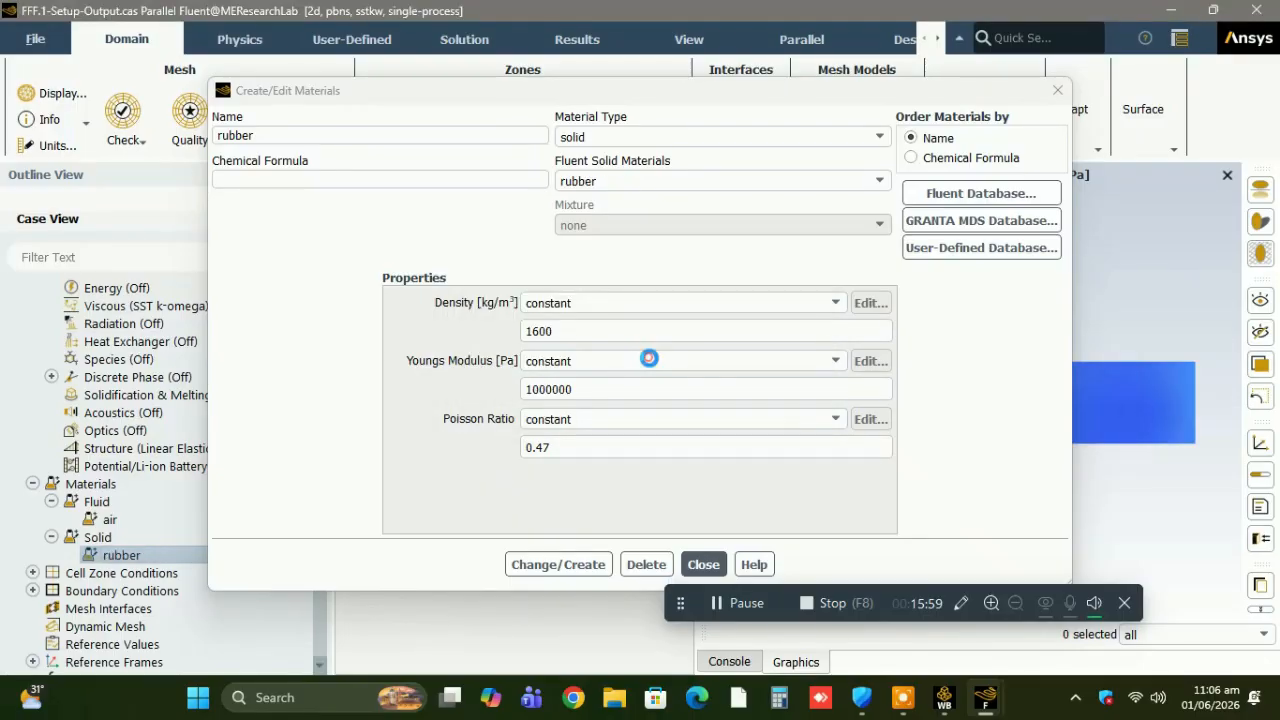
click(716, 568)
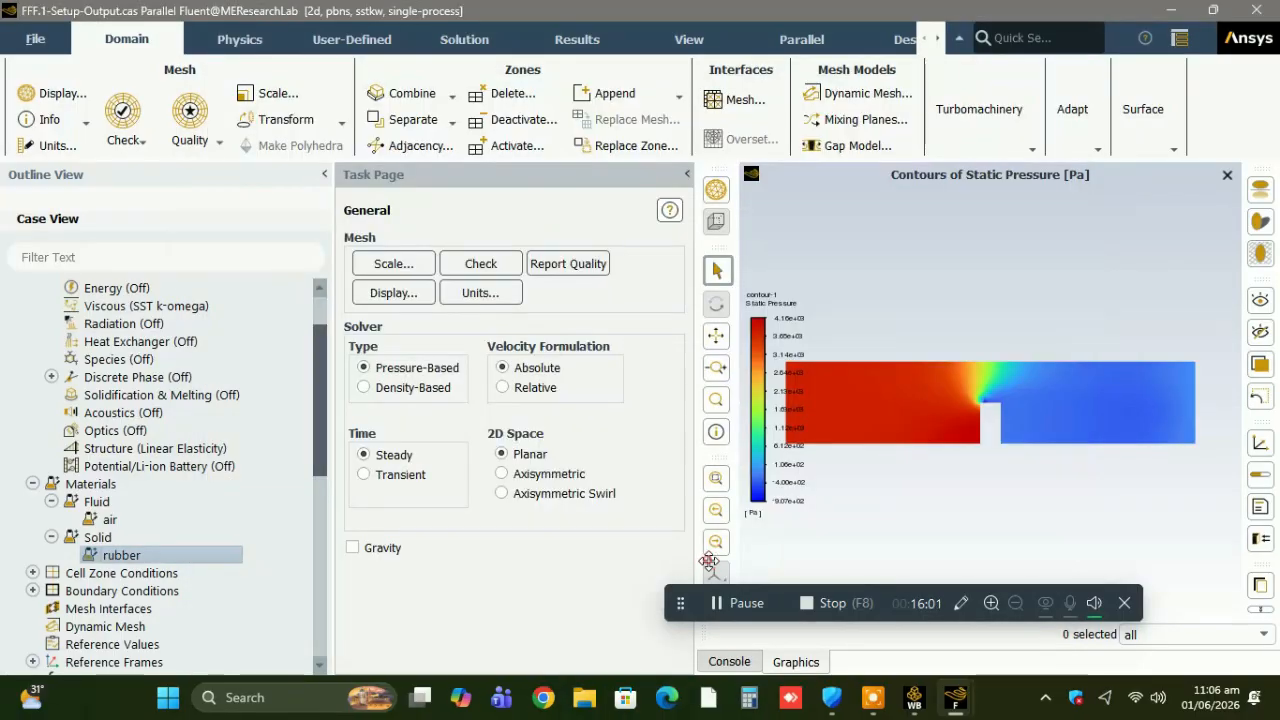
Fix the fixed_layer wall structurally by applying Node X-Displacement and Node Y-Displacement conditions, both at 0 m.
click(32, 591)
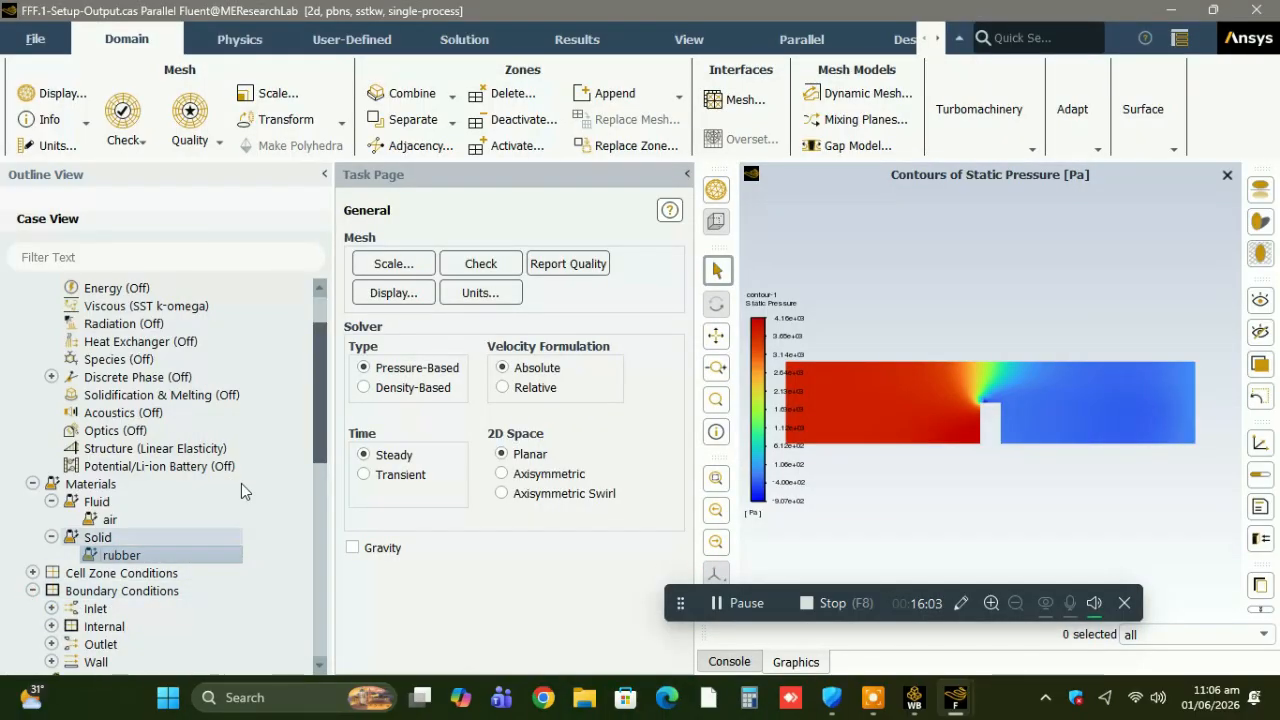
drag(316, 440, 193, 507)
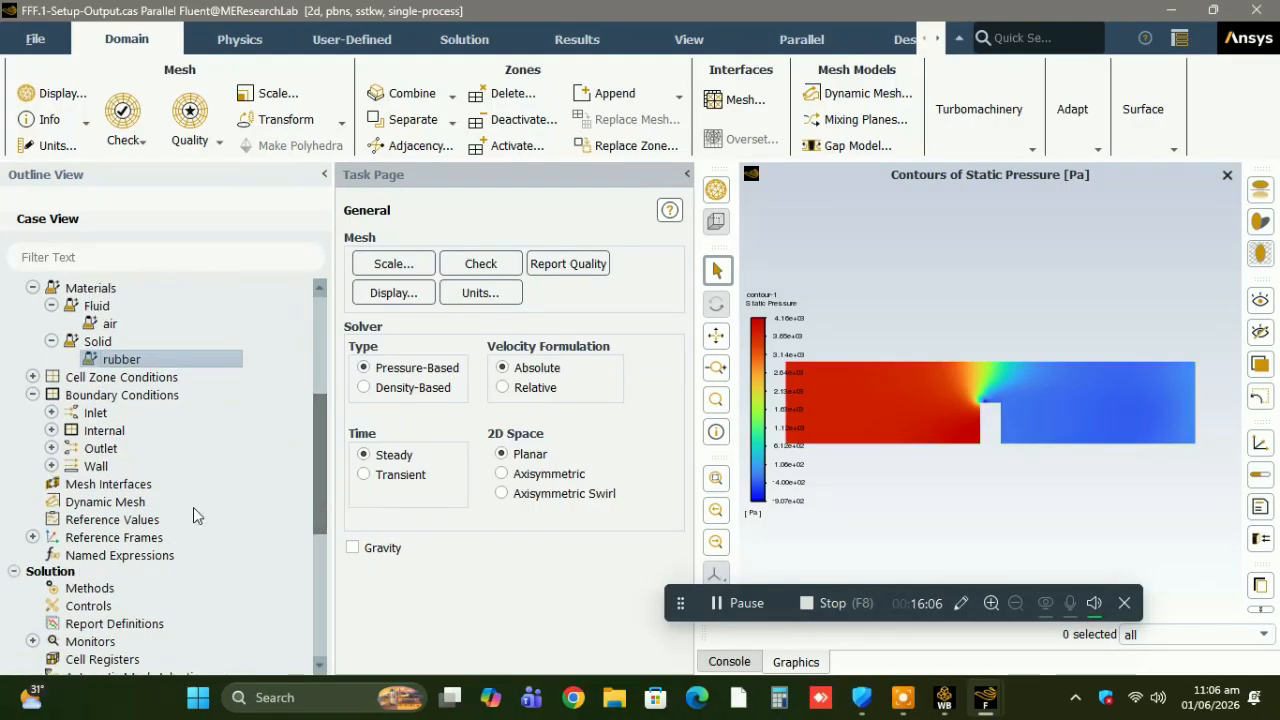
click(51, 466)
click(105, 485)
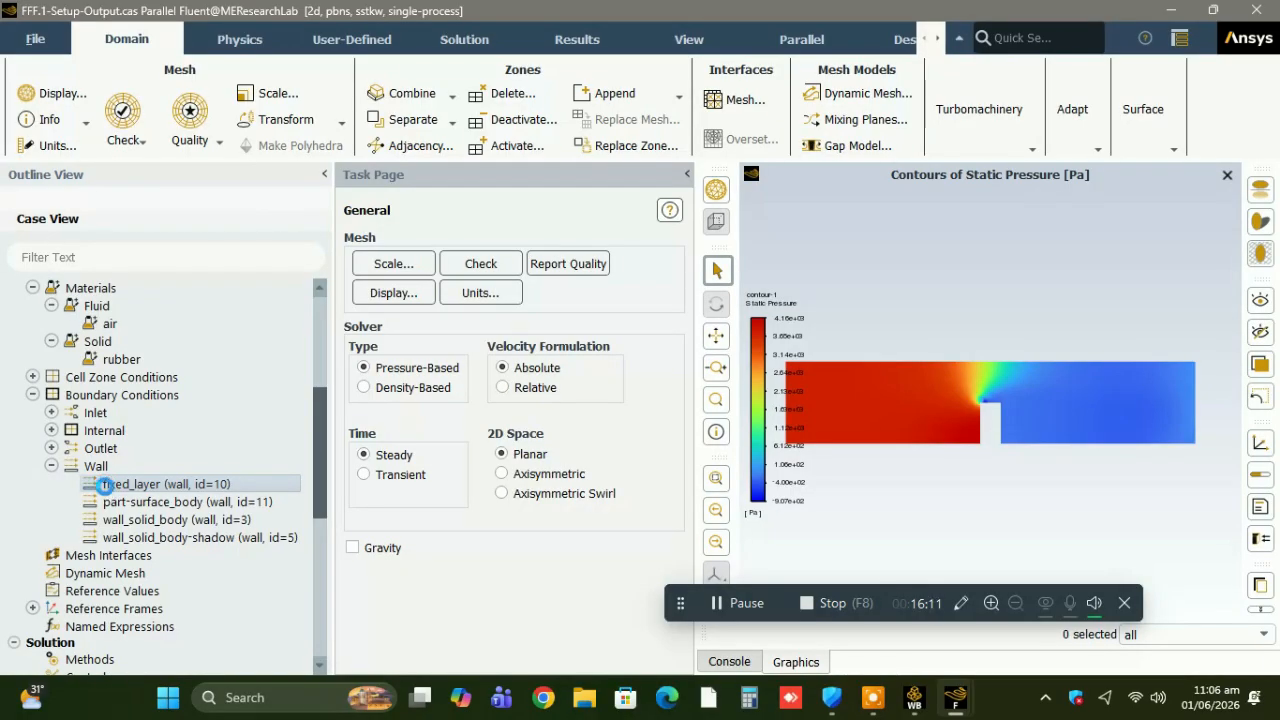
double_click(105, 485)
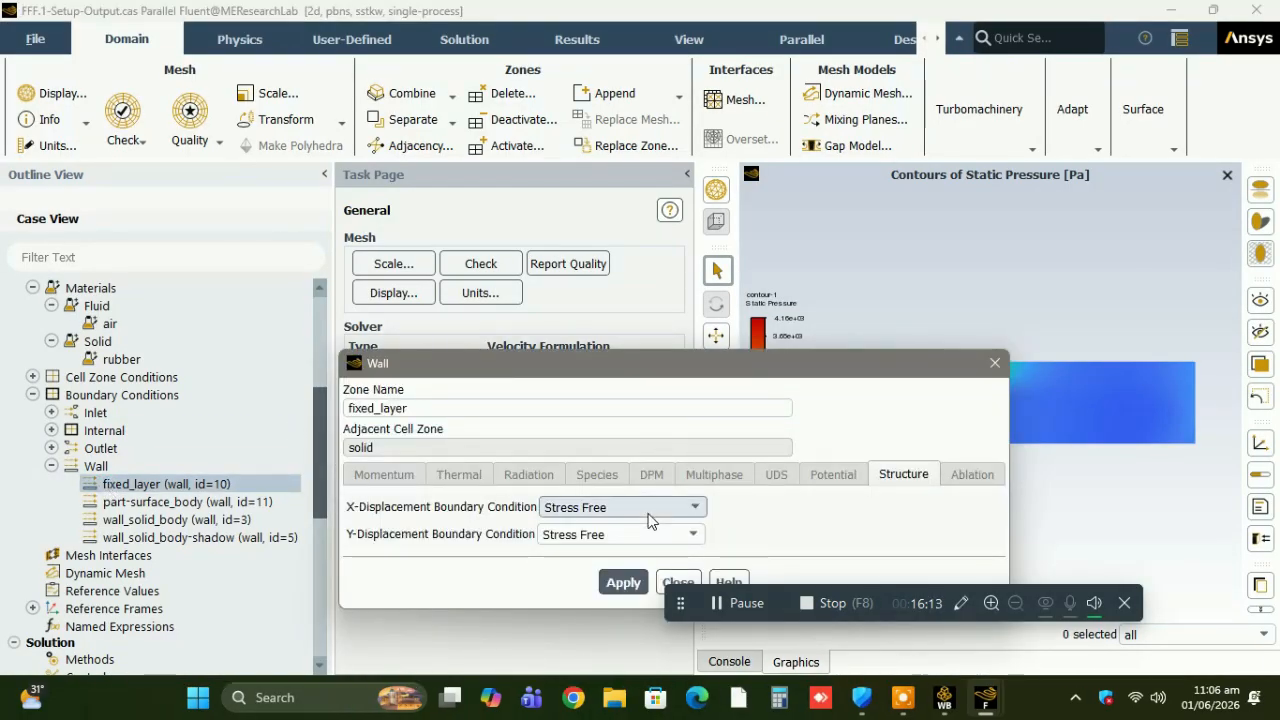
click(648, 515)
click(630, 554)
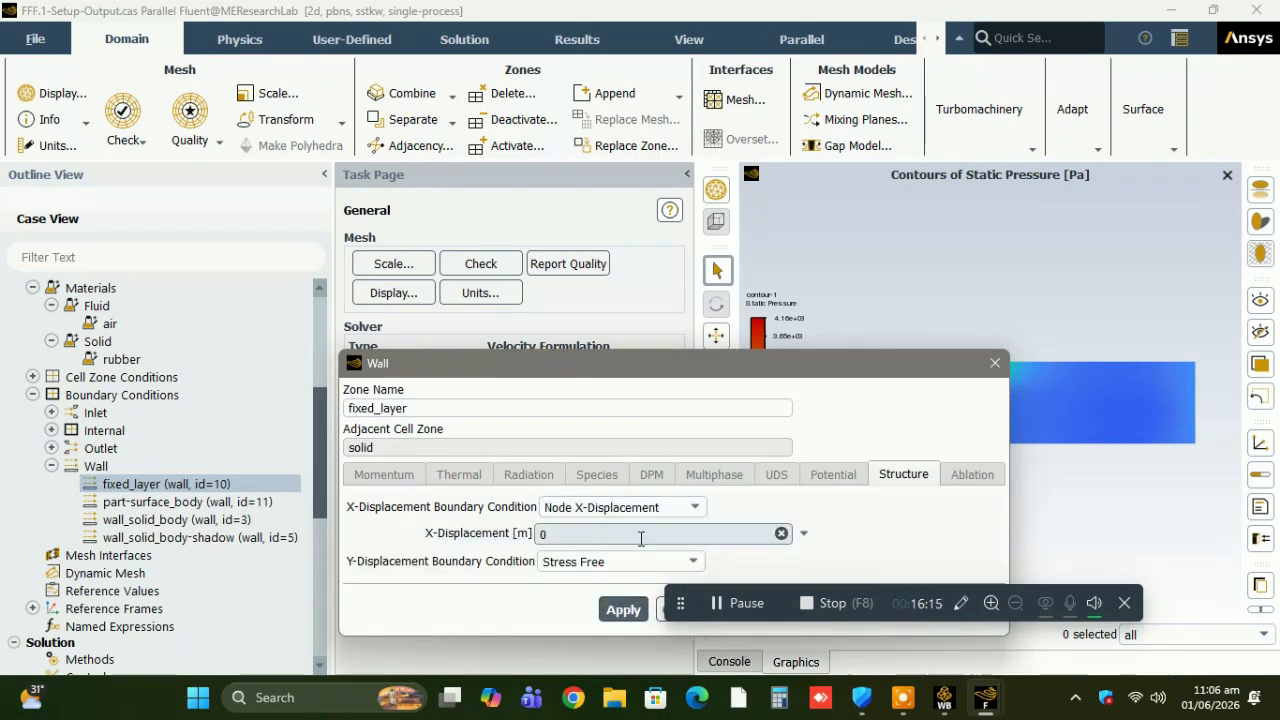
click(633, 562)
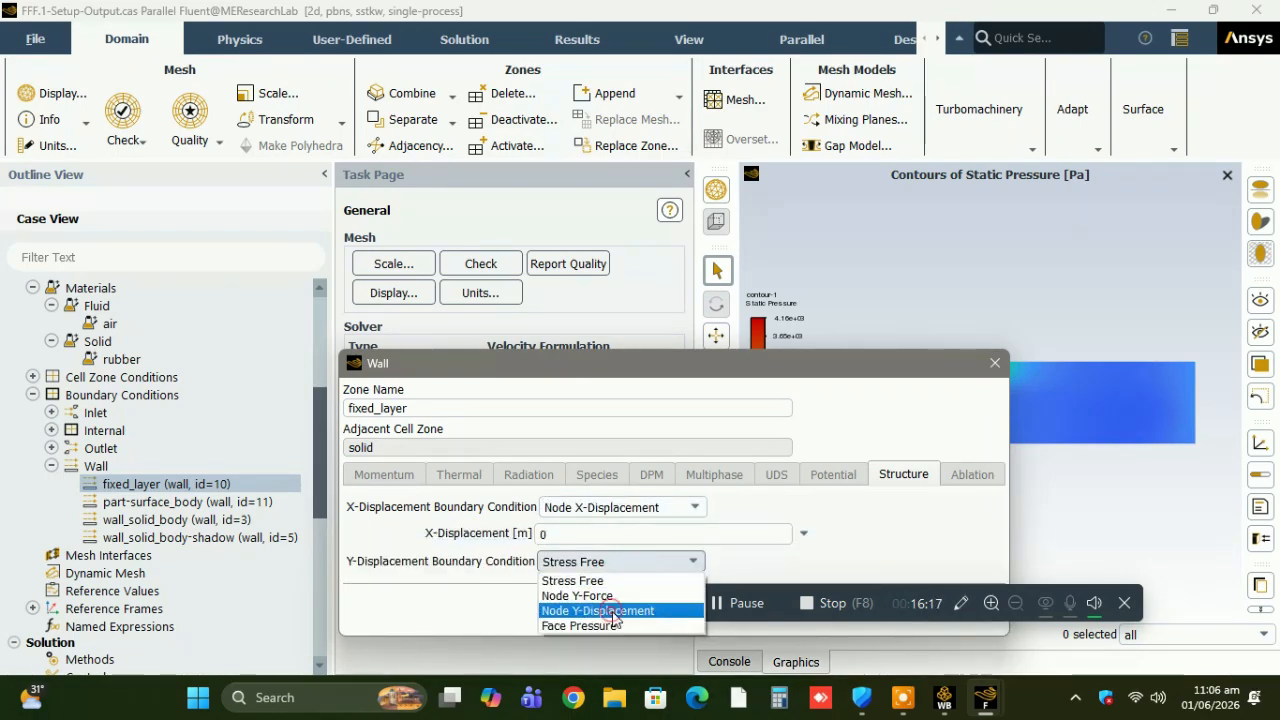
click(613, 611)
click(624, 637)
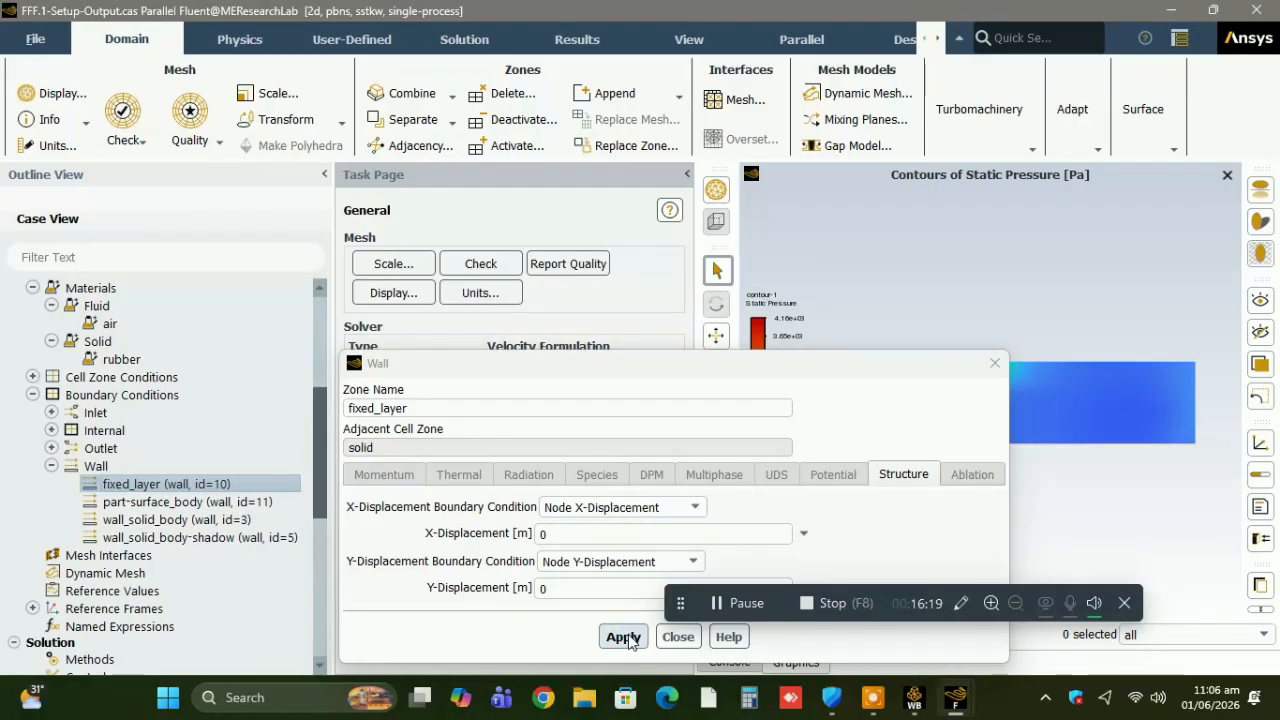
click(677, 636)
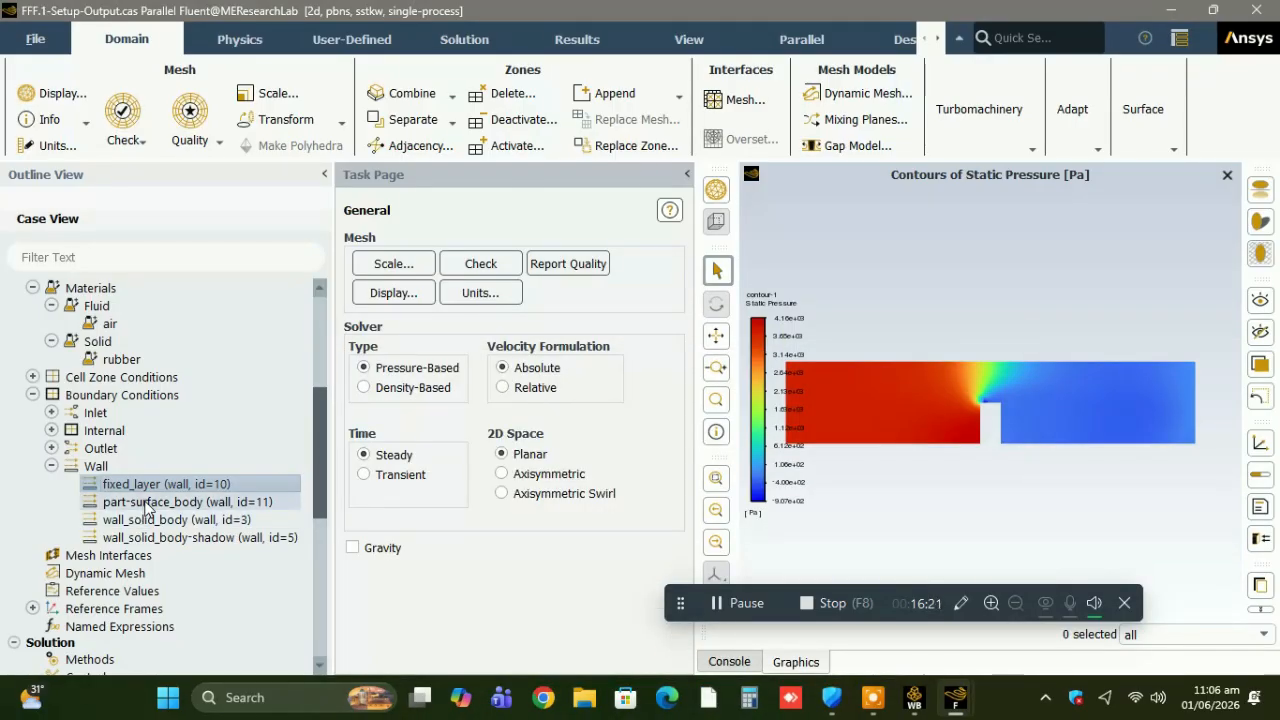
Display the part-surface_body wall in the graphics view and review its boundary condition settings without changing them.
click(145, 503)
right_click(145, 503)
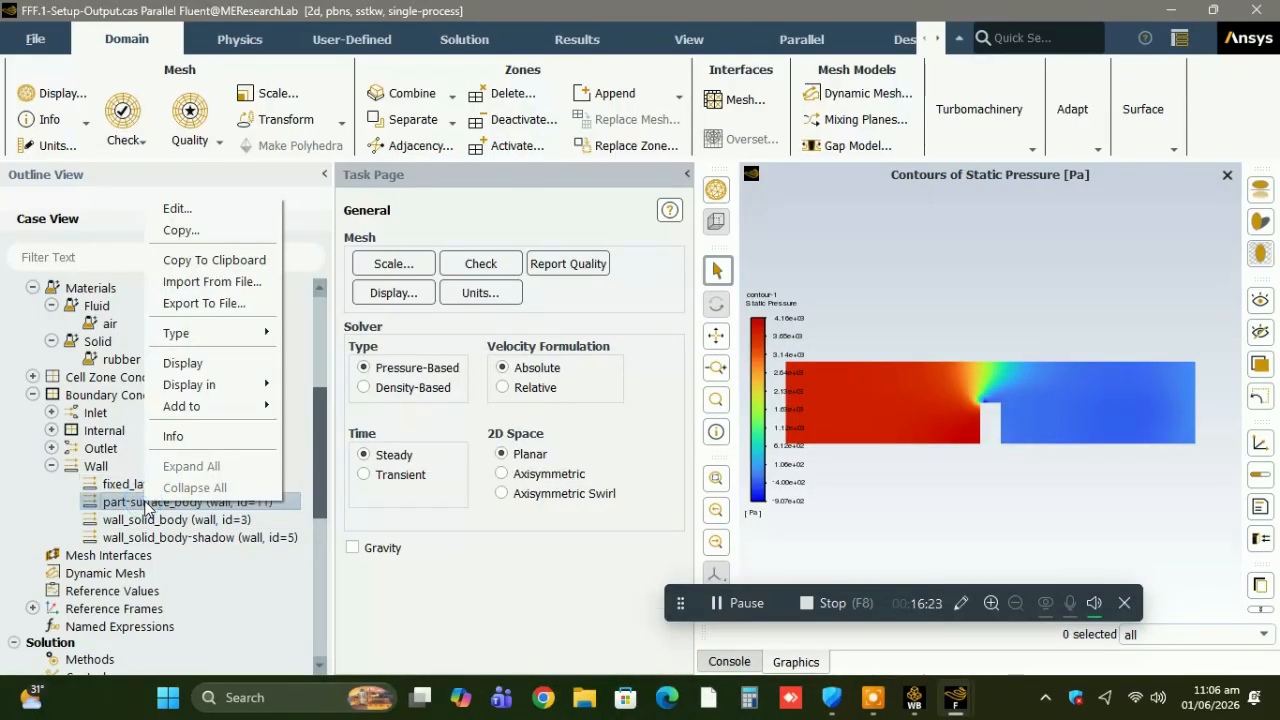
click(188, 364)
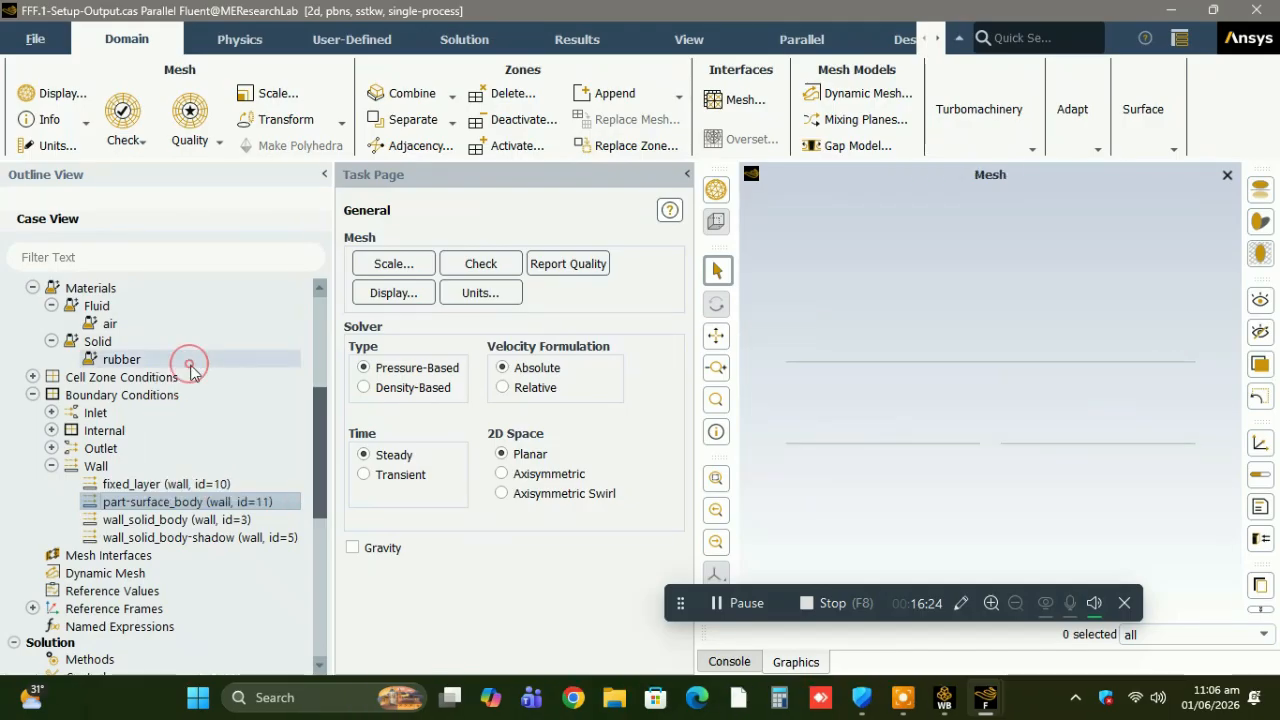
double_click(178, 503)
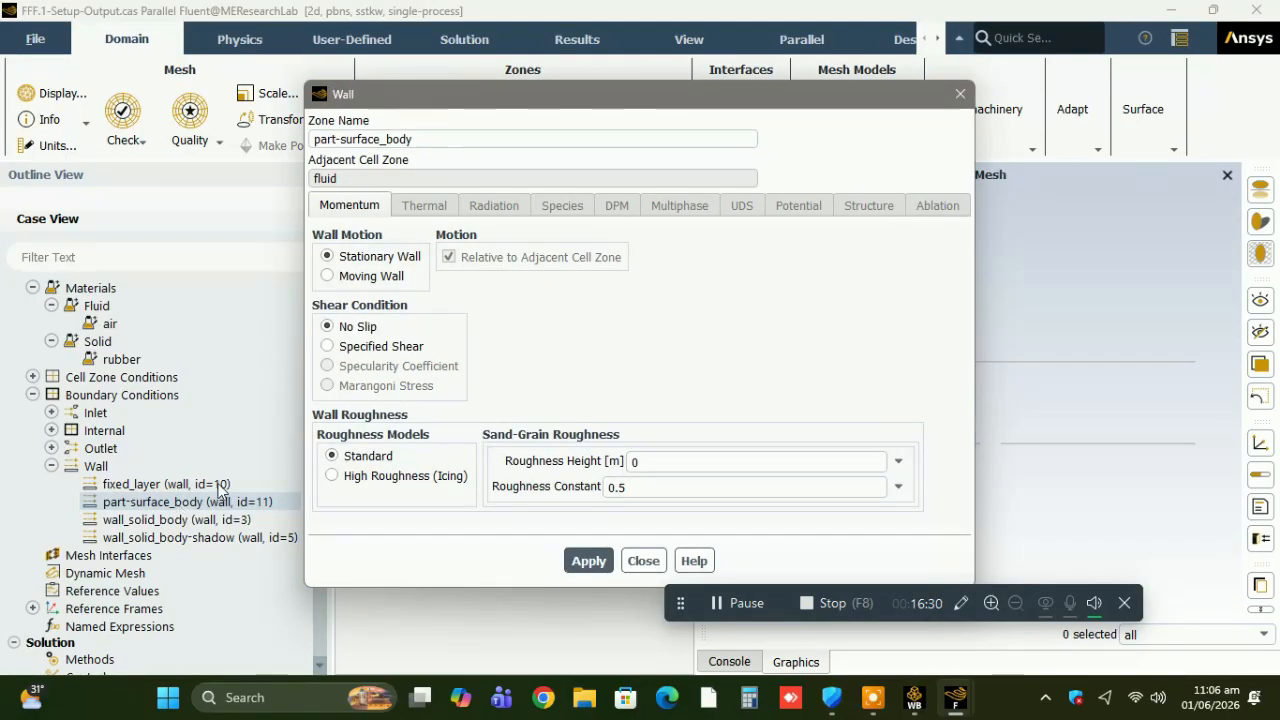
click(645, 561)
Review the wall_solid_body boundary's adjacent cell zone, shadow face zone and momentum settings.
click(193, 528)
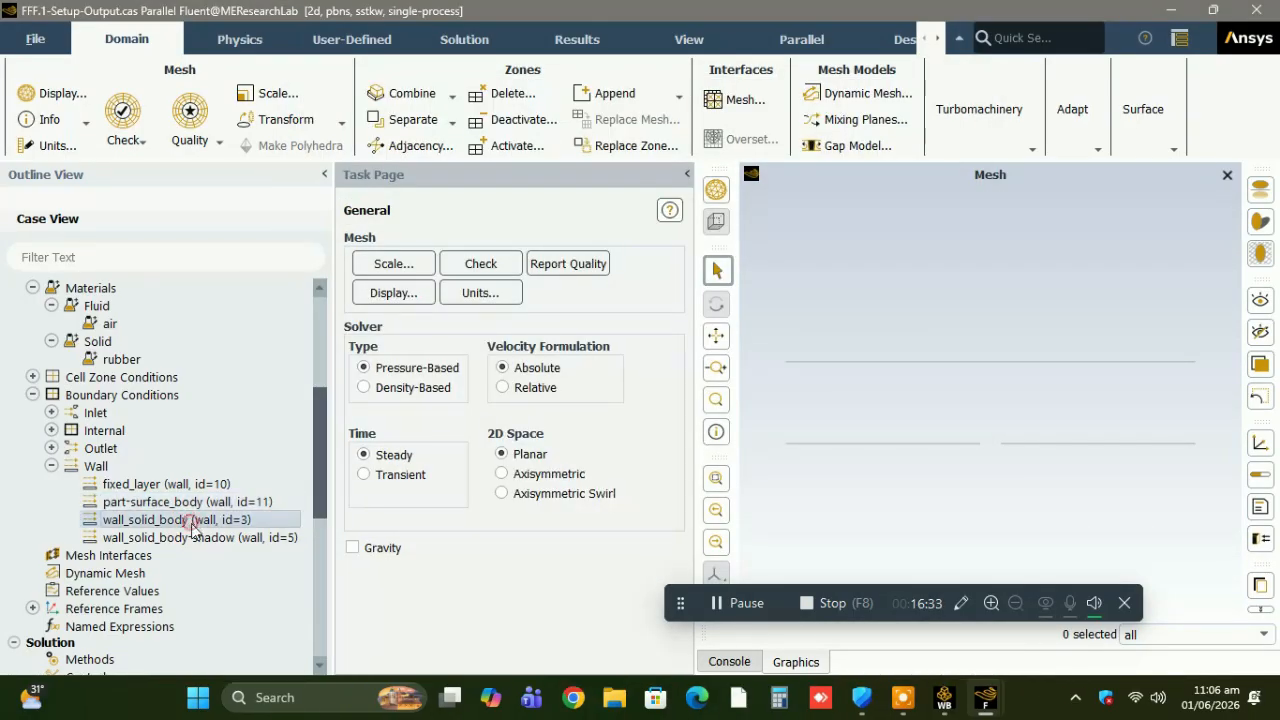
double_click(192, 524)
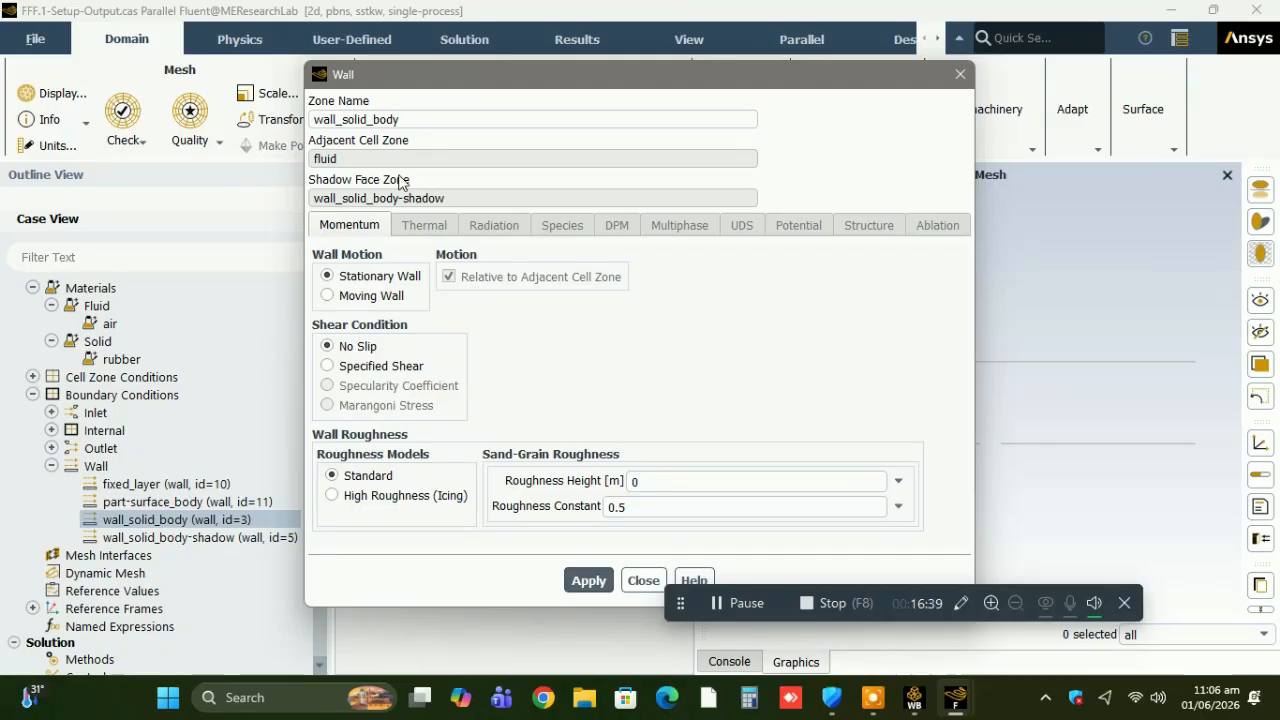
click(643, 580)
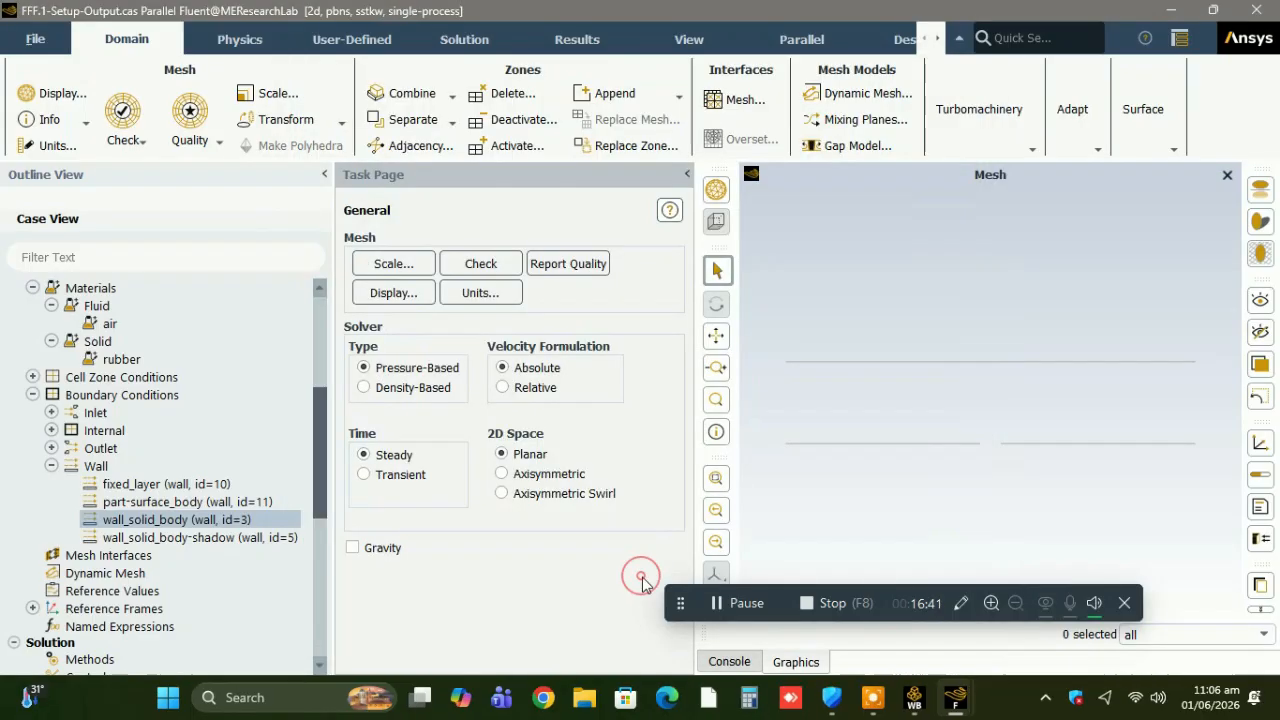
Apply the Intrinsic FSI condition to both the X and Y displacement of the wall_solid_body-shadow wall.
click(198, 539)
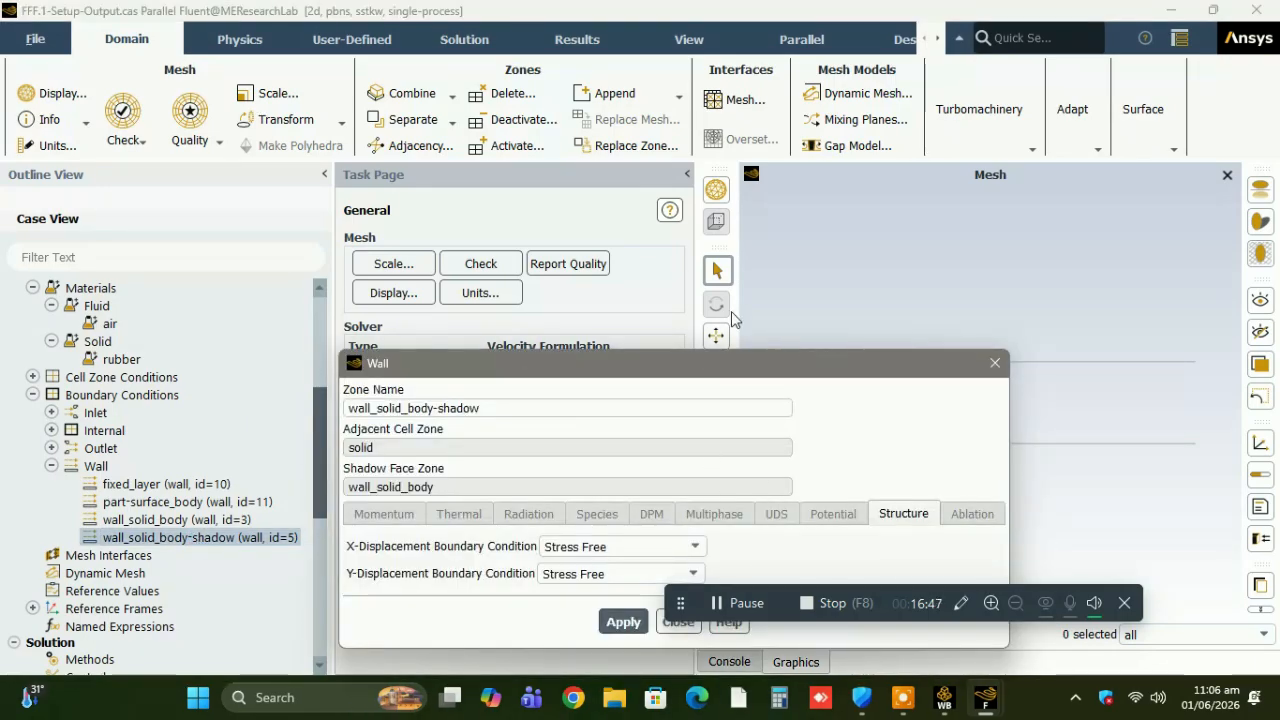
drag(740, 363, 761, 160)
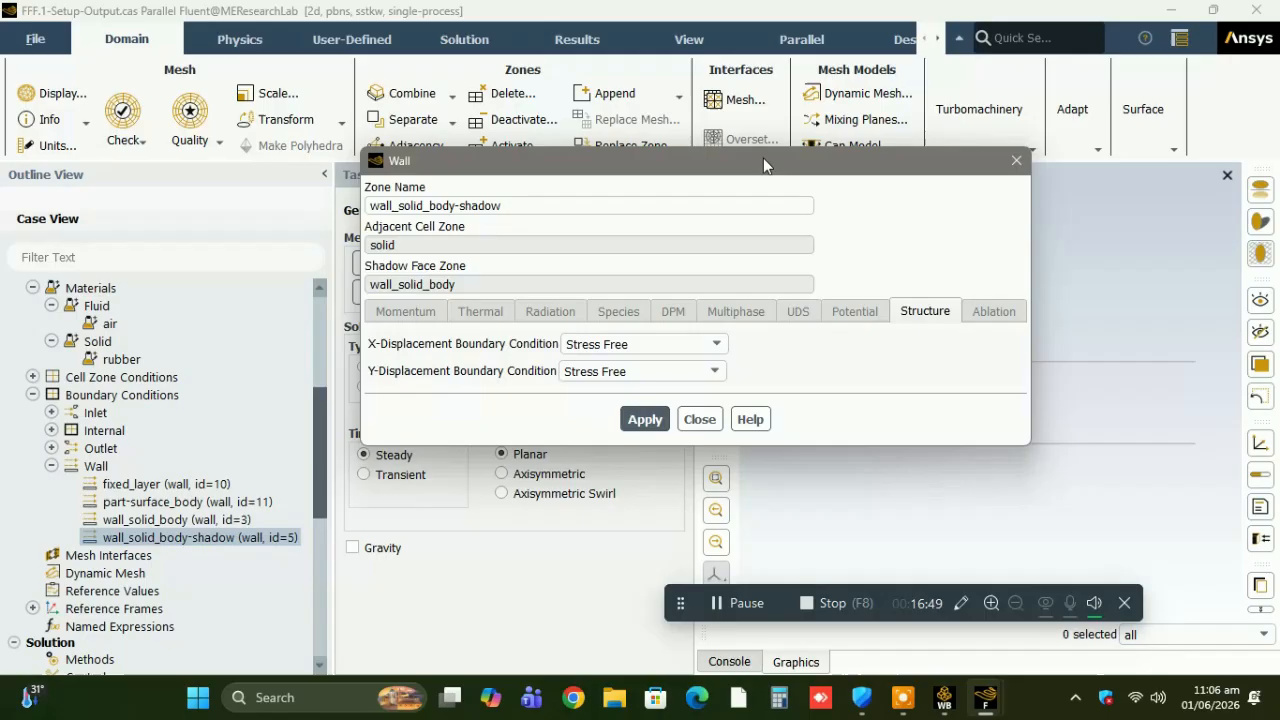
click(707, 345)
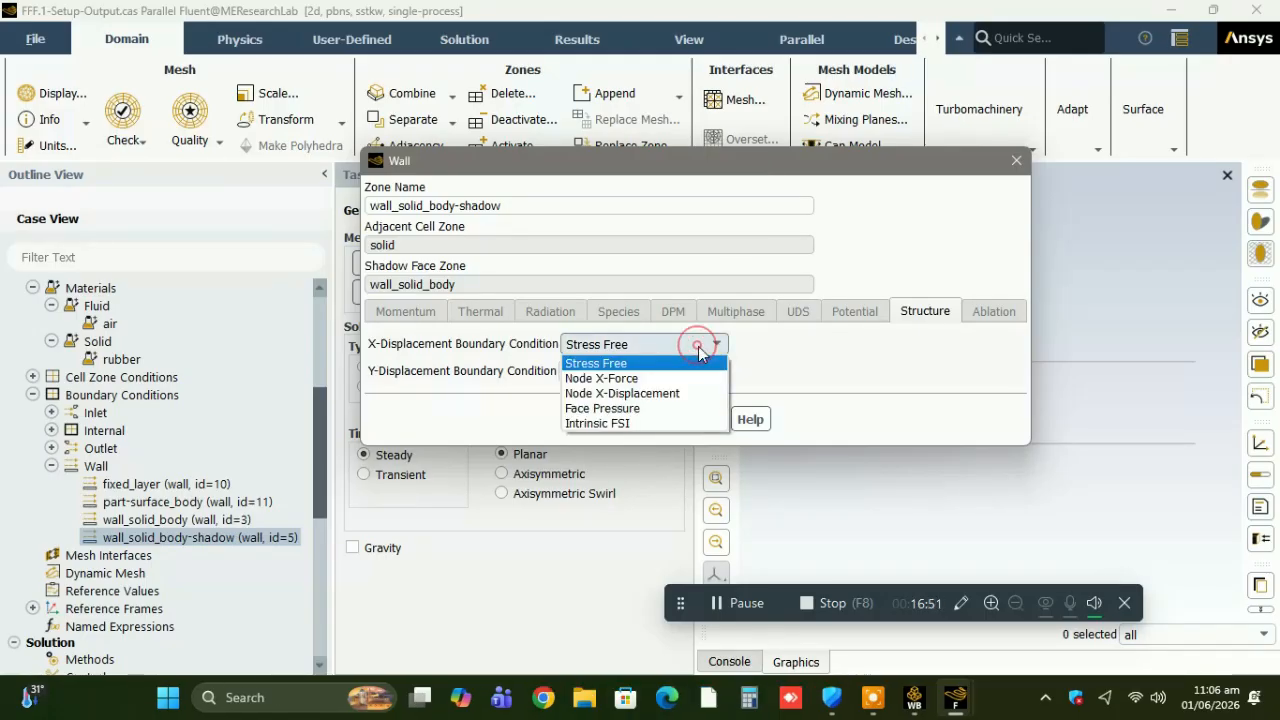
click(648, 423)
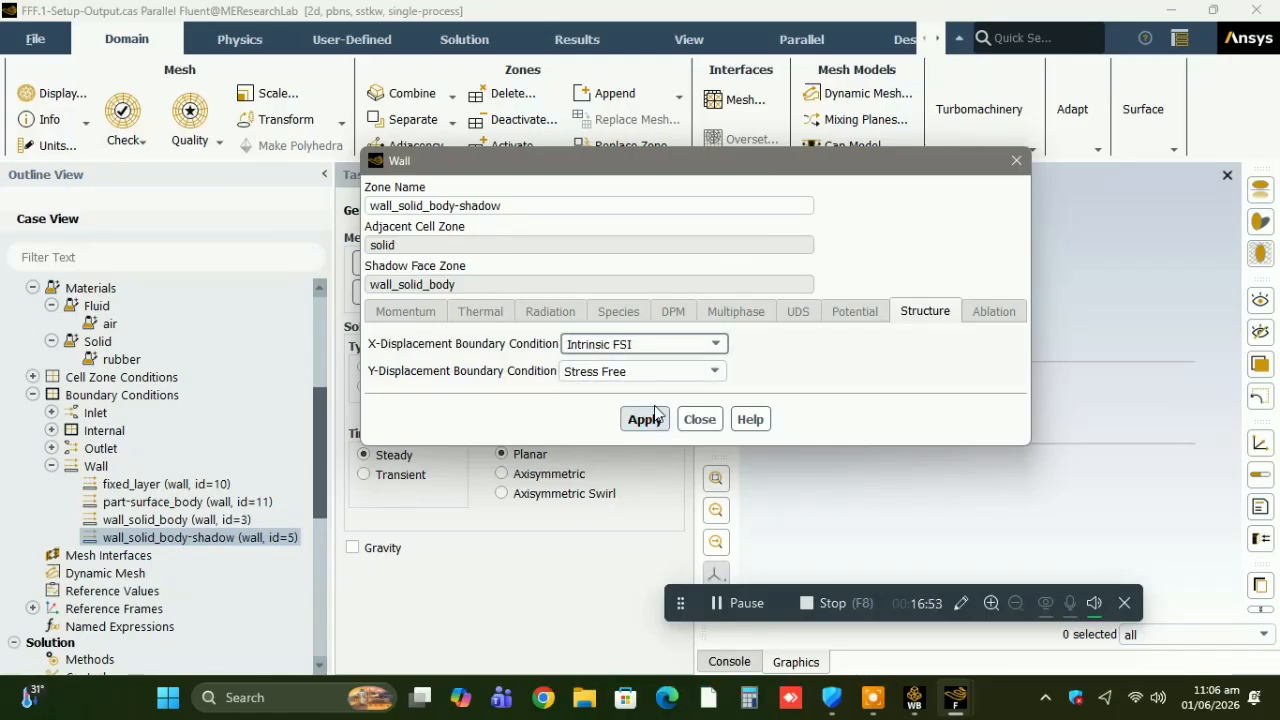
click(677, 370)
click(616, 450)
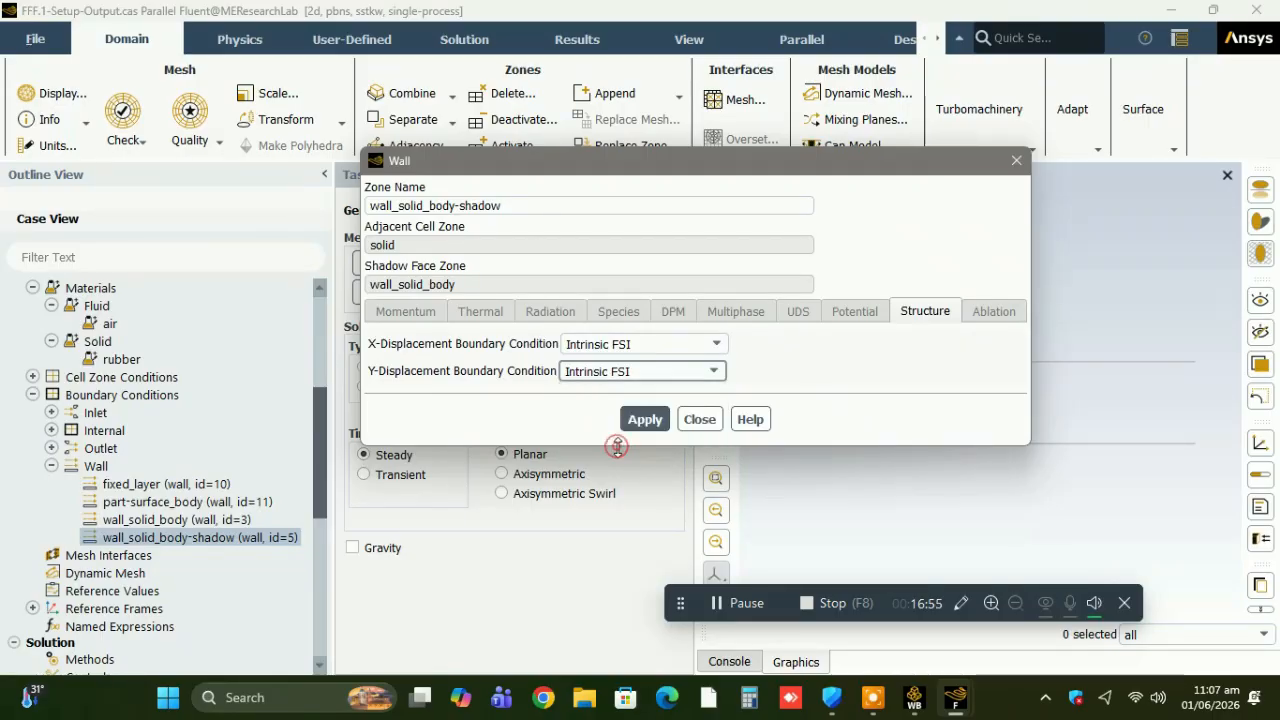
click(645, 420)
click(645, 422)
click(699, 419)
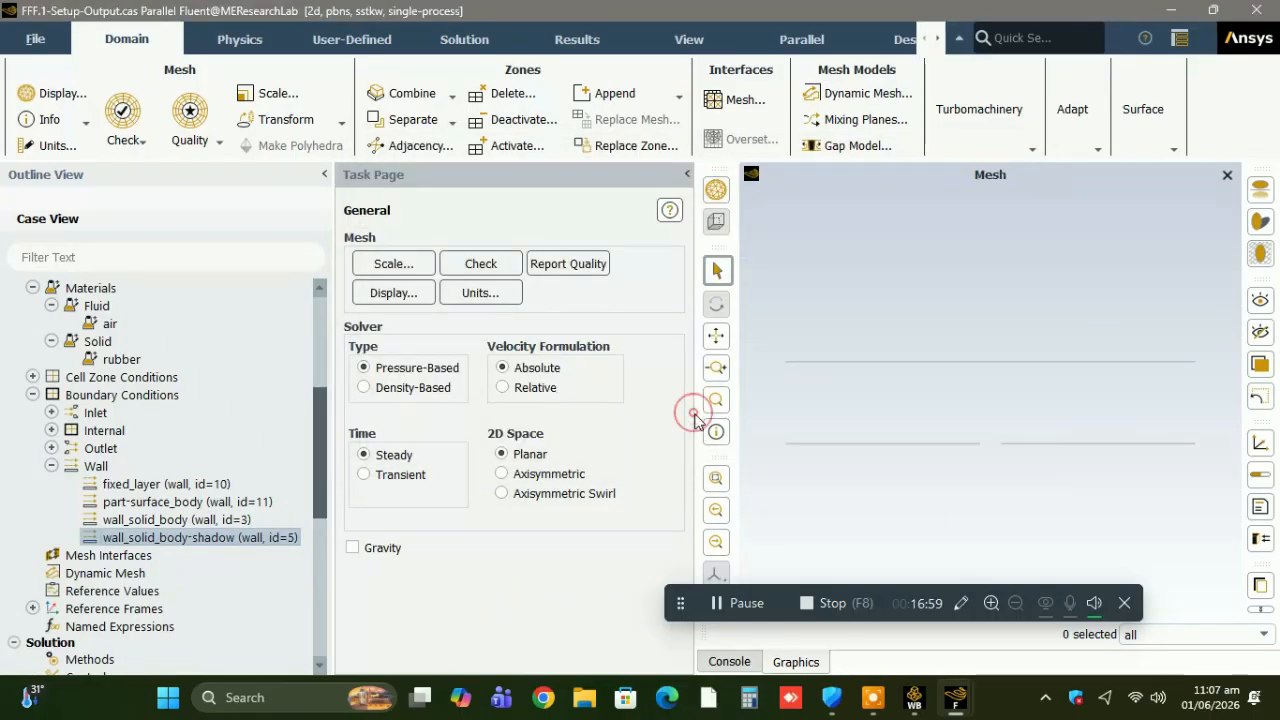
click(33, 288)
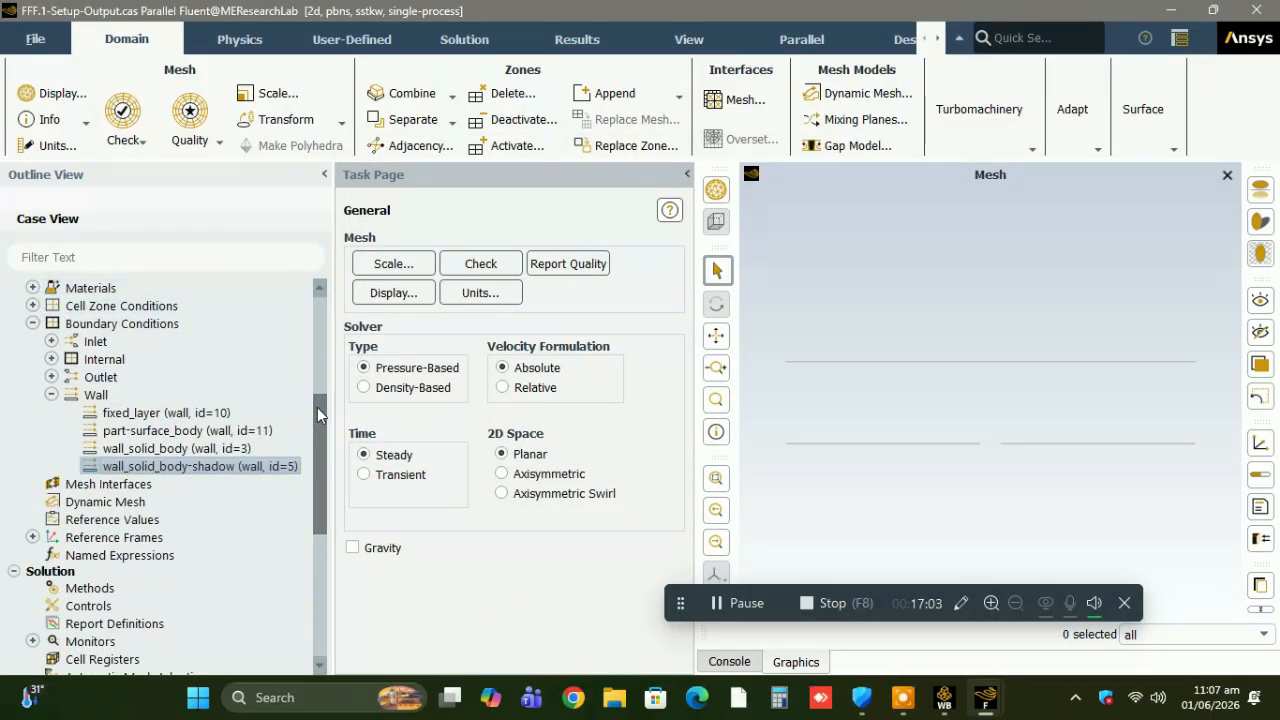
Enable Dynamic Mesh with the Smoothing method and accept Linearly Elastic Solid as the smoothing type.
drag(317, 408, 326, 453)
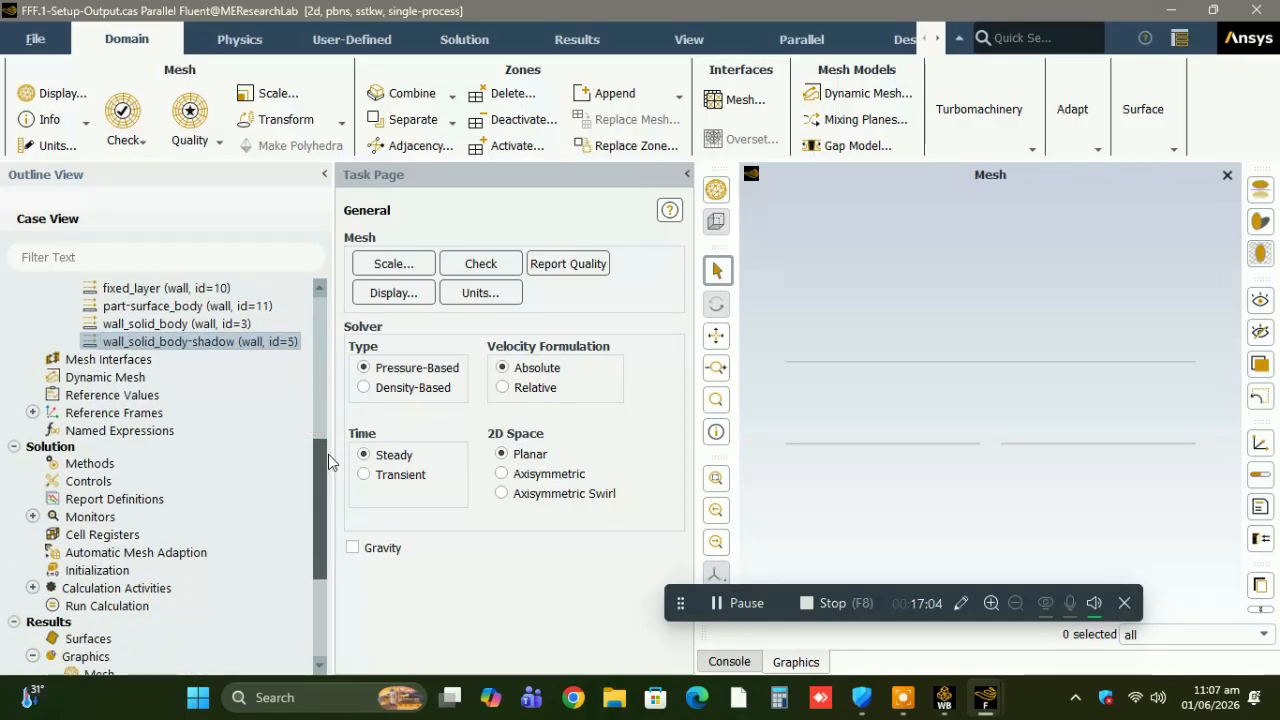
click(145, 379)
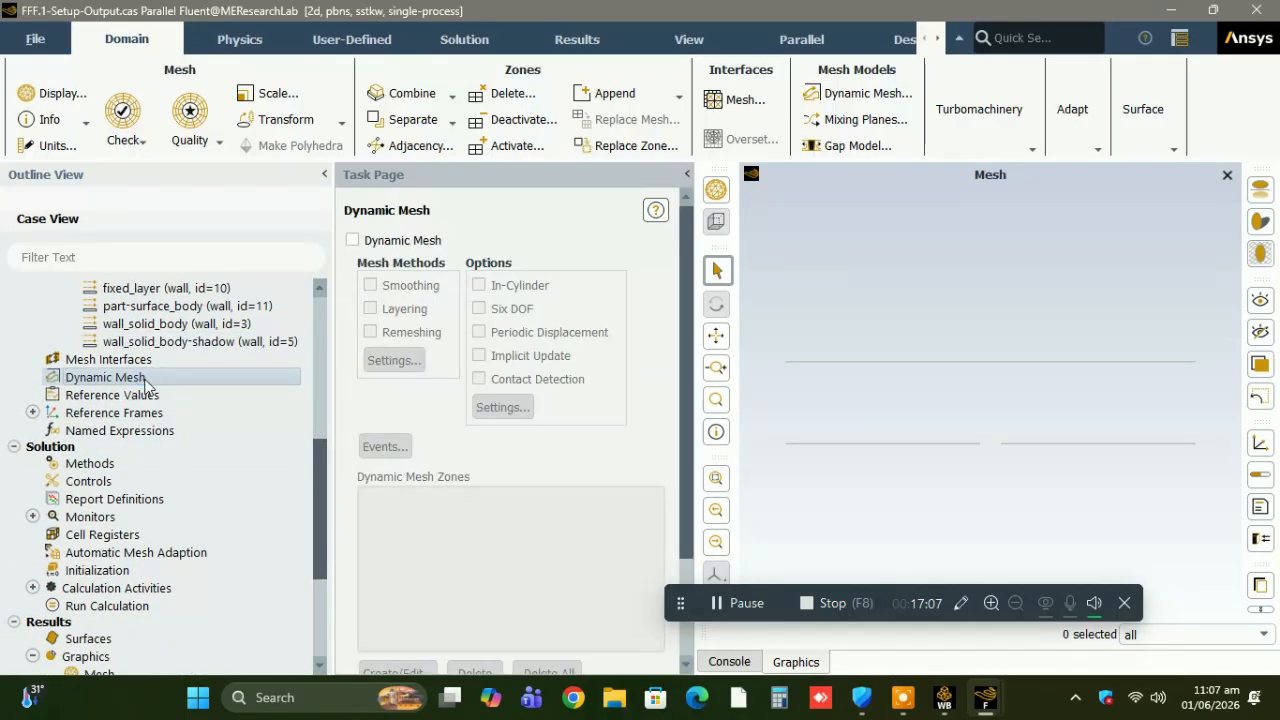
click(167, 345)
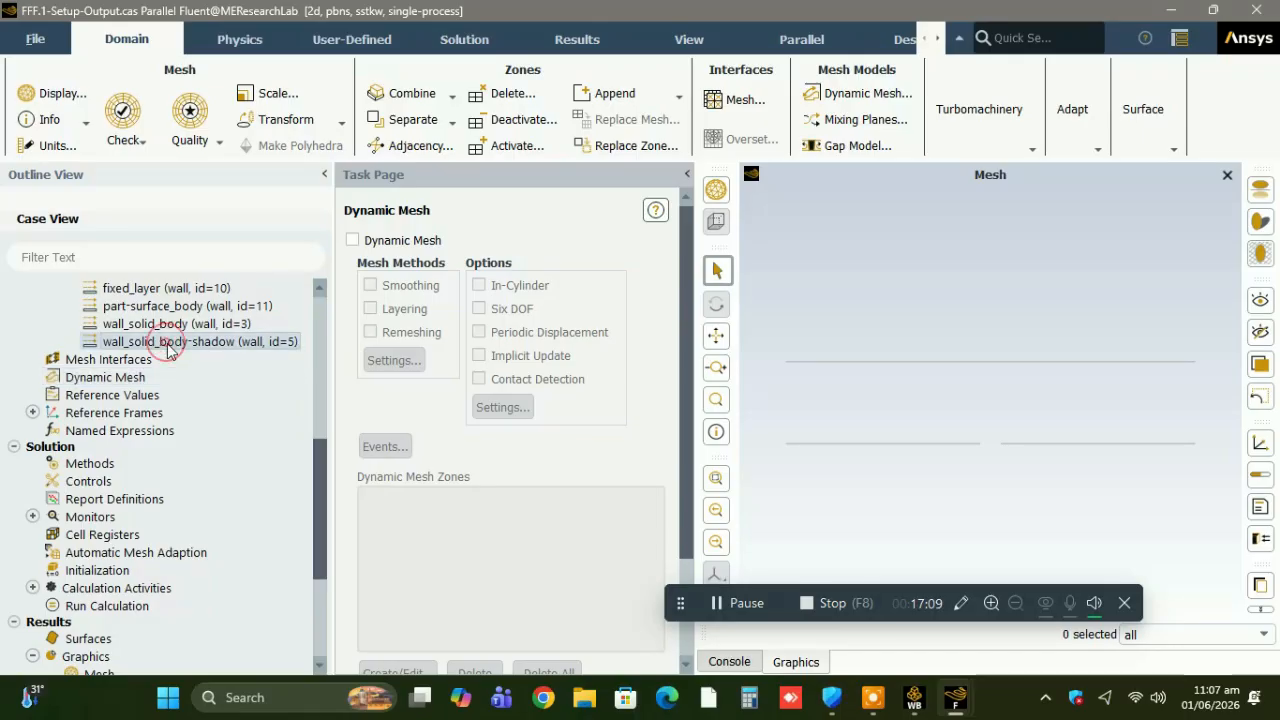
click(699, 419)
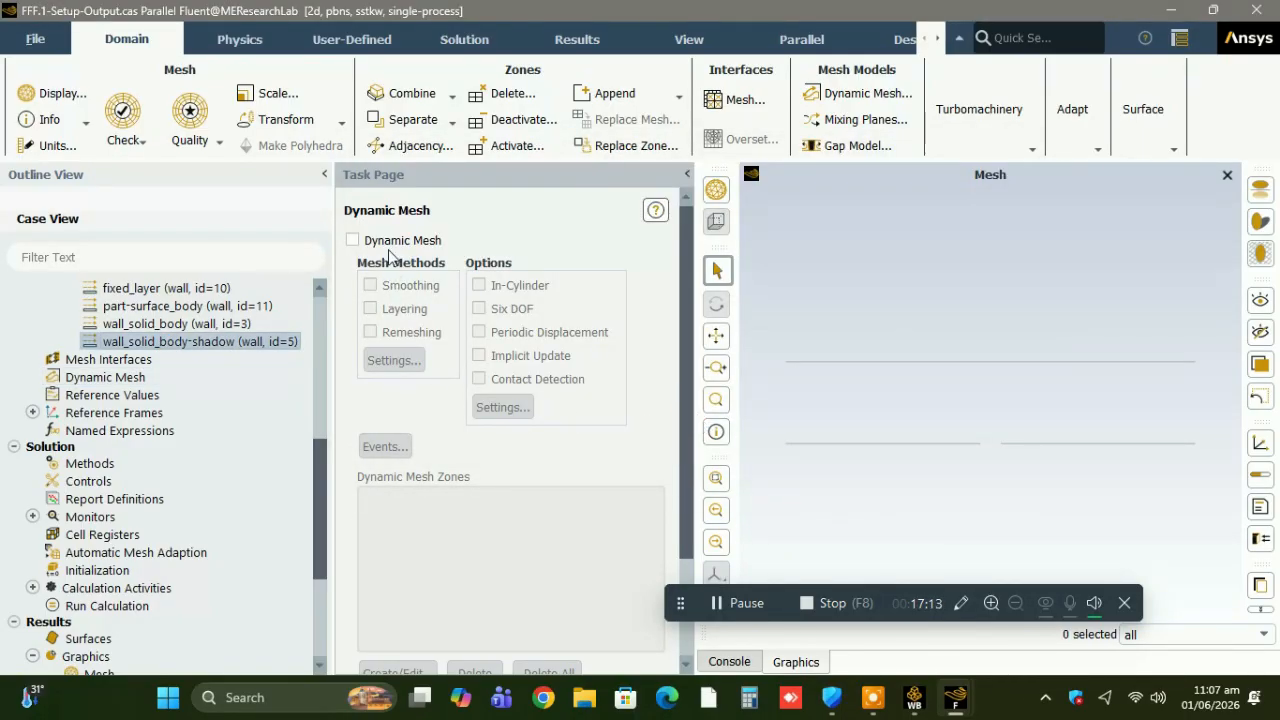
click(352, 240)
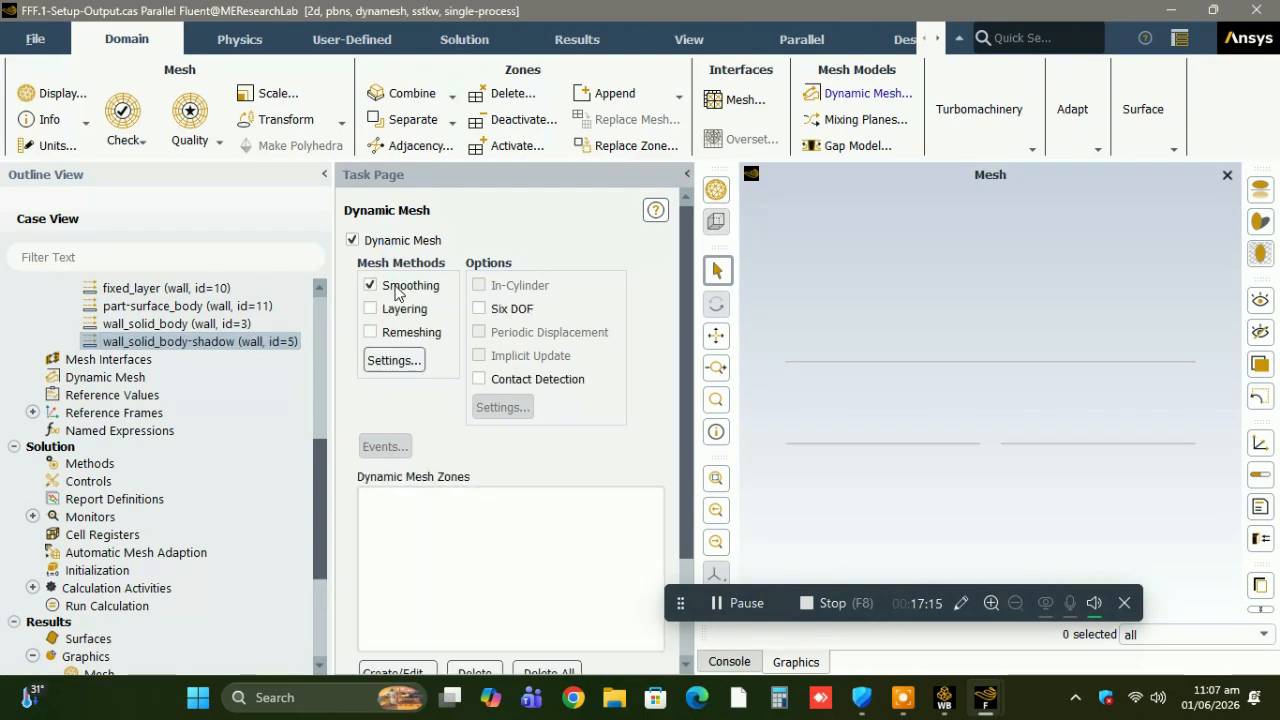
click(394, 360)
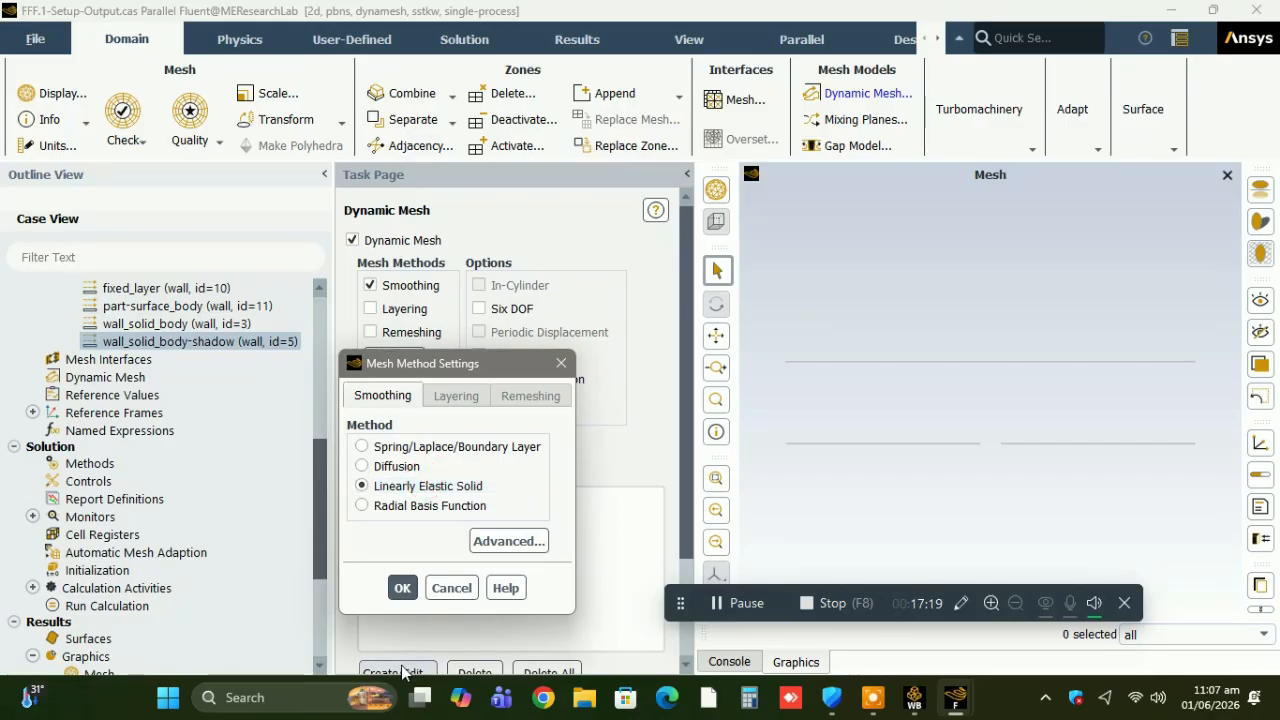
click(402, 588)
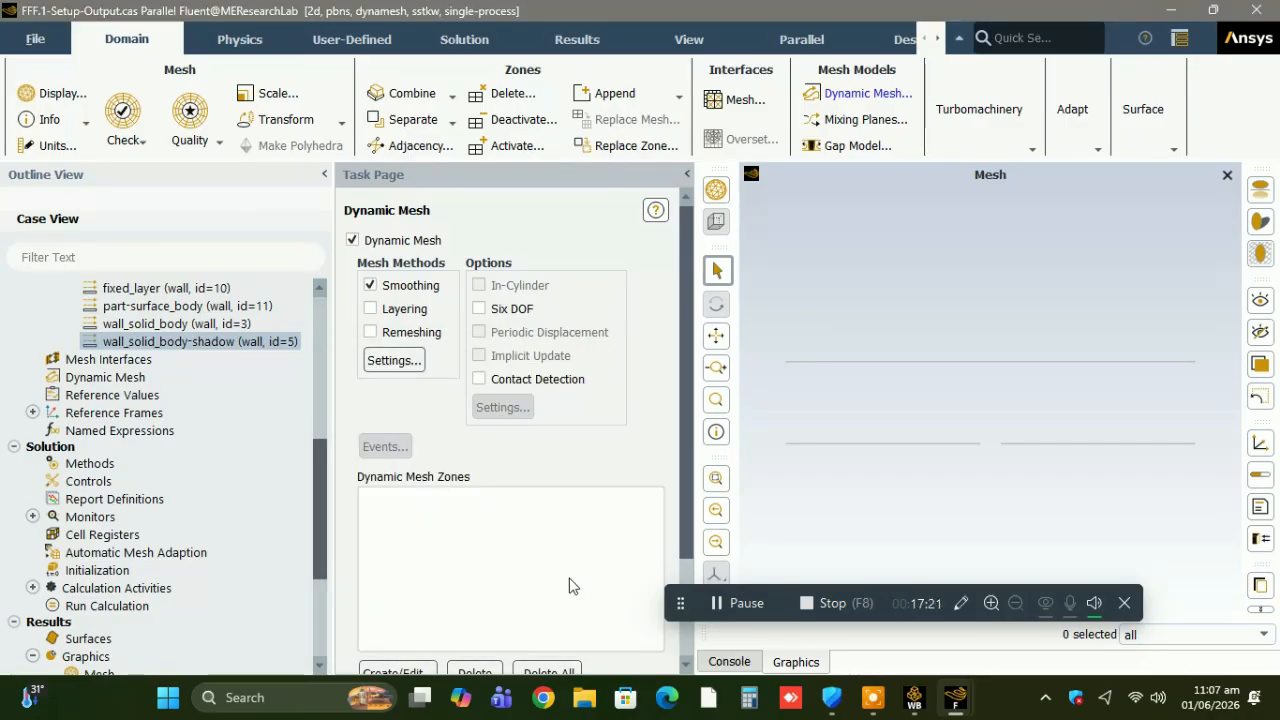
Check the wall_solid_body boundary's adjacent zone and create an Intrinsic FSI dynamic mesh zone for it.
drag(683, 520, 688, 586)
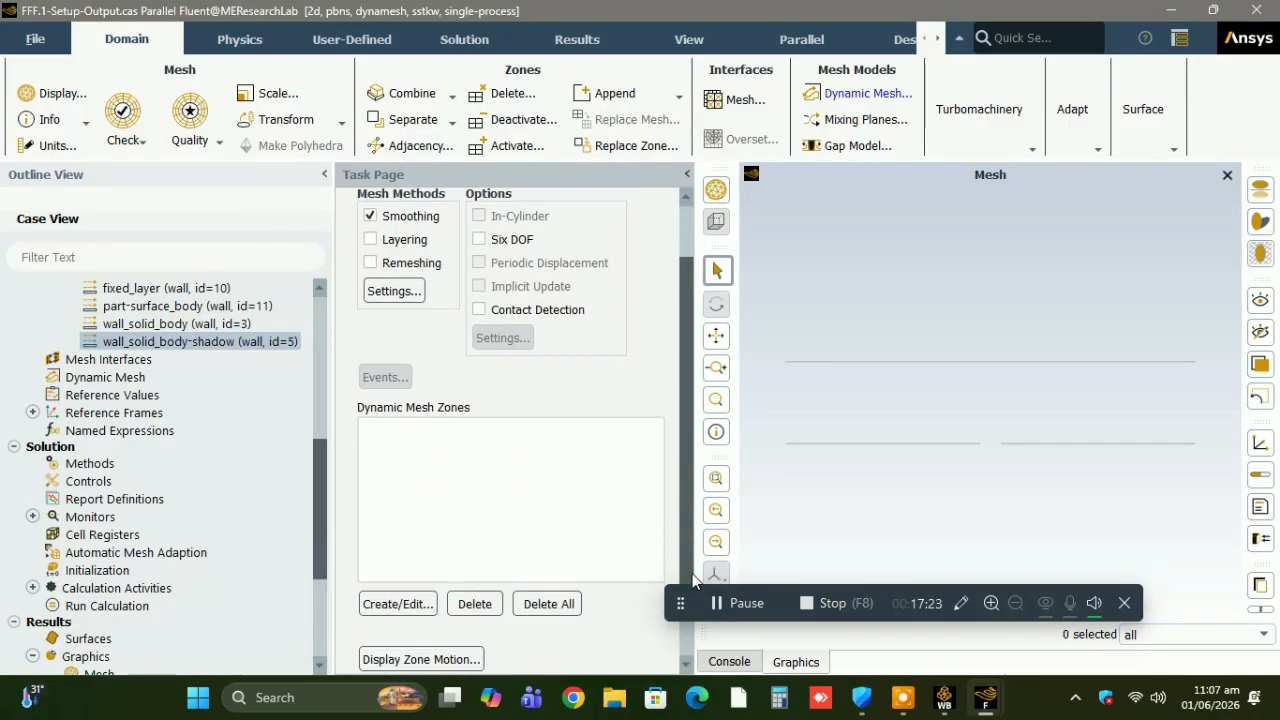
click(225, 323)
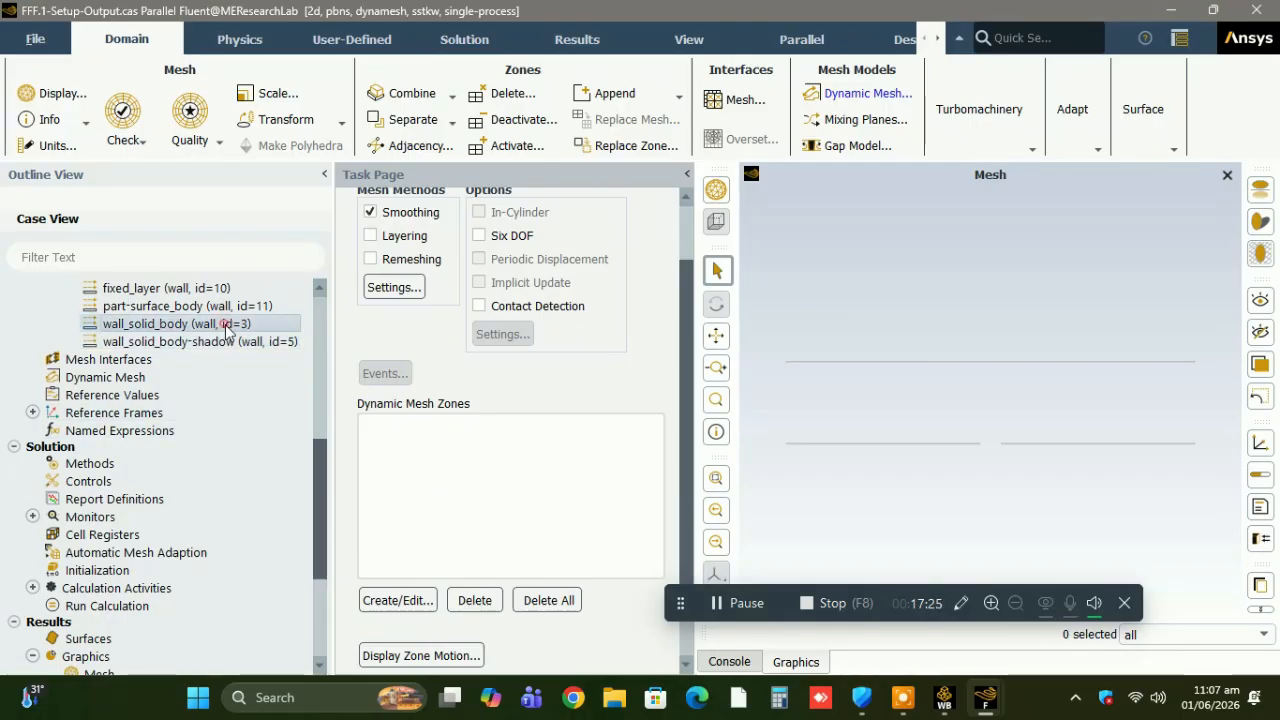
double_click(225, 323)
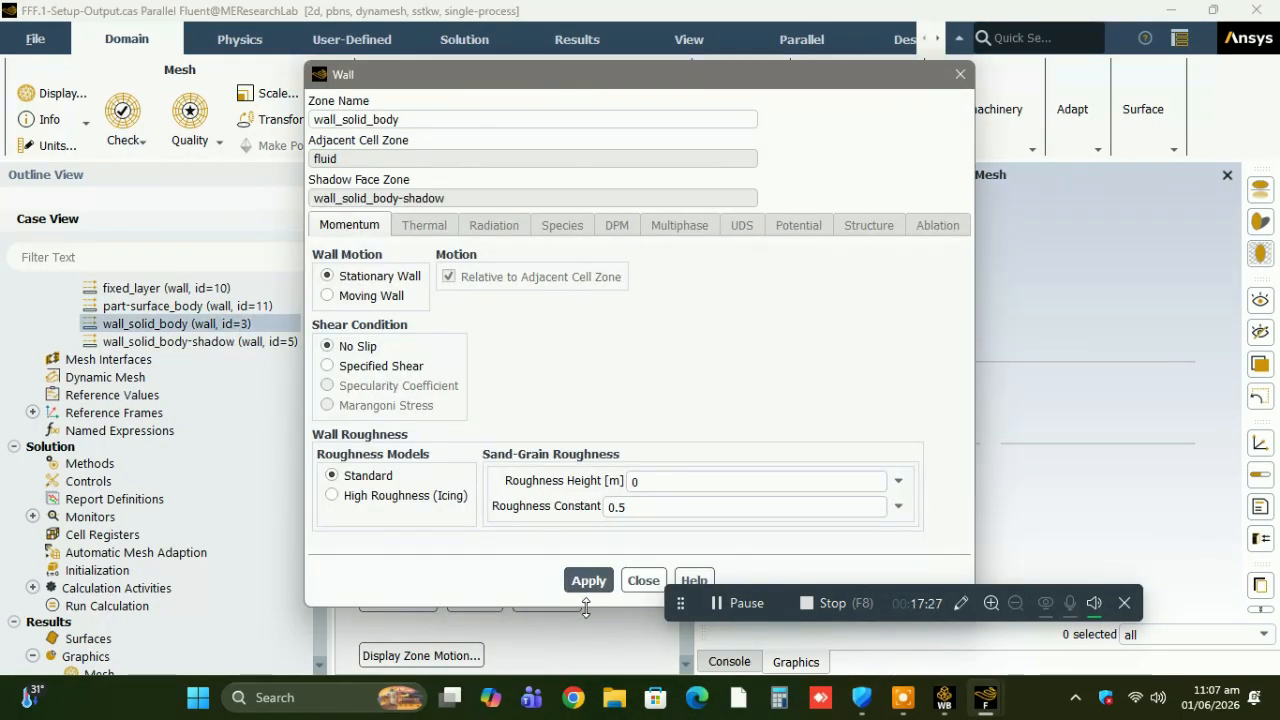
click(643, 580)
click(410, 600)
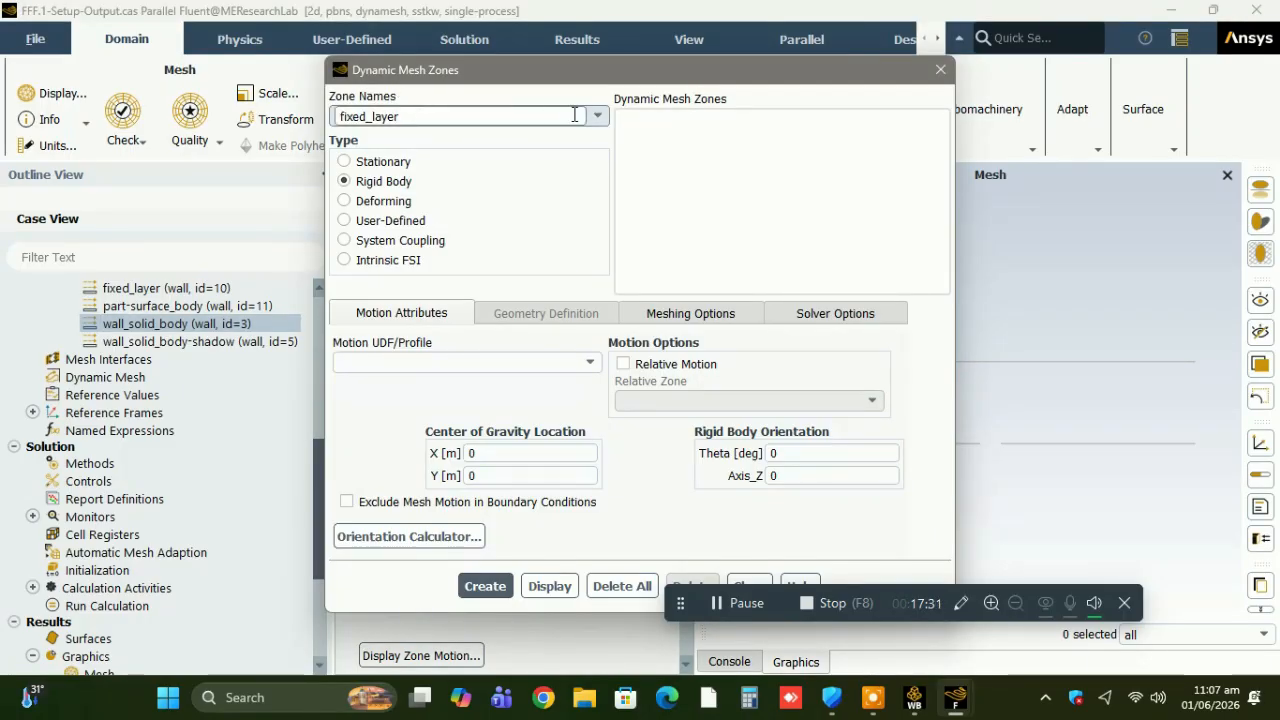
click(575, 115)
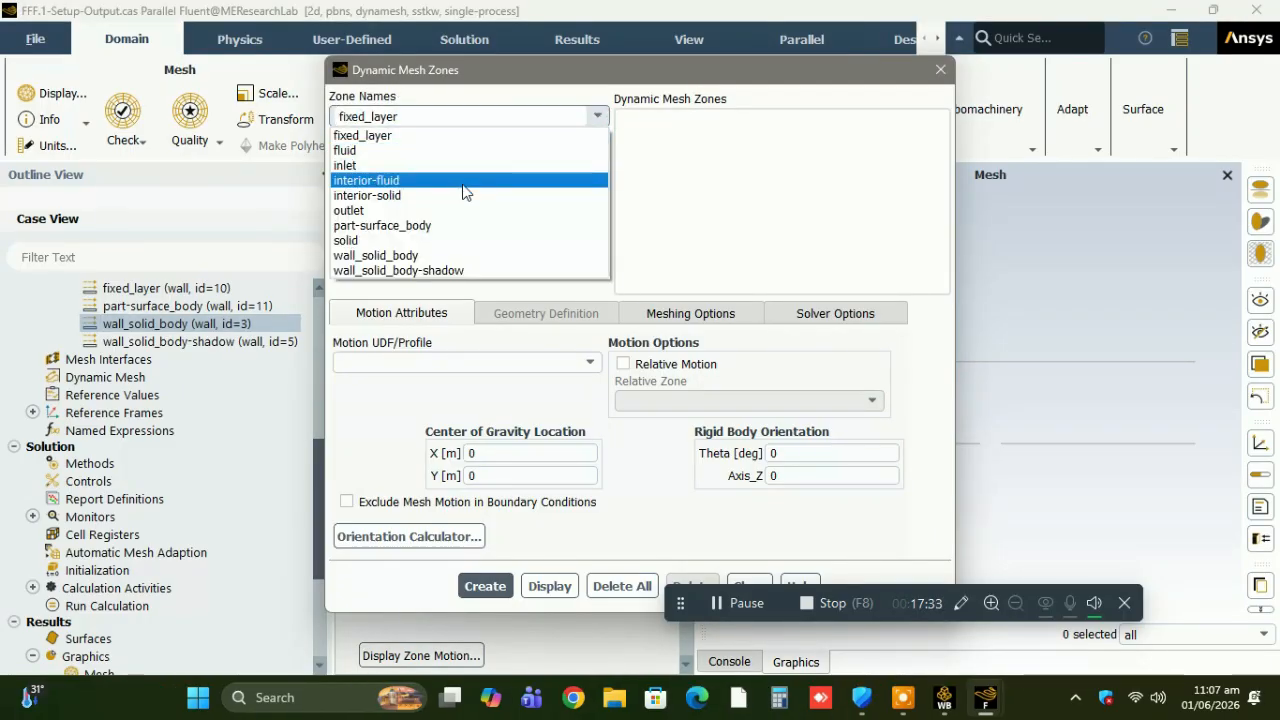
click(416, 255)
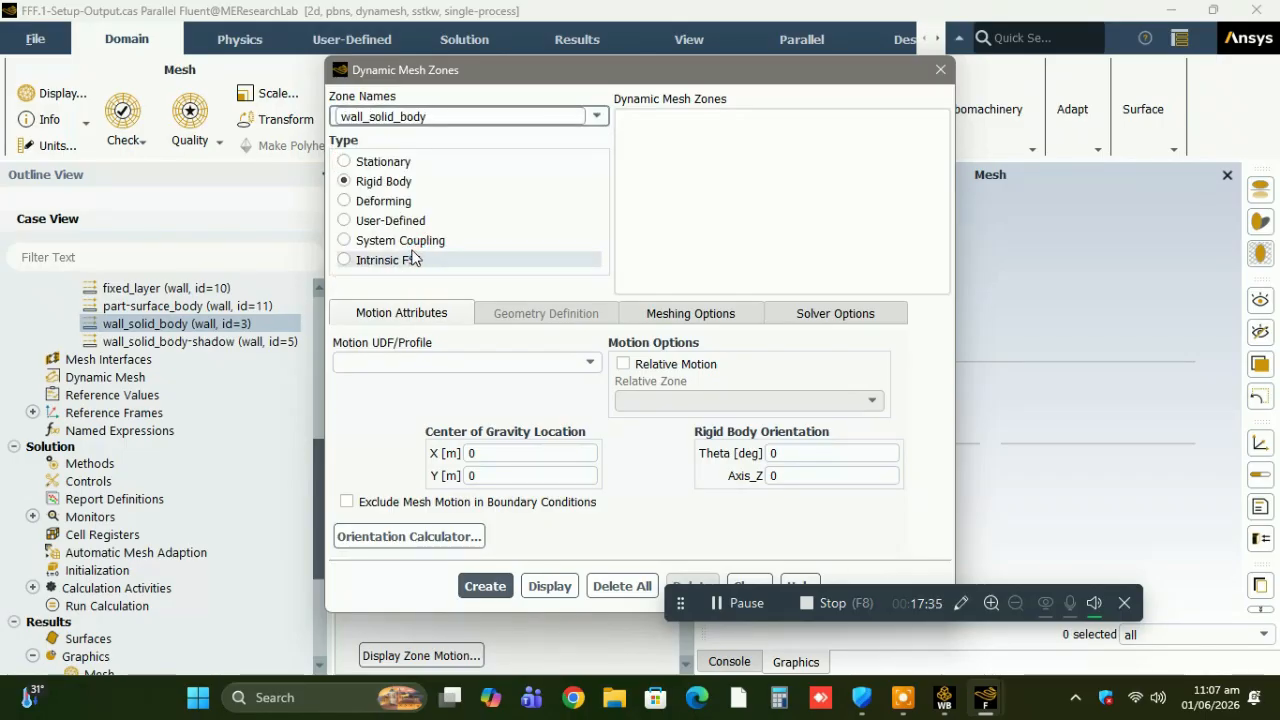
click(405, 259)
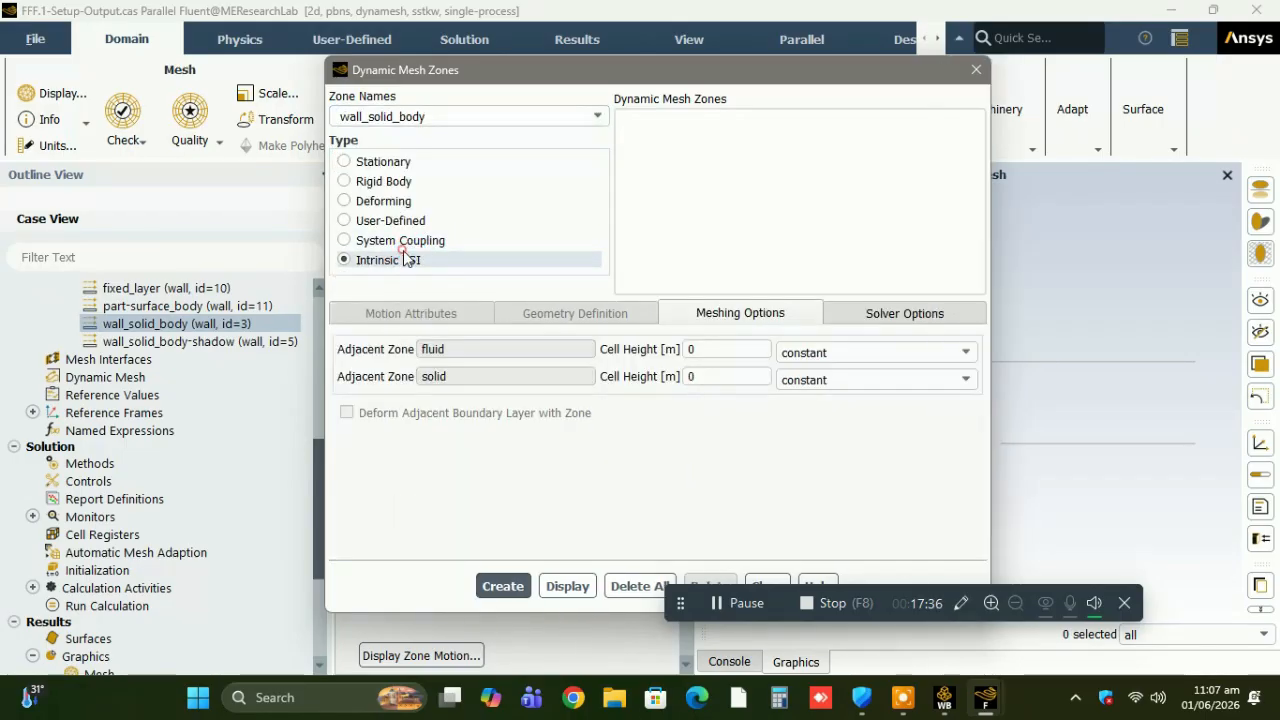
click(503, 587)
Create a Stationary dynamic mesh zone for part-surface_body.
click(596, 117)
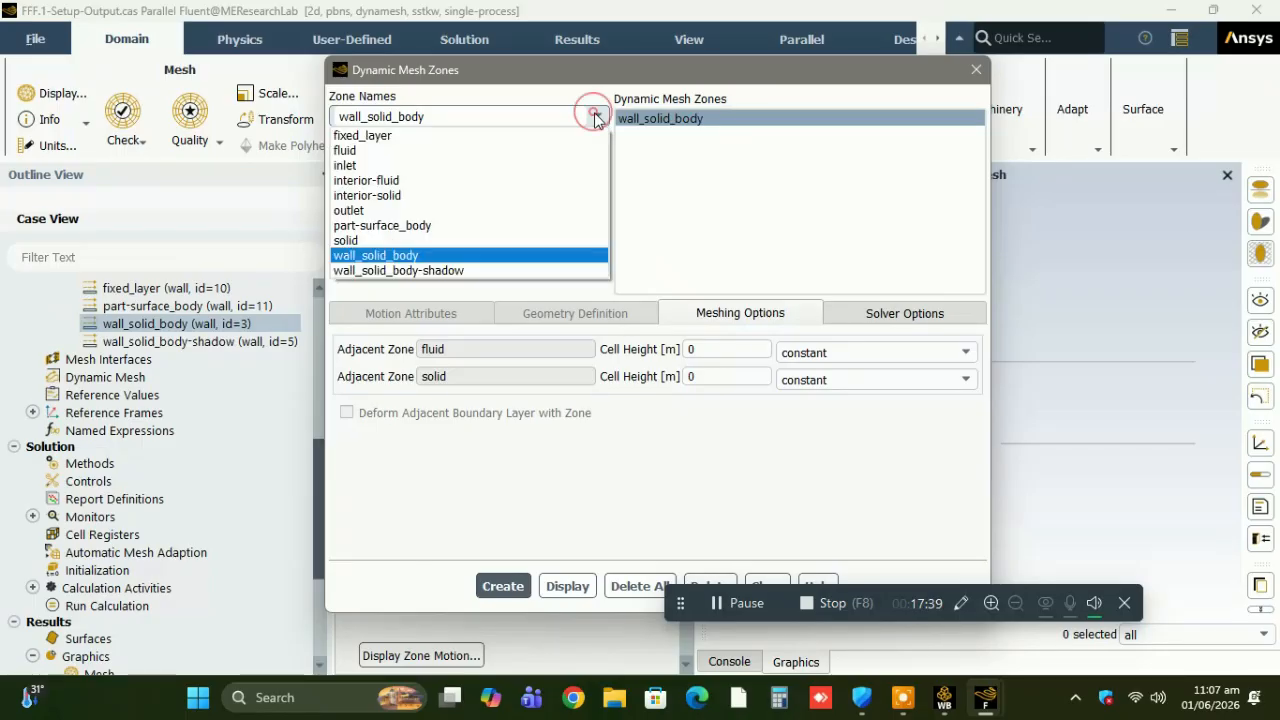
click(452, 226)
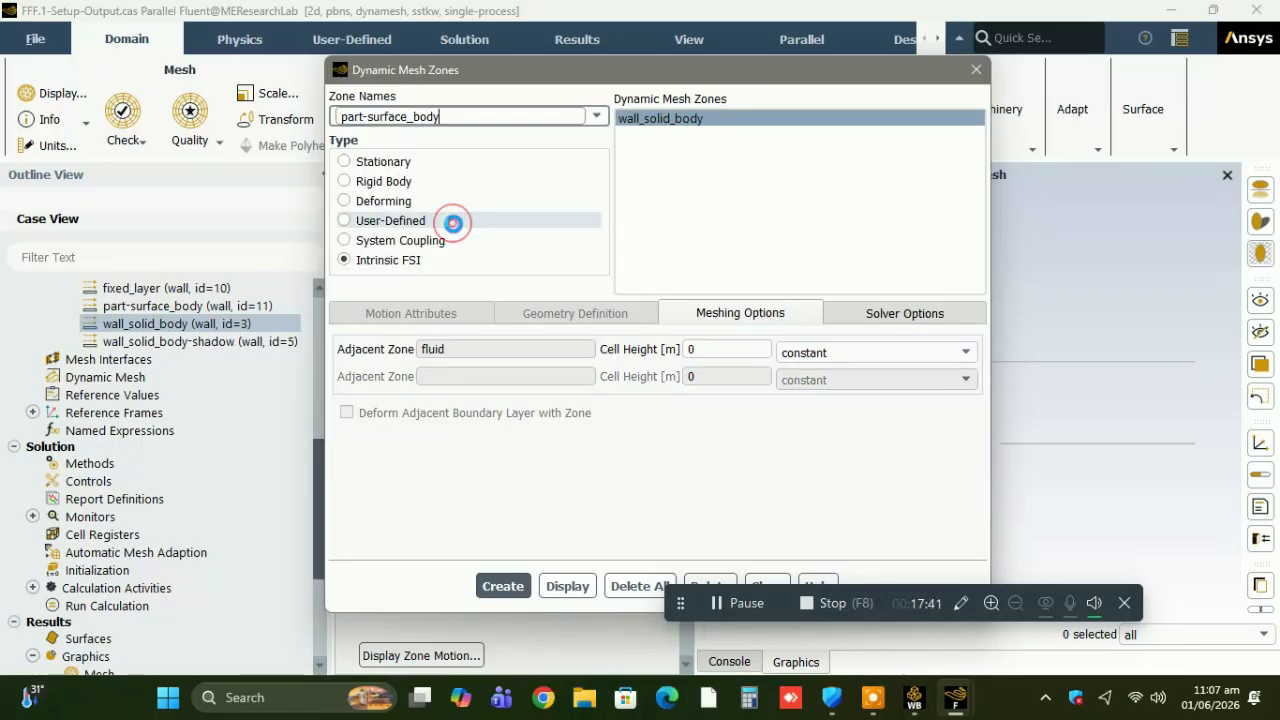
click(395, 161)
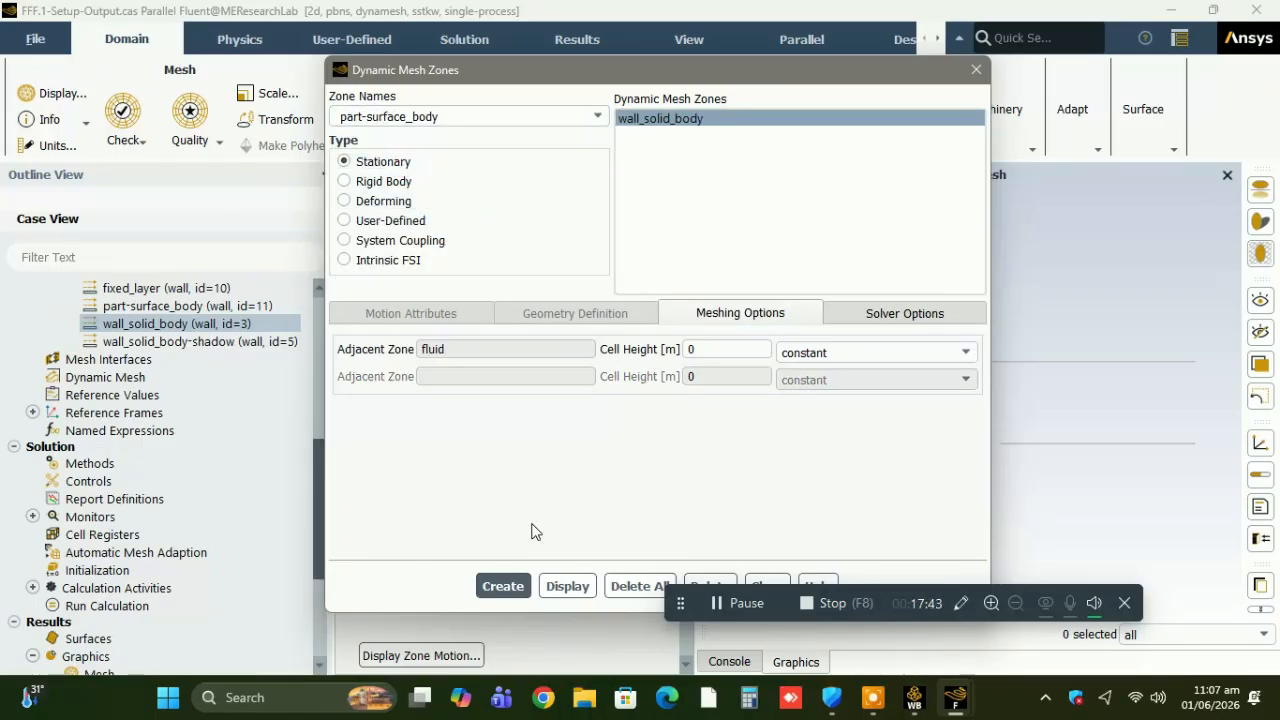
click(503, 587)
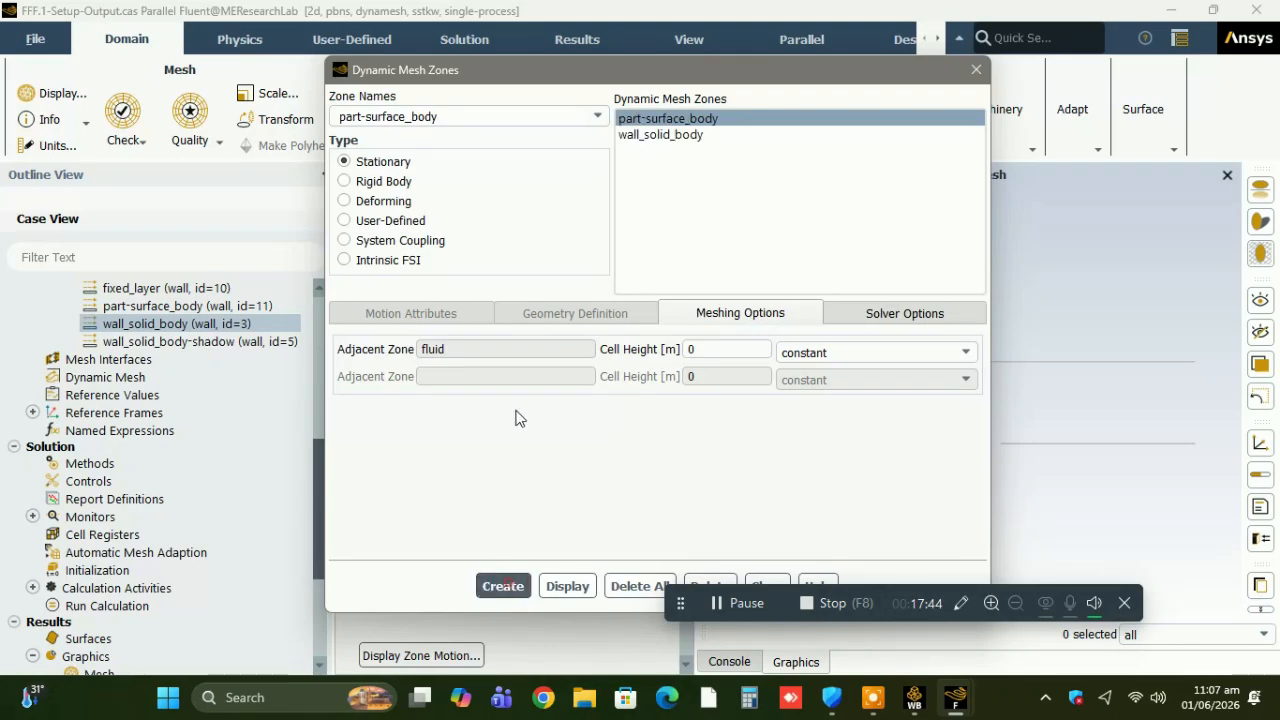
Try to create a Stationary dynamic mesh zone for the fixed_layer wall.
click(596, 116)
click(549, 140)
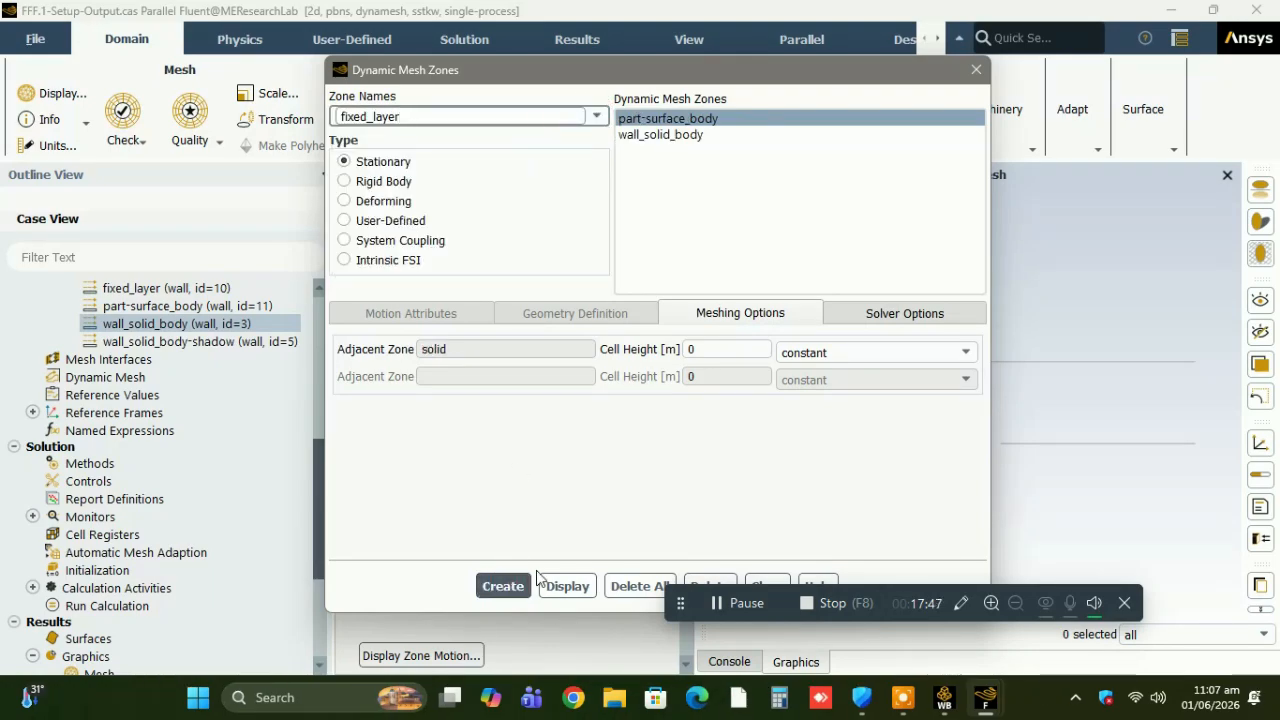
click(503, 588)
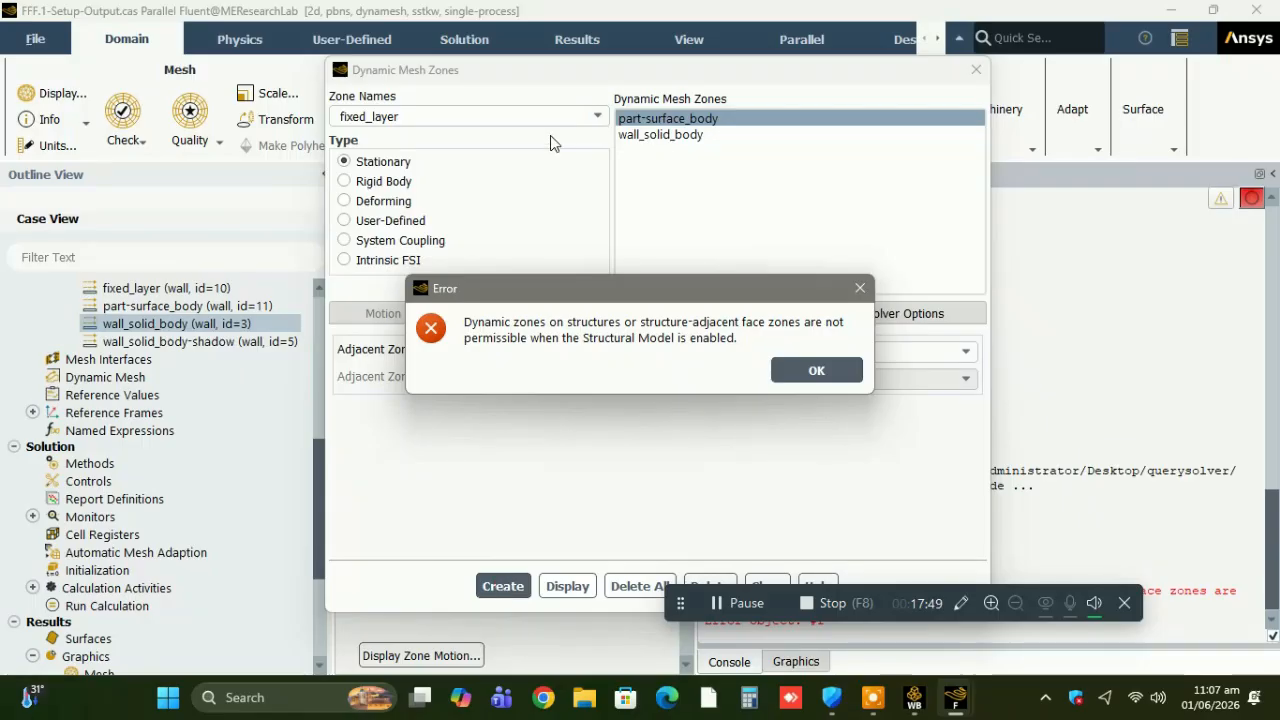
click(783, 369)
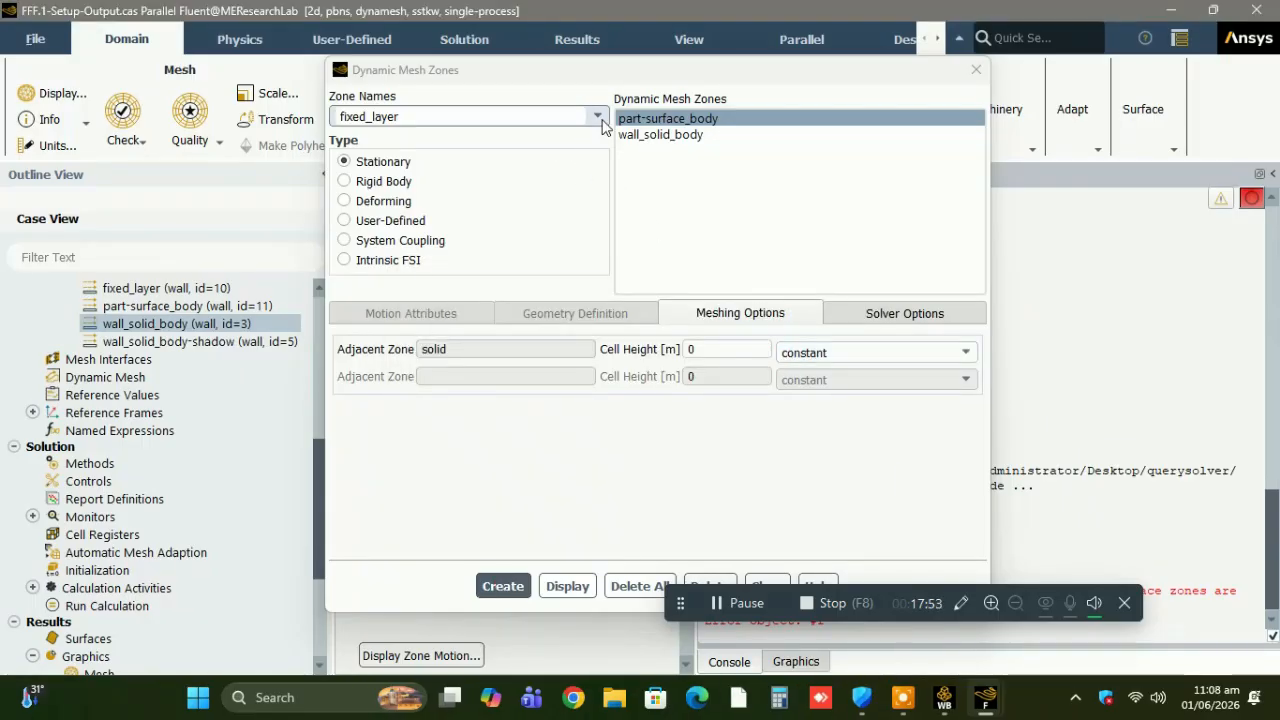
Create Stationary dynamic mesh zones for the inlet and the outlet, and close the zone definitions.
click(596, 118)
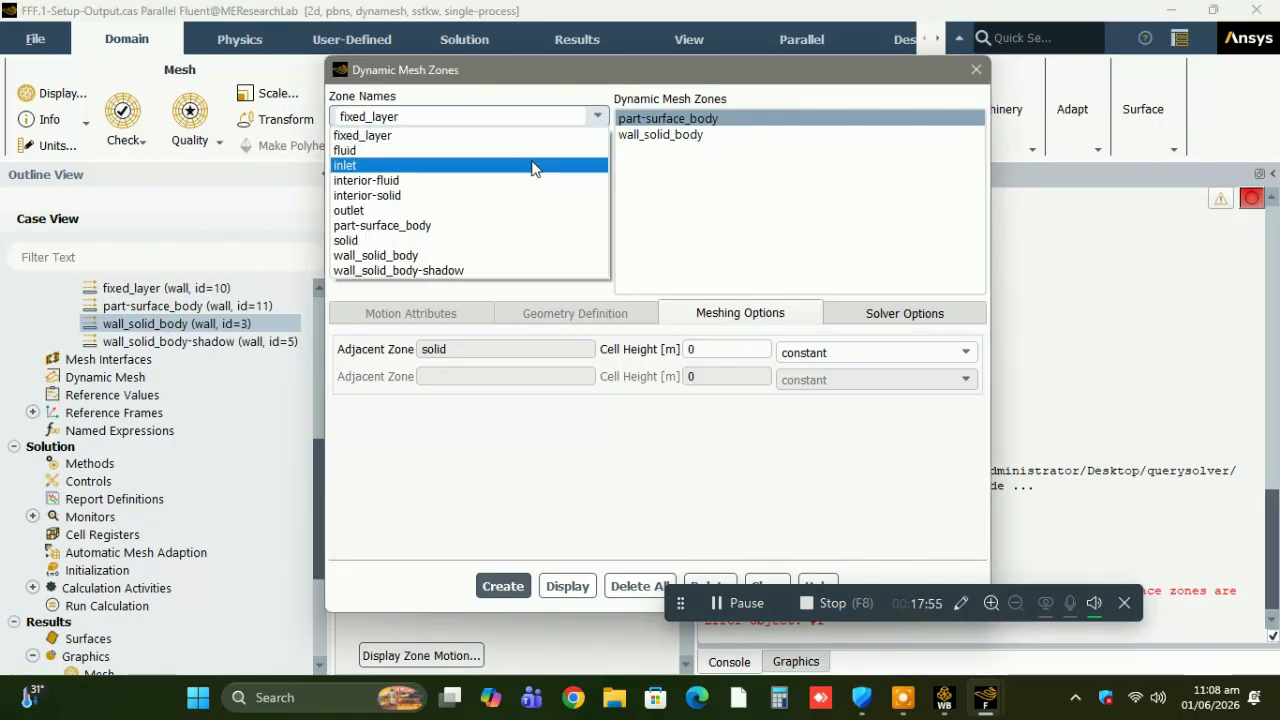
click(532, 165)
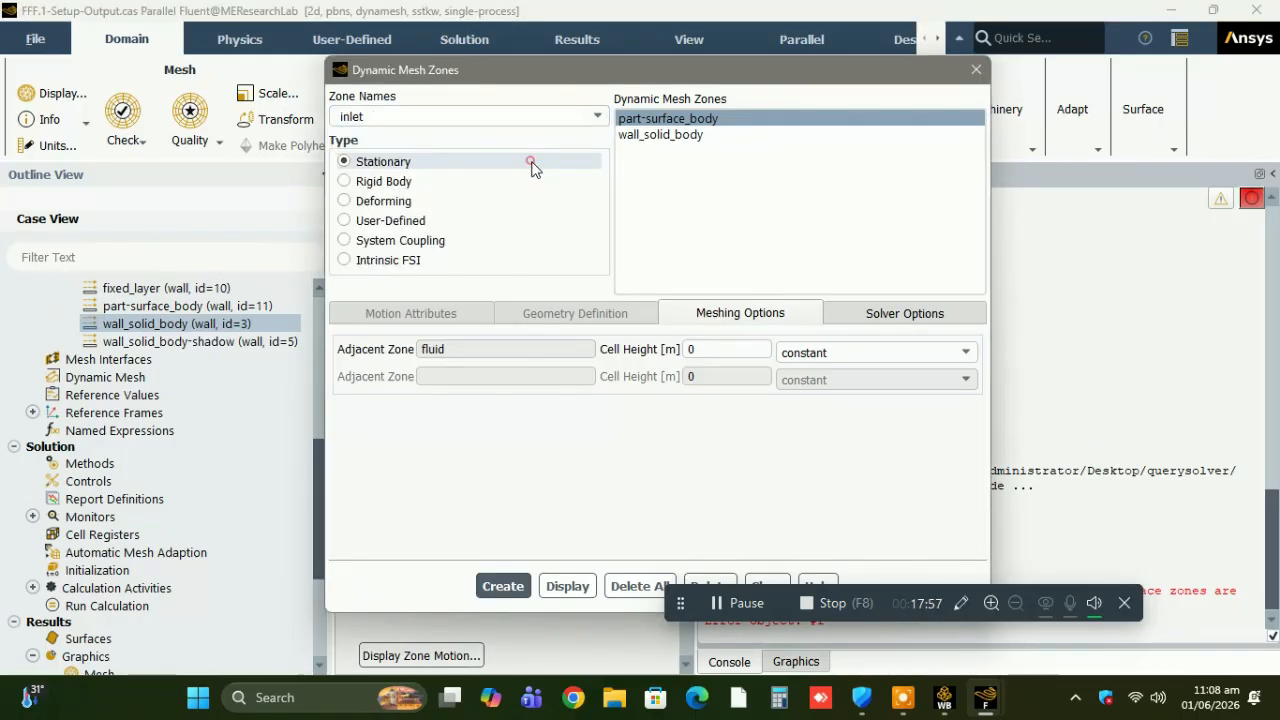
click(522, 590)
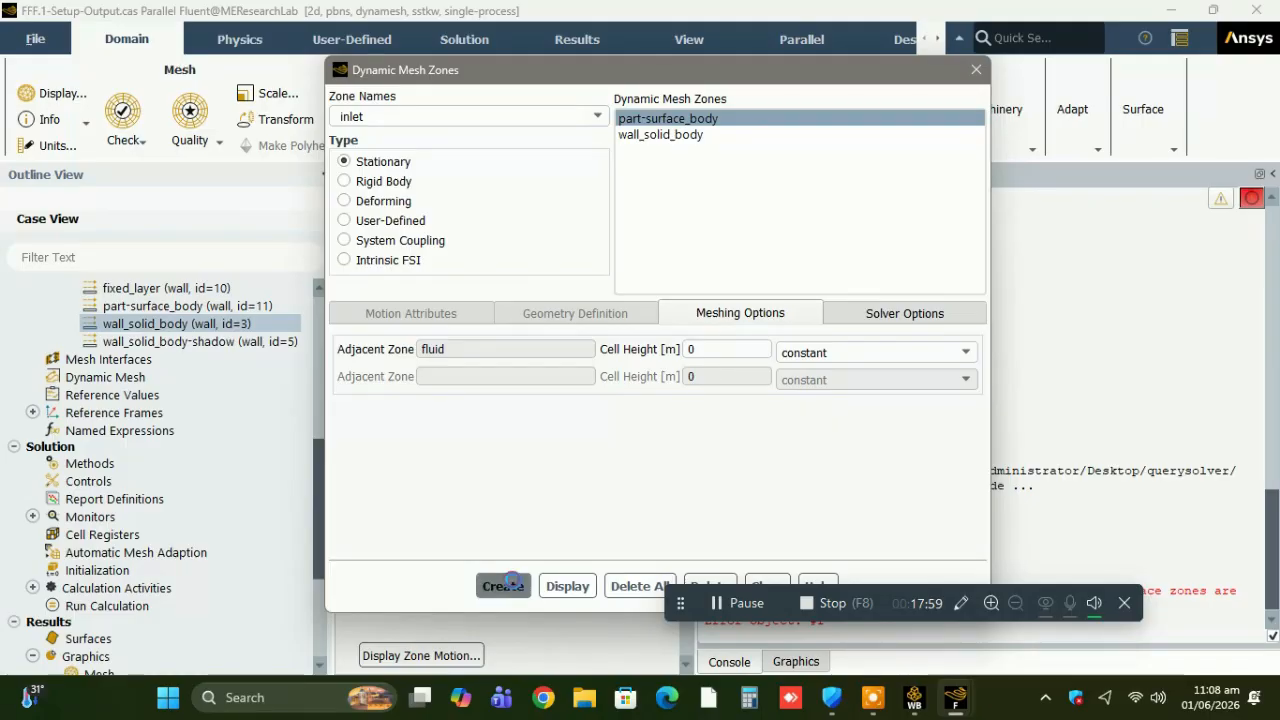
click(598, 117)
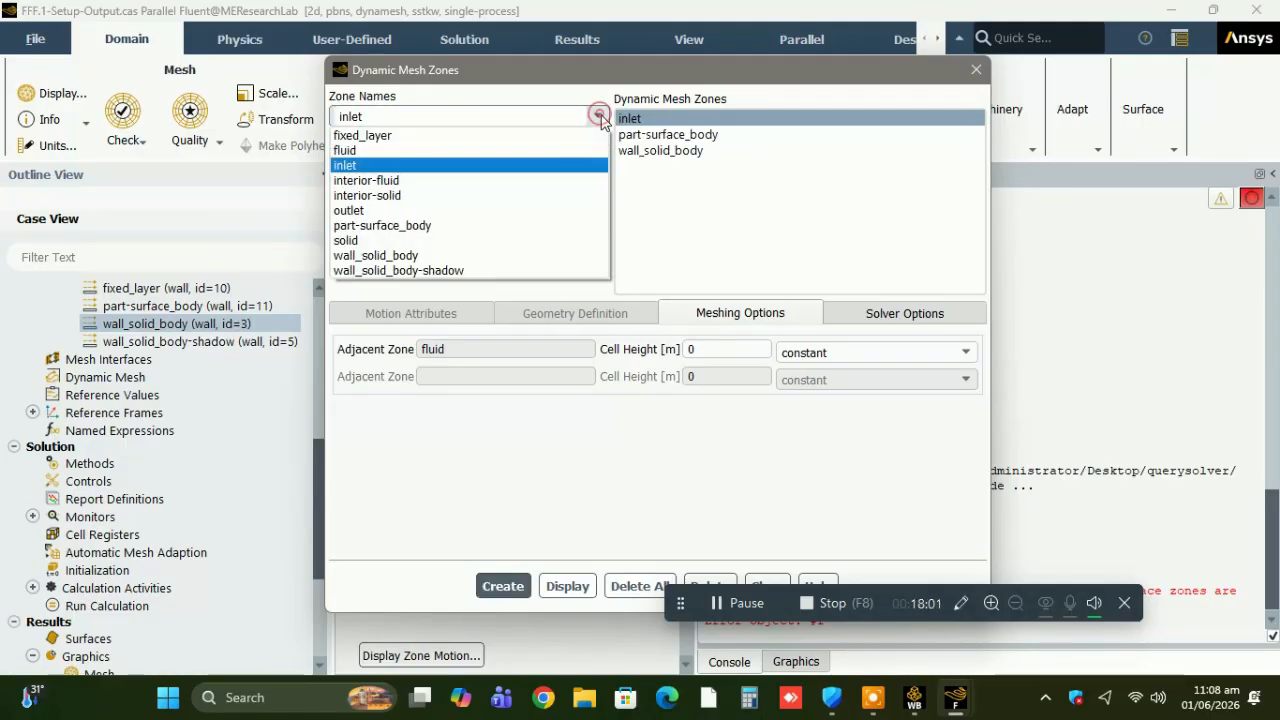
click(525, 209)
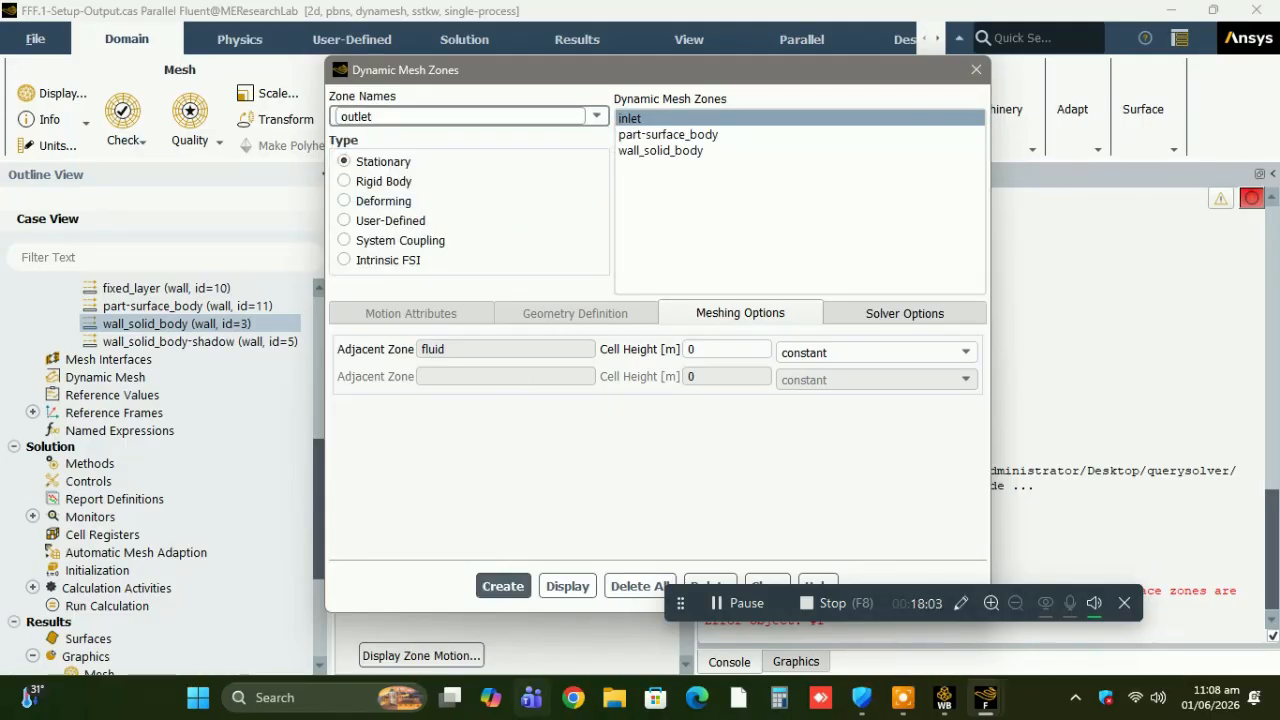
click(503, 592)
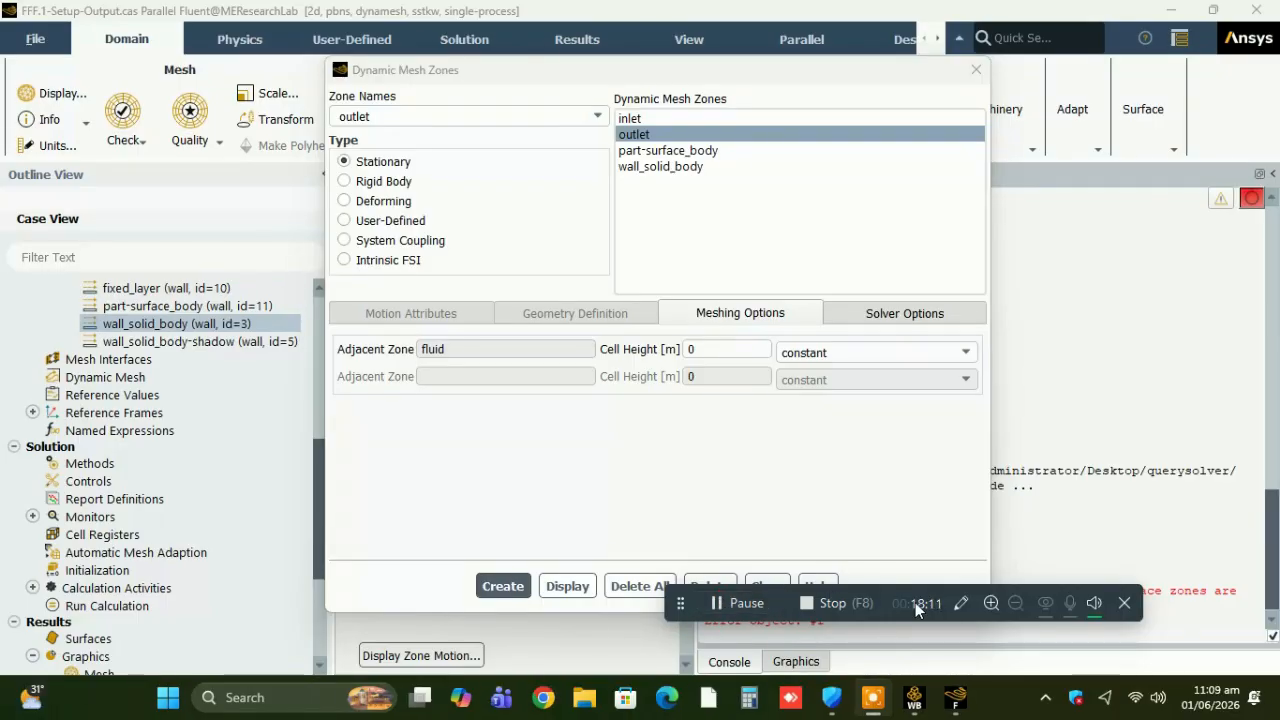
click(767, 586)
drag(765, 592, 705, 575)
Review the solution controls and check that the Flow, Turbulence and Structure equations are all selected for solving.
click(318, 593)
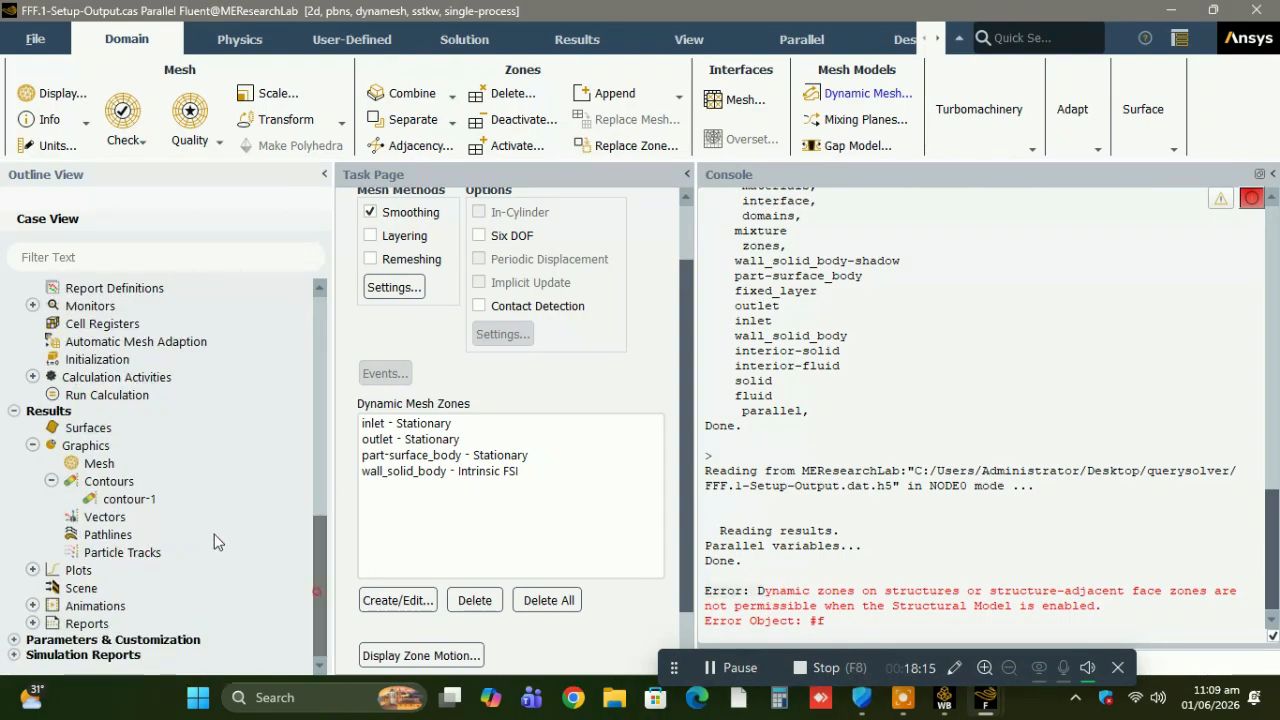
click(78, 398)
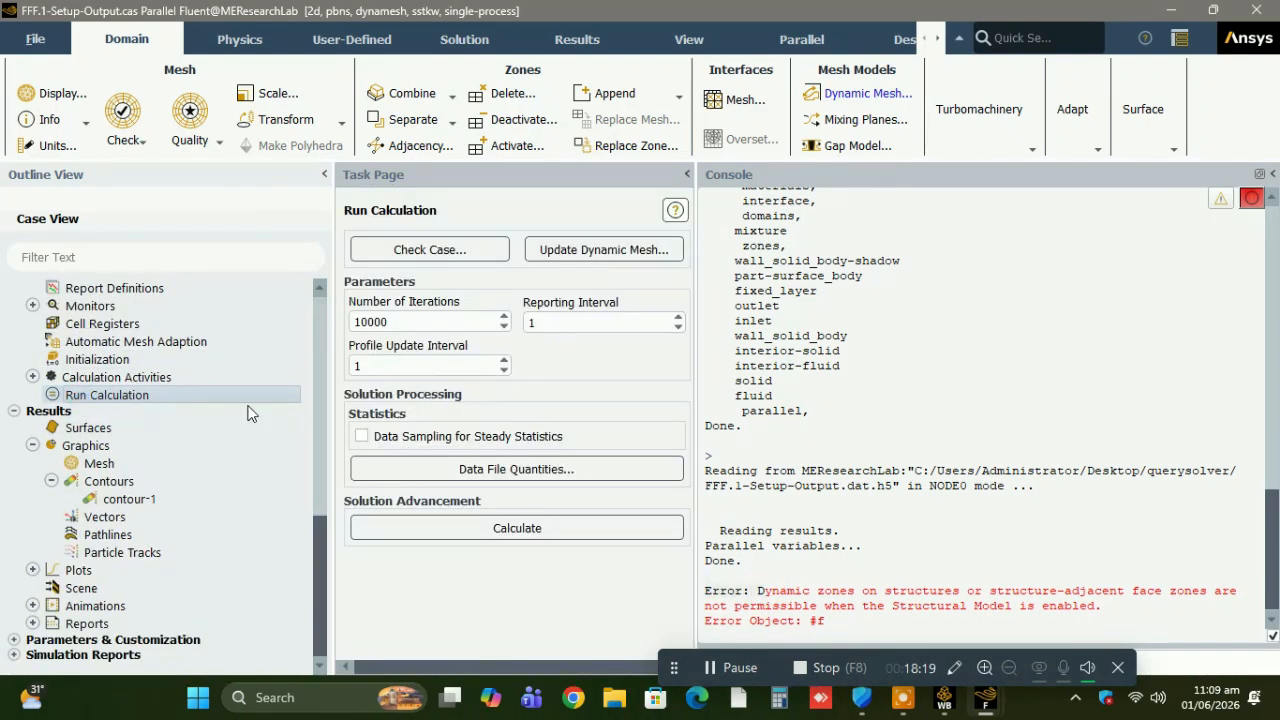
click(321, 472)
scroll(321, 472, down, 5)
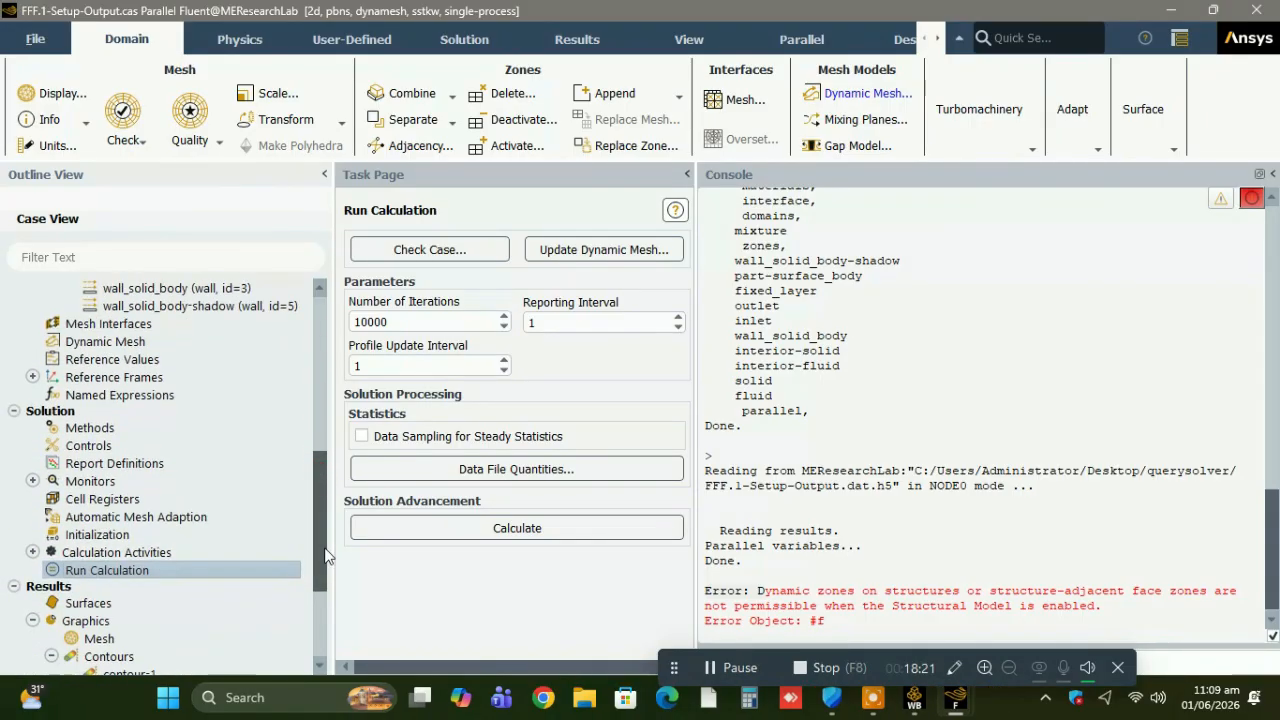
click(90, 393)
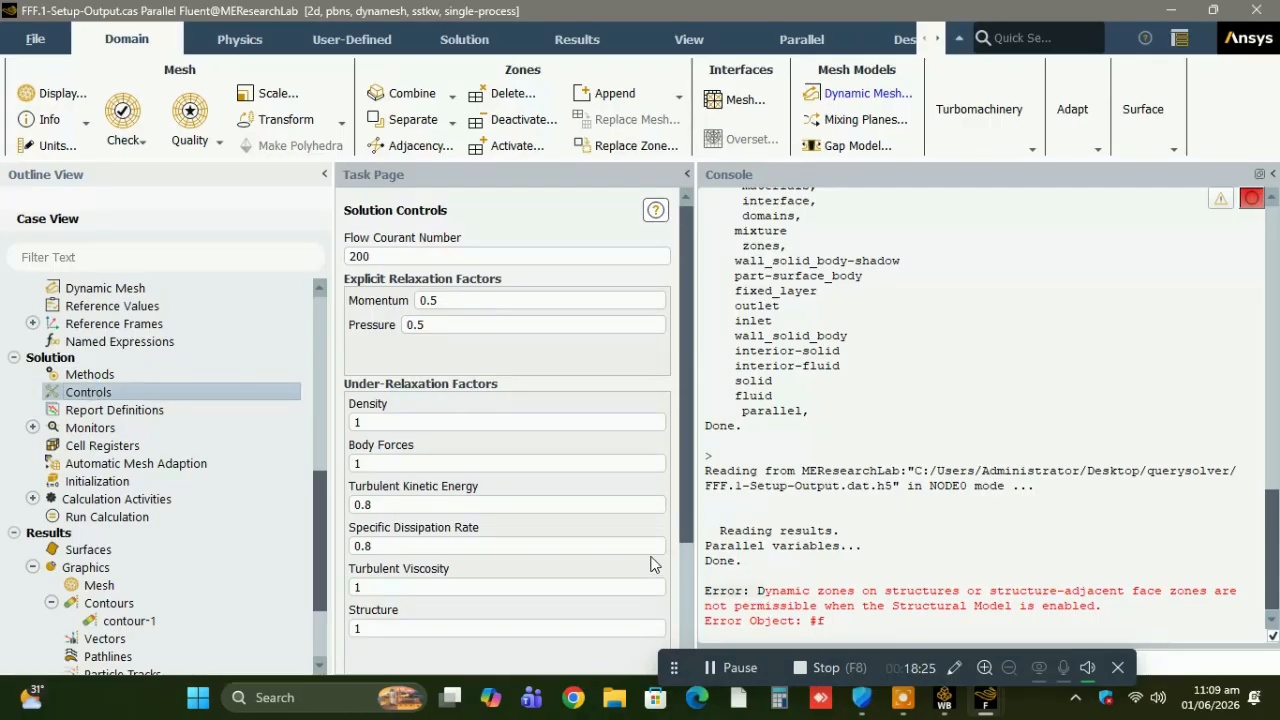
scroll(688, 578, down, 3)
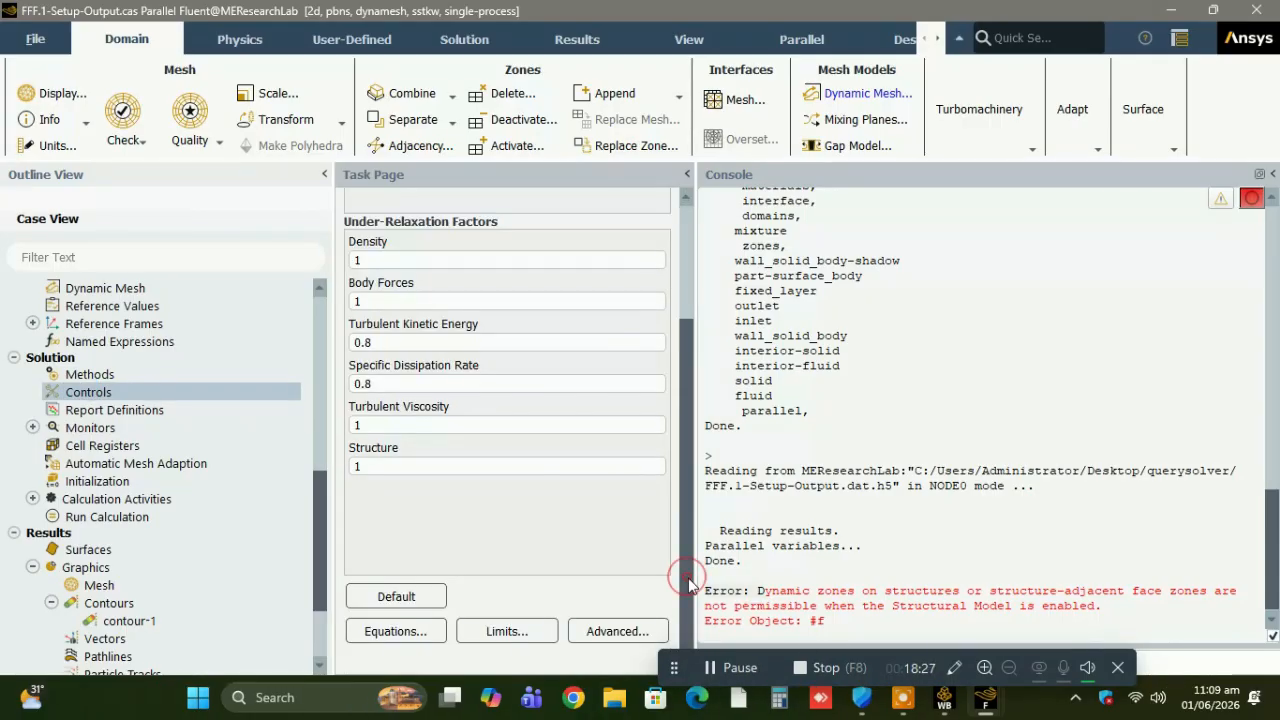
click(378, 632)
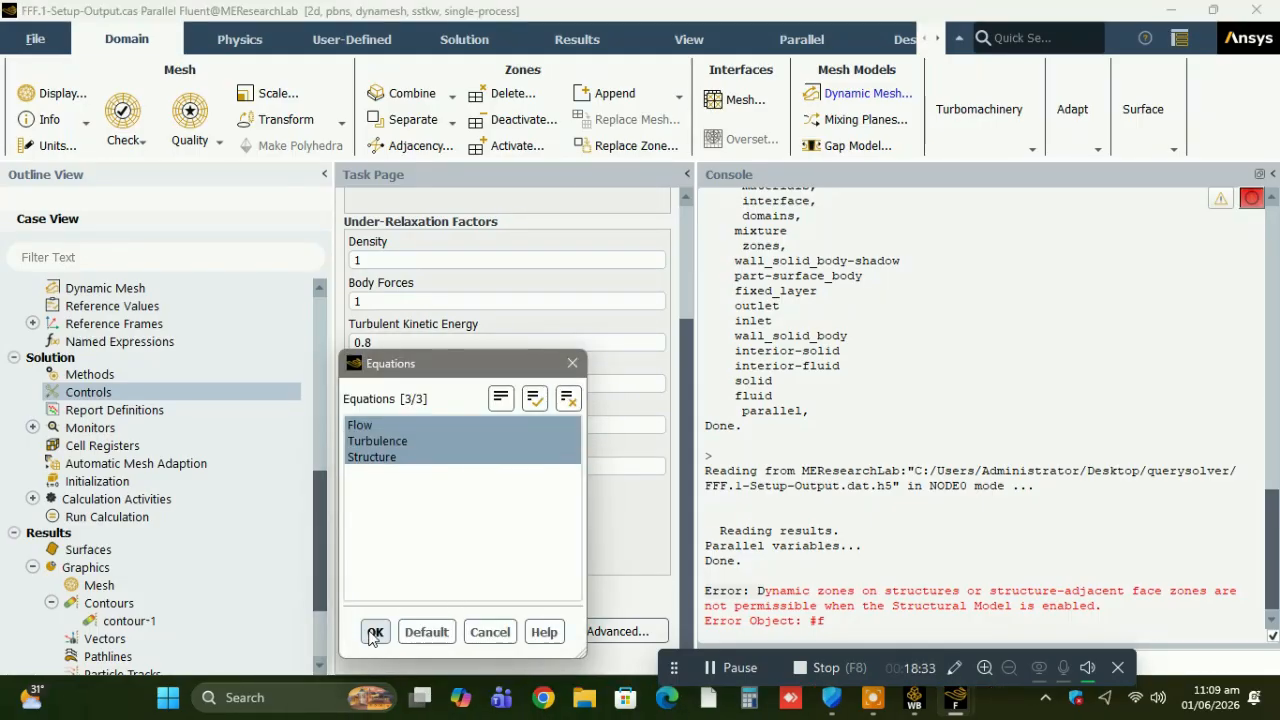
click(375, 632)
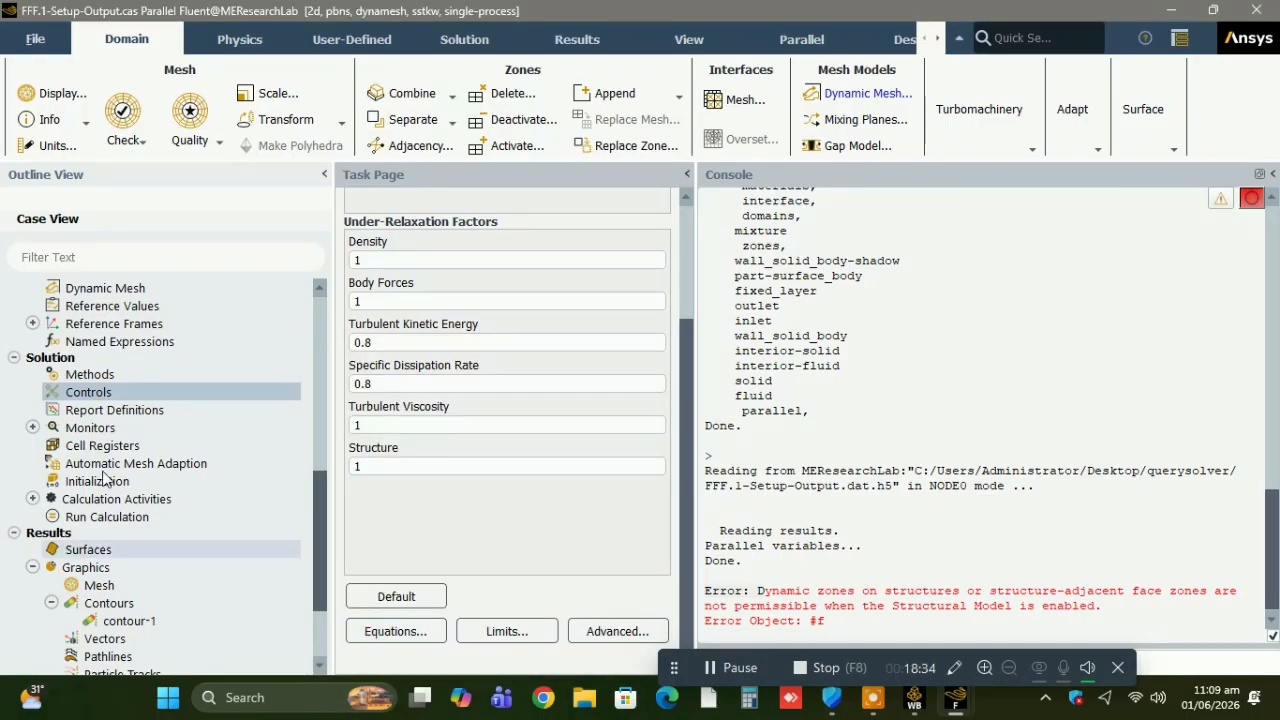
Run the steady calculation with 10000 iterations and acknowledge its completion.
click(107, 516)
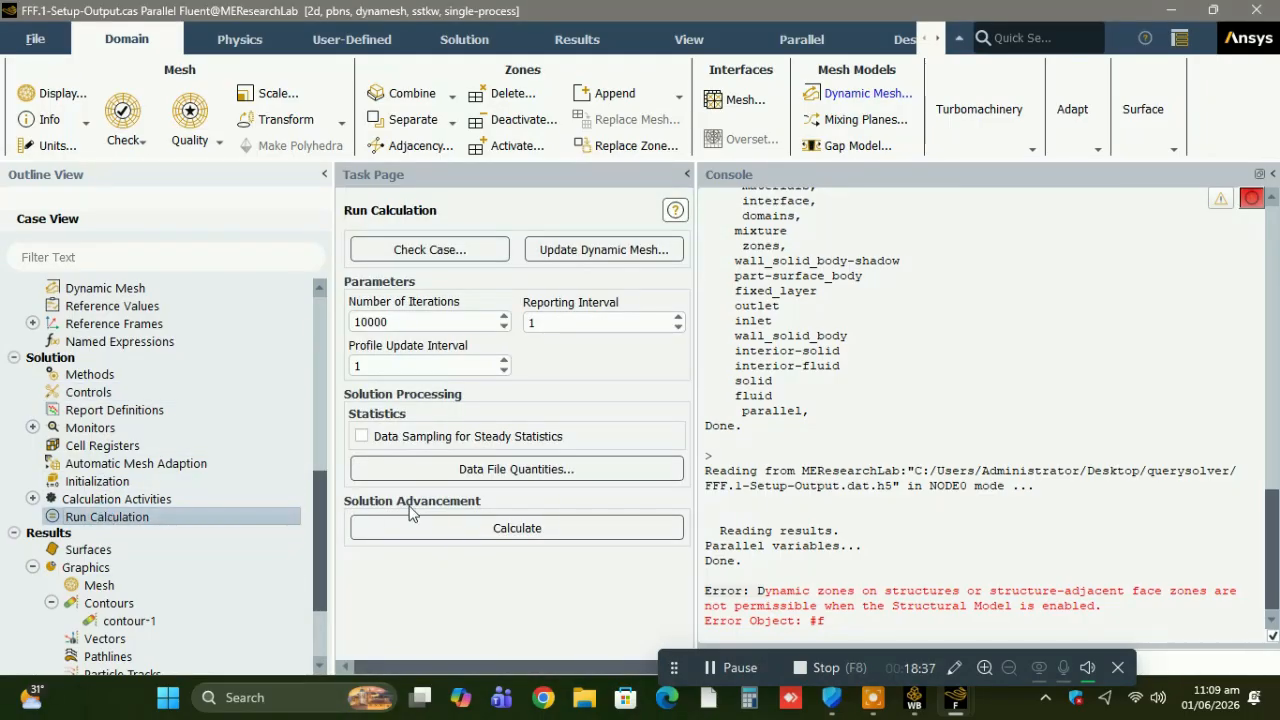
click(417, 522)
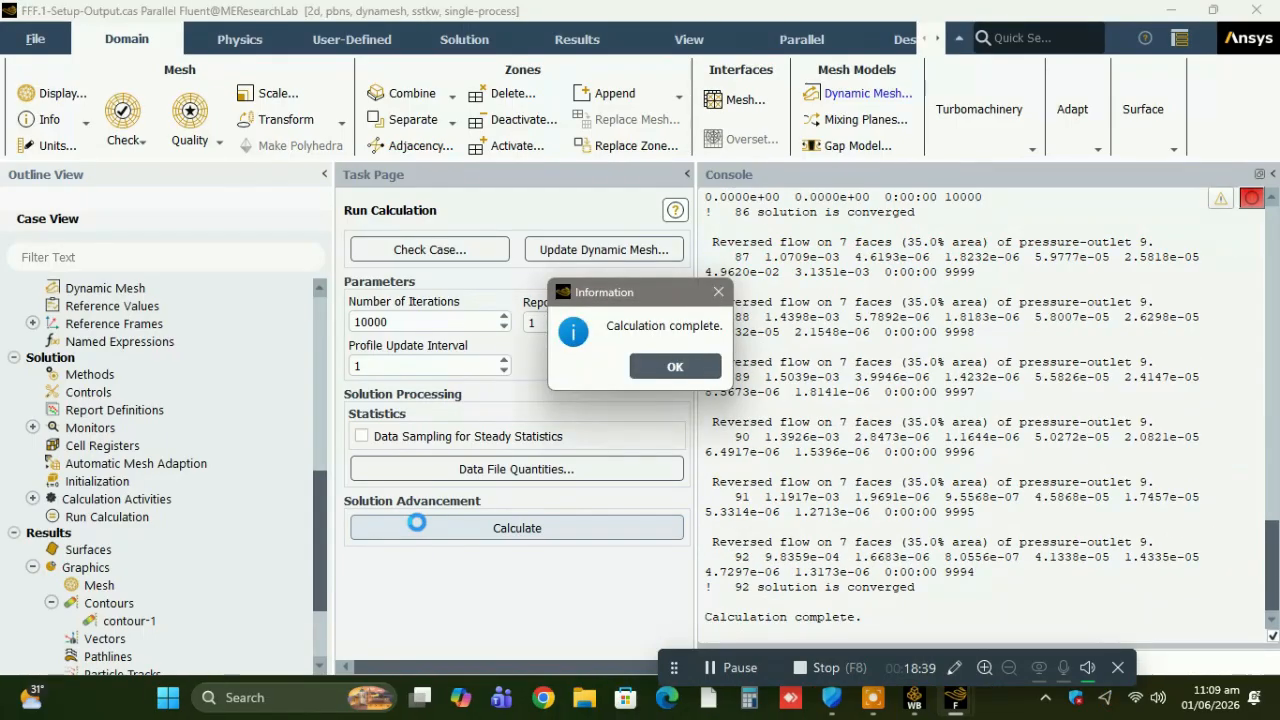
click(670, 367)
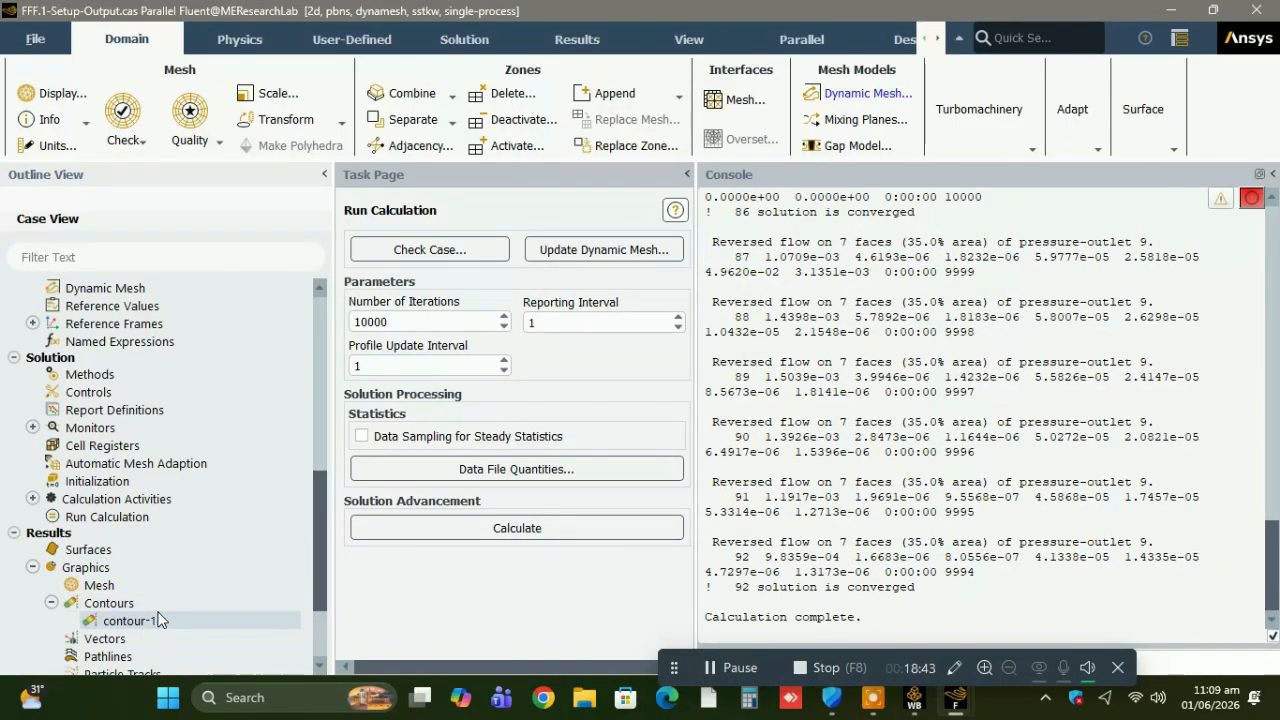
Create and display a filled contour of the structure's Total Displacement on all surfaces.
right_click(157, 605)
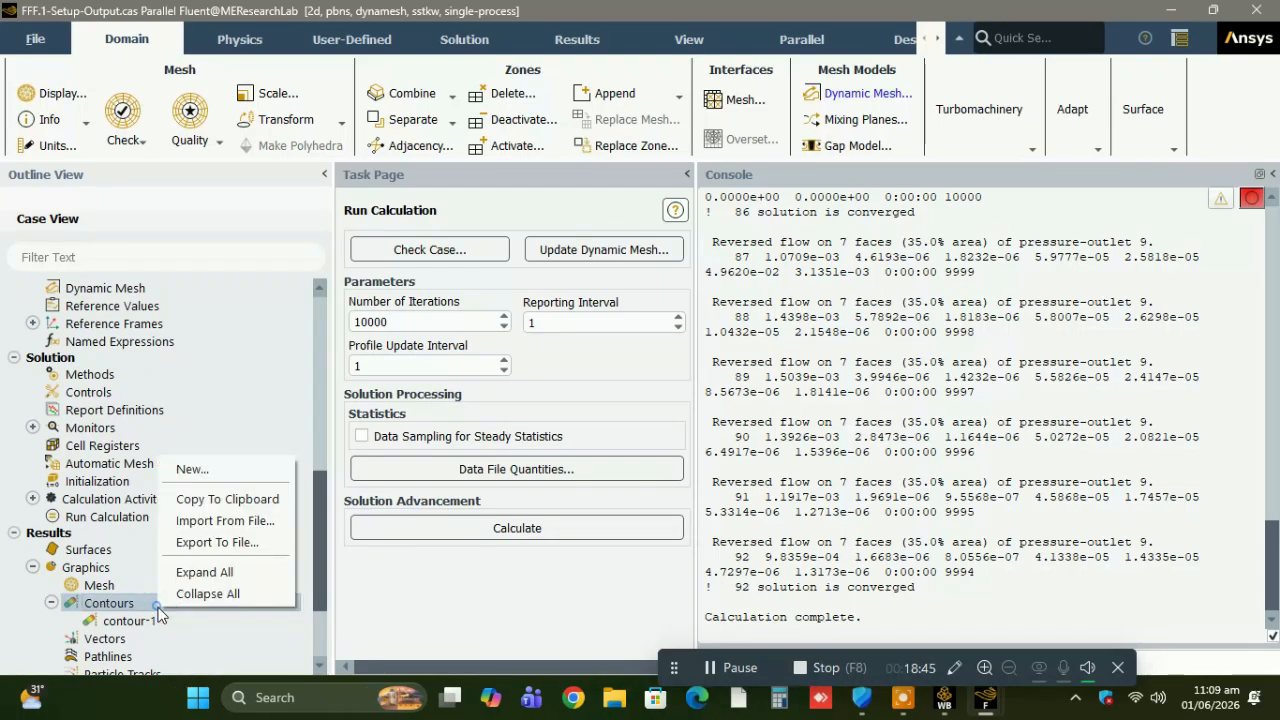
click(220, 476)
click(647, 205)
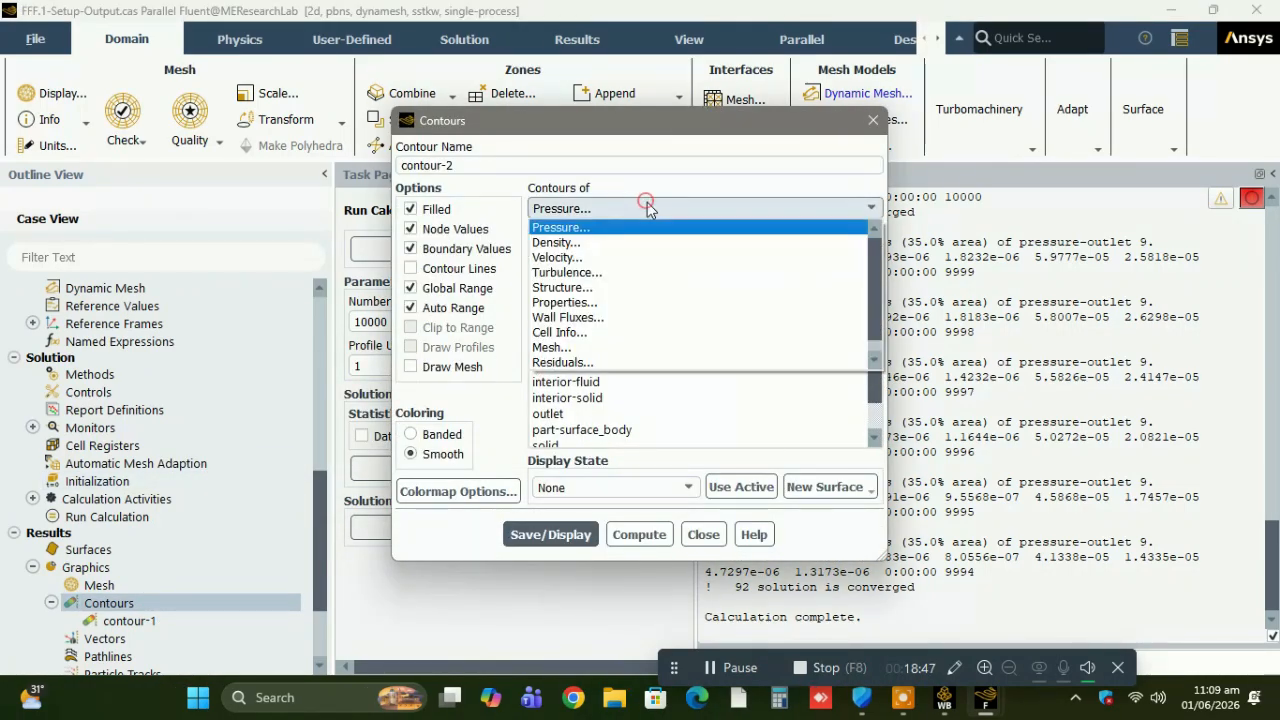
click(594, 287)
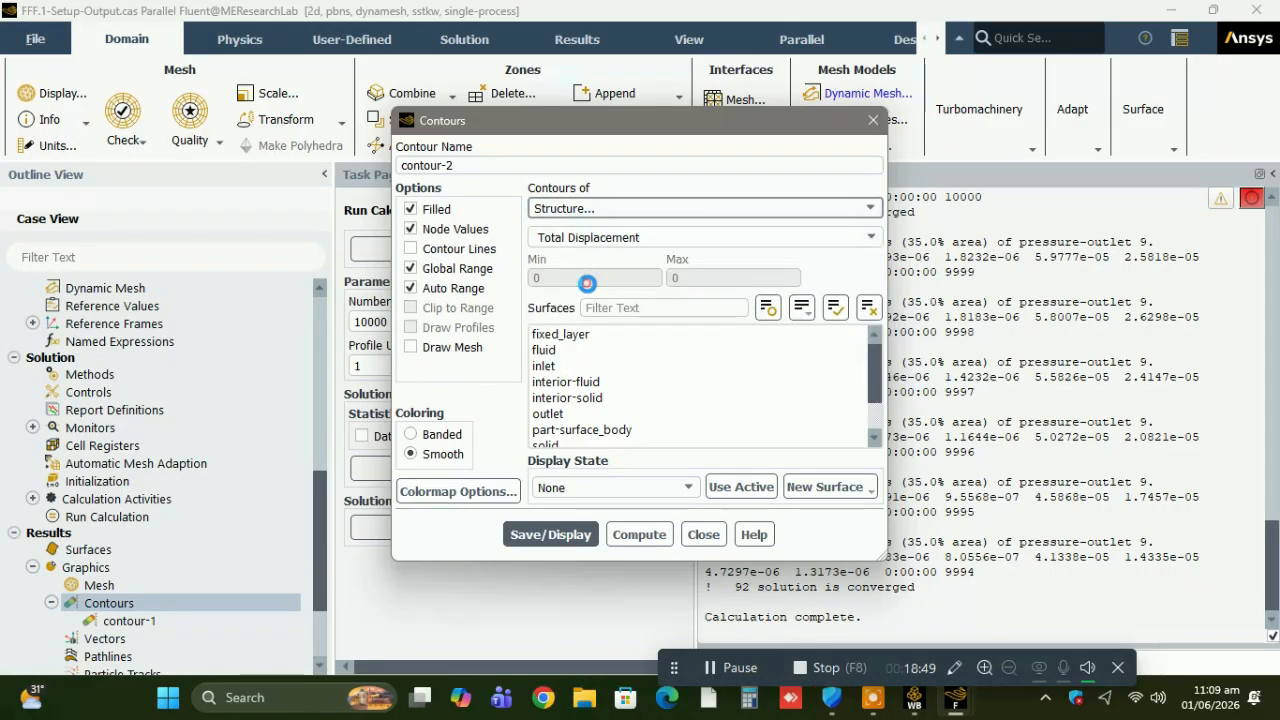
click(835, 310)
click(550, 514)
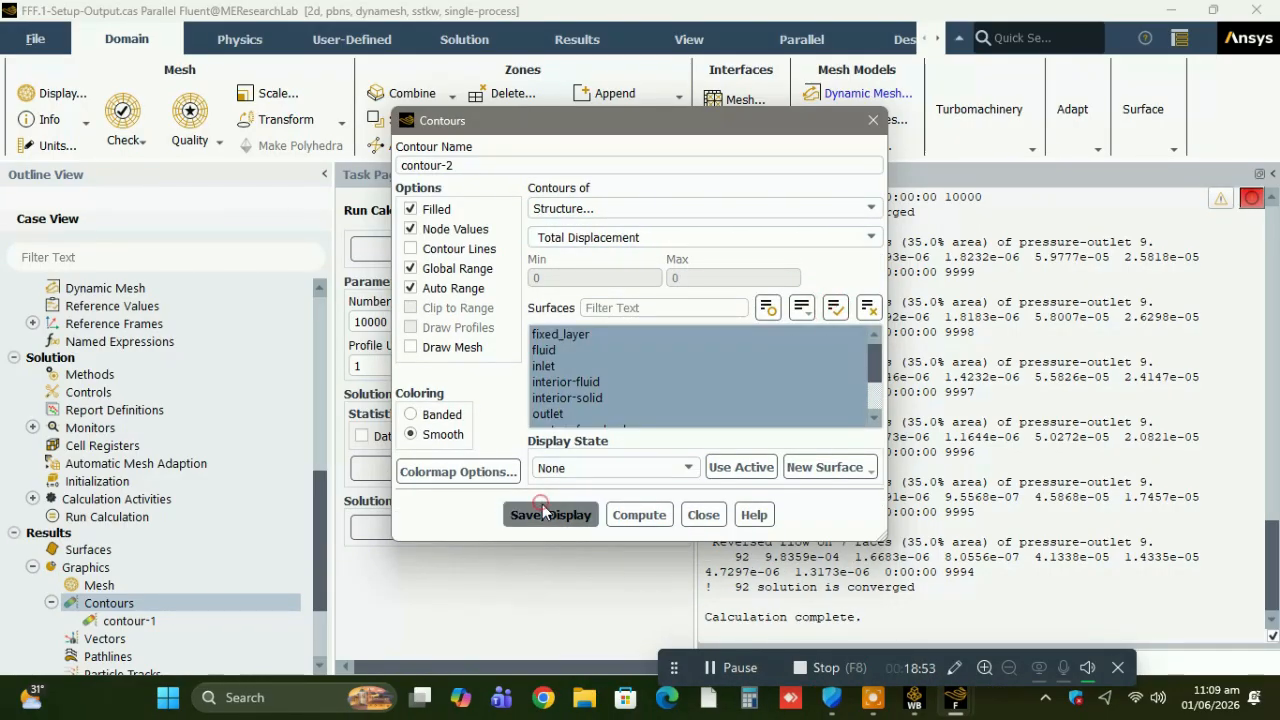
click(703, 515)
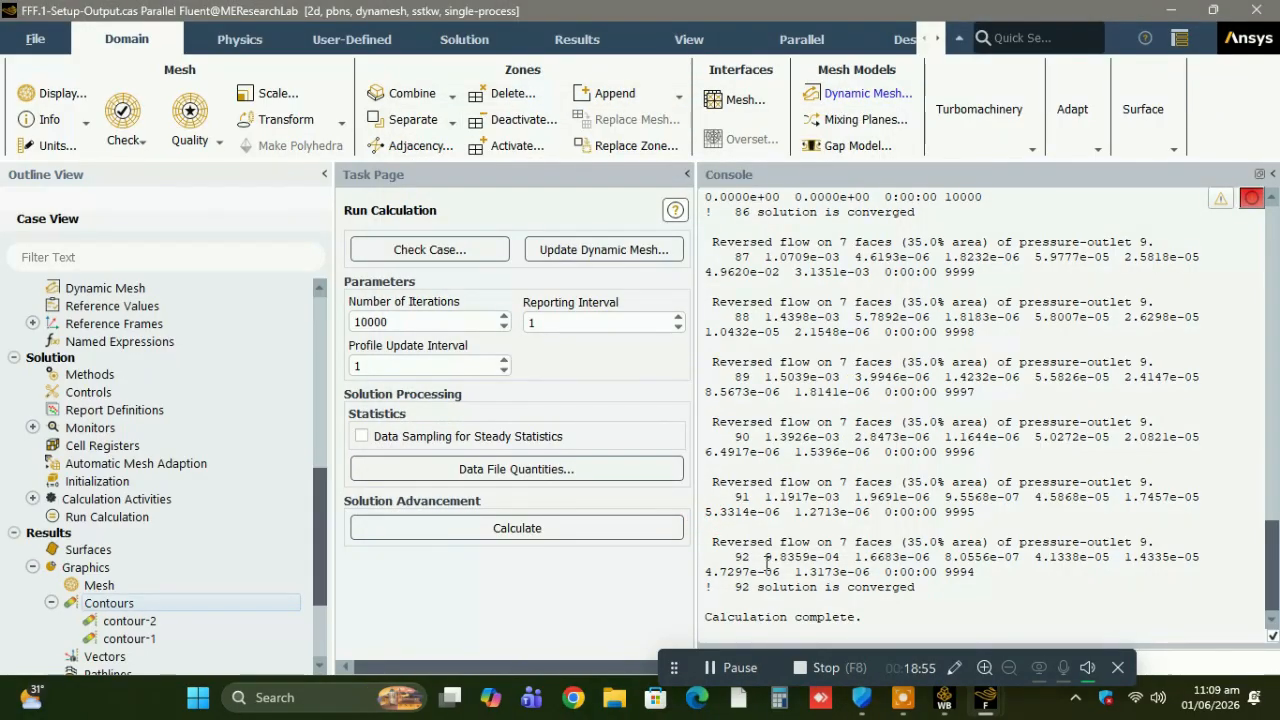
Show the total displacement contour in the graphics view and enlarge its colour legend.
drag(910, 660, 913, 549)
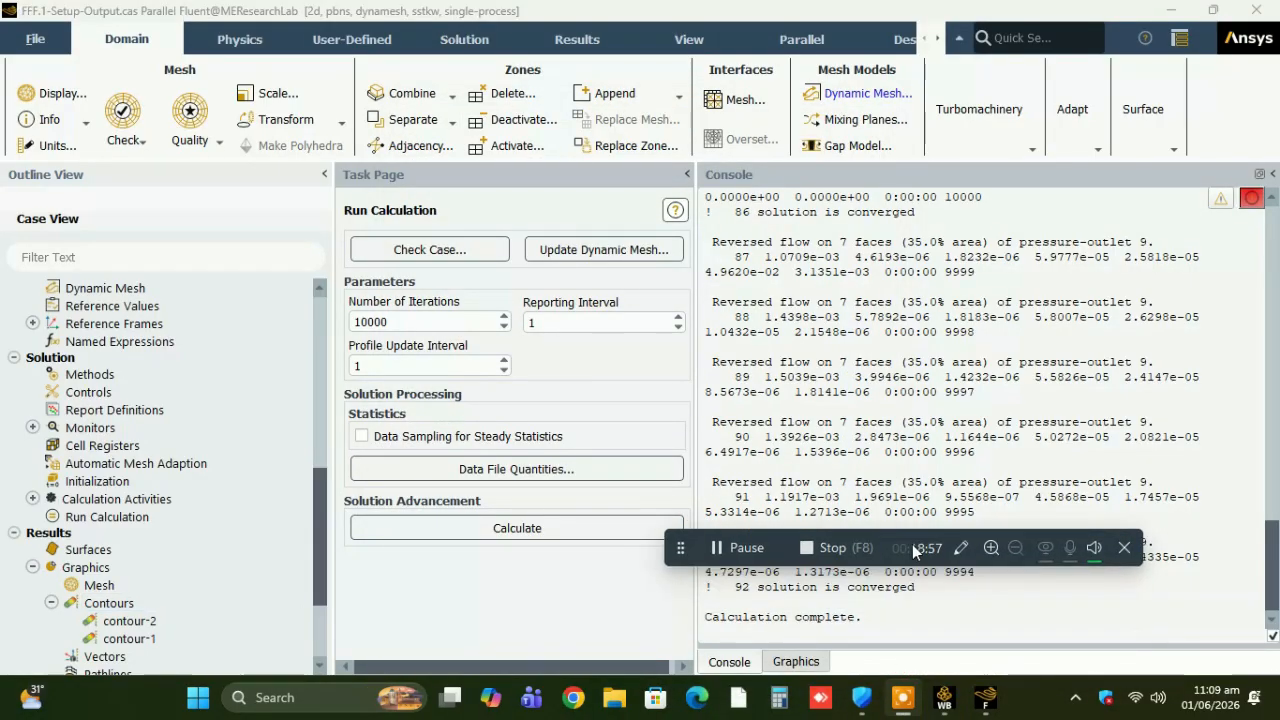
click(796, 662)
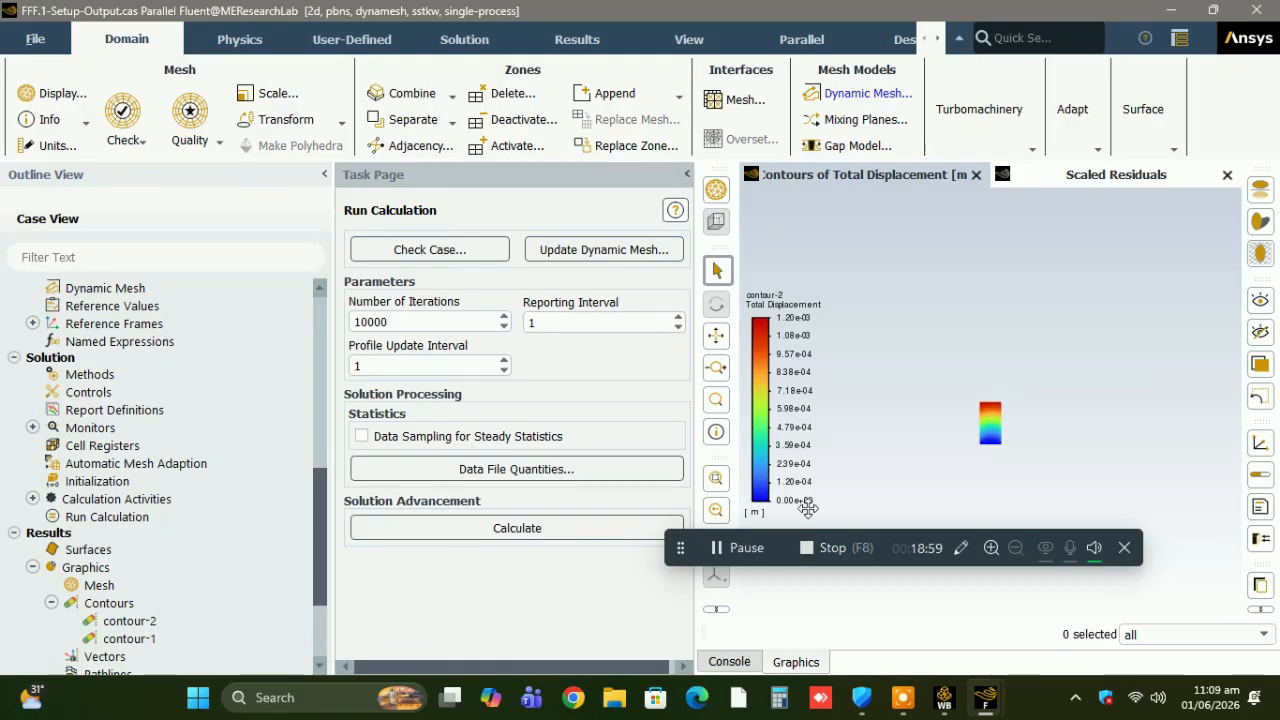
click(822, 290)
drag(826, 288, 862, 228)
click(878, 231)
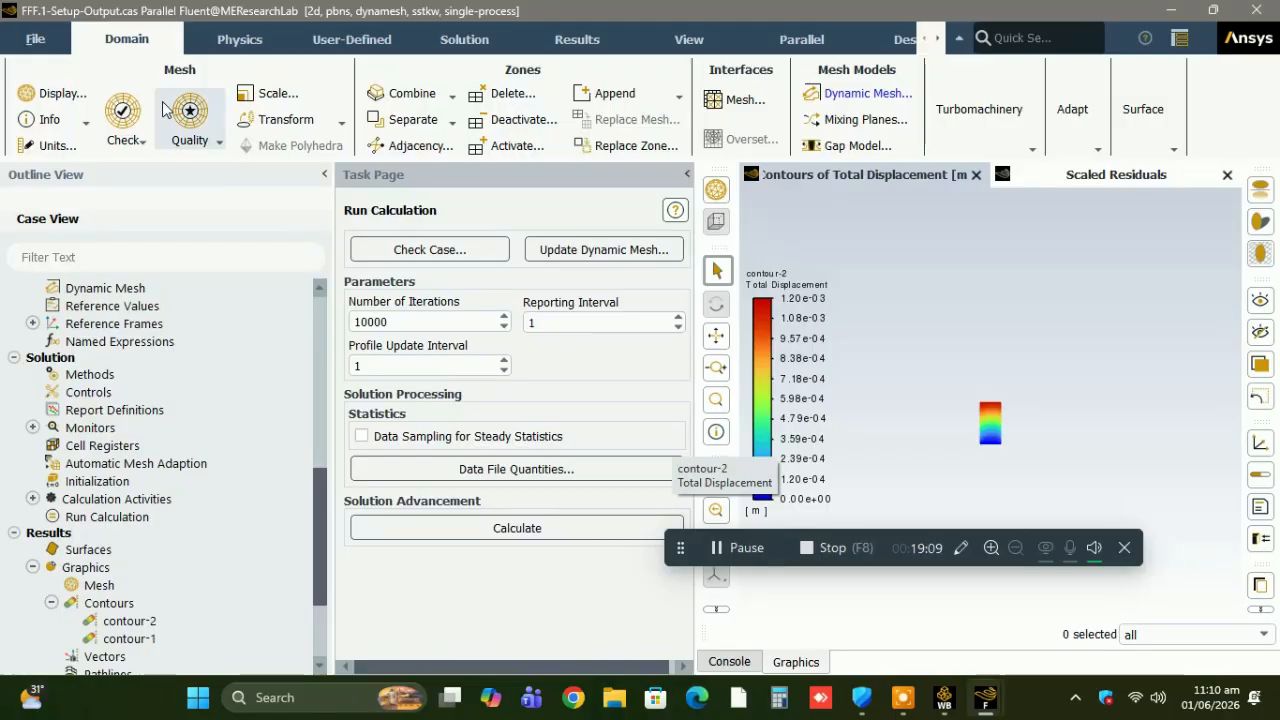
Write the case and data files to the querysolver folder under the name "after steady state".
click(36, 40)
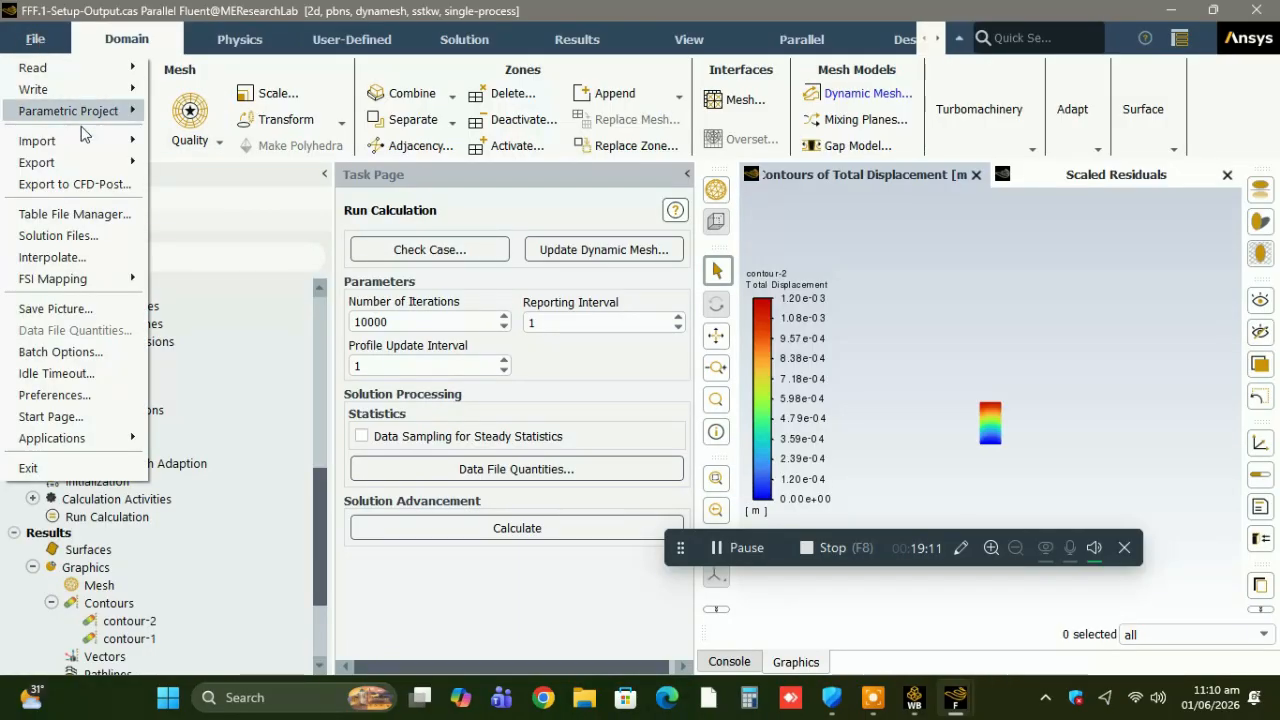
mouse_move(100, 172)
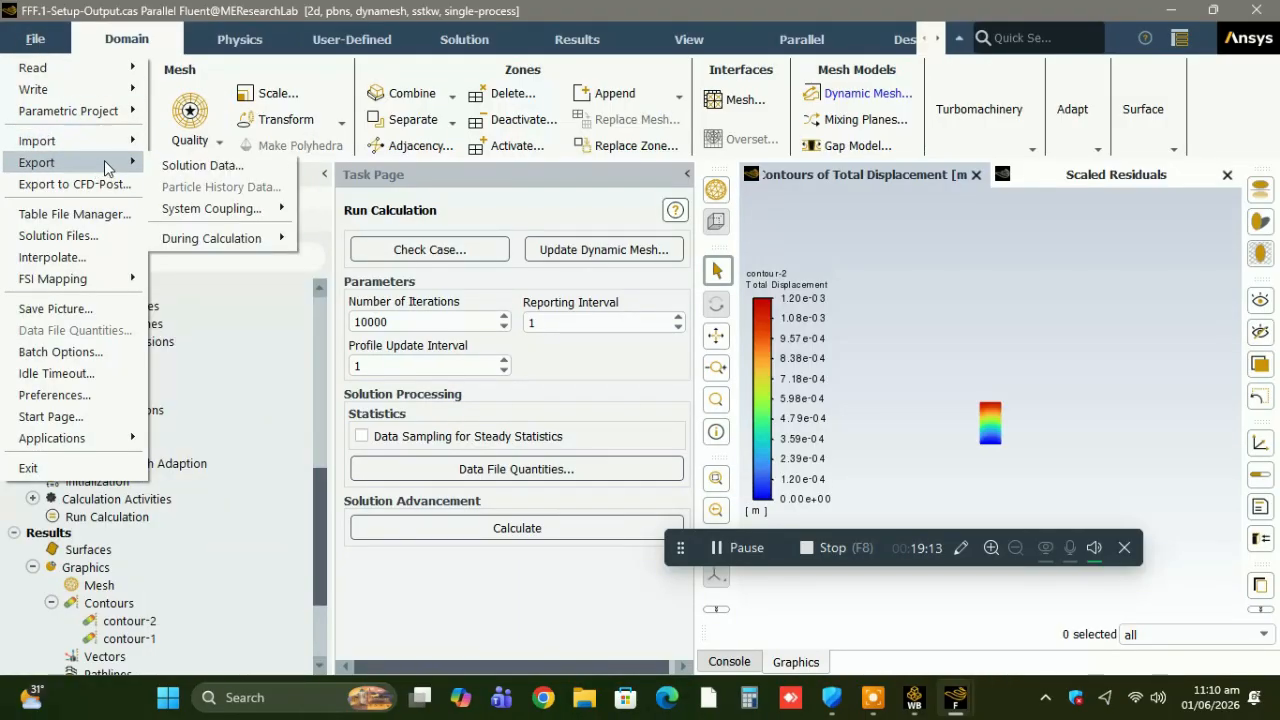
mouse_move(117, 89)
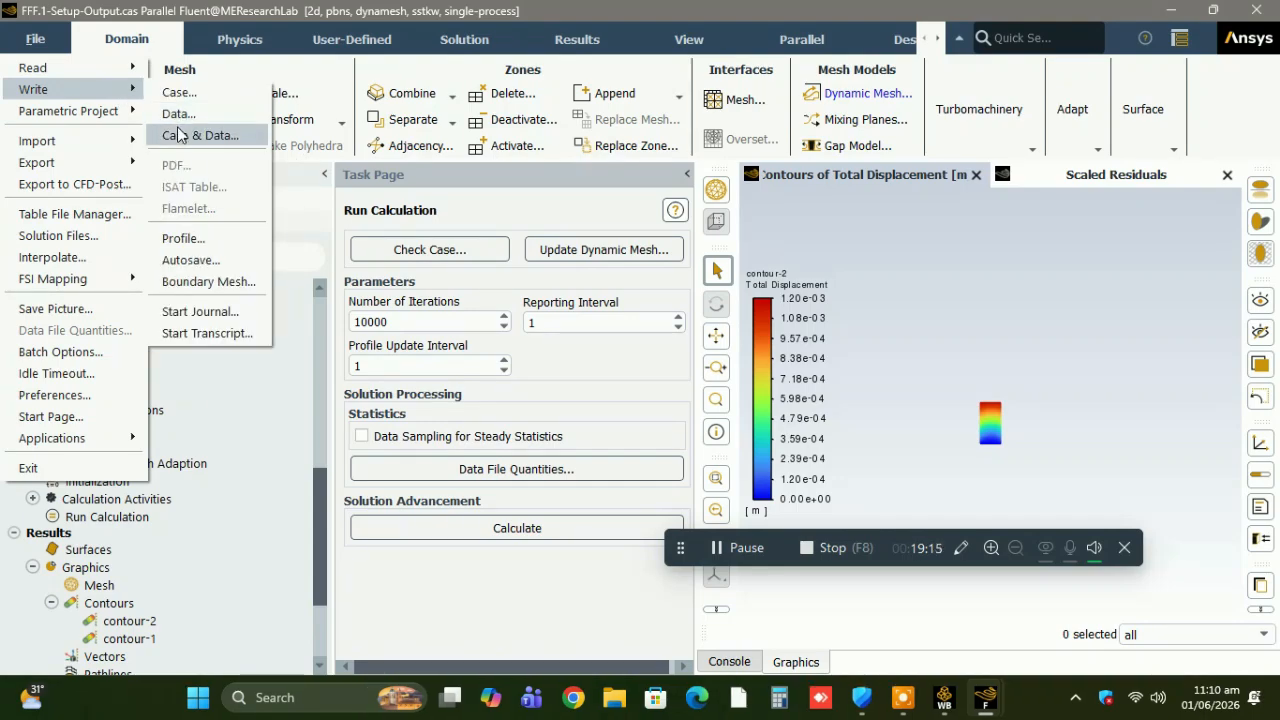
click(176, 133)
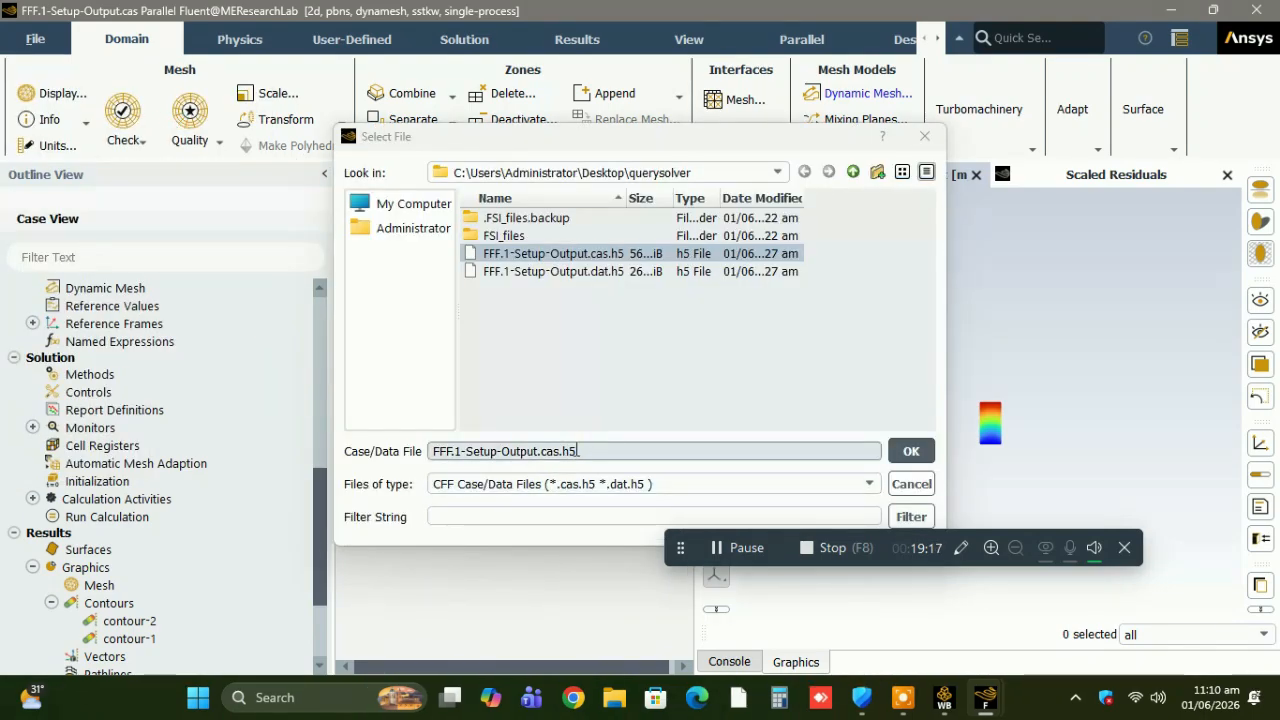
triple_click(609, 451)
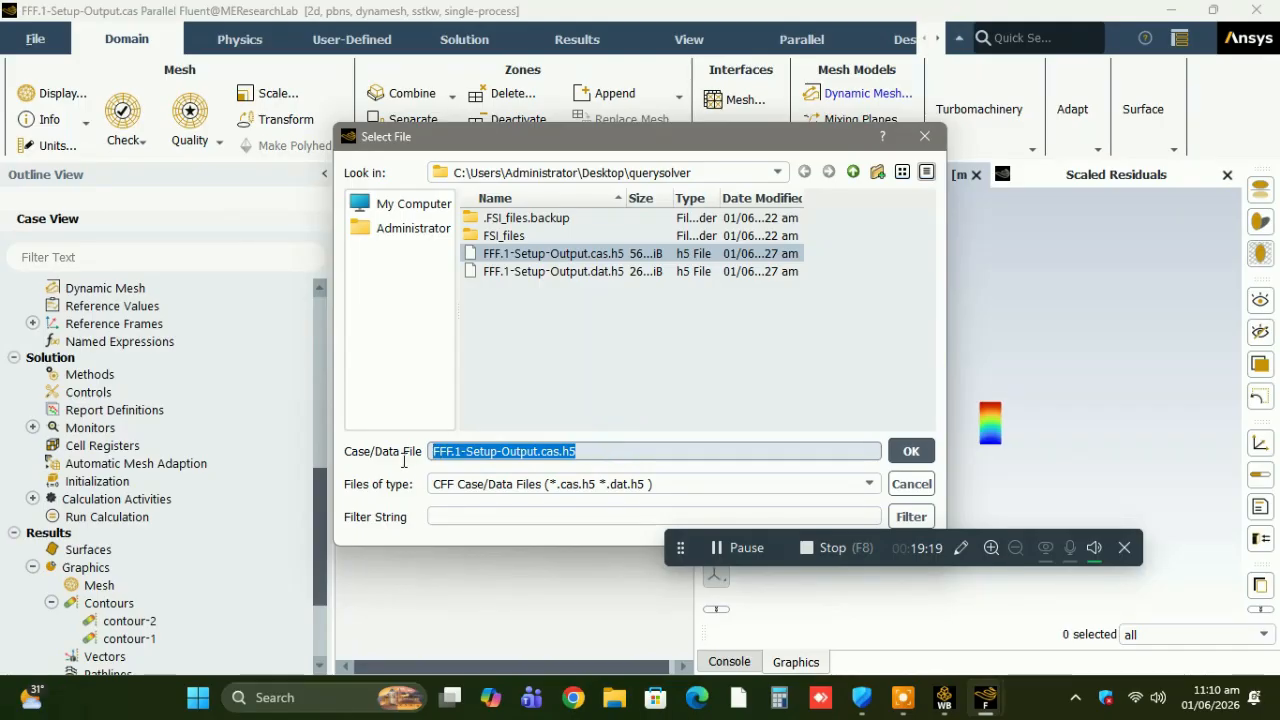
text(after steady stat)
key(Return)
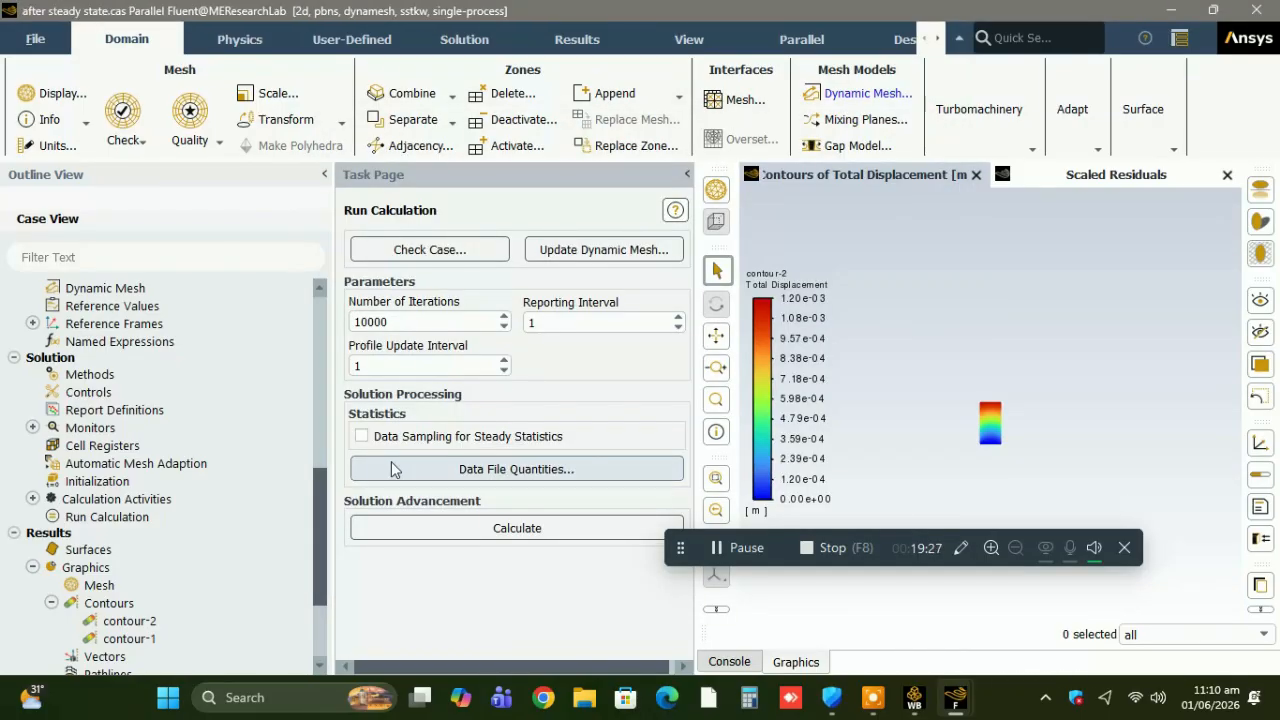
Switch the solver's time setting to Transient.
click(321, 327)
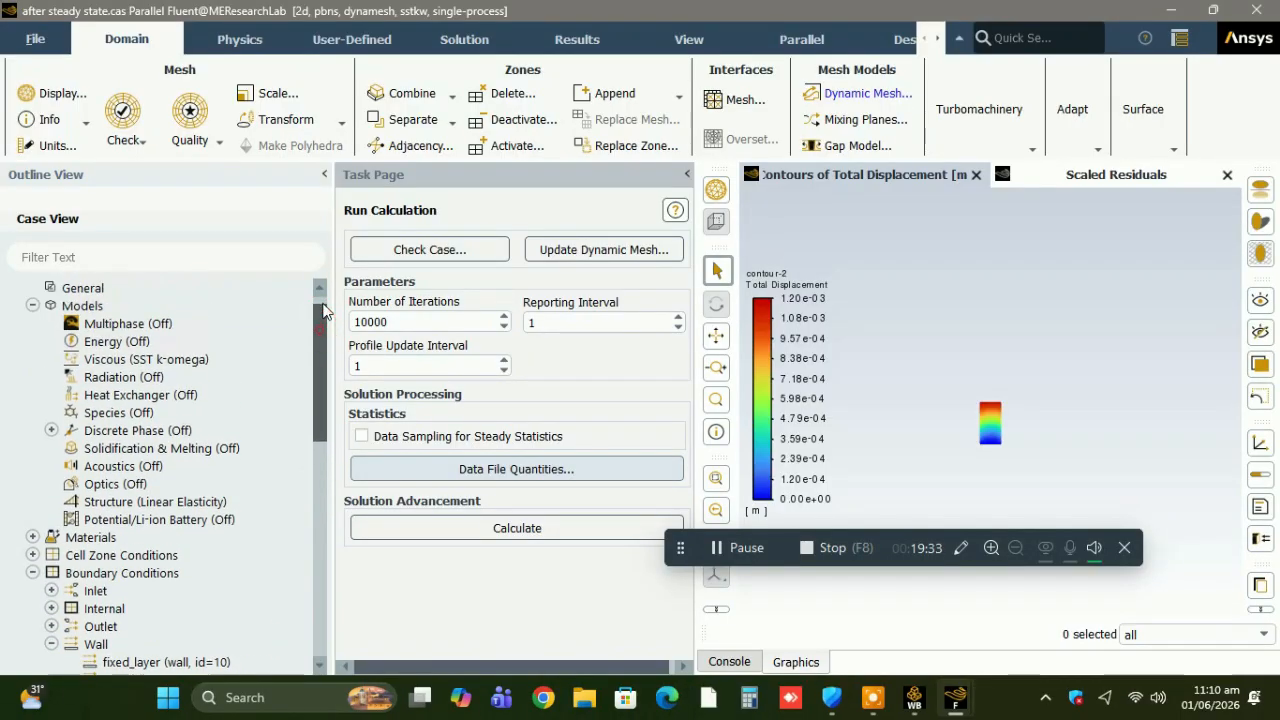
scroll(321, 311, up, 1)
click(203, 303)
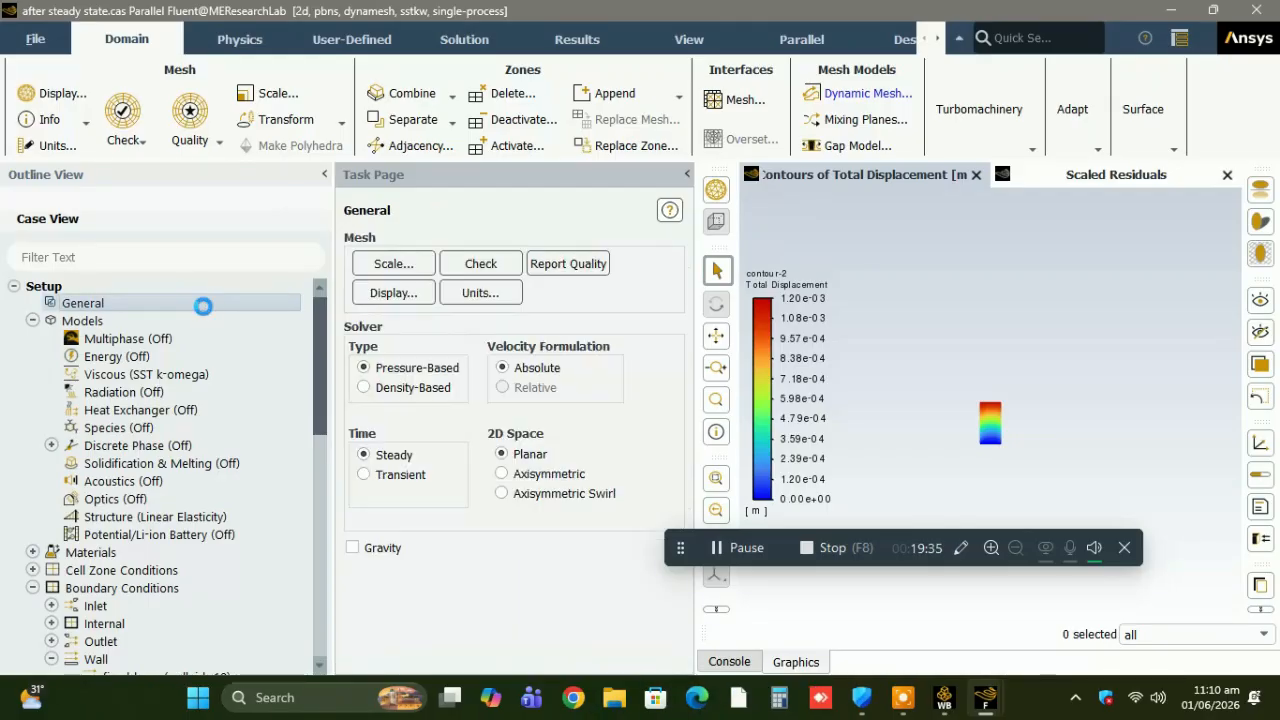
click(370, 476)
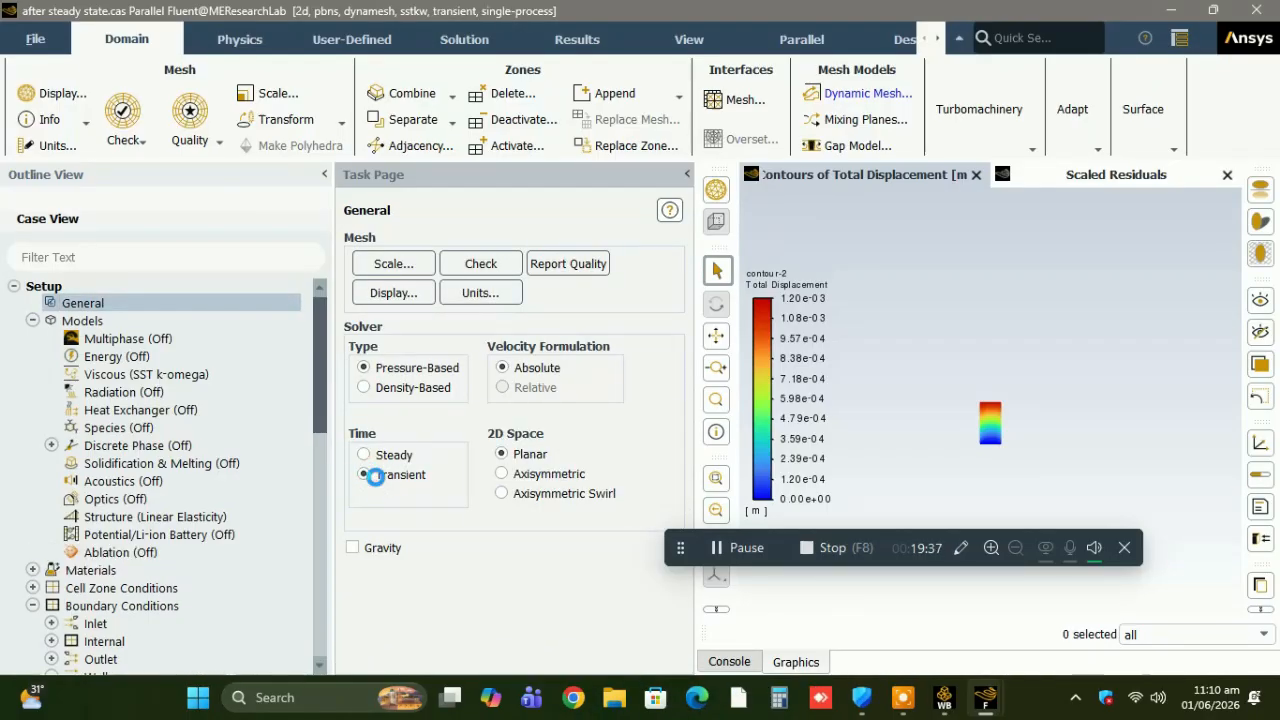
Initialize the transient solution using Hybrid Initialization.
scroll(318, 497, down, 10)
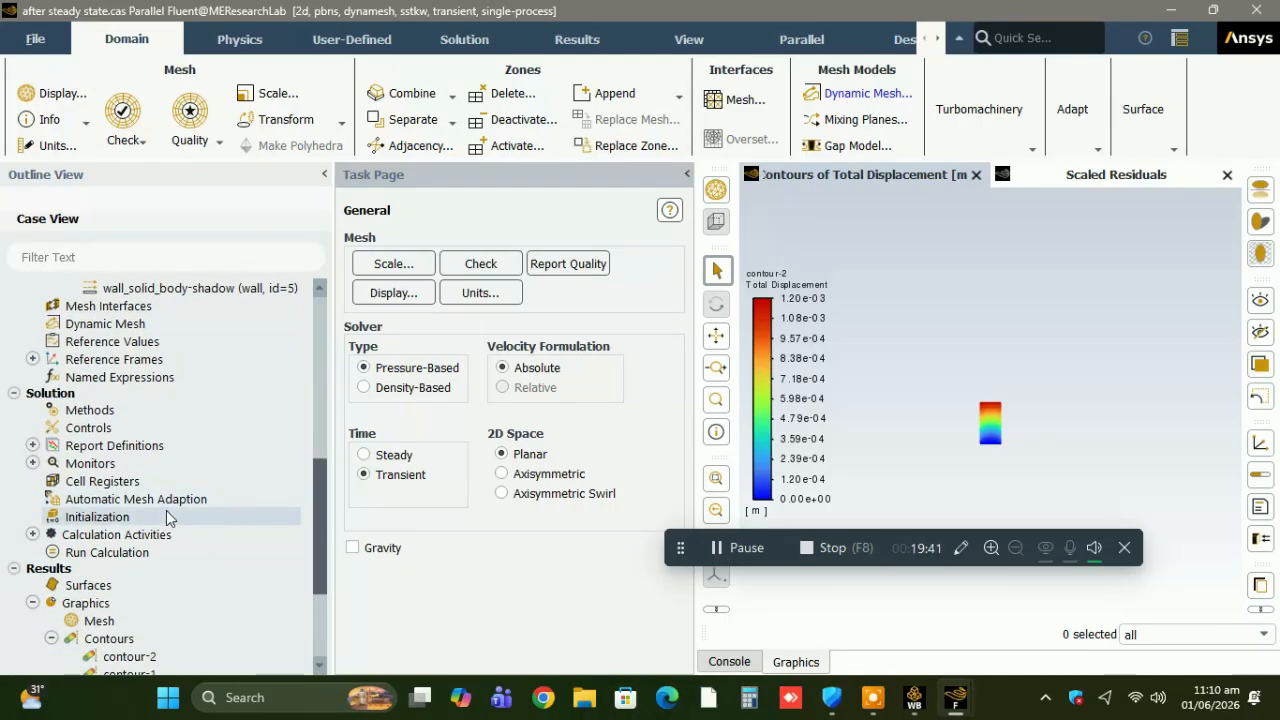
click(166, 514)
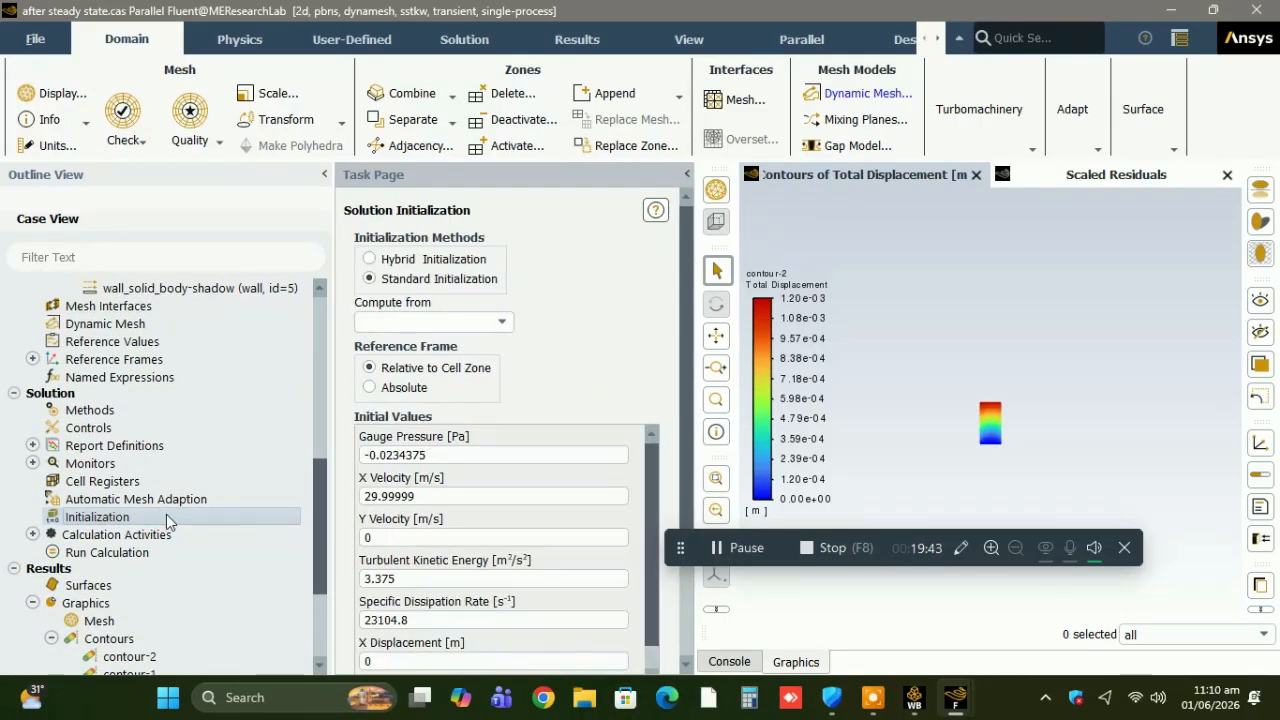
click(449, 258)
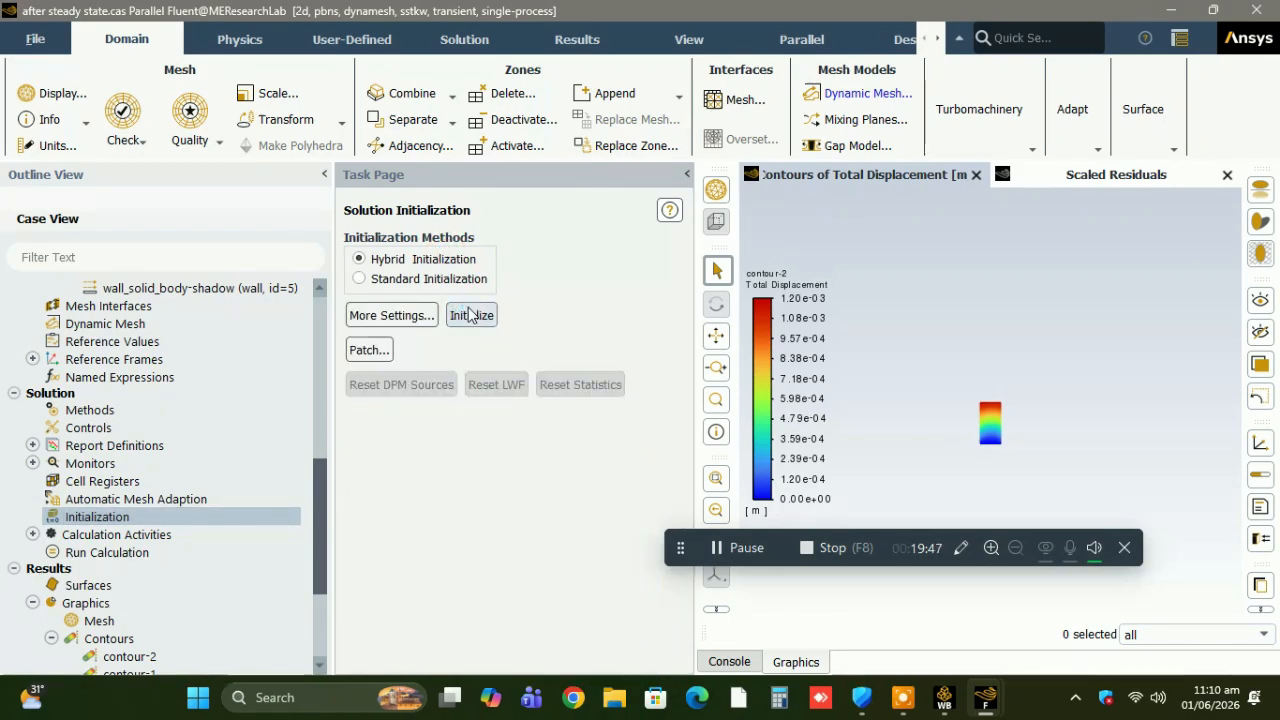
Define a solution animation of the contour-2 total displacement plot, recorded every time-step as an HSF File, and preview its view.
click(33, 534)
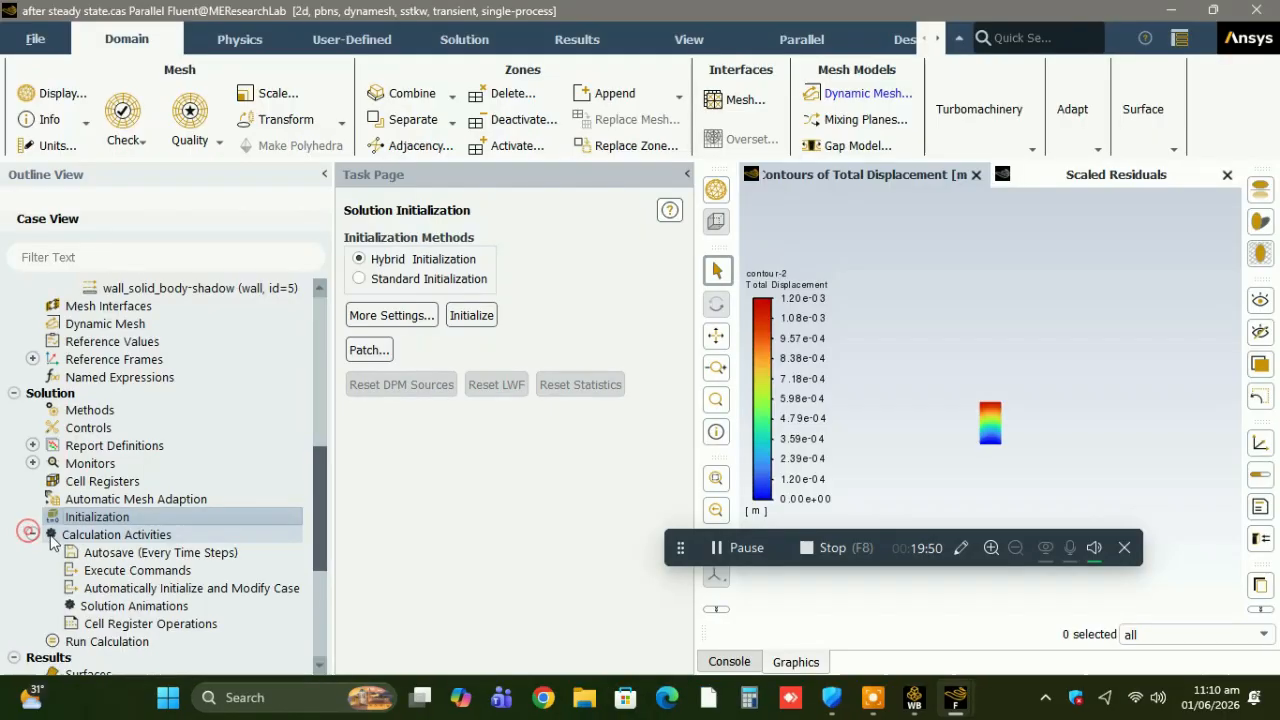
right_click(118, 607)
click(148, 622)
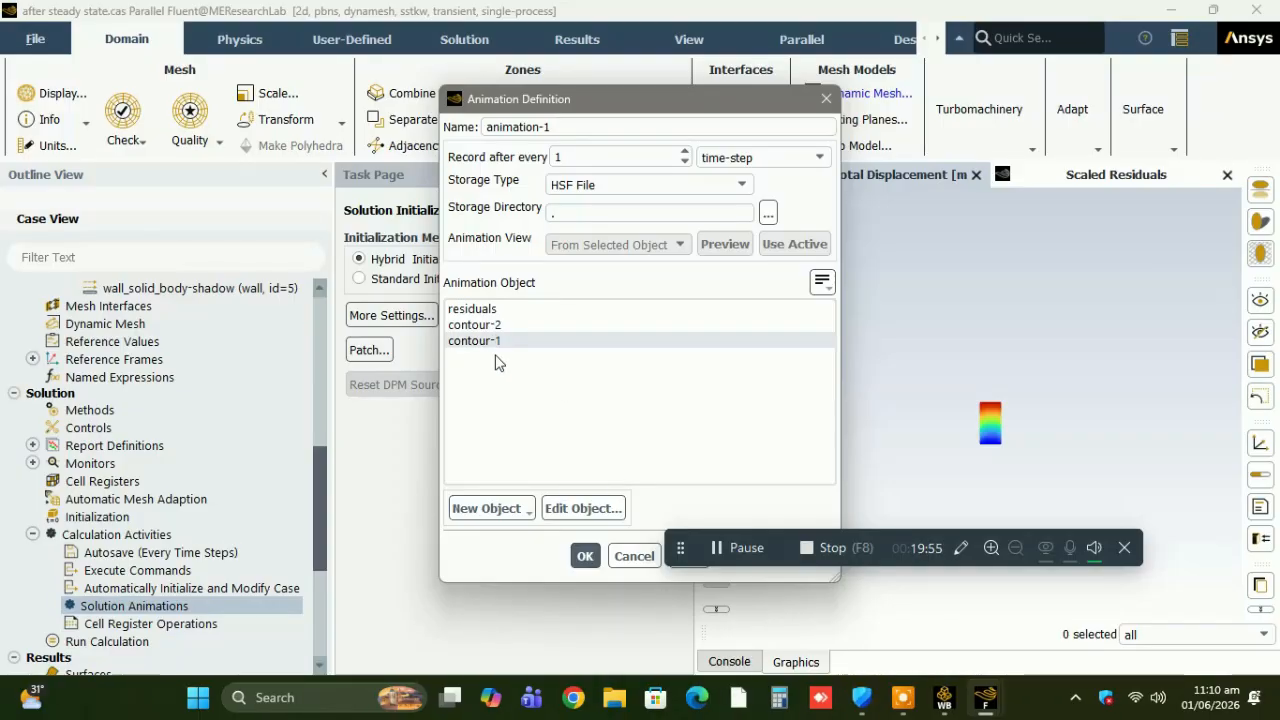
click(491, 324)
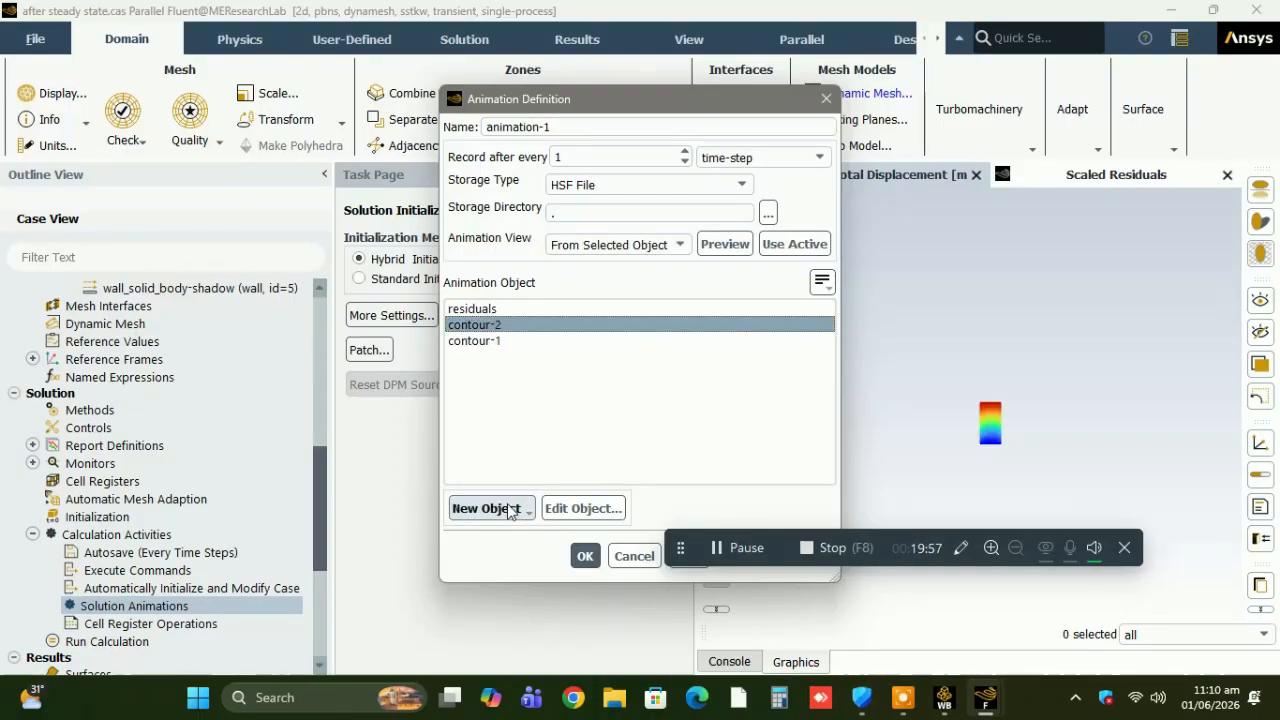
click(735, 244)
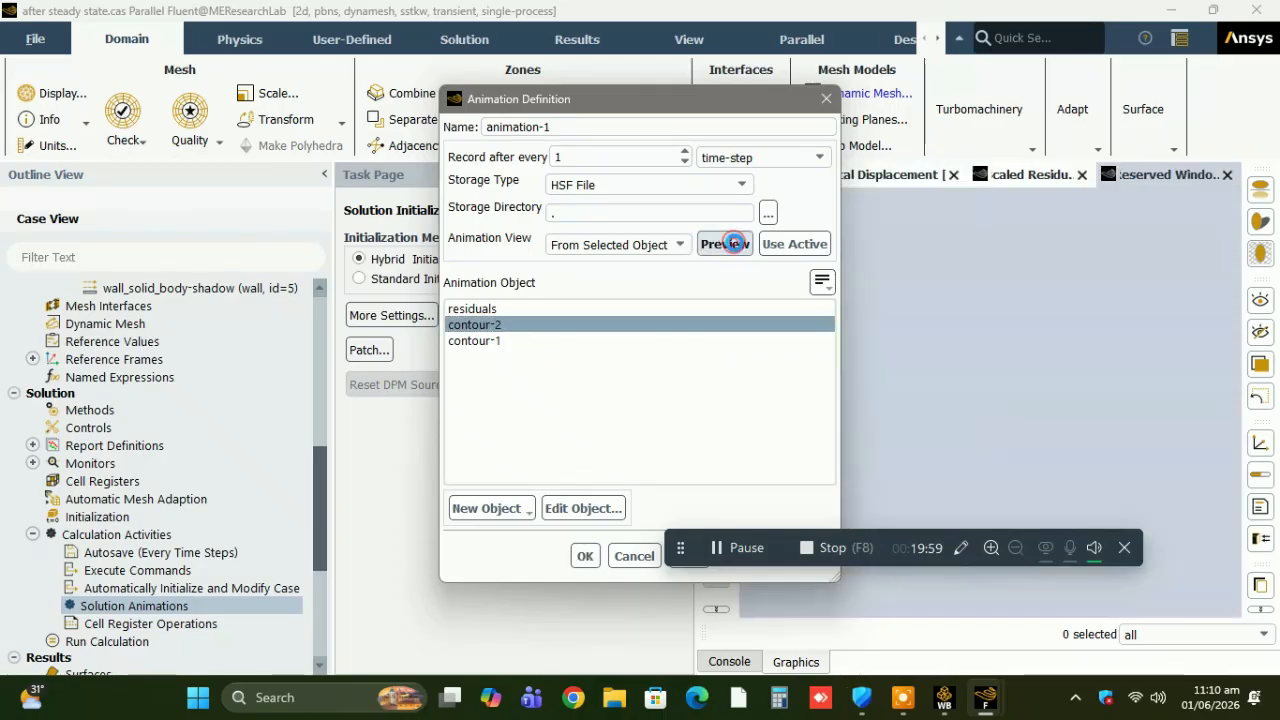
drag(747, 98, 617, 87)
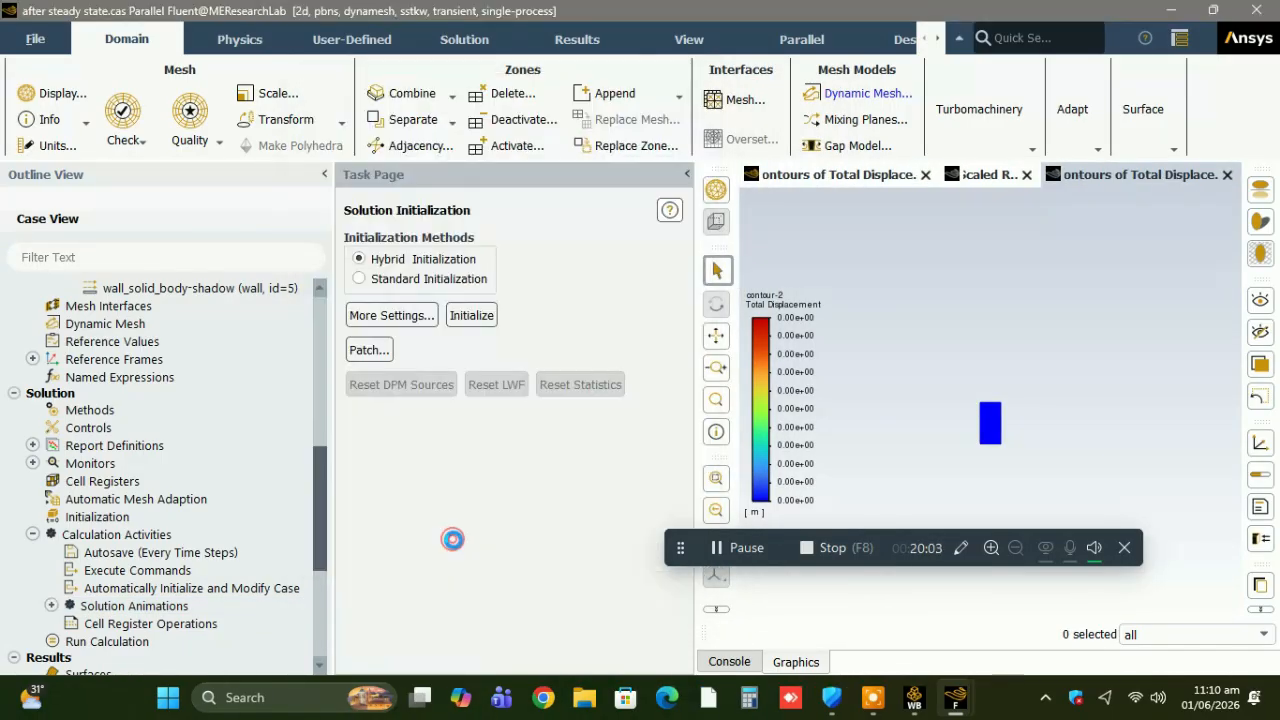
click(455, 544)
Start a second solution animation definition and create a filled X Displacement contour on all surfaces as a new animation object.
click(50, 605)
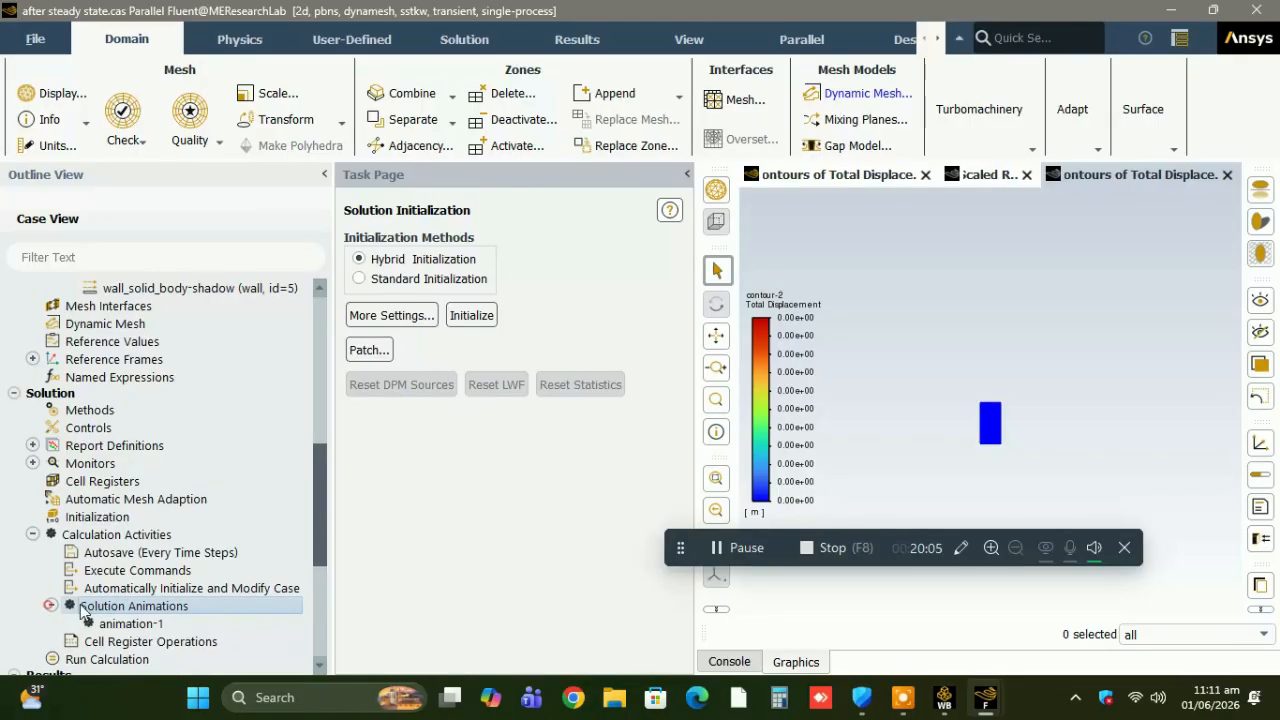
right_click(90, 607)
click(122, 617)
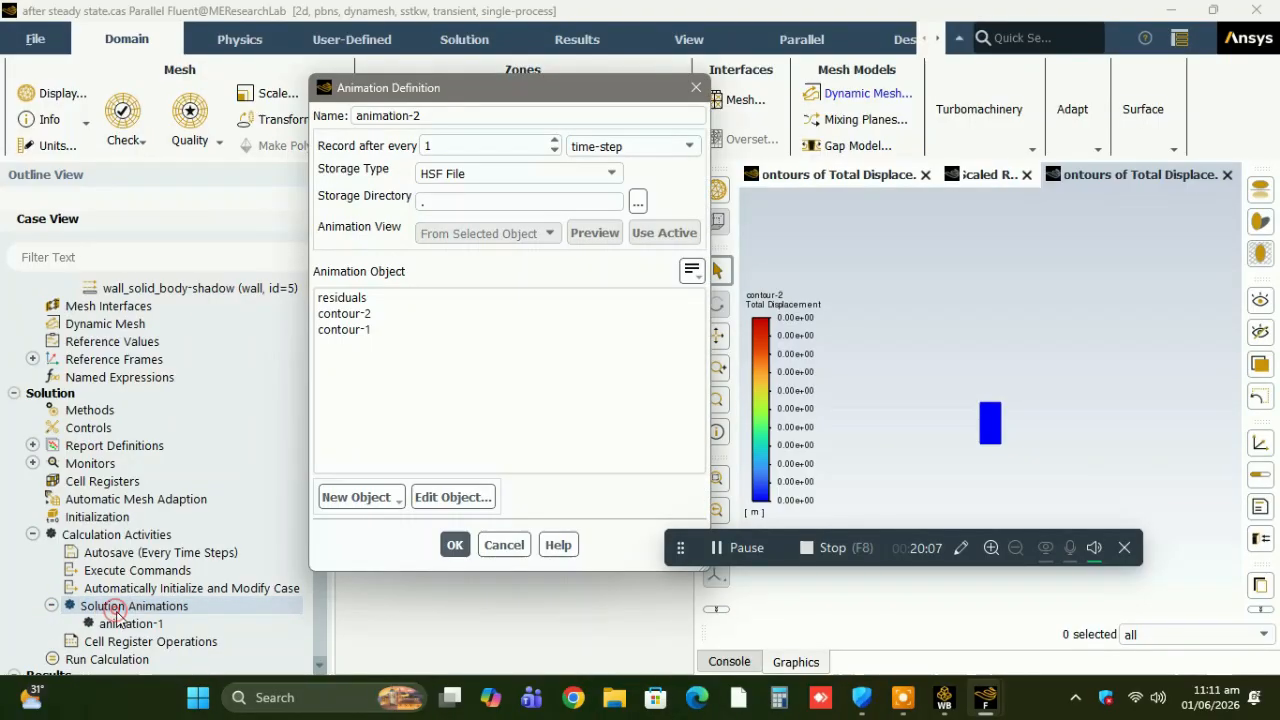
click(362, 496)
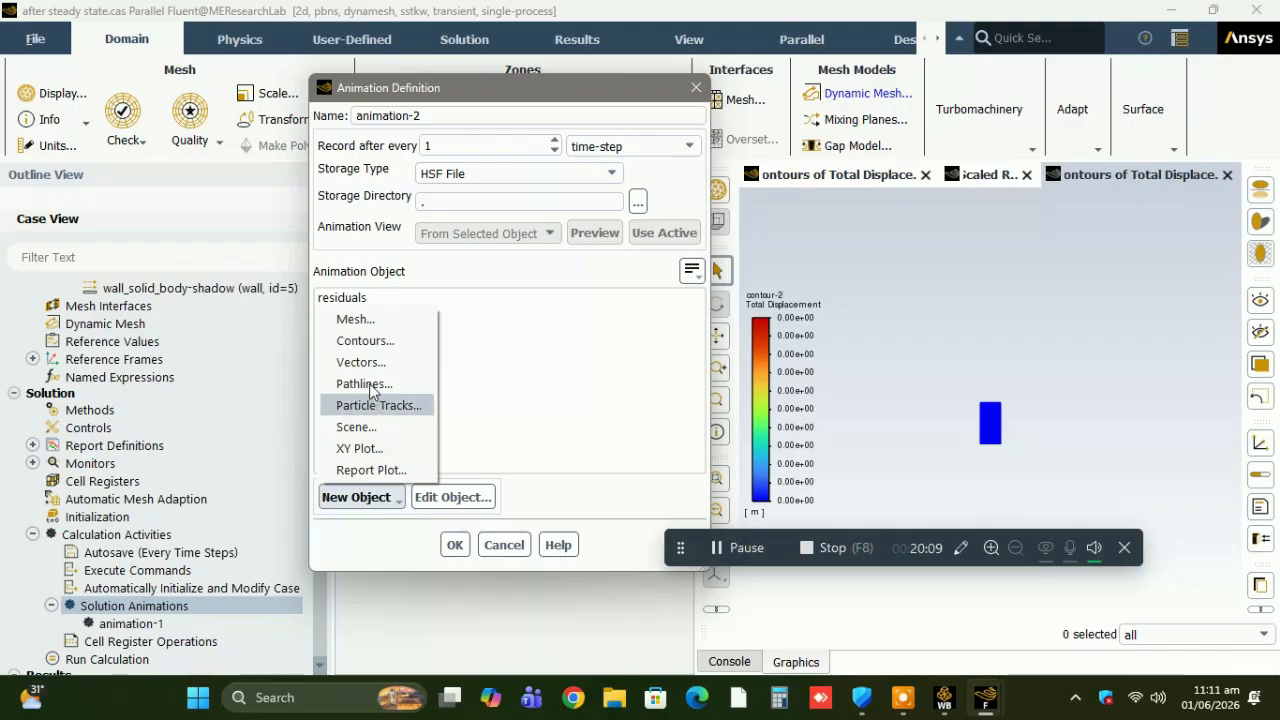
click(366, 341)
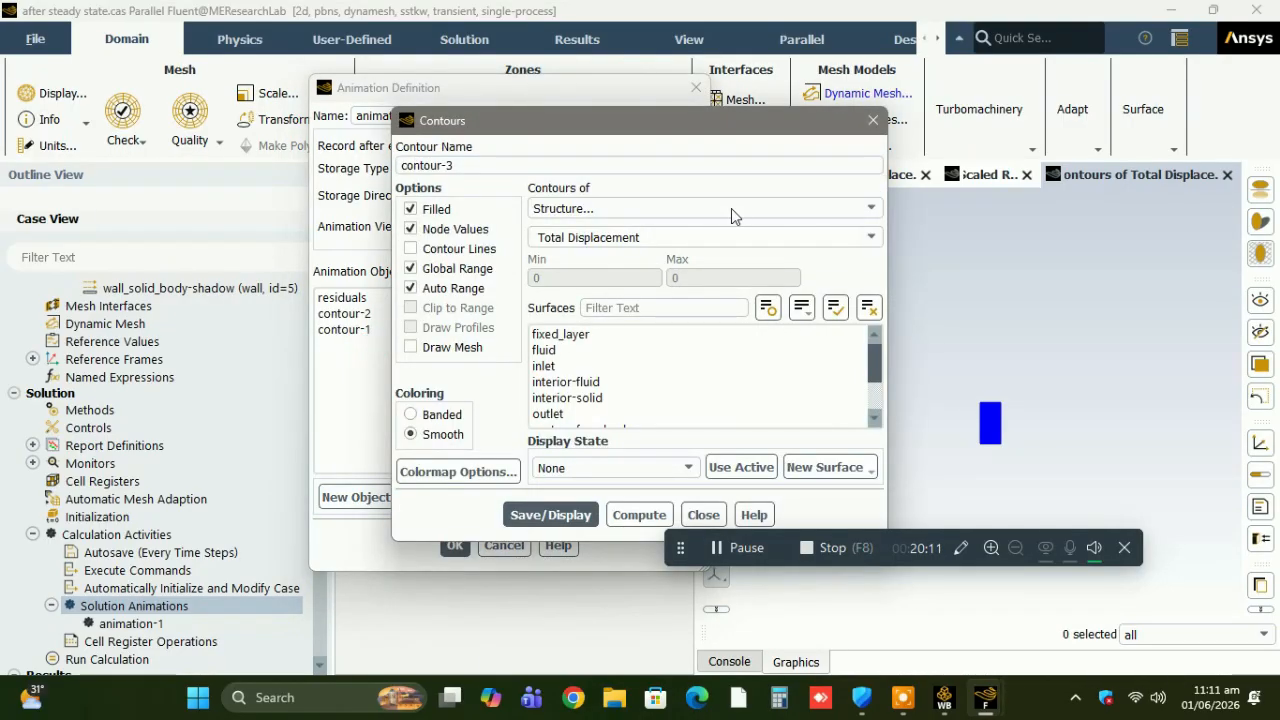
click(870, 237)
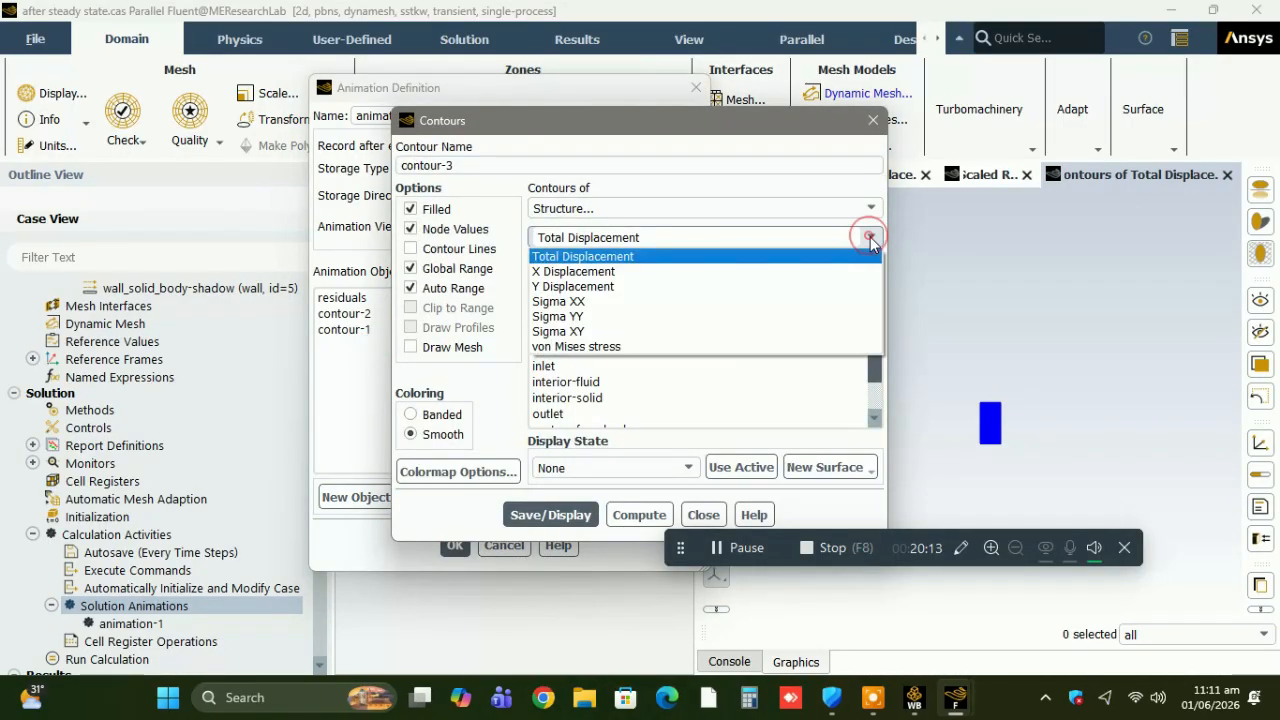
click(830, 271)
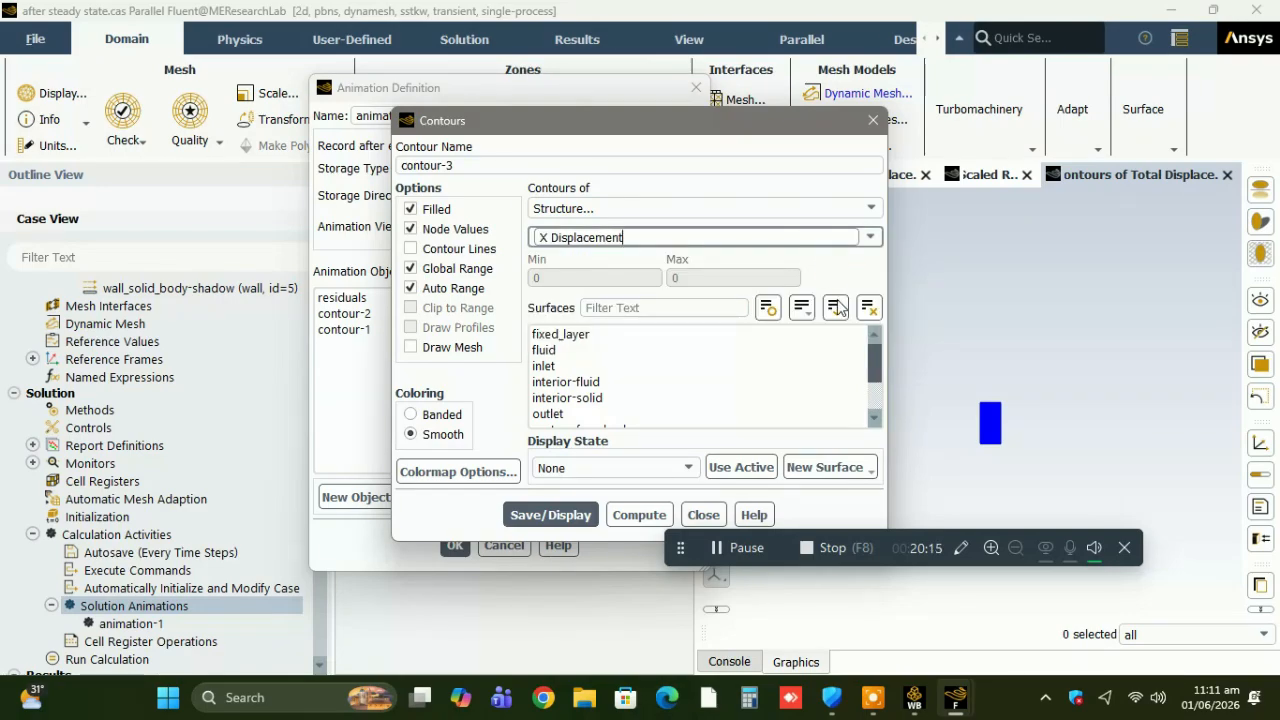
click(836, 307)
click(560, 513)
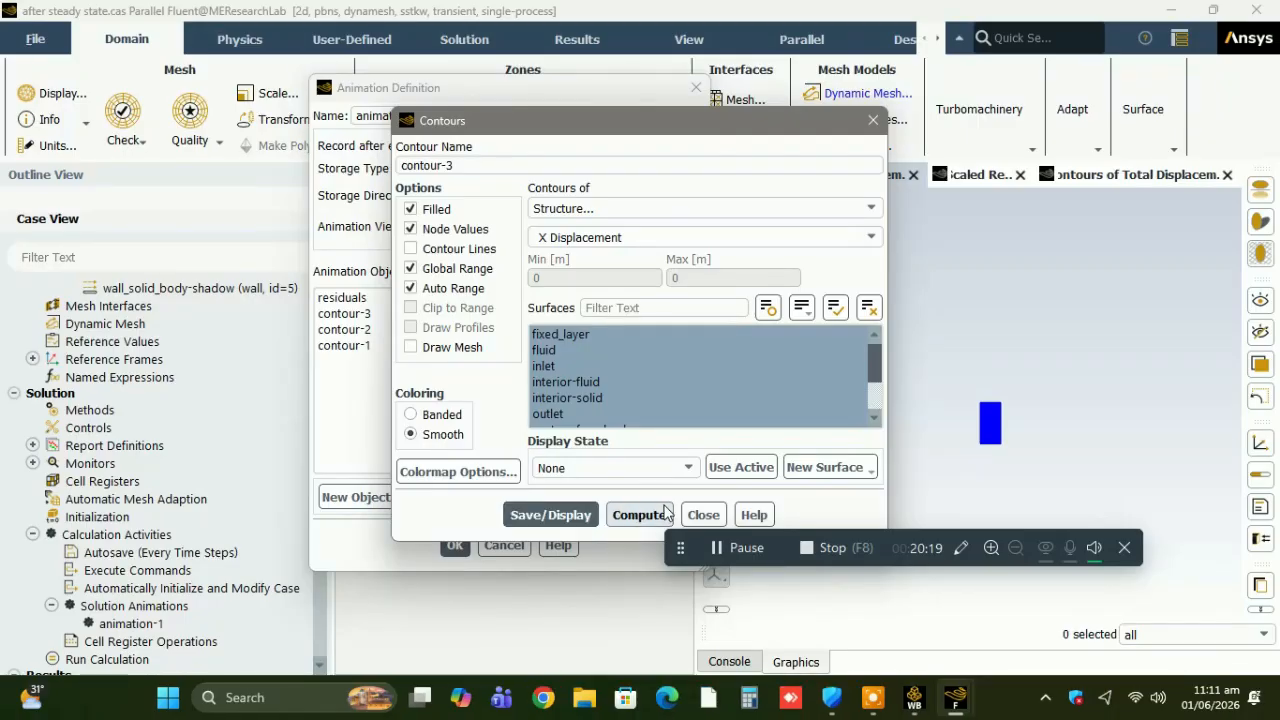
Assign the contour-3 X Displacement plot to the second solution animation, name it x-displacement, and save the definition.
click(703, 514)
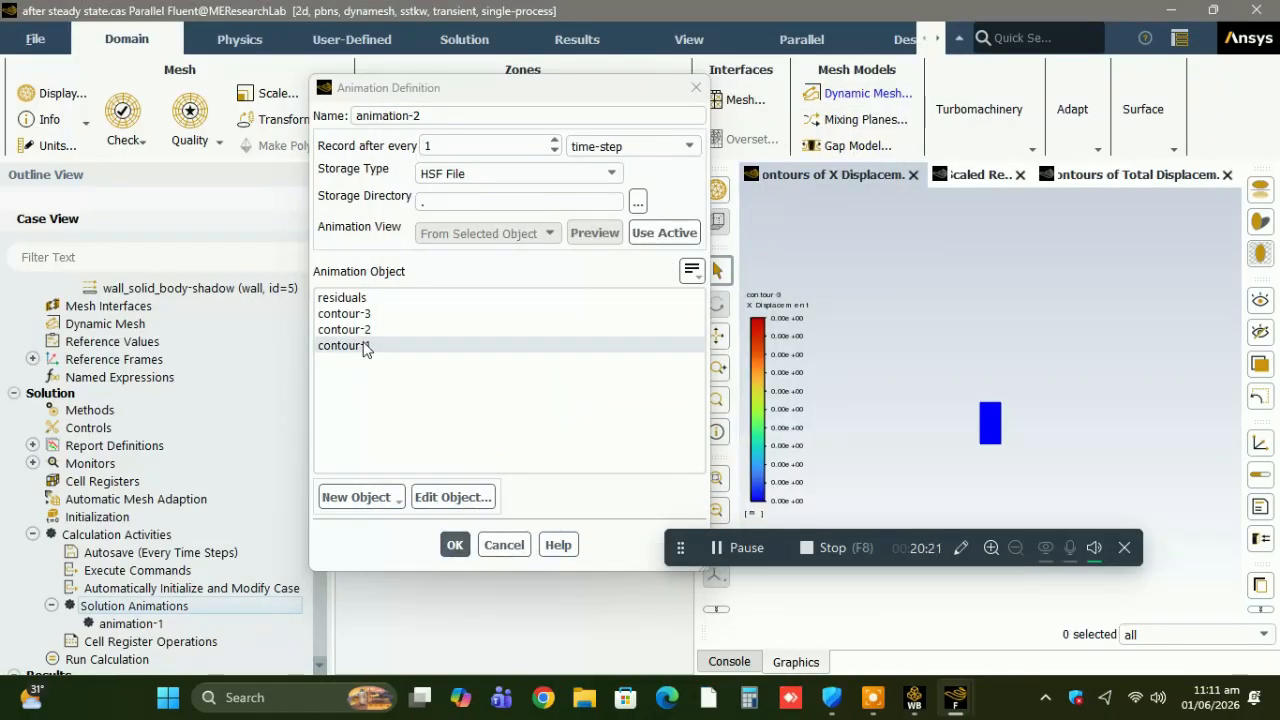
click(352, 315)
triple_click(452, 116)
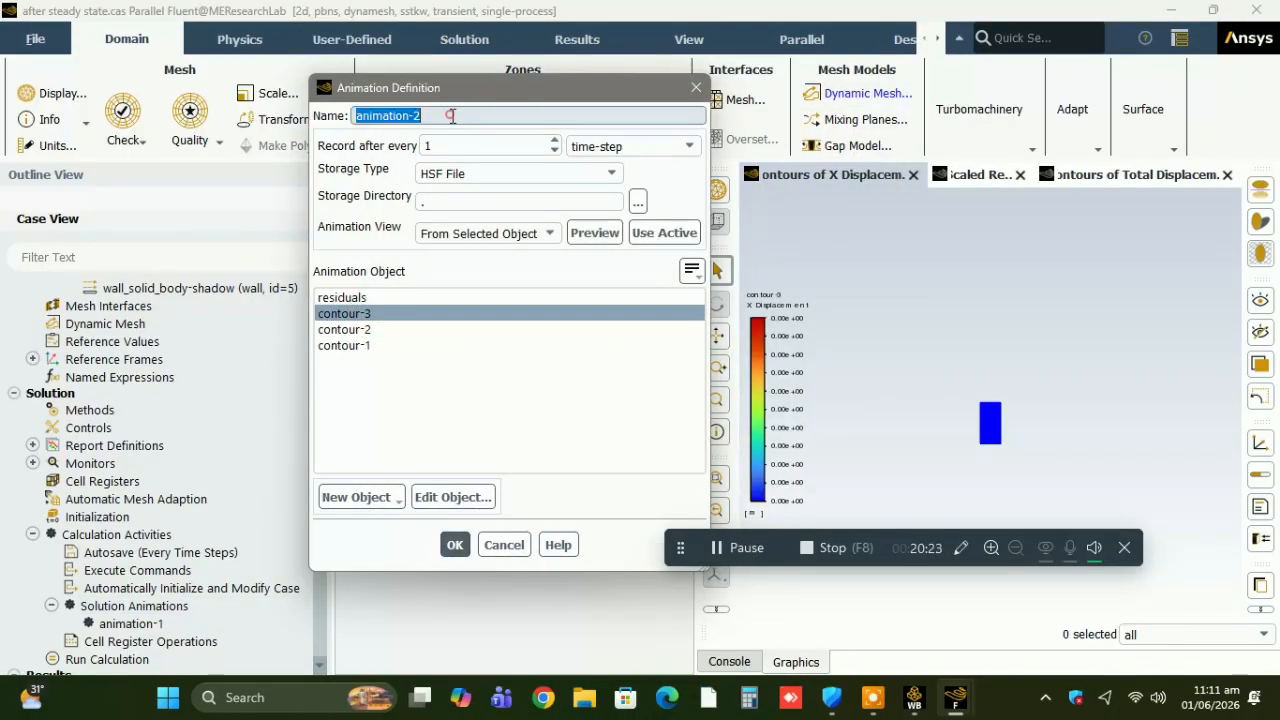
text(x-displaceme)
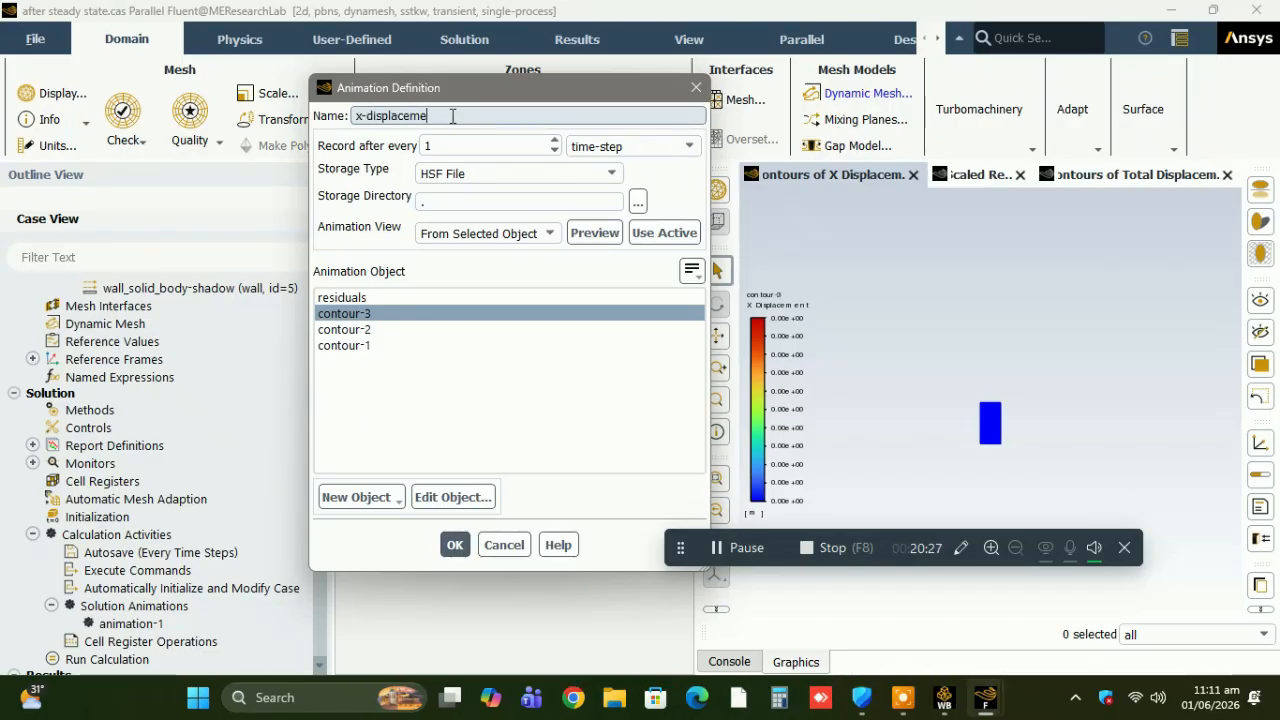
text(nt)
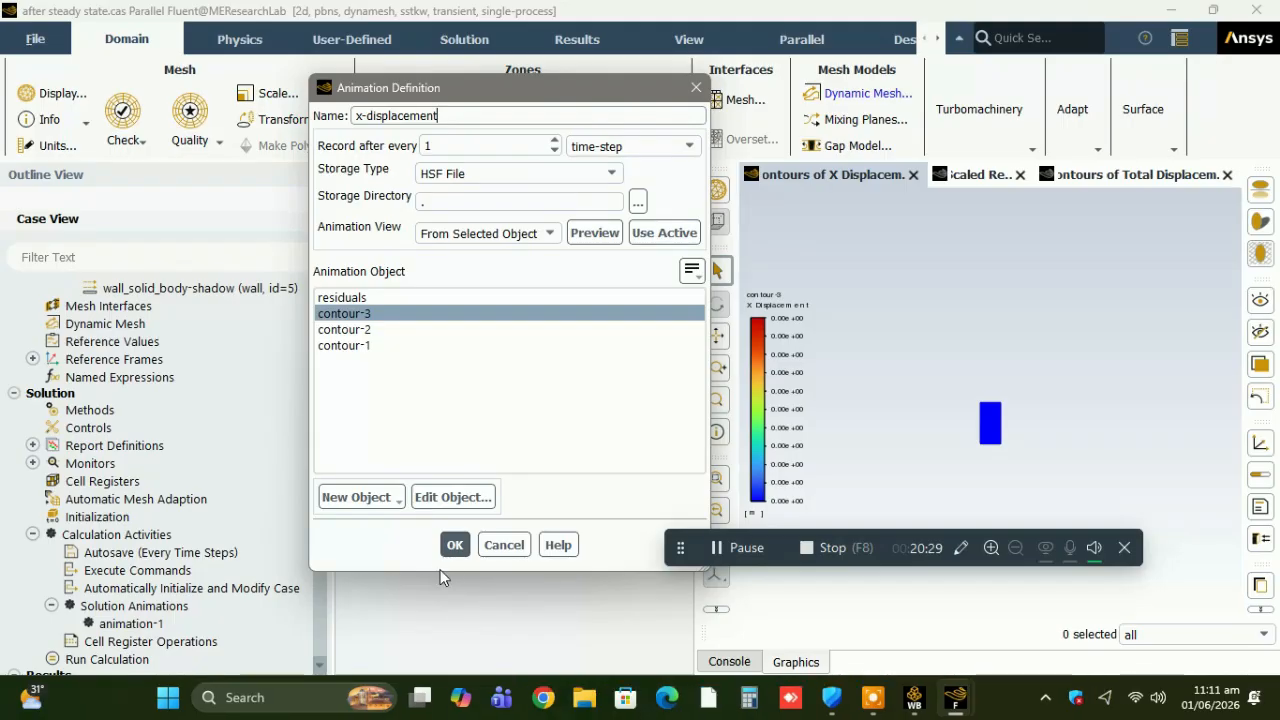
click(455, 545)
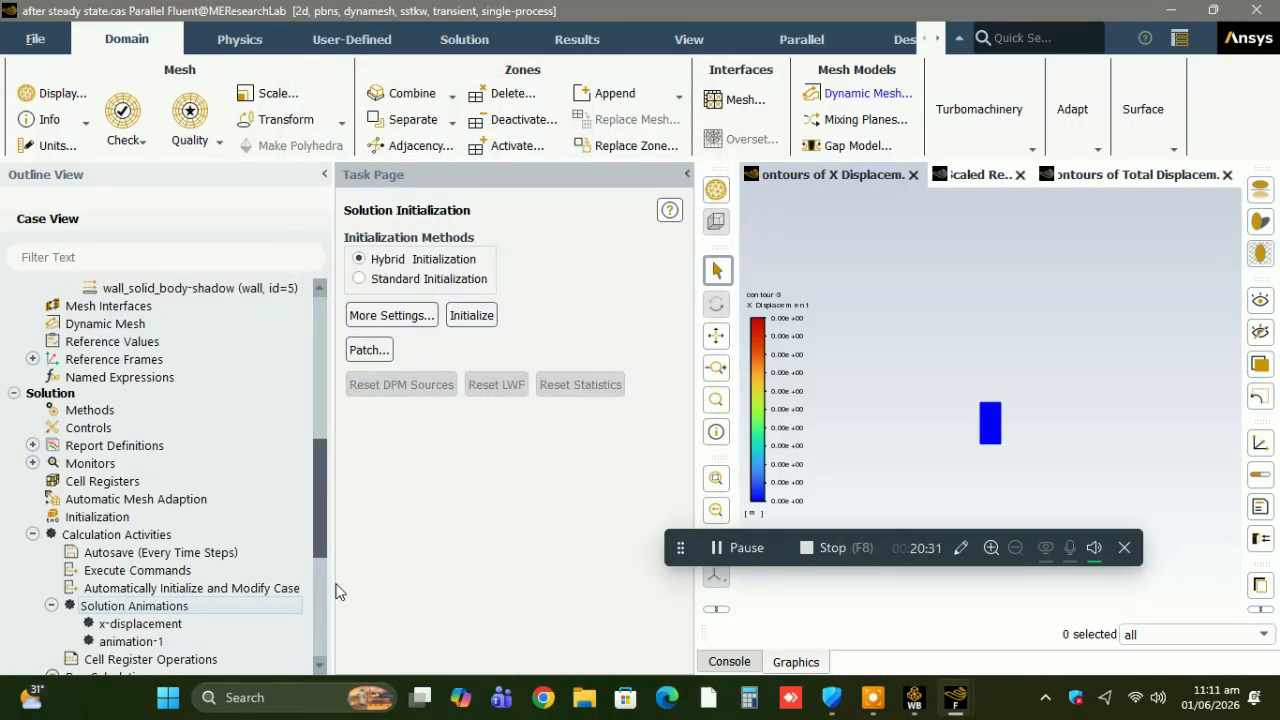
Set the transient run to 100 time steps with a time step size of 0.0005 s.
scroll(320, 591, down, 6)
click(166, 364)
double_click(460, 386)
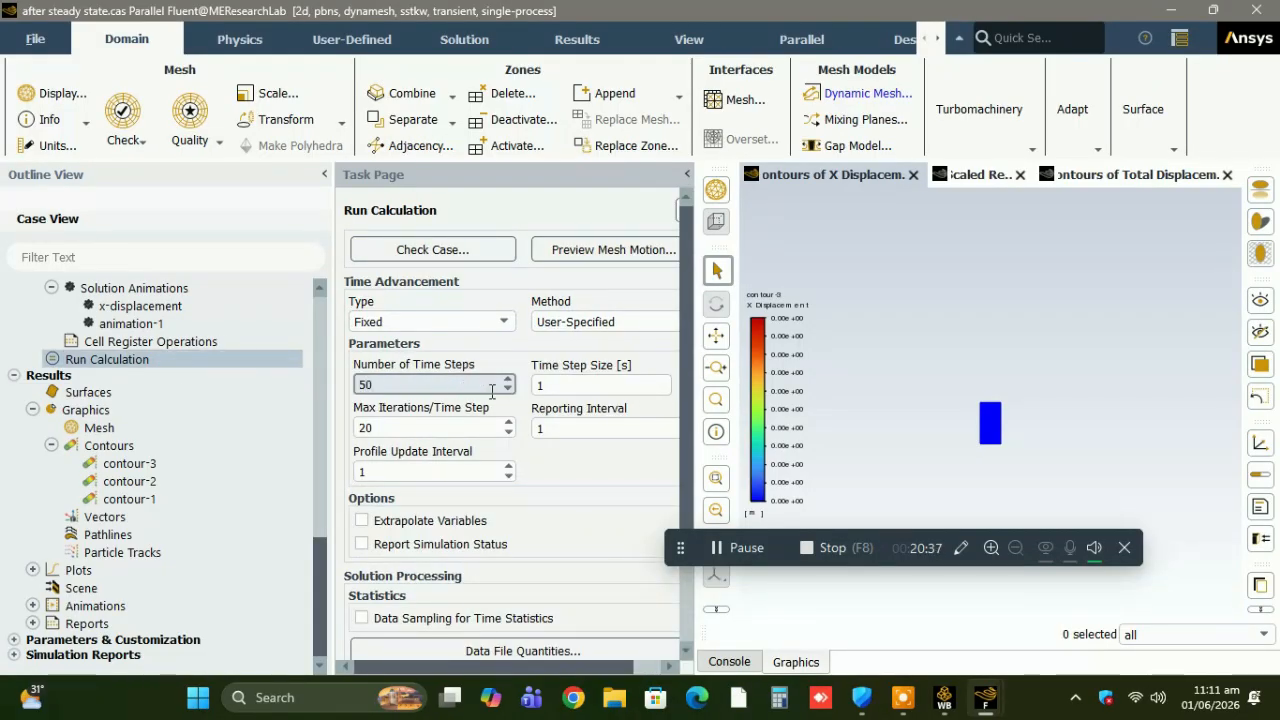
key(Tab)
text(0.0005)
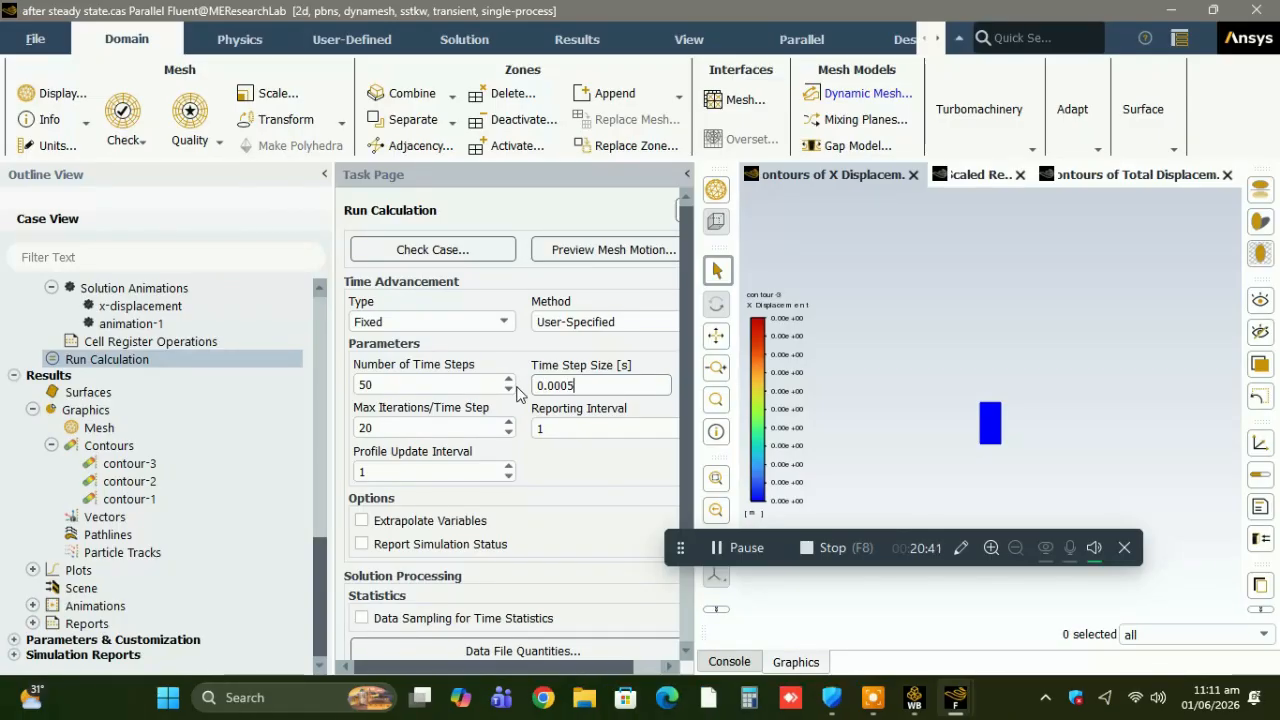
click(495, 387)
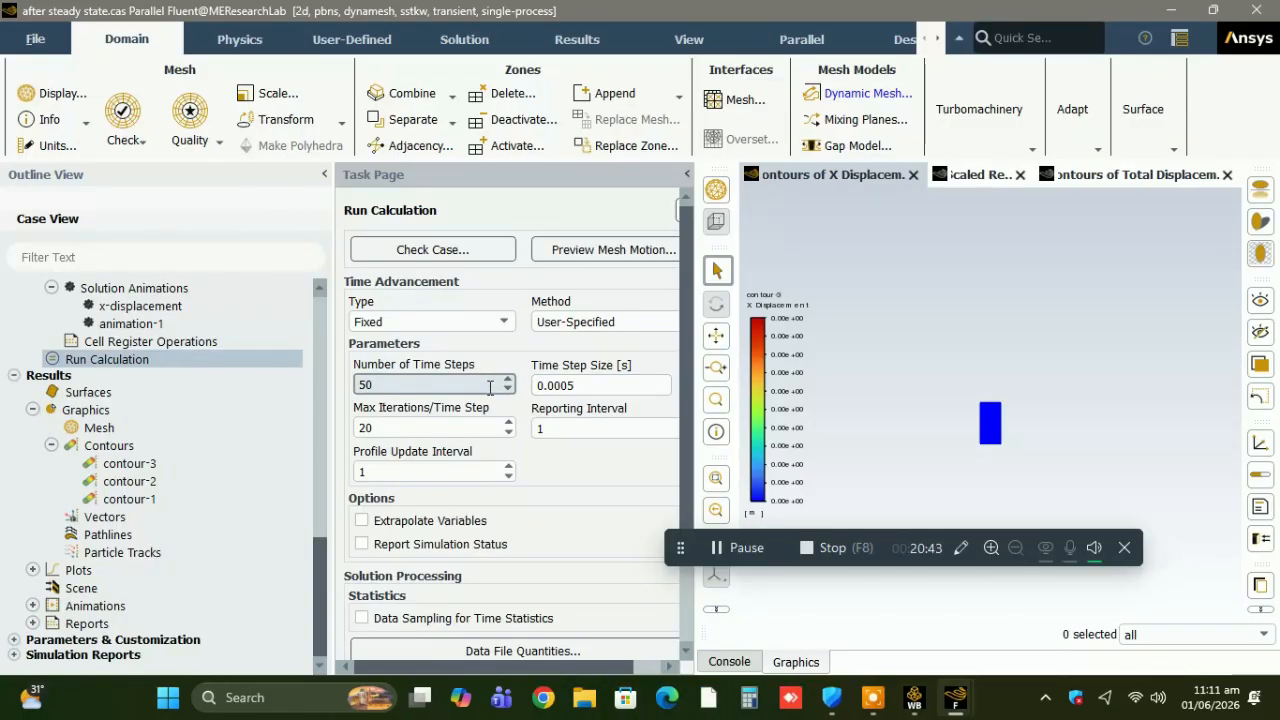
text(0)
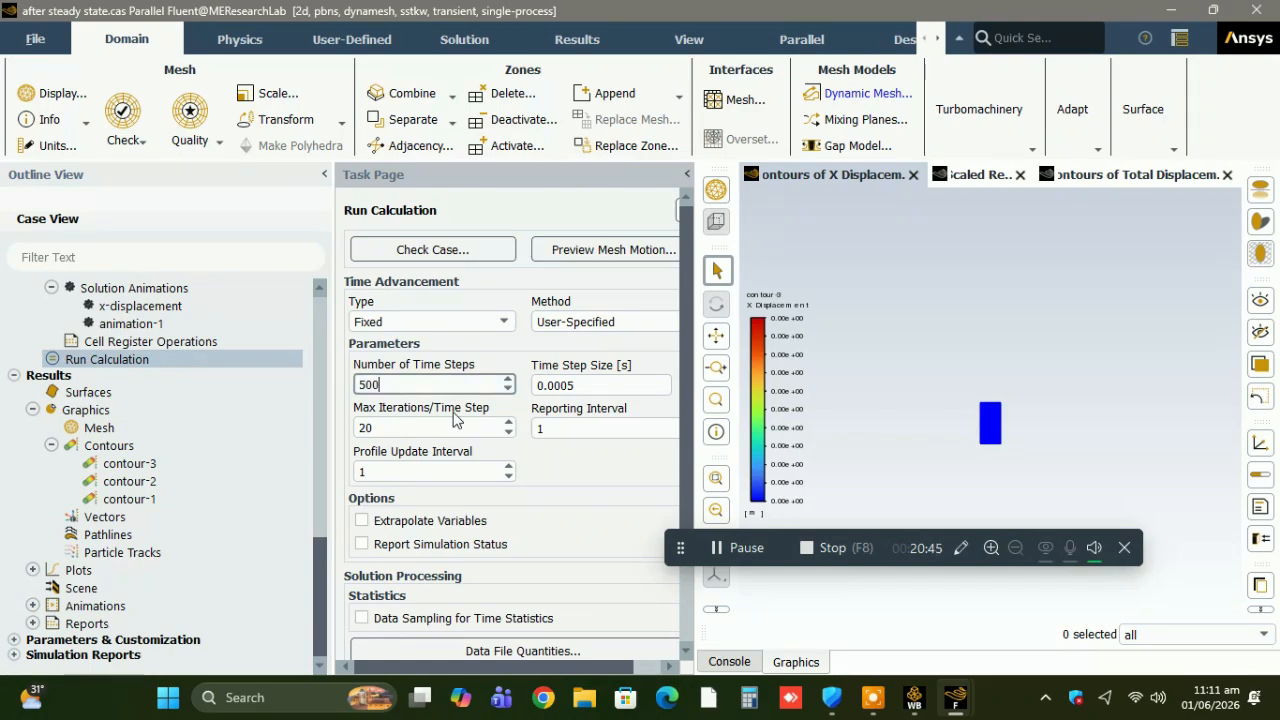
key(BackSpace)
key(BackSpace)
key(BackSpace)
text(10)
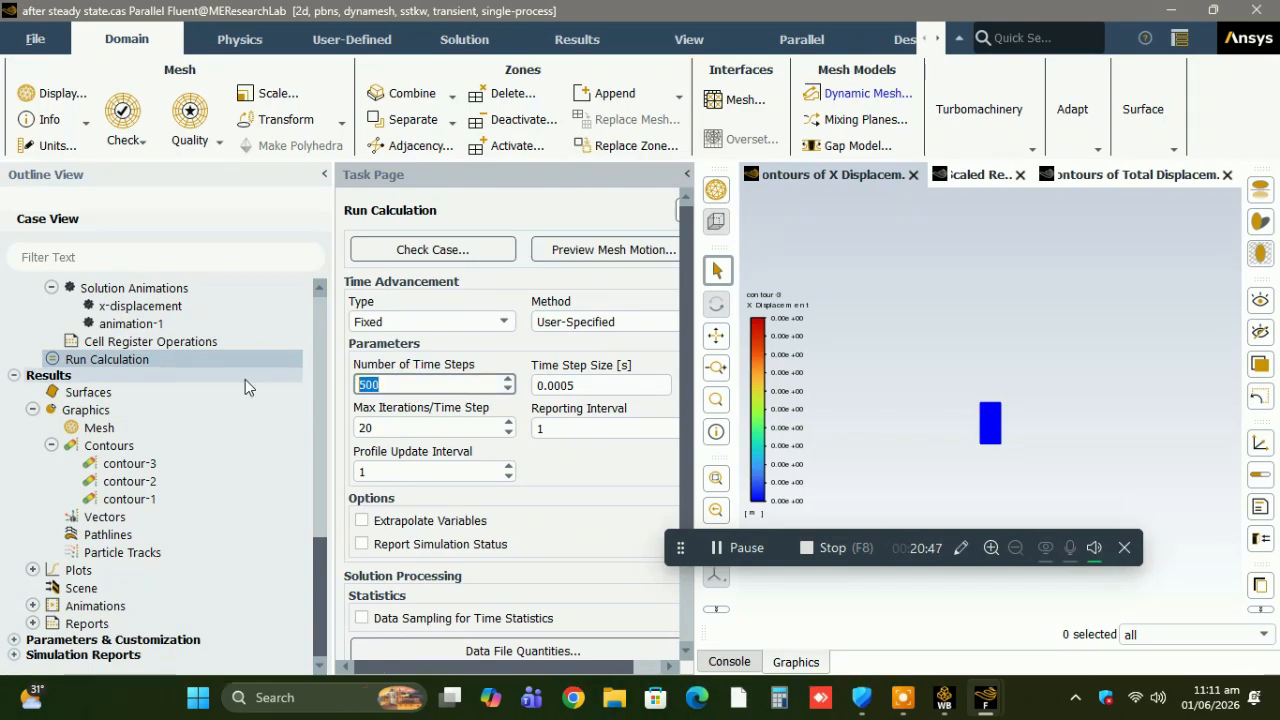
text(0)
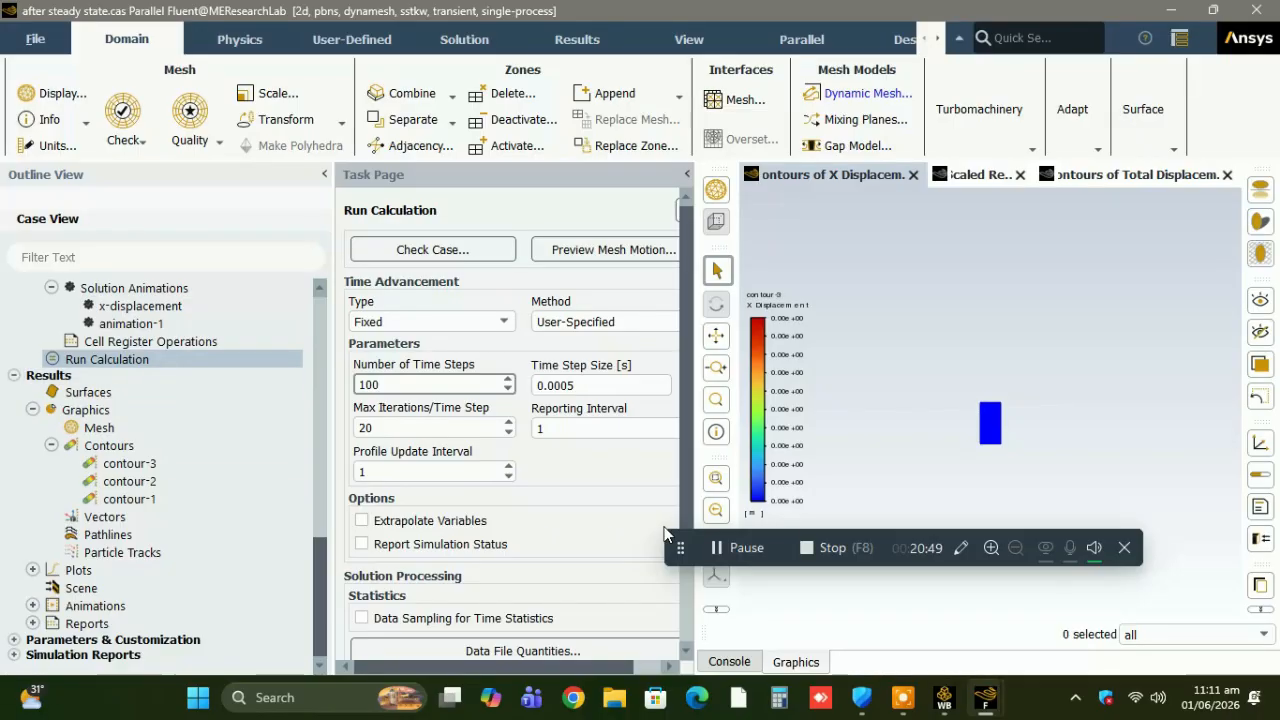
Start the transient calculation and stop it early at the end of a time step.
scroll(690, 607, down, 2)
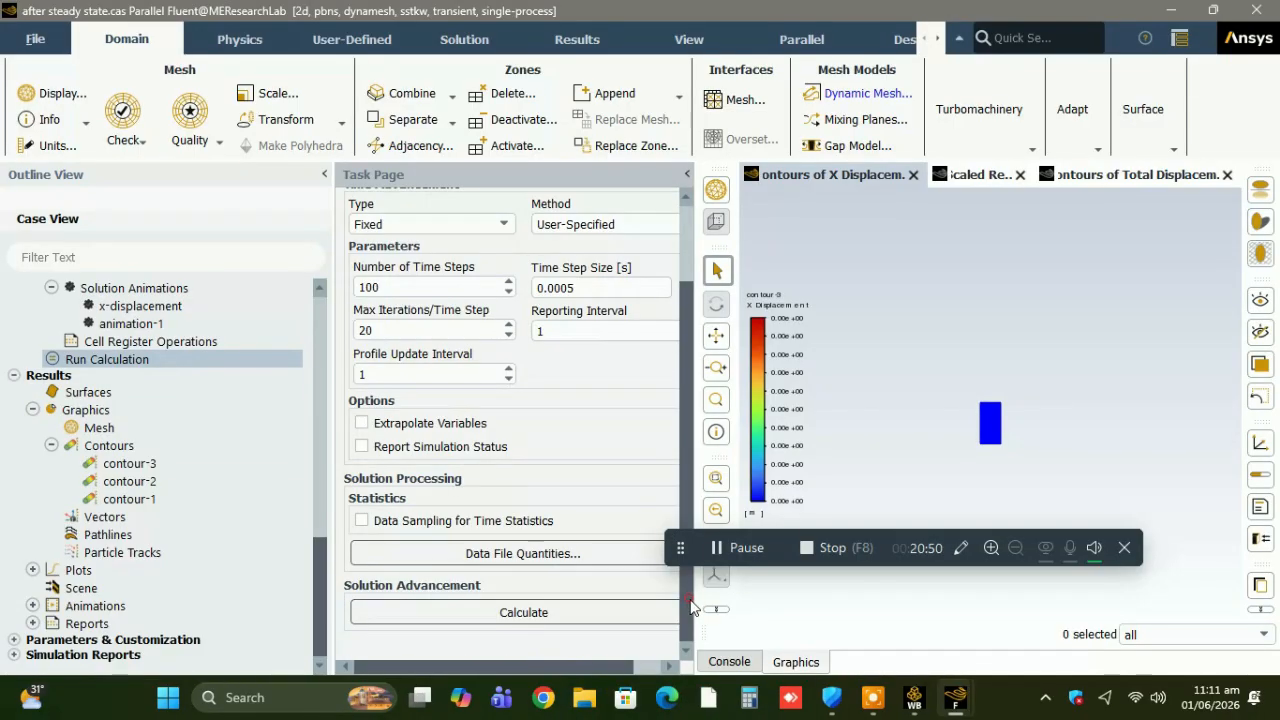
click(631, 614)
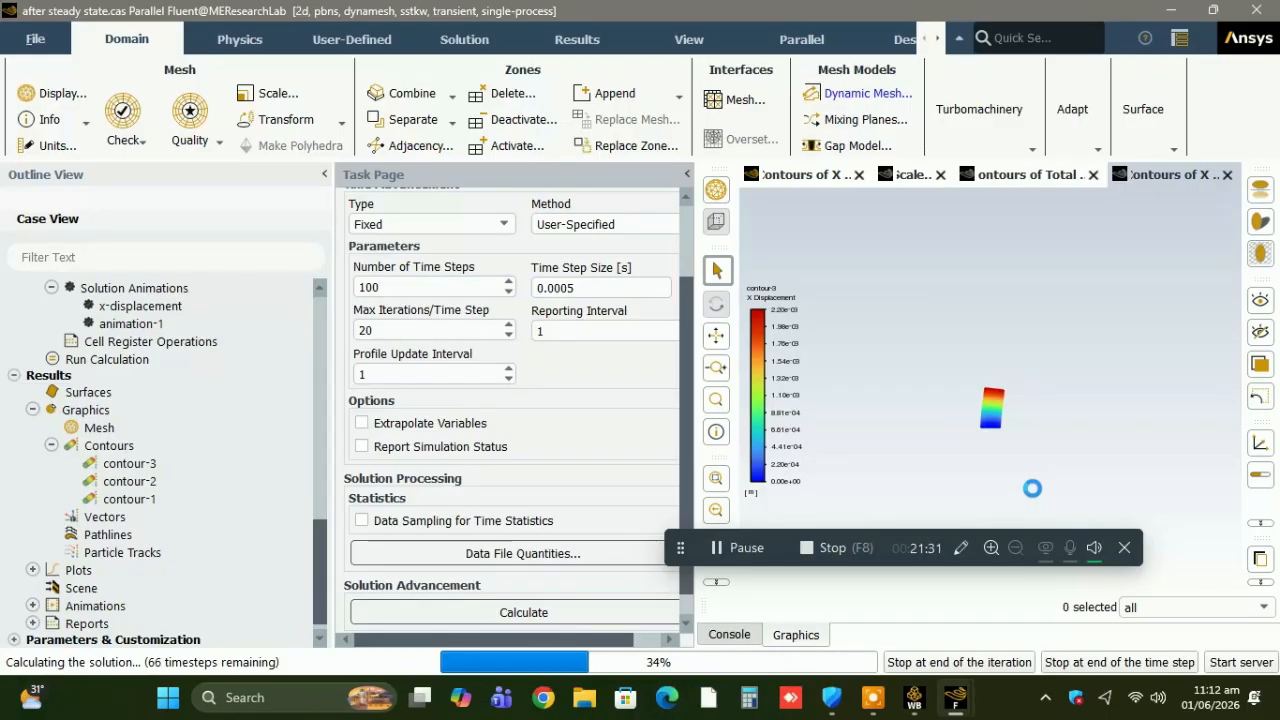
click(1146, 664)
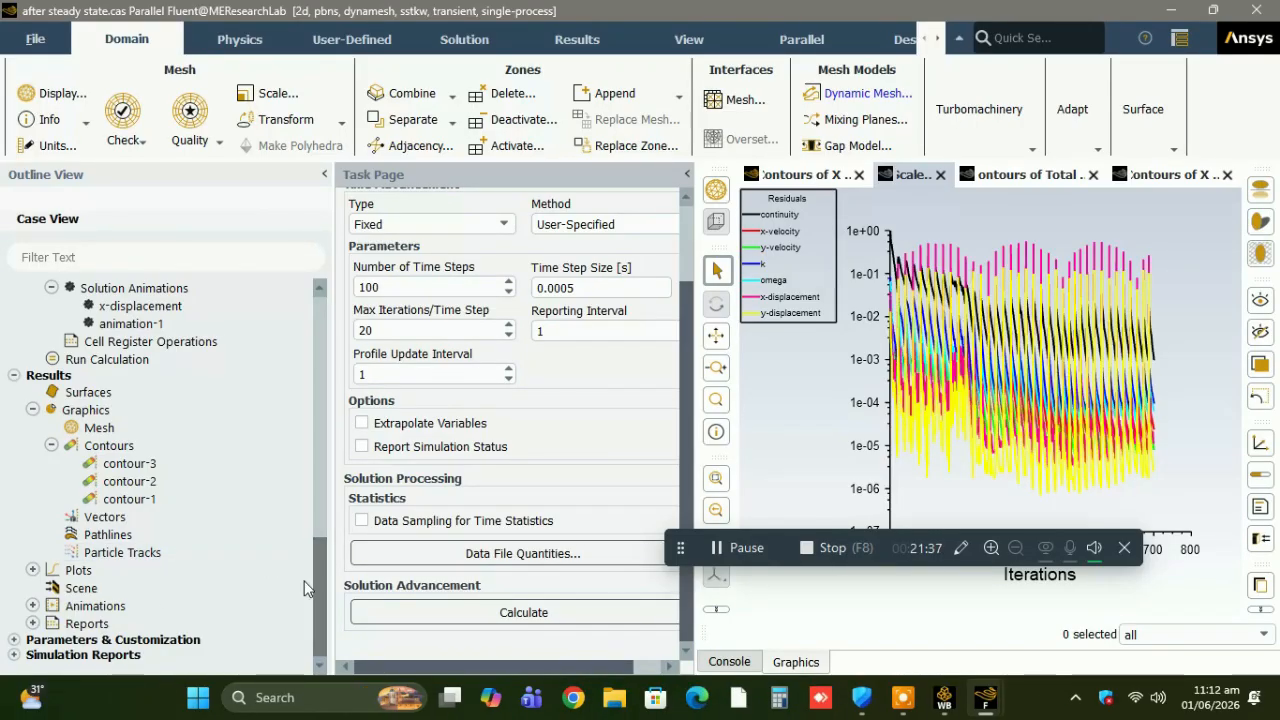
Play back the recorded x-displacement animation sequence several times, then close the playback.
click(33, 606)
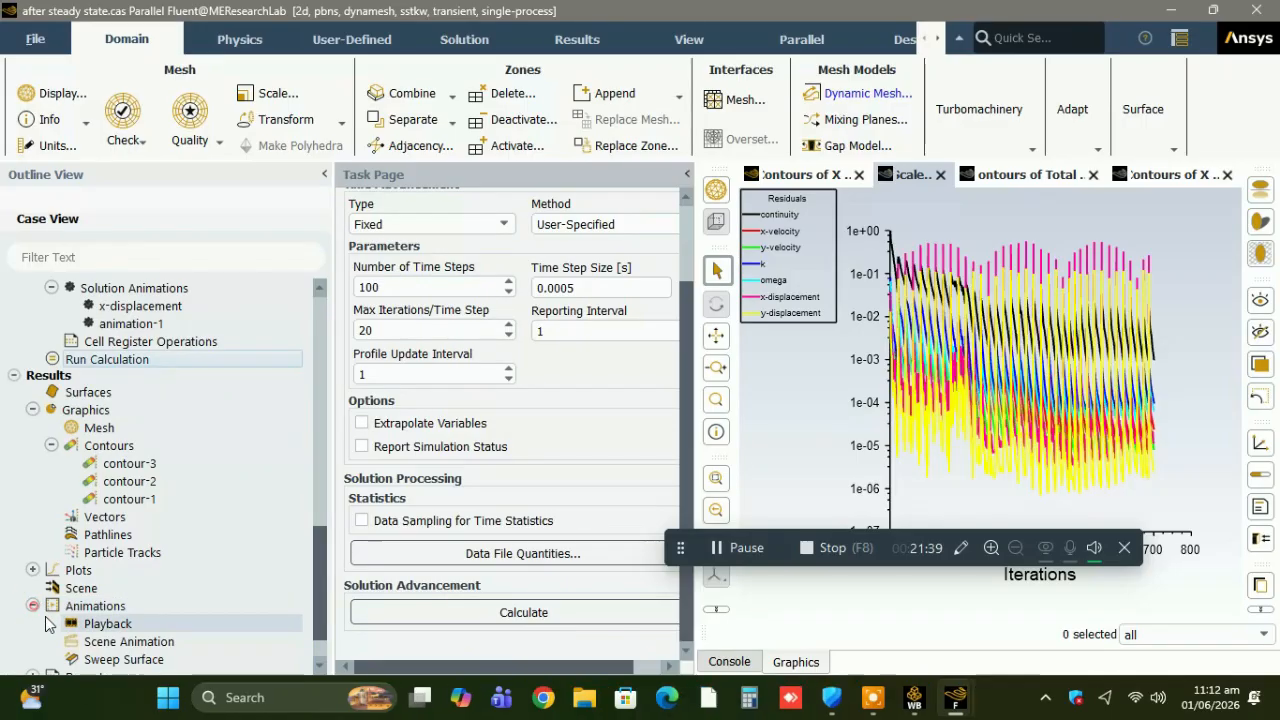
double_click(79, 628)
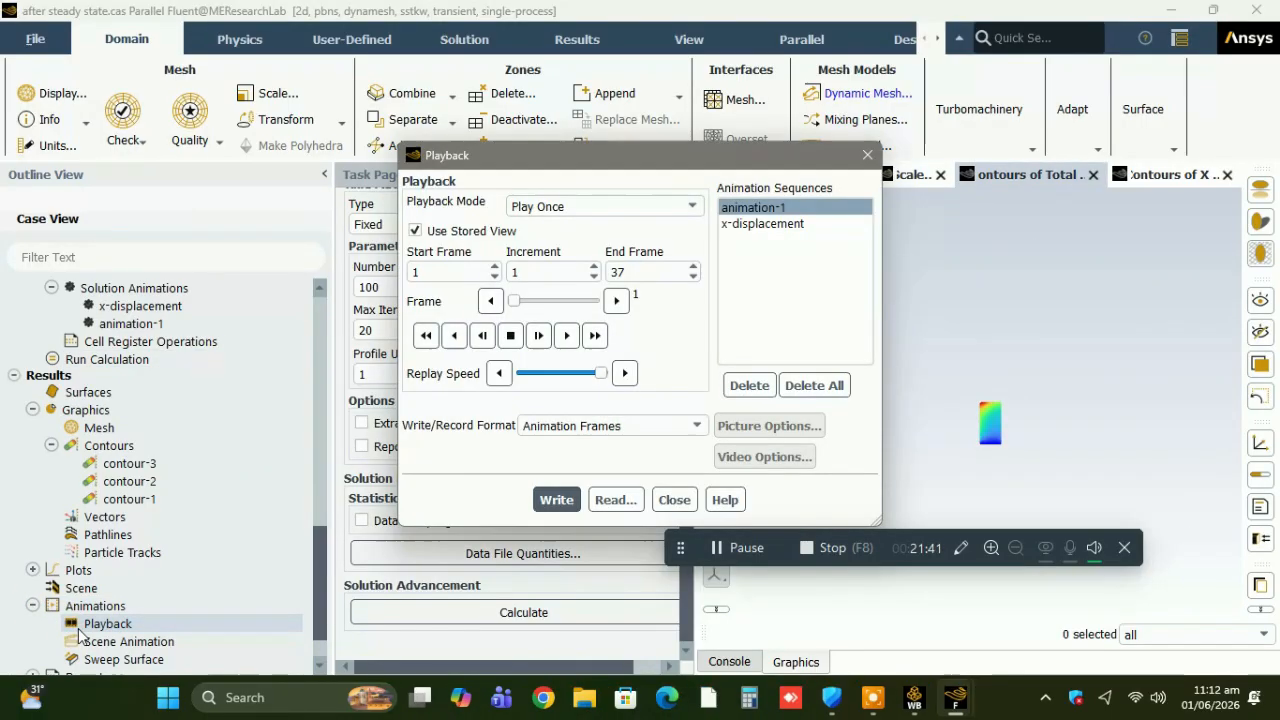
click(748, 224)
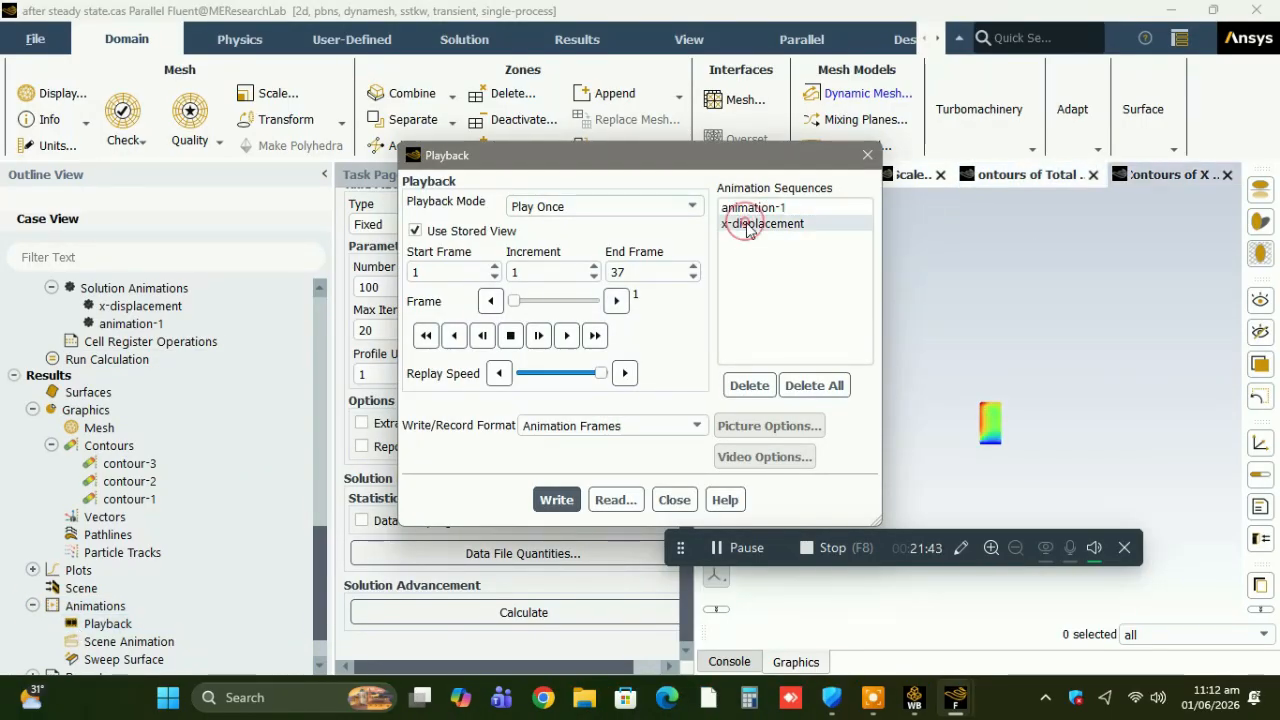
click(566, 337)
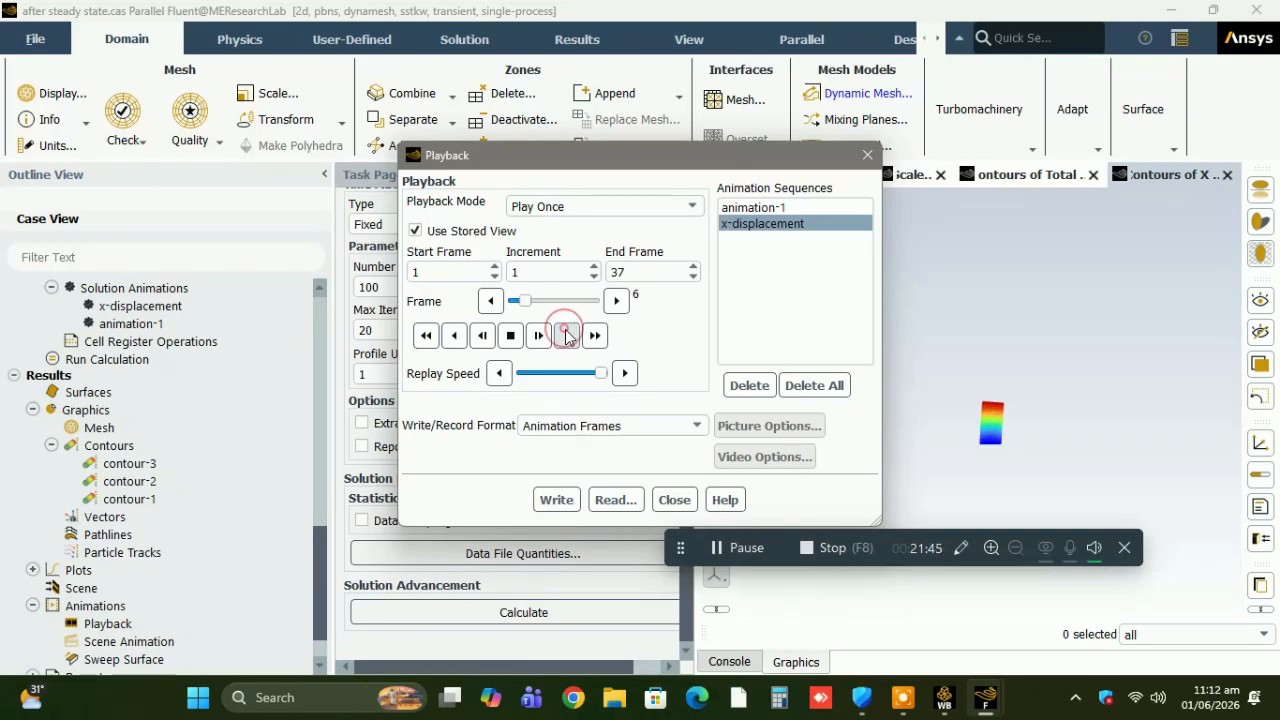
click(566, 337)
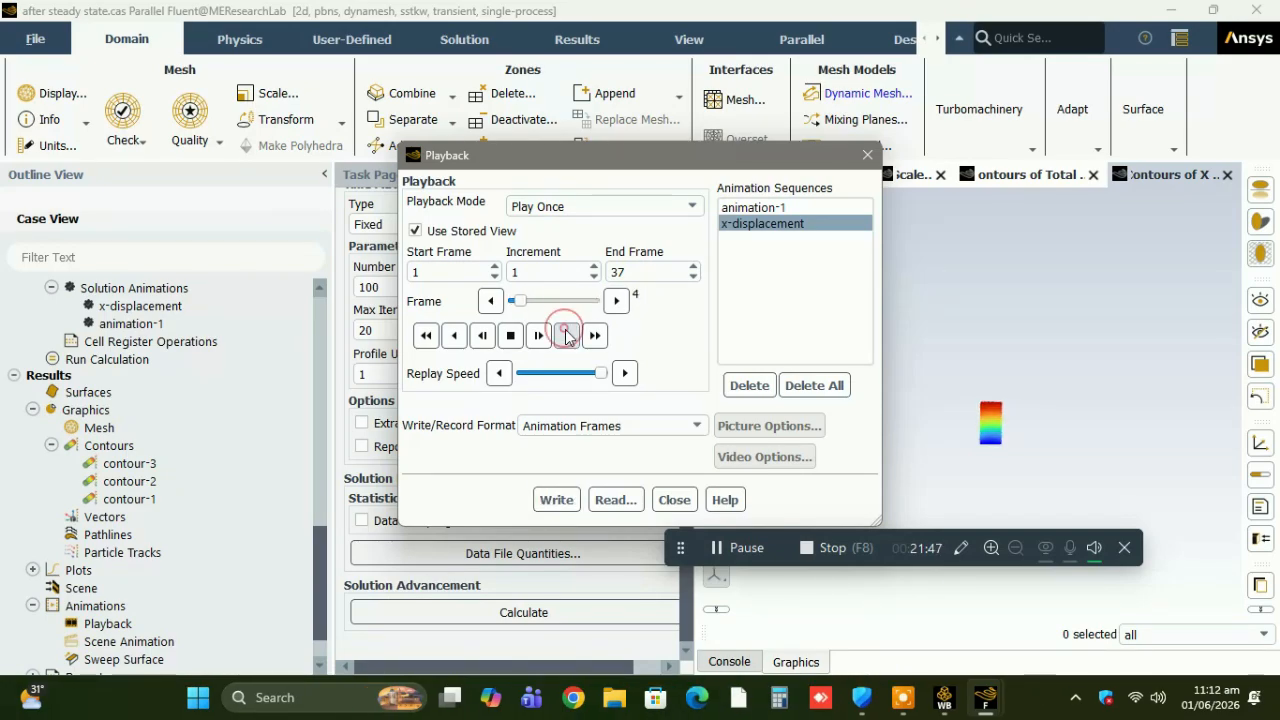
click(566, 337)
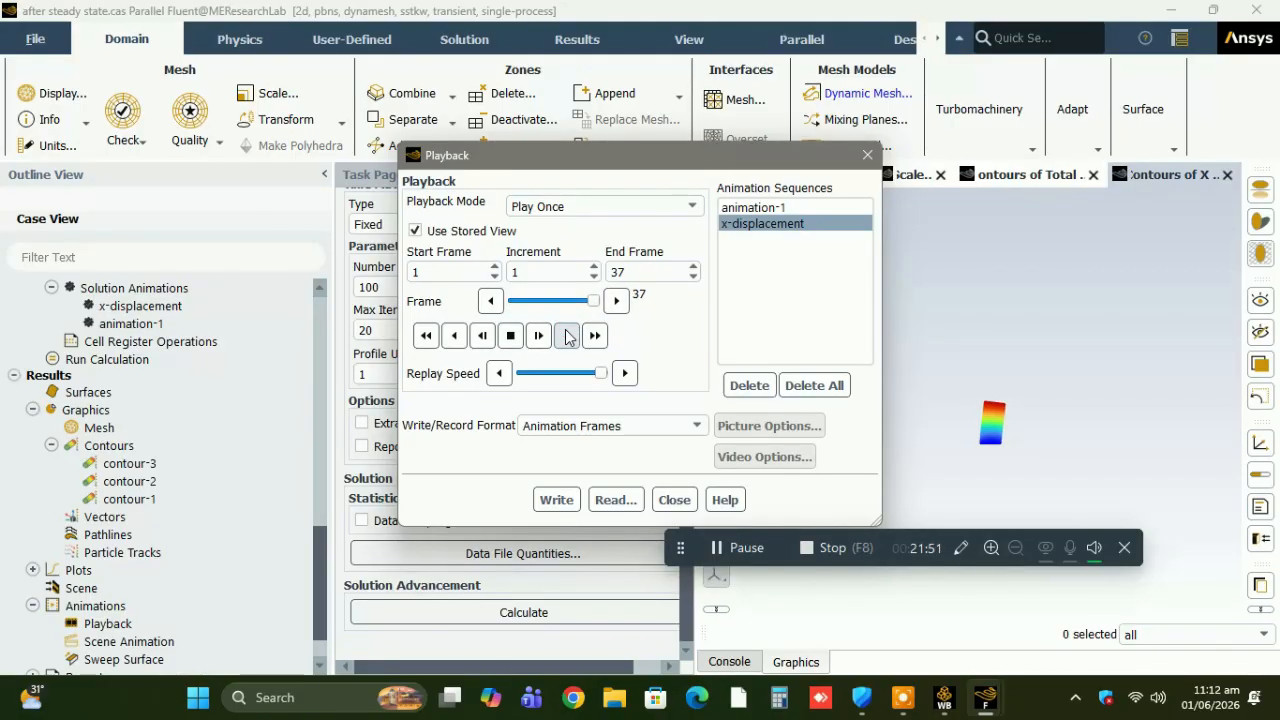
click(566, 337)
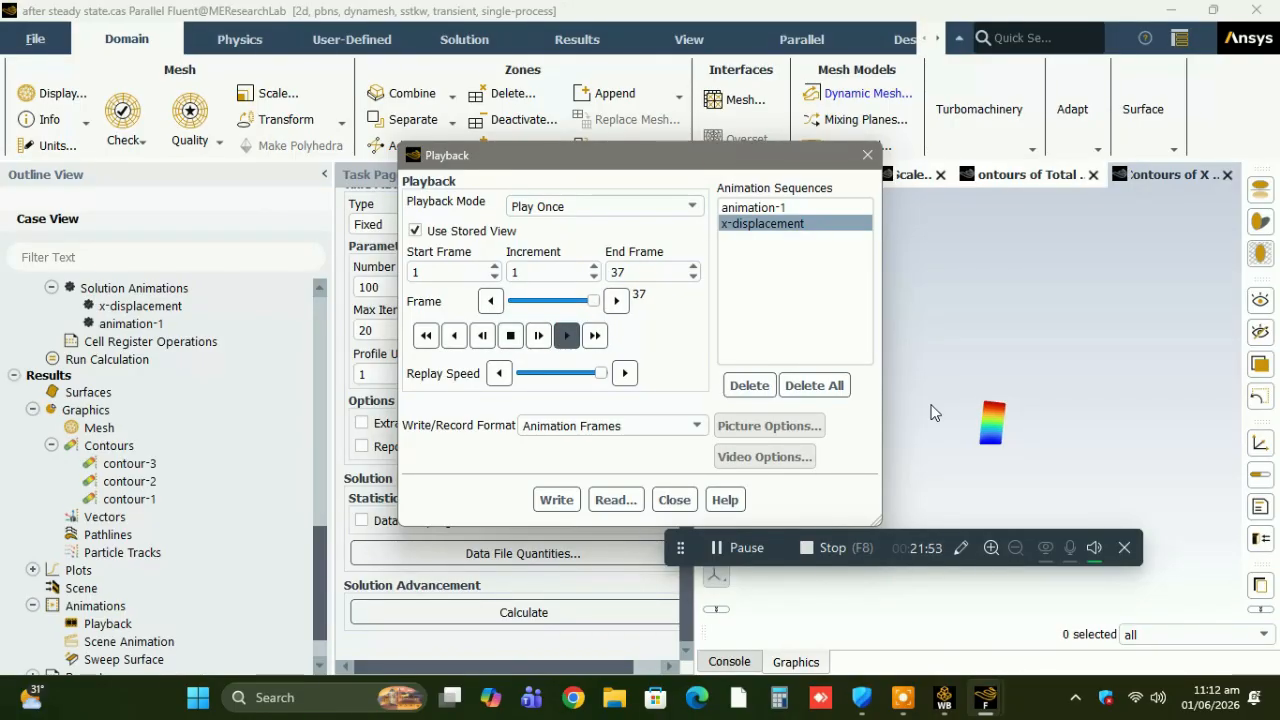
click(674, 500)
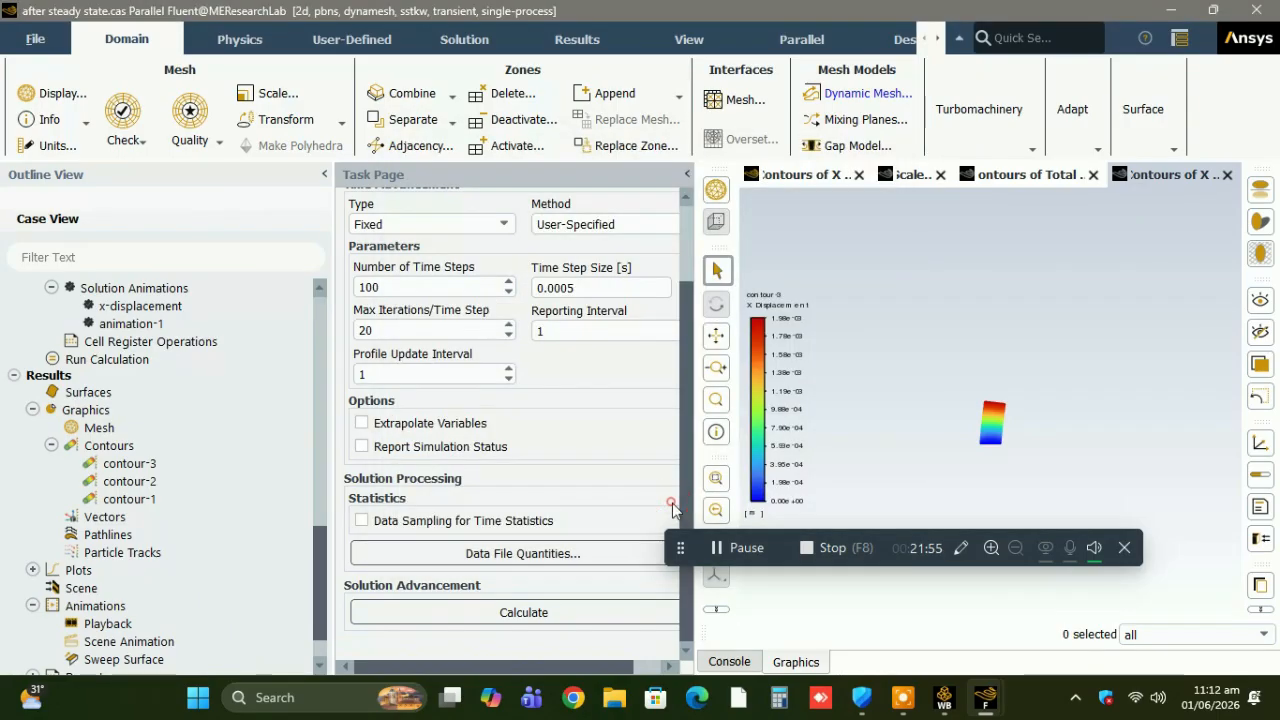
click(108, 446)
right_click(110, 448)
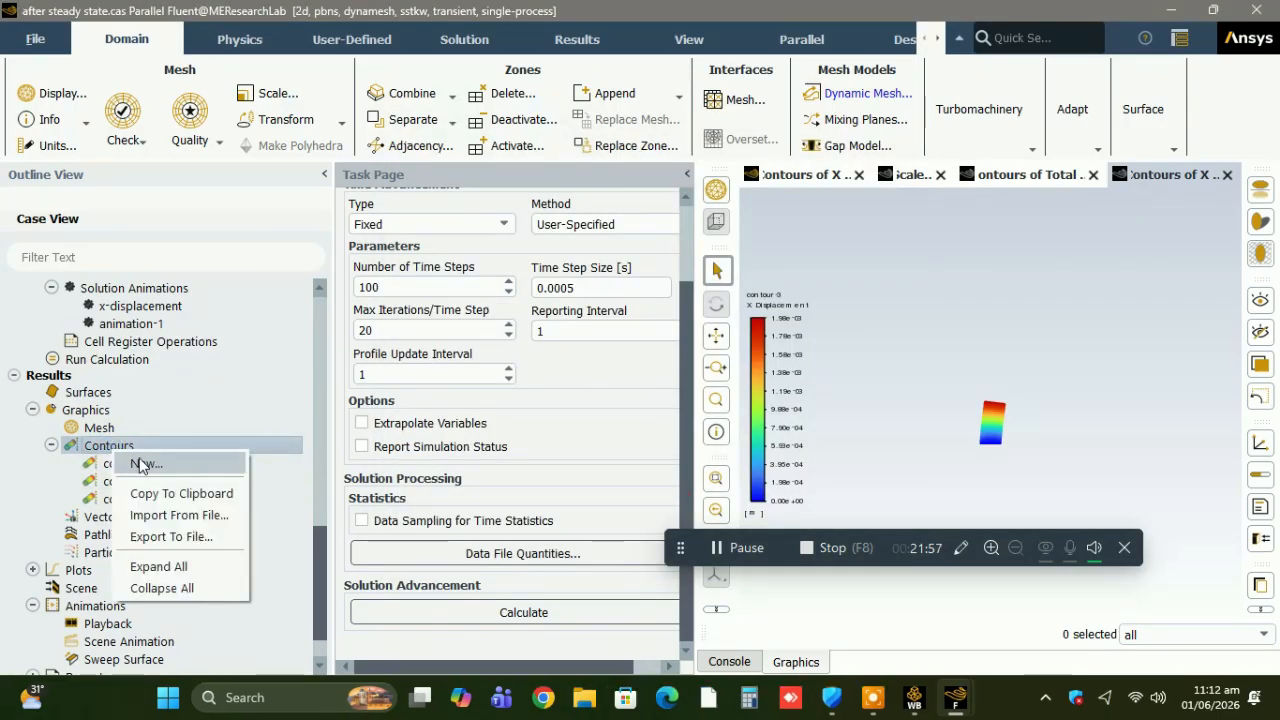
click(141, 291)
right_click(142, 289)
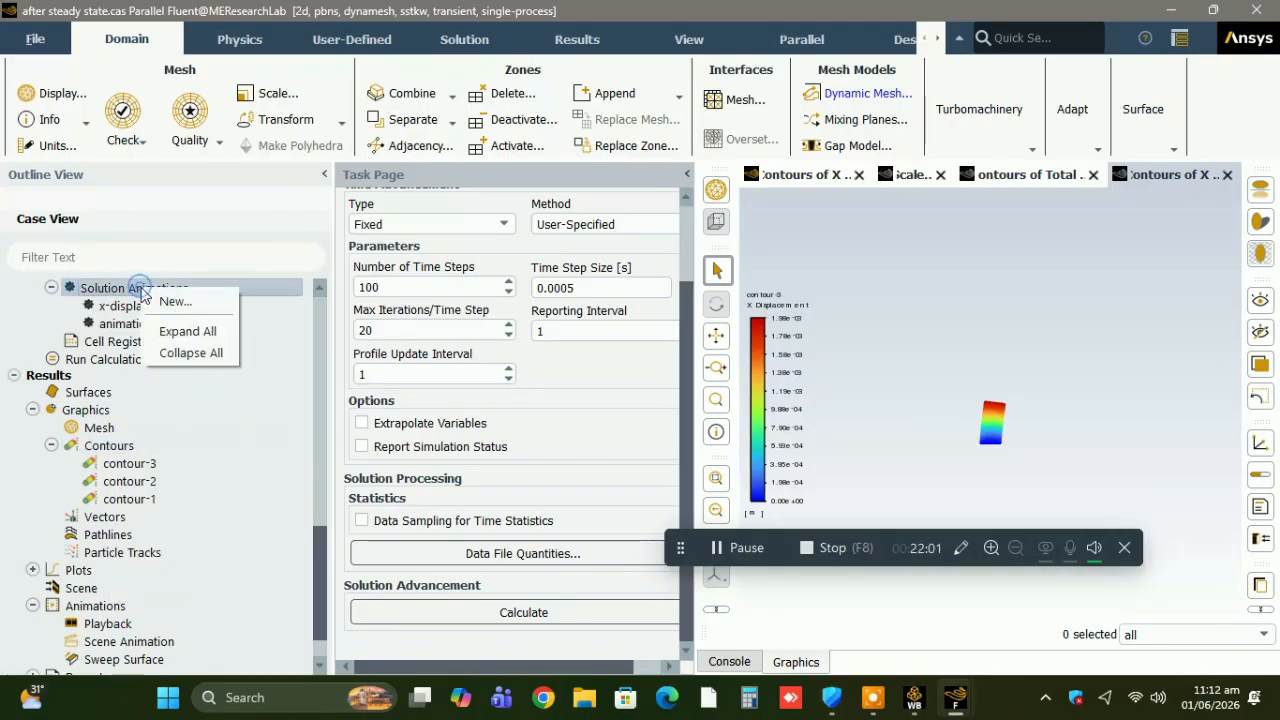
click(168, 302)
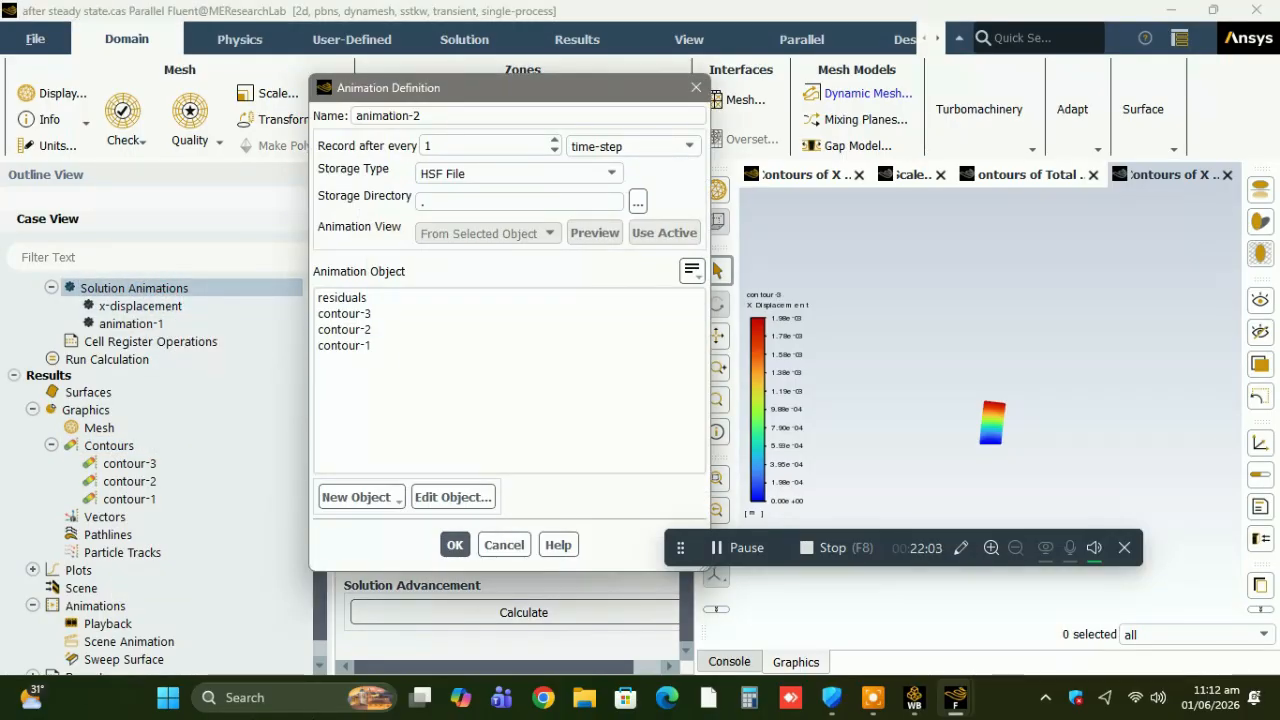
click(357, 497)
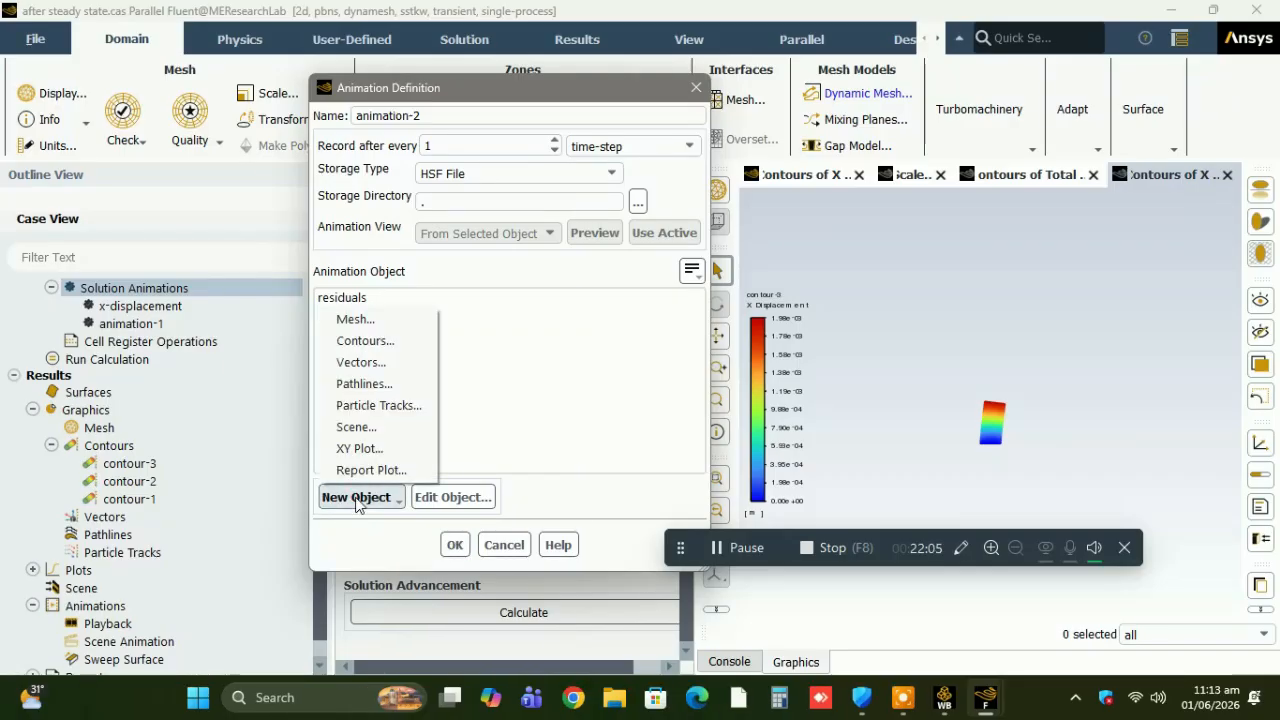
click(501, 545)
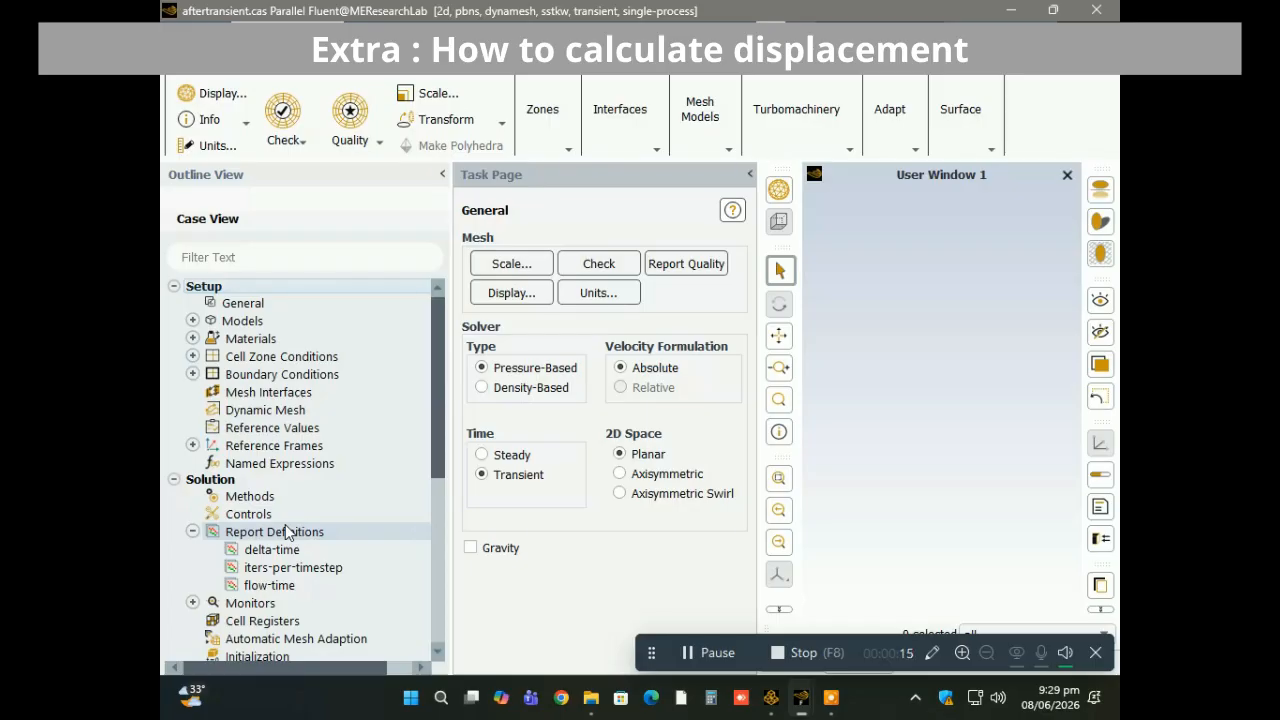
Start a new Facet Maximum surface report definition with the field variable set to Structure, Total Displacement.
right_click(286, 531)
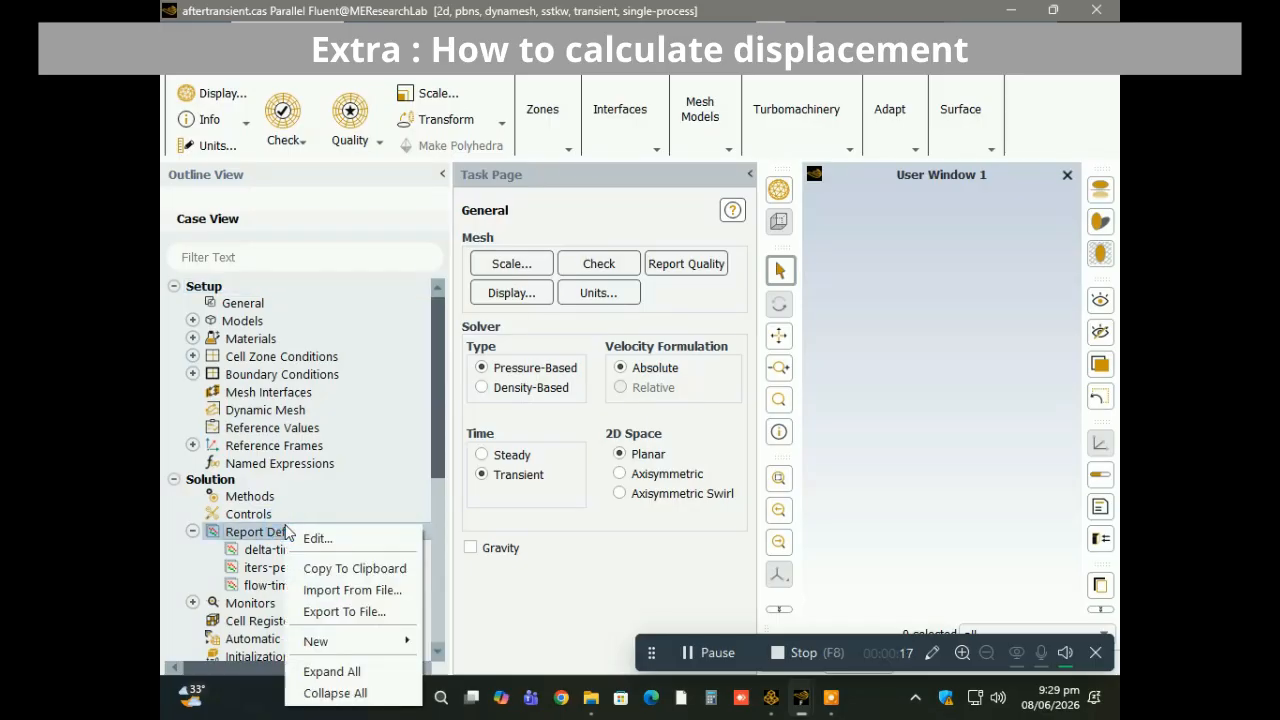
mouse_move(378, 640)
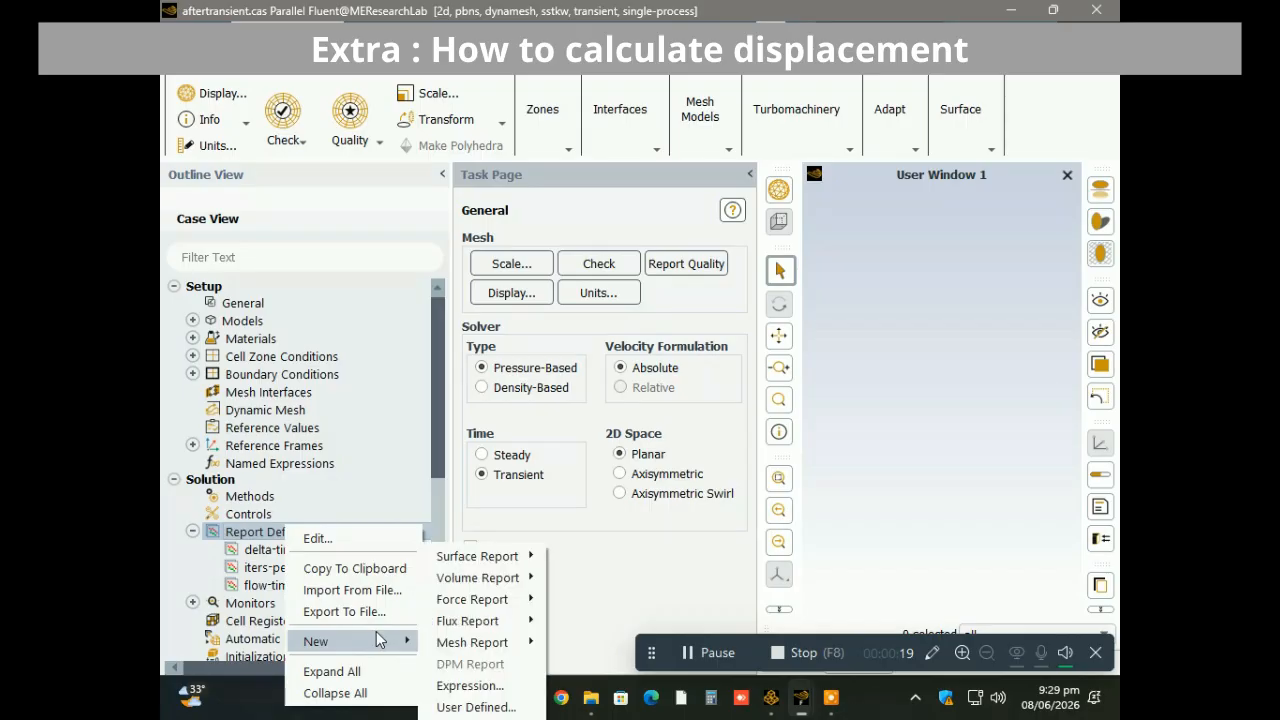
mouse_move(510, 601)
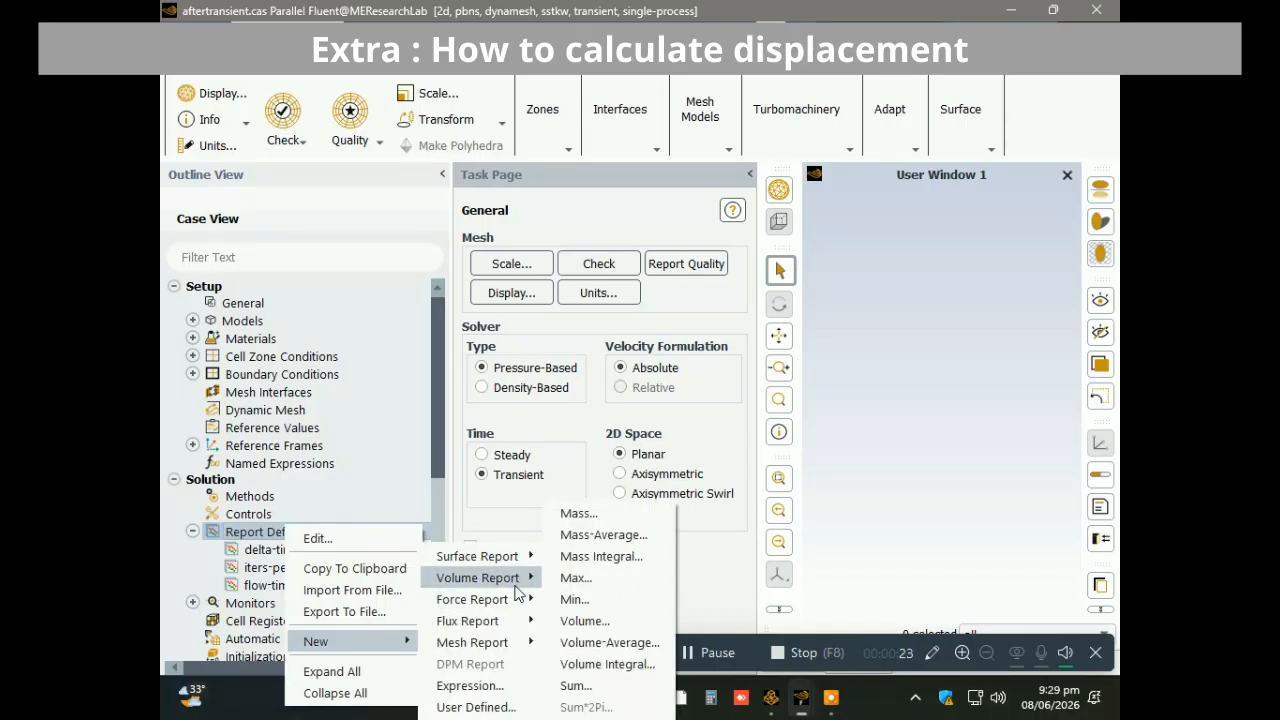
mouse_move(529, 563)
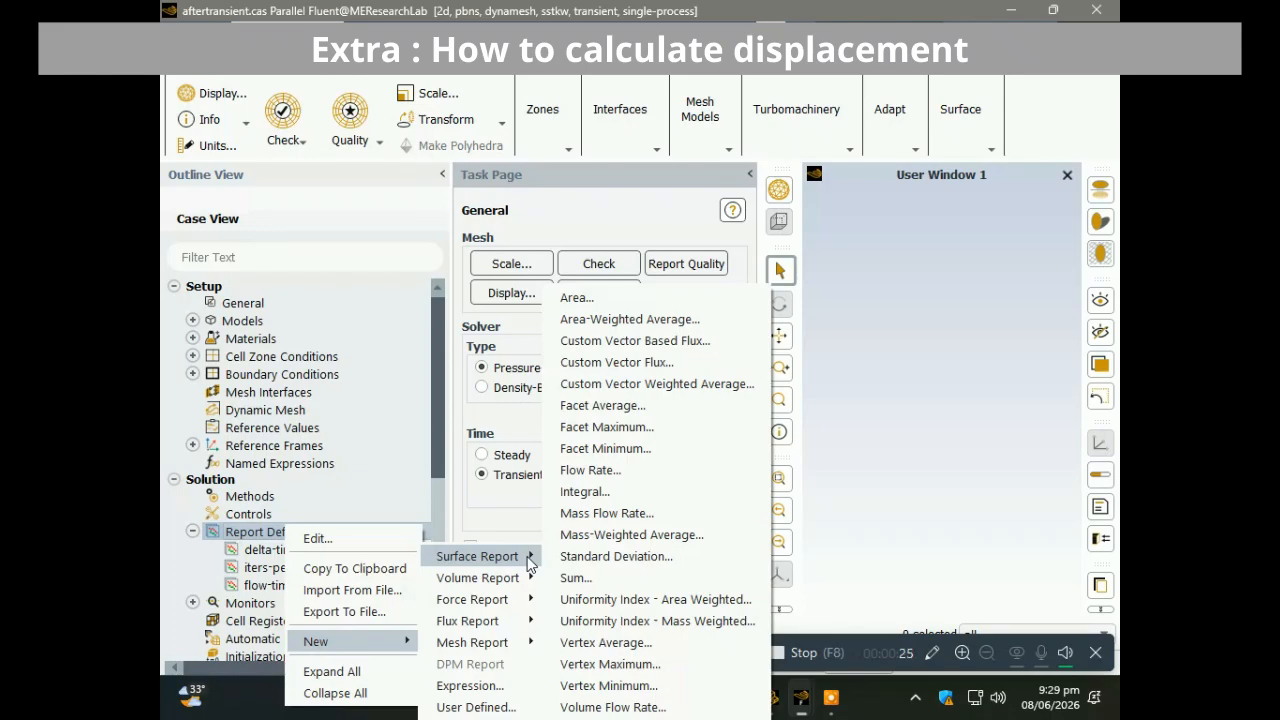
click(592, 433)
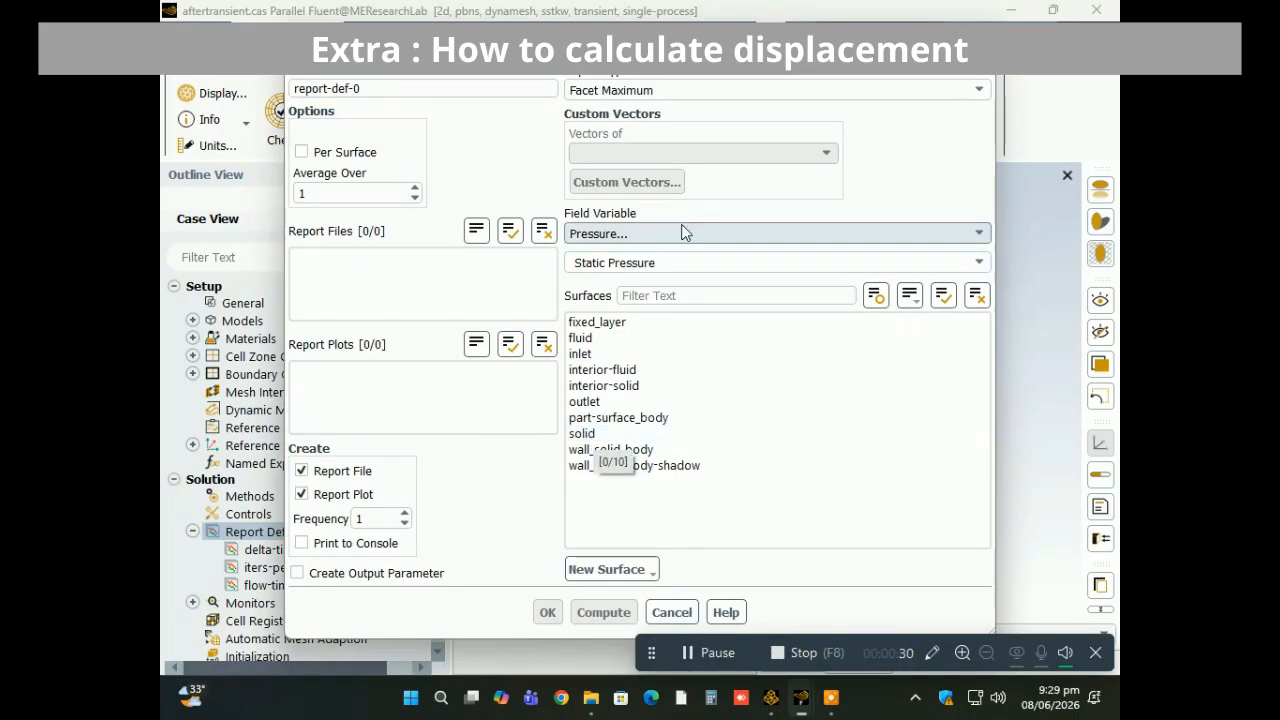
click(640, 90)
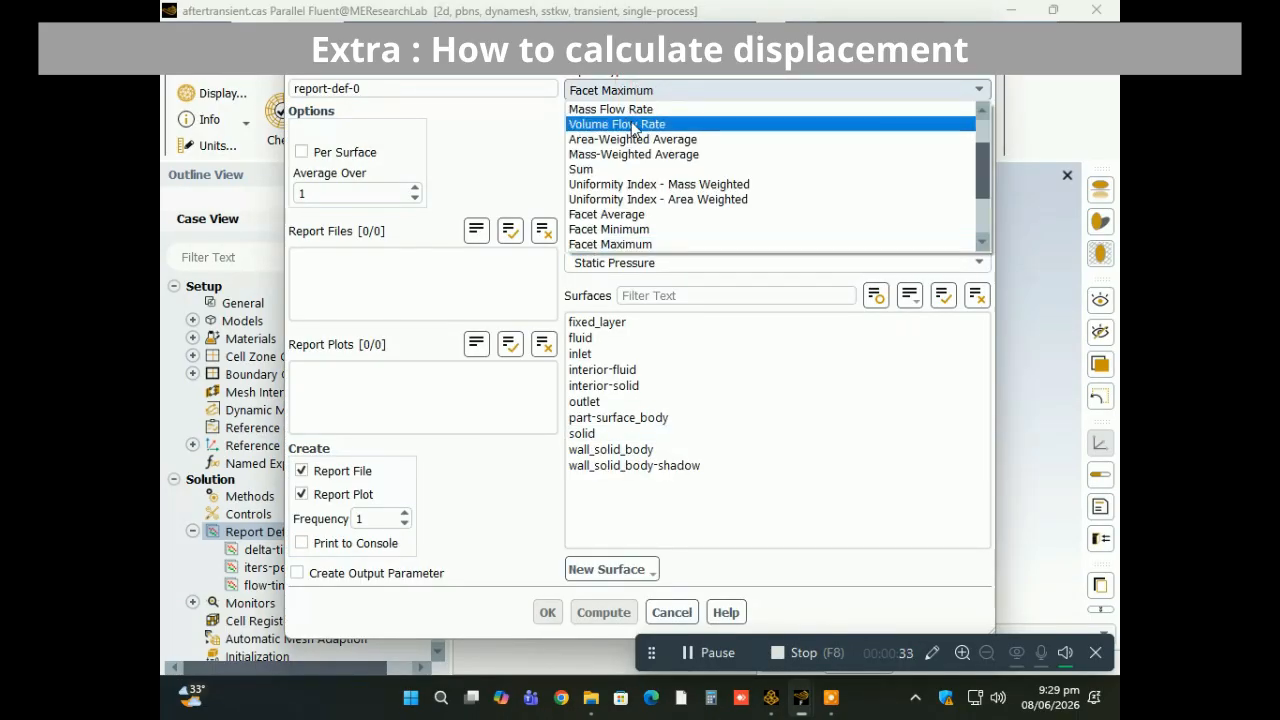
click(642, 91)
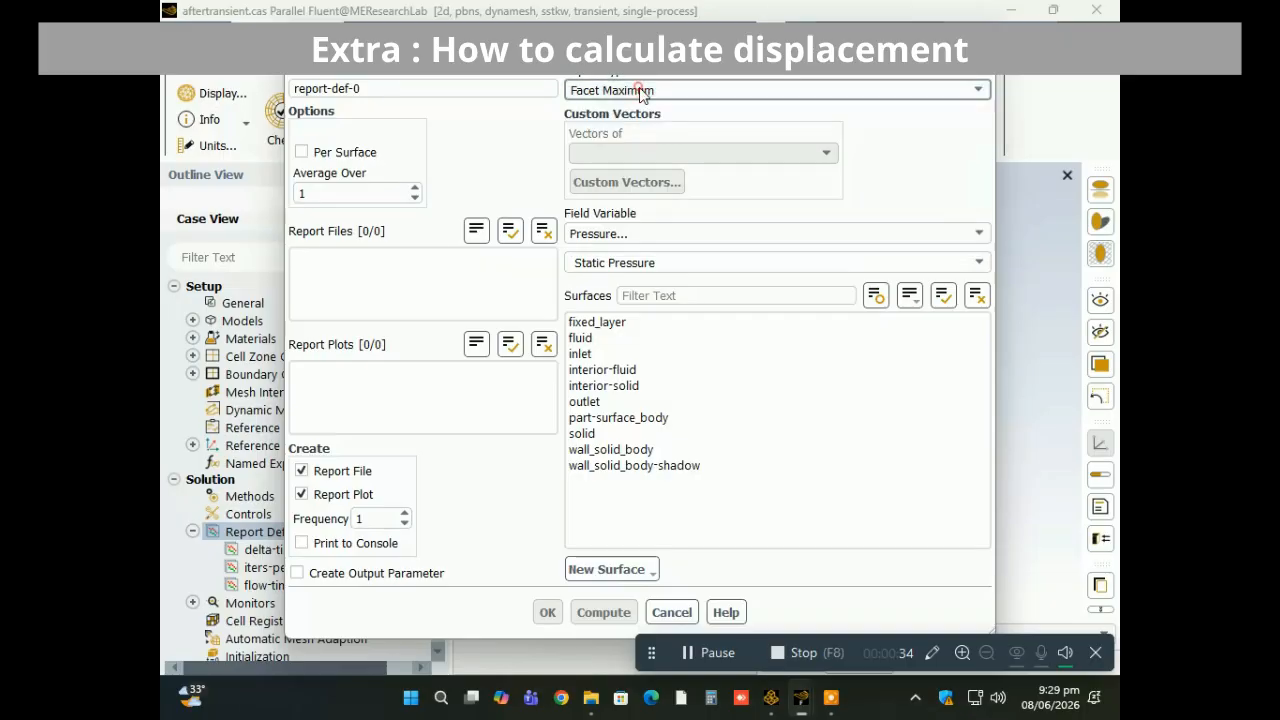
click(637, 232)
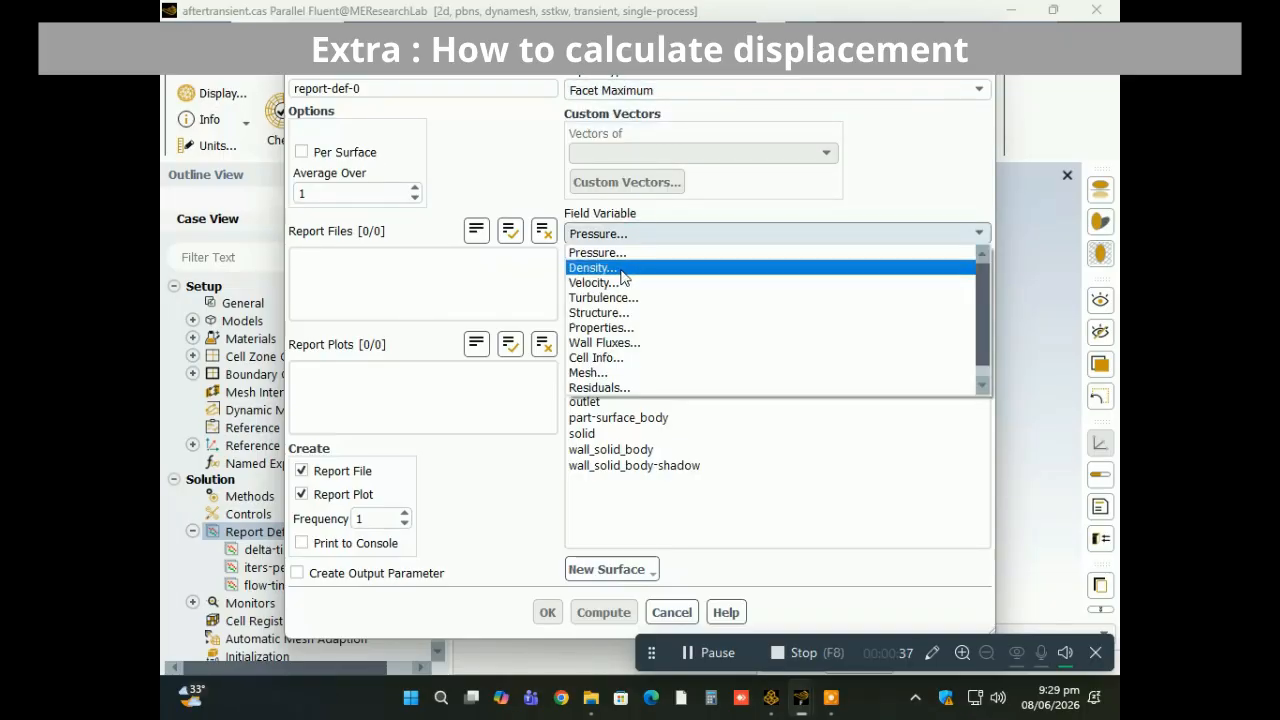
click(820, 313)
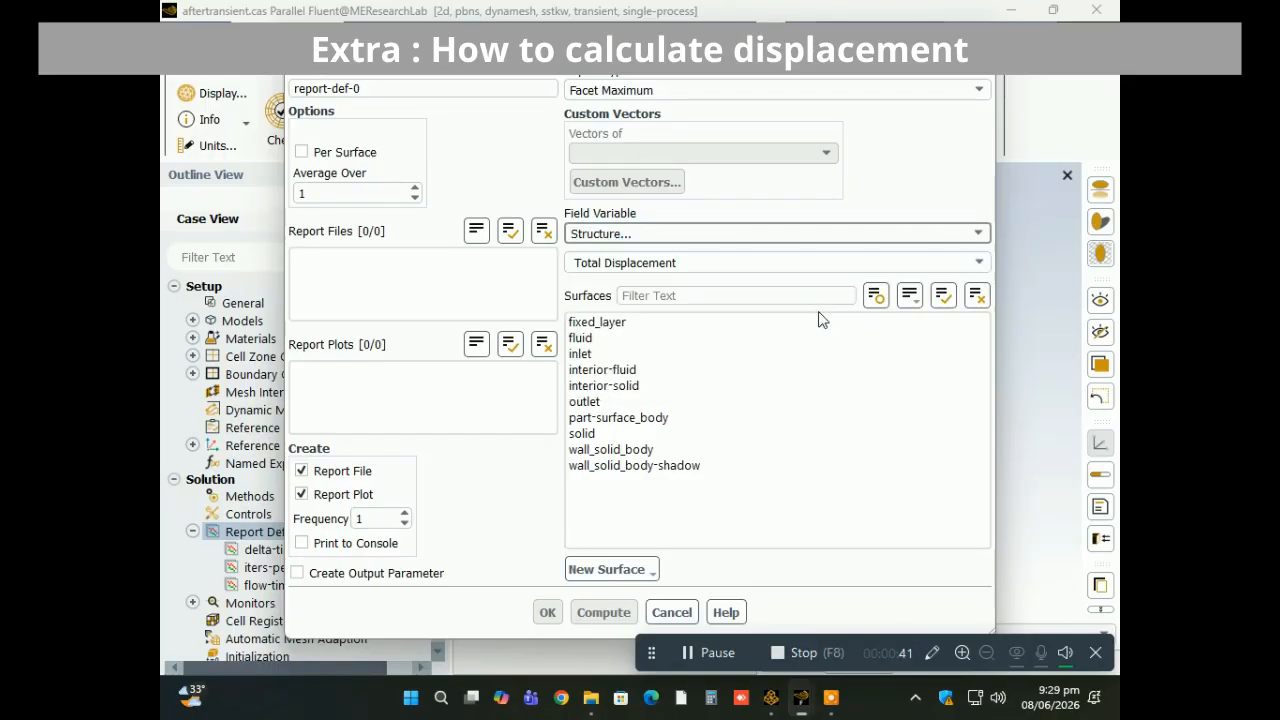
Compute the facet maximum total displacement on wall_solid_body with the console output in view.
click(644, 455)
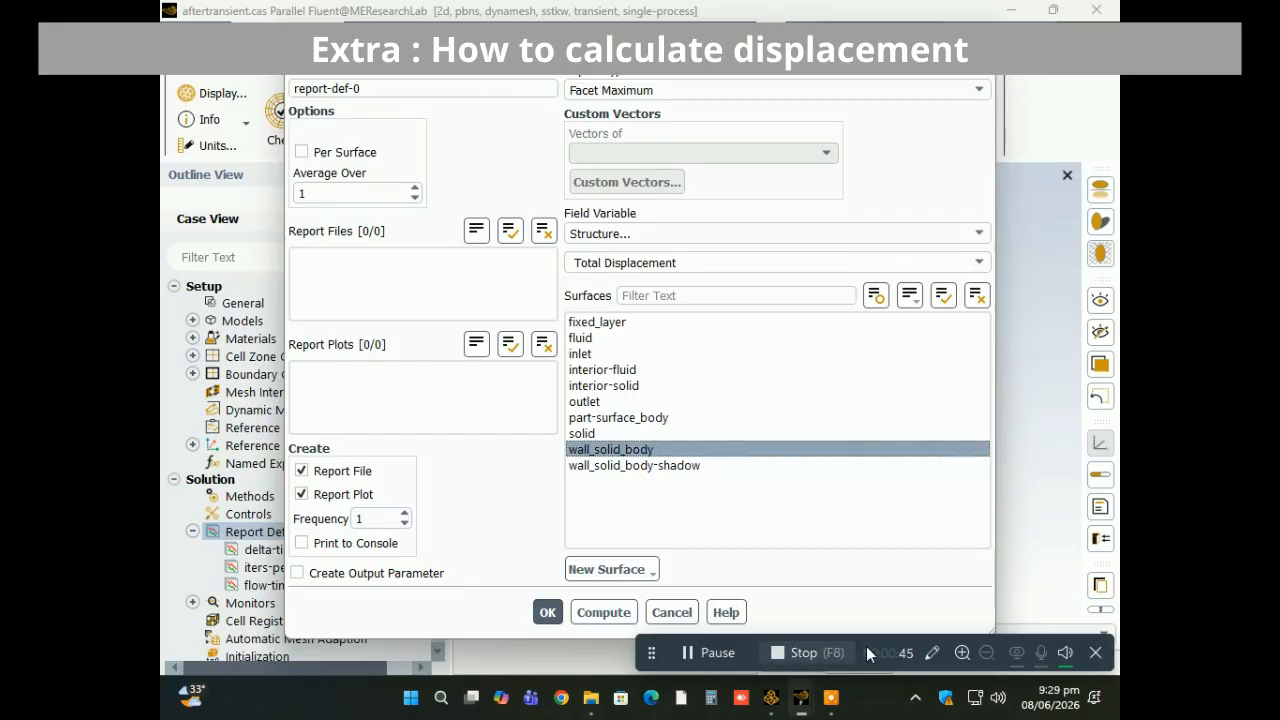
drag(868, 644, 884, 539)
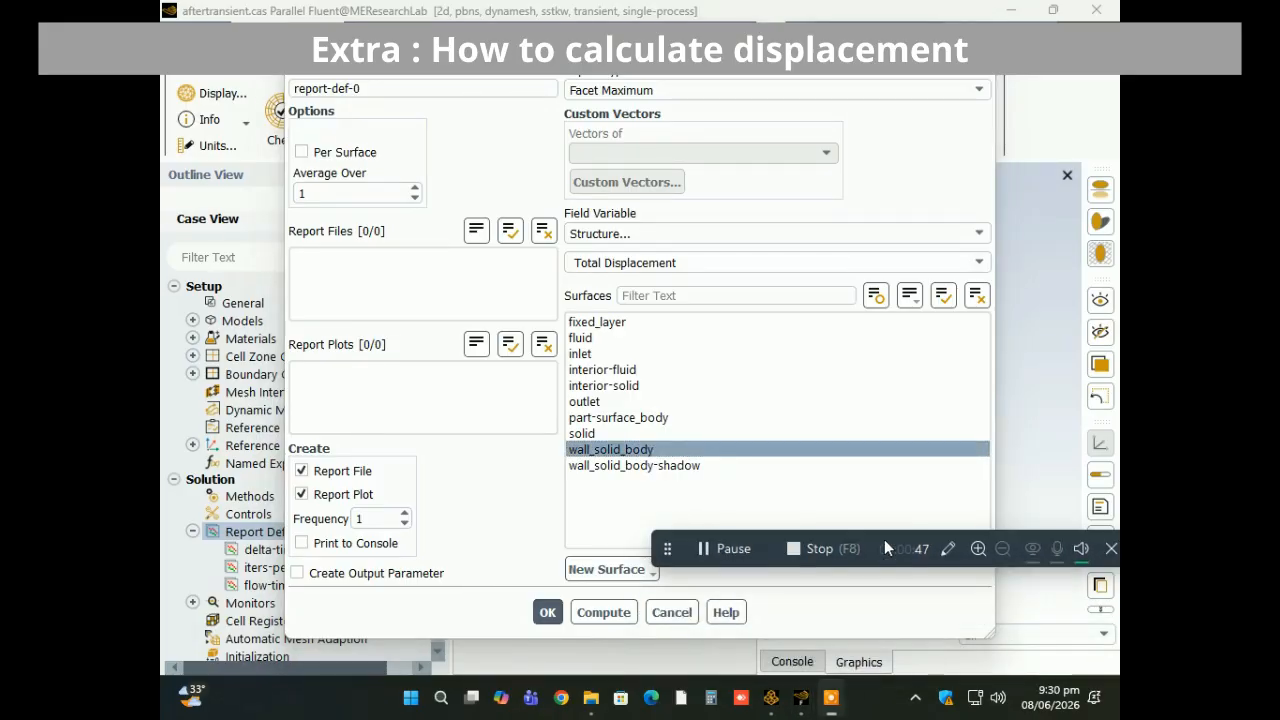
click(792, 662)
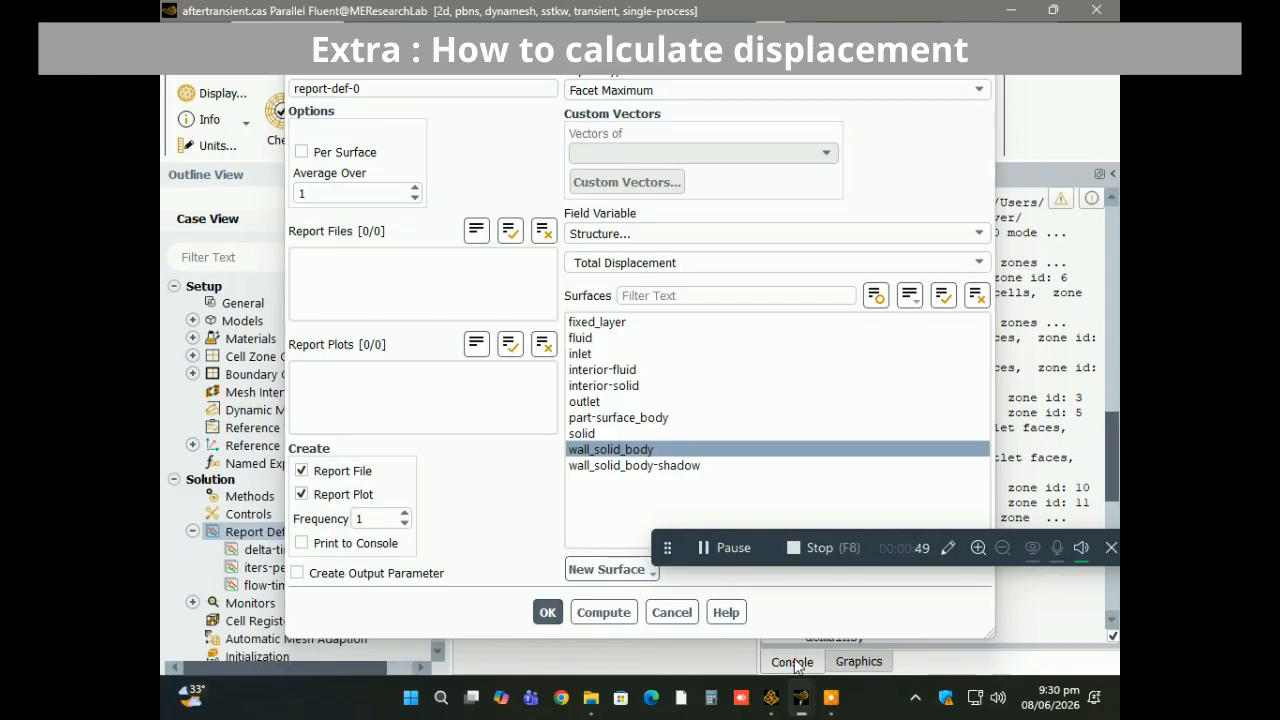
drag(700, 45, 666, 20)
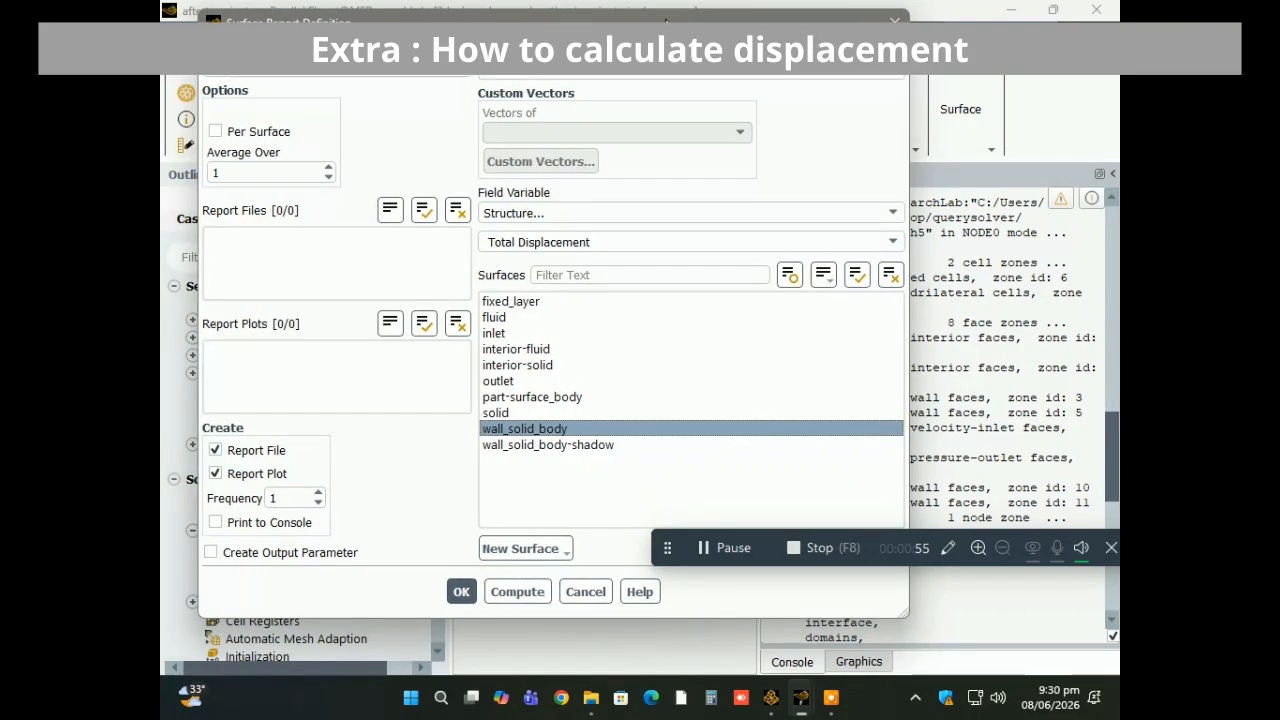
click(517, 592)
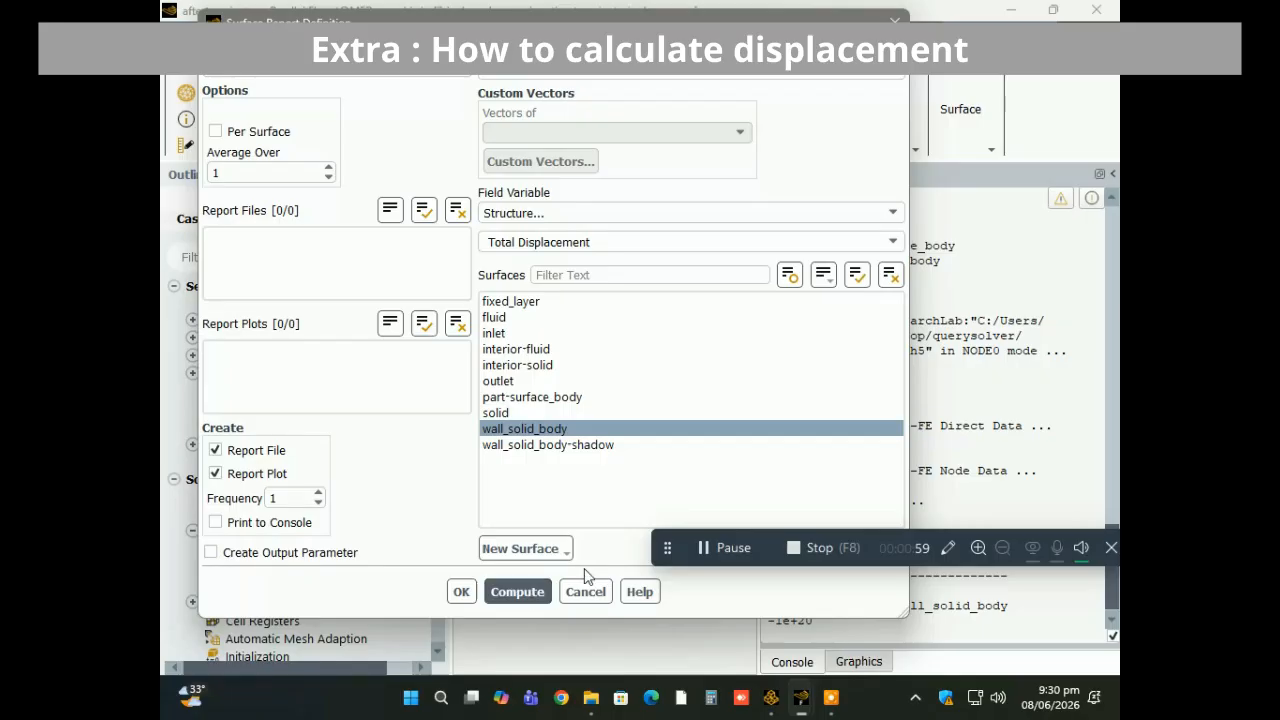
Replace the selected surface with wall_solid_body-shadow and compute its facet maximum total displacement.
click(890, 276)
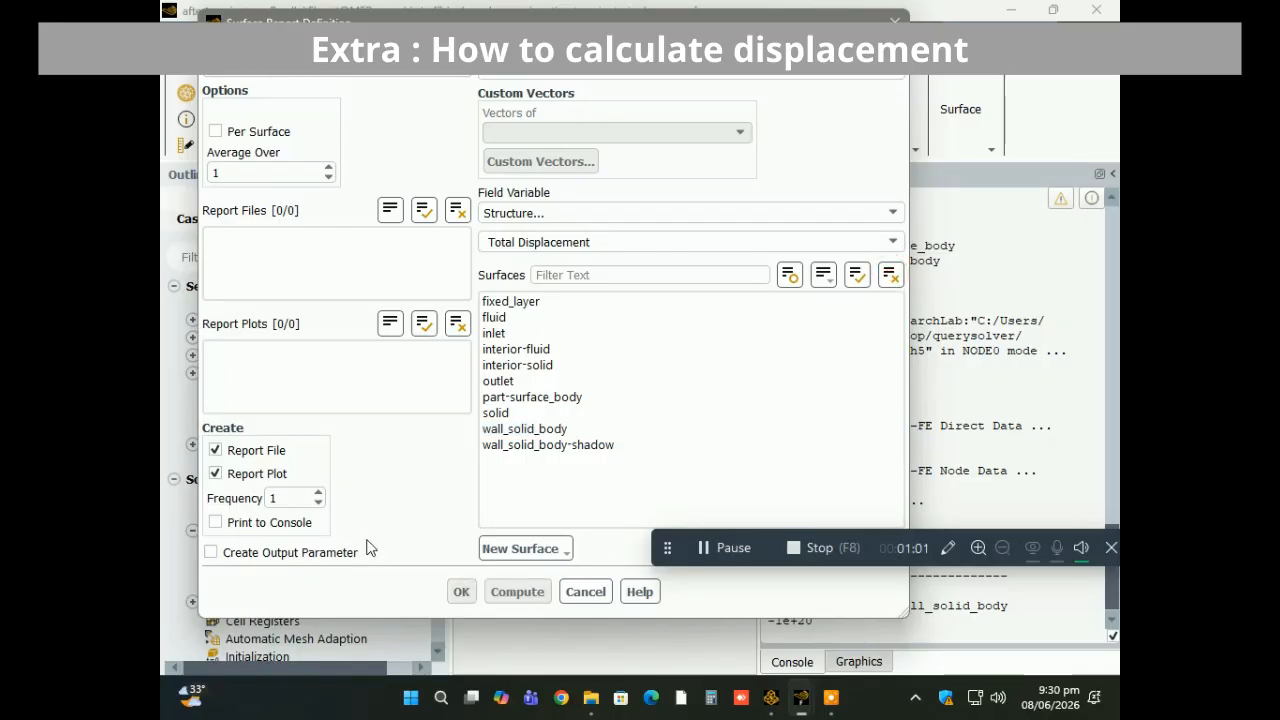
click(505, 449)
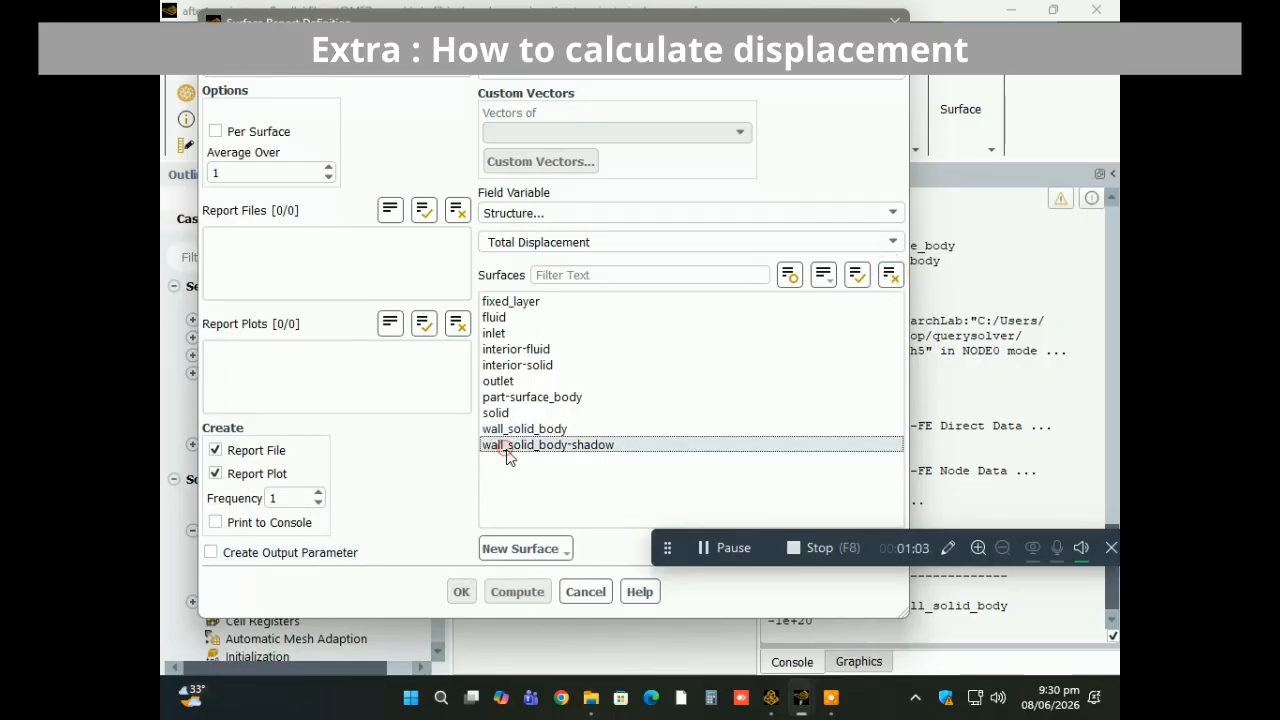
click(525, 593)
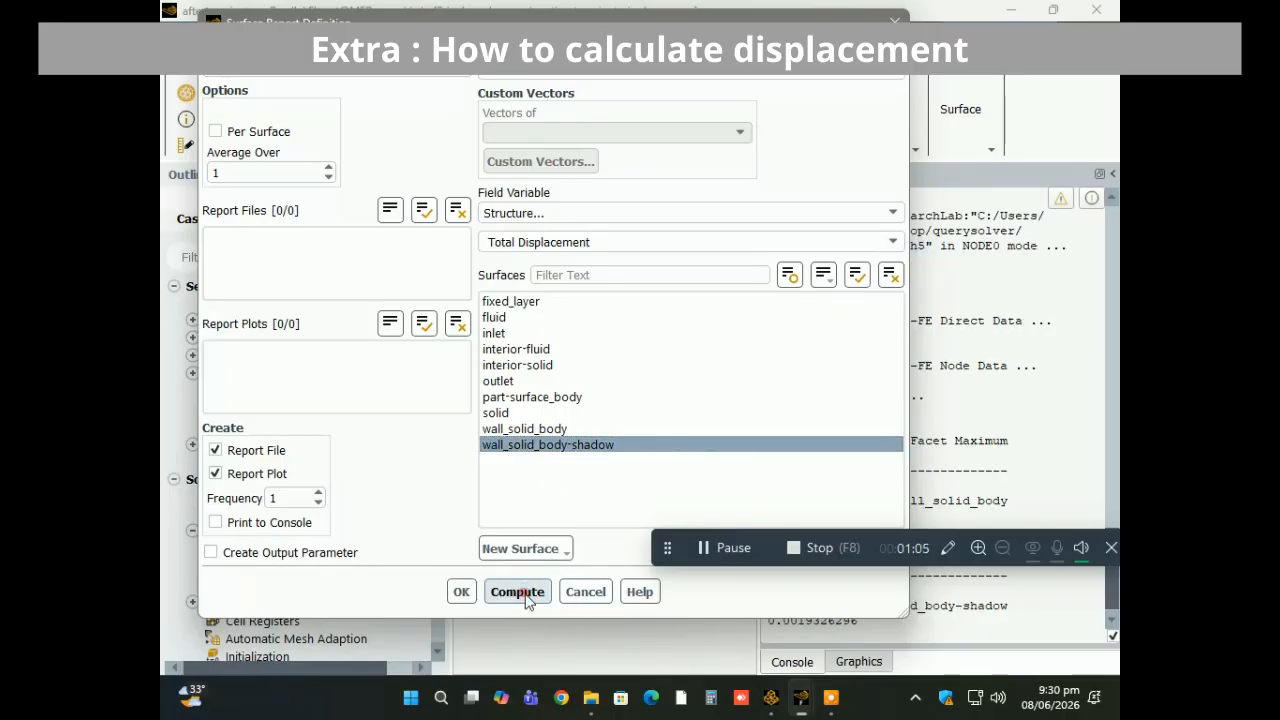
Make interior-solid the only selected surface and compute its facet maximum total displacement.
click(890, 275)
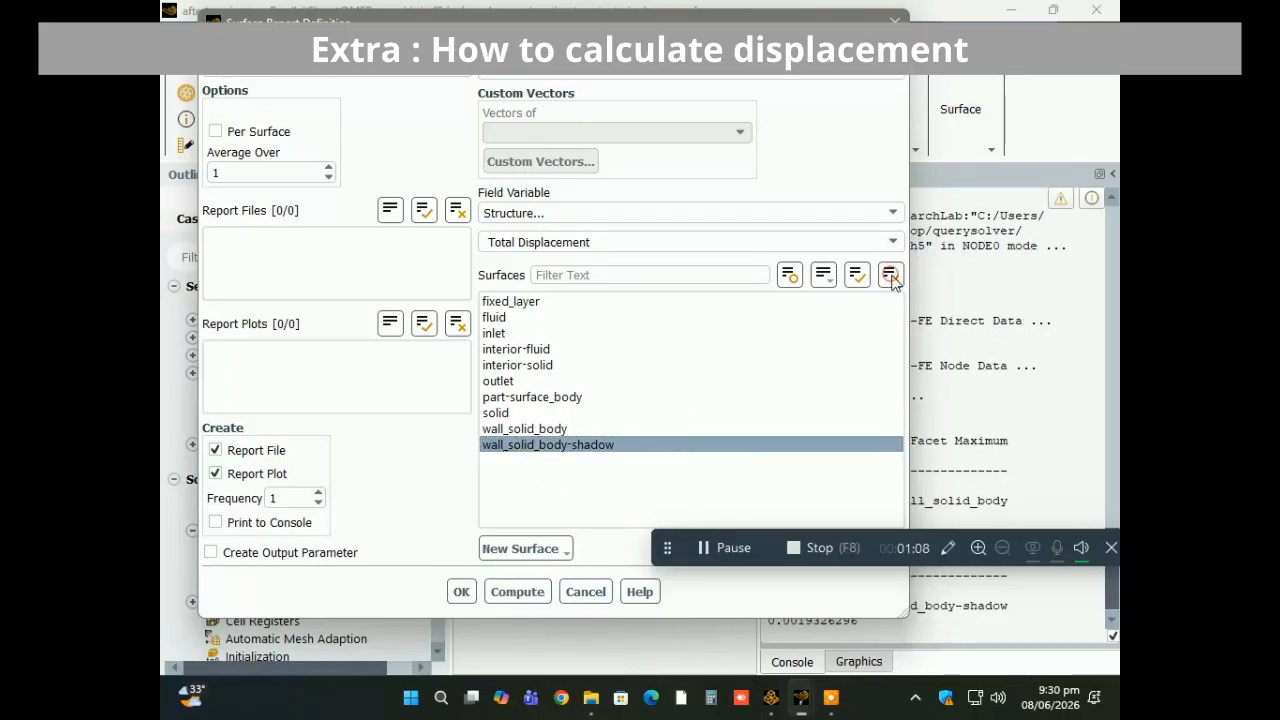
click(540, 367)
click(517, 592)
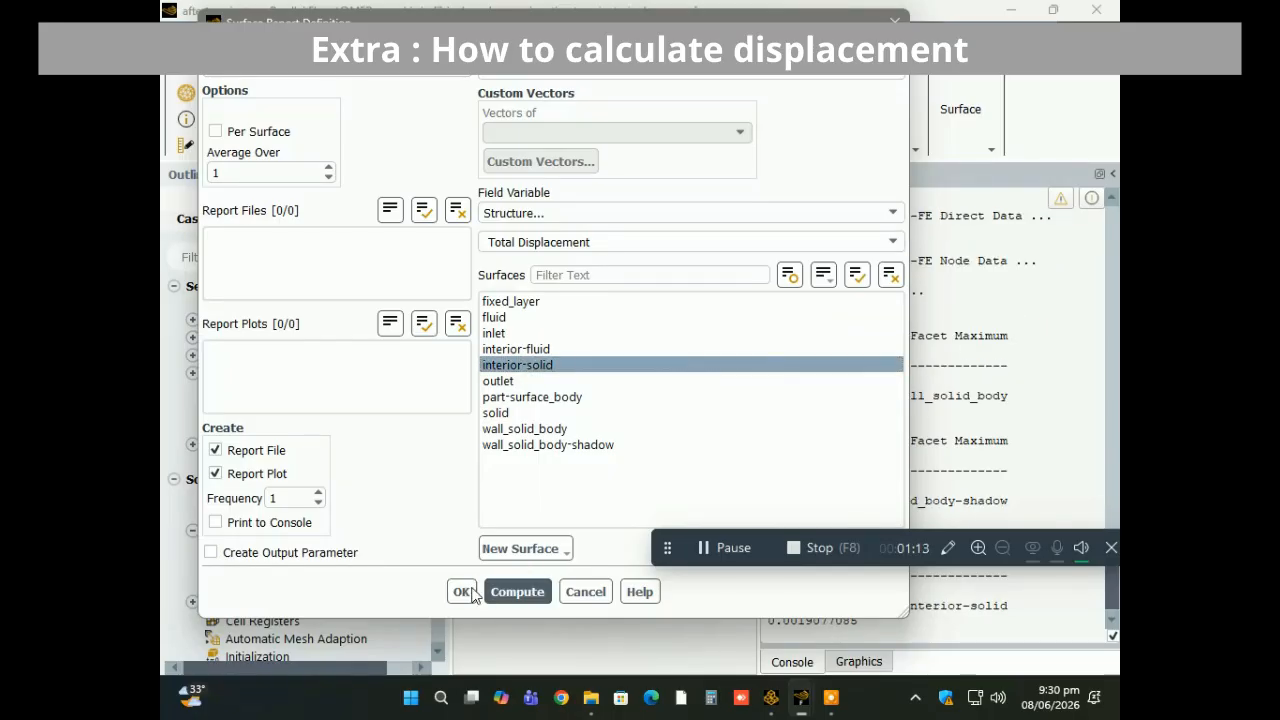
click(543, 368)
click(541, 369)
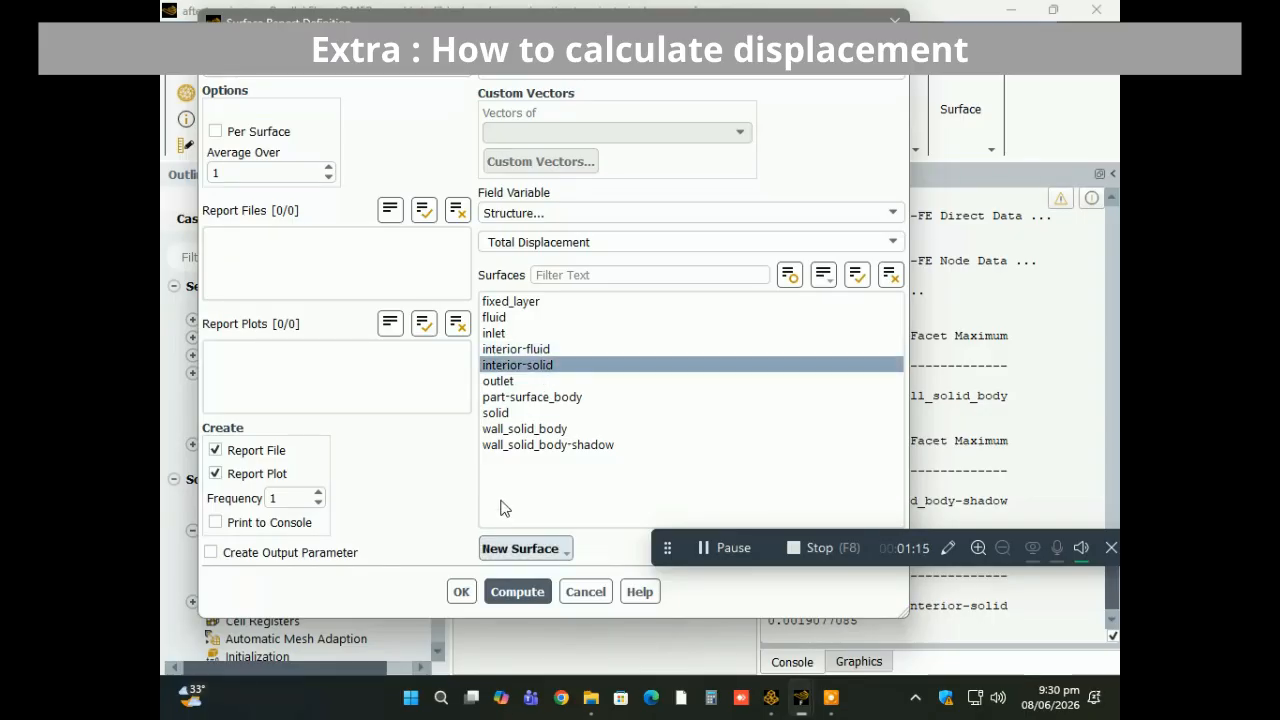
Change the report's field variable to X Displacement and compute the facet maximum for interior-solid.
click(889, 241)
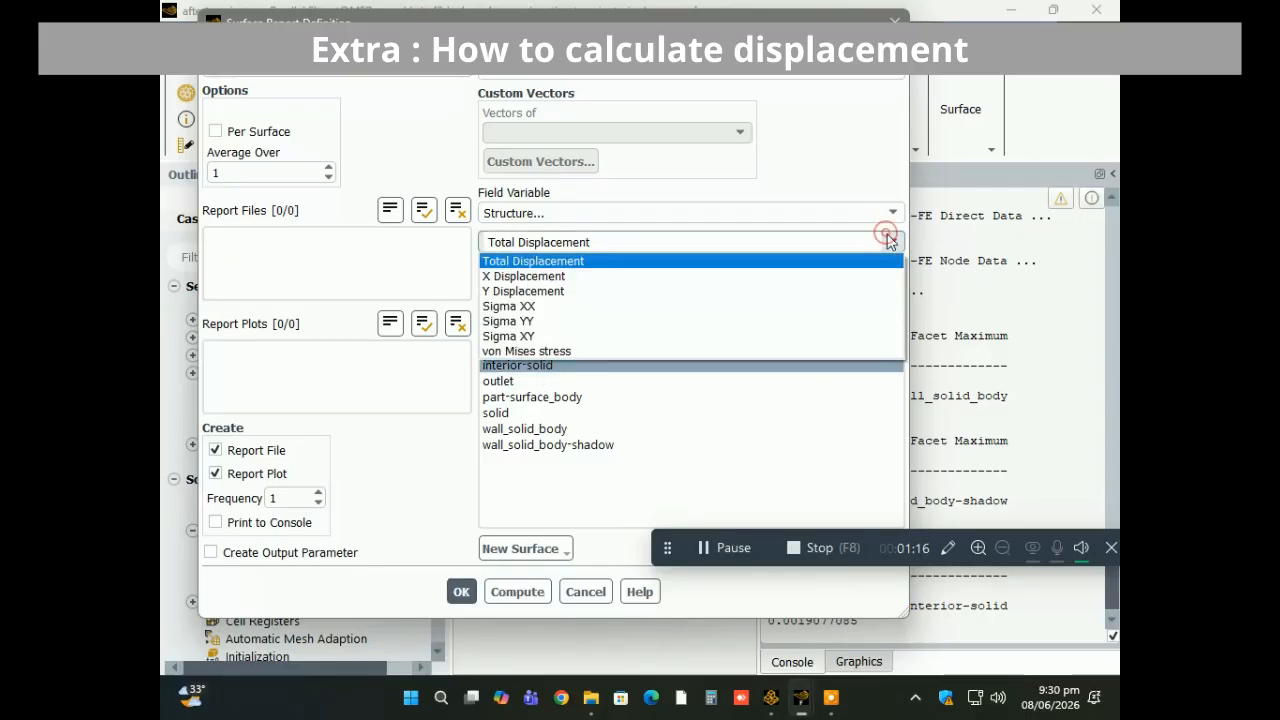
click(649, 284)
click(521, 593)
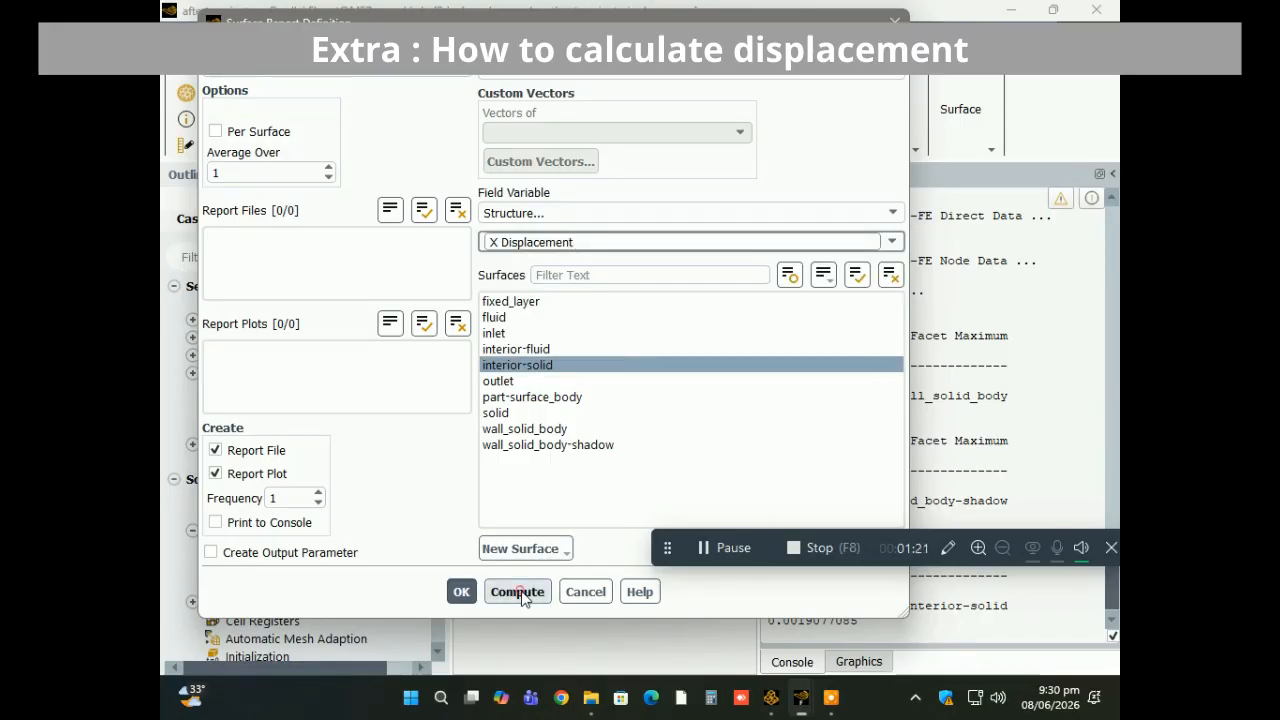
click(519, 592)
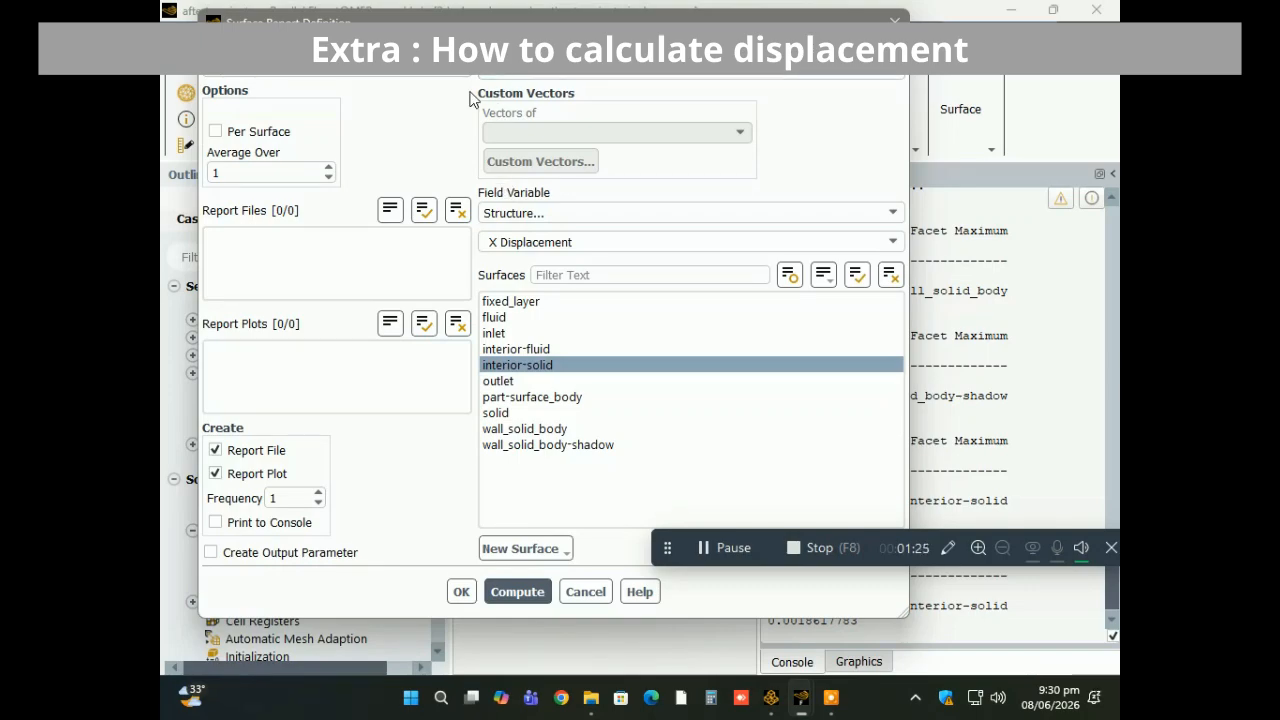
Switch the report type to Area-Weighted Average, compute it for interior-solid, and save the definition as x-displacement.
click(538, 74)
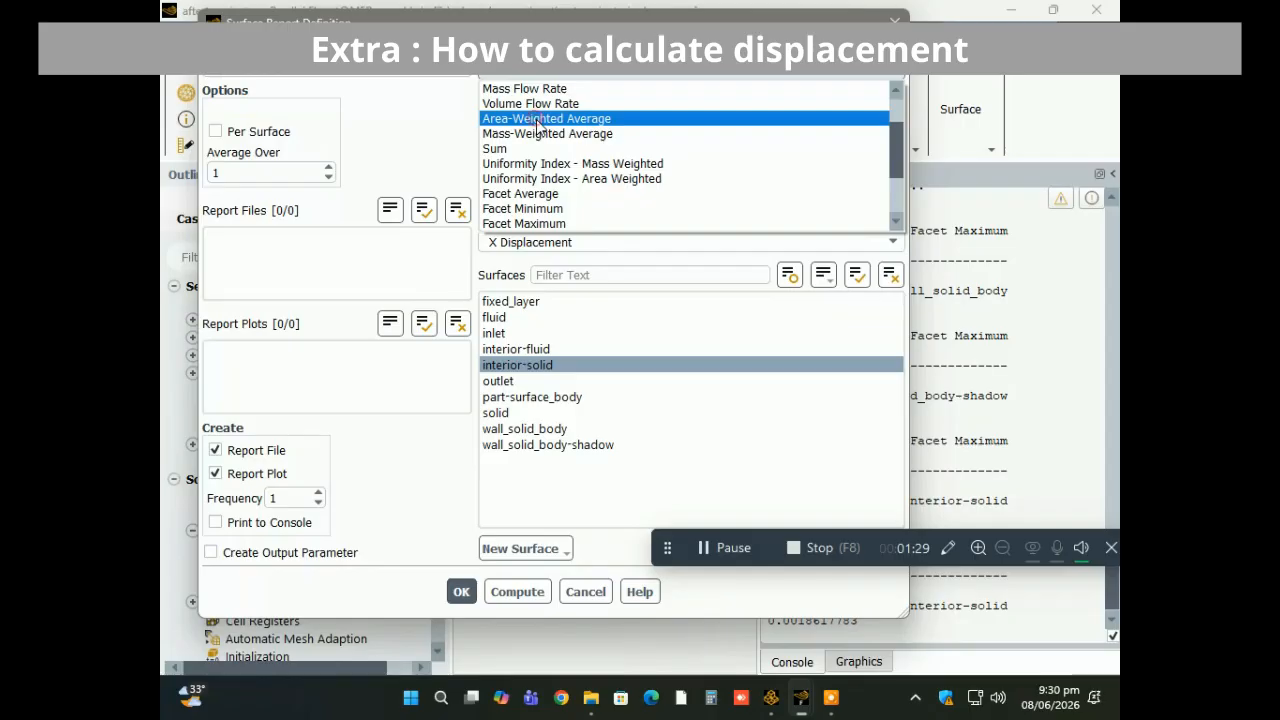
click(537, 119)
click(515, 589)
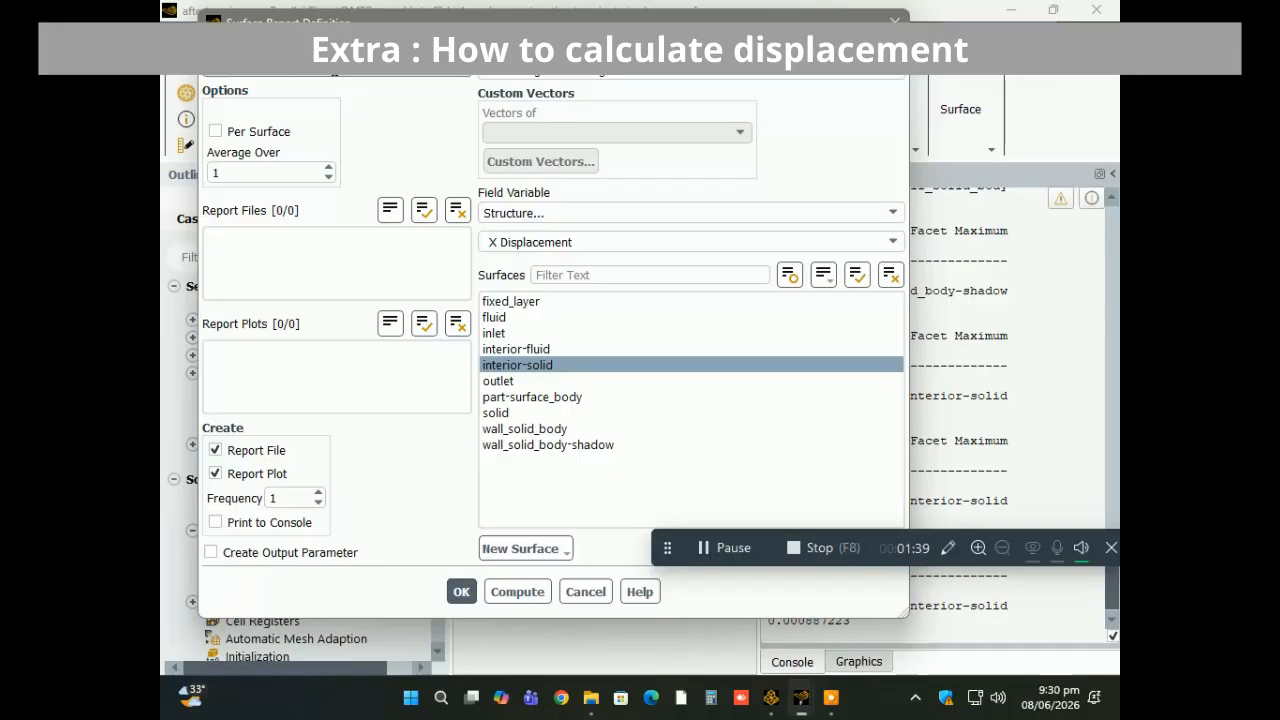
click(461, 592)
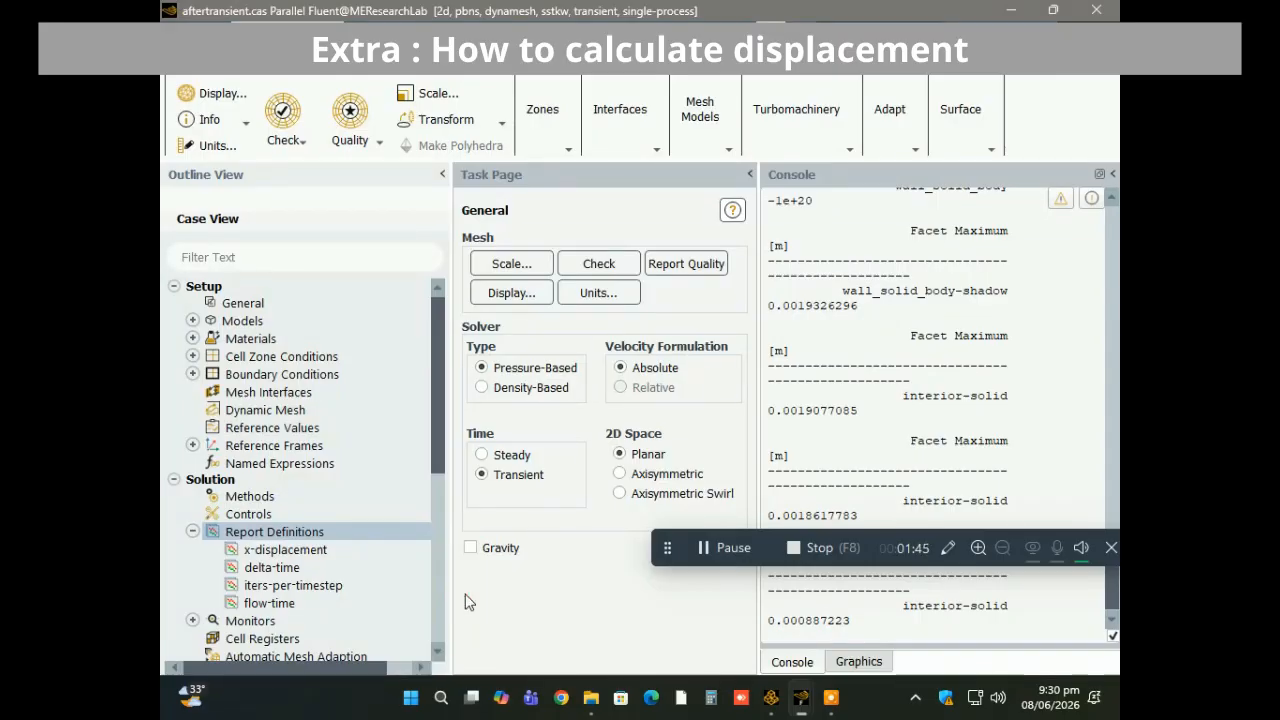
Create a facet maximum surface report named max-displacement-in-x-direc for X Displacement on interior-solid, with a report file and plot.
right_click(325, 538)
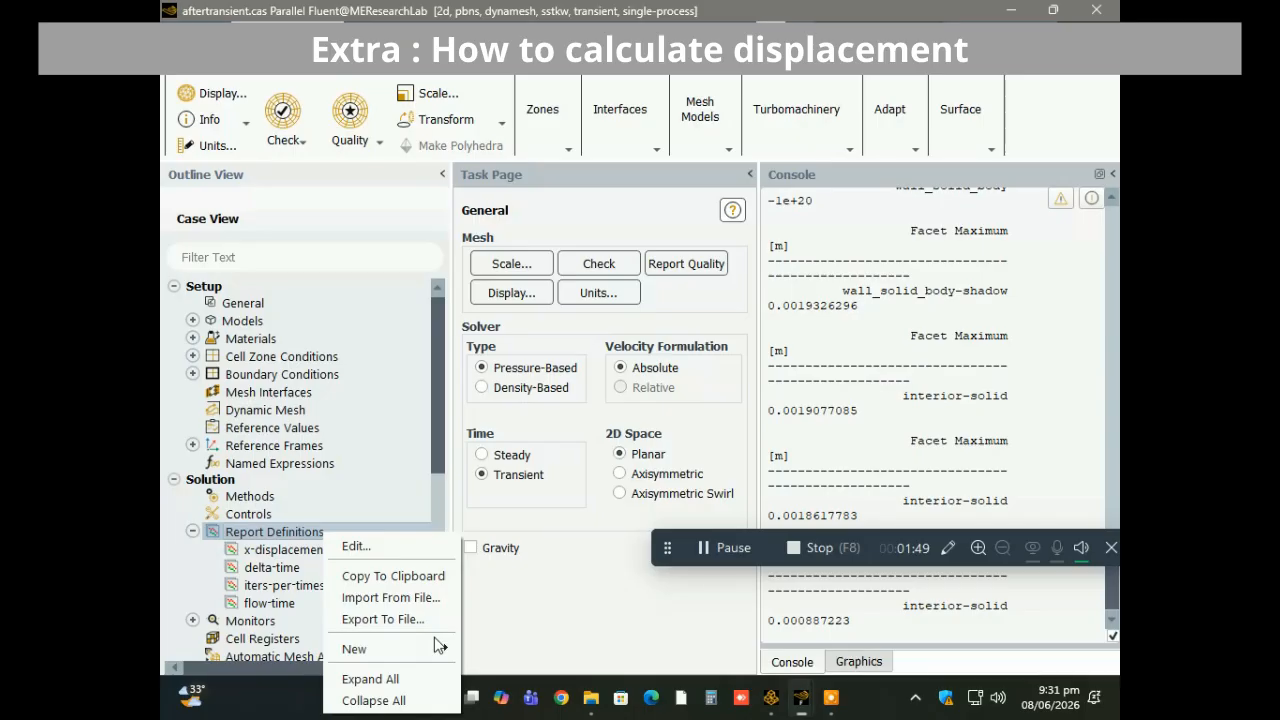
mouse_move(440, 648)
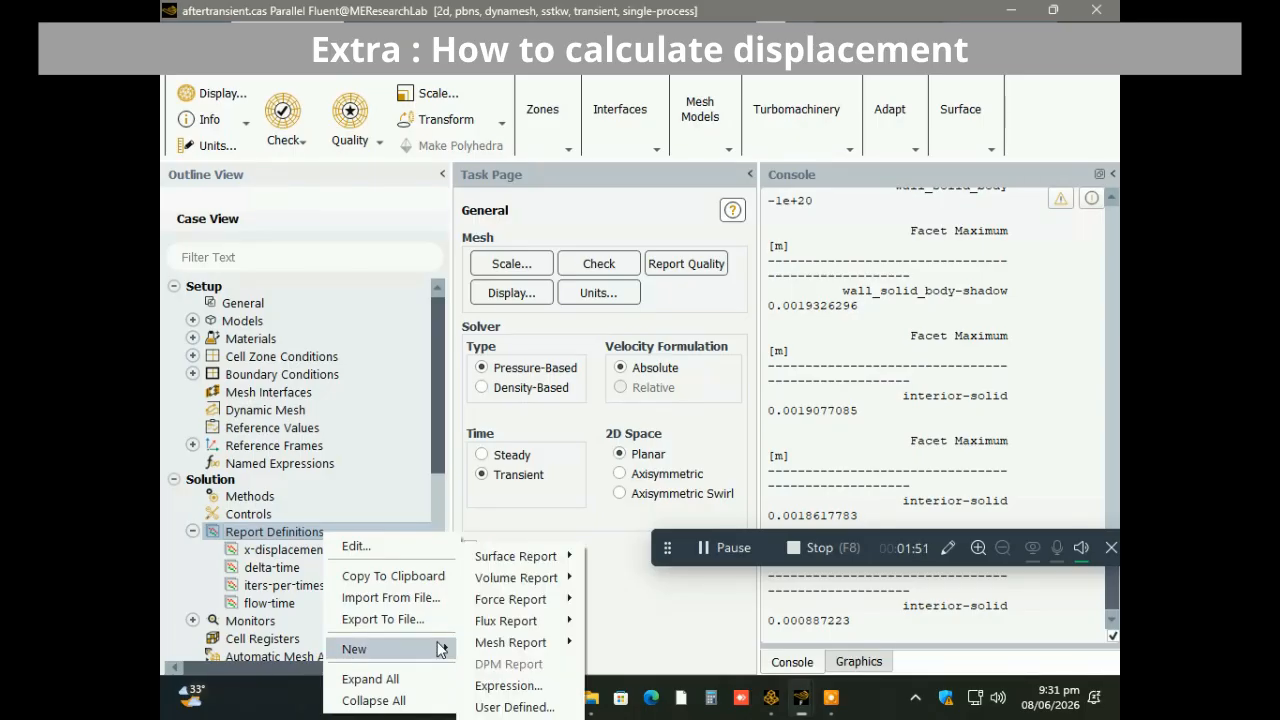
mouse_move(548, 560)
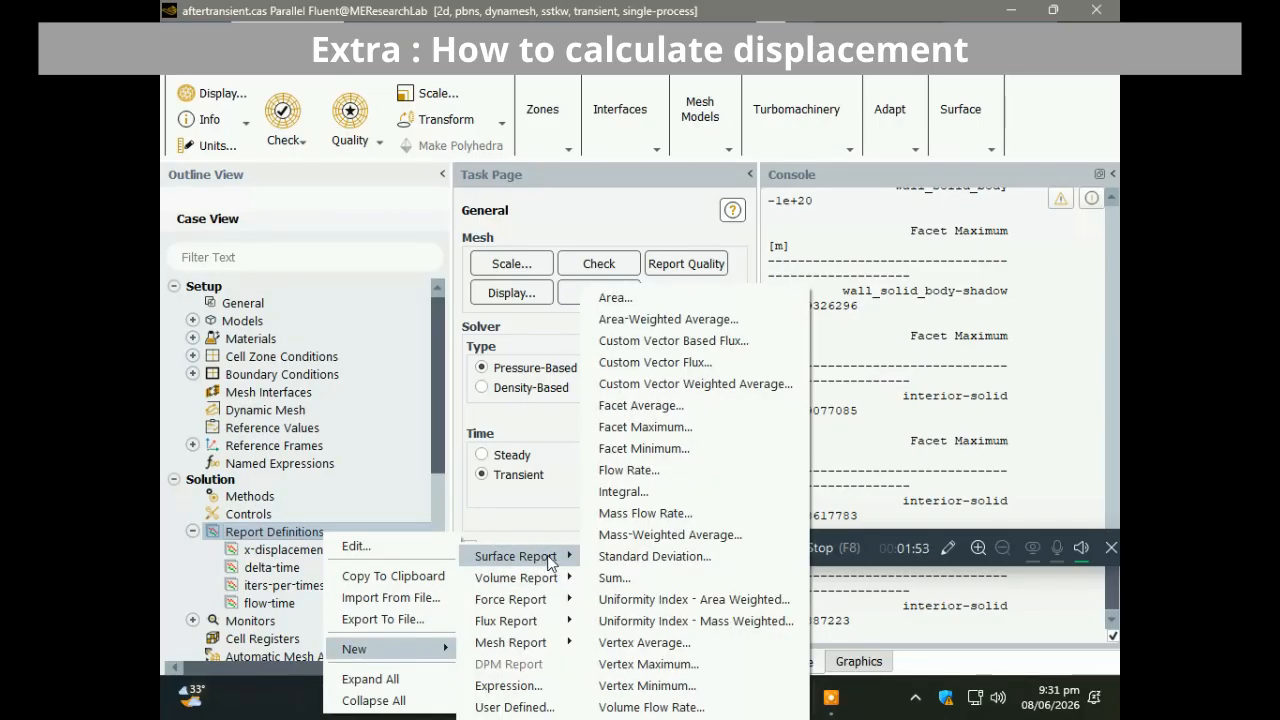
click(659, 424)
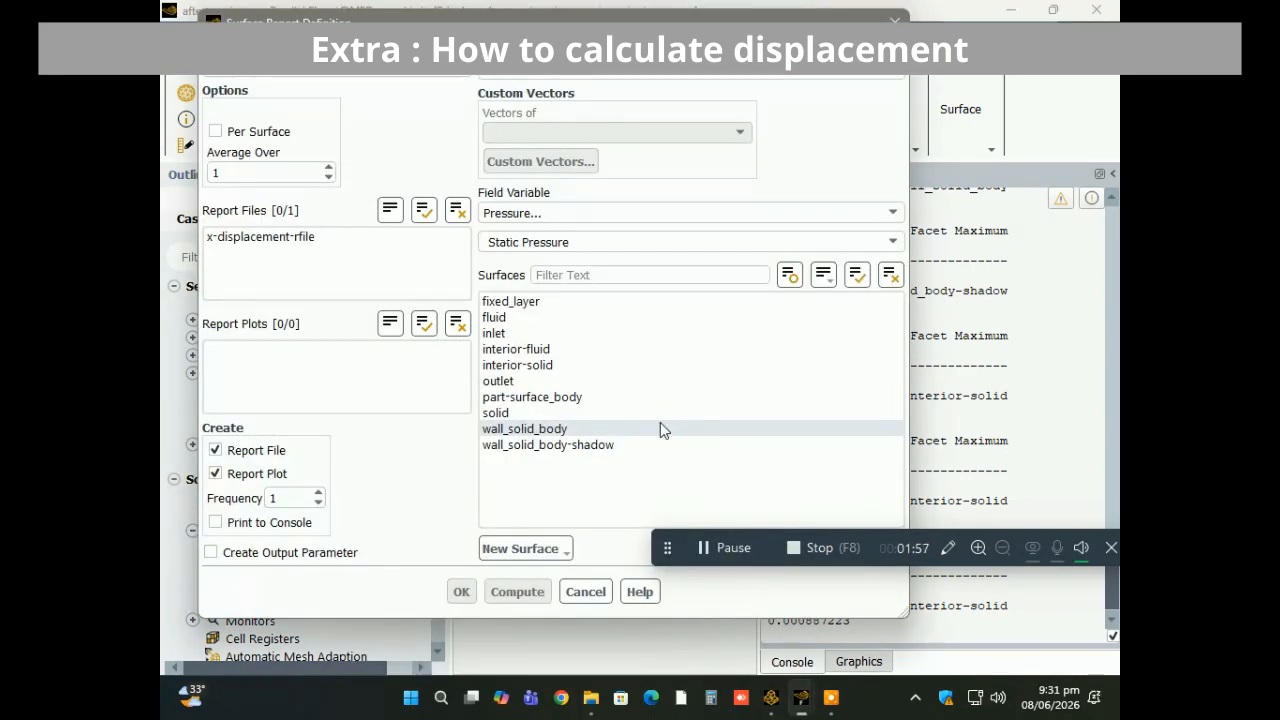
click(535, 212)
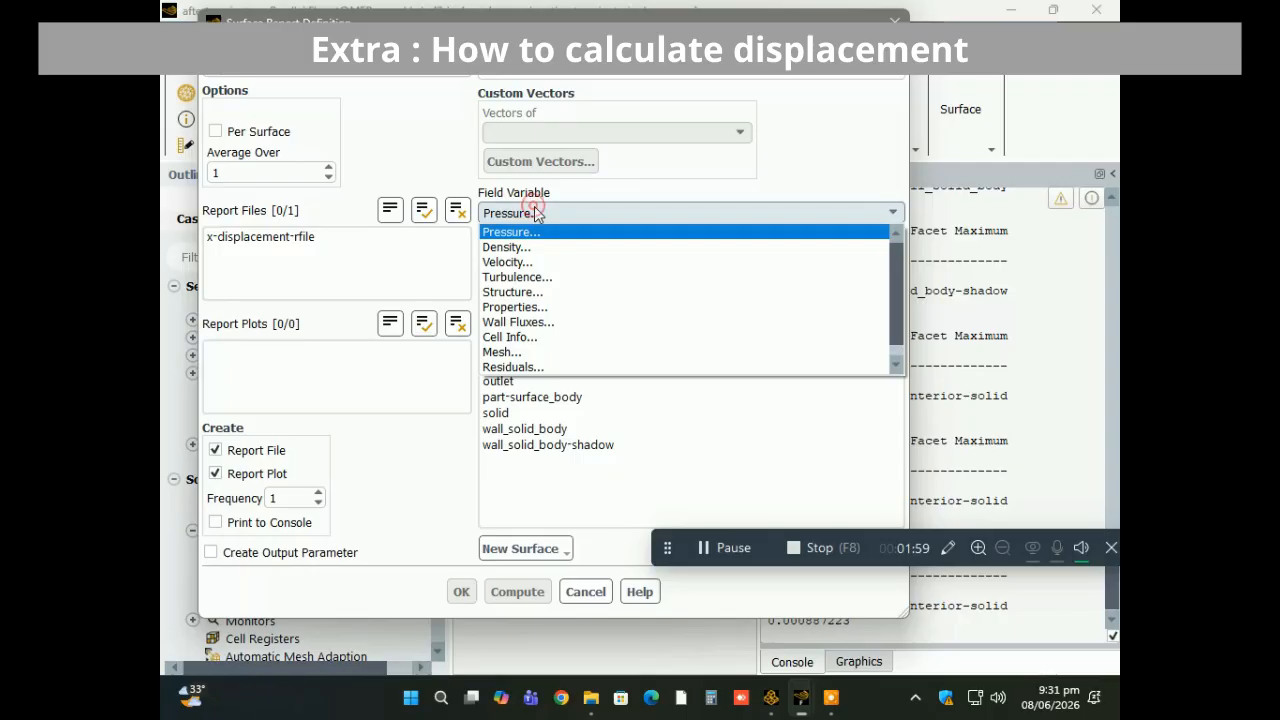
click(535, 292)
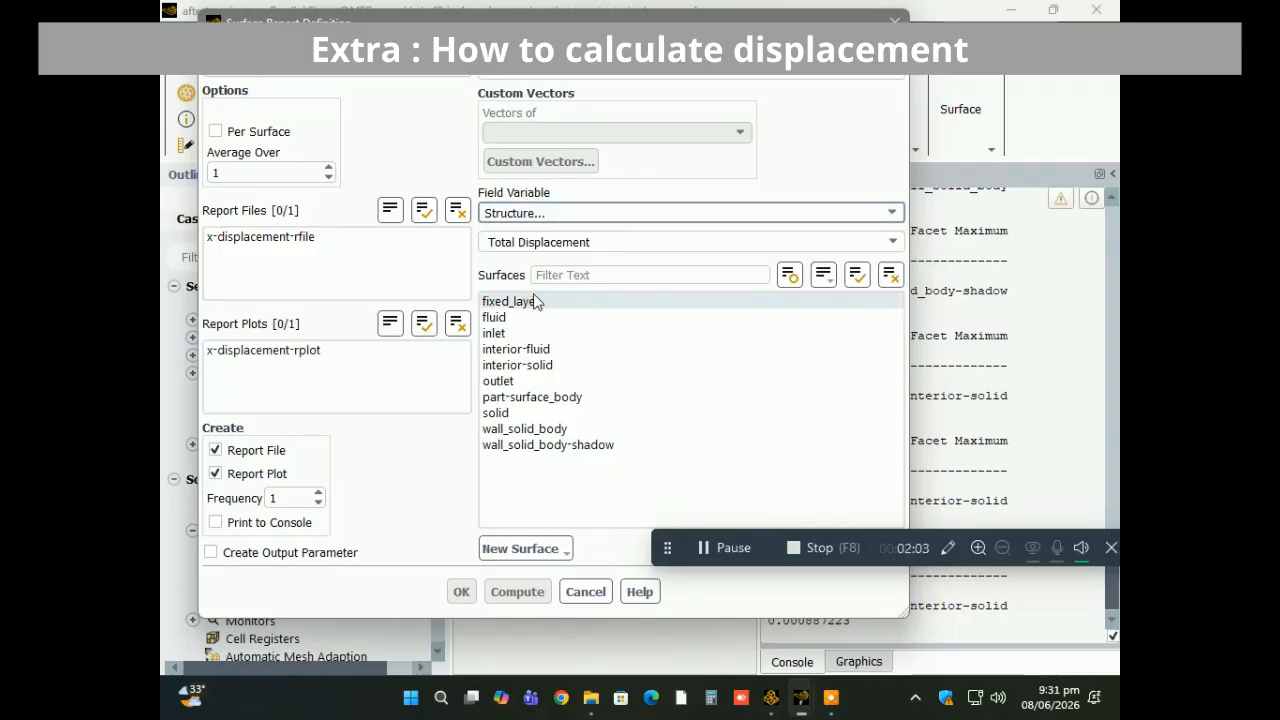
click(893, 243)
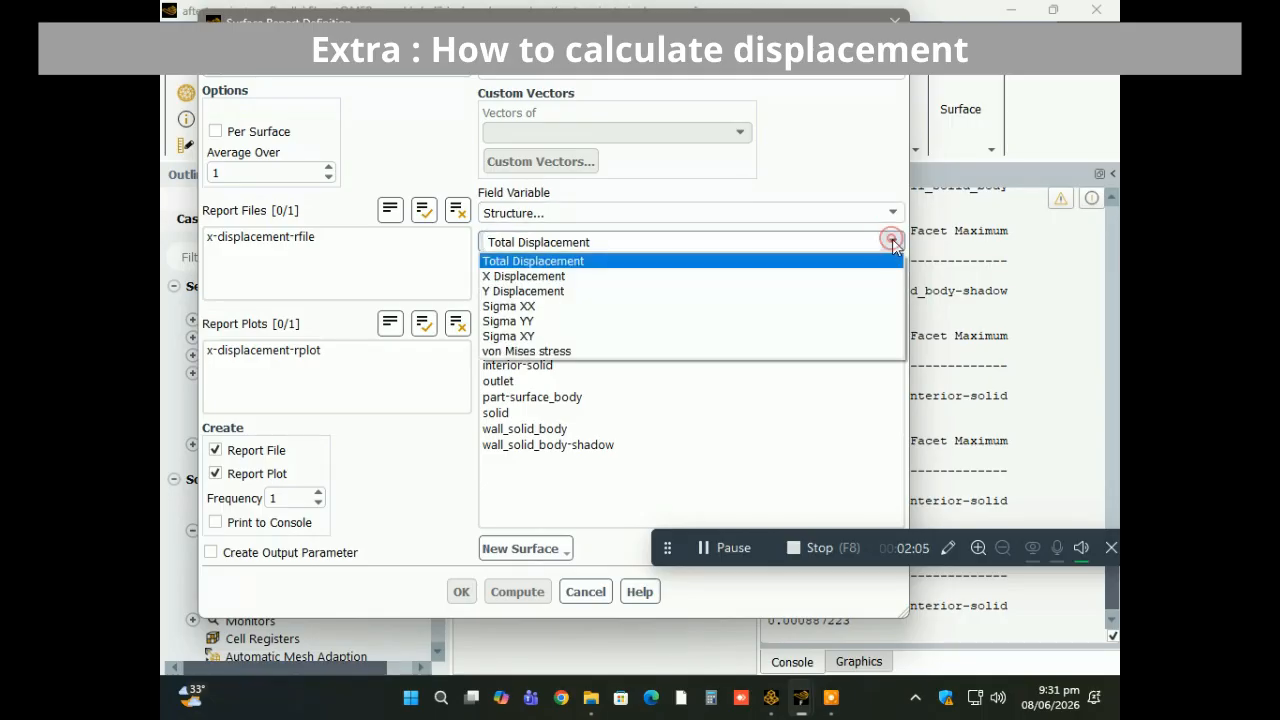
click(677, 278)
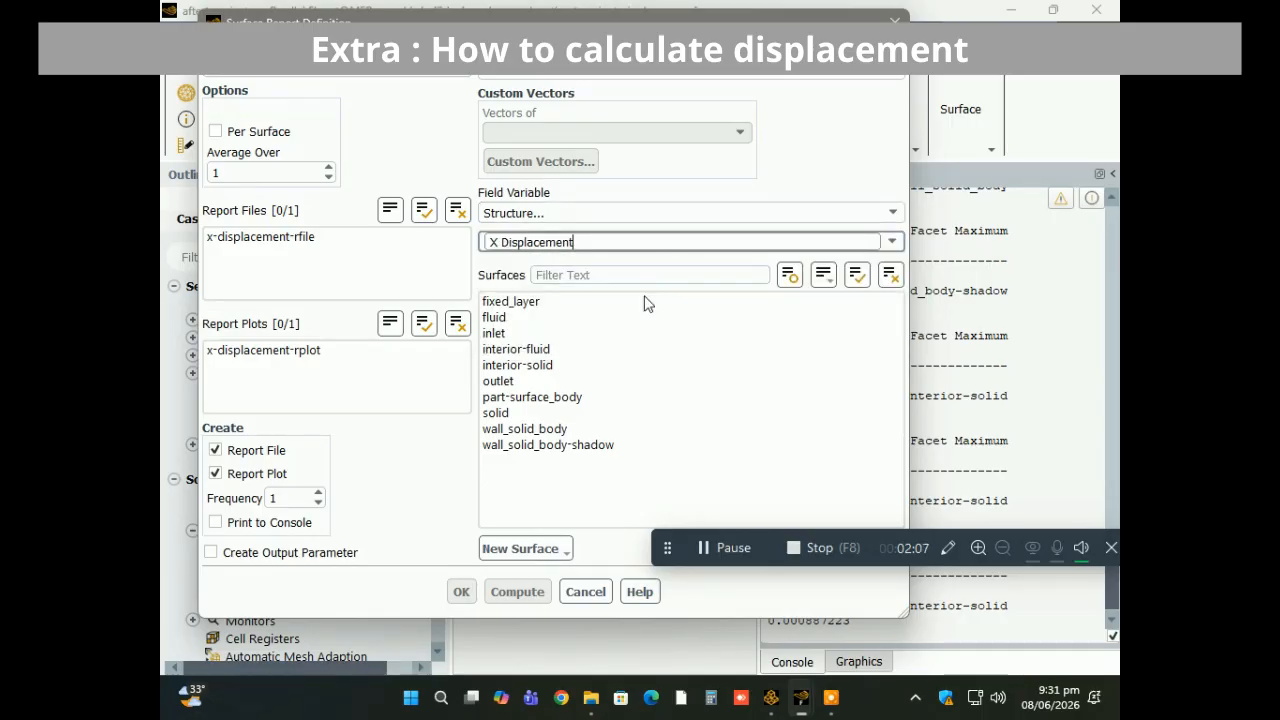
click(545, 367)
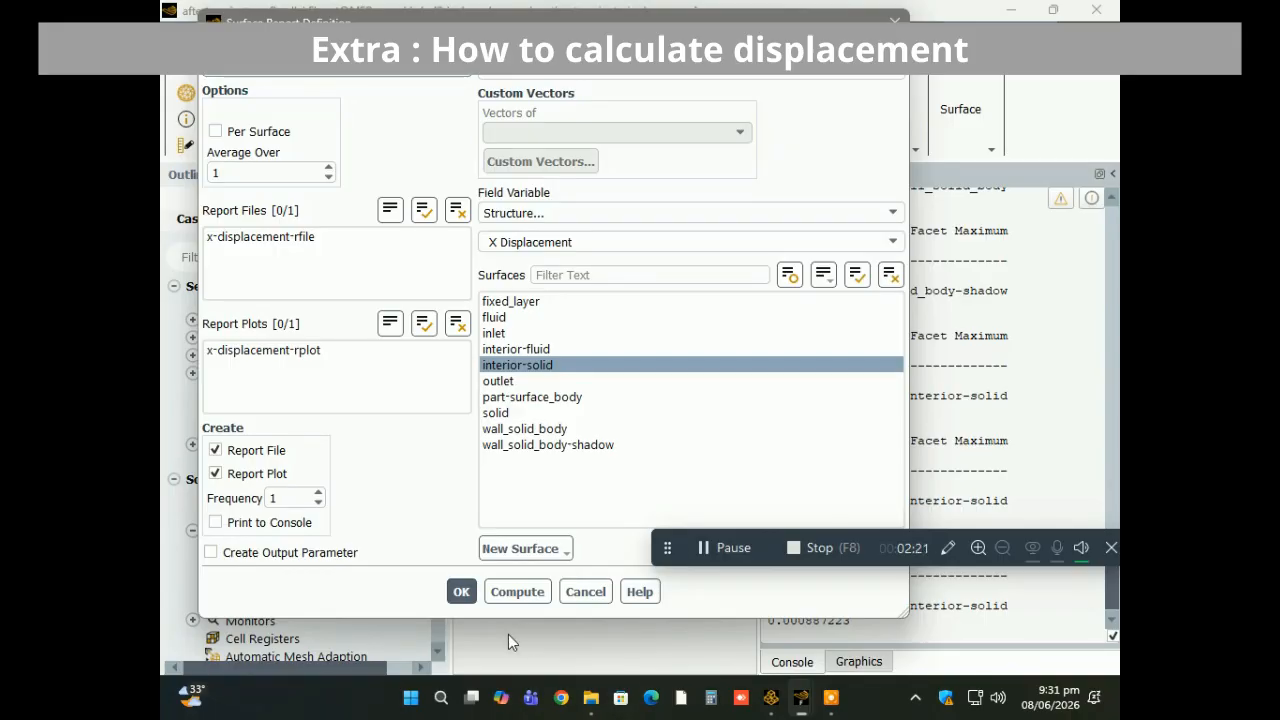
click(461, 592)
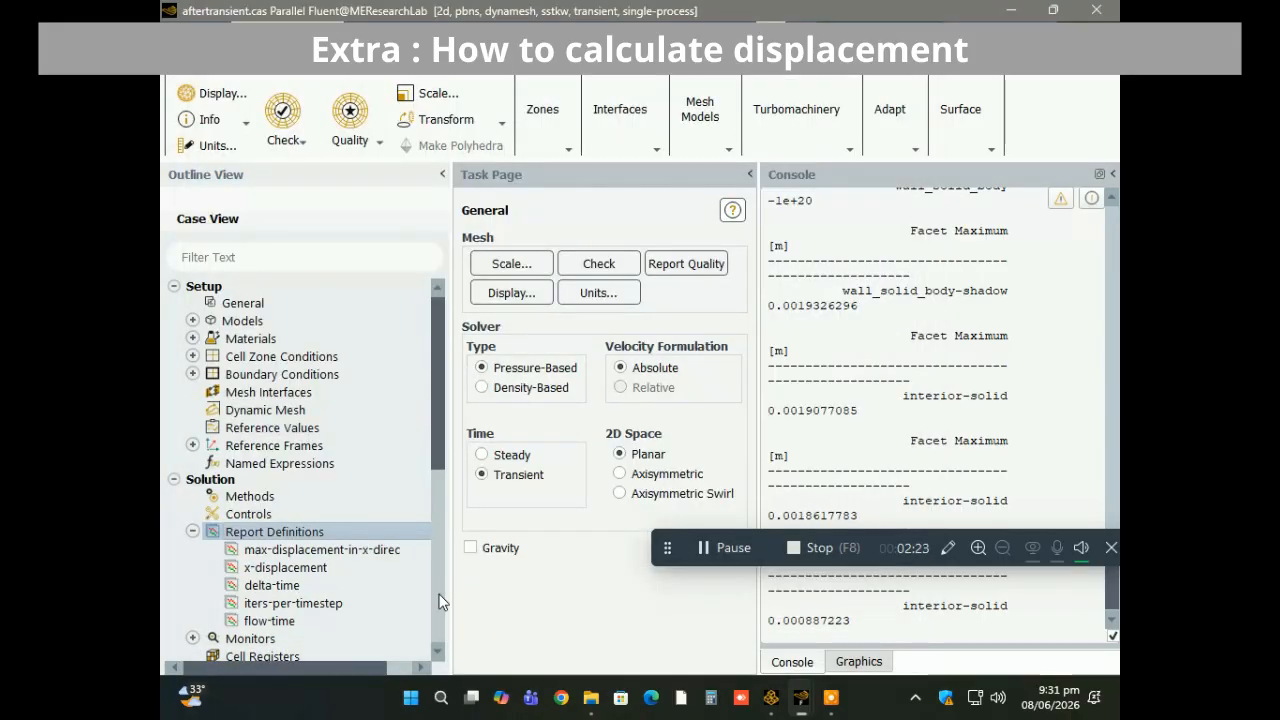
Reinitialize the solution with hybrid initialization and clear the existing animation history.
click(442, 593)
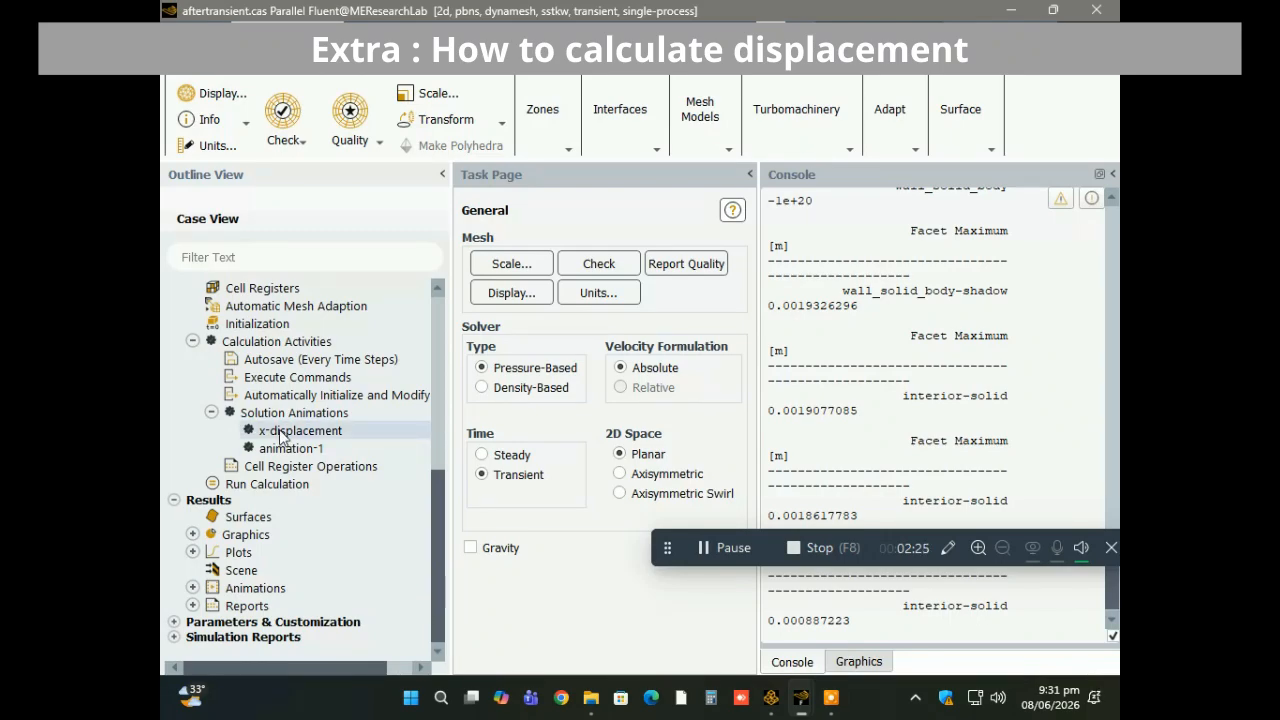
double_click(243, 325)
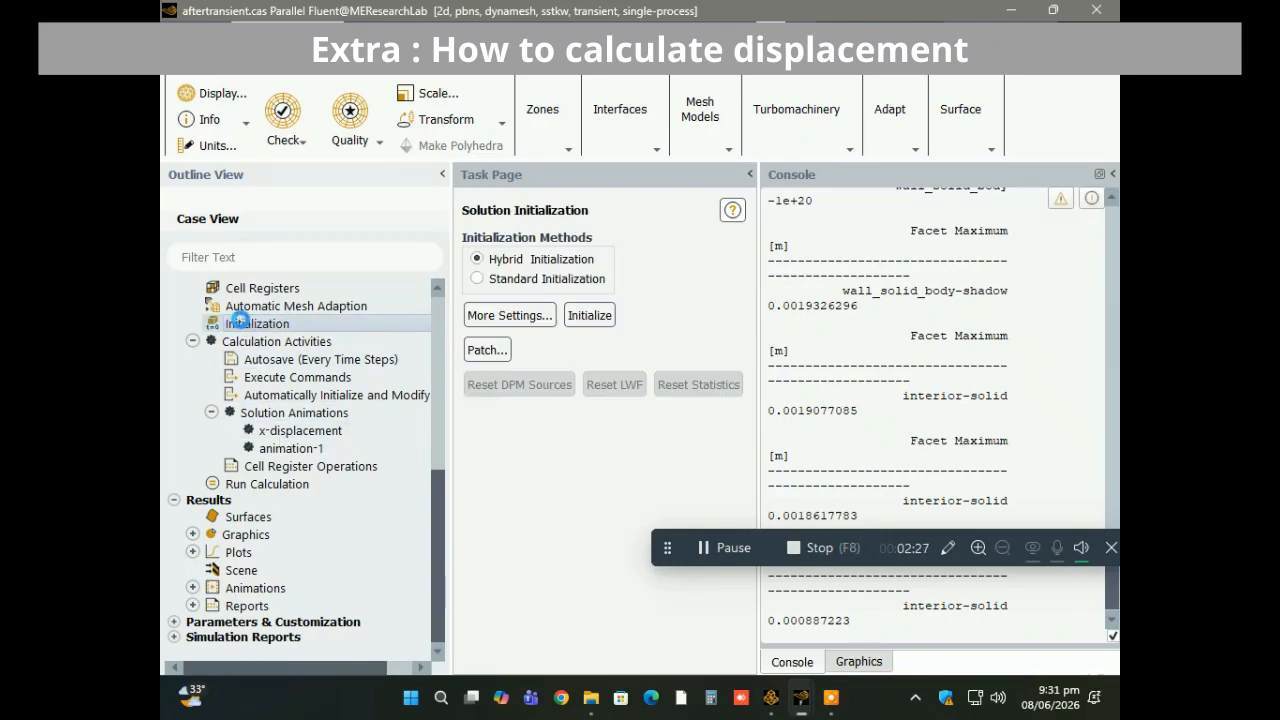
click(589, 316)
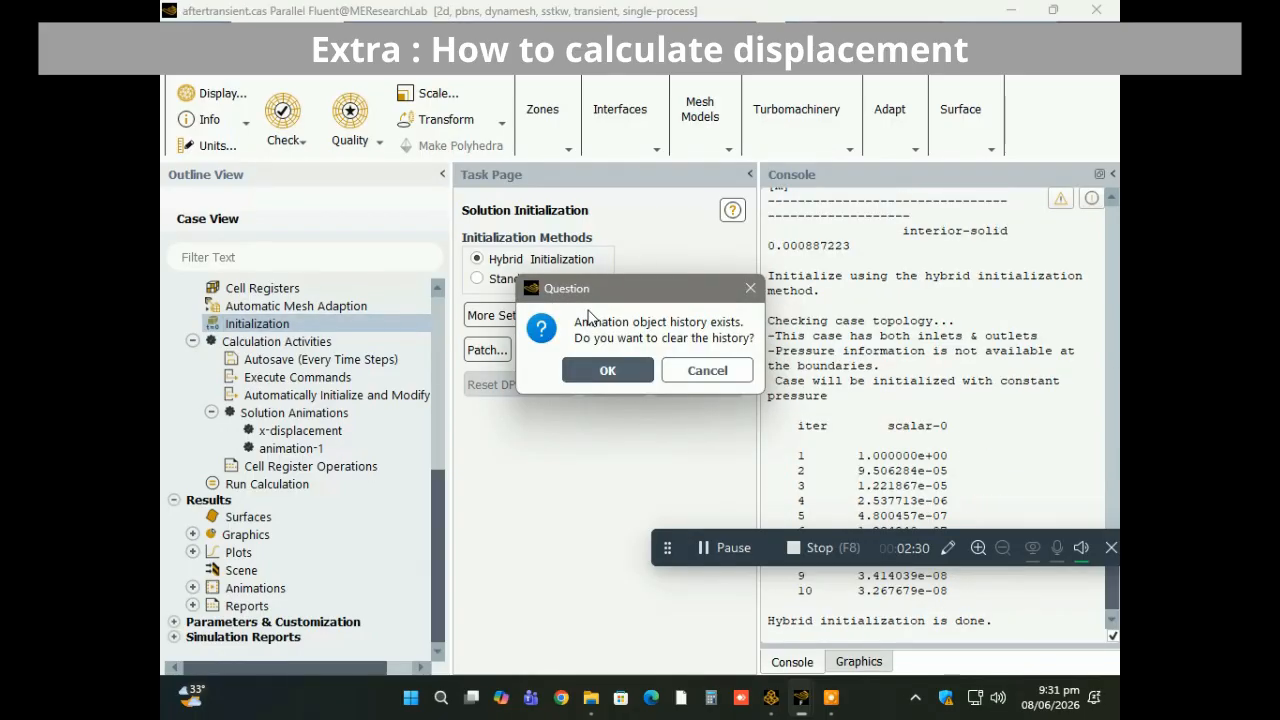
click(610, 370)
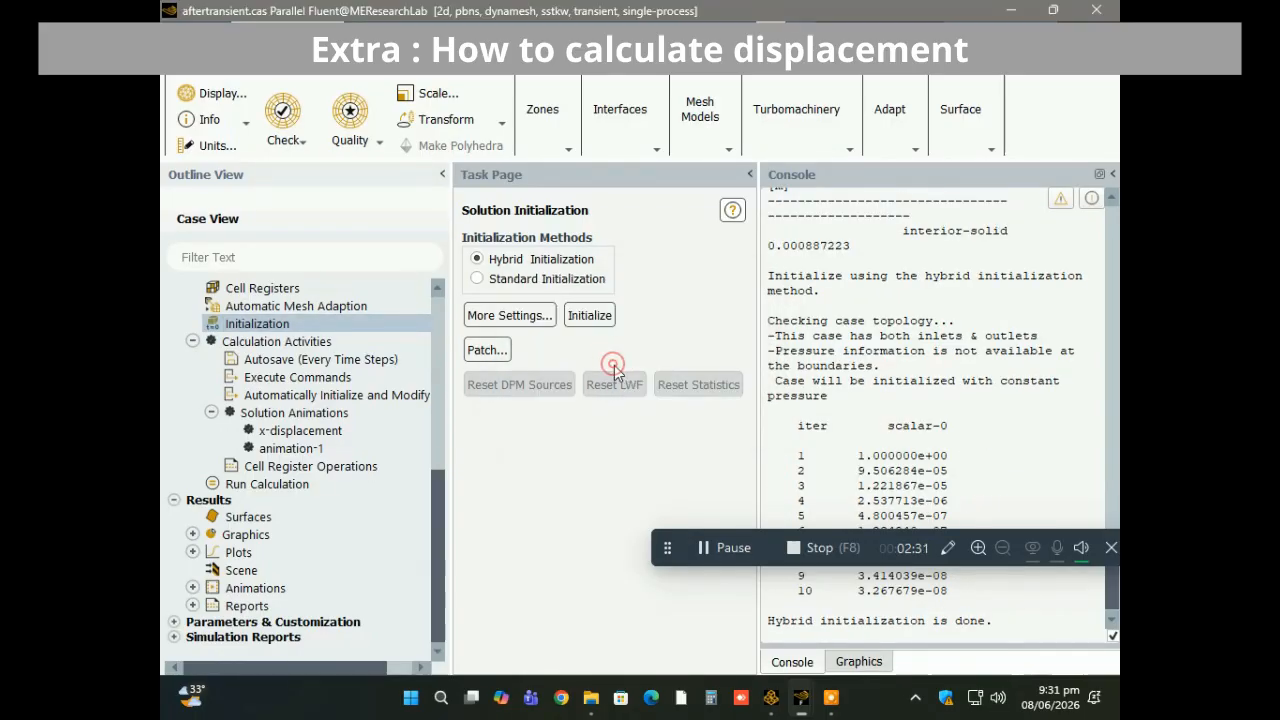
Show the graphics view and start the transient calculation for 100 time steps with 20 iterations per step.
click(858, 662)
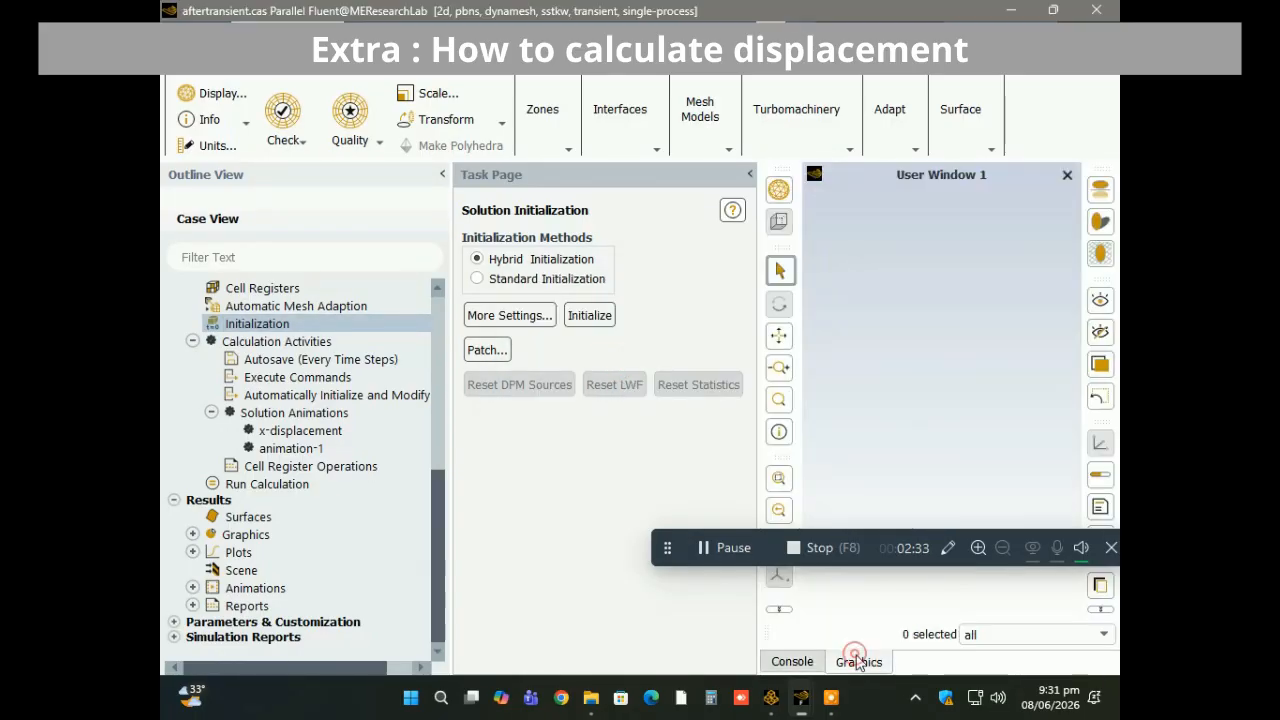
click(264, 483)
double_click(262, 483)
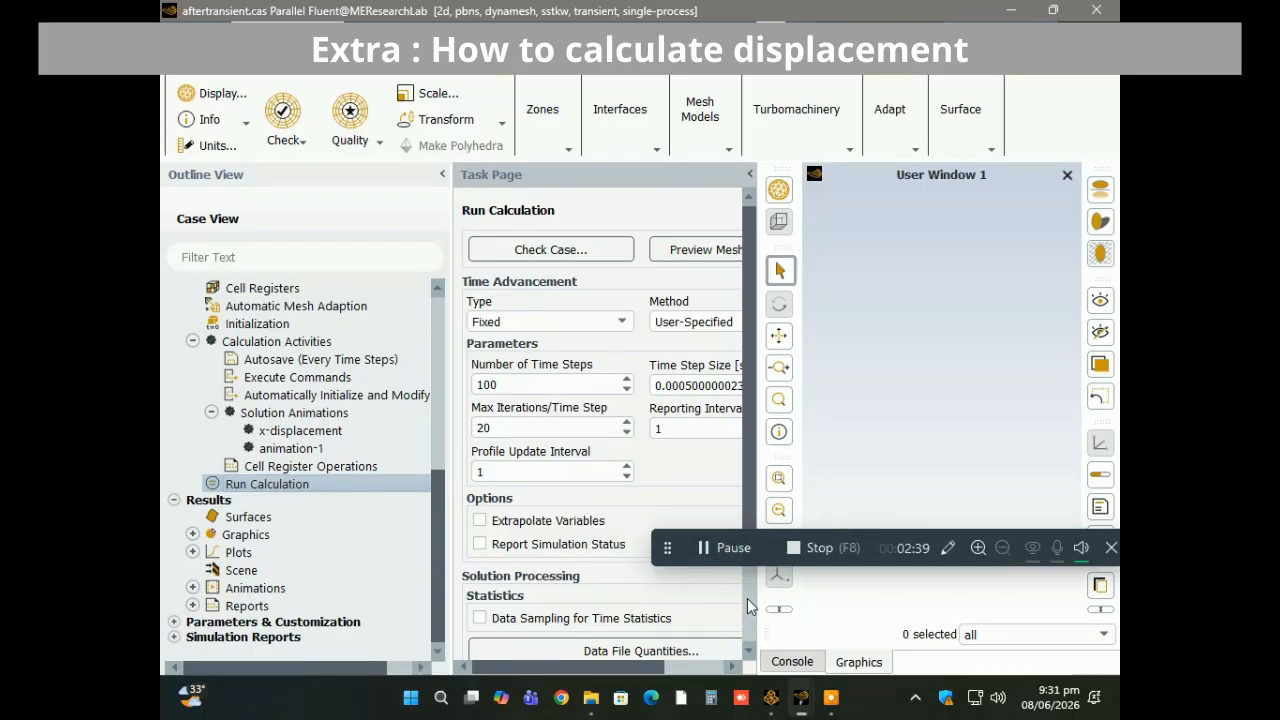
scroll(748, 606, down, 3)
click(698, 612)
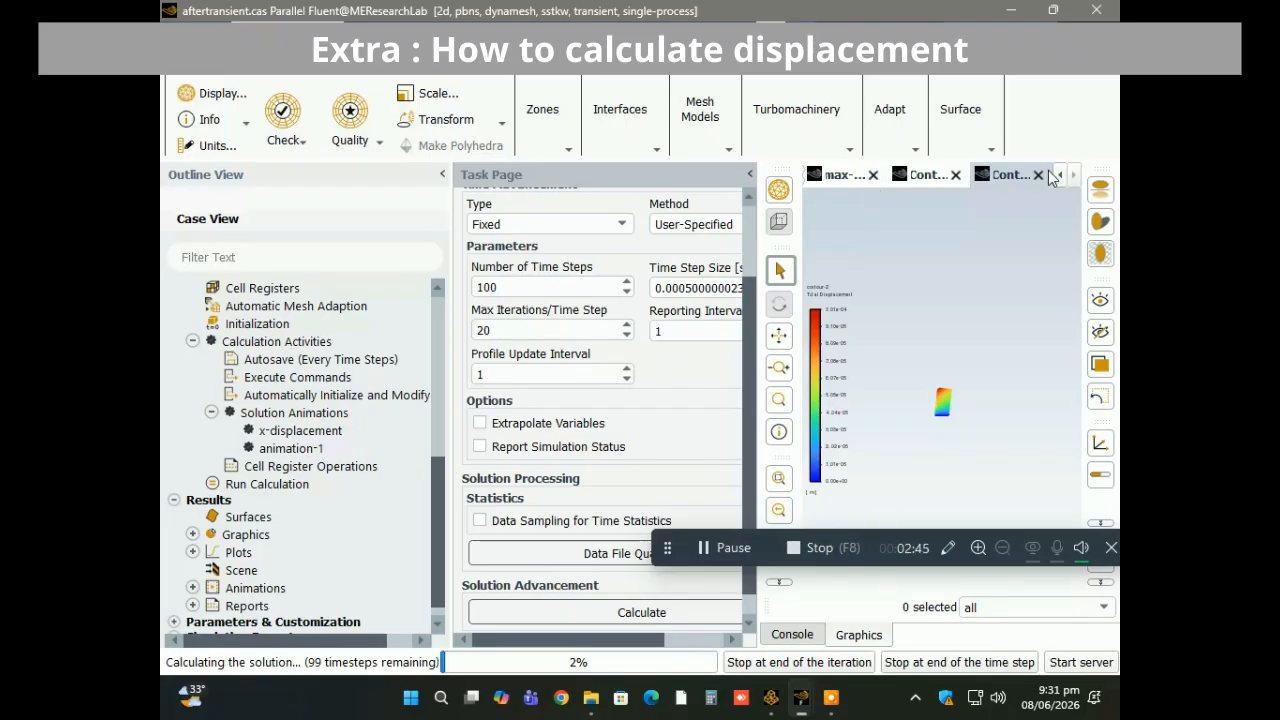
Check the maximum and average x-displacement plots during the run, and stop the calculation at the end of the time step.
click(834, 174)
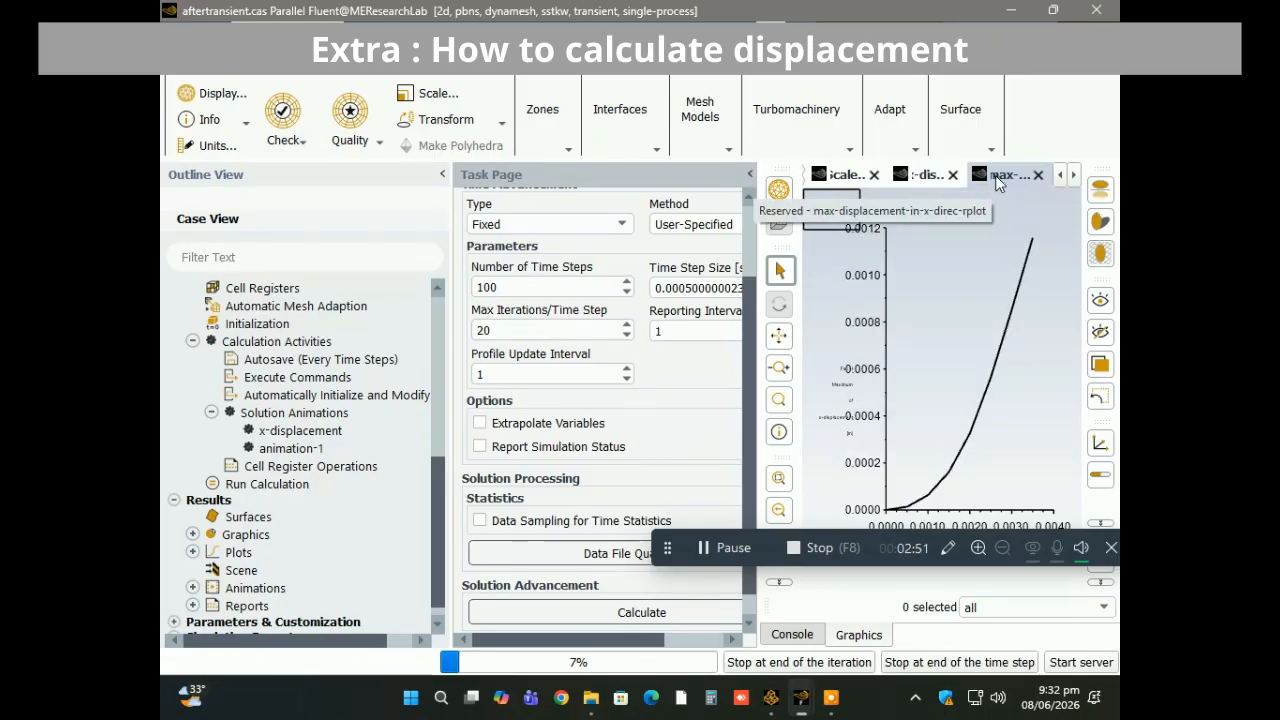
click(922, 176)
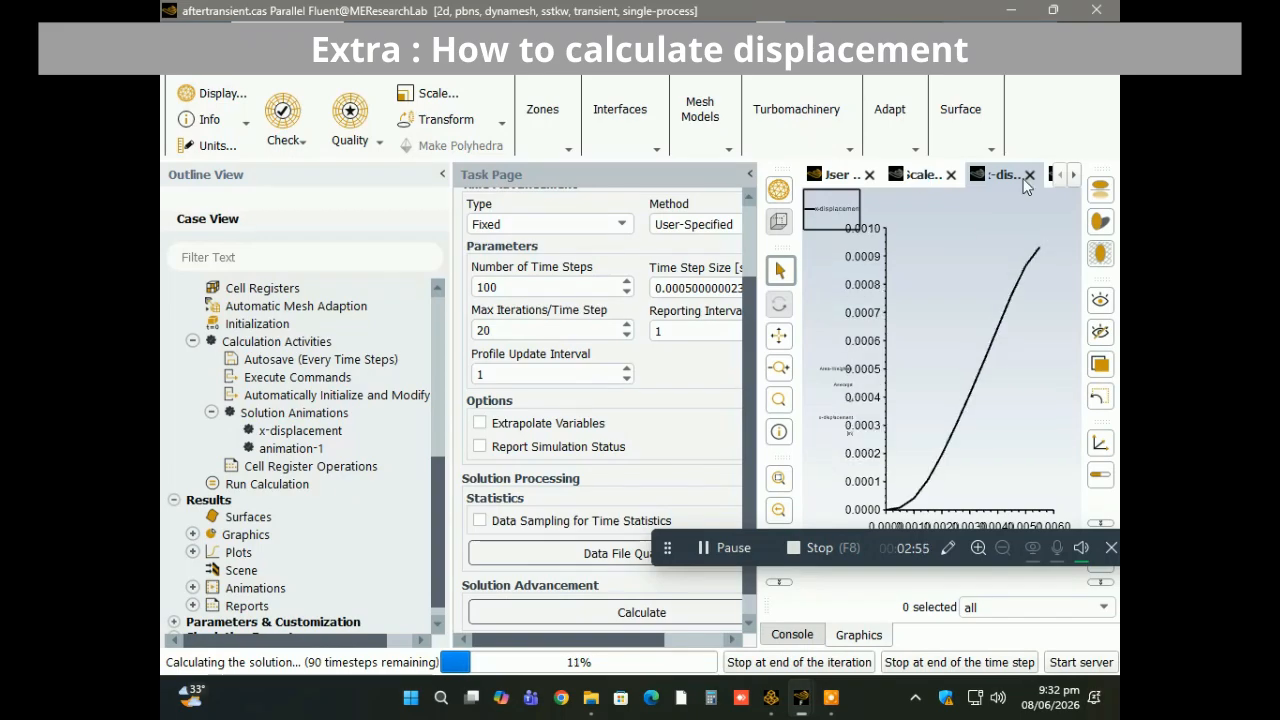
click(1071, 174)
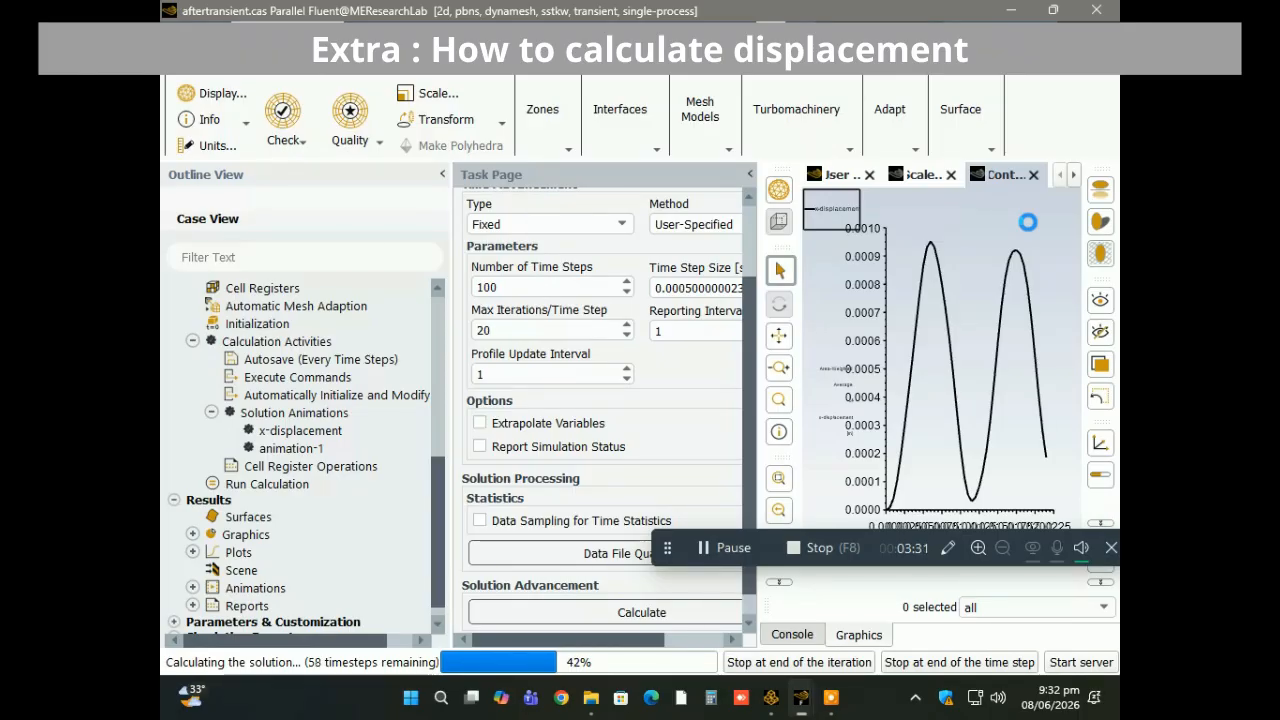
click(989, 660)
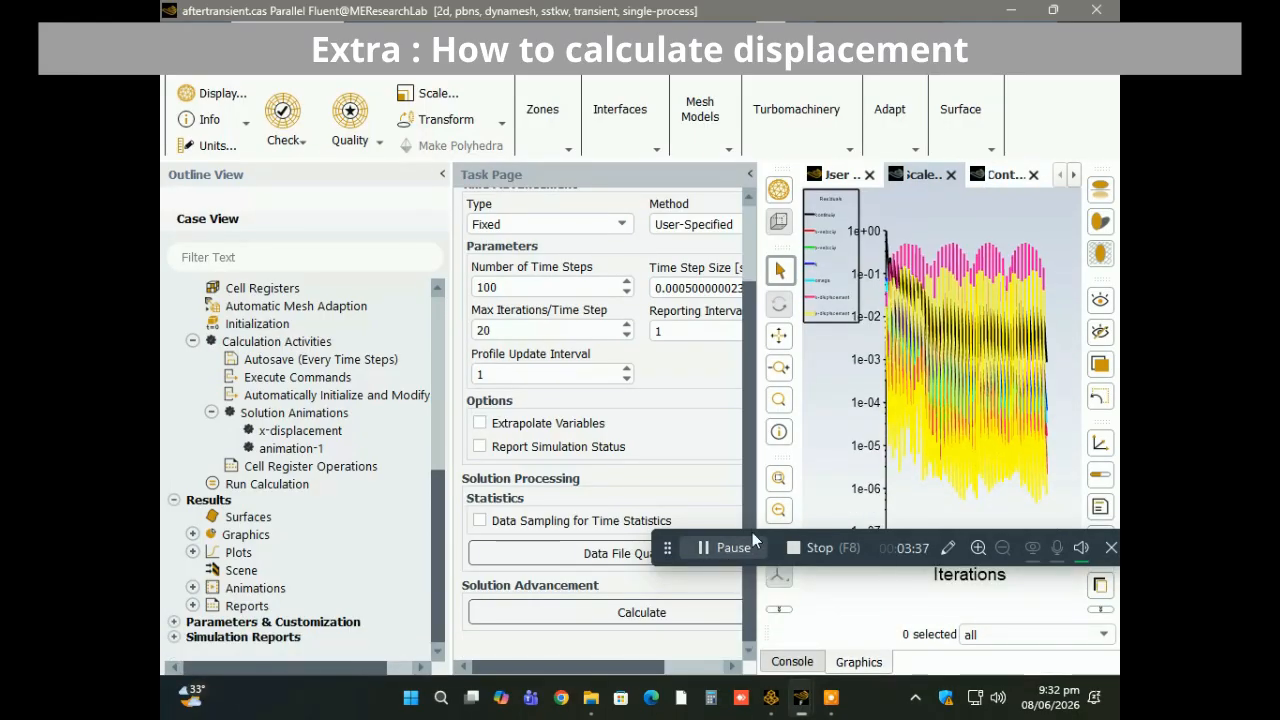
Open the animation playback and play the x-displacement sequence once.
click(193, 588)
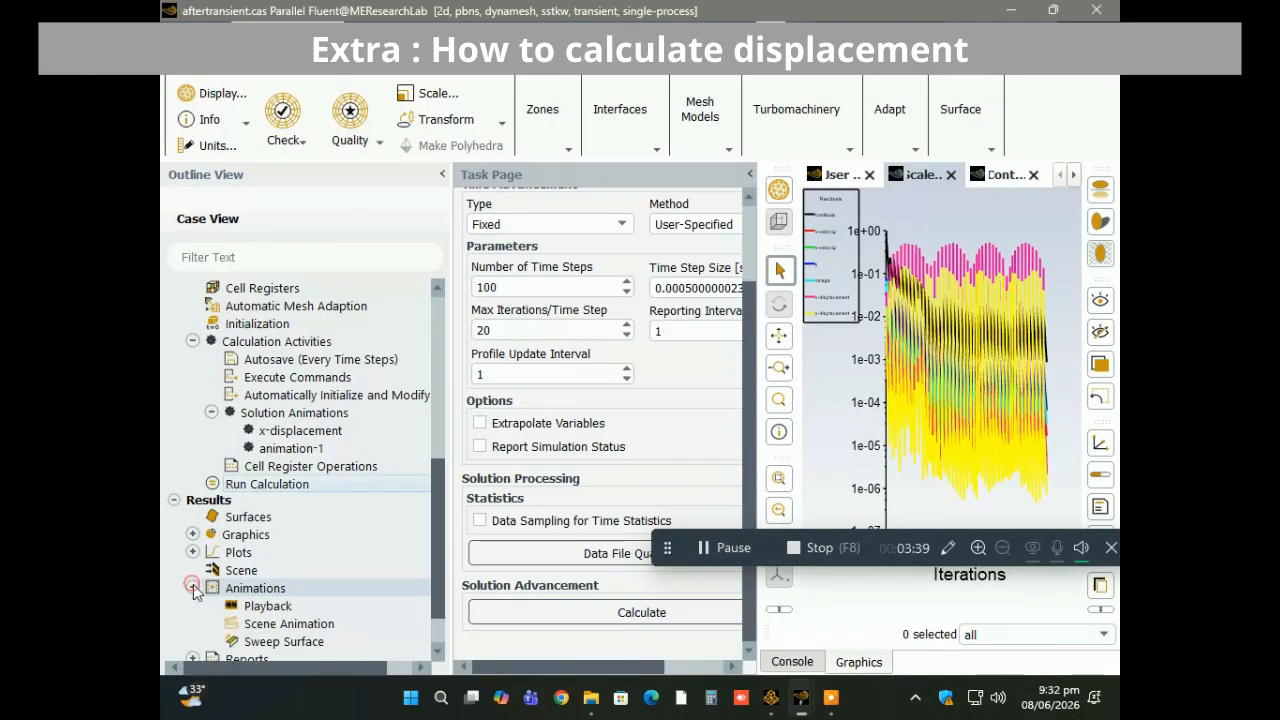
click(235, 607)
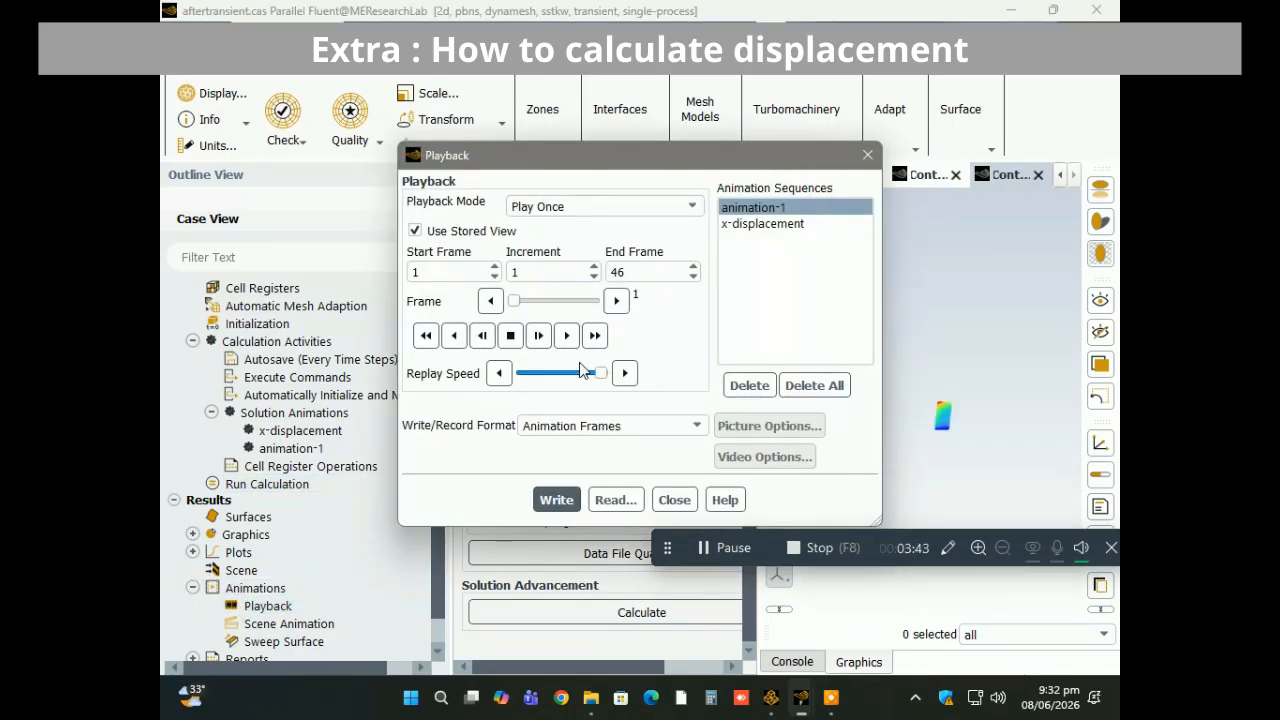
click(763, 224)
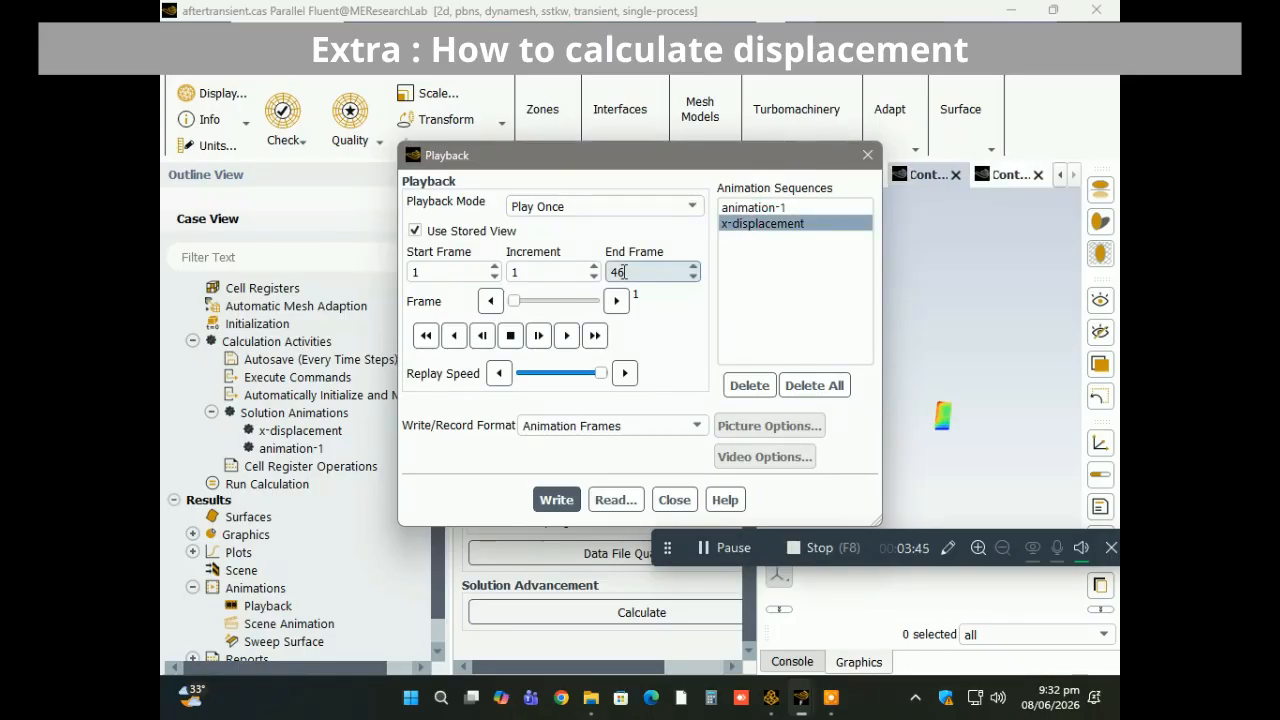
click(565, 336)
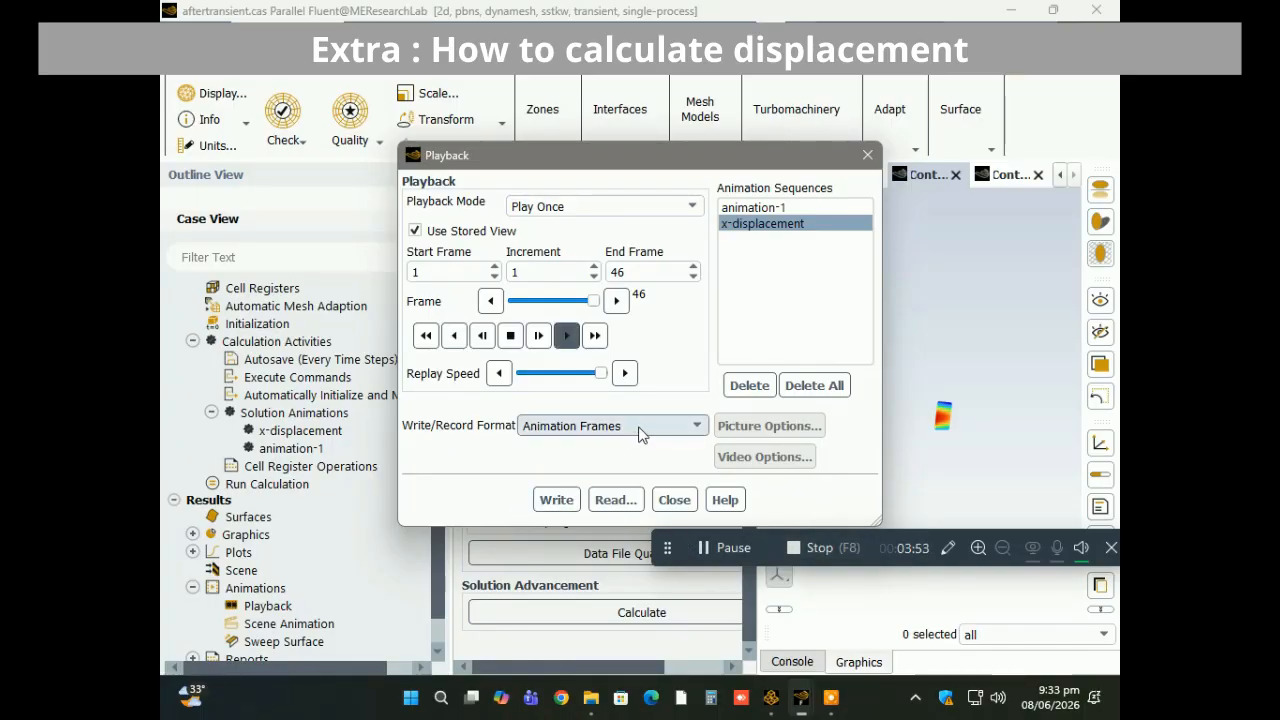
Export the x-displacement animation as a video file named x-displacement.
click(640, 428)
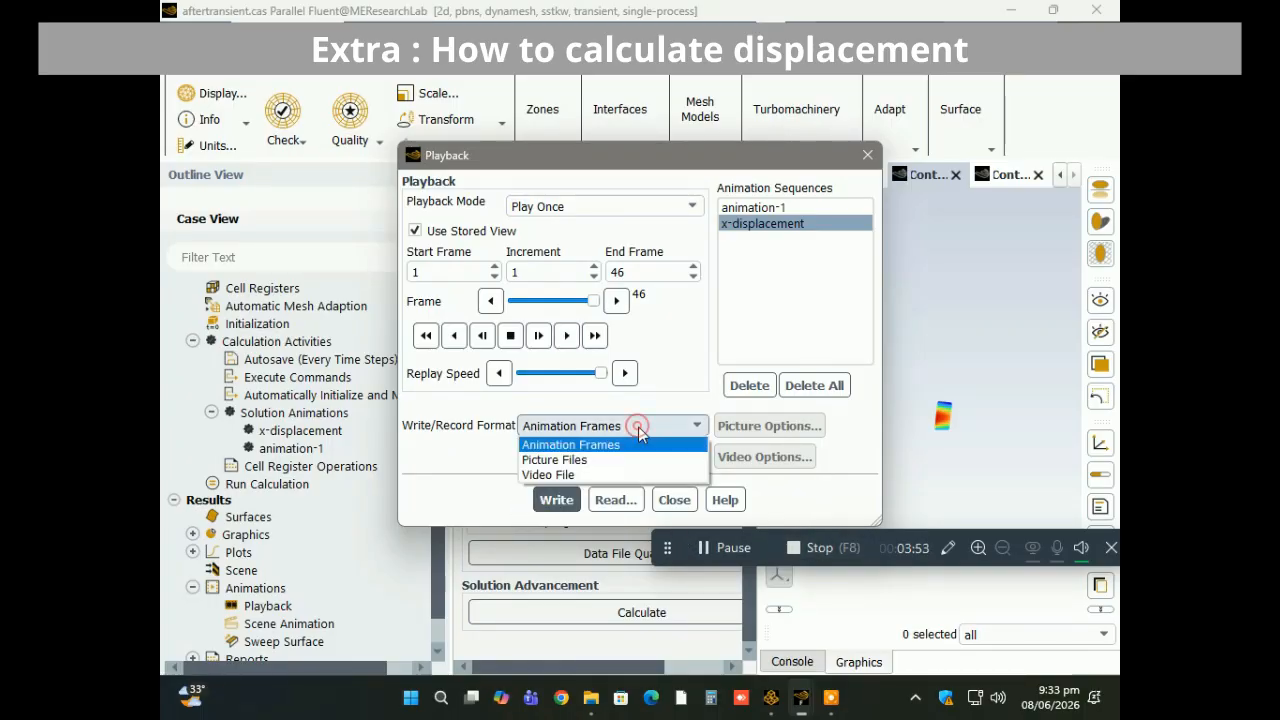
click(593, 477)
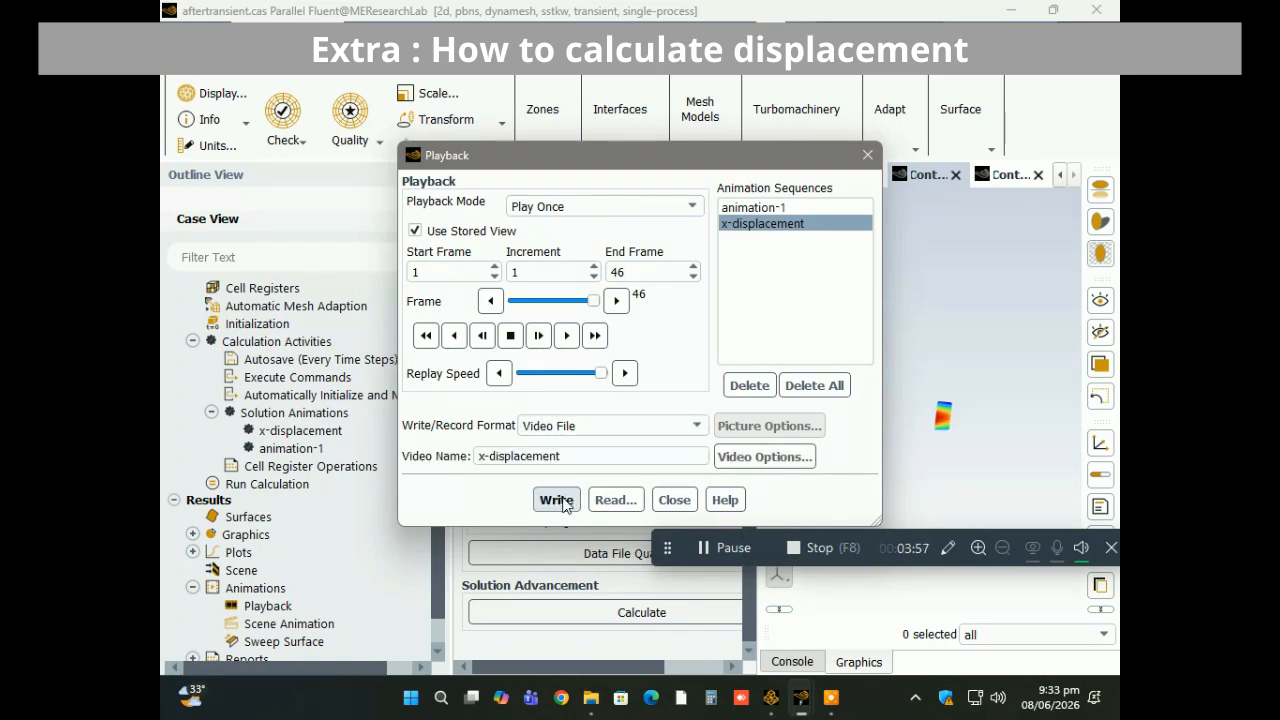
click(563, 503)
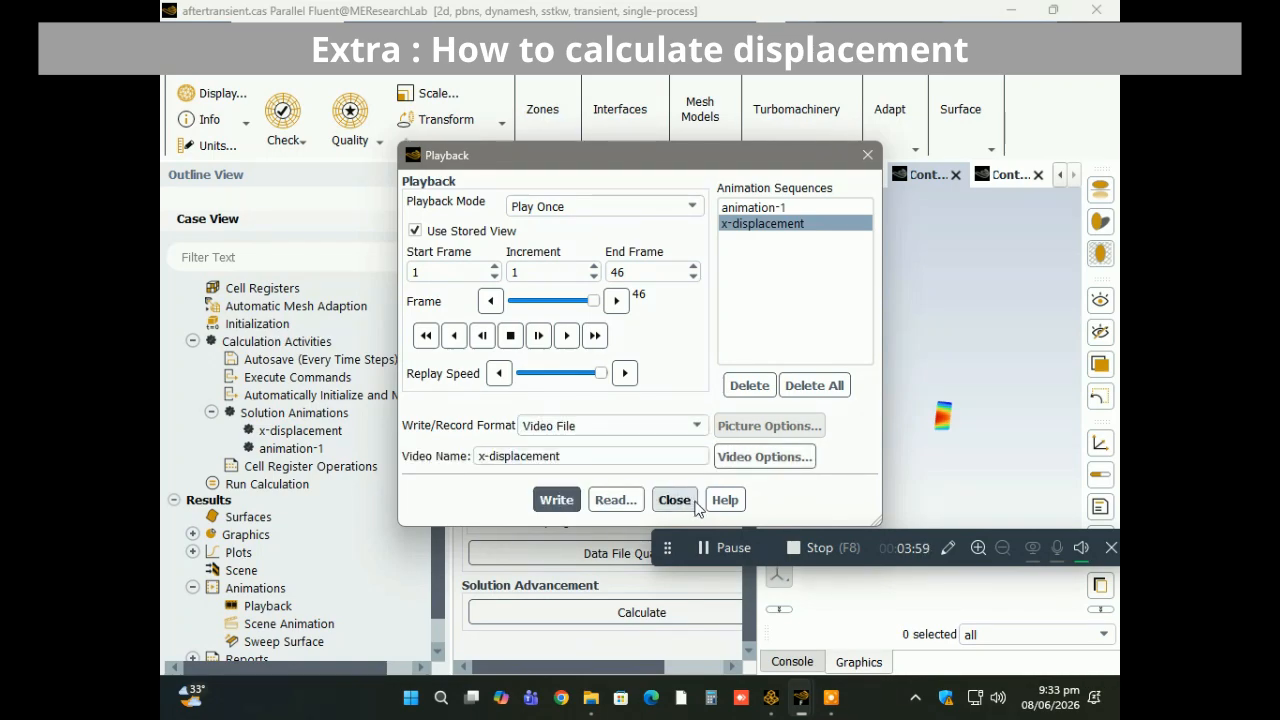